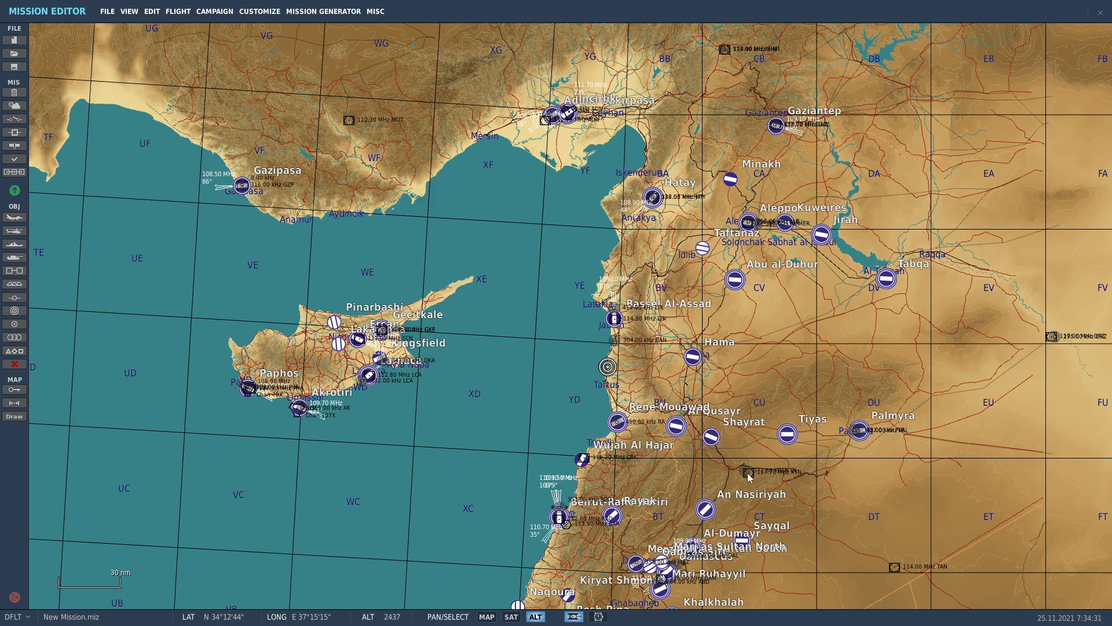
Place a new USA naval group in the Mediterranean Sea west of Haifa.
{"action": "mouse_move", "coordinate": [749, 476]}
{"action": "left_mouse_down"}
{"action": "mouse_move", "coordinate": [638, 393]}
{"action": "mouse_move", "coordinate": [604, 385]}
{"action": "left_mouse_up"}
{"action": "left_click_drag", "start_coordinate": [528, 409], "coordinate": [583, 283]}
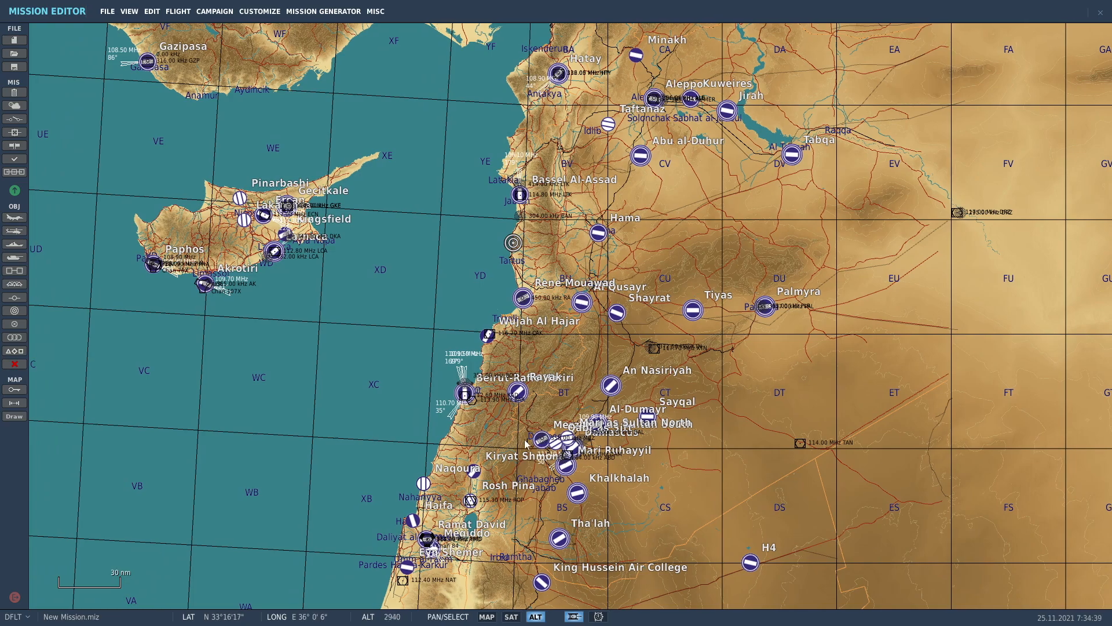
{"action": "left_click_drag", "start_coordinate": [514, 463], "coordinate": [571, 342]}
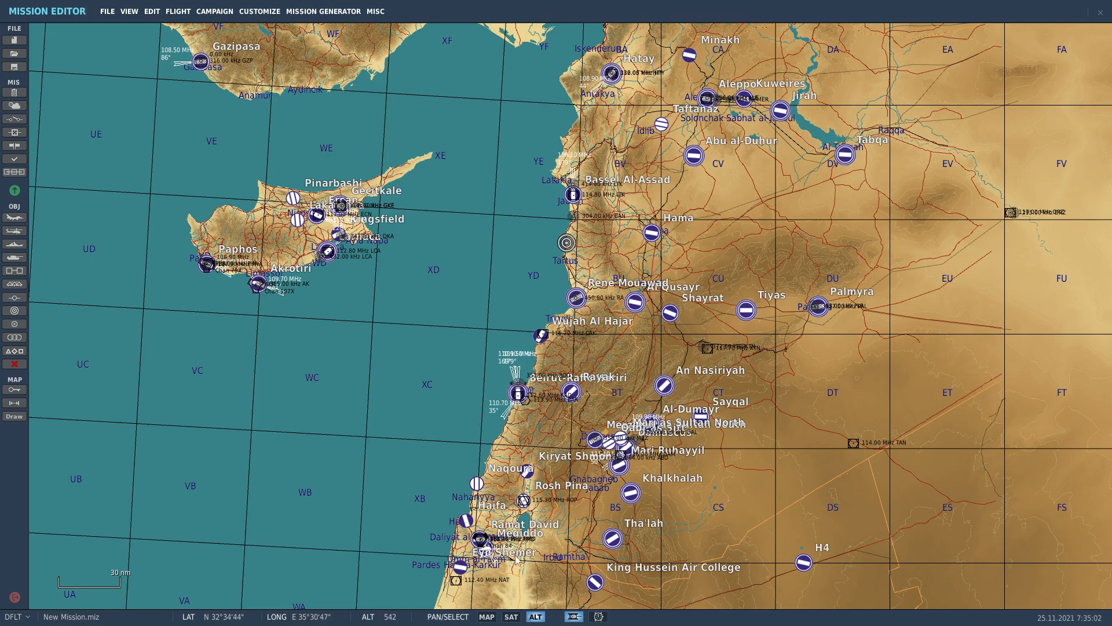
{"action": "left_click_drag", "start_coordinate": [399, 469], "coordinate": [512, 478]}
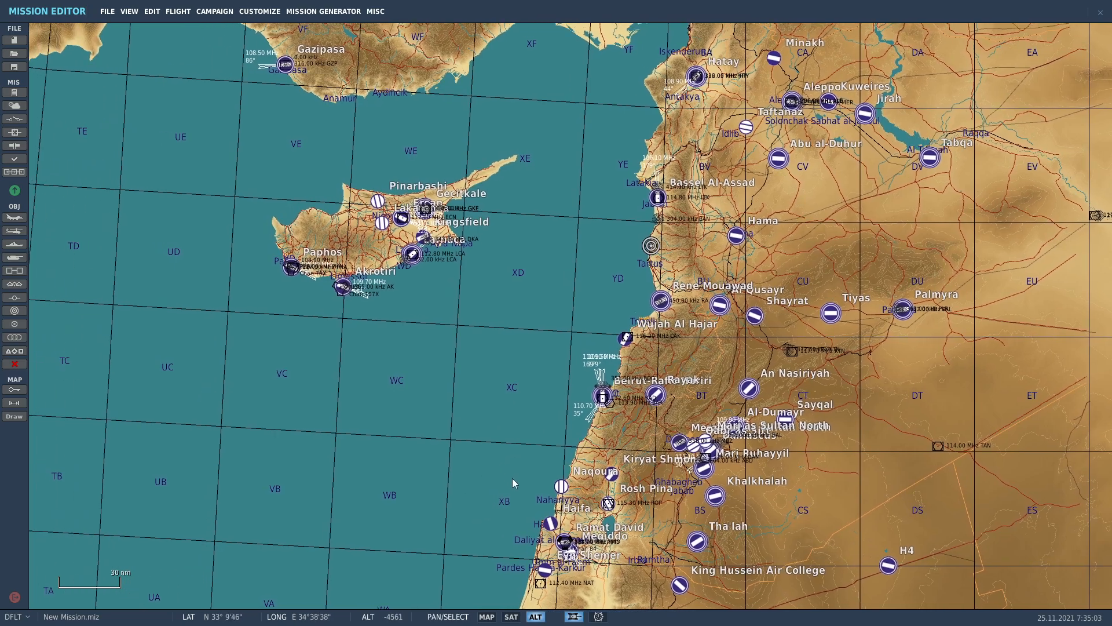
{"action": "scroll", "coordinate": [651, 547], "scroll_direction": "up", "scroll_amount": 1}
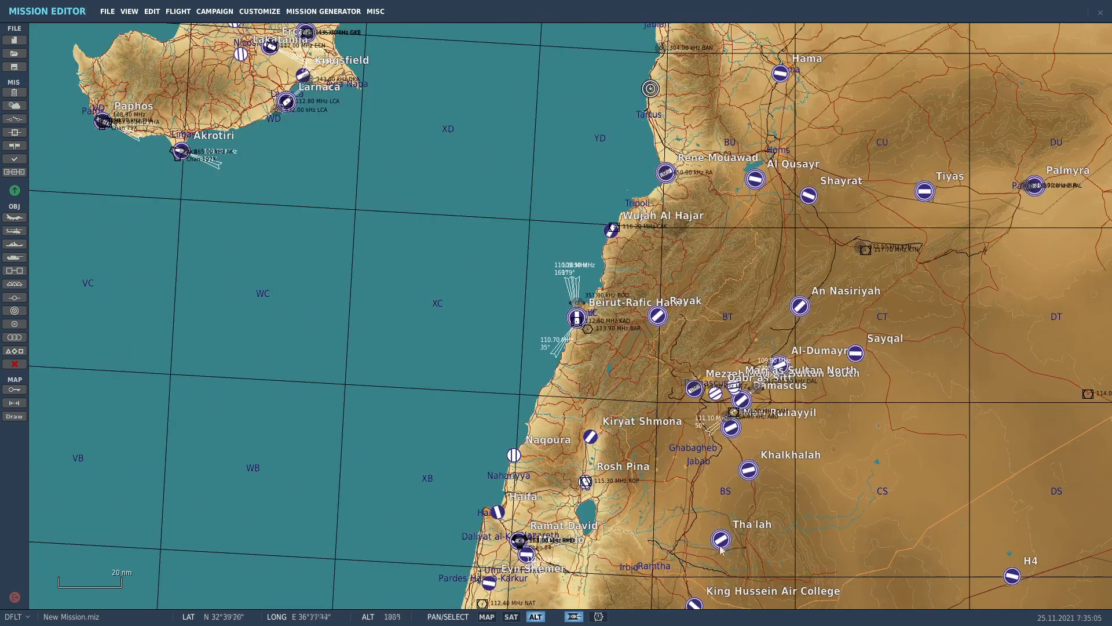
{"action": "scroll", "coordinate": [721, 552], "scroll_direction": "up", "scroll_amount": 2}
{"action": "left_click_drag", "start_coordinate": [259, 447], "coordinate": [512, 325]}
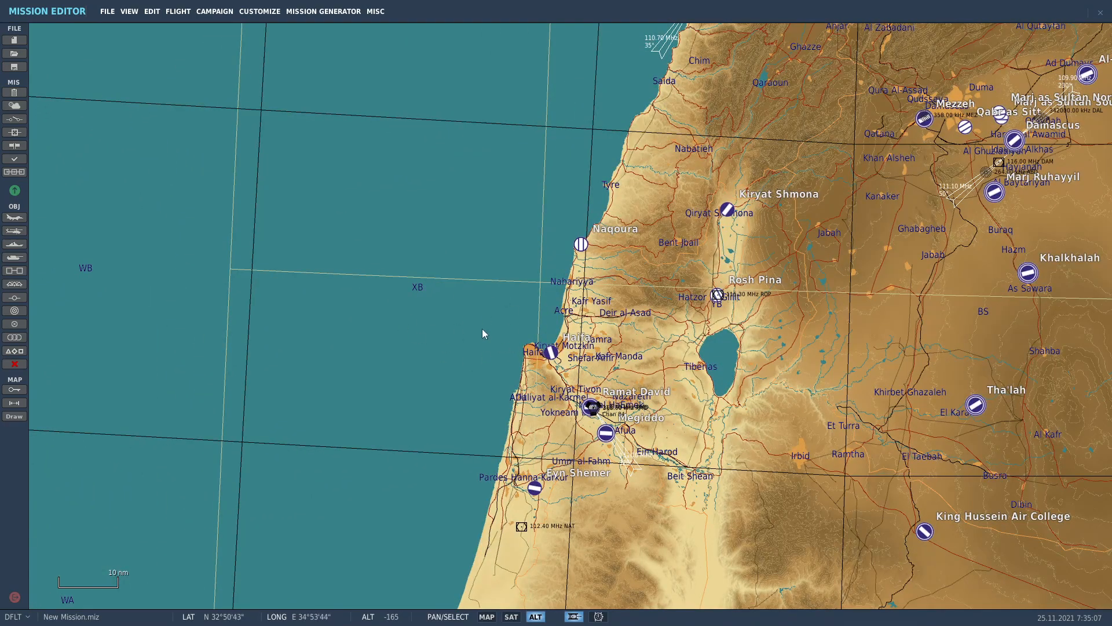
{"action": "left_click", "coordinate": [16, 246]}
{"action": "left_click", "coordinate": [284, 317]}
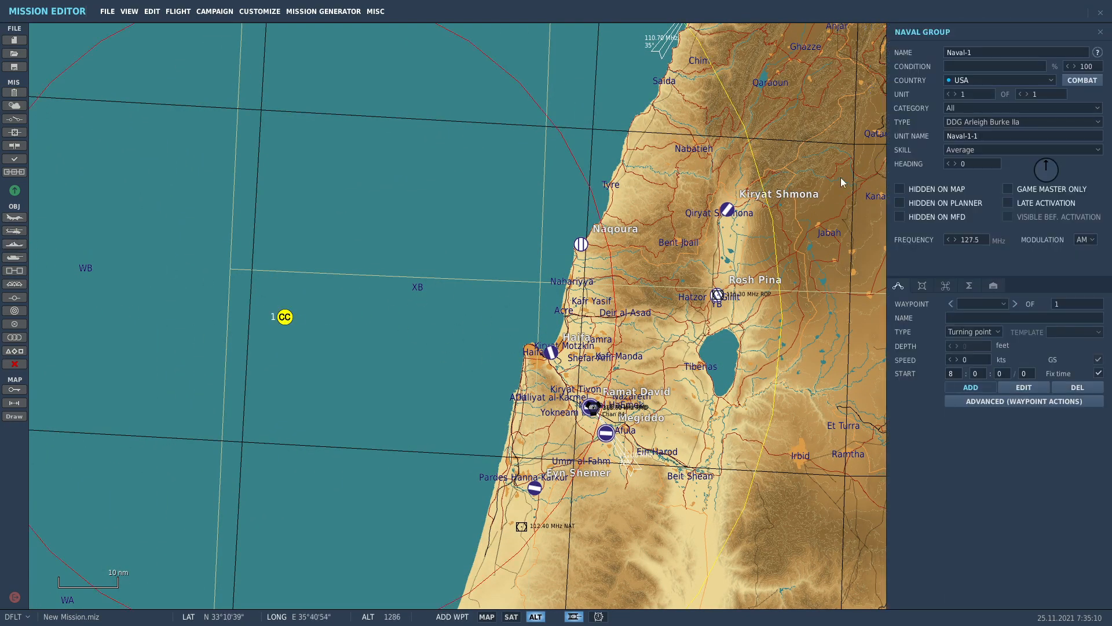
Set the ship's type to CVN-73 George Washington and name the naval group CV73.
{"action": "left_click", "coordinate": [966, 109]}
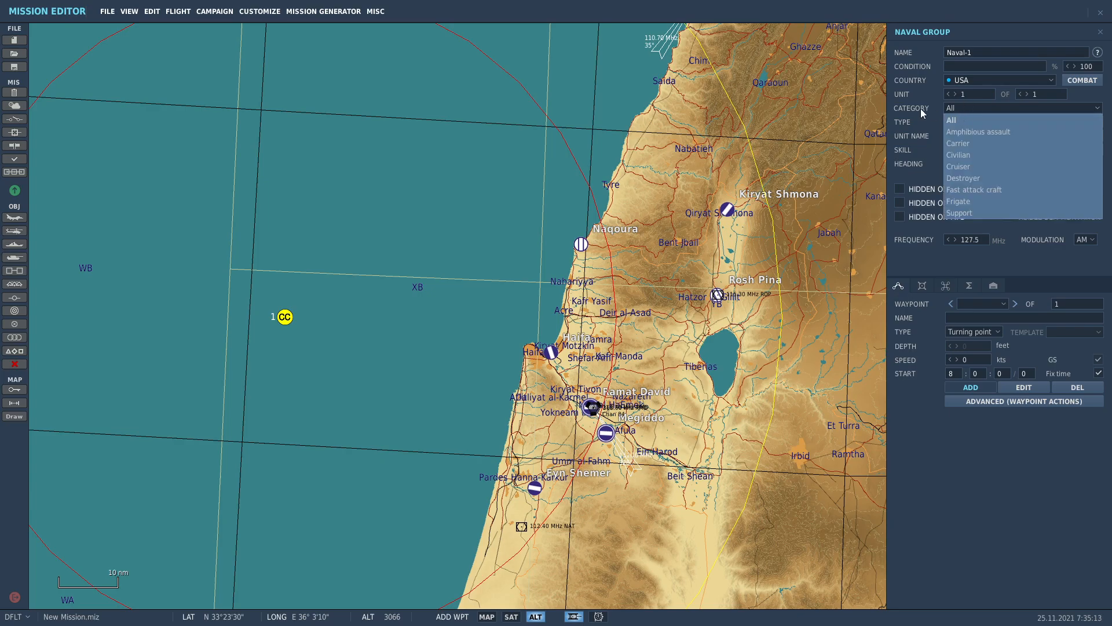
{"action": "left_click", "coordinate": [923, 109]}
{"action": "left_click", "coordinate": [971, 124]}
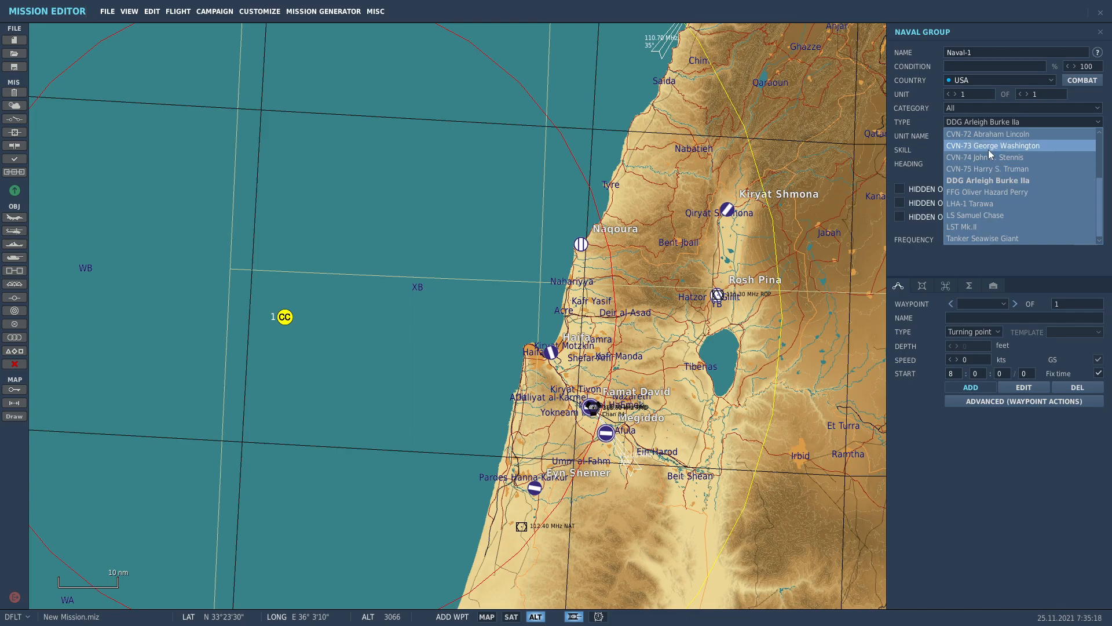
{"action": "left_click", "coordinate": [990, 146]}
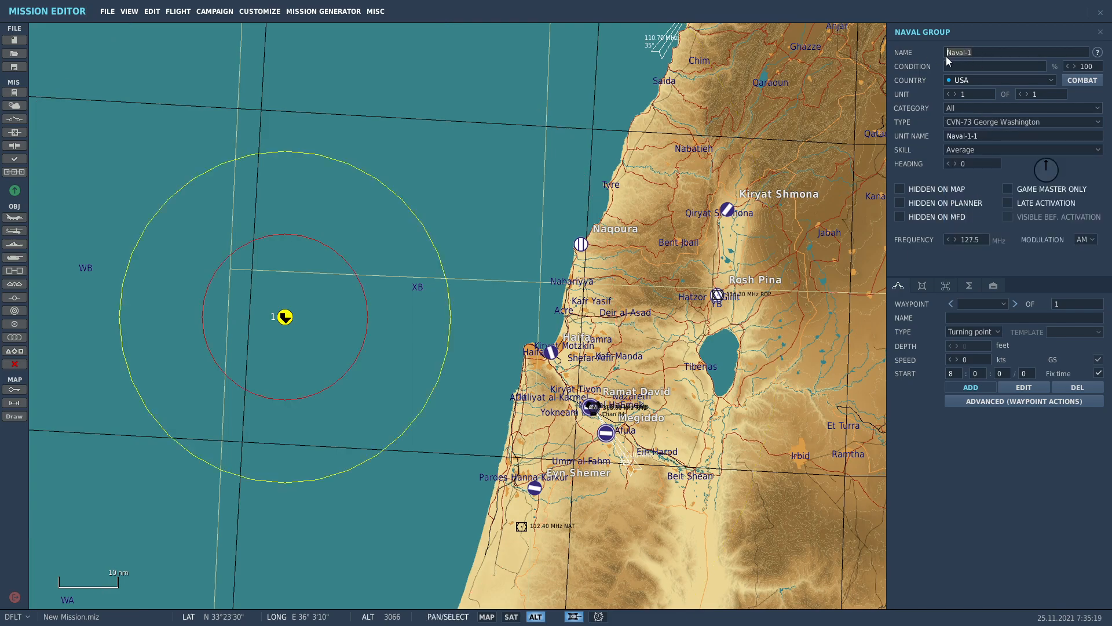
{"action": "type", "text": "CV5"}
Add a waypoint far out at sea due west of the carrier, and return to editing waypoints.
{"action": "left_click_drag", "start_coordinate": [342, 281], "coordinate": [750, 293]}
{"action": "right_click_drag", "start_coordinate": [736, 317], "coordinate": [243, 307]}
{"action": "scroll", "coordinate": [243, 307], "scroll_direction": "down", "scroll_amount": 2}
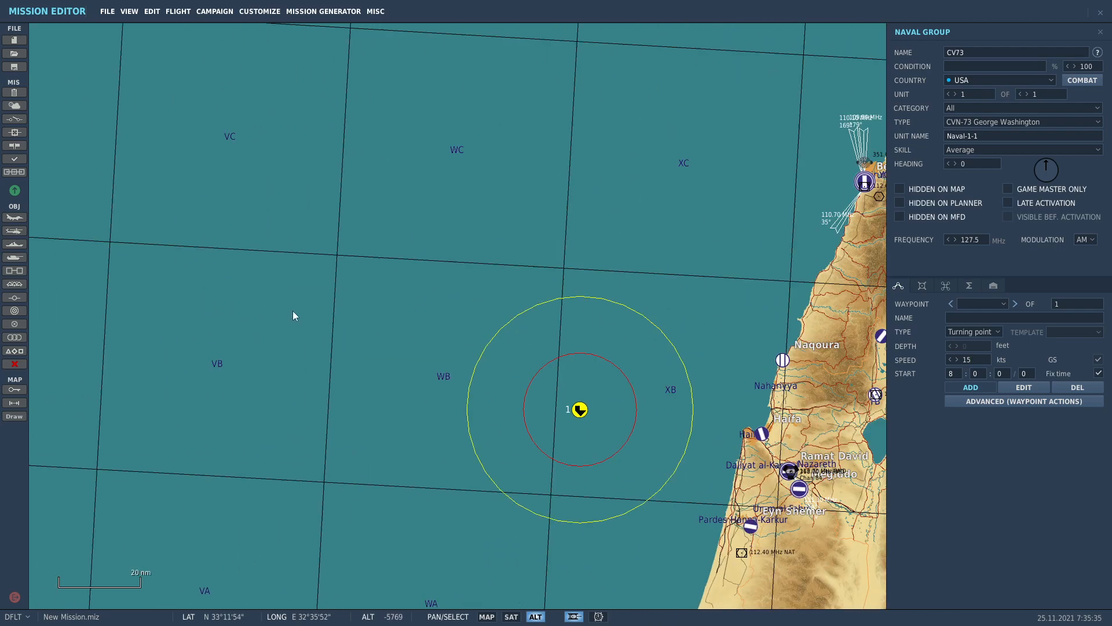
{"action": "right_click_drag", "start_coordinate": [579, 410], "coordinate": [99, 402]}
{"action": "left_click", "coordinate": [99, 402]}
{"action": "left_click", "coordinate": [580, 410]}
{"action": "left_click", "coordinate": [971, 387]}
{"action": "left_click", "coordinate": [79, 406]}
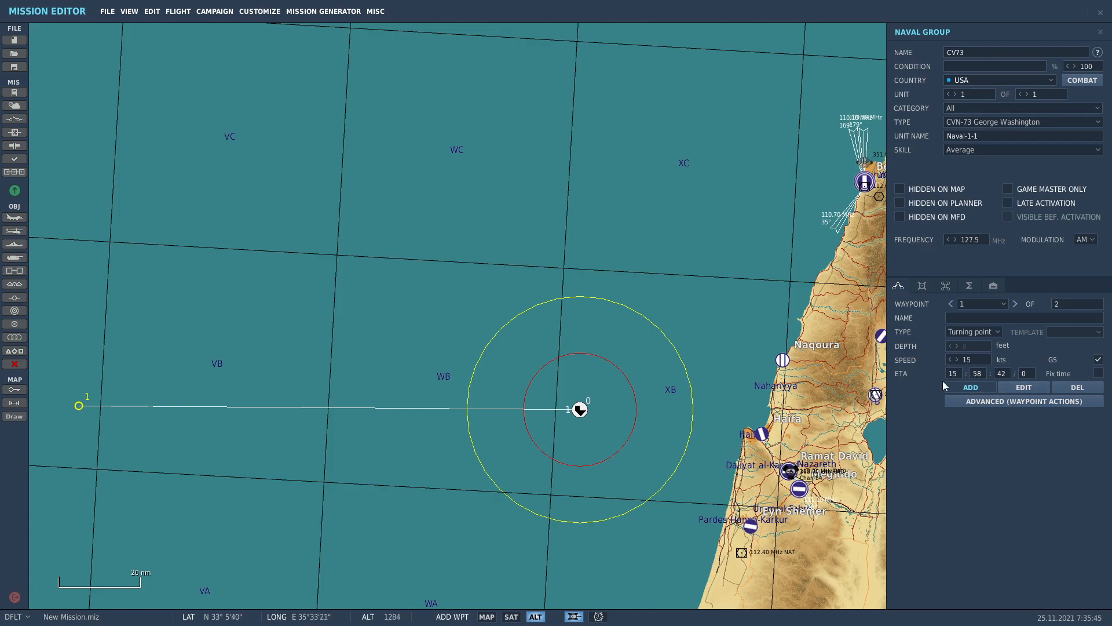
{"action": "left_click", "coordinate": [951, 303]}
{"action": "left_click", "coordinate": [1015, 305]}
{"action": "left_click", "coordinate": [1024, 389]}
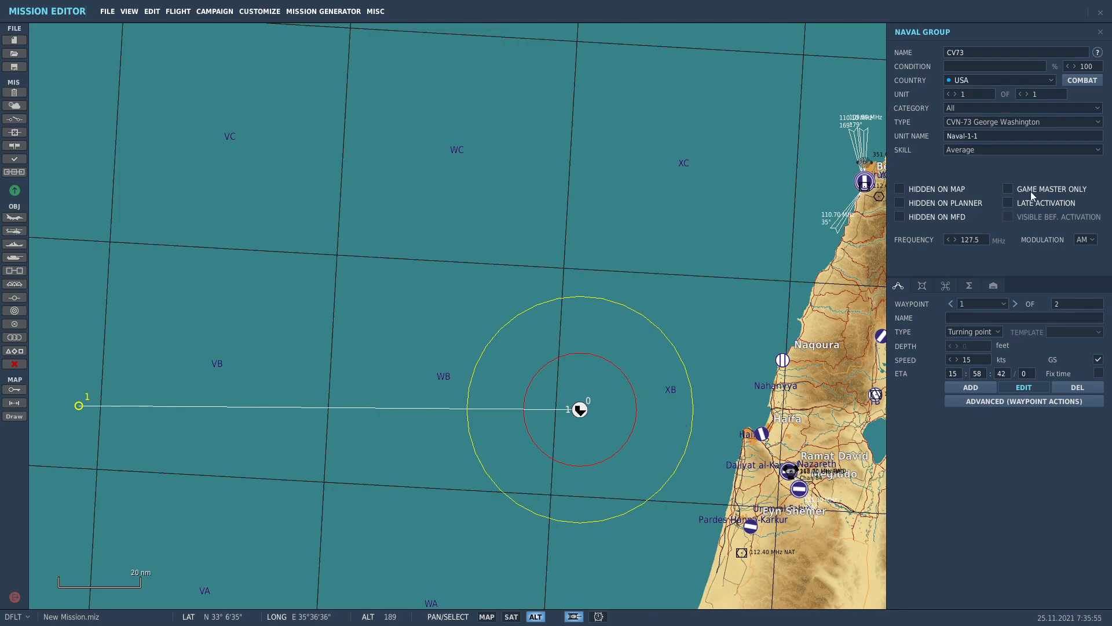
Add a second unit to the carrier group, set its type to CG Ticonderoga and view its model.
{"action": "left_click", "coordinate": [1028, 94]}
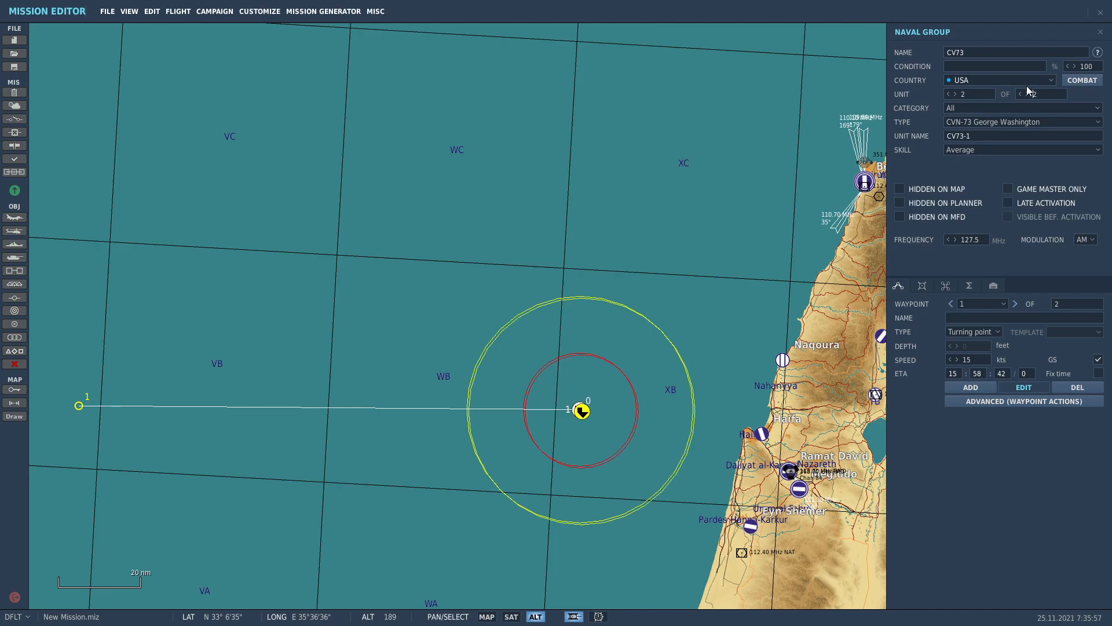
{"action": "scroll", "coordinate": [582, 415], "scroll_direction": "up", "scroll_amount": 4}
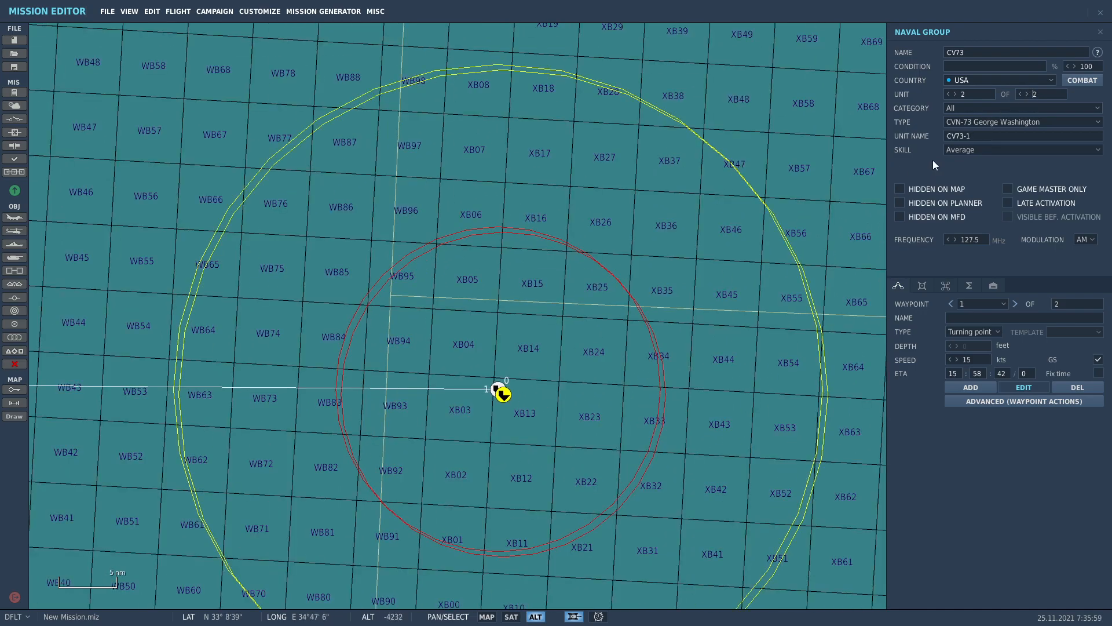
{"action": "left_click", "coordinate": [982, 121]}
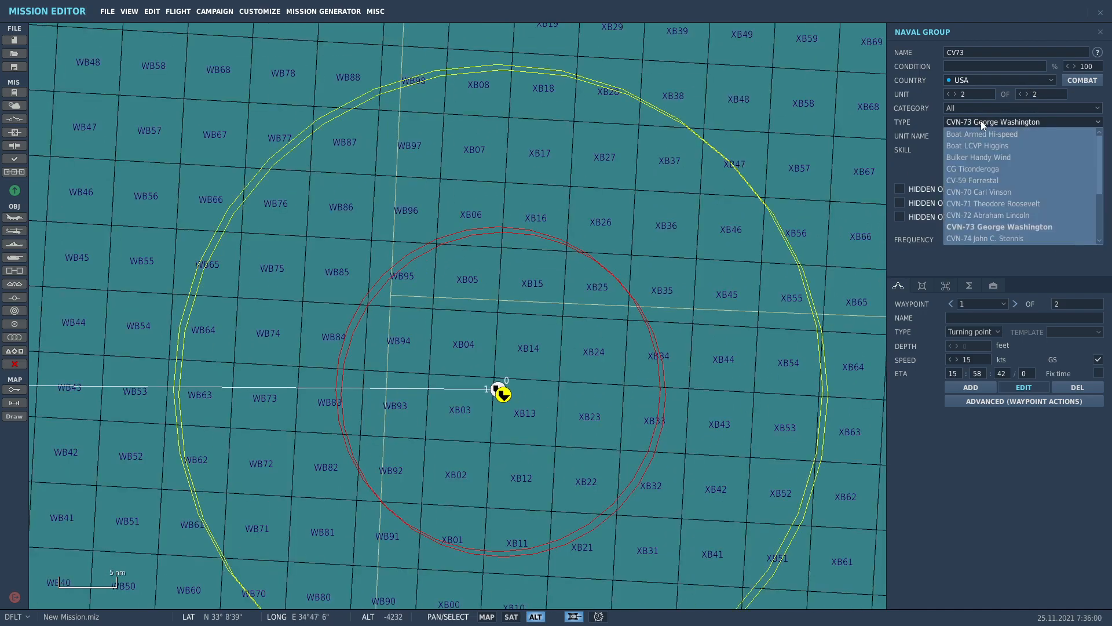
{"action": "left_click", "coordinate": [996, 168]}
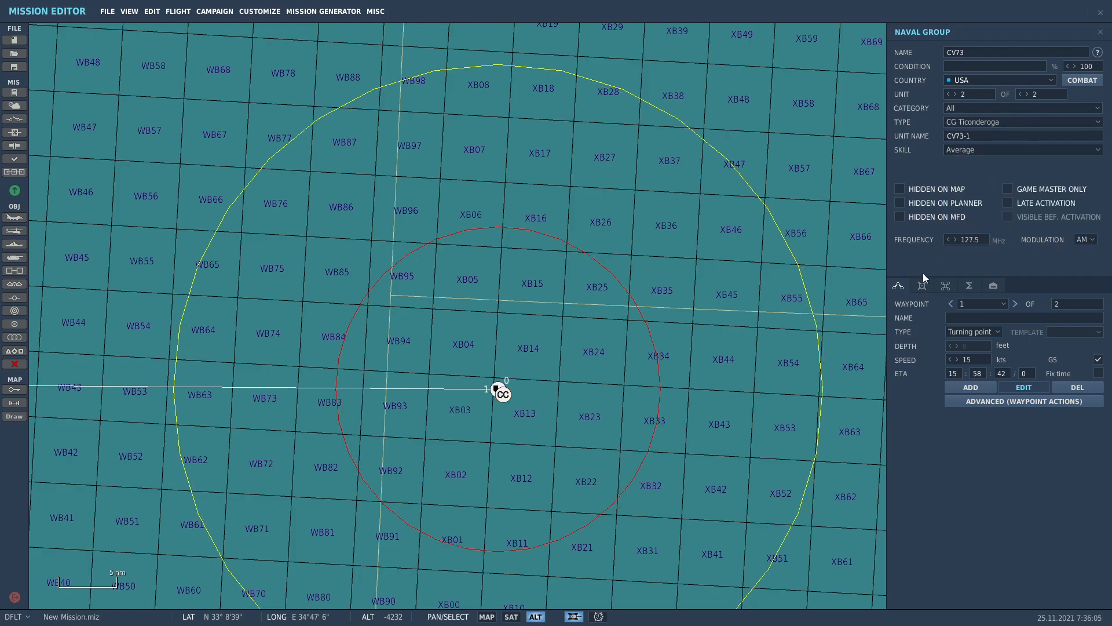
{"action": "left_click", "coordinate": [922, 285]}
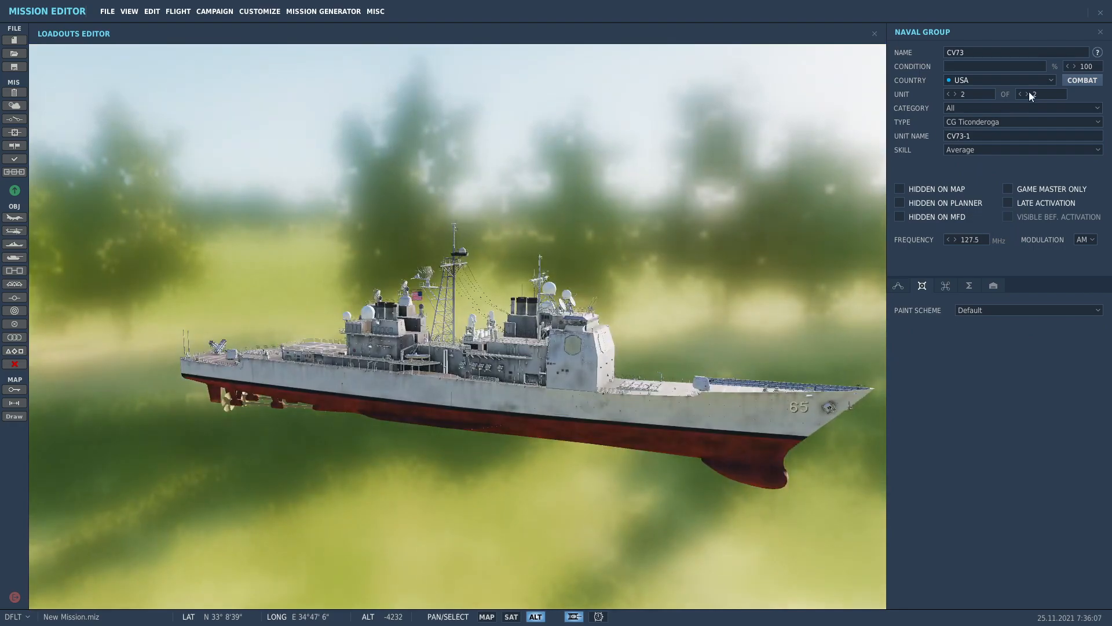
Add a third unit of type Boat Armed Hi-speed to the group, plus a fourth unit of the same type.
{"action": "left_click", "coordinate": [1028, 96]}
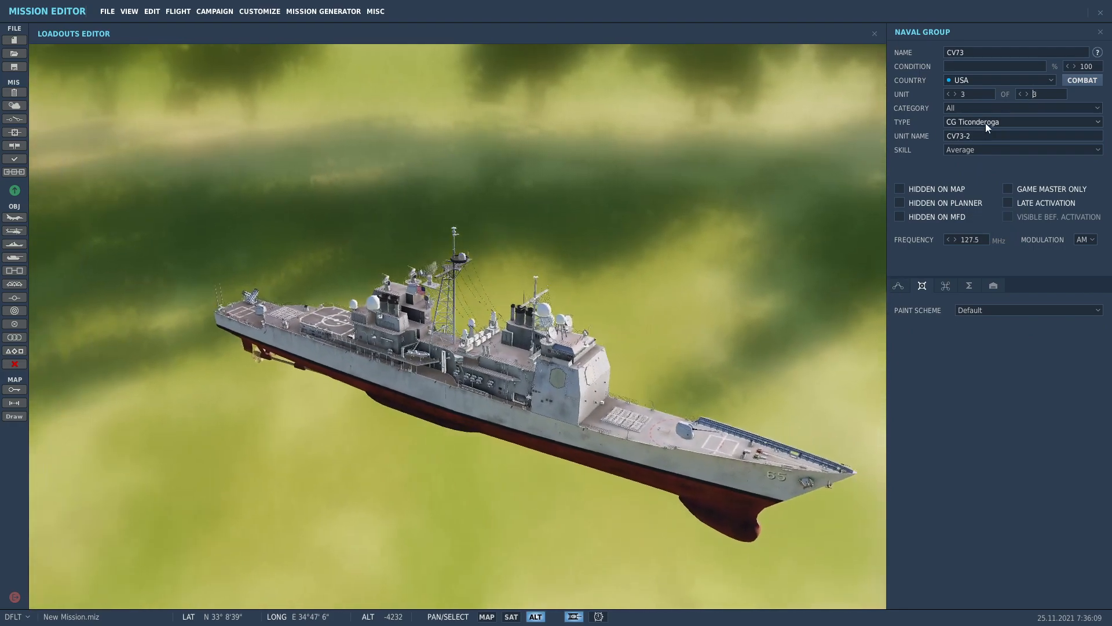
{"action": "left_click", "coordinate": [985, 123]}
{"action": "scroll", "coordinate": [992, 178], "scroll_direction": "down", "scroll_amount": 1}
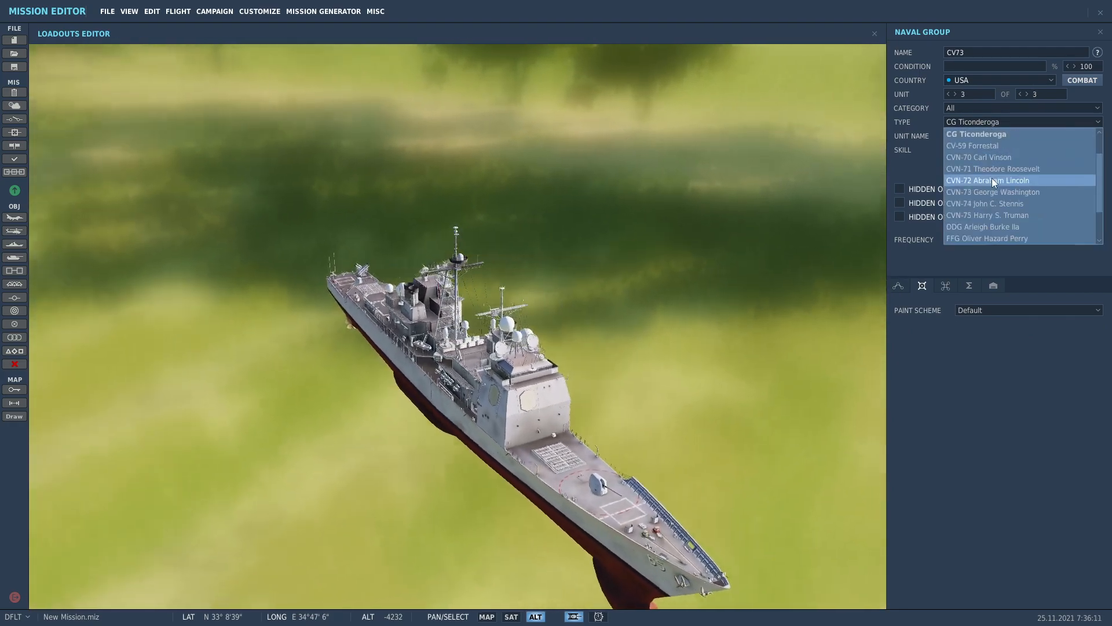
{"action": "scroll", "coordinate": [989, 191], "scroll_direction": "up", "scroll_amount": 1}
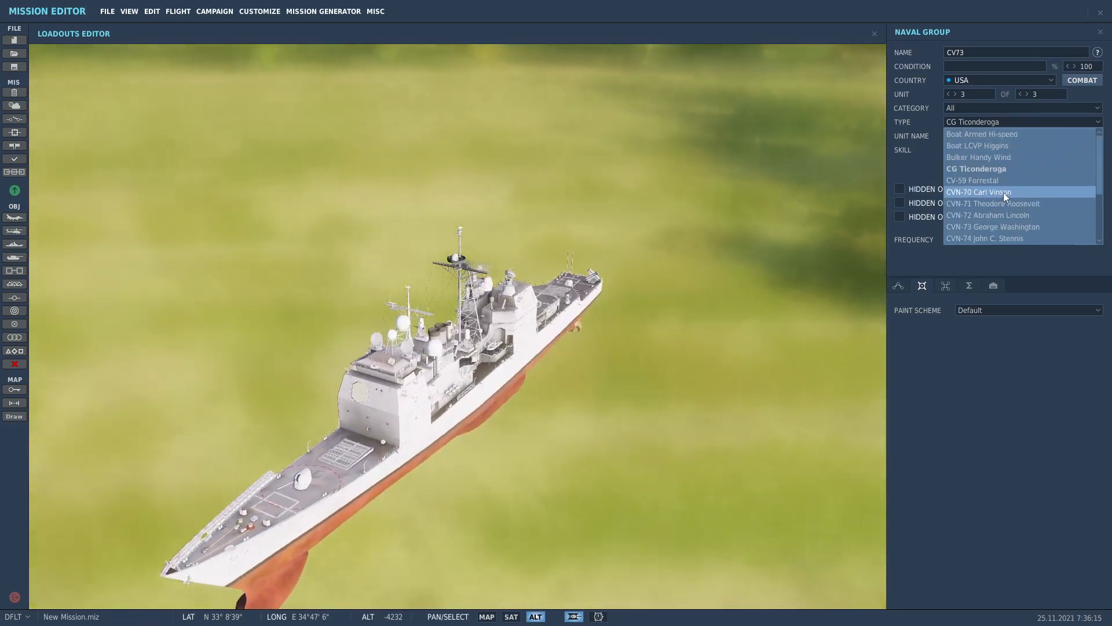
{"action": "left_click", "coordinate": [996, 133]}
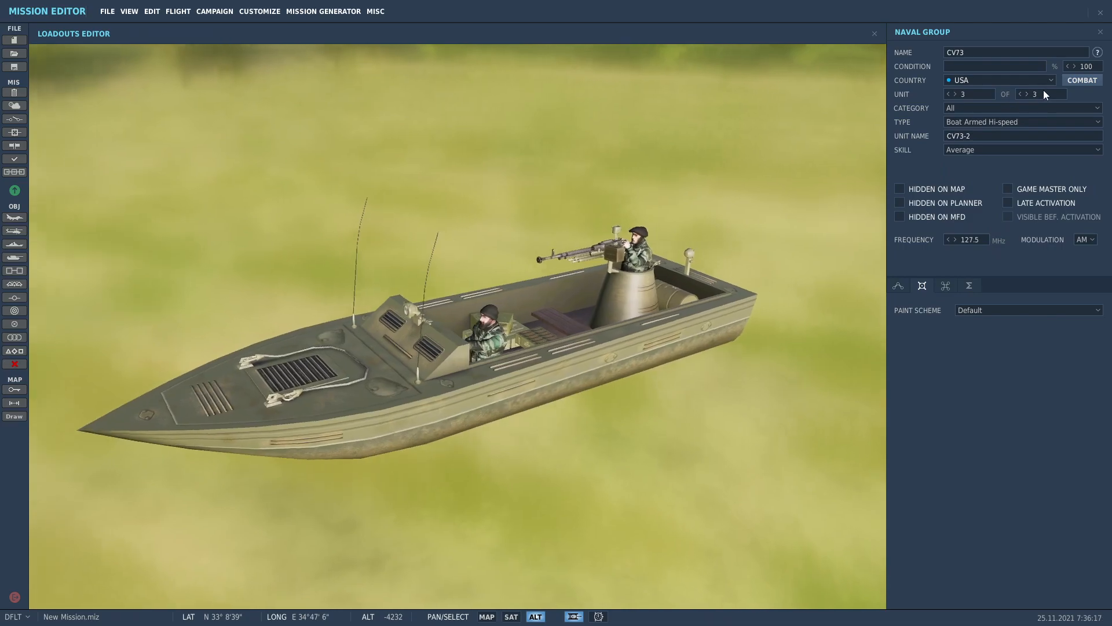
{"action": "left_click", "coordinate": [1027, 94]}
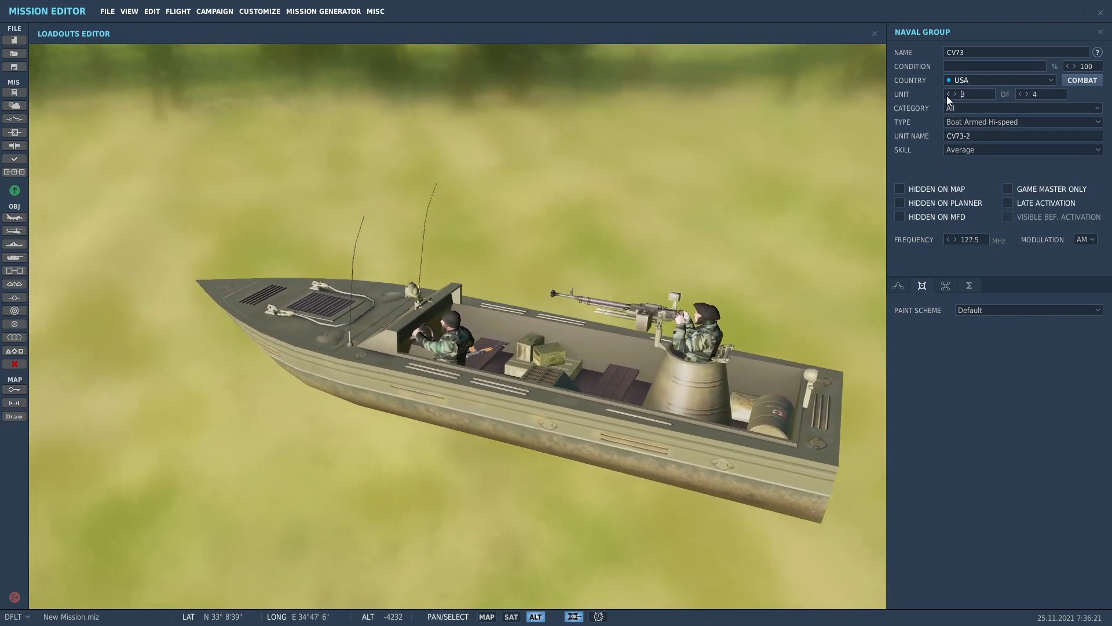
Set the radio frequency of units 2, 3 and 4 to 128.5 MHz.
{"action": "left_click", "coordinate": [948, 94]}
{"action": "left_click", "coordinate": [947, 94]}
{"action": "left_click", "coordinate": [948, 94]}
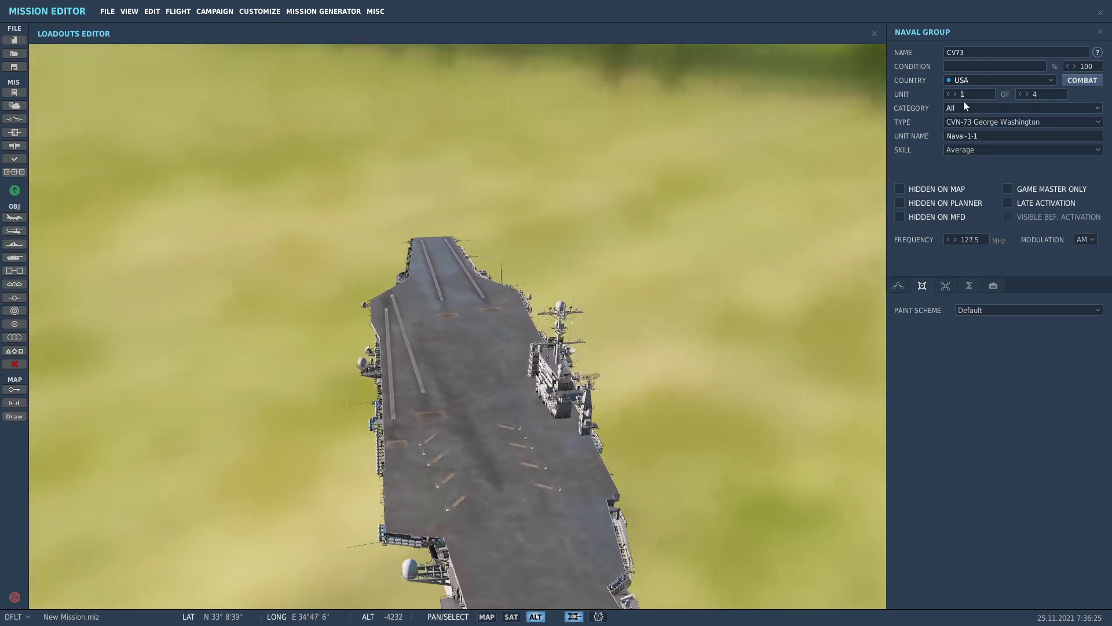
{"action": "left_click", "coordinate": [954, 94]}
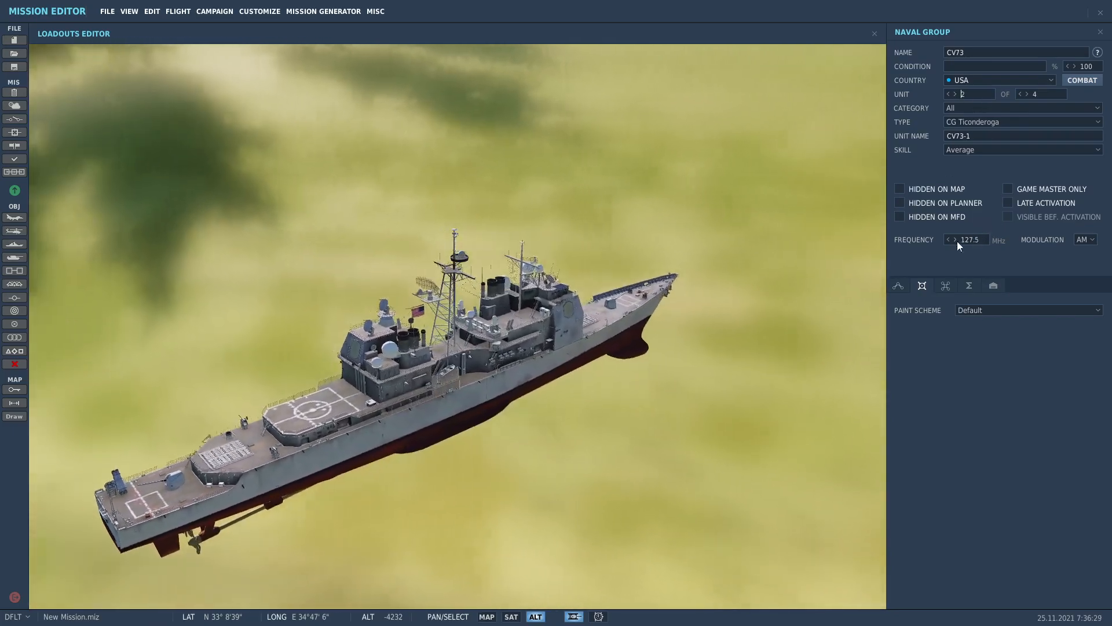
{"action": "left_click", "coordinate": [954, 239]}
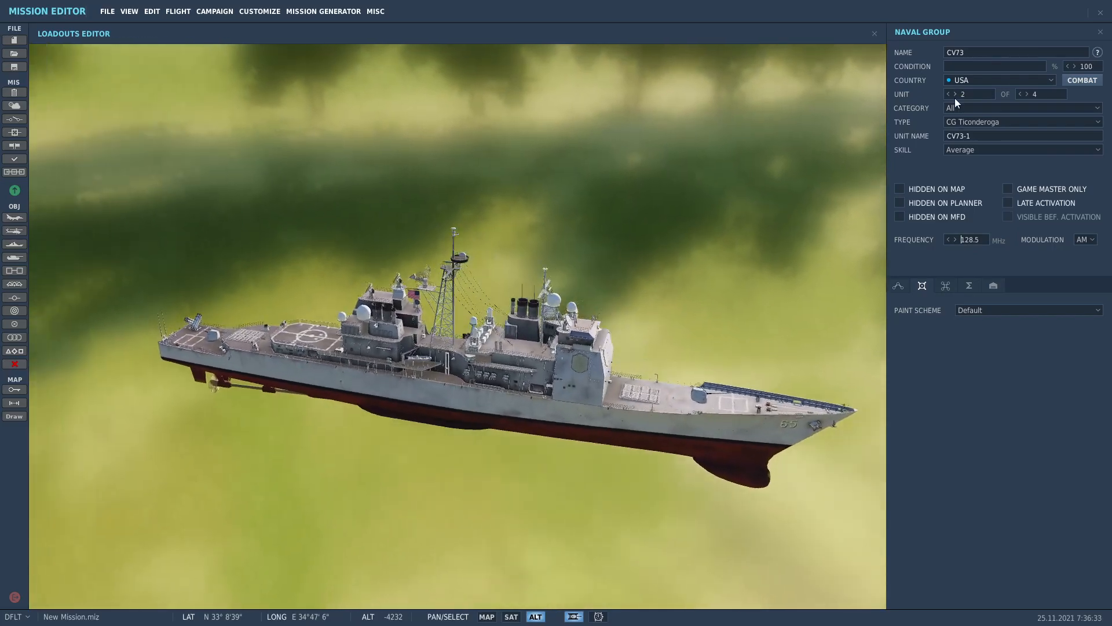
{"action": "left_click", "coordinate": [955, 94]}
{"action": "left_click", "coordinate": [955, 239]}
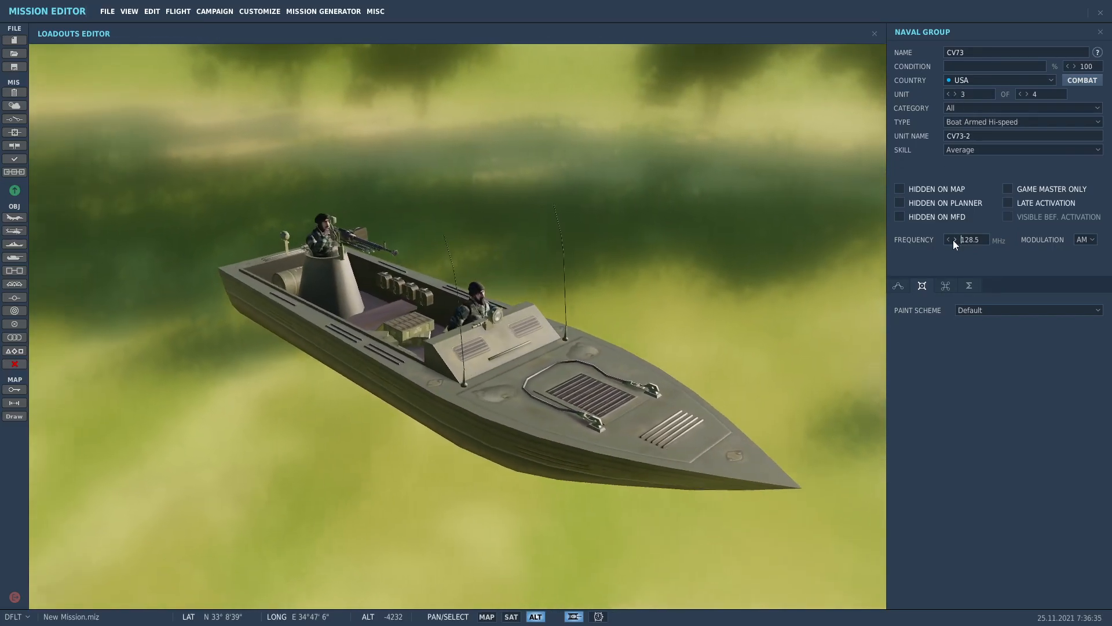
{"action": "left_click", "coordinate": [955, 94]}
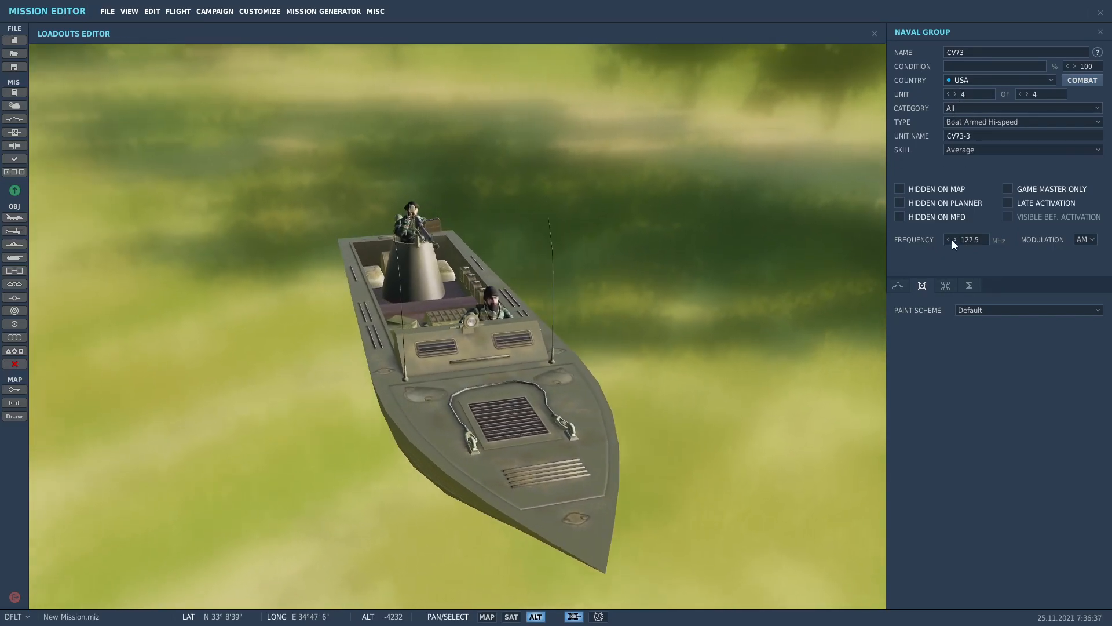
{"action": "left_click", "coordinate": [955, 239]}
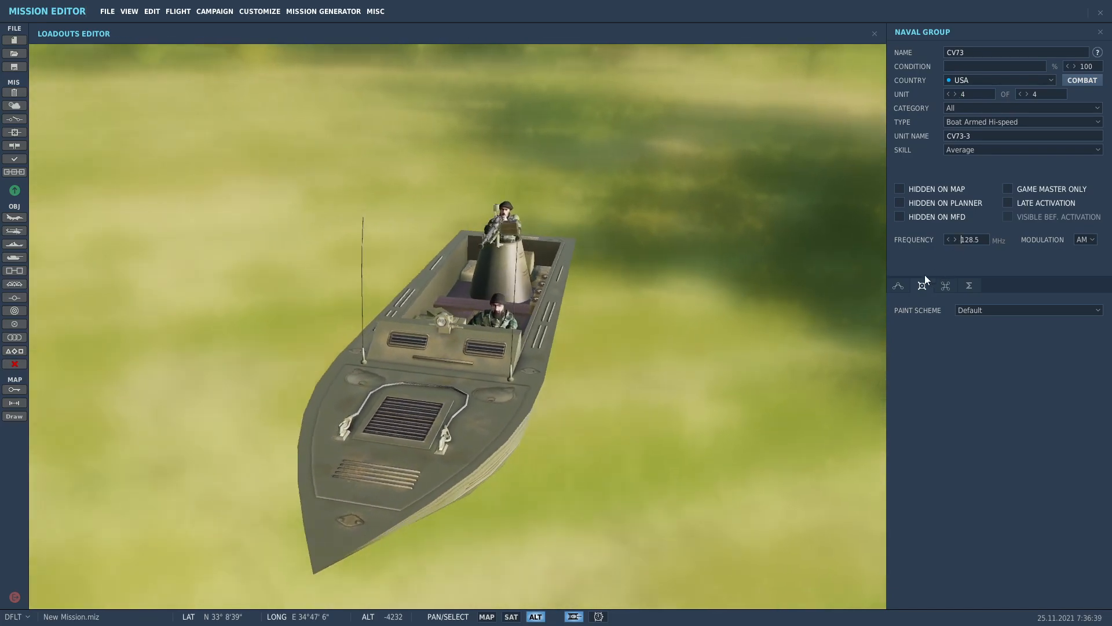
Move the CG Ticonderoga on the map to a position due east of the carrier.
{"action": "left_click", "coordinate": [898, 287]}
{"action": "scroll", "coordinate": [628, 323], "scroll_direction": "down", "scroll_amount": 2}
{"action": "scroll", "coordinate": [641, 435], "scroll_direction": "up", "scroll_amount": 6}
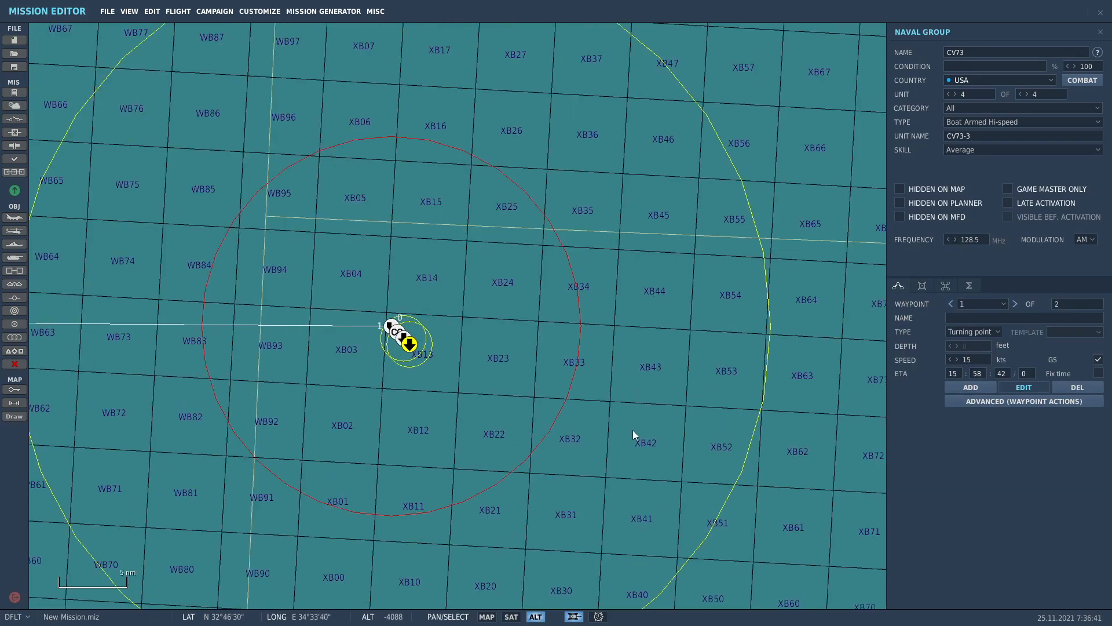
{"action": "left_click_drag", "start_coordinate": [397, 196], "coordinate": [606, 231]}
{"action": "scroll", "coordinate": [486, 265], "scroll_direction": "up", "scroll_amount": 4}
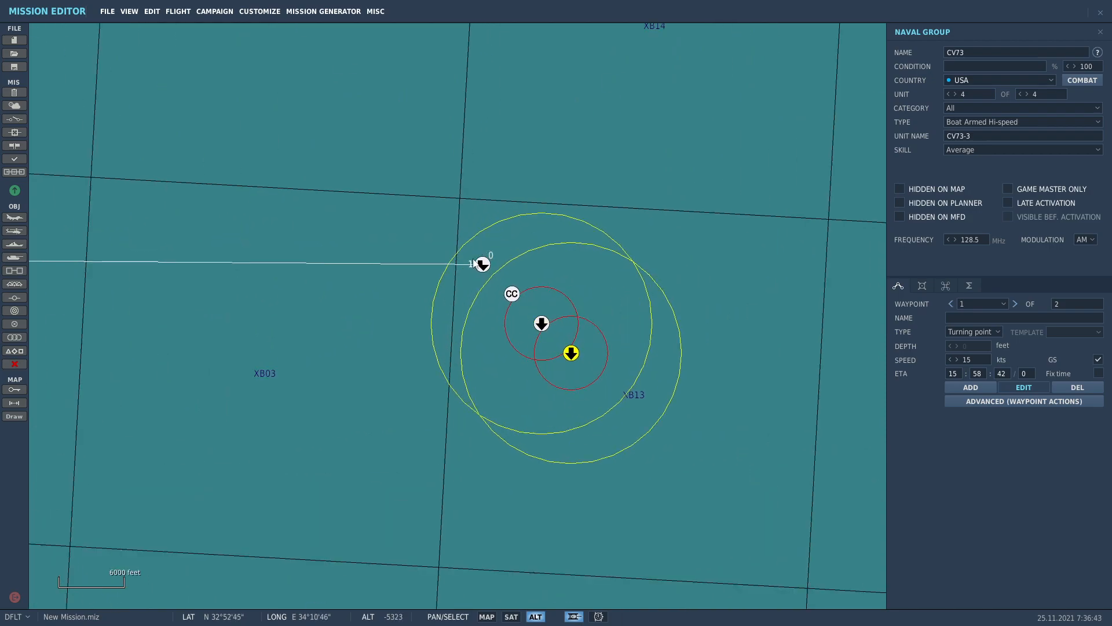
{"action": "left_click", "coordinate": [485, 265]}
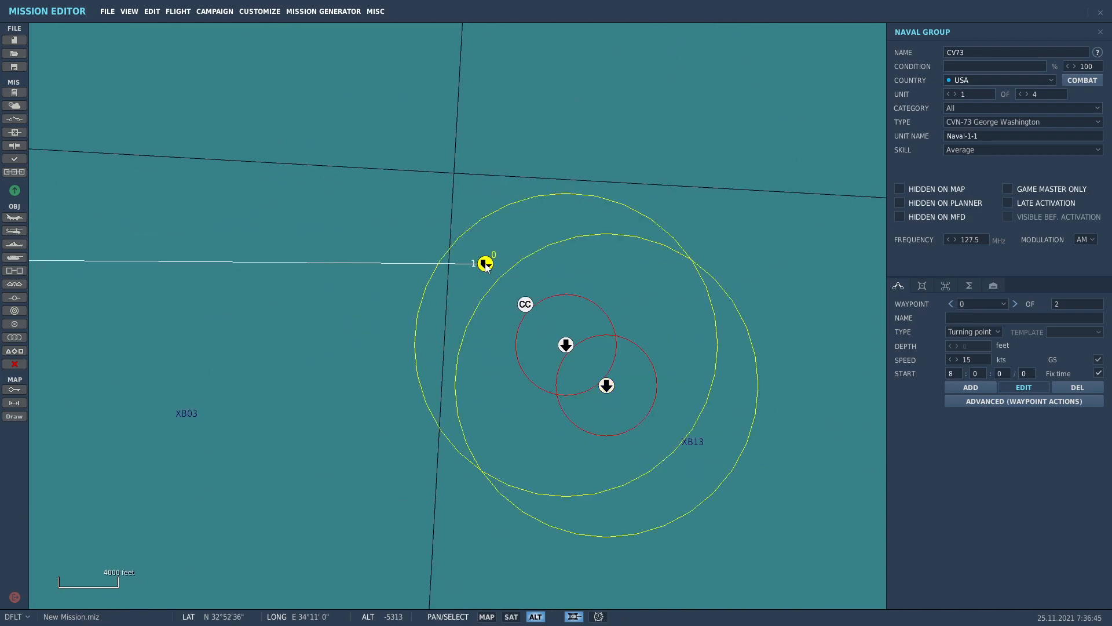
{"action": "right_click_drag", "start_coordinate": [487, 266], "coordinate": [592, 265]}
{"action": "left_click", "coordinate": [523, 303]}
{"action": "left_click_drag", "start_coordinate": [524, 307], "coordinate": [587, 267]}
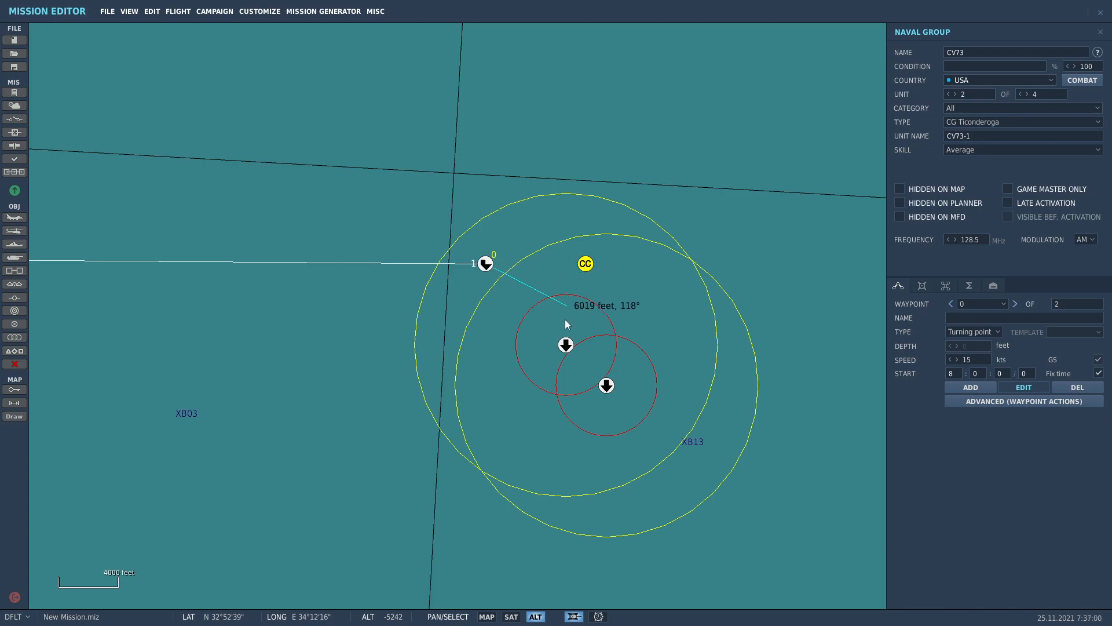
Move one armed boat about 1.3 nm due south of the carrier and the other boat due west of it.
{"action": "left_click_drag", "start_coordinate": [566, 346], "coordinate": [486, 384]}
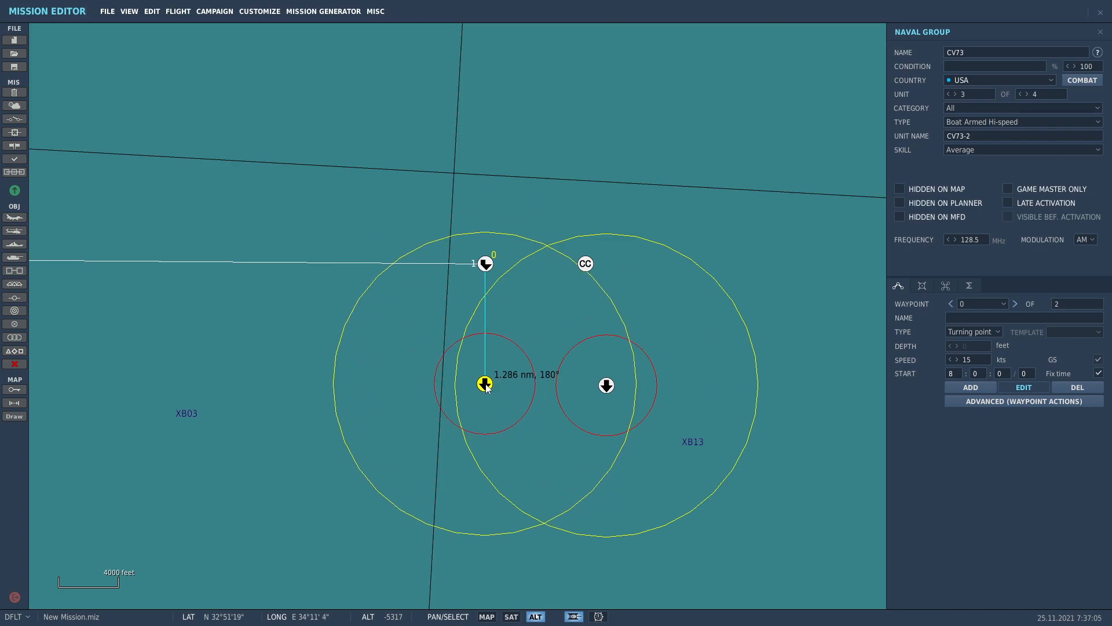
{"action": "left_click_drag", "start_coordinate": [606, 385], "coordinate": [384, 266]}
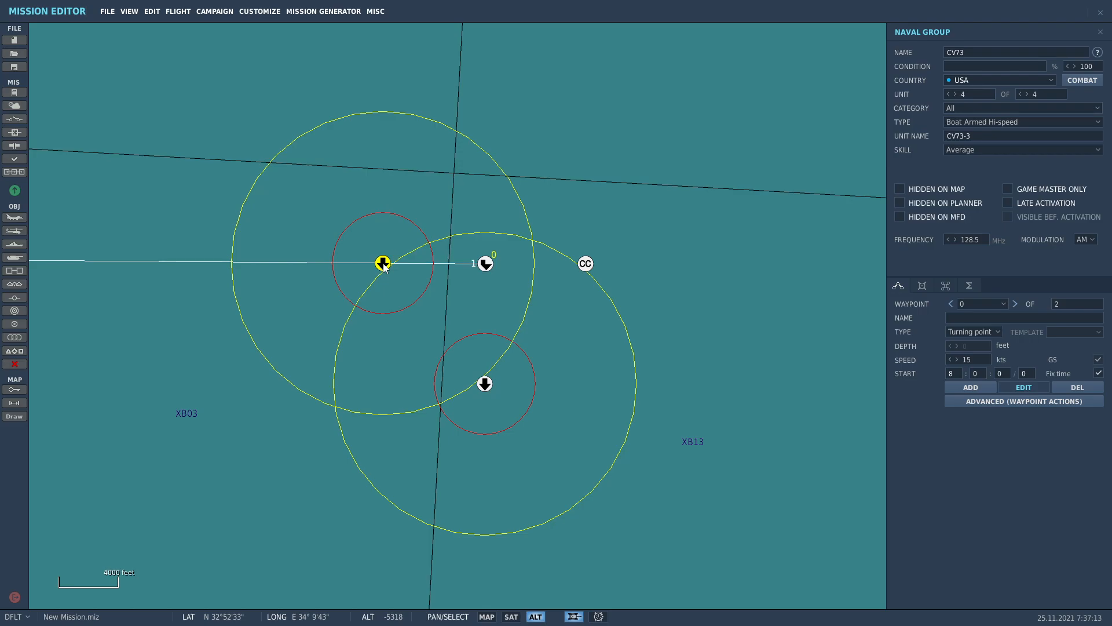
{"action": "scroll", "coordinate": [389, 255], "scroll_direction": "down", "scroll_amount": 8}
{"action": "scroll", "coordinate": [345, 284], "scroll_direction": "down", "scroll_amount": 8}
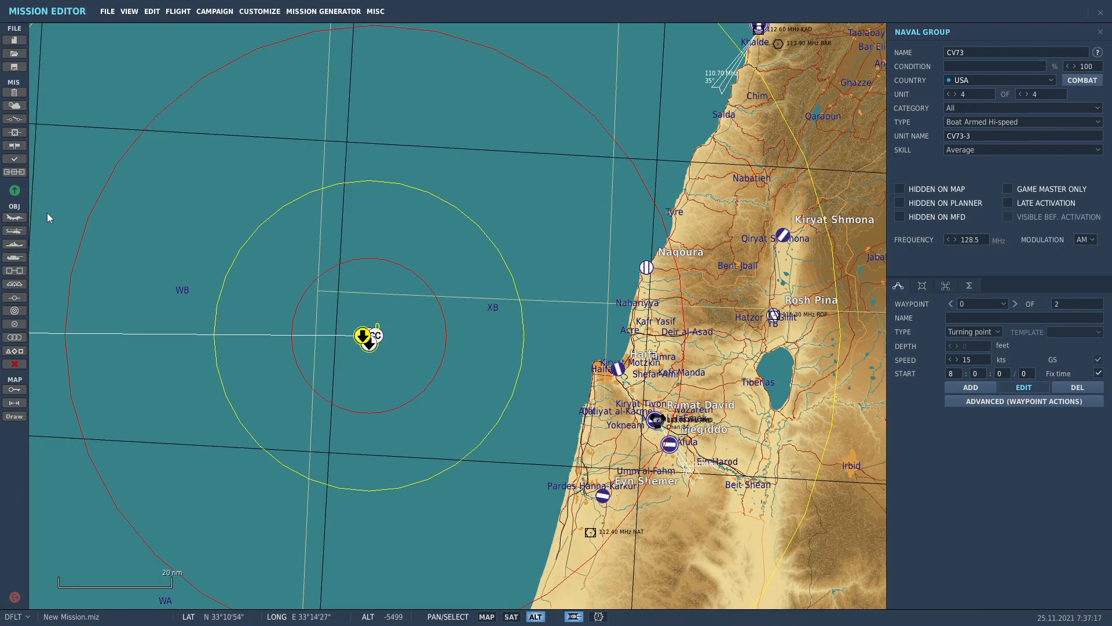
Place a new USA airplane group north of the carrier and set its aircraft type to F/A-18C Lot 20.
{"action": "left_click", "coordinate": [14, 218]}
{"action": "scroll", "coordinate": [89, 288], "scroll_direction": "up", "scroll_amount": 3}
{"action": "scroll", "coordinate": [388, 325], "scroll_direction": "up", "scroll_amount": 3}
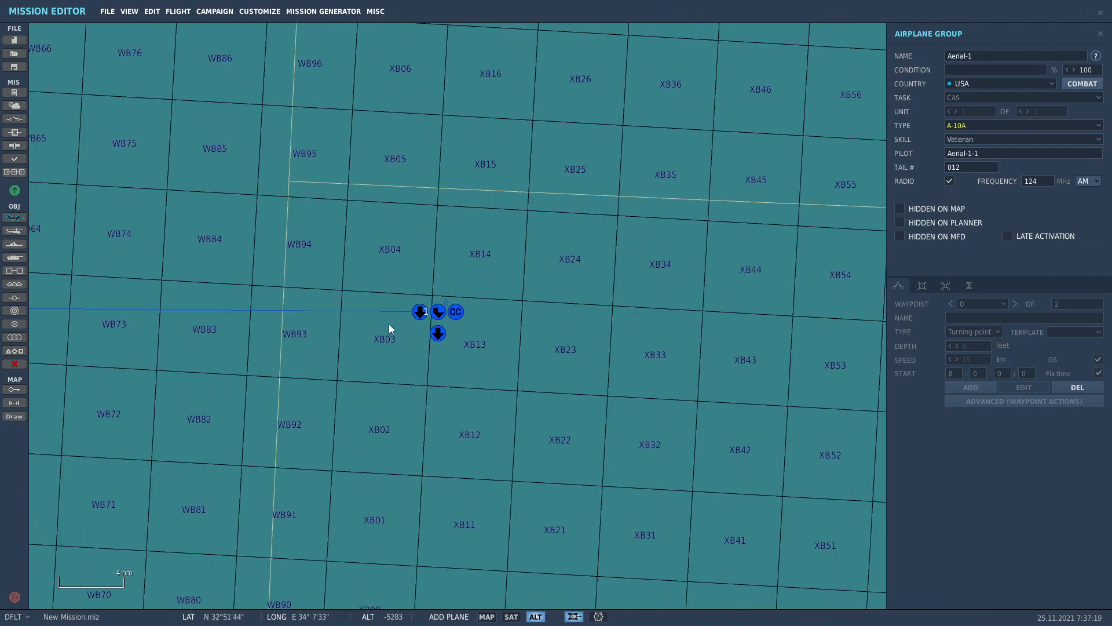
{"action": "left_click", "coordinate": [477, 243]}
{"action": "scroll", "coordinate": [456, 195], "scroll_direction": "up", "scroll_amount": 2}
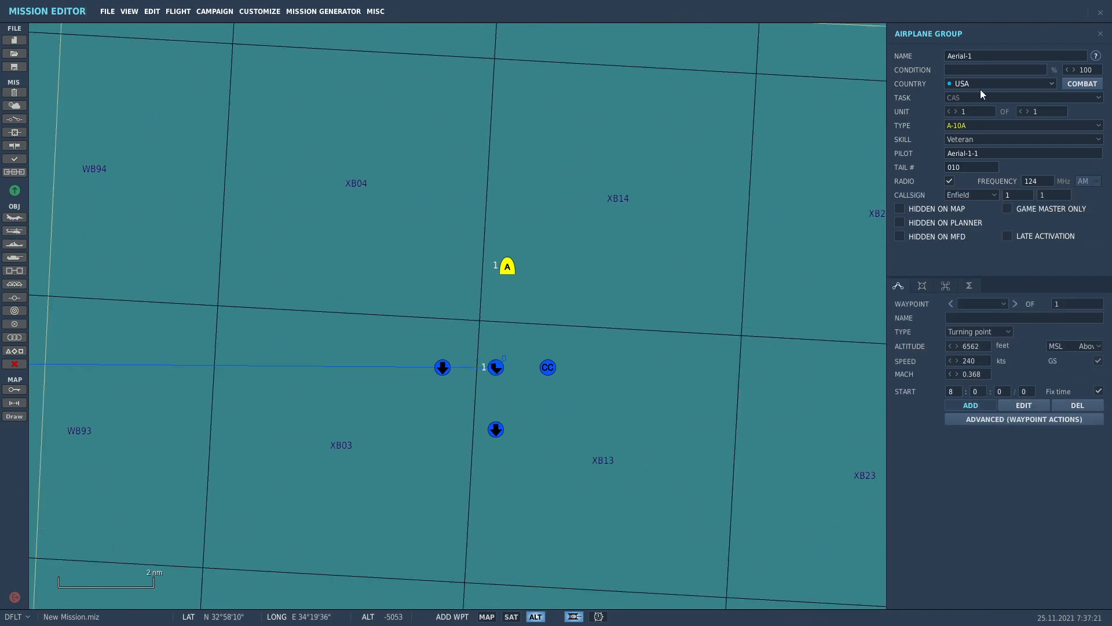
{"action": "left_click", "coordinate": [973, 123]}
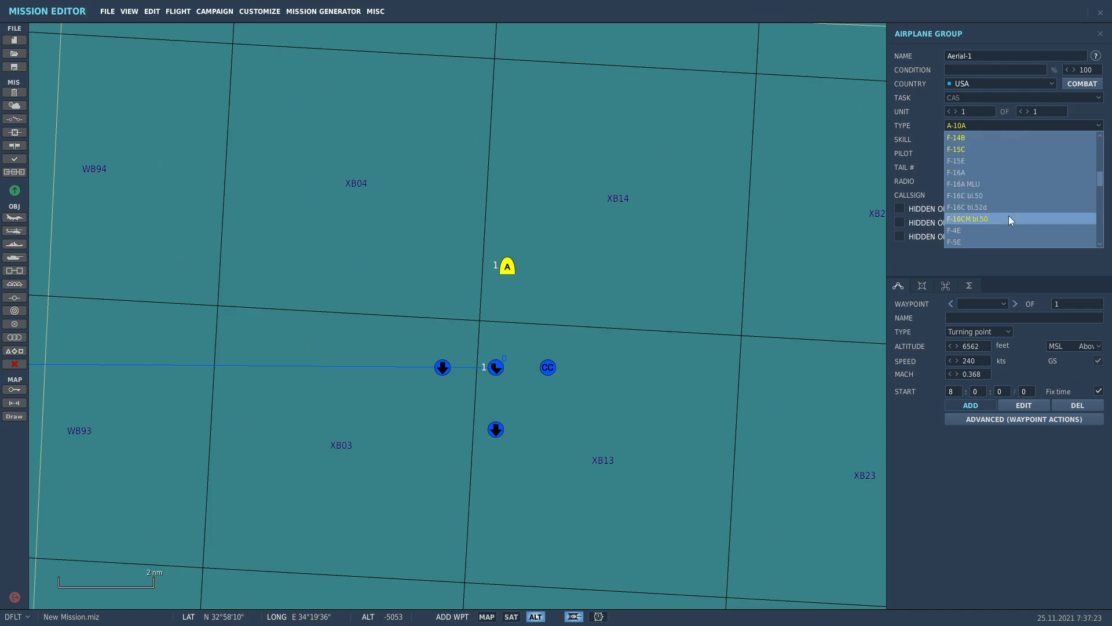
{"action": "scroll", "coordinate": [1014, 217], "scroll_direction": "down", "scroll_amount": 2}
{"action": "left_click", "coordinate": [1007, 197]}
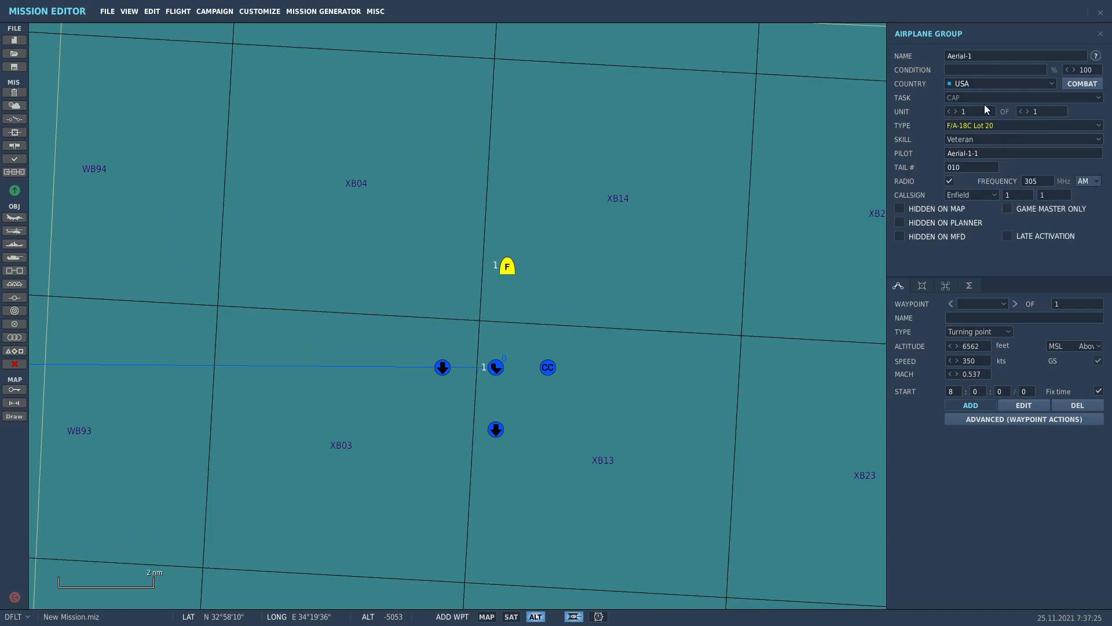
Set the aircraft's skill to Player and name the airplane group F18.
{"action": "left_click", "coordinate": [972, 141]}
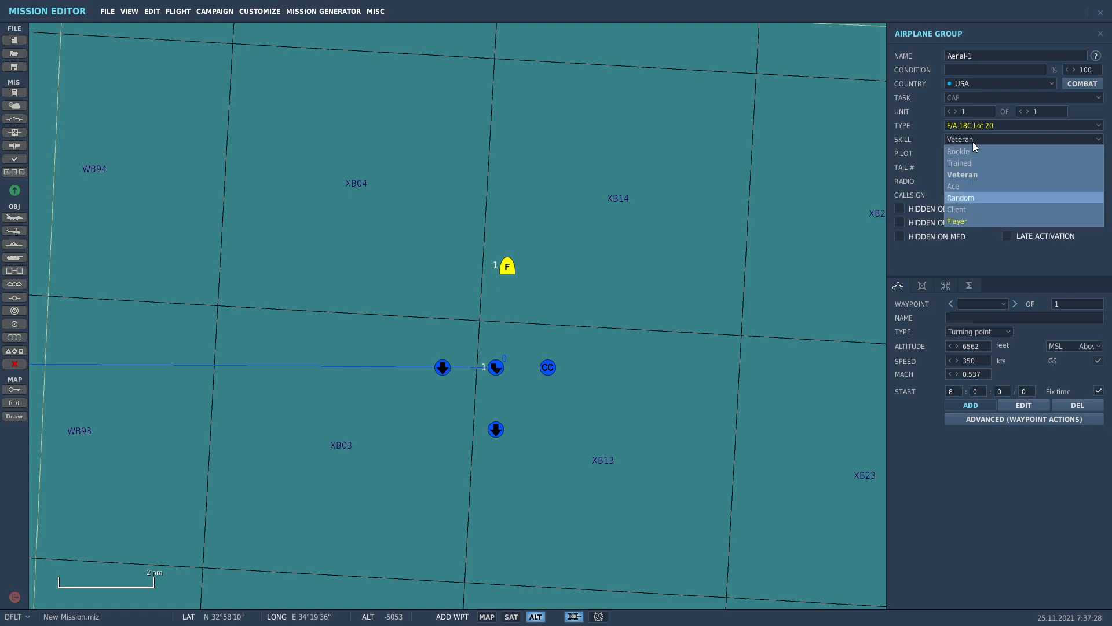
{"action": "left_click", "coordinate": [972, 218]}
{"action": "left_click_drag", "start_coordinate": [1004, 54], "coordinate": [899, 57]}
{"action": "type", "text": "F18"}
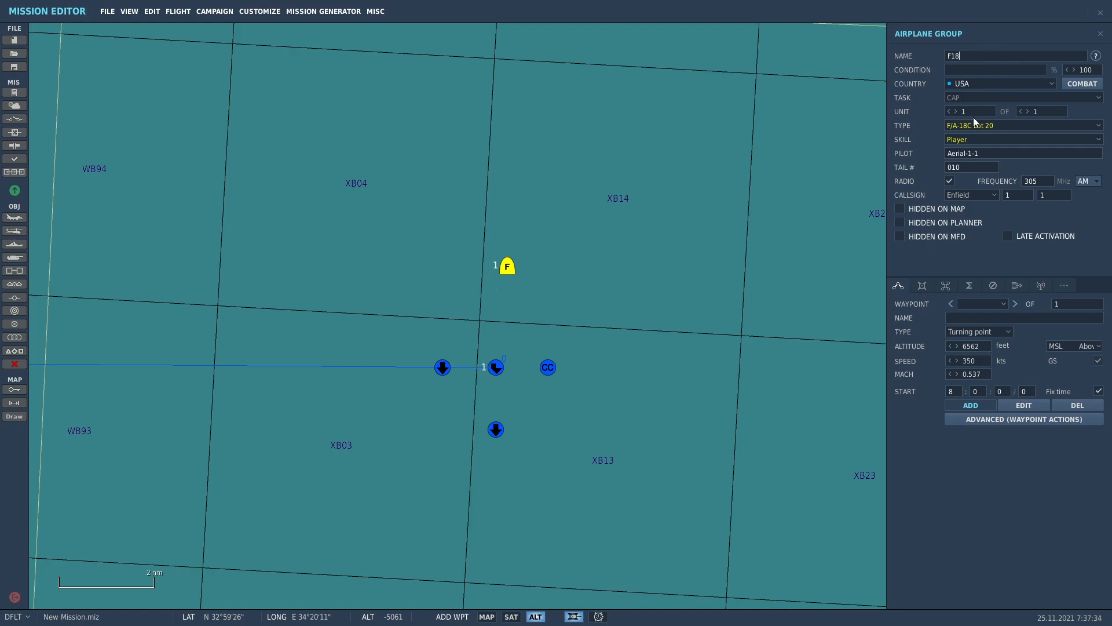
Enter the pilot's name and set the aircraft's callsign to Colt with flight number 4.
{"action": "left_click_drag", "start_coordinate": [995, 154], "coordinate": [925, 155]}
{"action": "type", "text": "Cpt Hornet"}
{"action": "left_click", "coordinate": [964, 196]}
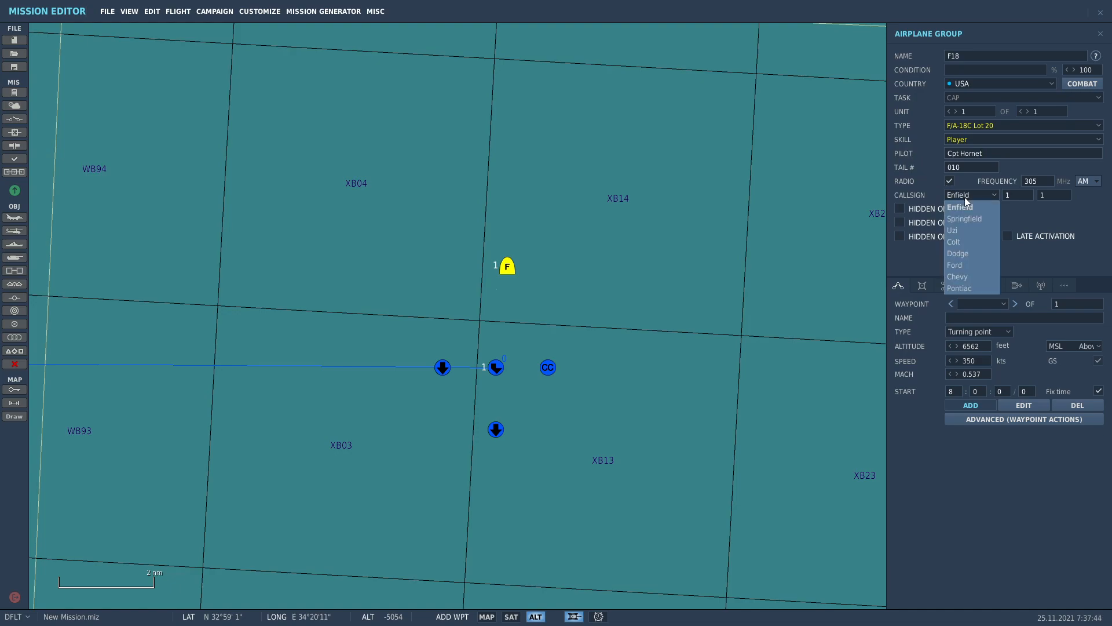
{"action": "left_click", "coordinate": [962, 240]}
{"action": "type", "text": "4"}
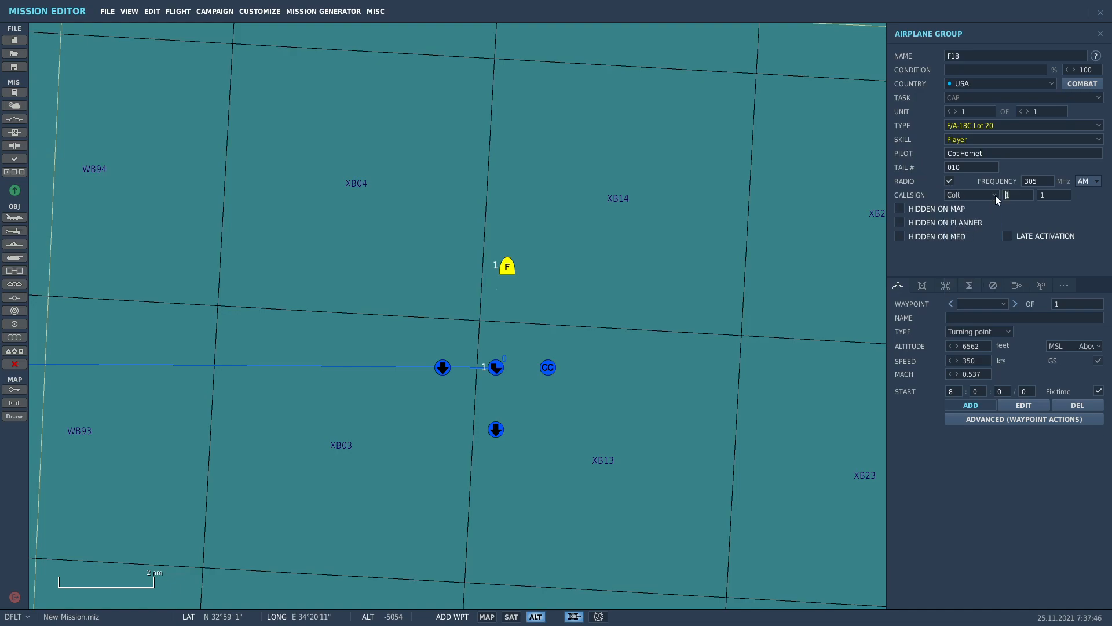
Set channel 2 to 251 MHz in the F18's COMM 1 and COMM 2 radio presets.
{"action": "left_click", "coordinate": [1040, 286]}
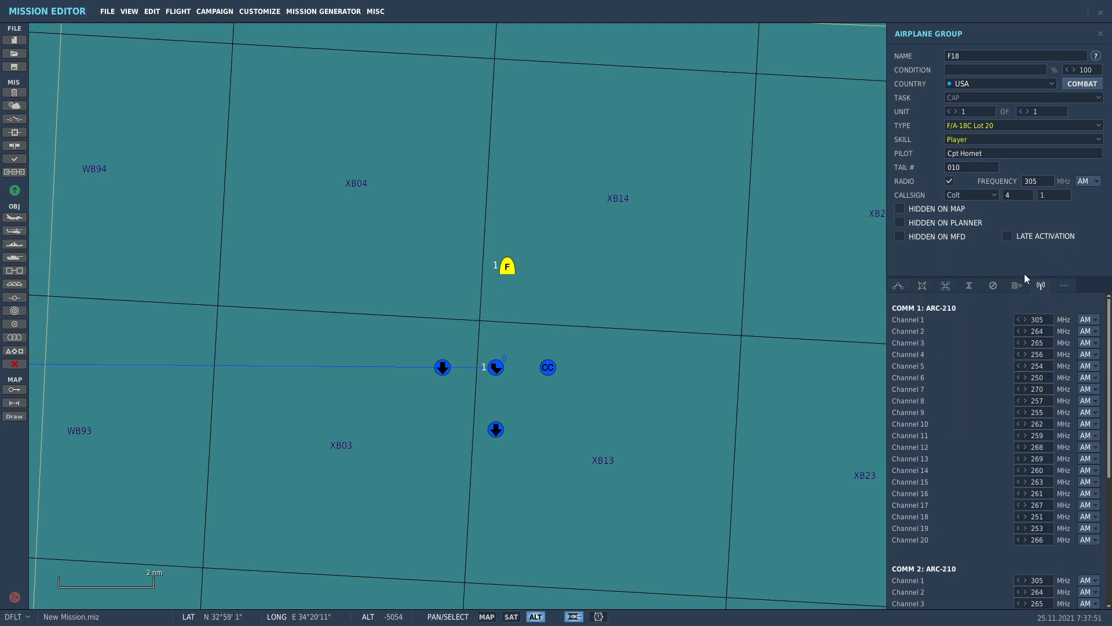
{"action": "scroll", "coordinate": [993, 461], "scroll_direction": "down", "scroll_amount": 3}
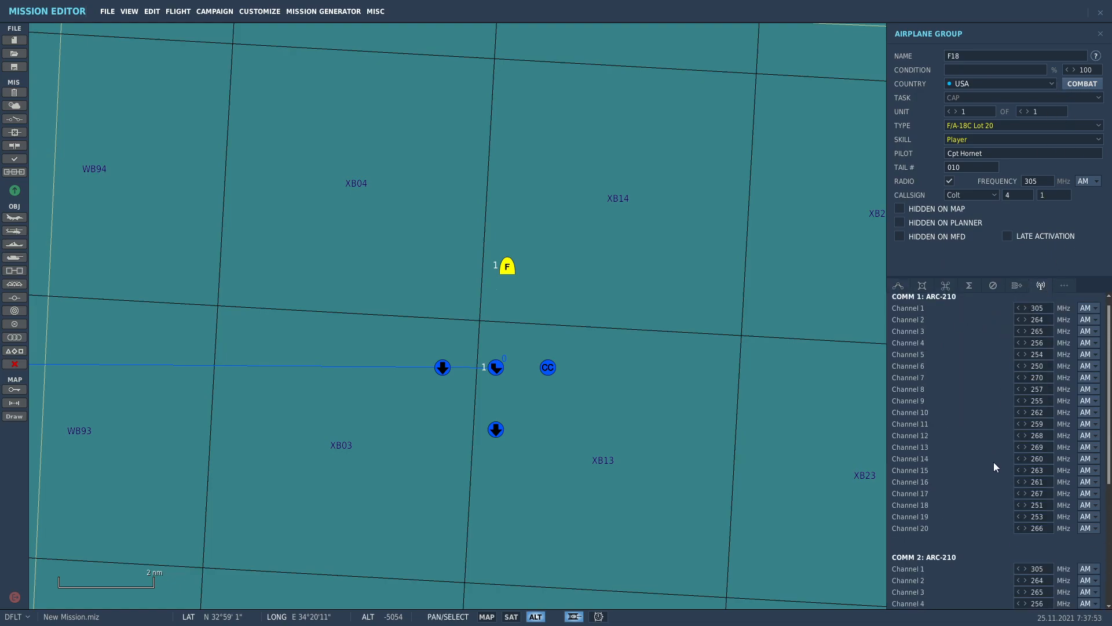
{"action": "scroll", "coordinate": [1048, 555], "scroll_direction": "up", "scroll_amount": 3}
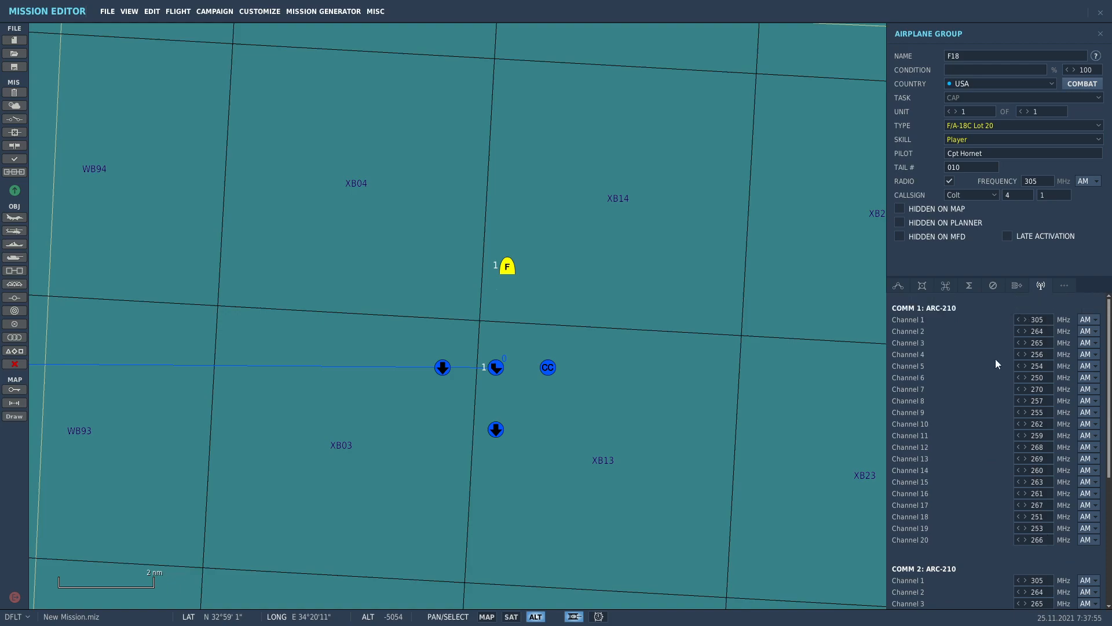
{"action": "left_click", "coordinate": [1048, 331]}
{"action": "type", "text": "251"}
{"action": "key", "text": "BackSpace"}
{"action": "key", "text": "BackSpace"}
{"action": "type", "text": "51"}
Set channel 3 to 252 MHz in both the COMM 1 and COMM 2 presets.
{"action": "left_click_drag", "start_coordinate": [1032, 345], "coordinate": [1000, 348]}
{"action": "type", "text": "252"}
{"action": "left_click_drag", "start_coordinate": [1044, 606], "coordinate": [1005, 603]}
{"action": "type", "text": "252"}
{"action": "scroll", "coordinate": [985, 521], "scroll_direction": "down", "scroll_amount": 1}
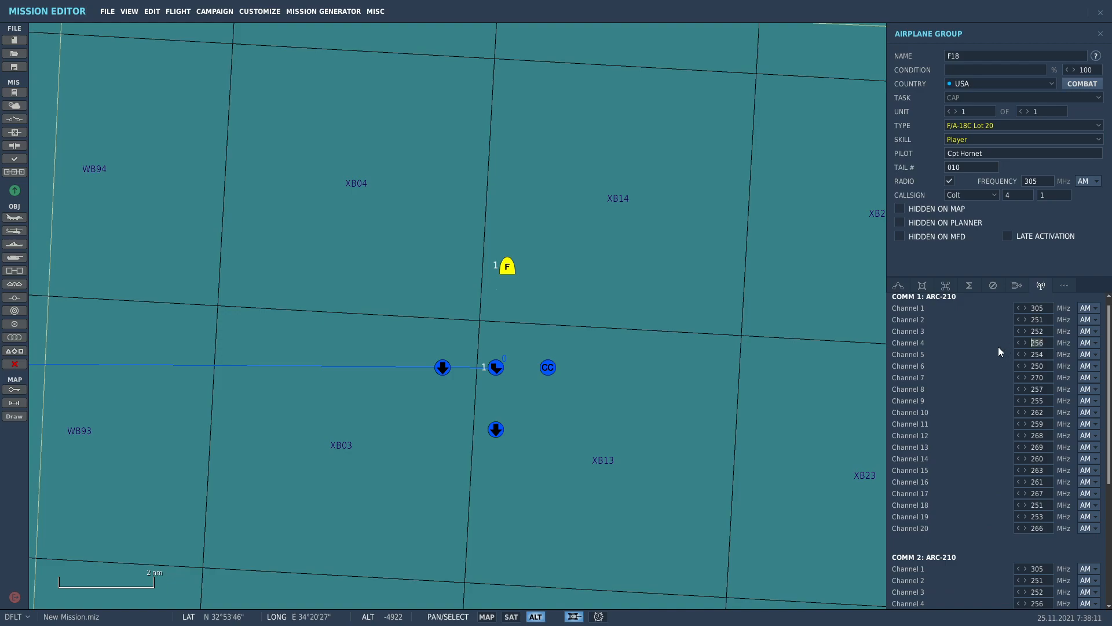
Set channel 4 to 127.5 MHz in both the COMM 1 and COMM 2 presets.
{"action": "type", "text": "127."}
{"action": "left_click", "coordinate": [1025, 343]}
{"action": "scroll", "coordinate": [1018, 527], "scroll_direction": "down", "scroll_amount": 2}
{"action": "type", "text": "127"}
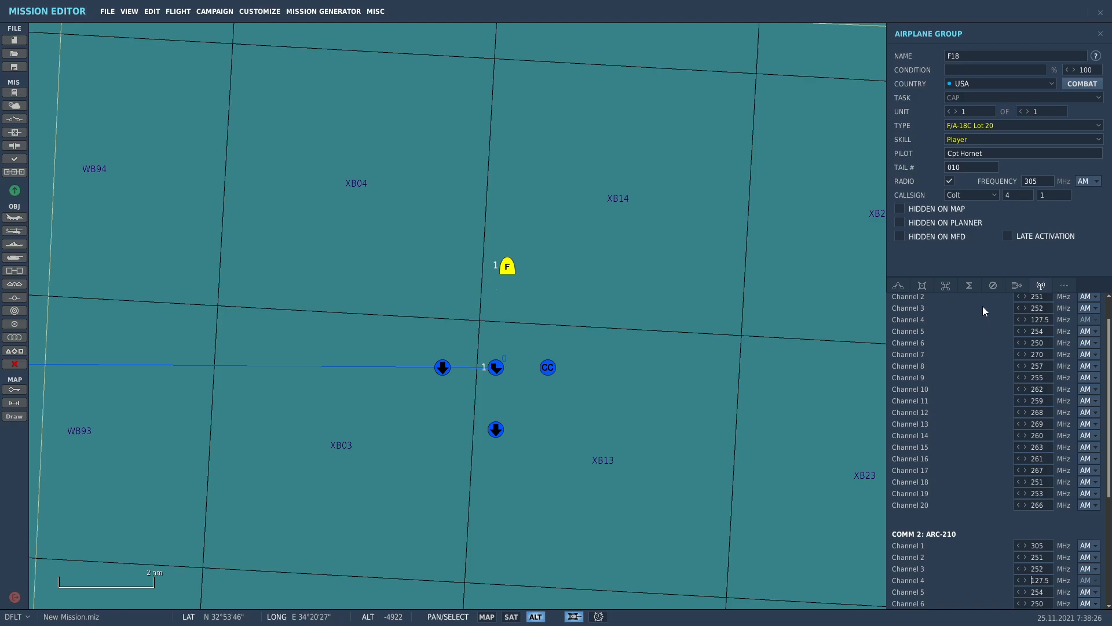
Move the F18 closer to the carrier on the map and add a waypoint about 9 nm due west of the aircraft.
{"action": "left_click", "coordinate": [902, 286]}
{"action": "scroll", "coordinate": [695, 289], "scroll_direction": "down", "scroll_amount": 3}
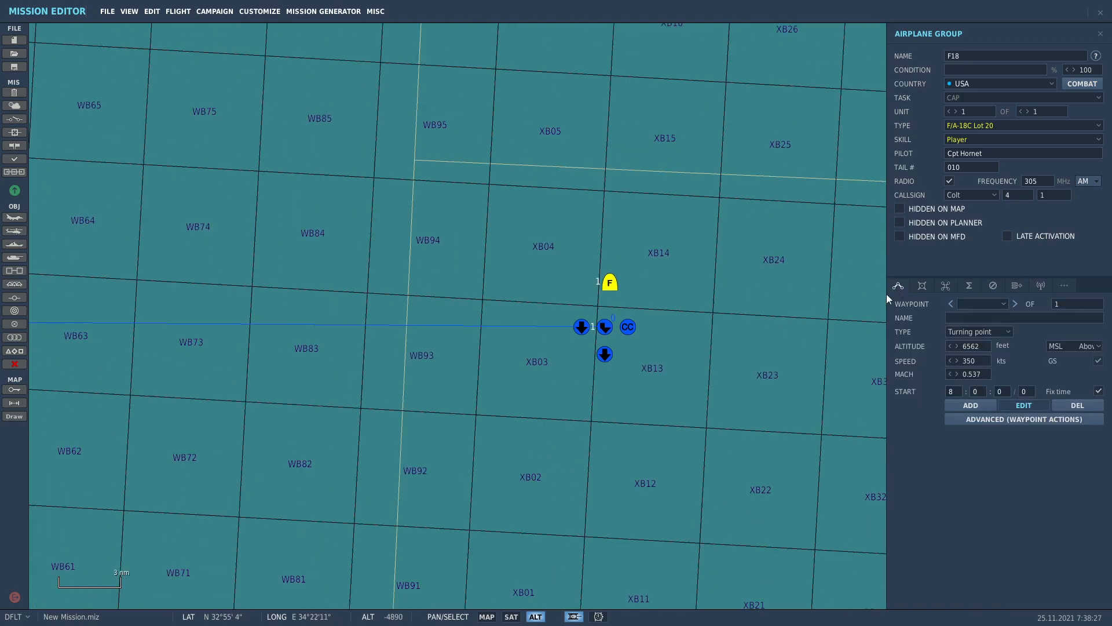
{"action": "left_click", "coordinate": [970, 332]}
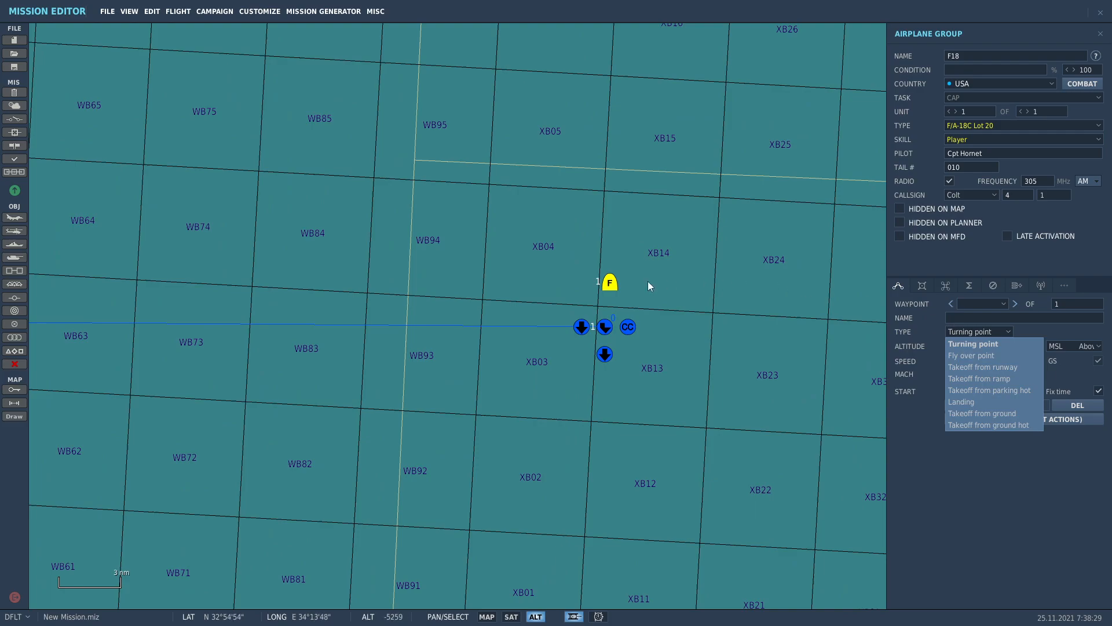
{"action": "left_click", "coordinate": [635, 266]}
{"action": "scroll", "coordinate": [599, 283], "scroll_direction": "up", "scroll_amount": 2}
{"action": "left_click", "coordinate": [607, 287]}
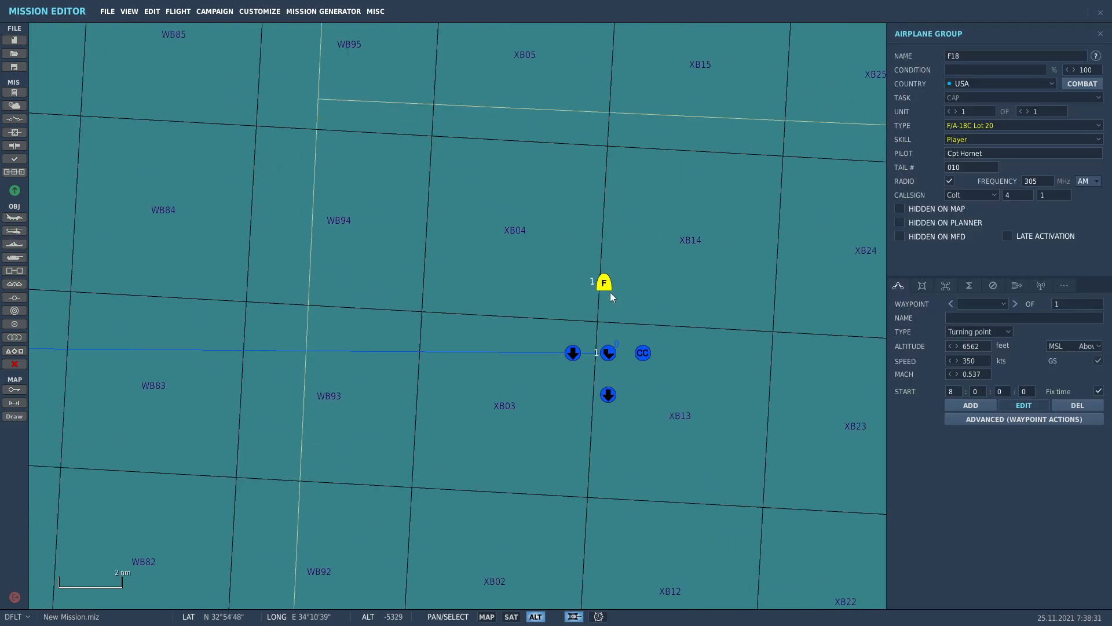
{"action": "left_click", "coordinate": [971, 404]}
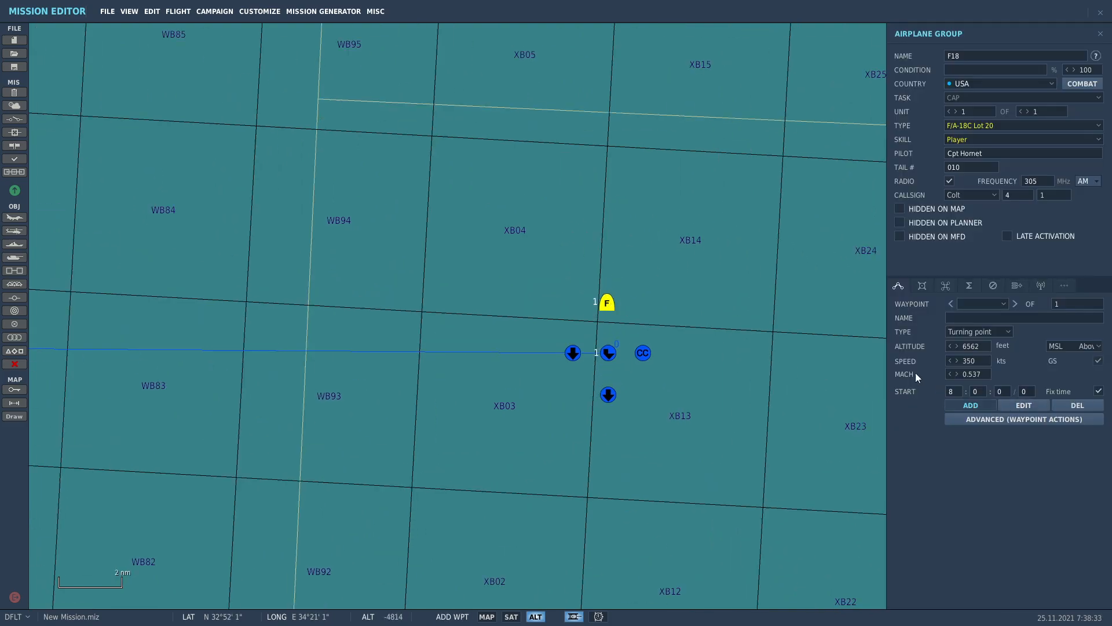
{"action": "left_click", "coordinate": [312, 299]}
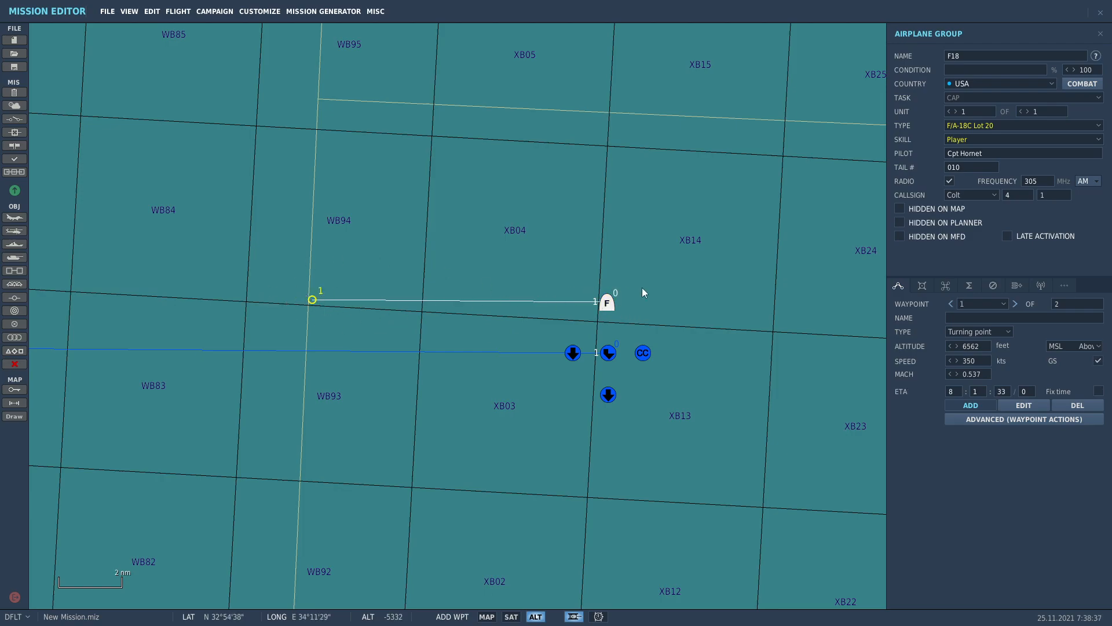
Make the F18's waypoint 0 a Takeoff from parking hot on the carrier.
{"action": "scroll", "coordinate": [628, 297], "scroll_direction": "up", "scroll_amount": 1}
{"action": "left_click", "coordinate": [979, 303]}
{"action": "left_click", "coordinate": [979, 315]}
{"action": "left_click", "coordinate": [1012, 405]}
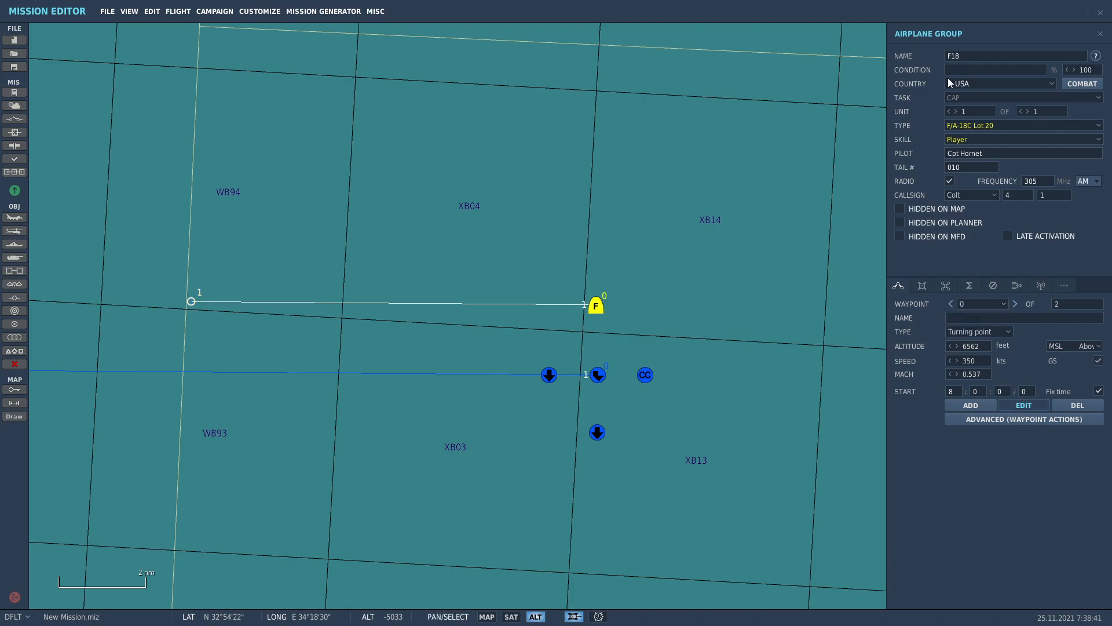
{"action": "left_click", "coordinate": [973, 333]}
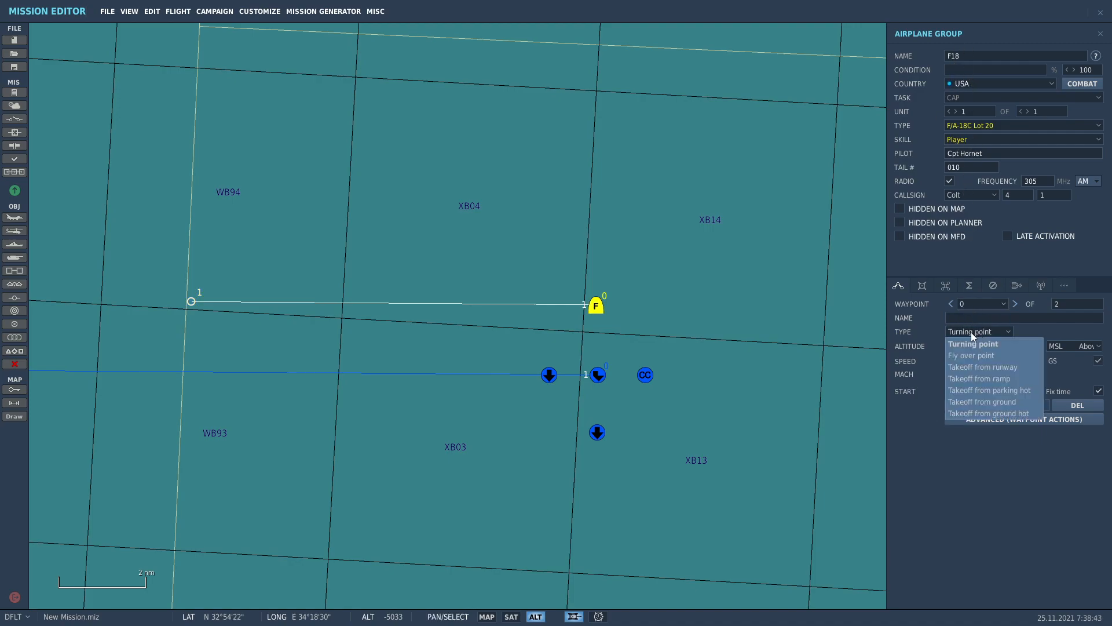
{"action": "left_click", "coordinate": [975, 391]}
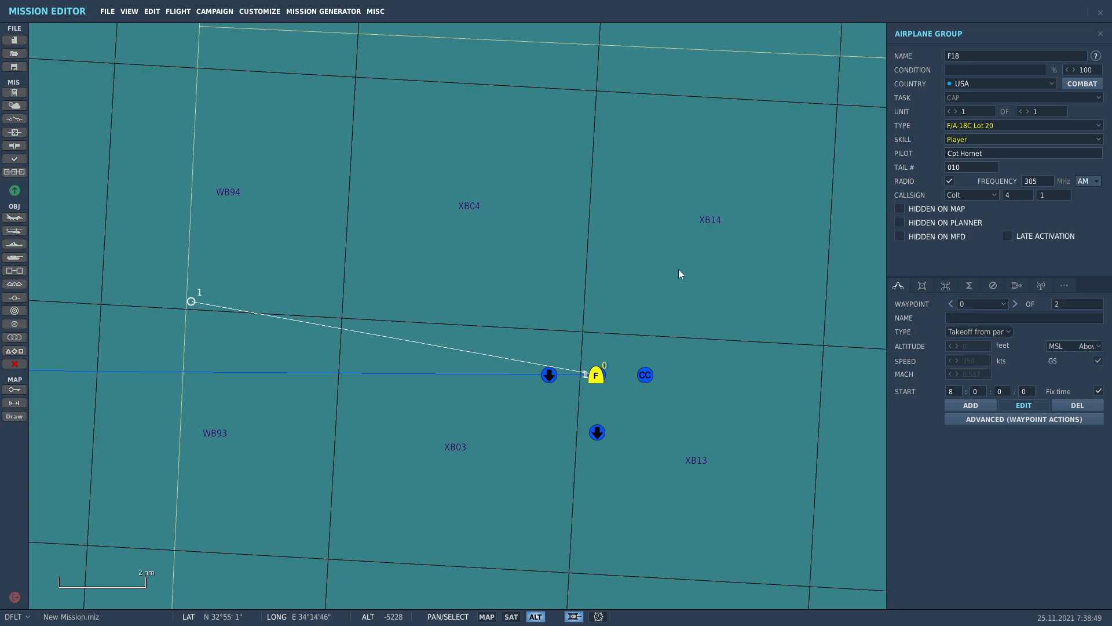
Move the F18's waypoint 1 onto the carrier's route line, due west of the carrier.
{"action": "scroll", "coordinate": [684, 270], "scroll_direction": "down", "scroll_amount": 1}
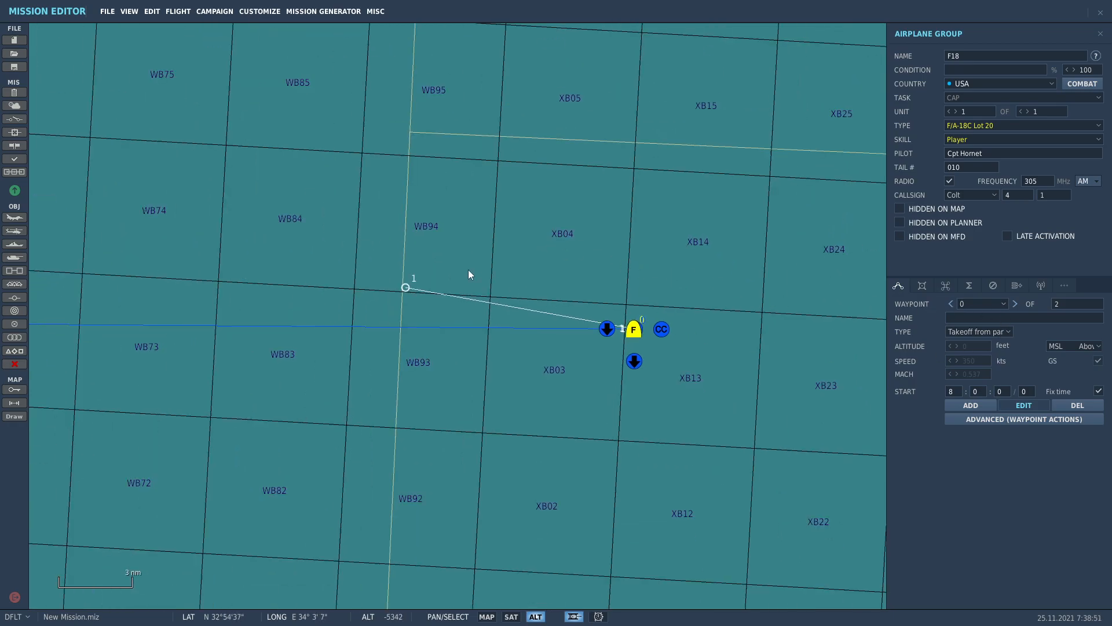
{"action": "left_click", "coordinate": [428, 300]}
{"action": "left_click", "coordinate": [615, 329]}
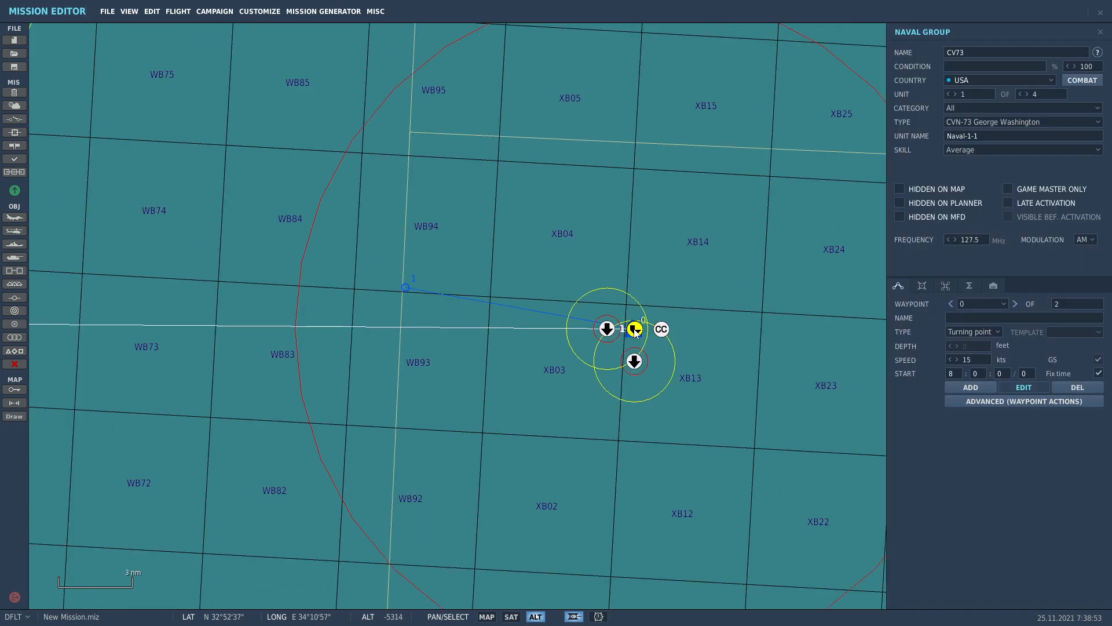
{"action": "left_click", "coordinate": [592, 238]}
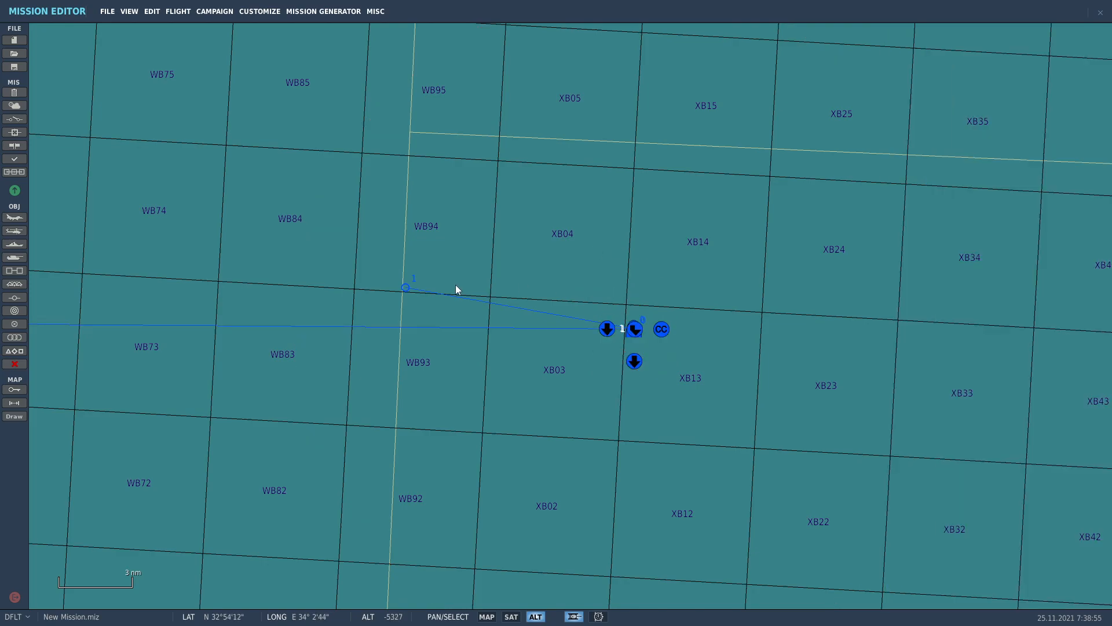
{"action": "left_click_drag", "start_coordinate": [404, 289], "coordinate": [436, 332]}
{"action": "right_click_drag", "start_coordinate": [434, 328], "coordinate": [631, 327]}
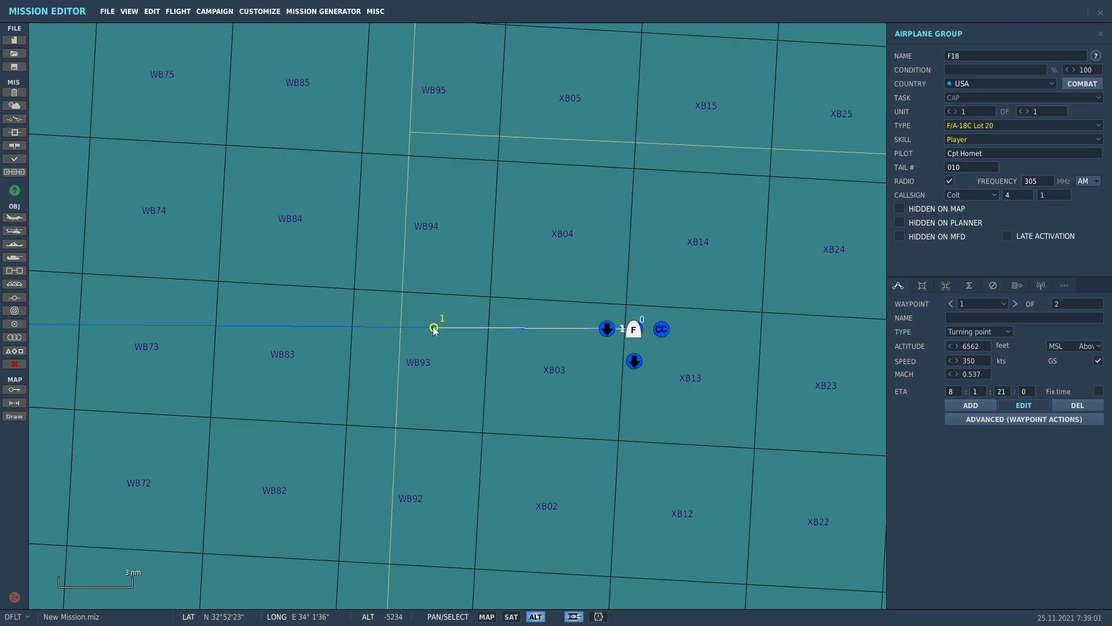
Separate the overlapping blue, red and neutral bullseyes by moving each out to sea off the coast near Tartus.
{"action": "scroll", "coordinate": [502, 291], "scroll_direction": "down", "scroll_amount": 10}
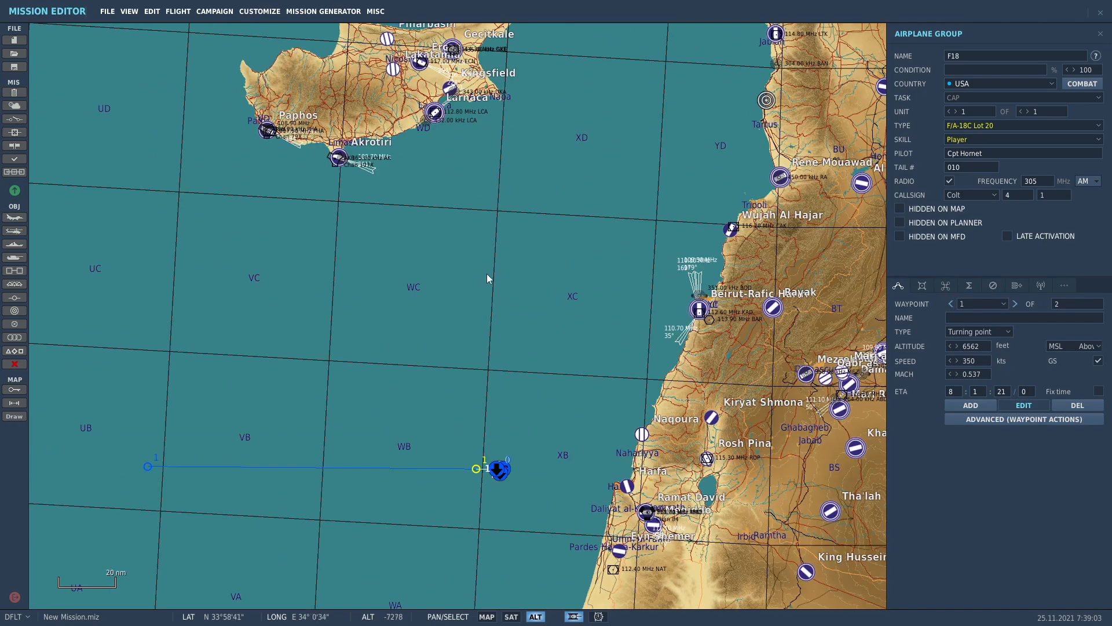
{"action": "scroll", "coordinate": [599, 274], "scroll_direction": "down", "scroll_amount": 3}
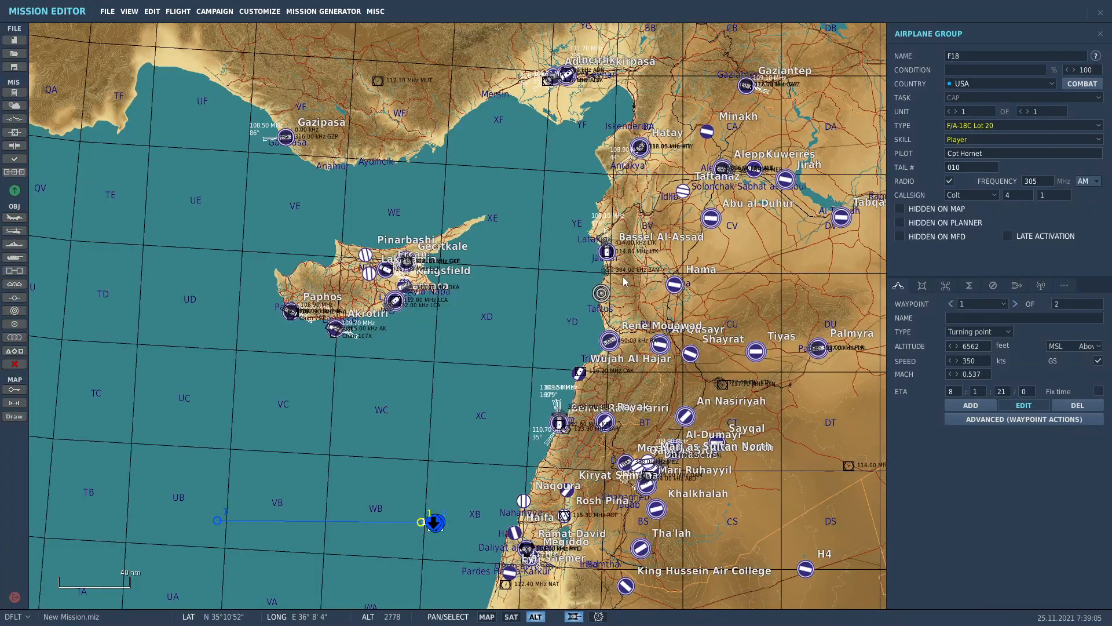
{"action": "scroll", "coordinate": [602, 292], "scroll_direction": "up", "scroll_amount": 3}
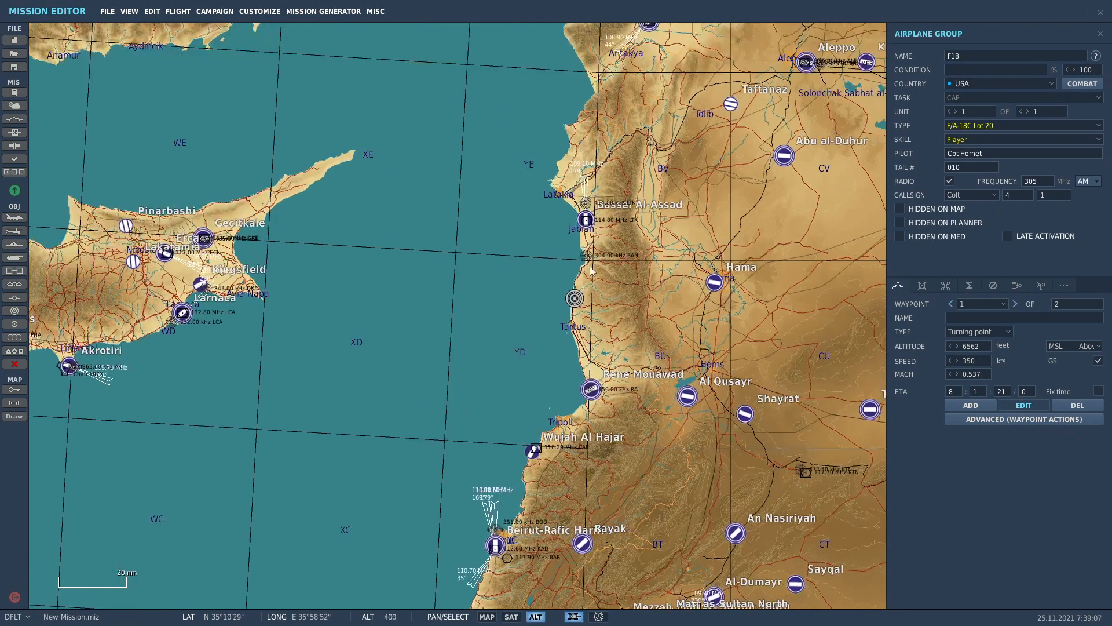
{"action": "scroll", "coordinate": [591, 270], "scroll_direction": "down", "scroll_amount": 3}
{"action": "scroll", "coordinate": [571, 310], "scroll_direction": "up", "scroll_amount": 2}
{"action": "mouse_move", "coordinate": [578, 299]}
{"action": "left_mouse_down"}
{"action": "mouse_move", "coordinate": [519, 297]}
{"action": "mouse_move", "coordinate": [517, 260]}
{"action": "left_mouse_up"}
{"action": "left_click", "coordinate": [577, 356]}
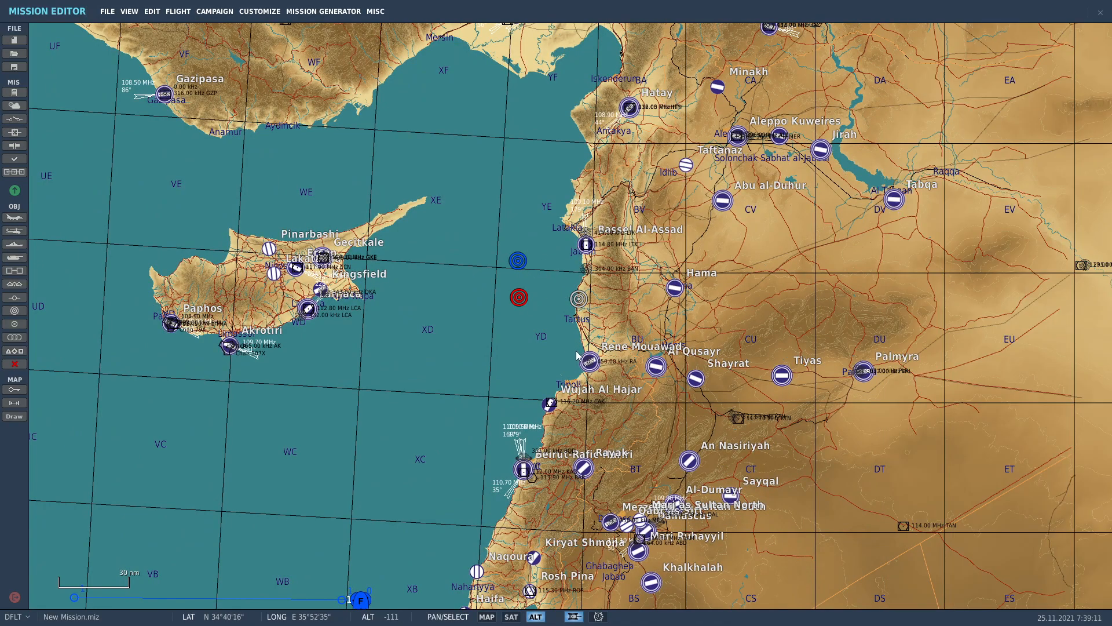
{"action": "left_click_drag", "start_coordinate": [578, 299], "coordinate": [544, 271]}
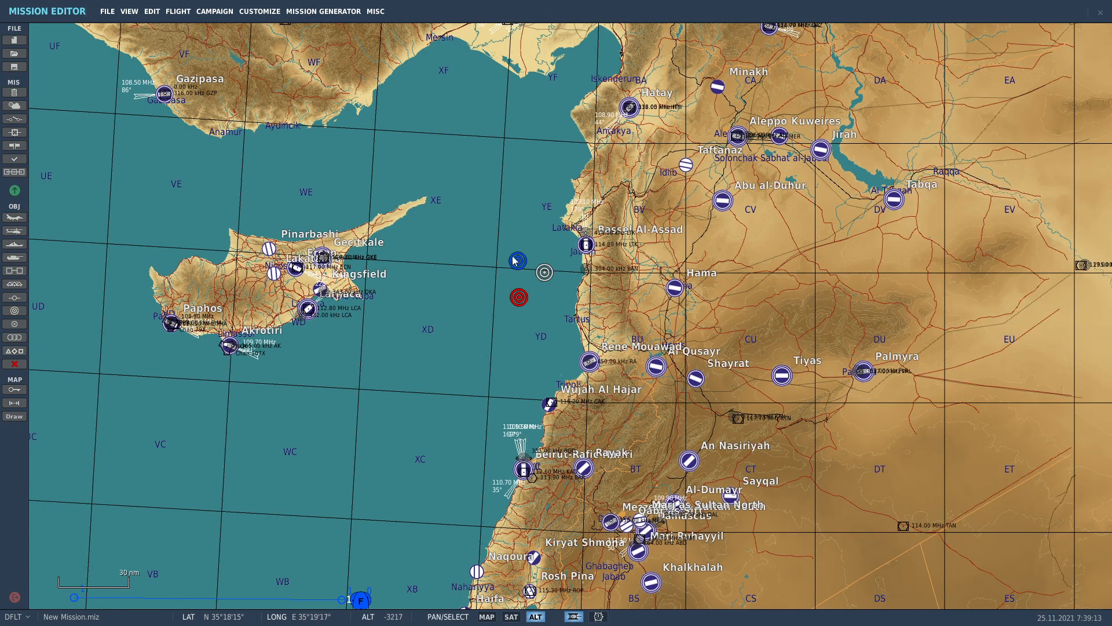
Move the blue bullseye off the coast near Beirut and shift the red and neutral bullseyes away to the north.
{"action": "left_click_drag", "start_coordinate": [544, 327], "coordinate": [564, 244]}
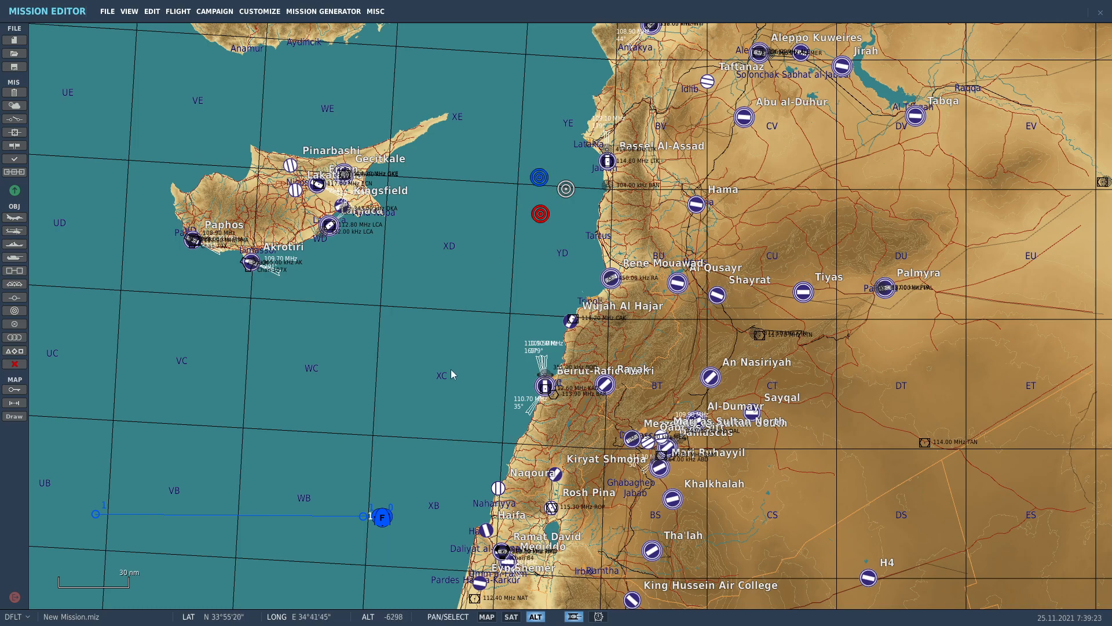
{"action": "left_click_drag", "start_coordinate": [541, 182], "coordinate": [497, 343]}
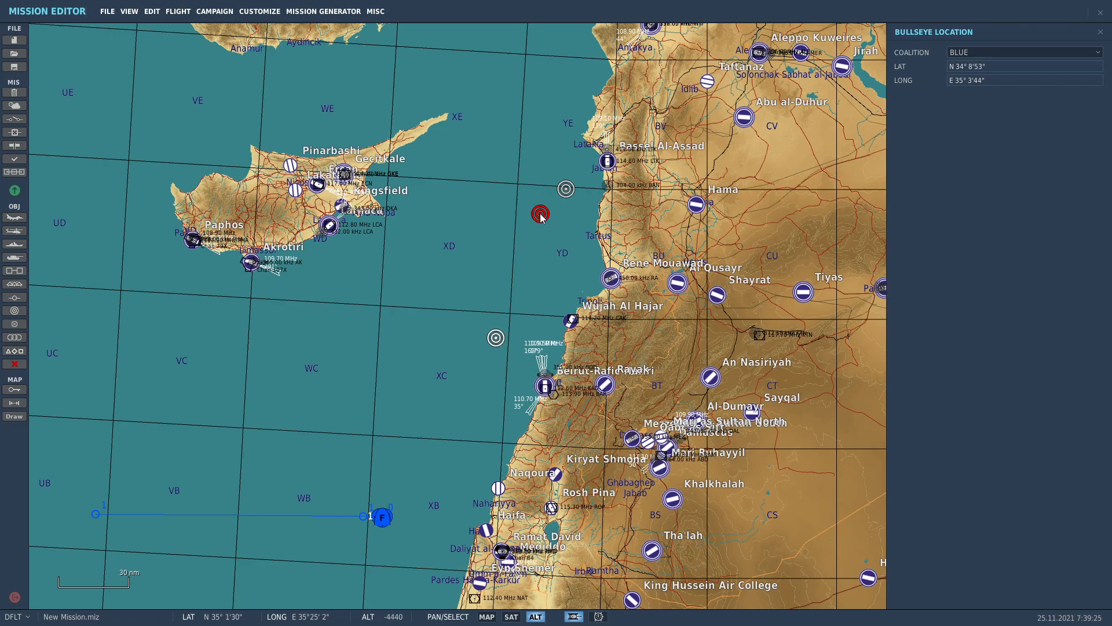
{"action": "left_click_drag", "start_coordinate": [542, 217], "coordinate": [677, 101]}
{"action": "left_click_drag", "start_coordinate": [567, 189], "coordinate": [542, 66]}
Reposition the blue bullseye at sea southwest of Beirut, at about N 33°35'47", E 34°49'33".
{"action": "left_click_drag", "start_coordinate": [560, 264], "coordinate": [604, 242]}
{"action": "left_click_drag", "start_coordinate": [540, 317], "coordinate": [495, 401]}
{"action": "left_click", "coordinate": [471, 328]}
{"action": "scroll", "coordinate": [522, 410], "scroll_direction": "up", "scroll_amount": 1}
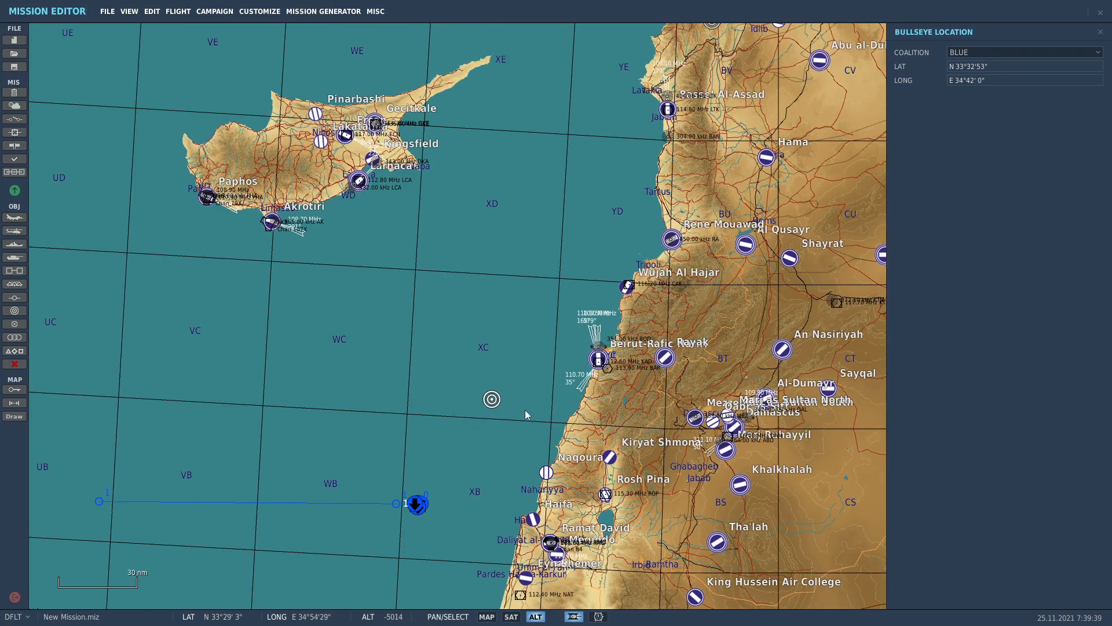
{"action": "scroll", "coordinate": [594, 394], "scroll_direction": "up", "scroll_amount": 1}
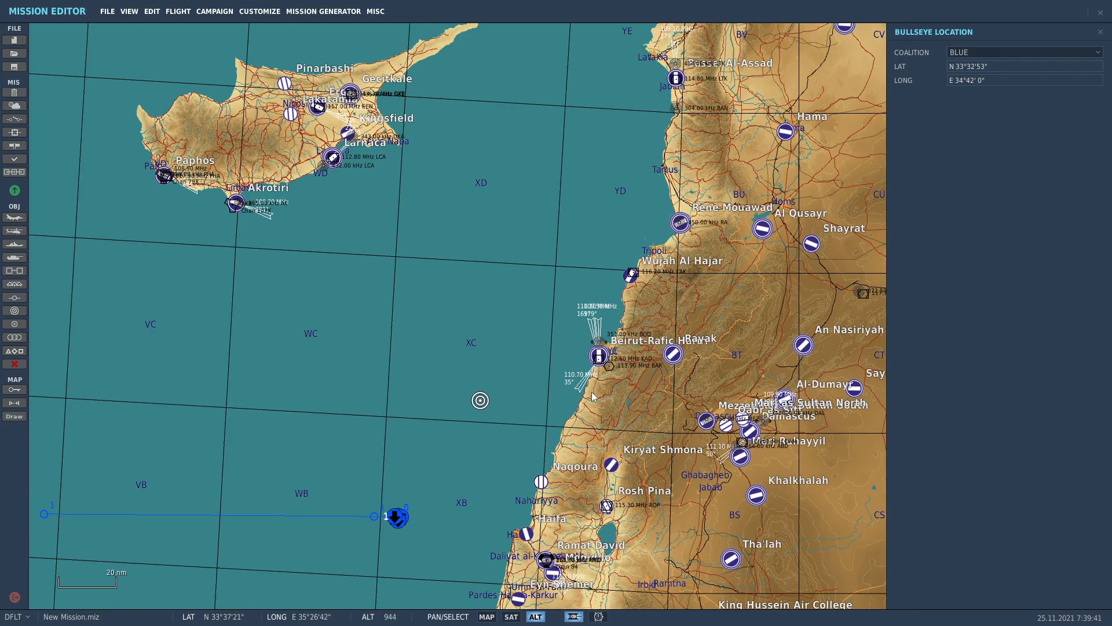
{"action": "left_click_drag", "start_coordinate": [481, 401], "coordinate": [499, 393]}
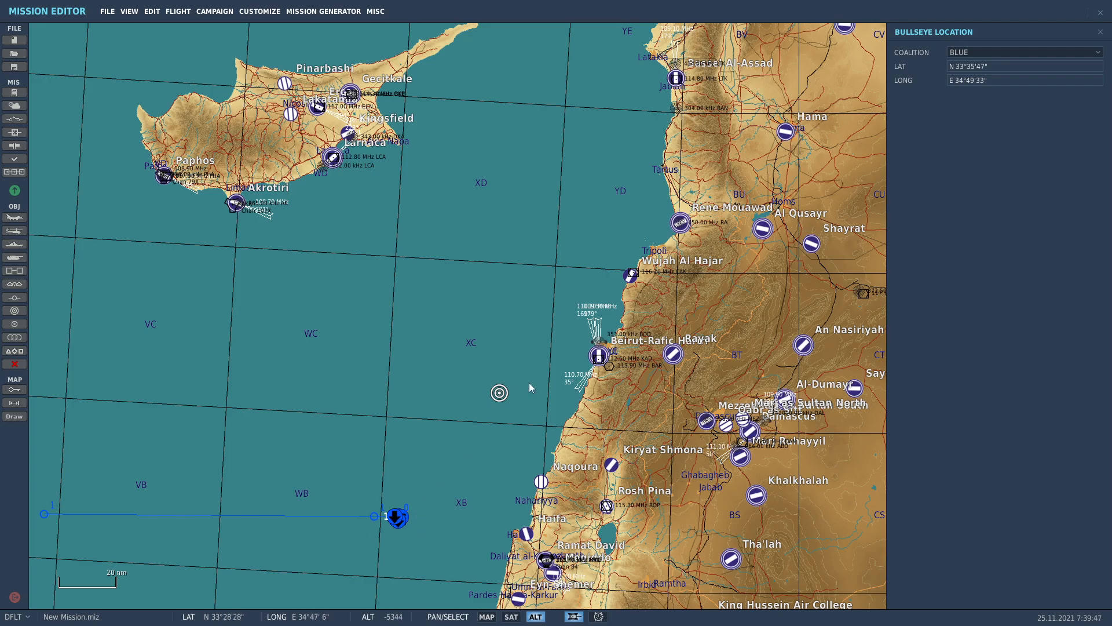
Move the blue bullseye southeast, just off the coast north of Naqoura, at N 33°25'28", E 35°9'7".
{"action": "left_click_drag", "start_coordinate": [693, 411], "coordinate": [706, 259]}
{"action": "scroll", "coordinate": [734, 402], "scroll_direction": "up", "scroll_amount": 1}
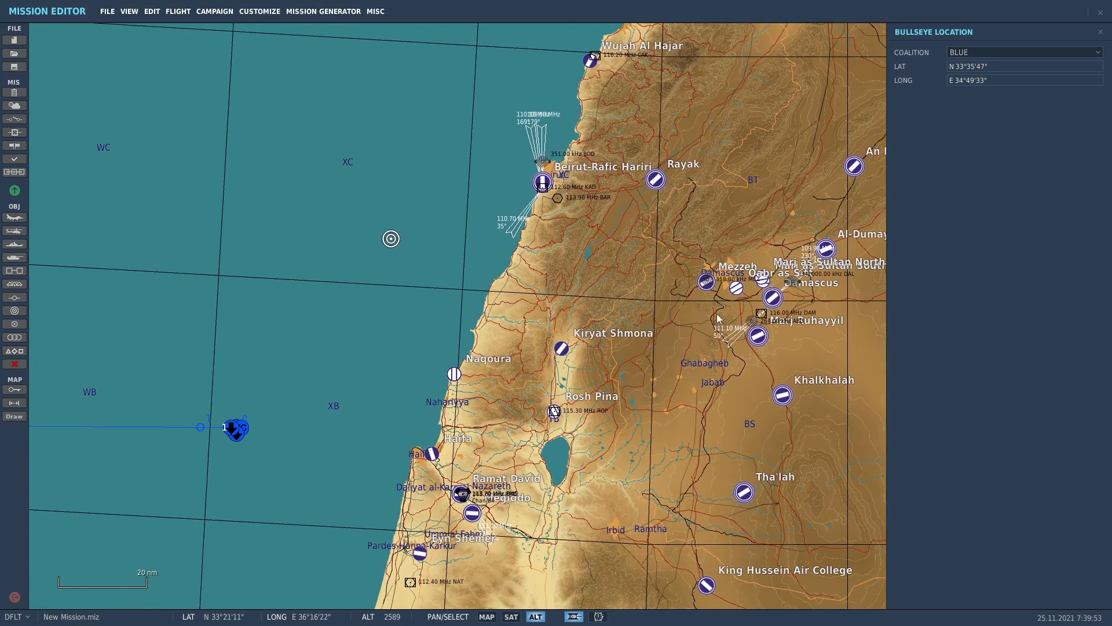
{"action": "mouse_move", "coordinate": [393, 239]}
{"action": "left_mouse_down"}
{"action": "mouse_move", "coordinate": [448, 233]}
{"action": "mouse_move", "coordinate": [469, 323]}
{"action": "left_mouse_up"}
{"action": "scroll", "coordinate": [458, 261], "scroll_direction": "up", "scroll_amount": 2}
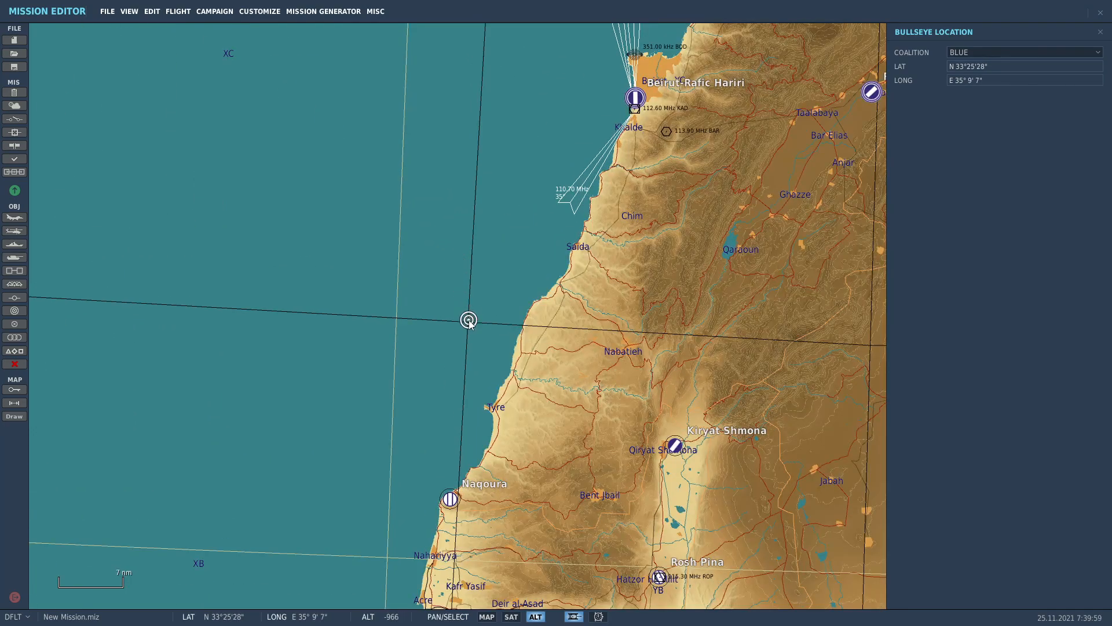
Extend the F18's route after waypoint 1 with waypoint 2 at sea southwest of Beirut and waypoint 3 on the blue bullseye.
{"action": "scroll", "coordinate": [468, 320], "scroll_direction": "down", "scroll_amount": 2}
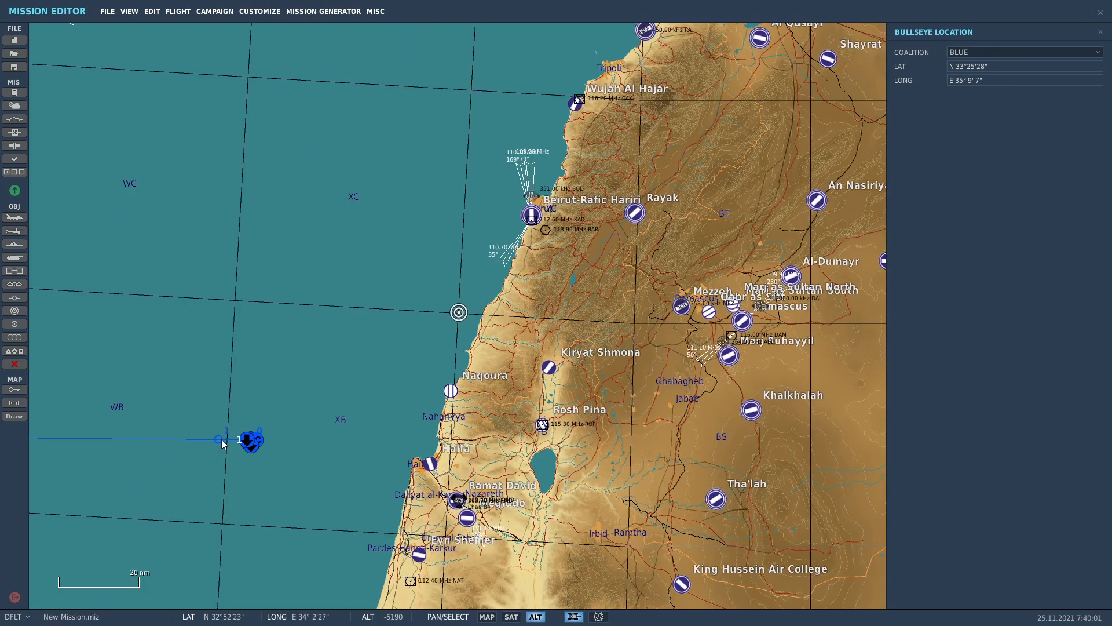
{"action": "left_click", "coordinate": [219, 439]}
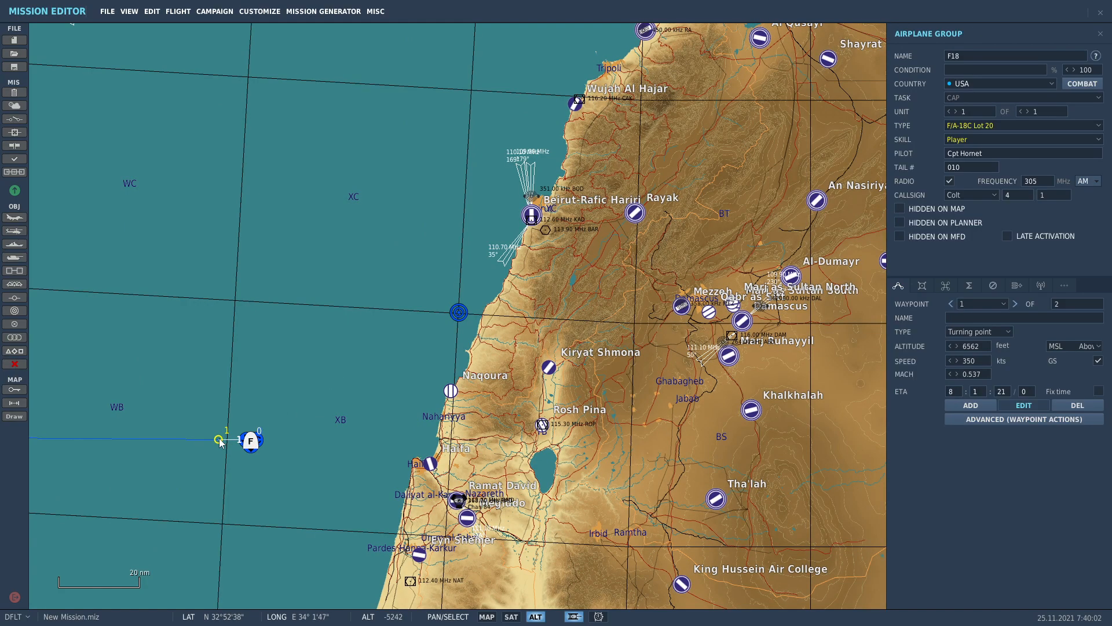
{"action": "left_click", "coordinate": [971, 404]}
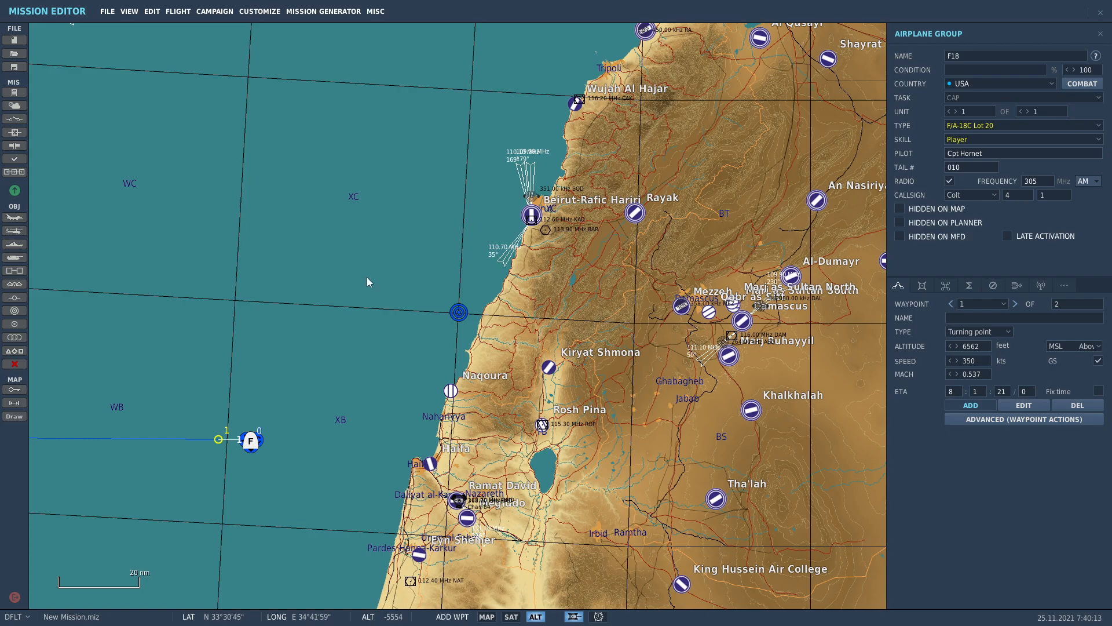
{"action": "left_click", "coordinate": [393, 232]}
{"action": "left_click", "coordinate": [458, 313]}
{"action": "scroll", "coordinate": [449, 294], "scroll_direction": "up", "scroll_amount": 6}
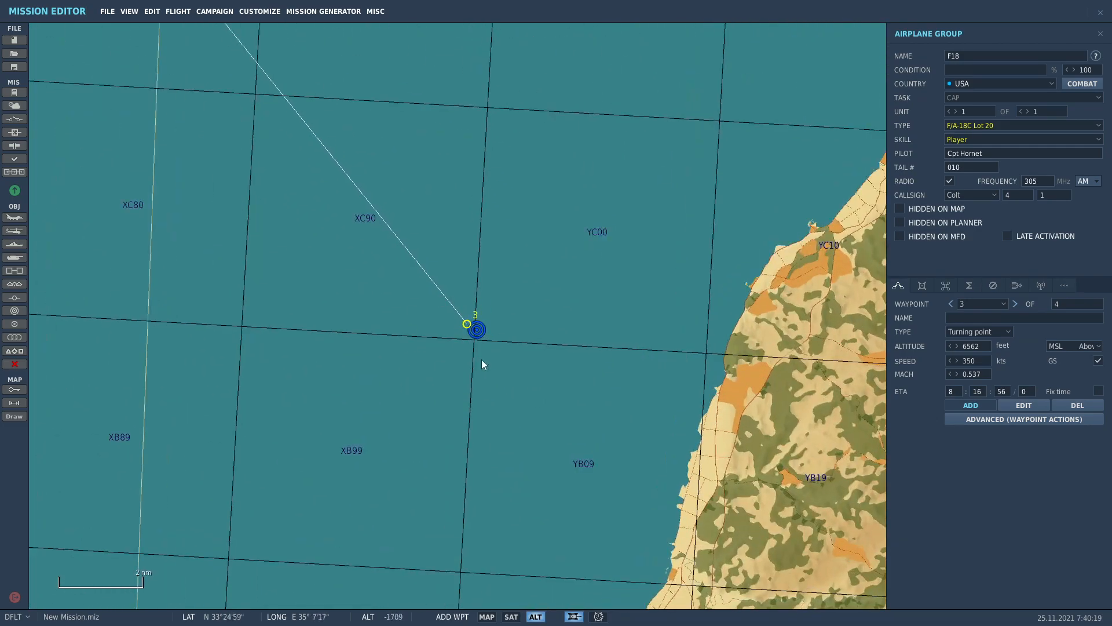
{"action": "scroll", "coordinate": [470, 320], "scroll_direction": "down", "scroll_amount": 6}
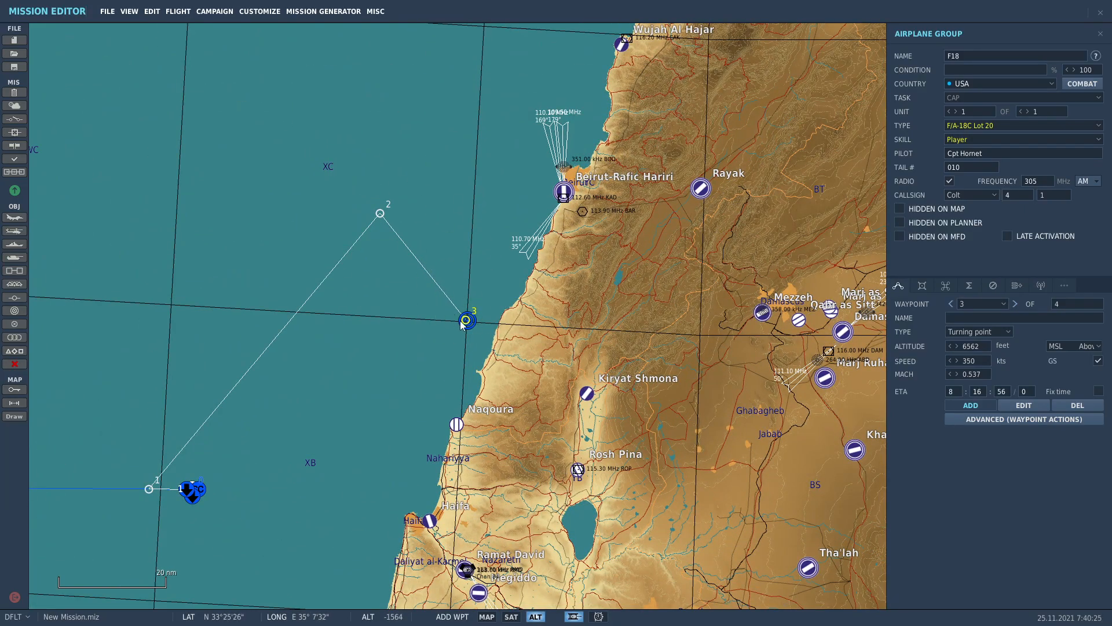
{"action": "left_click", "coordinate": [1024, 405]}
Assign the Damascus airfield to the red coalition.
{"action": "scroll", "coordinate": [698, 306], "scroll_direction": "down", "scroll_amount": 1}
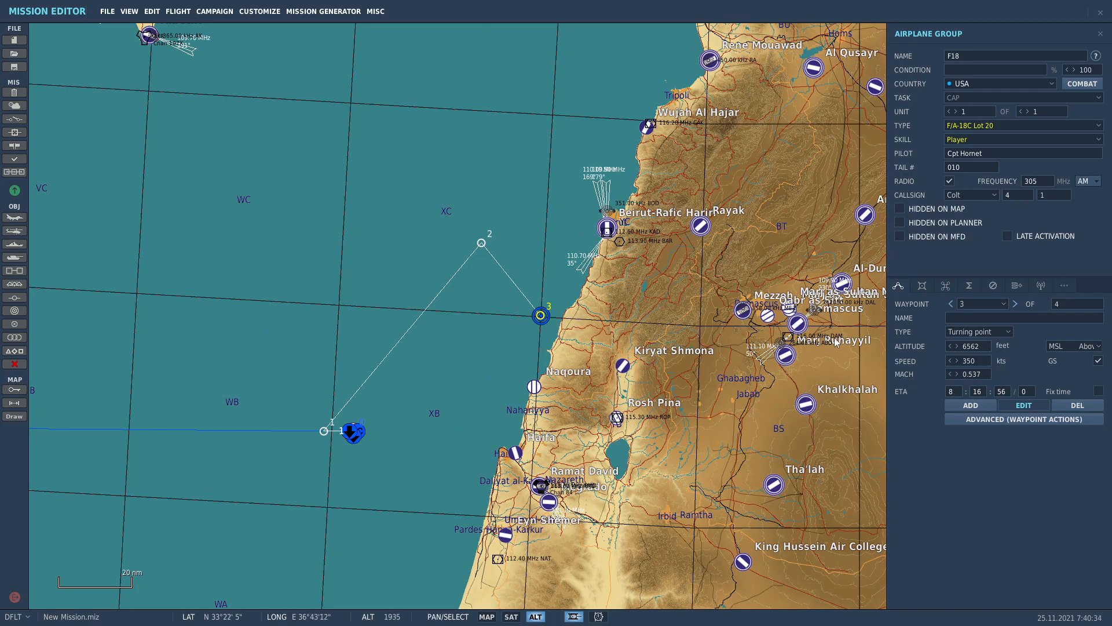
{"action": "scroll", "coordinate": [844, 316], "scroll_direction": "up", "scroll_amount": 5}
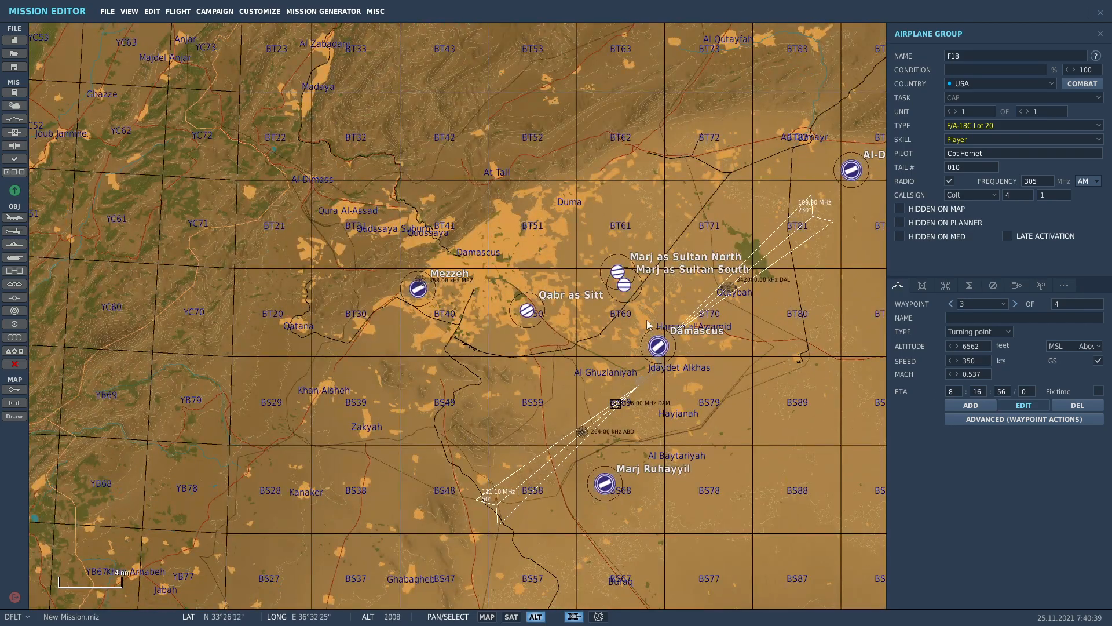
{"action": "scroll", "coordinate": [682, 331], "scroll_direction": "up", "scroll_amount": 1}
{"action": "left_click", "coordinate": [651, 353]}
{"action": "left_click", "coordinate": [997, 52]}
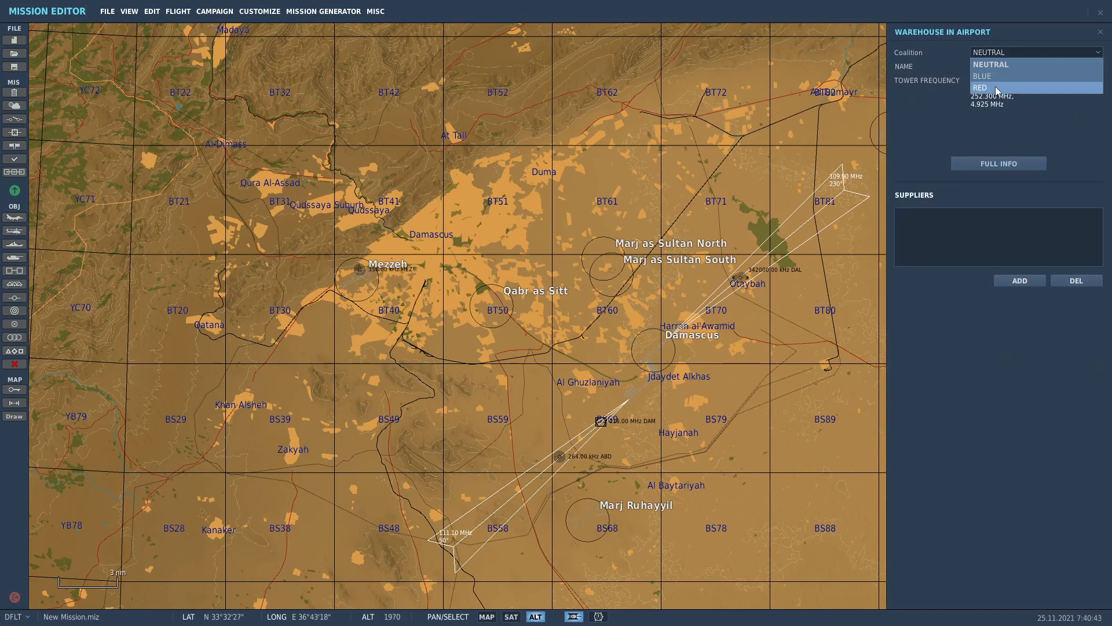
{"action": "left_click", "coordinate": [995, 85]}
Assign the Marj as Sultan North and Marj as Sultan South airfields to the red coalition.
{"action": "left_click", "coordinate": [617, 272]}
{"action": "left_click", "coordinate": [997, 53]}
{"action": "left_click", "coordinate": [989, 90]}
{"action": "left_click", "coordinate": [627, 287]}
{"action": "left_click", "coordinate": [985, 52]}
{"action": "left_click", "coordinate": [981, 88]}
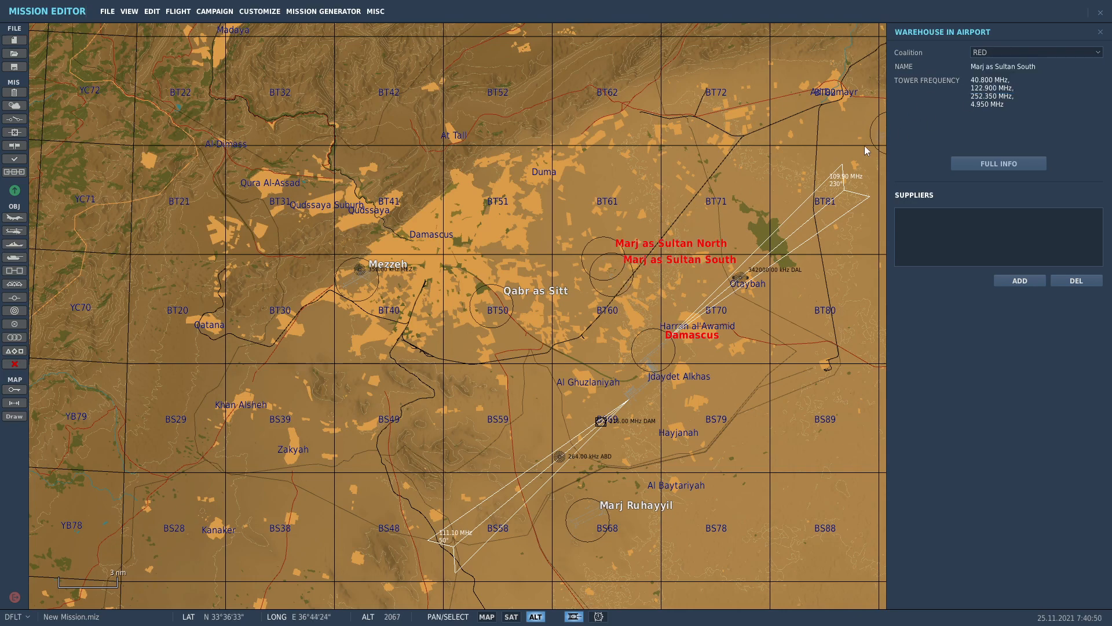
Assign the Qabr as Sitt and Mezzeh airfields to the red coalition.
{"action": "left_click", "coordinate": [488, 316]}
{"action": "left_click", "coordinate": [996, 52]}
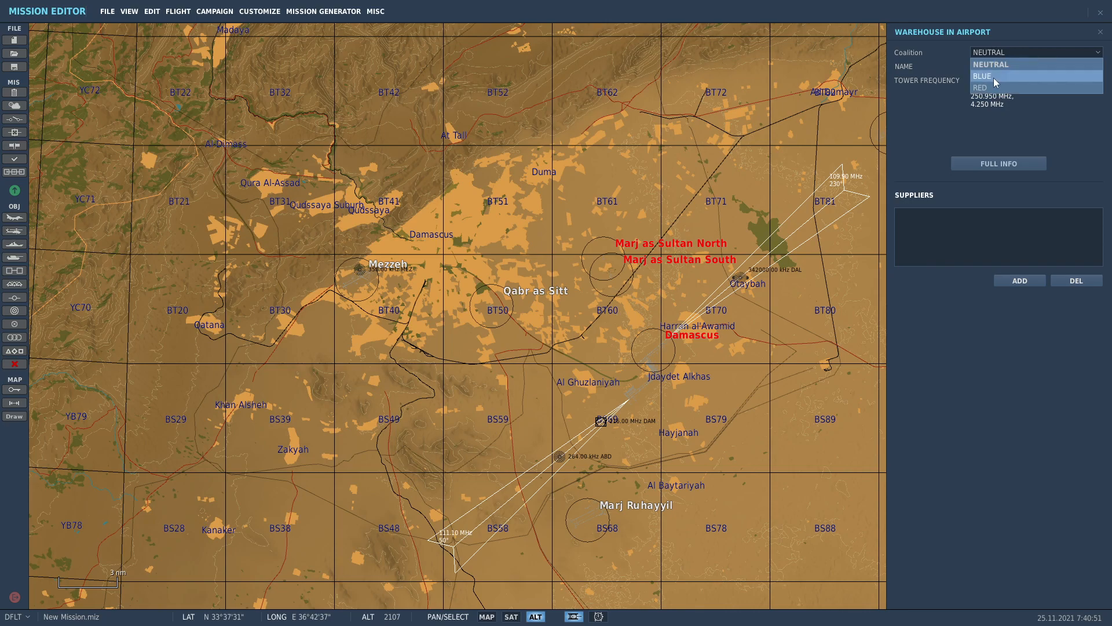
{"action": "left_click", "coordinate": [985, 87]}
{"action": "left_click", "coordinate": [358, 277]}
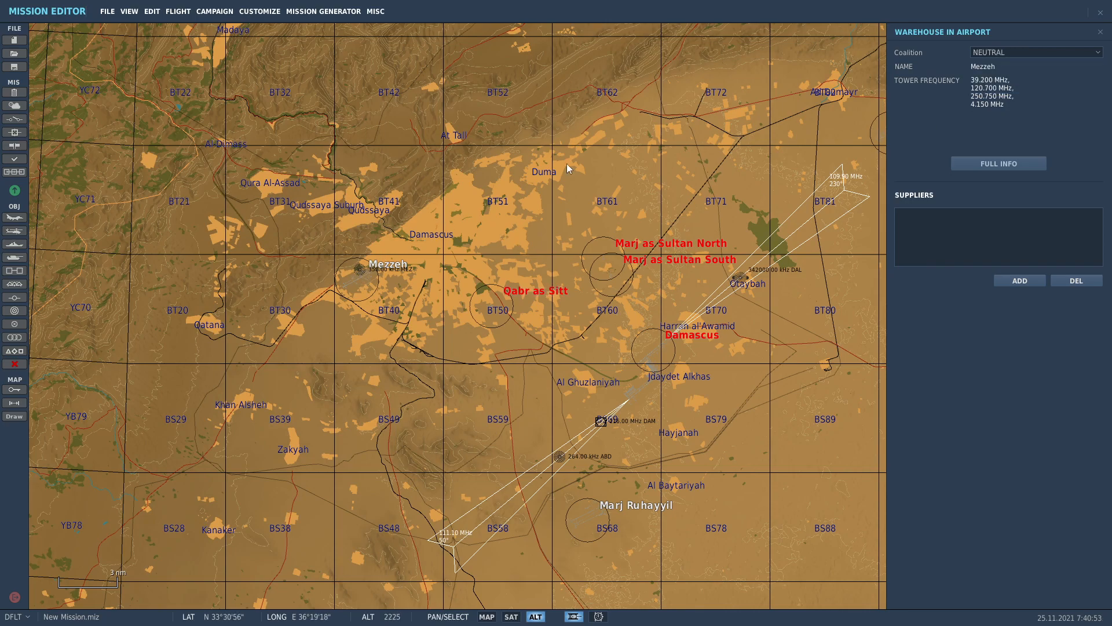
{"action": "left_click", "coordinate": [1004, 54]}
{"action": "left_click", "coordinate": [987, 87]}
Assign the Al-Dumayr and Marj Ruhayyil airfields to the red coalition.
{"action": "left_click_drag", "start_coordinate": [669, 140], "coordinate": [509, 156]}
{"action": "left_click", "coordinate": [753, 150]}
{"action": "left_click", "coordinate": [997, 52]}
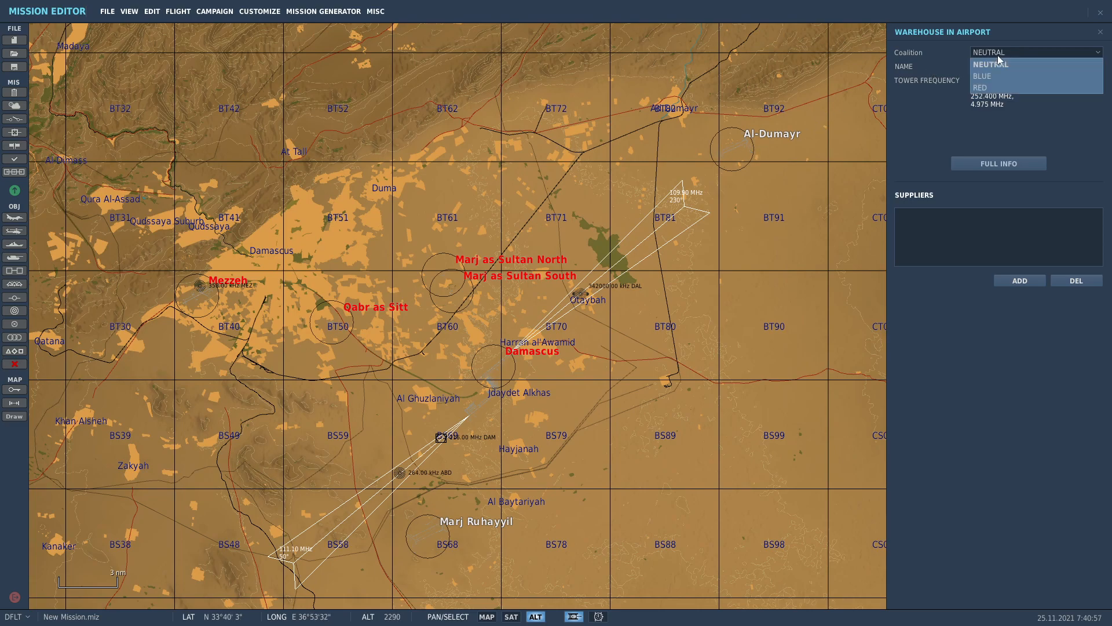
{"action": "left_click", "coordinate": [987, 87]}
{"action": "scroll", "coordinate": [662, 140], "scroll_direction": "down", "scroll_amount": 2}
{"action": "scroll", "coordinate": [662, 141], "scroll_direction": "down", "scroll_amount": 2}
{"action": "left_click", "coordinate": [579, 277]}
{"action": "left_click", "coordinate": [998, 53]}
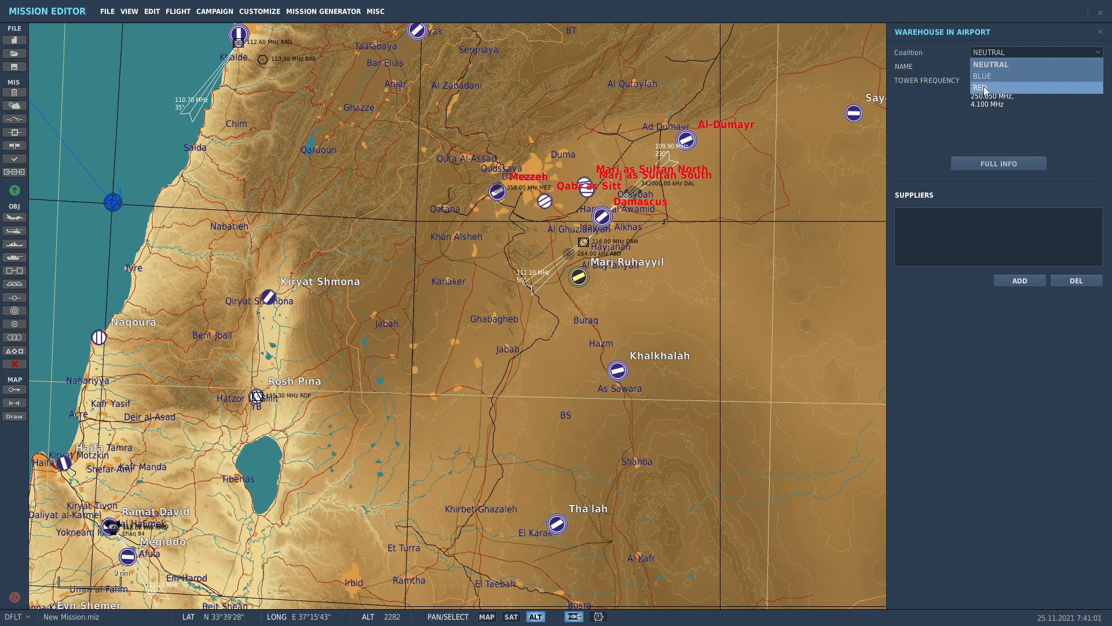
{"action": "left_click", "coordinate": [987, 87]}
Examine the terrain around Damascus between the Mezzeh and Qabr as Sitt airfields for a ground unit site.
{"action": "scroll", "coordinate": [521, 458], "scroll_direction": "down", "scroll_amount": 2}
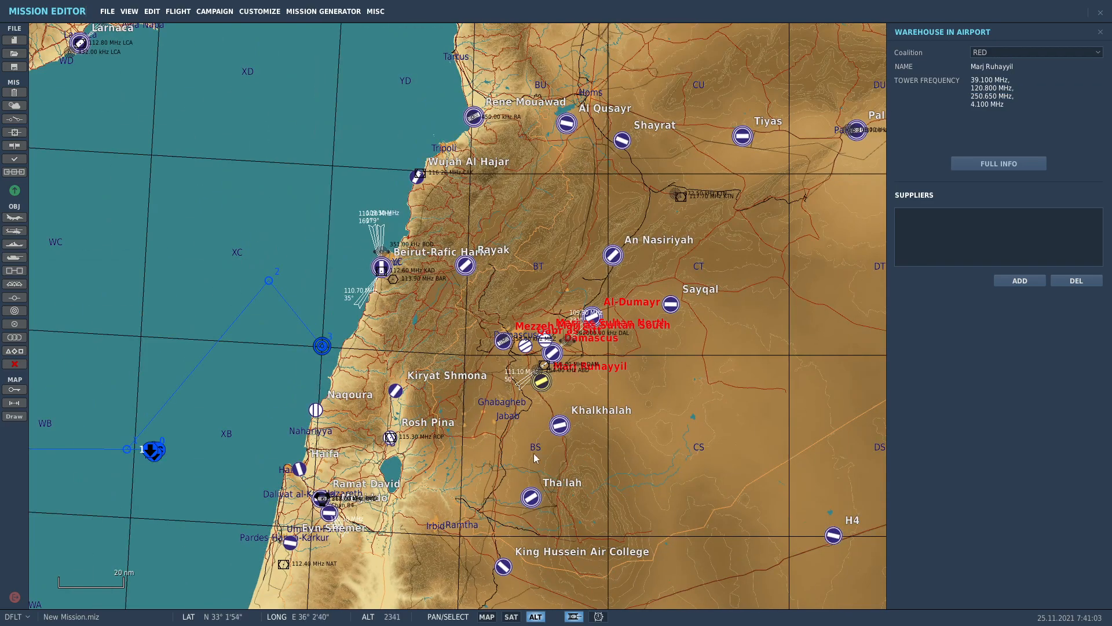
{"action": "scroll", "coordinate": [555, 370], "scroll_direction": "up", "scroll_amount": 3}
{"action": "scroll", "coordinate": [475, 372], "scroll_direction": "up", "scroll_amount": 3}
{"action": "left_click", "coordinate": [442, 364]}
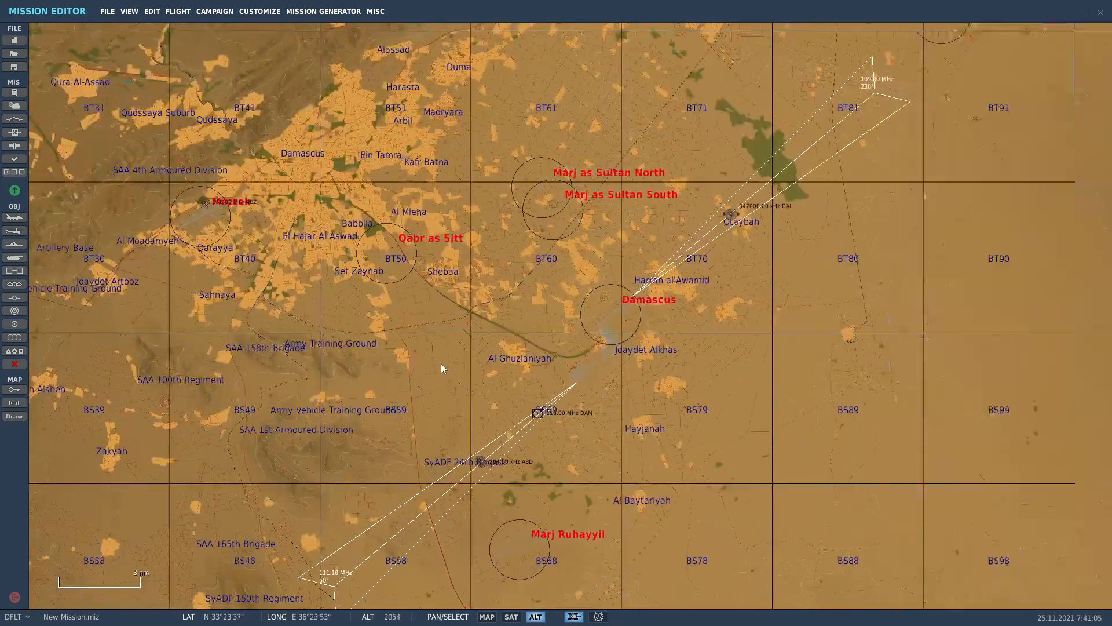
{"action": "scroll", "coordinate": [353, 287], "scroll_direction": "up", "scroll_amount": 1}
{"action": "scroll", "coordinate": [353, 290], "scroll_direction": "up", "scroll_amount": 1}
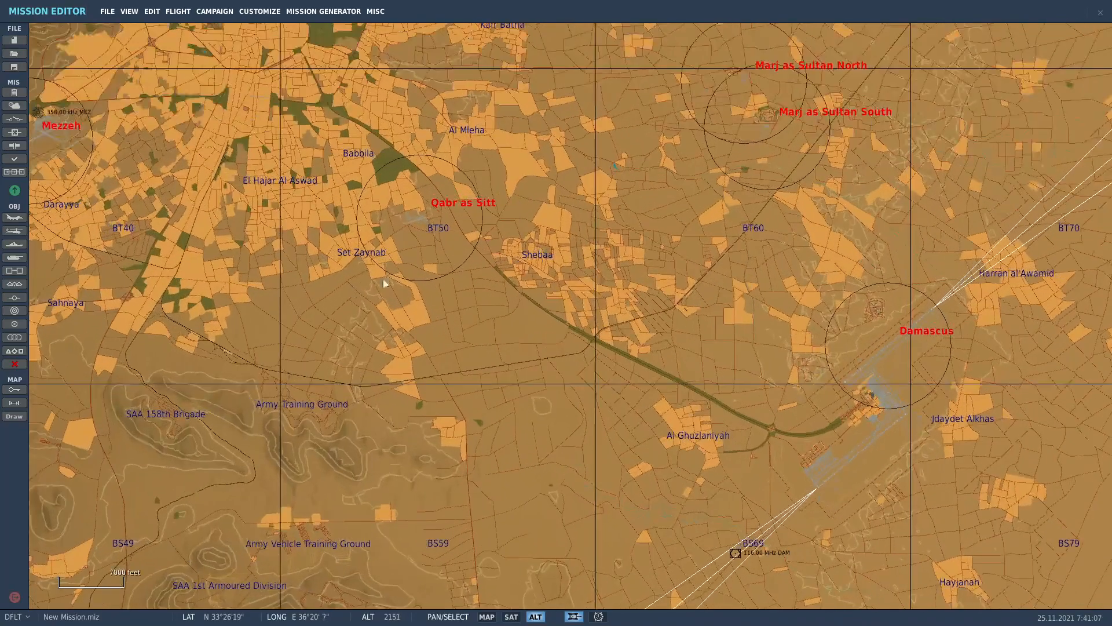
{"action": "scroll", "coordinate": [364, 144], "scroll_direction": "up", "scroll_amount": 1}
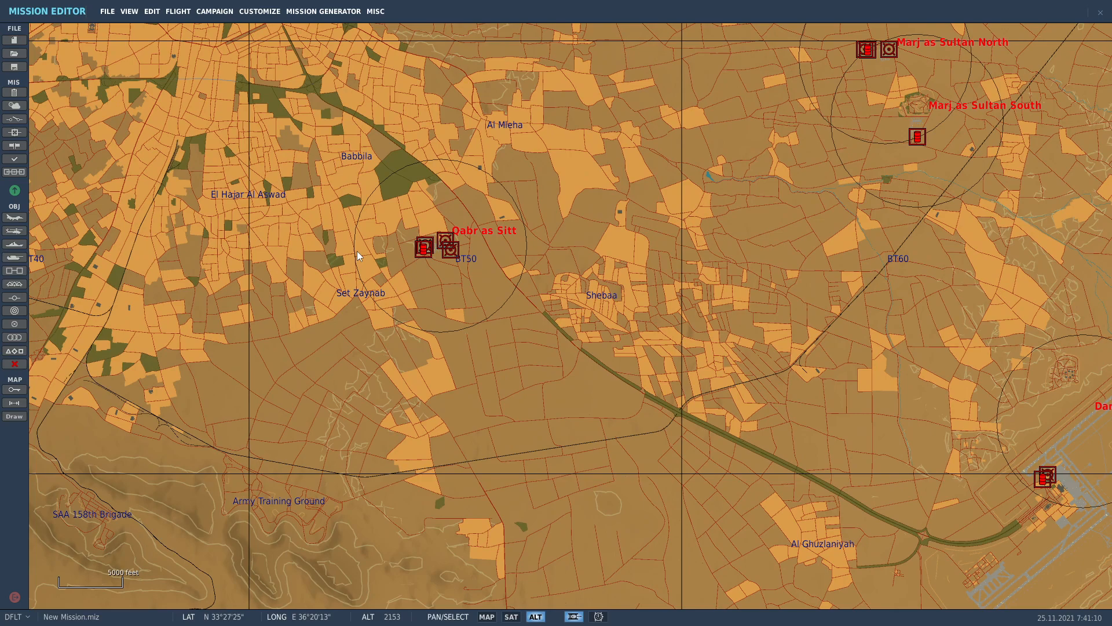
{"action": "left_click_drag", "start_coordinate": [391, 158], "coordinate": [448, 245]}
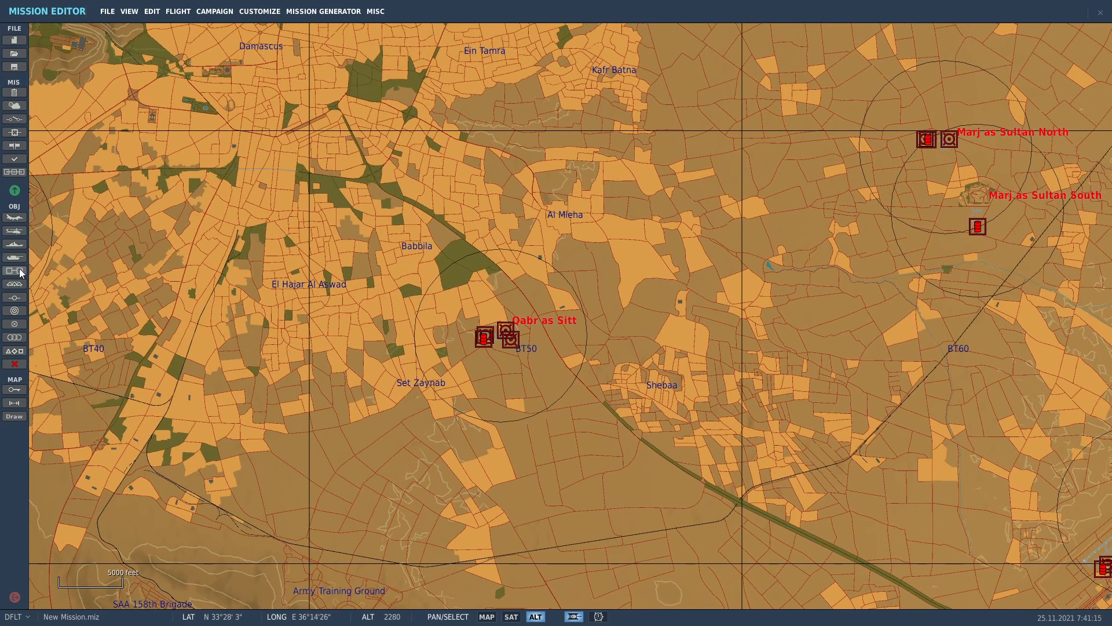
{"action": "left_click_drag", "start_coordinate": [184, 241], "coordinate": [292, 244]}
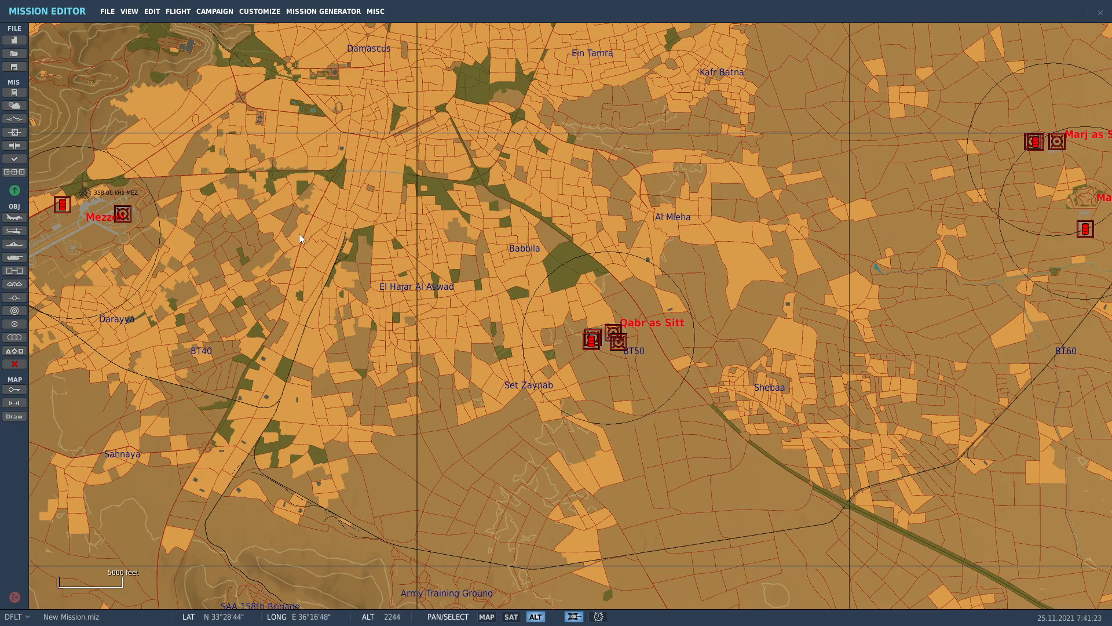
{"action": "scroll", "coordinate": [204, 271], "scroll_direction": "up", "scroll_amount": 2}
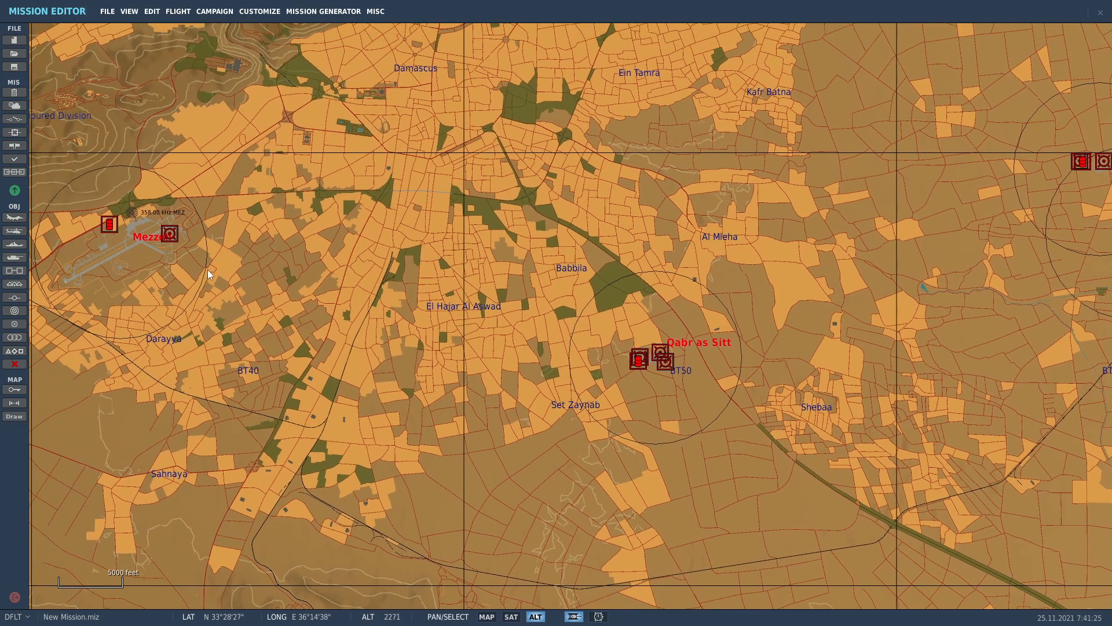
Place a Russian Air Defence vehicle group in the open field north of the wooded strip between Mezzeh and Qabr as Sitt.
{"action": "left_click", "coordinate": [13, 259]}
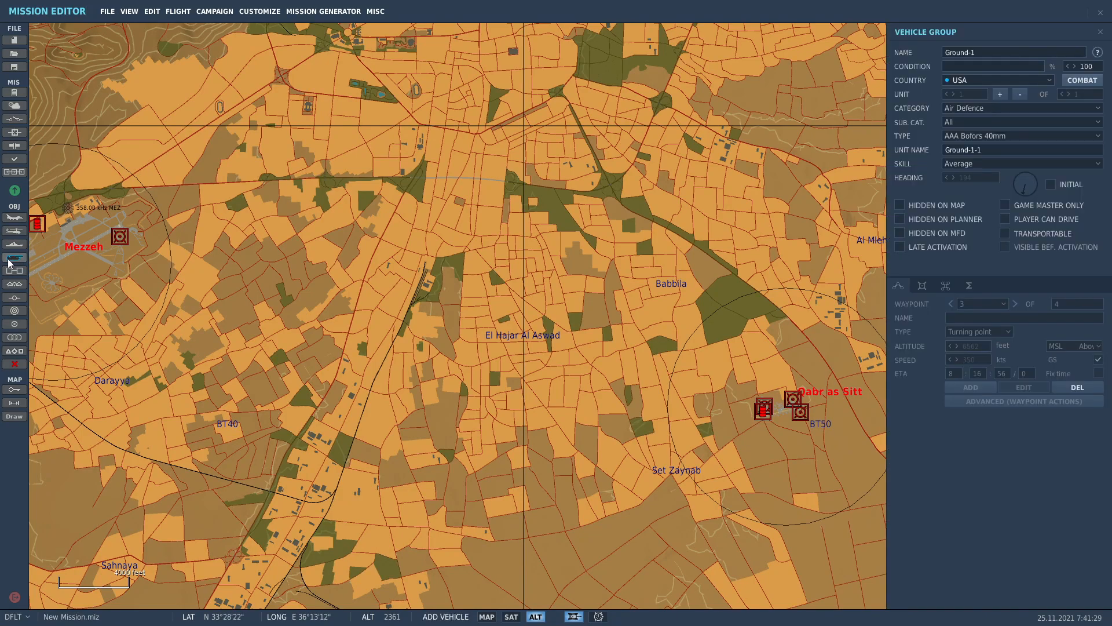
{"action": "left_click", "coordinate": [960, 82]}
{"action": "left_click", "coordinate": [969, 95]}
{"action": "scroll", "coordinate": [527, 163], "scroll_direction": "up", "scroll_amount": 2}
{"action": "scroll", "coordinate": [610, 289], "scroll_direction": "down", "scroll_amount": 2}
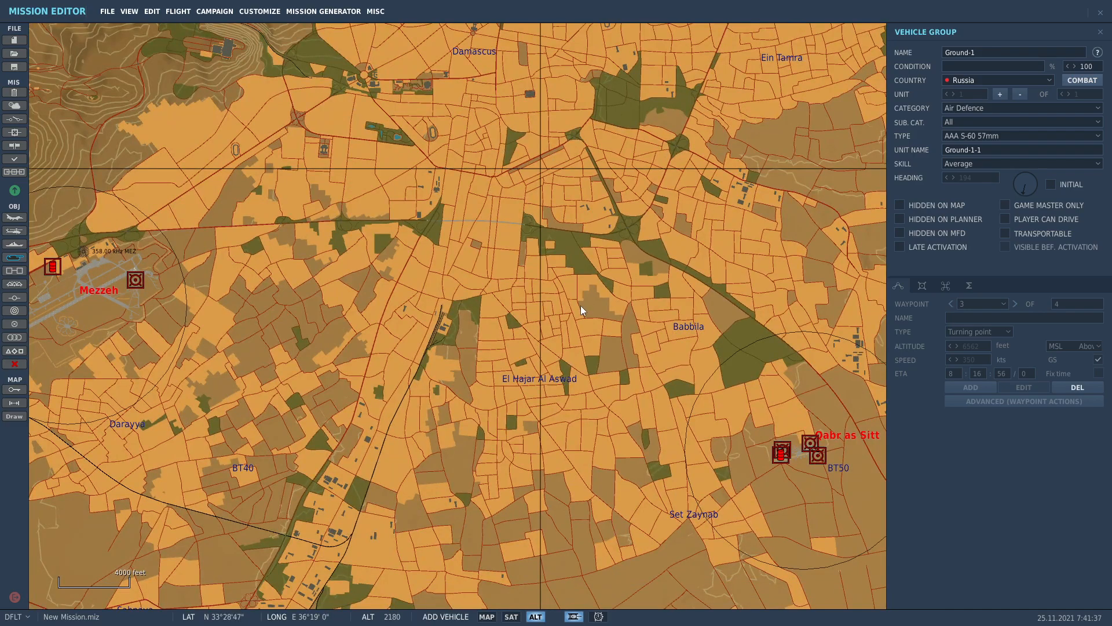
{"action": "right_click_drag", "start_coordinate": [706, 334], "coordinate": [381, 211]}
{"action": "scroll", "coordinate": [548, 258], "scroll_direction": "down", "scroll_amount": 2}
{"action": "scroll", "coordinate": [275, 88], "scroll_direction": "up", "scroll_amount": 2}
{"action": "scroll", "coordinate": [276, 88], "scroll_direction": "up", "scroll_amount": 9}
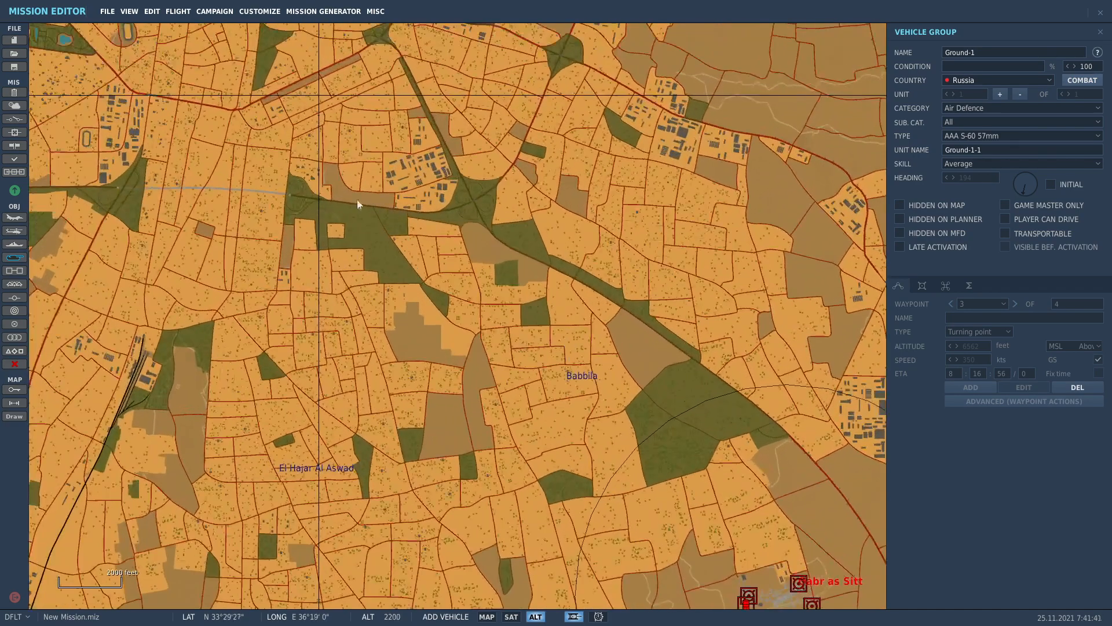
{"action": "scroll", "coordinate": [603, 276], "scroll_direction": "up", "scroll_amount": 1}
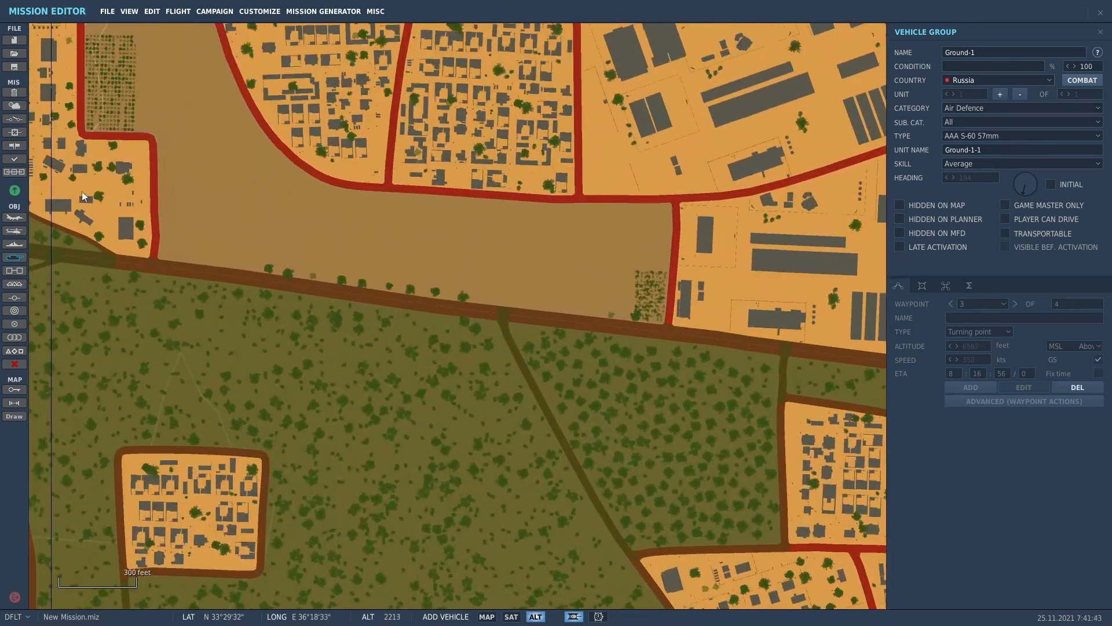
{"action": "left_click", "coordinate": [258, 215]}
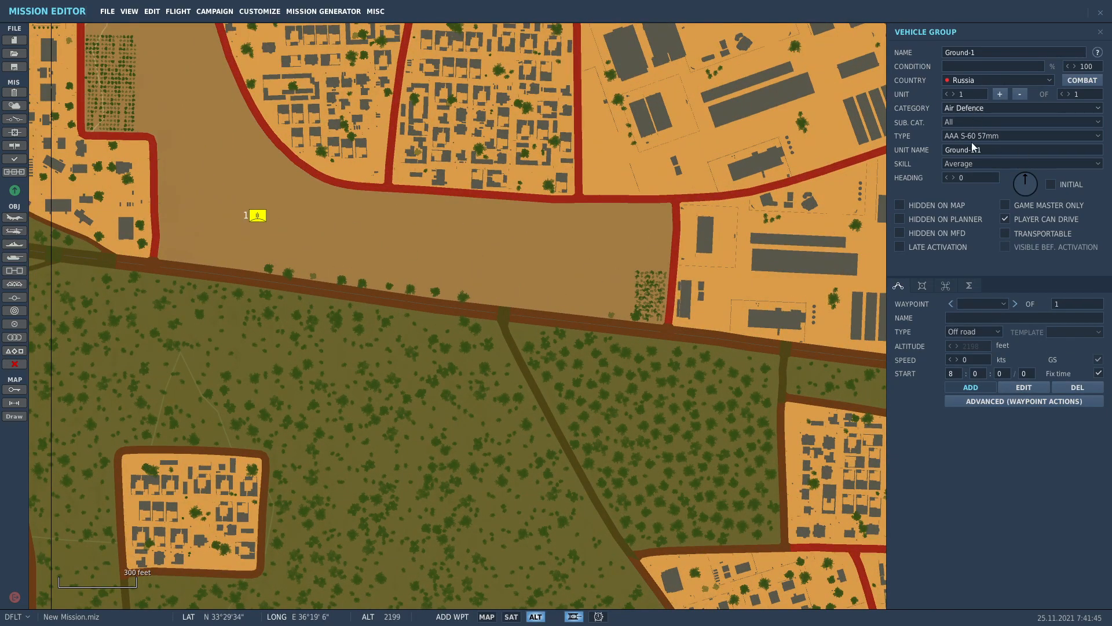
Change the vehicle group's first unit to a SAM SA-6 Kub "Gainful" TEL.
{"action": "left_click", "coordinate": [926, 280]}
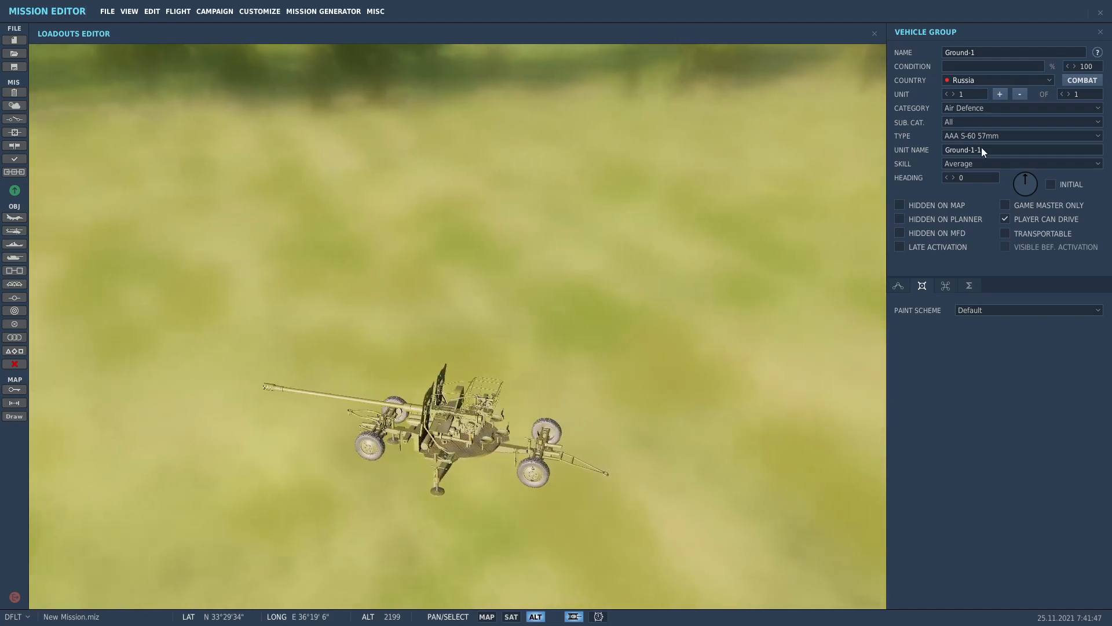
{"action": "left_click", "coordinate": [993, 136]}
{"action": "scroll", "coordinate": [992, 172], "scroll_direction": "down", "scroll_amount": 3}
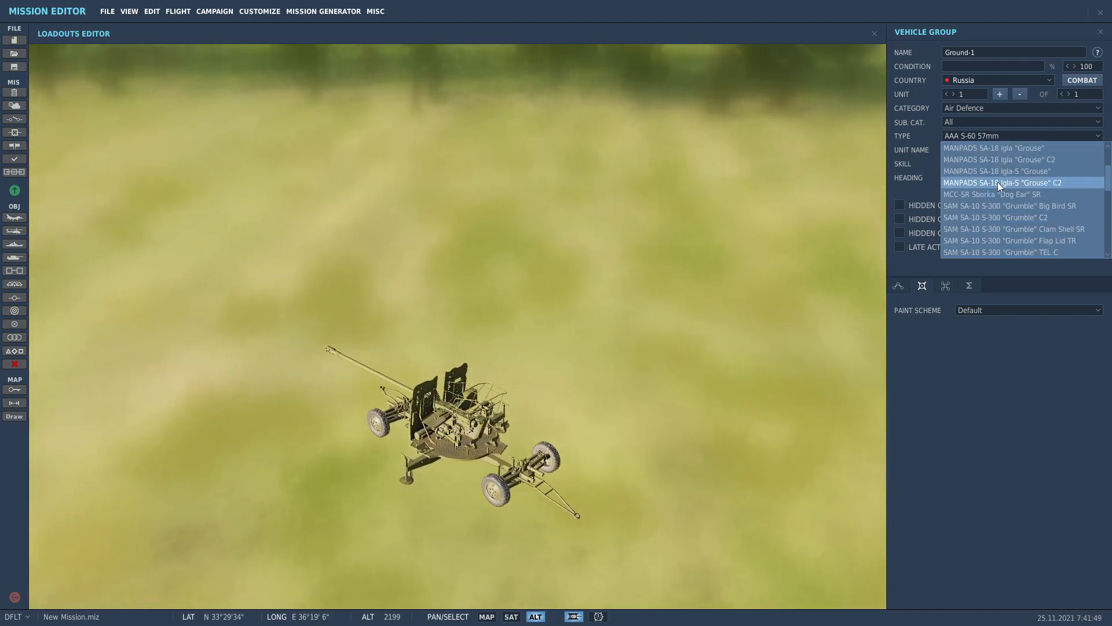
{"action": "scroll", "coordinate": [1000, 197], "scroll_direction": "down", "scroll_amount": 6}
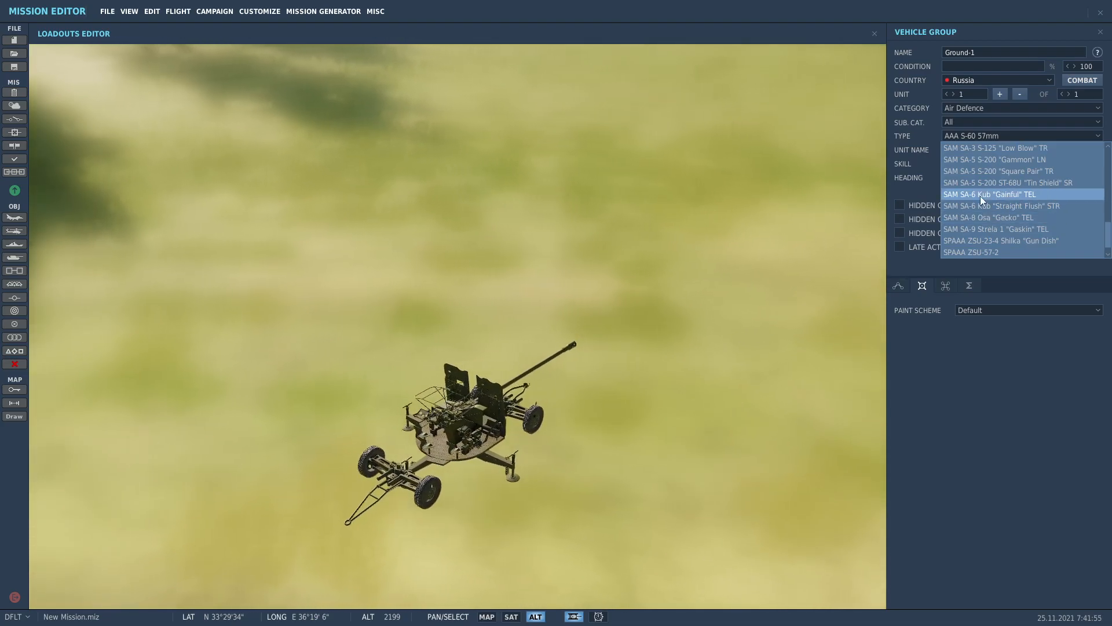
{"action": "left_click", "coordinate": [980, 196]}
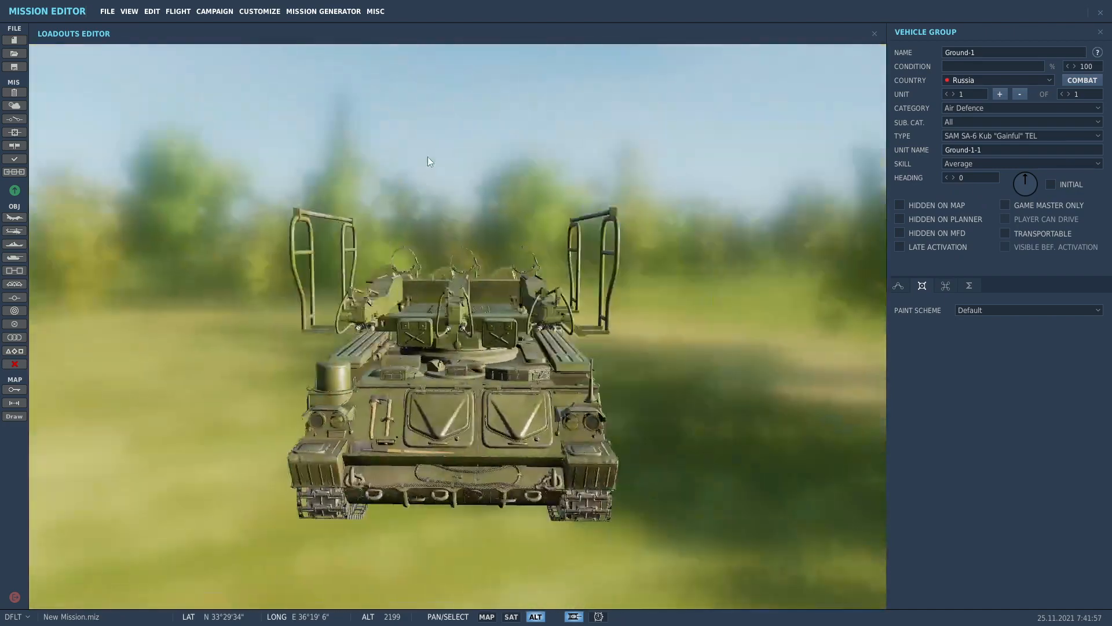
Add a second unit to the vehicle group and make it a SAM SA-6 Kub "Straight Flush" STR.
{"action": "left_click", "coordinate": [1069, 95]}
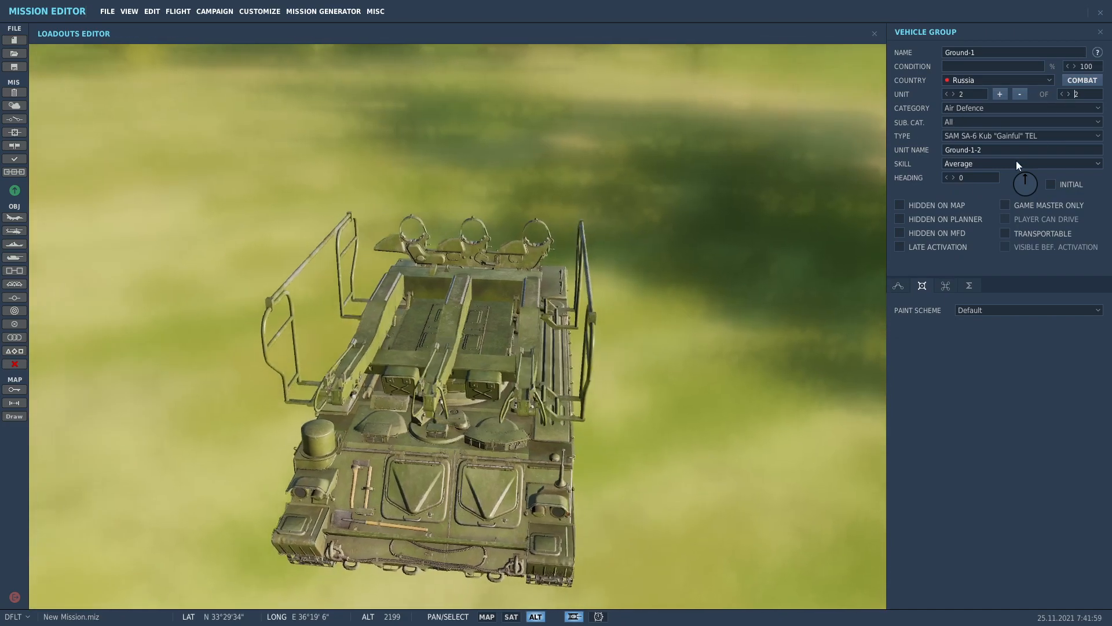
{"action": "left_click", "coordinate": [985, 138]}
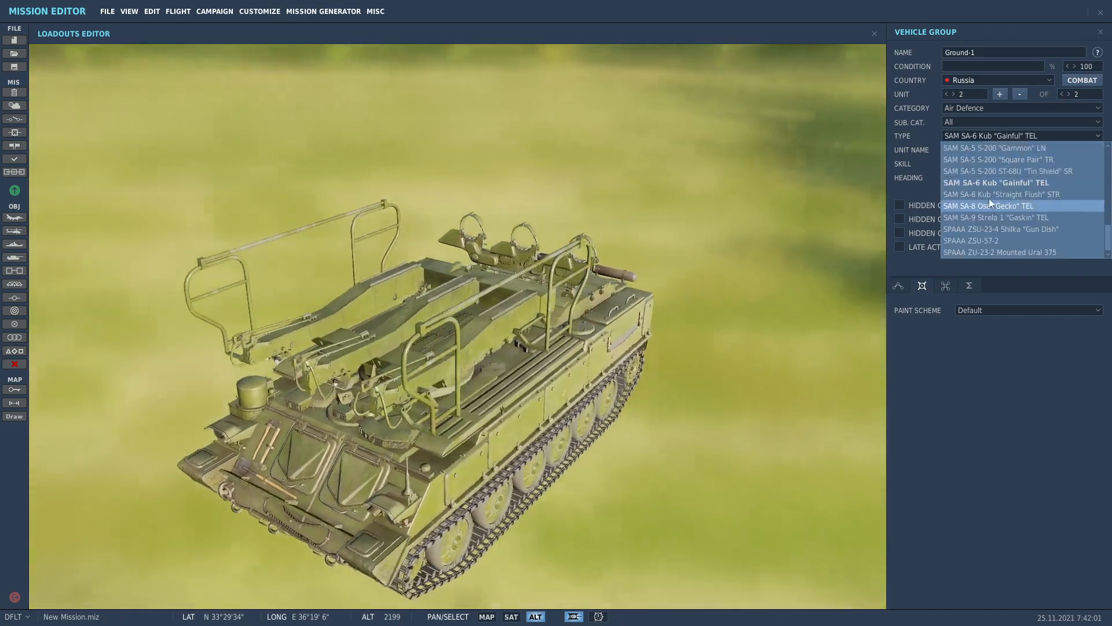
{"action": "left_click", "coordinate": [990, 196]}
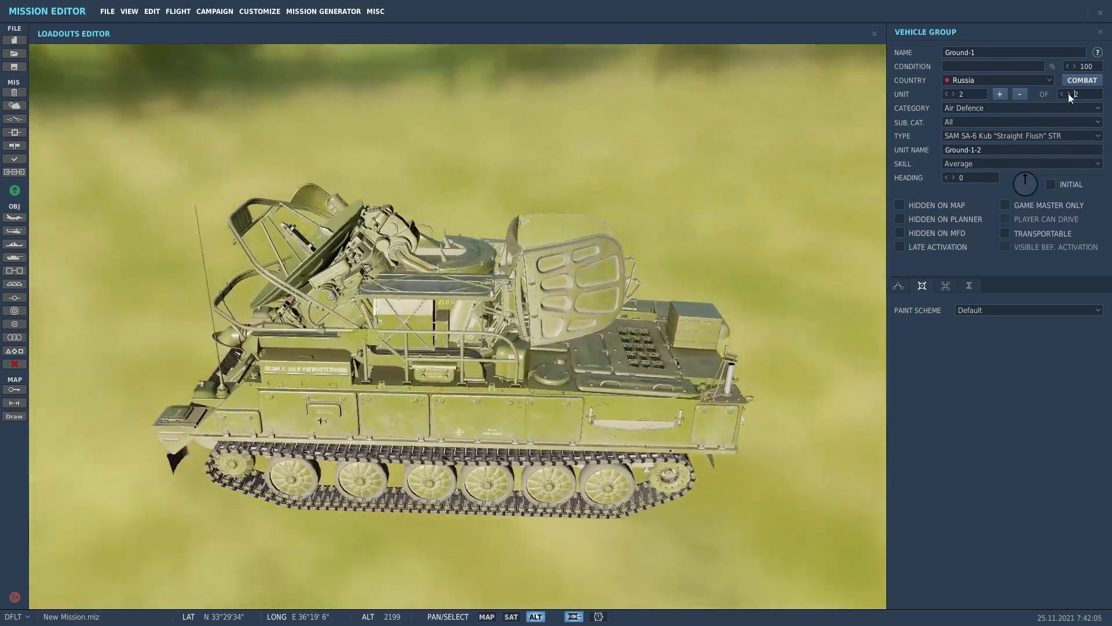
Add a third unit to the vehicle group and make it a SPAAA ZU-23-2 Mounted Ural 375.
{"action": "left_click", "coordinate": [1069, 94]}
{"action": "left_click", "coordinate": [1036, 135]}
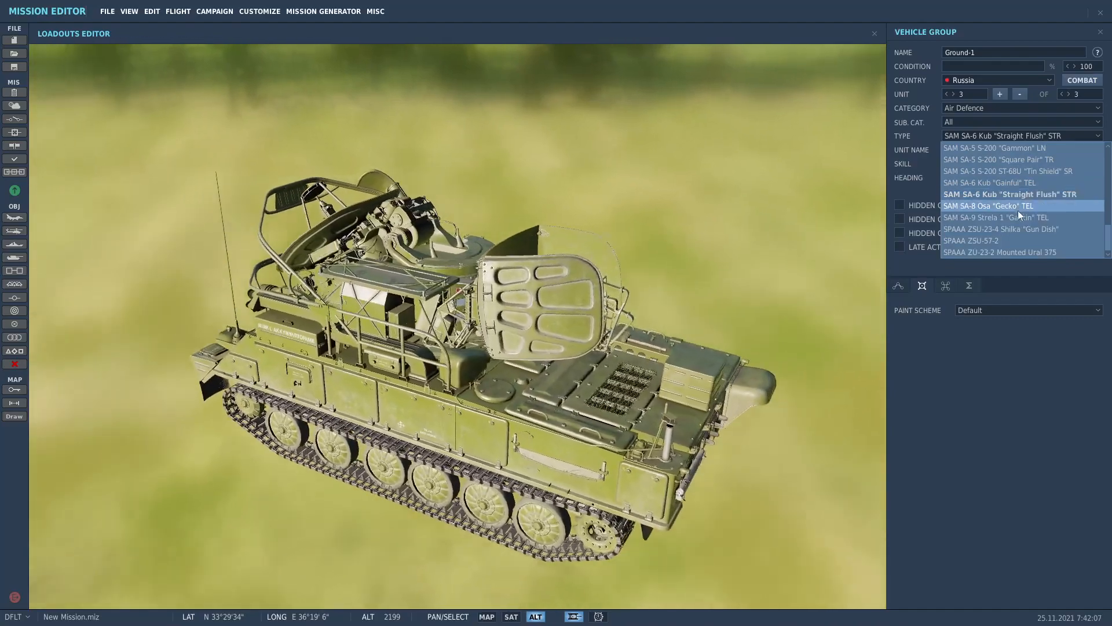
{"action": "left_click", "coordinate": [999, 252]}
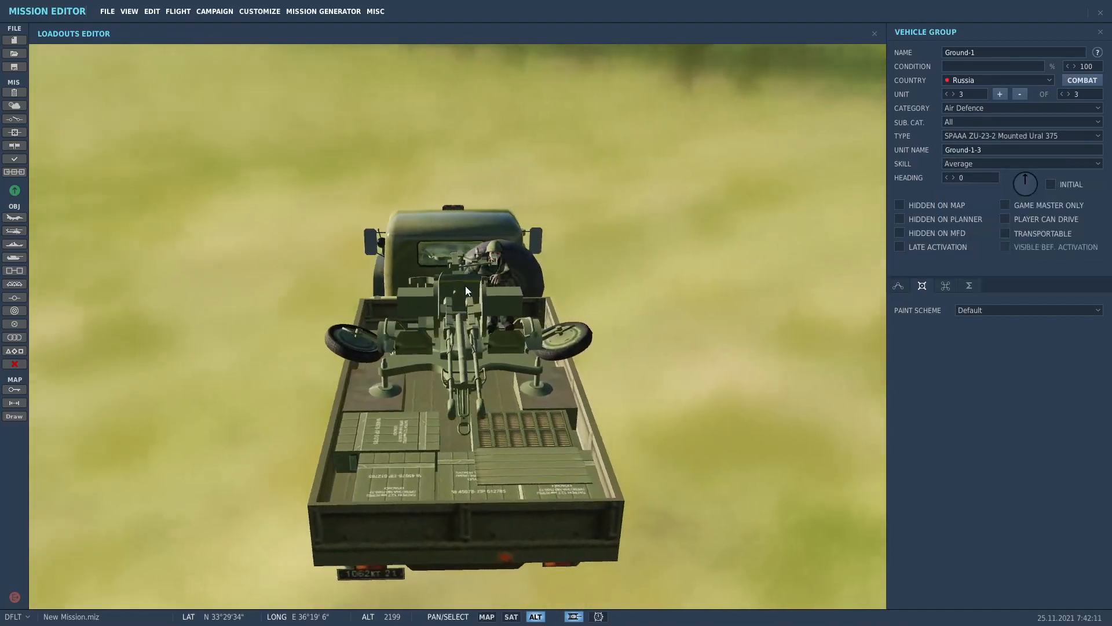
Rename the vehicle group from its default name to sam1.
{"action": "left_click", "coordinate": [981, 55]}
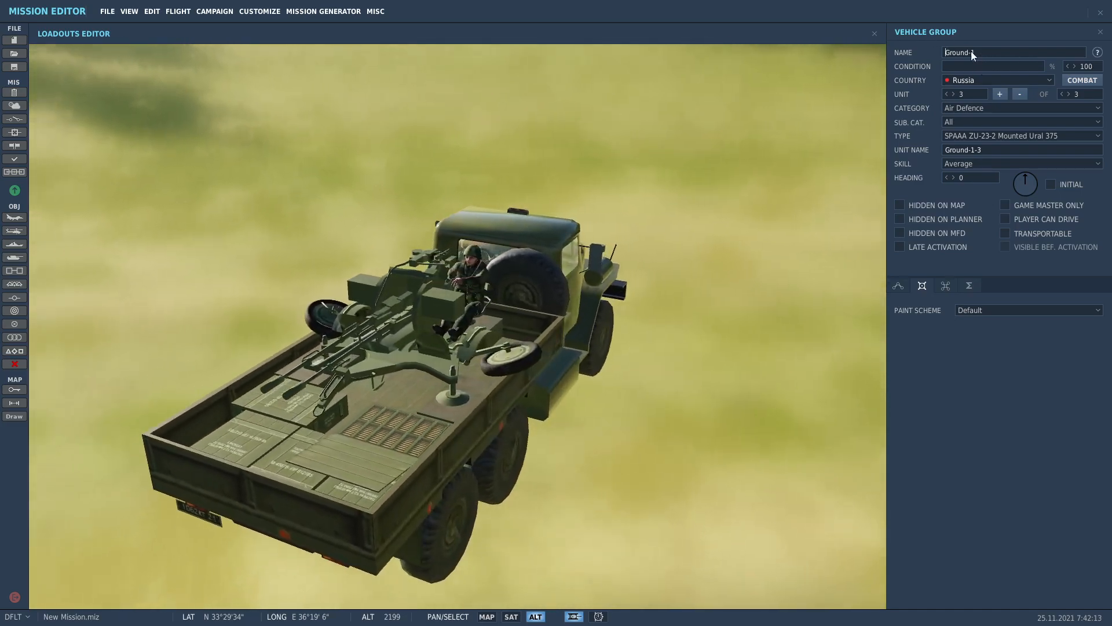
{"action": "left_click_drag", "start_coordinate": [979, 53], "coordinate": [881, 54]}
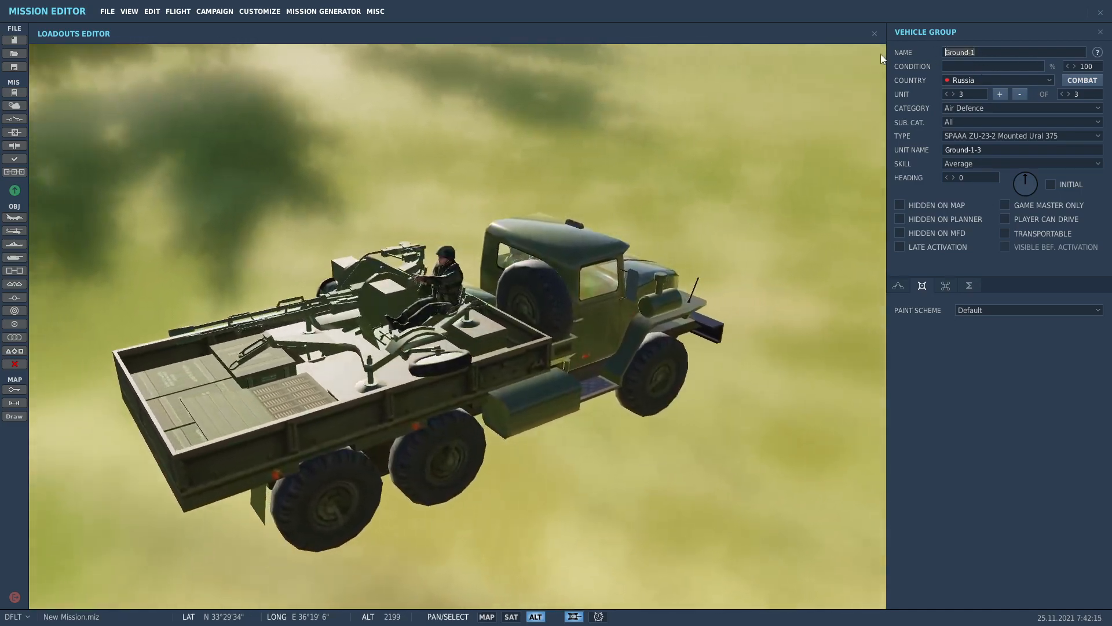
{"action": "type", "text": "sam1"}
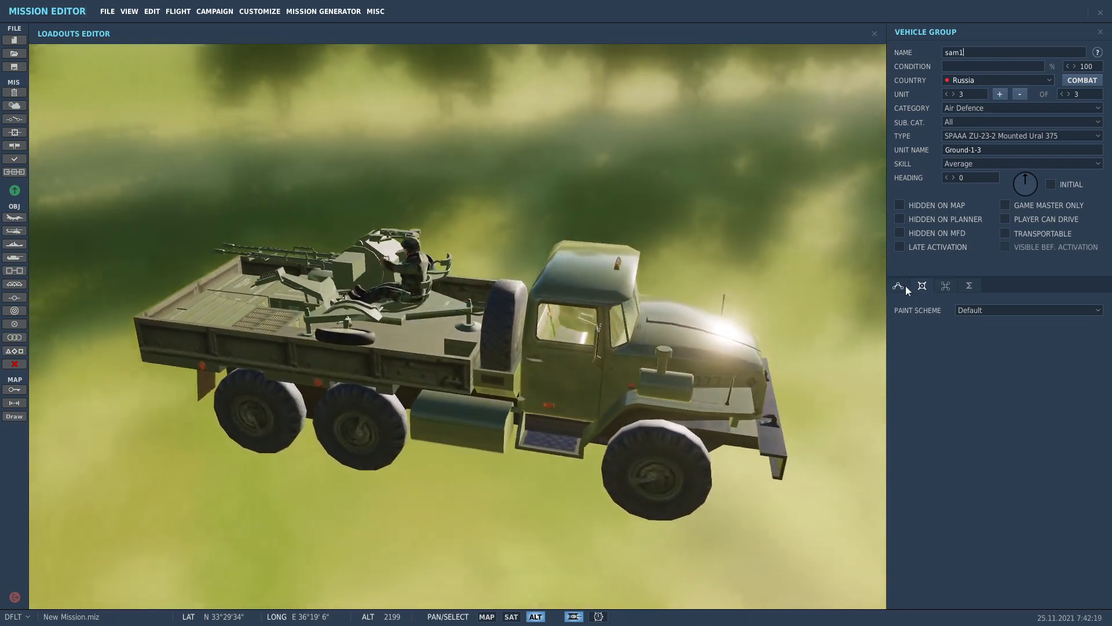
Shift the sam1 group east within the open field and turn its Gainful launcher to heading 274.
{"action": "left_click", "coordinate": [898, 286]}
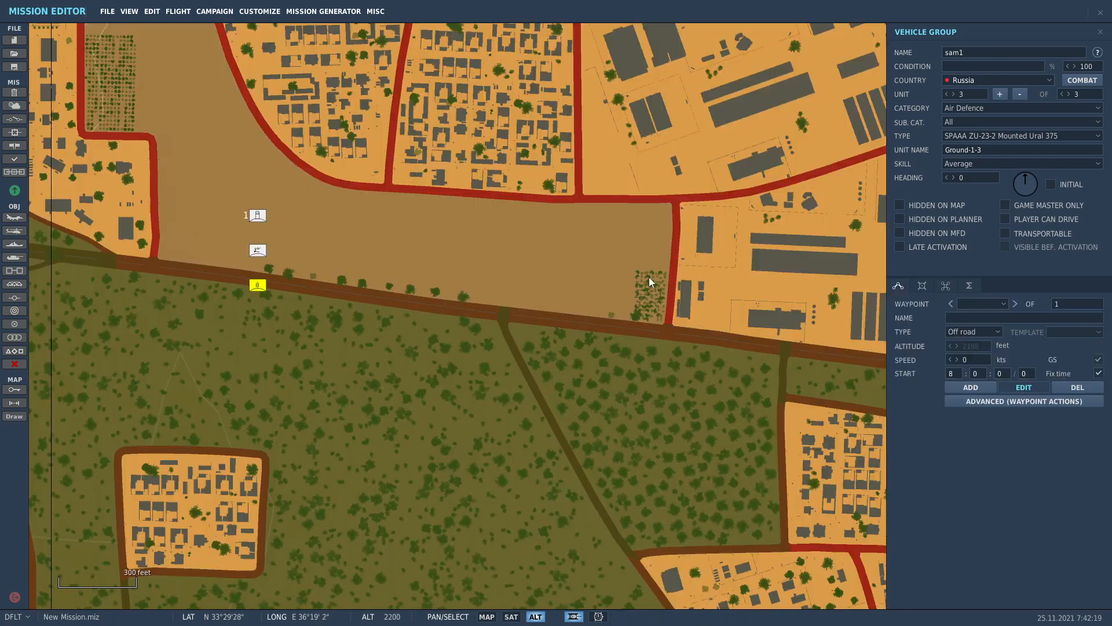
{"action": "scroll", "coordinate": [286, 222], "scroll_direction": "up", "scroll_amount": 4}
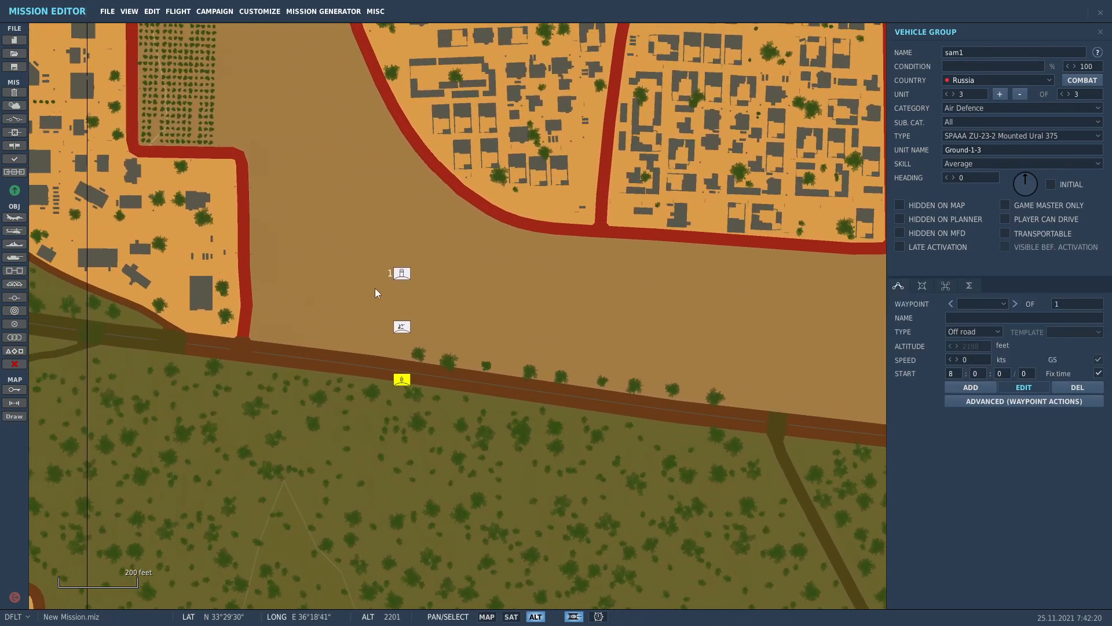
{"action": "scroll", "coordinate": [375, 289], "scroll_direction": "up", "scroll_amount": 2}
{"action": "left_click_drag", "start_coordinate": [411, 266], "coordinate": [500, 275]}
{"action": "scroll", "coordinate": [500, 274], "scroll_direction": "up", "scroll_amount": 5}
{"action": "scroll", "coordinate": [497, 277], "scroll_direction": "down", "scroll_amount": 2}
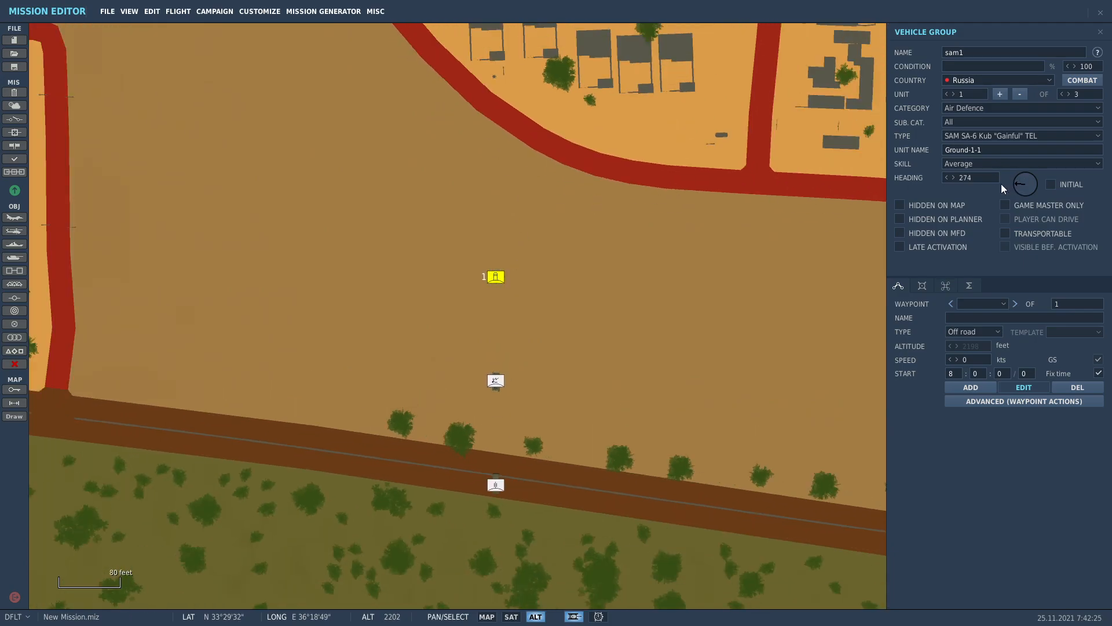
Position the Straight Flush radar north of the launcher at heading 273 and shift the group west within the field.
{"action": "left_click_drag", "start_coordinate": [498, 386], "coordinate": [438, 204]}
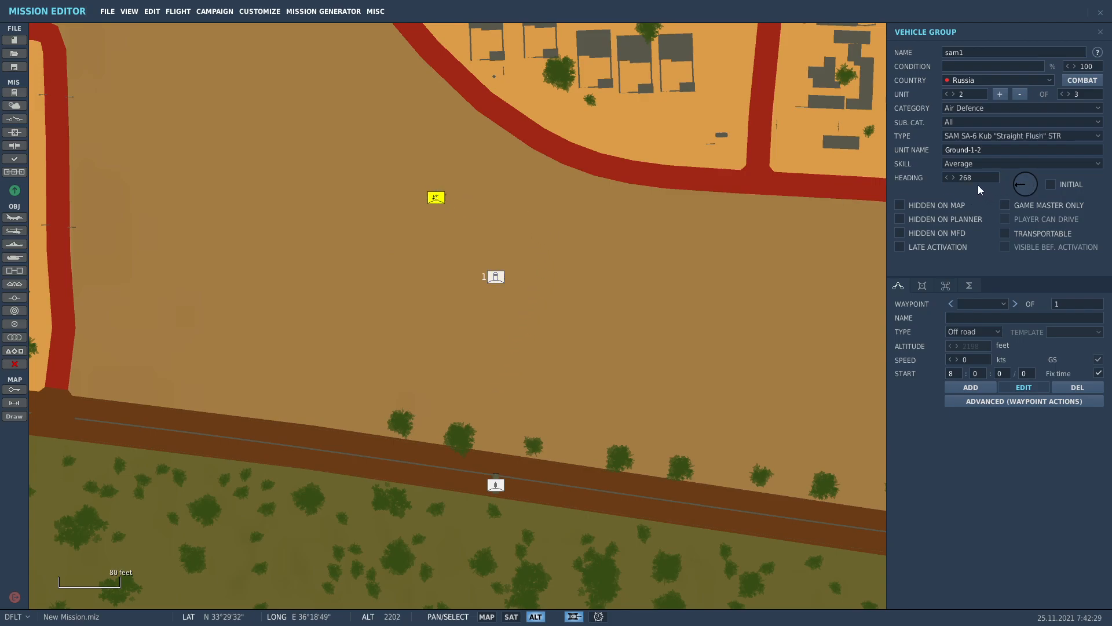
{"action": "mouse_move", "coordinate": [434, 197]}
{"action": "left_mouse_down"}
{"action": "mouse_move", "coordinate": [463, 196]}
{"action": "mouse_move", "coordinate": [435, 184]}
{"action": "left_mouse_up"}
{"action": "left_click_drag", "start_coordinate": [496, 281], "coordinate": [311, 270]}
{"action": "left_click_drag", "start_coordinate": [247, 176], "coordinate": [309, 168]}
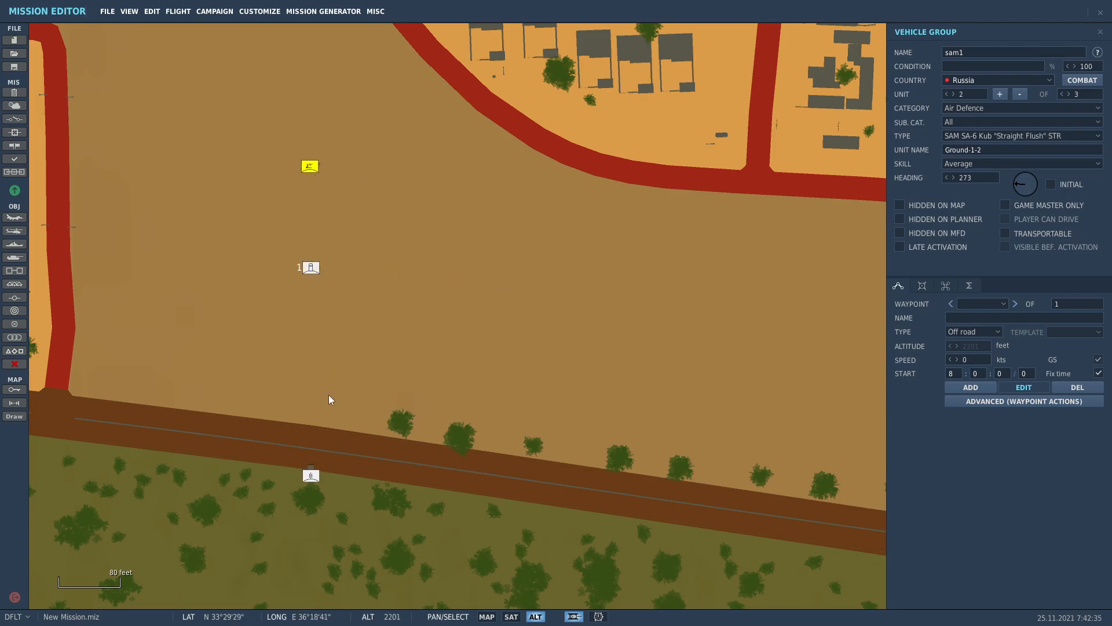
Move the ZU-23-2 truck off the road to the field east of the launcher and turn it to heading 303.
{"action": "left_click_drag", "start_coordinate": [321, 475], "coordinate": [491, 266]}
{"action": "left_click_drag", "start_coordinate": [1024, 180], "coordinate": [1018, 183]}
{"action": "scroll", "coordinate": [409, 198], "scroll_direction": "down", "scroll_amount": 4}
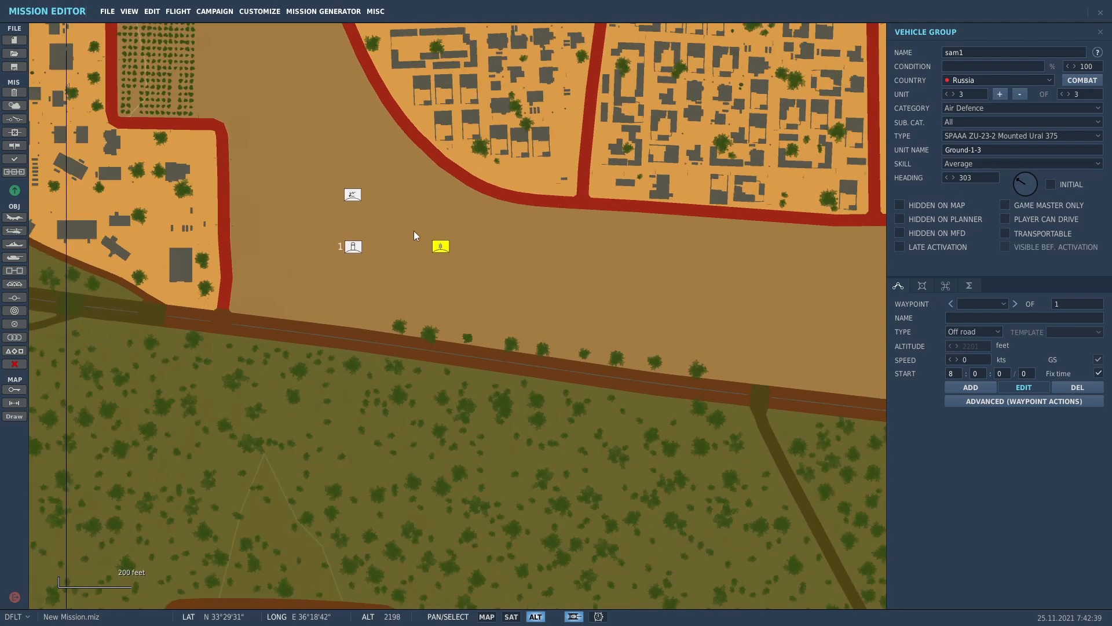
{"action": "left_click", "coordinate": [596, 121]}
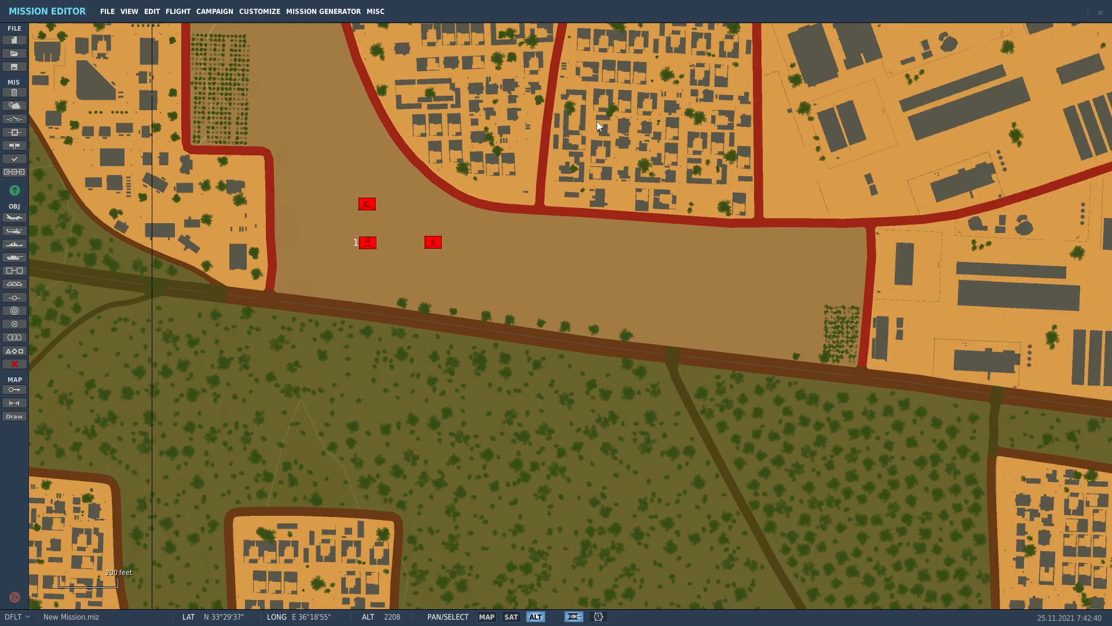
Select the sam1 group by its Gainful launcher and copy the group.
{"action": "left_click", "coordinate": [369, 244]}
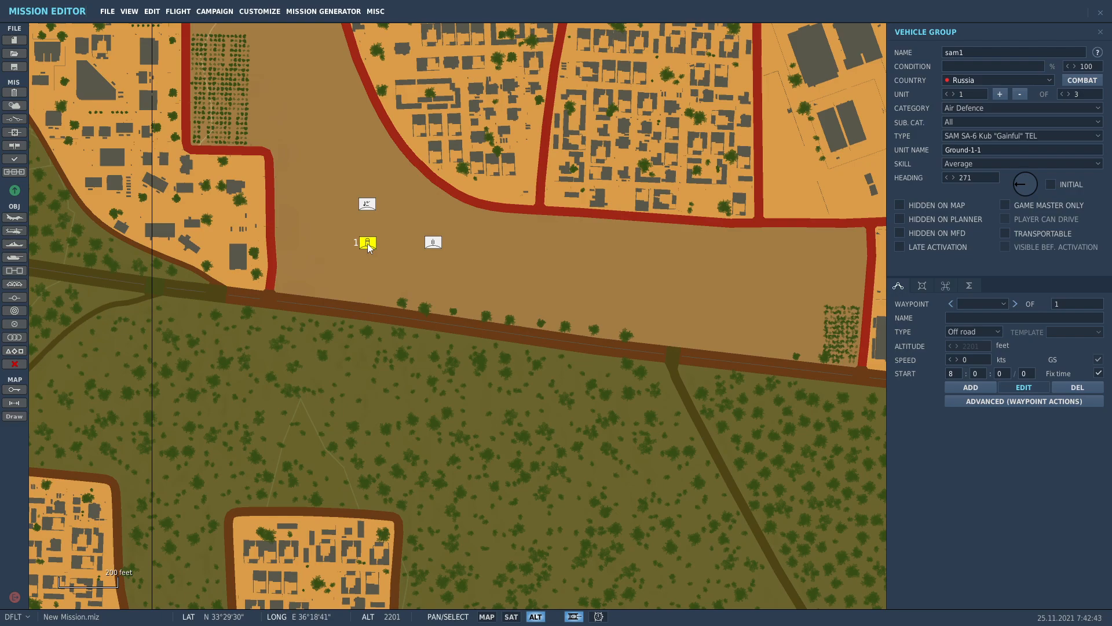
{"action": "scroll", "coordinate": [368, 255], "scroll_direction": "up", "scroll_amount": 3}
{"action": "left_click", "coordinate": [371, 269]}
{"action": "scroll", "coordinate": [394, 221], "scroll_direction": "up", "scroll_amount": 3}
{"action": "left_click", "coordinate": [377, 271]}
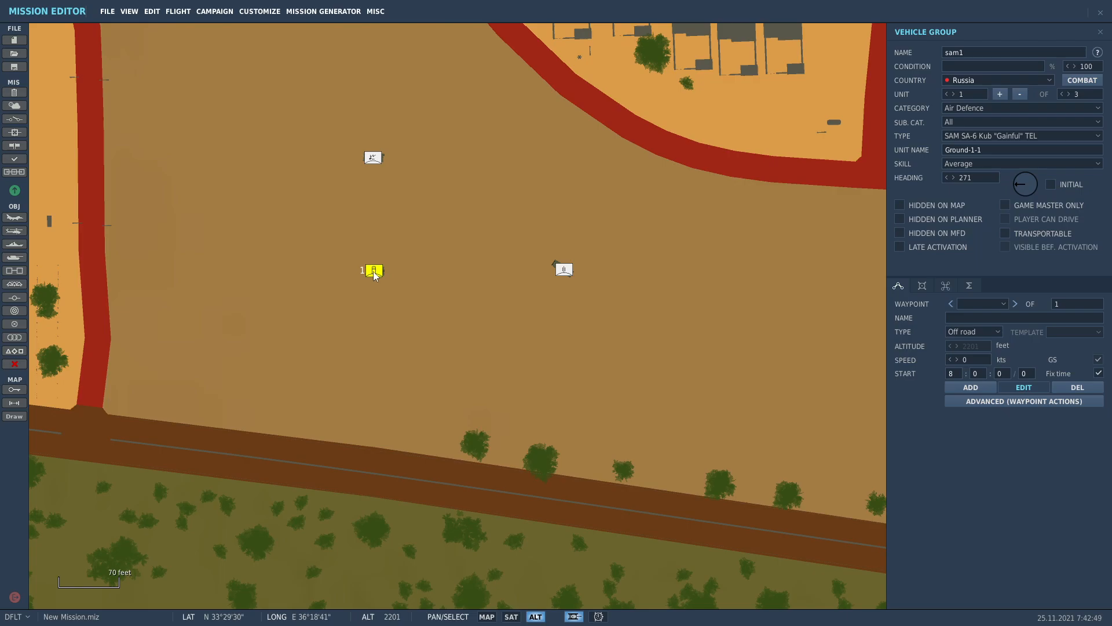
{"action": "left_click", "coordinate": [732, 348]}
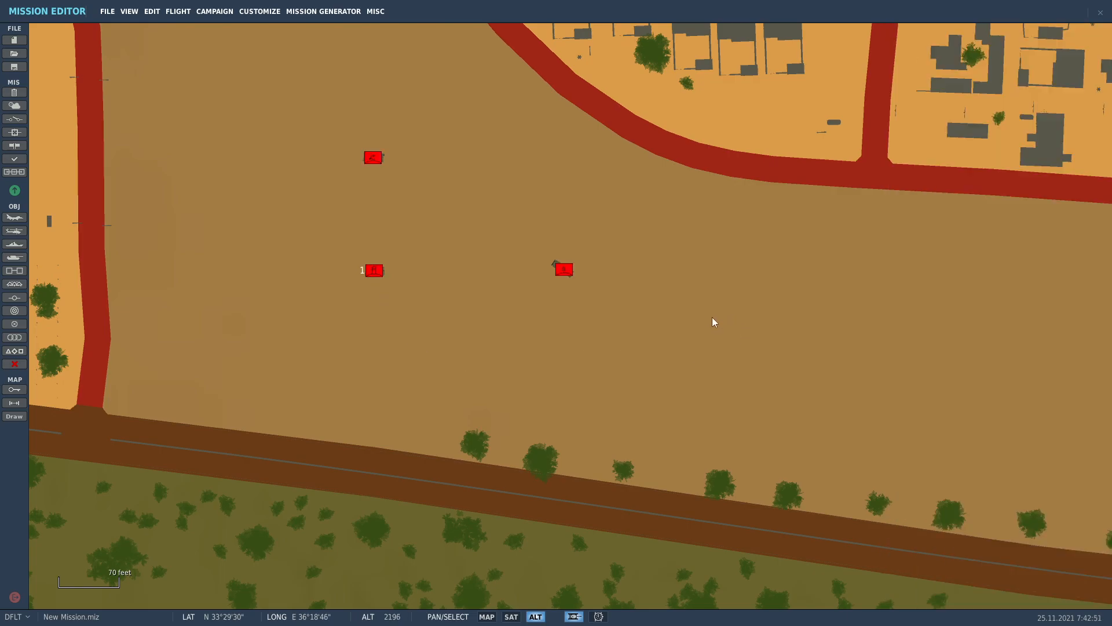
Examine the range rings of the sam1 site against the surrounding Damascus airfields.
{"action": "scroll", "coordinate": [725, 318], "scroll_direction": "down", "scroll_amount": 5}
{"action": "scroll", "coordinate": [716, 325], "scroll_direction": "down", "scroll_amount": 10}
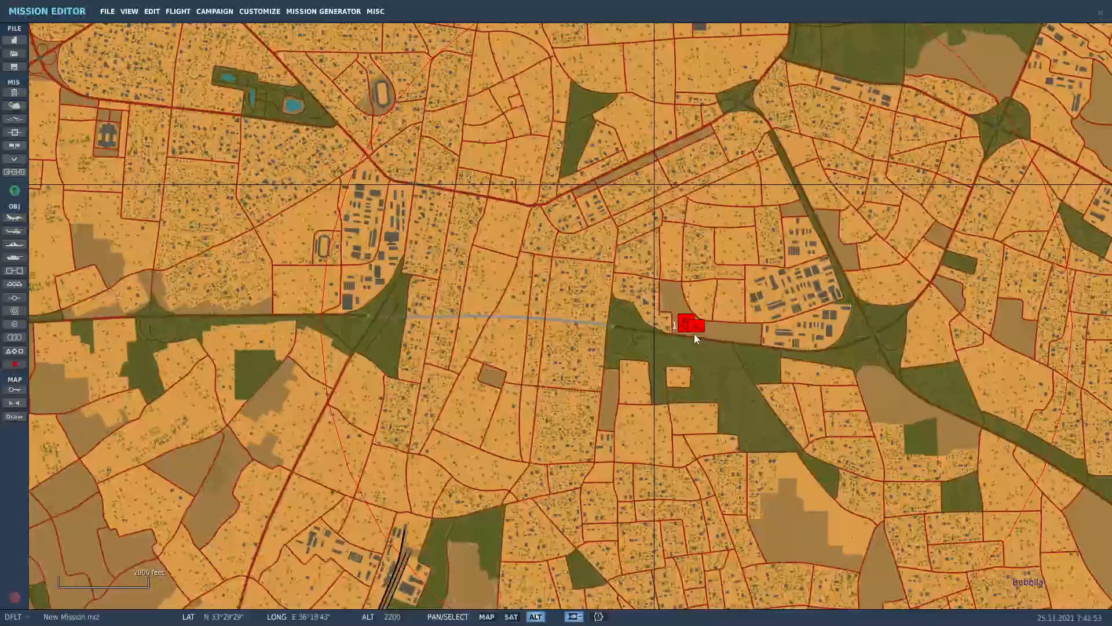
{"action": "scroll", "coordinate": [673, 328], "scroll_direction": "down", "scroll_amount": 2}
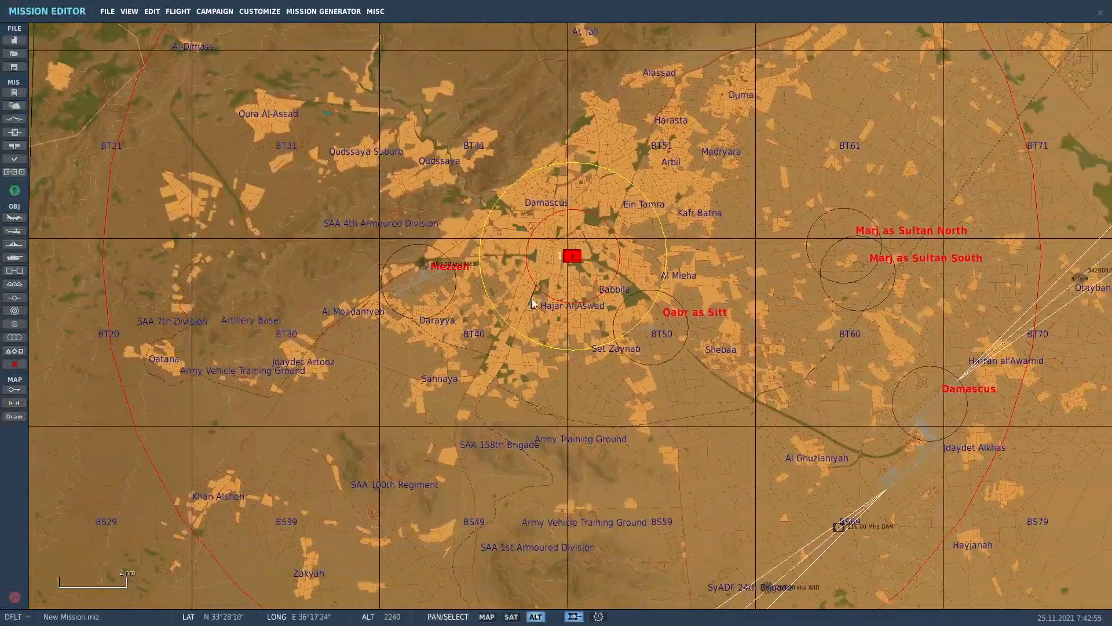
{"action": "scroll", "coordinate": [493, 284], "scroll_direction": "up", "scroll_amount": 4}
{"action": "scroll", "coordinate": [506, 286], "scroll_direction": "up", "scroll_amount": 1}
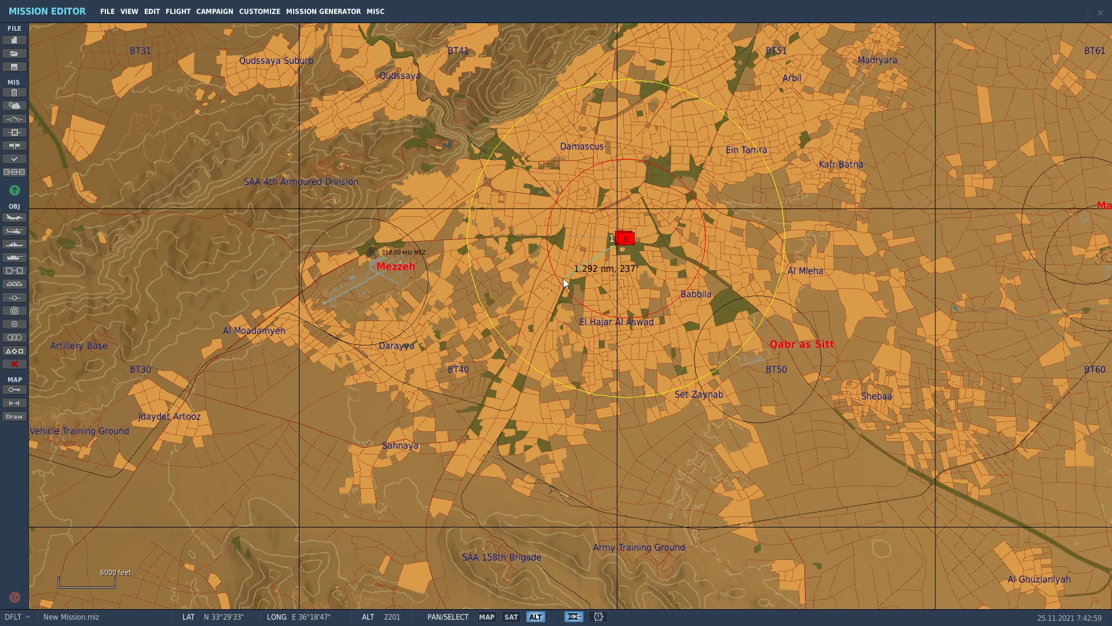
{"action": "scroll", "coordinate": [551, 291], "scroll_direction": "down", "scroll_amount": 2}
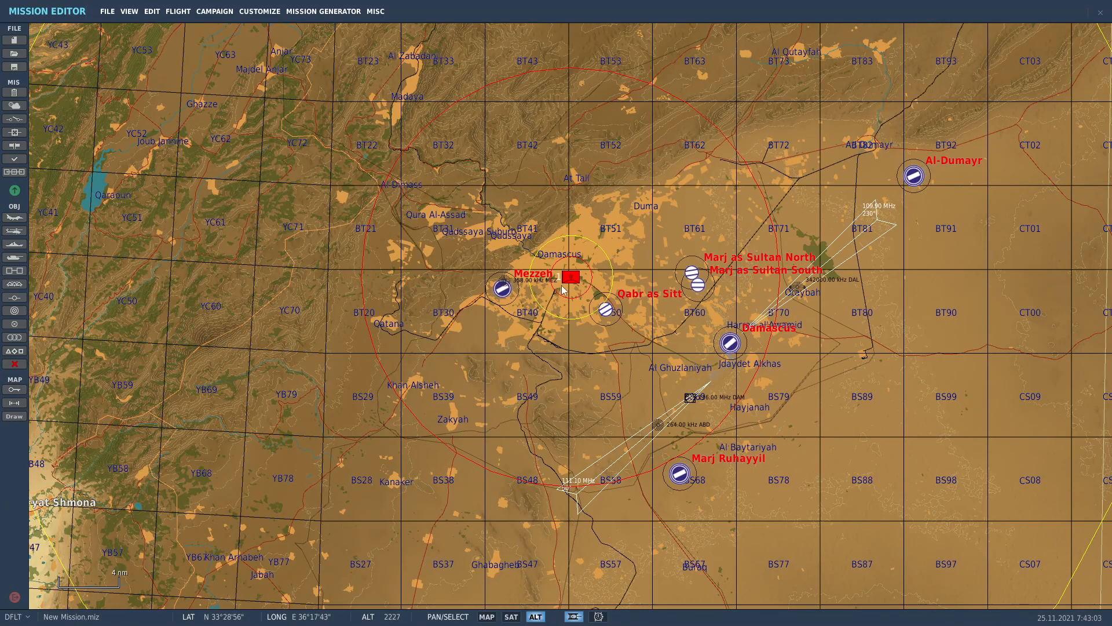
{"action": "mouse_move", "coordinate": [387, 384]}
{"action": "right_mouse_down"}
{"action": "mouse_move", "coordinate": [627, 230]}
{"action": "mouse_move", "coordinate": [400, 393]}
{"action": "right_mouse_up"}
Paste a copy of the sam1 group in the open field between Marj as Sultan South and Damascus airfield.
{"action": "scroll", "coordinate": [658, 303], "scroll_direction": "up", "scroll_amount": 6}
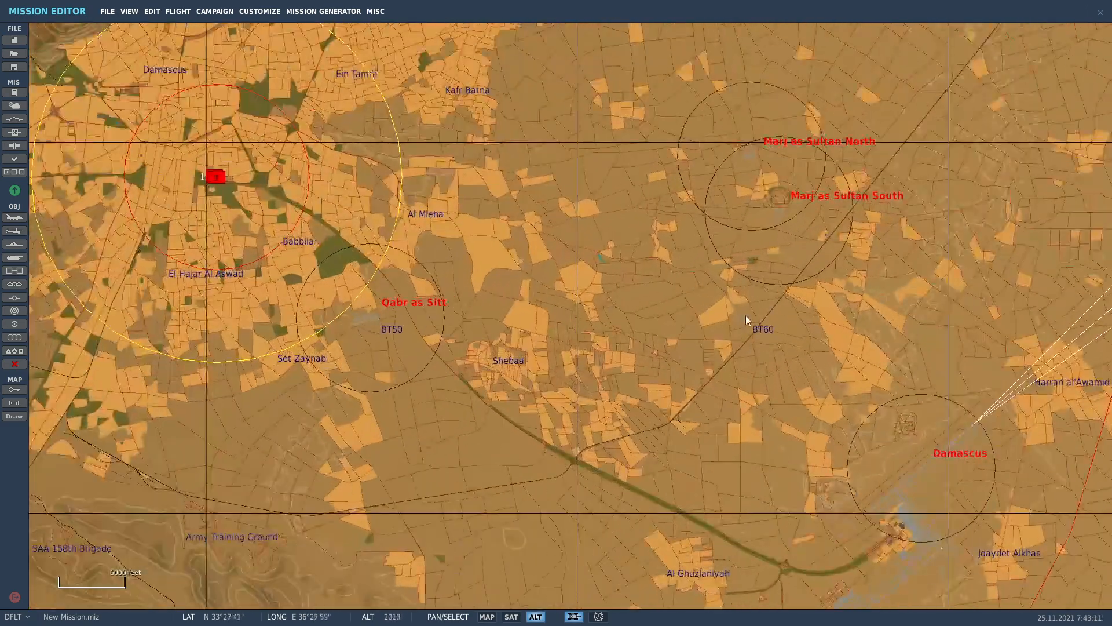
{"action": "scroll", "coordinate": [745, 315], "scroll_direction": "up", "scroll_amount": 2}
{"action": "scroll", "coordinate": [772, 228], "scroll_direction": "down", "scroll_amount": 5}
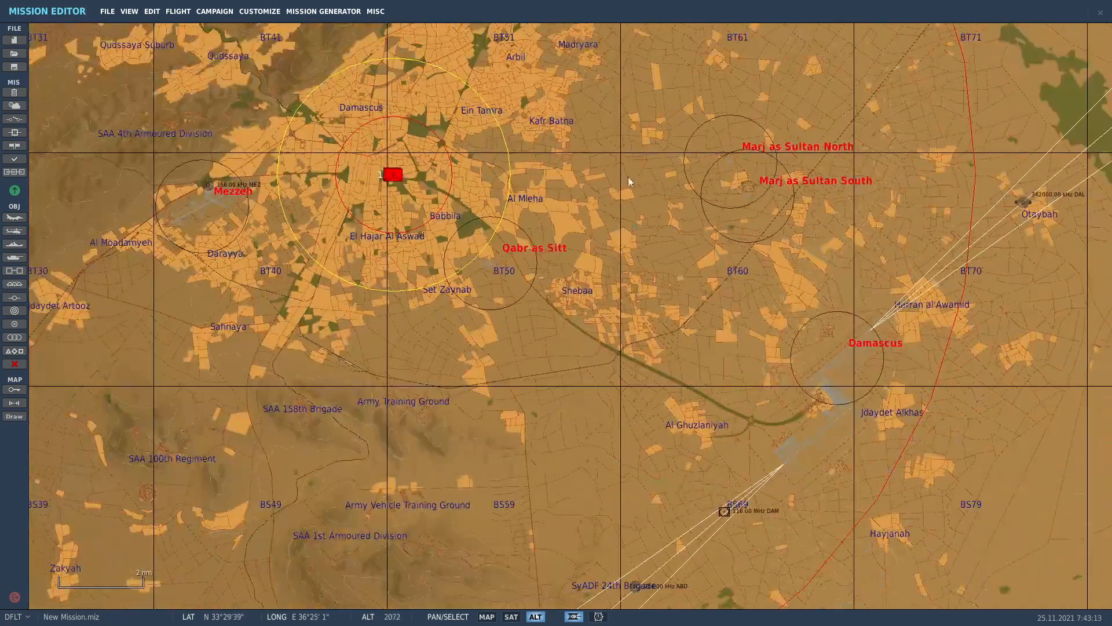
{"action": "scroll", "coordinate": [825, 274], "scroll_direction": "up", "scroll_amount": 6}
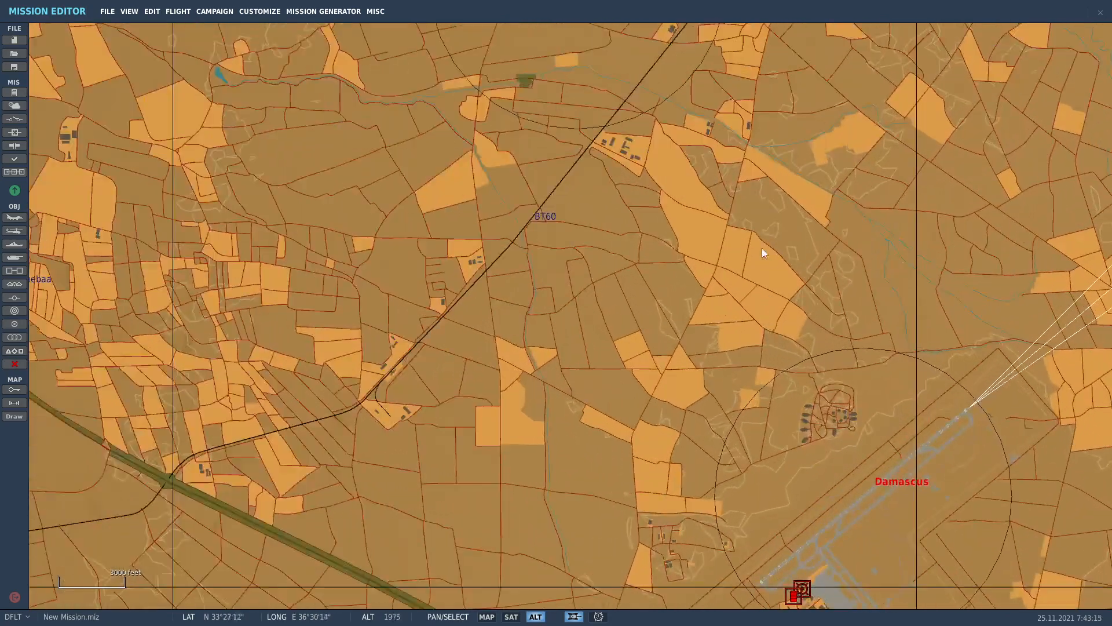
{"action": "scroll", "coordinate": [752, 188], "scroll_direction": "up", "scroll_amount": 6}
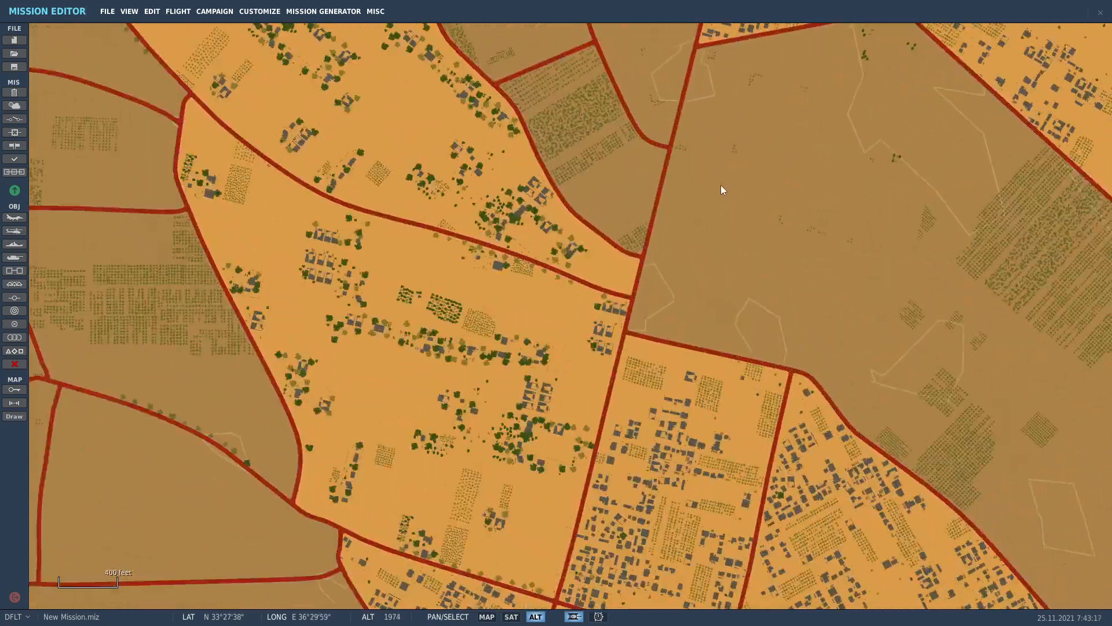
{"action": "scroll", "coordinate": [714, 208], "scroll_direction": "up", "scroll_amount": 1}
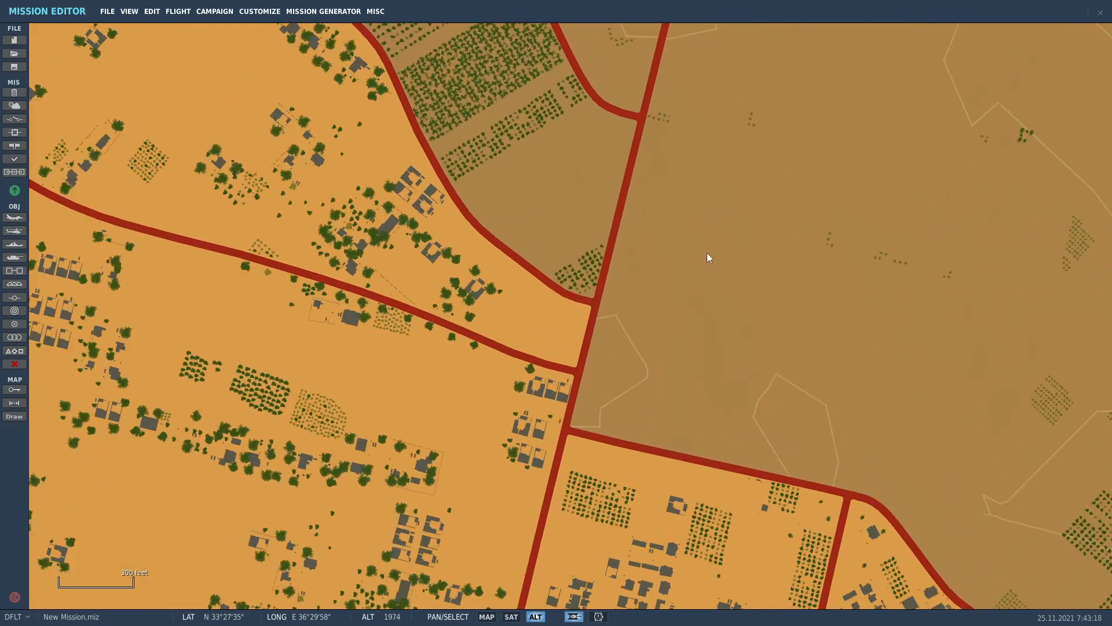
{"action": "left_click", "coordinate": [715, 312]}
Move the copied group to the north-west part of its field and bring its ZU-23-2 truck closer to the launcher.
{"action": "left_click_drag", "start_coordinate": [716, 317], "coordinate": [693, 259]}
{"action": "scroll", "coordinate": [685, 347], "scroll_direction": "down", "scroll_amount": 1}
{"action": "scroll", "coordinate": [684, 267], "scroll_direction": "down", "scroll_amount": 1}
{"action": "scroll", "coordinate": [654, 290], "scroll_direction": "up", "scroll_amount": 2}
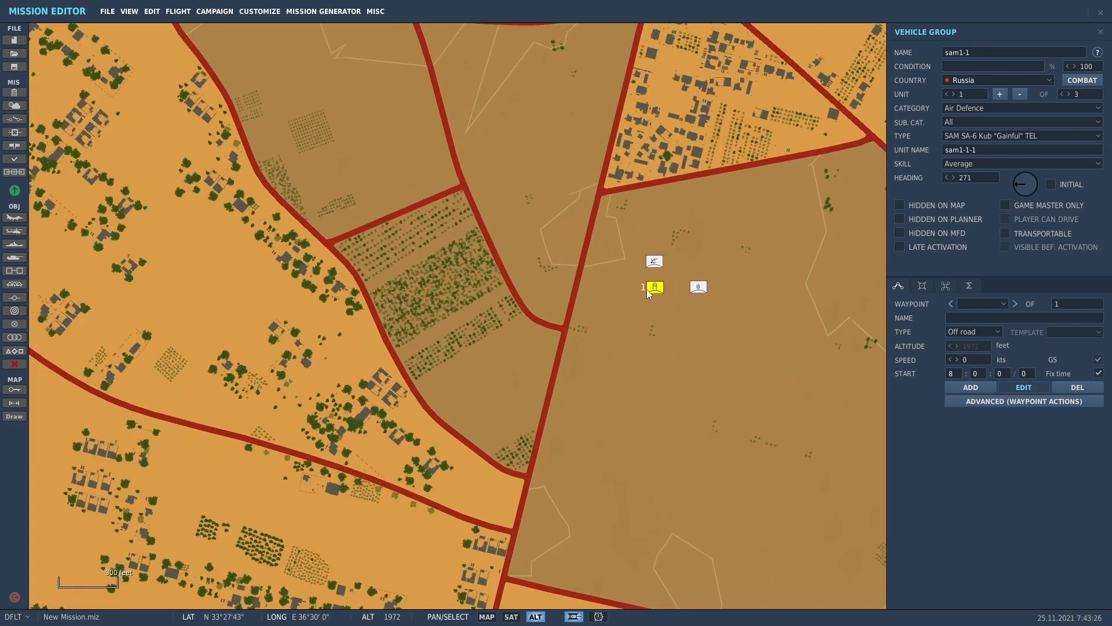
{"action": "scroll", "coordinate": [649, 293], "scroll_direction": "up", "scroll_amount": 1}
{"action": "left_click_drag", "start_coordinate": [649, 294], "coordinate": [619, 237]}
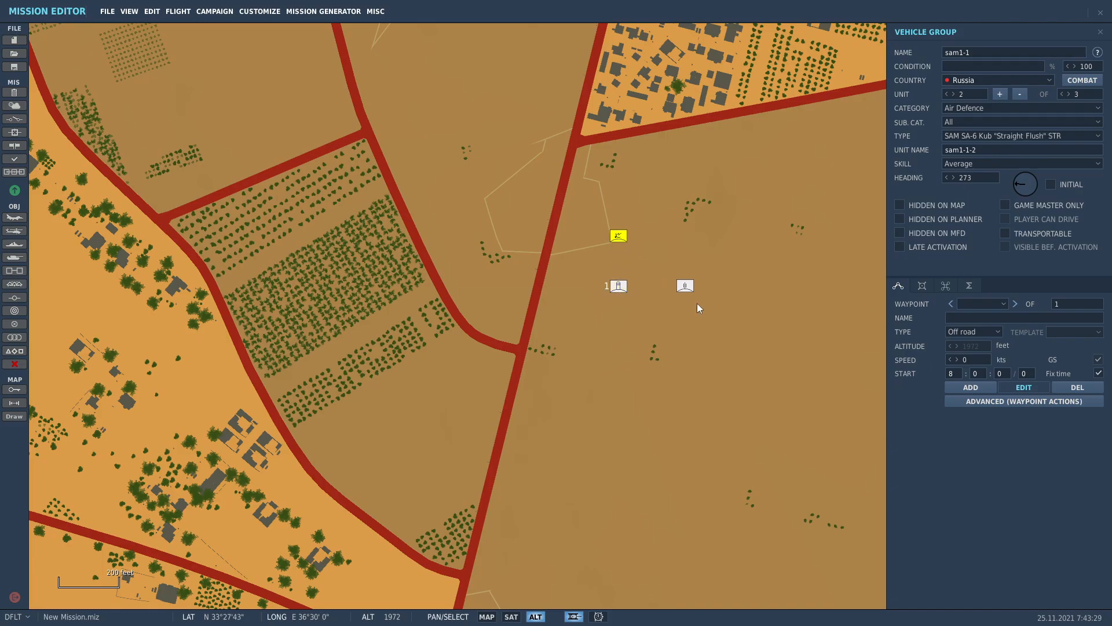
{"action": "left_click_drag", "start_coordinate": [686, 288], "coordinate": [666, 276]}
Examine how the range rings of the second SAM site cover the Damascus airfields and the area towards the coast.
{"action": "scroll", "coordinate": [667, 277], "scroll_direction": "down", "scroll_amount": 3}
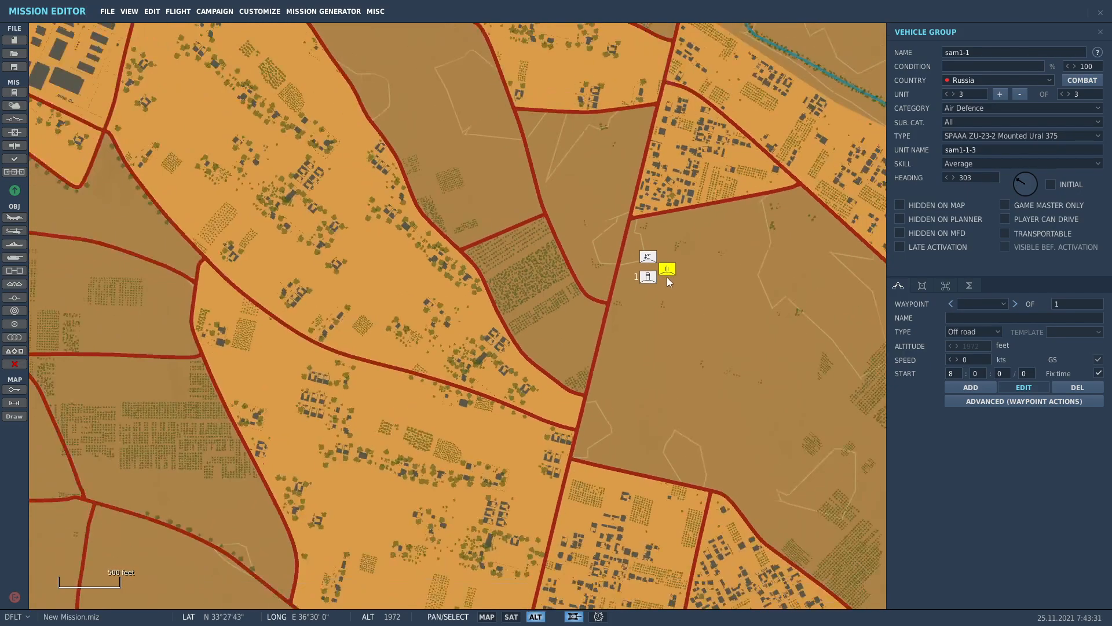
{"action": "scroll", "coordinate": [666, 277], "scroll_direction": "down", "scroll_amount": 5}
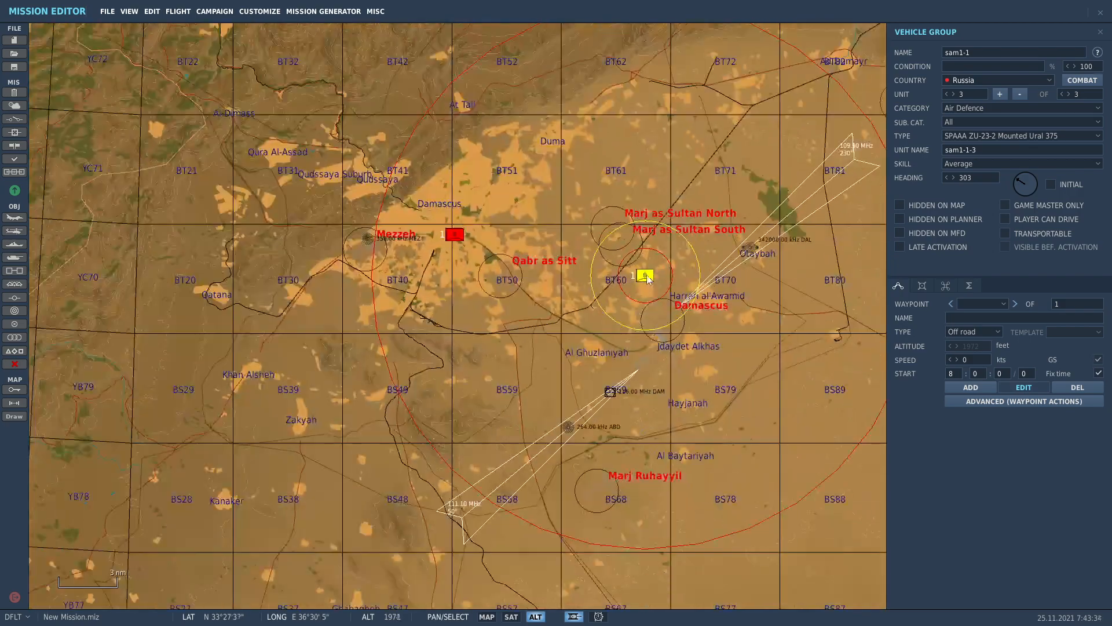
{"action": "scroll", "coordinate": [657, 277], "scroll_direction": "up", "scroll_amount": 2}
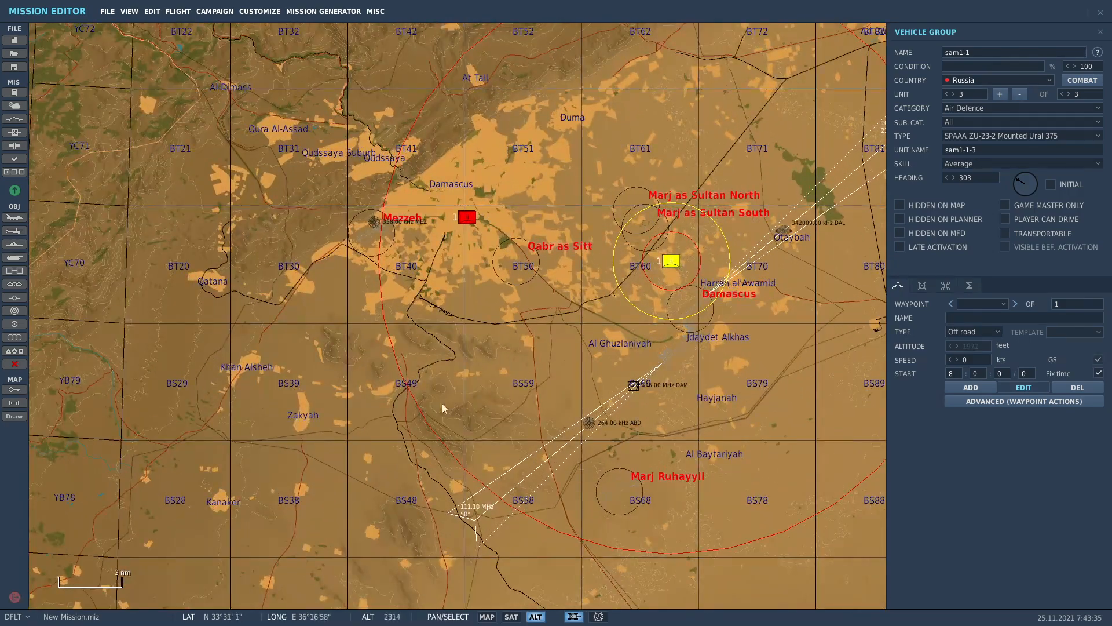
{"action": "scroll", "coordinate": [428, 293], "scroll_direction": "down", "scroll_amount": 1}
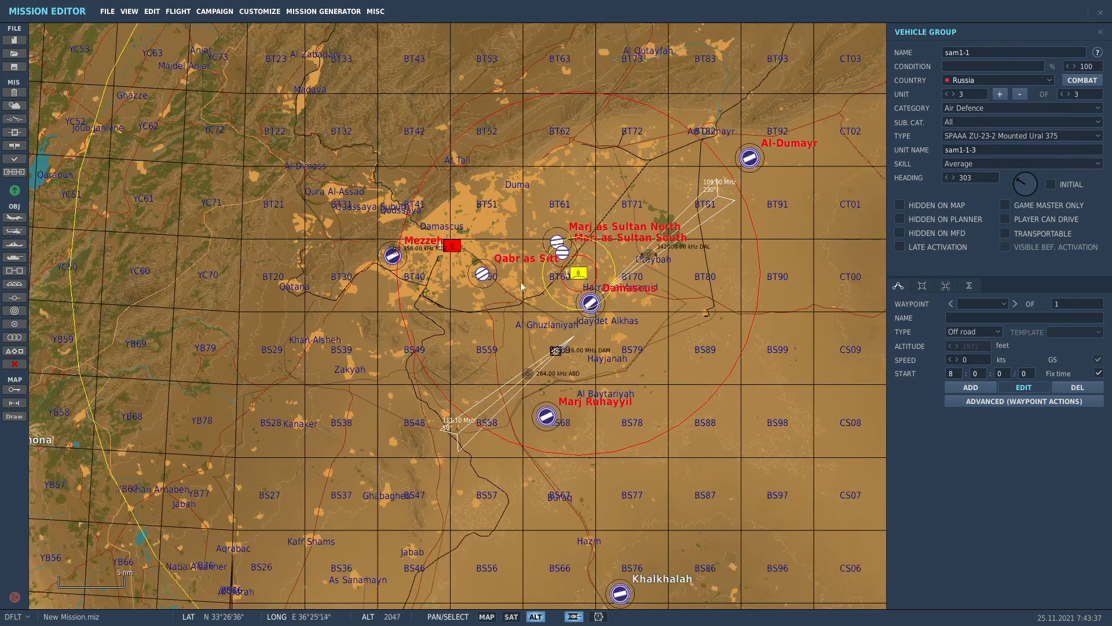
{"action": "scroll", "coordinate": [482, 151], "scroll_direction": "down", "scroll_amount": 5}
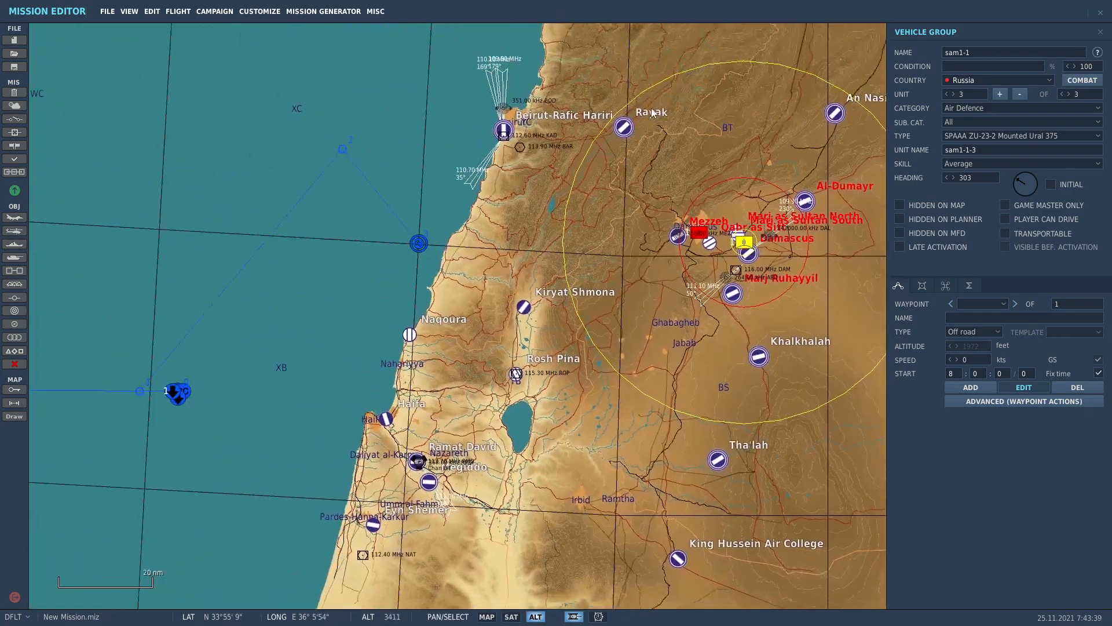
Place a new airplane group over the sea a few miles north-west of the carrier group.
{"action": "left_click_drag", "start_coordinate": [421, 184], "coordinate": [406, 182]}
{"action": "left_click_drag", "start_coordinate": [328, 242], "coordinate": [639, 195]}
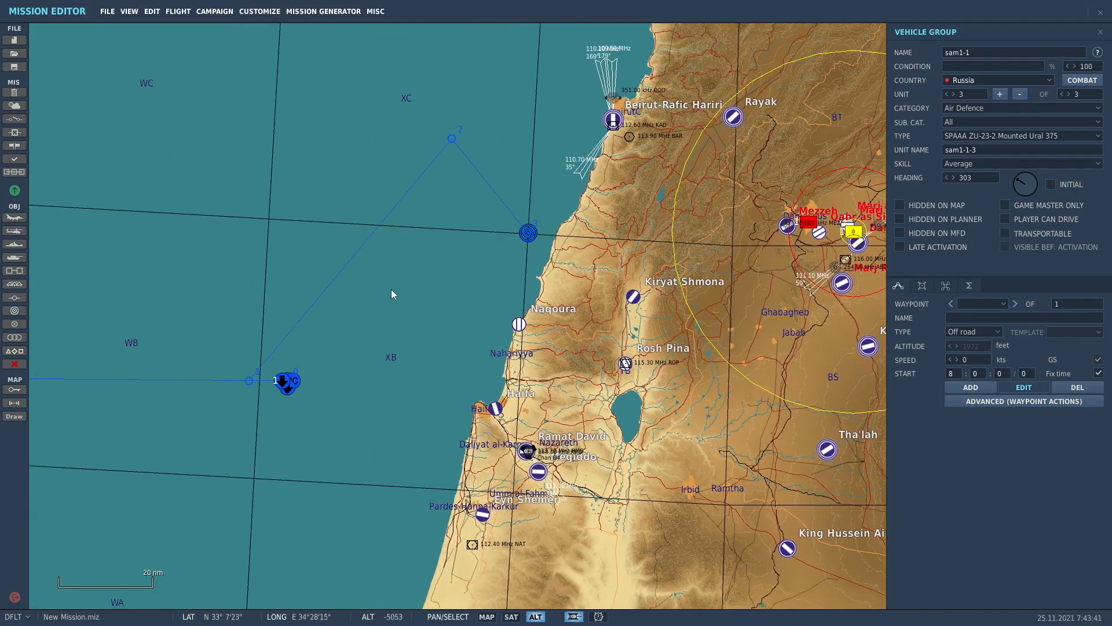
{"action": "left_click_drag", "start_coordinate": [378, 300], "coordinate": [564, 300]}
{"action": "scroll", "coordinate": [432, 348], "scroll_direction": "up", "scroll_amount": 7}
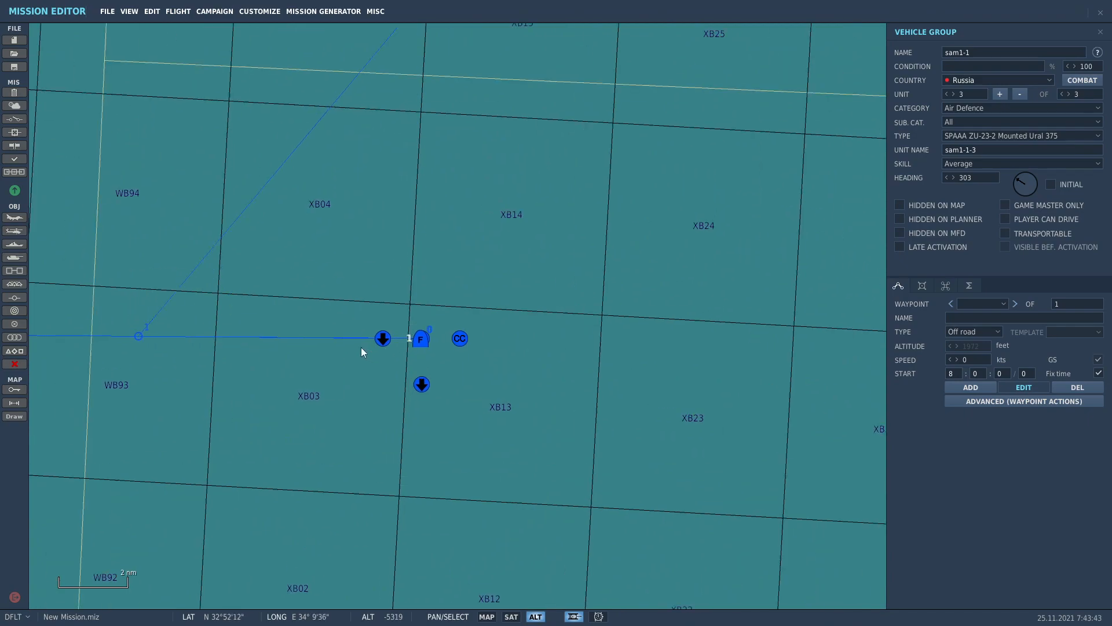
{"action": "left_click", "coordinate": [14, 217]}
{"action": "scroll", "coordinate": [344, 336], "scroll_direction": "up", "scroll_amount": 4}
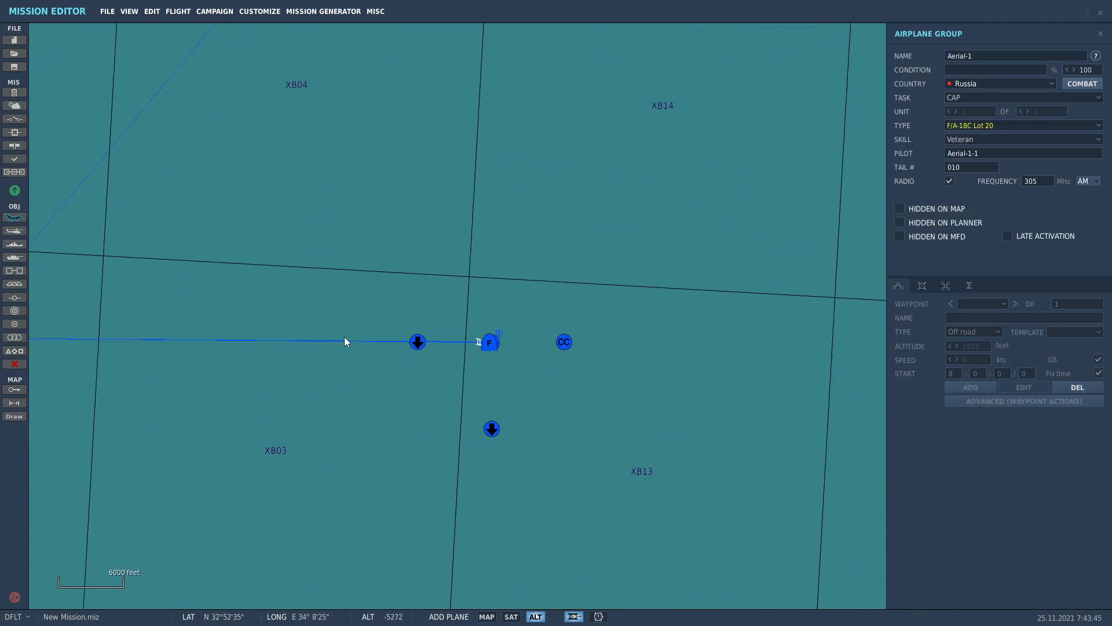
{"action": "scroll", "coordinate": [489, 334], "scroll_direction": "up", "scroll_amount": 3}
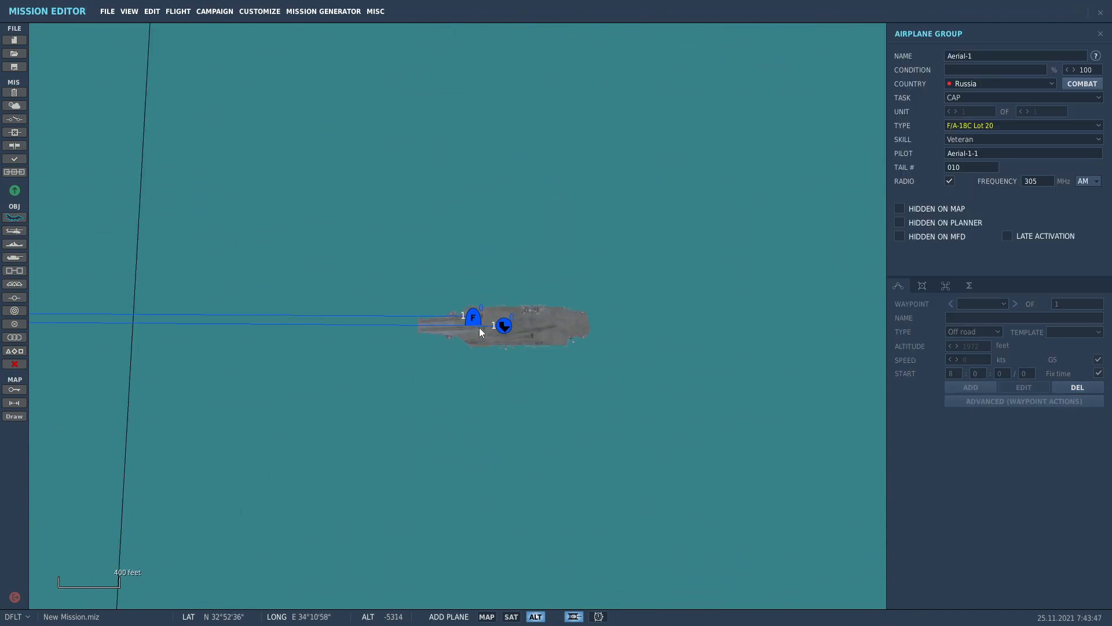
{"action": "scroll", "coordinate": [464, 328], "scroll_direction": "down", "scroll_amount": 6}
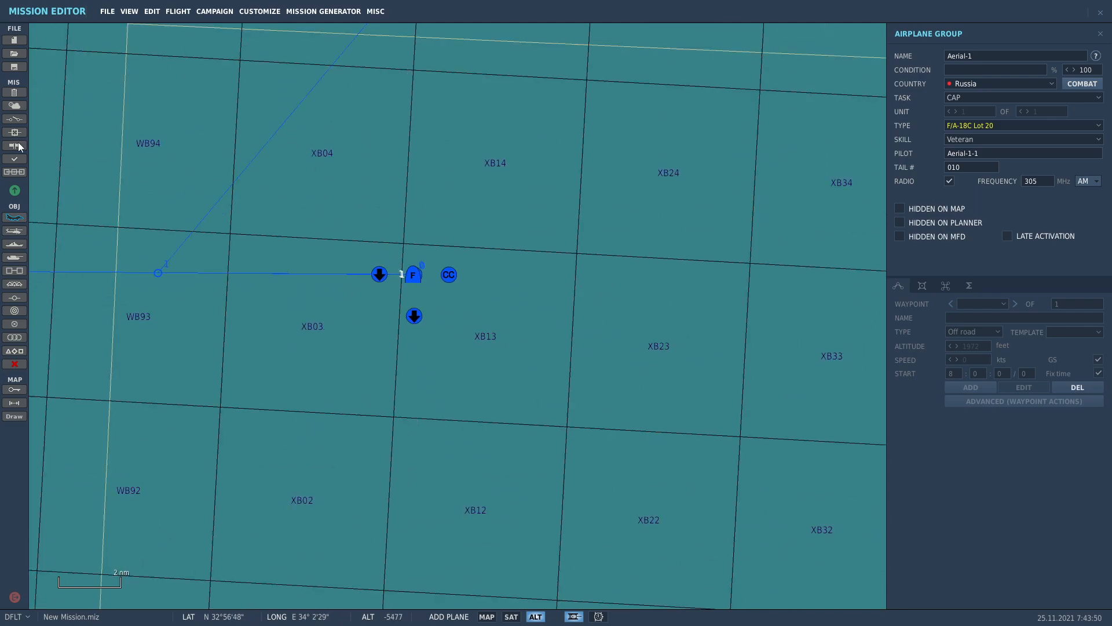
{"action": "left_click", "coordinate": [296, 94]}
Assign the new airplane group to the USA and set its task to AWACS.
{"action": "left_click", "coordinate": [985, 83]}
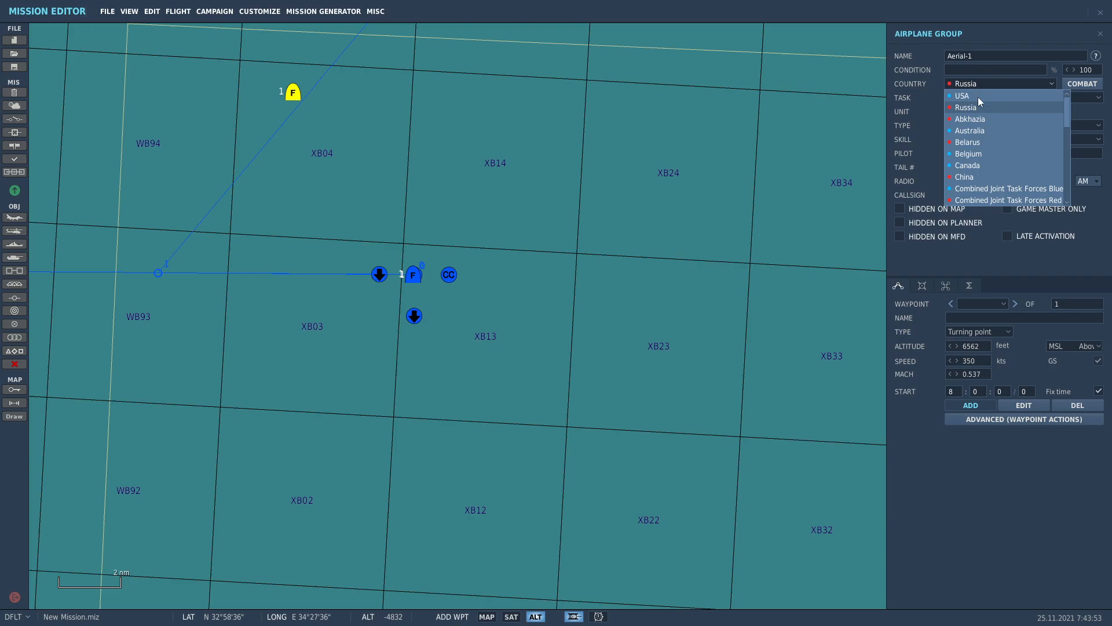
{"action": "left_click", "coordinate": [979, 106]}
{"action": "left_click", "coordinate": [973, 97]}
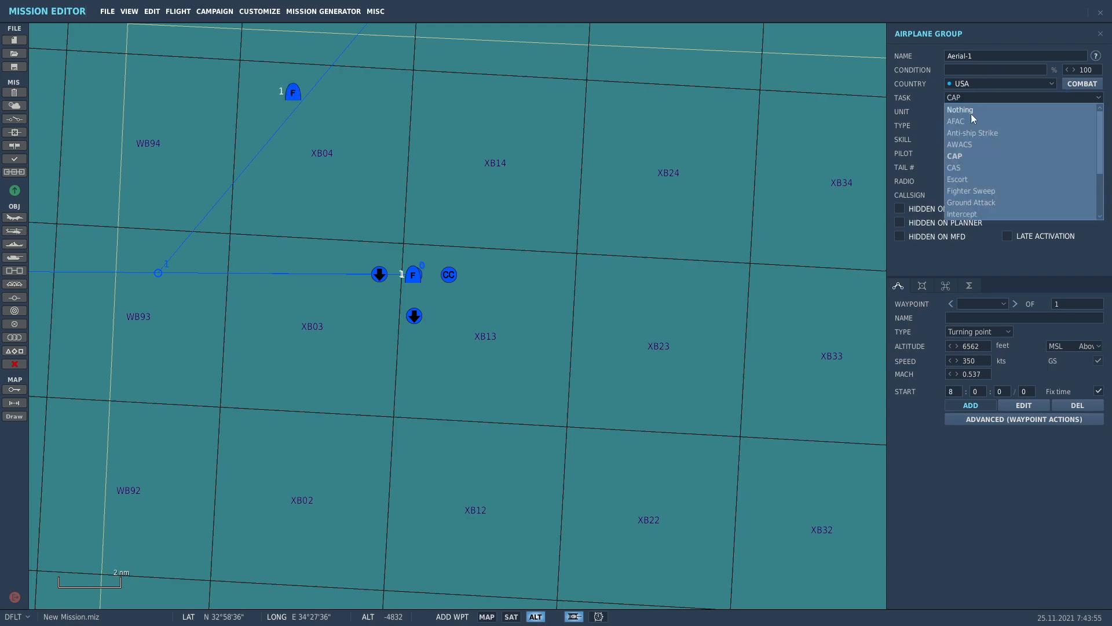
{"action": "left_click", "coordinate": [972, 144]}
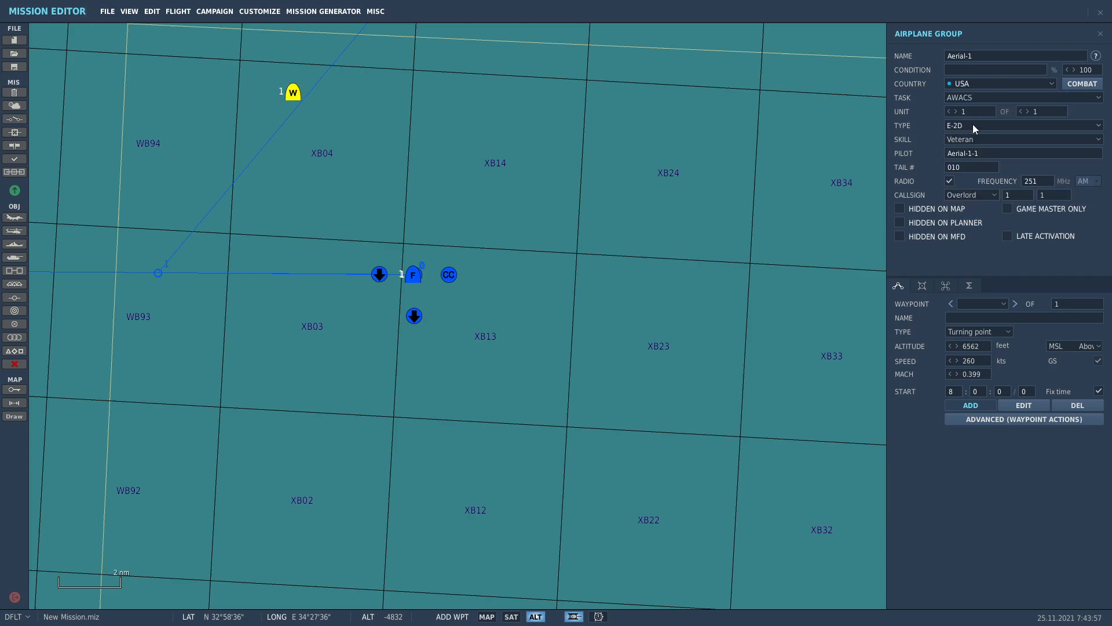
Set the E-2D's callsign to Magic and enter wax as both its group name and pilot name.
{"action": "left_click", "coordinate": [978, 193]}
{"action": "left_click", "coordinate": [982, 220]}
{"action": "left_click", "coordinate": [989, 59]}
{"action": "left_click", "coordinate": [987, 157]}
{"action": "type", "text": "wa"}
Set the AWACS group's starting altitude to 17000 feet.
{"action": "left_click", "coordinate": [975, 352]}
{"action": "type", "text": "17000"}
{"action": "left_click", "coordinate": [979, 360]}
Examine the sea area around the carrier, the AWACS and the player's route to judge where the orbit fits.
{"action": "scroll", "coordinate": [478, 232], "scroll_direction": "down", "scroll_amount": 3}
{"action": "scroll", "coordinate": [479, 235], "scroll_direction": "down", "scroll_amount": 3}
{"action": "right_click_drag", "start_coordinate": [455, 193], "coordinate": [550, 350]}
{"action": "scroll", "coordinate": [547, 347], "scroll_direction": "down", "scroll_amount": 5}
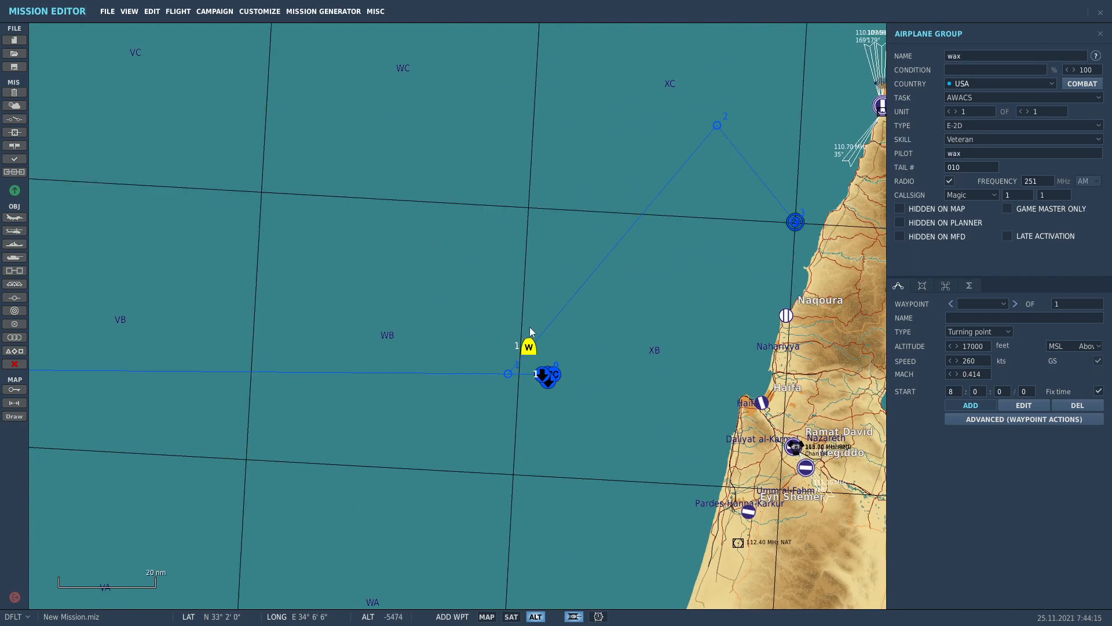
{"action": "right_click_drag", "start_coordinate": [541, 307], "coordinate": [538, 412]}
{"action": "scroll", "coordinate": [537, 420], "scroll_direction": "up", "scroll_amount": 3}
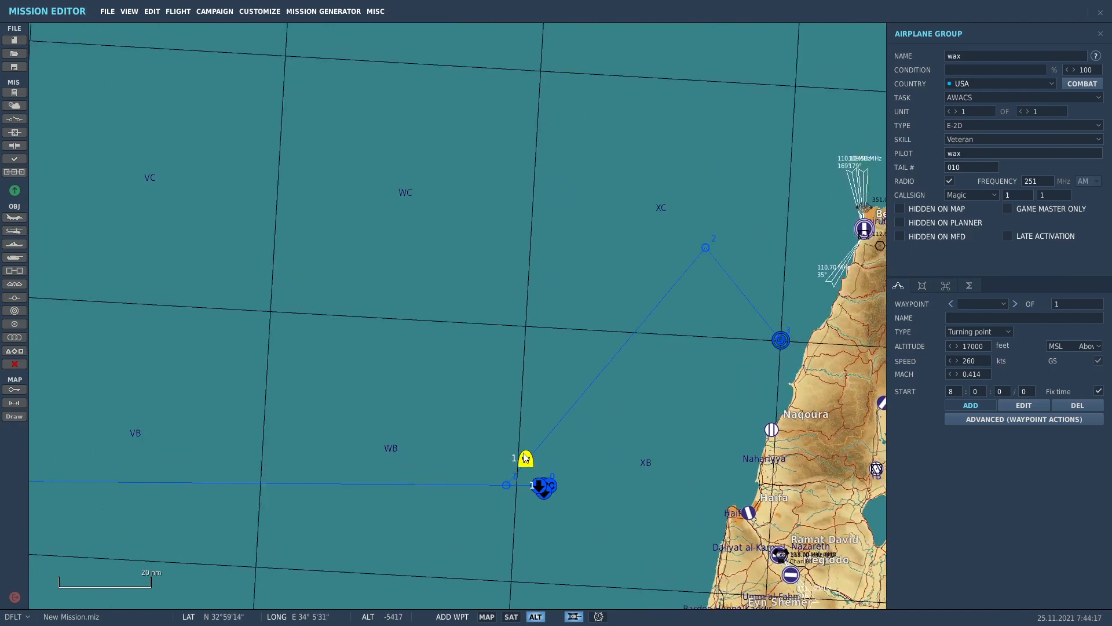
{"action": "right_click_drag", "start_coordinate": [531, 468], "coordinate": [548, 402]}
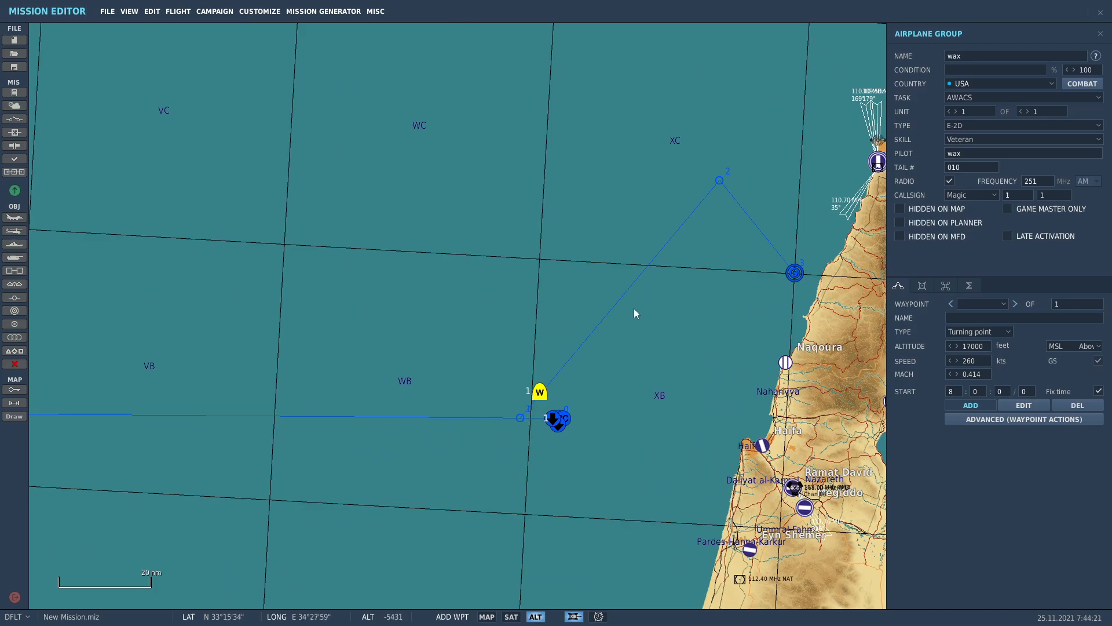
{"action": "scroll", "coordinate": [634, 314], "scroll_direction": "down", "scroll_amount": 3}
{"action": "scroll", "coordinate": [582, 510], "scroll_direction": "up", "scroll_amount": 2}
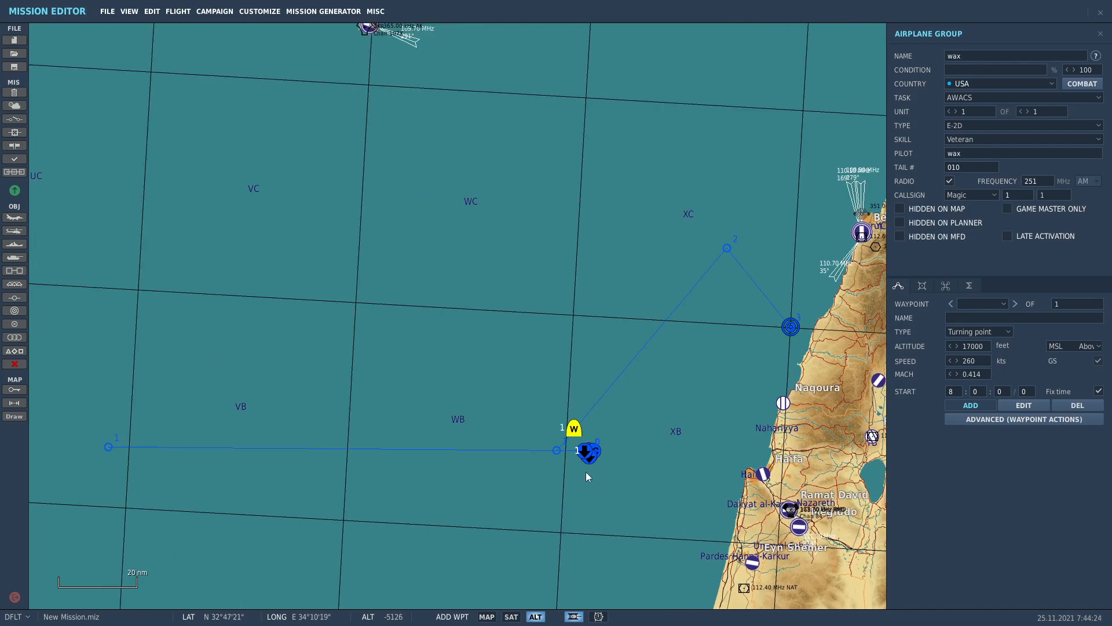
{"action": "scroll", "coordinate": [580, 451], "scroll_direction": "up", "scroll_amount": 2}
{"action": "left_click_drag", "start_coordinate": [572, 427], "coordinate": [564, 495]}
{"action": "scroll", "coordinate": [571, 495], "scroll_direction": "down", "scroll_amount": 4}
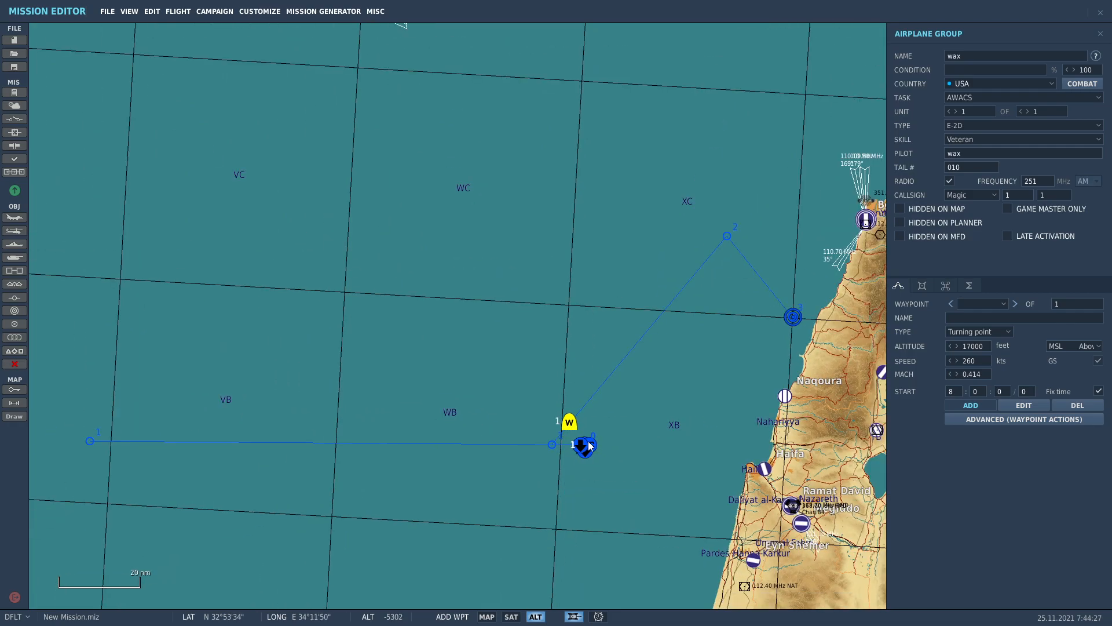
{"action": "scroll", "coordinate": [575, 445], "scroll_direction": "down", "scroll_amount": 1}
{"action": "scroll", "coordinate": [493, 475], "scroll_direction": "up", "scroll_amount": 3}
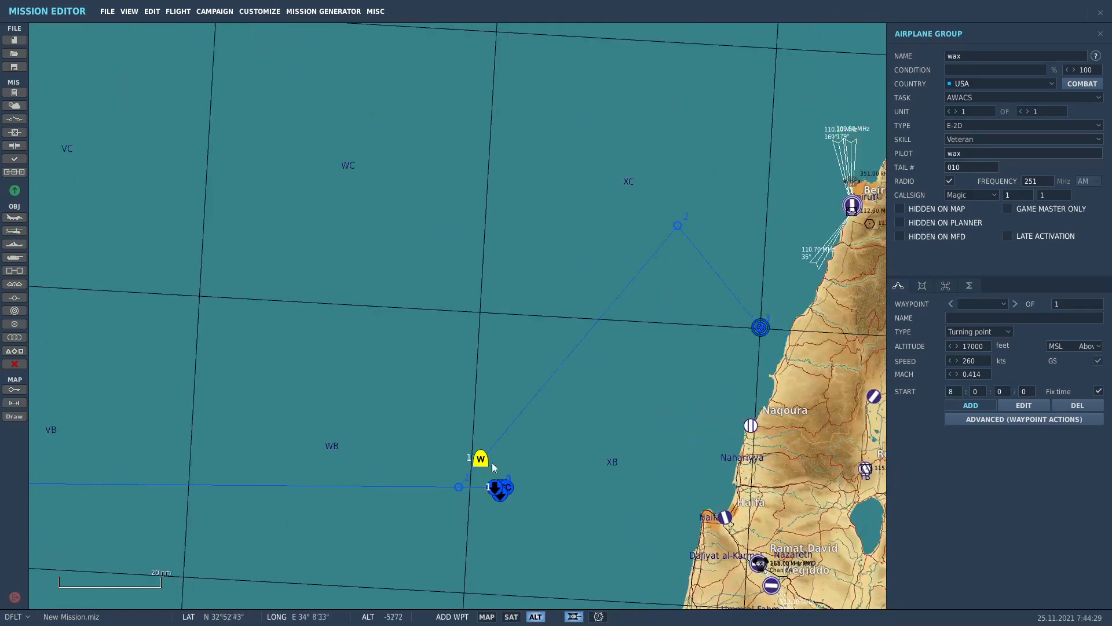
Add AWACS waypoints 1 to 3: one south of the aircraft, one west of that, and one north of the second.
{"action": "right_click_drag", "start_coordinate": [481, 461], "coordinate": [478, 545]}
{"action": "left_click", "coordinate": [478, 542]}
{"action": "left_click", "coordinate": [398, 541]}
{"action": "left_click", "coordinate": [397, 445]}
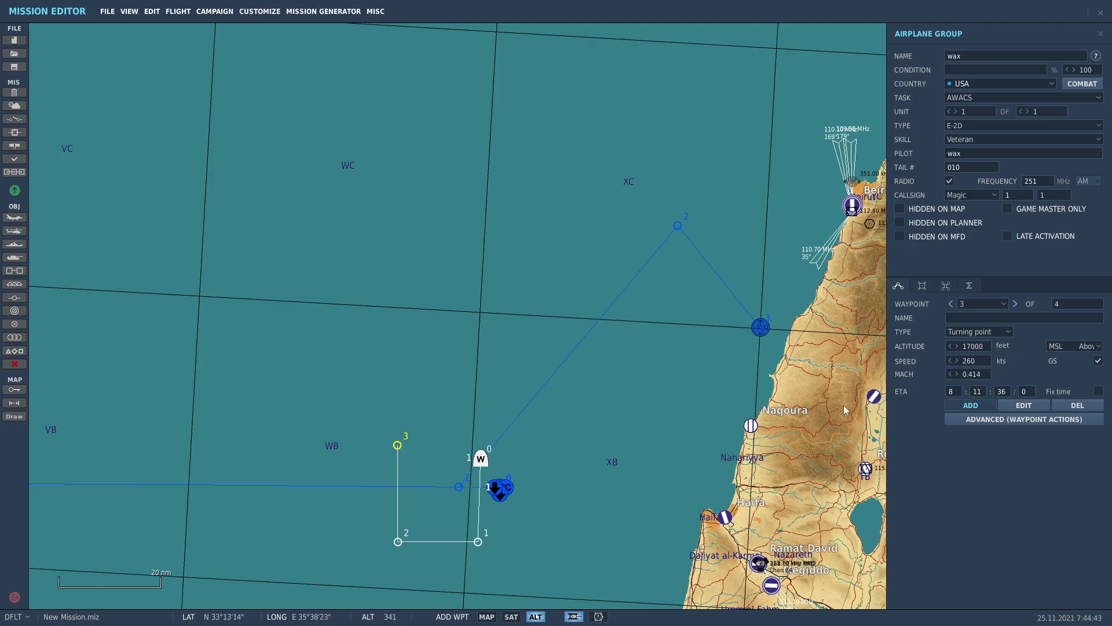
Enlarge the AWACS orbit by moving waypoint 1 slightly south, waypoint 2 farther west, and waypoint 3 farther north-west.
{"action": "left_click", "coordinate": [978, 392]}
{"action": "right_click_drag", "start_coordinate": [479, 405], "coordinate": [548, 282]}
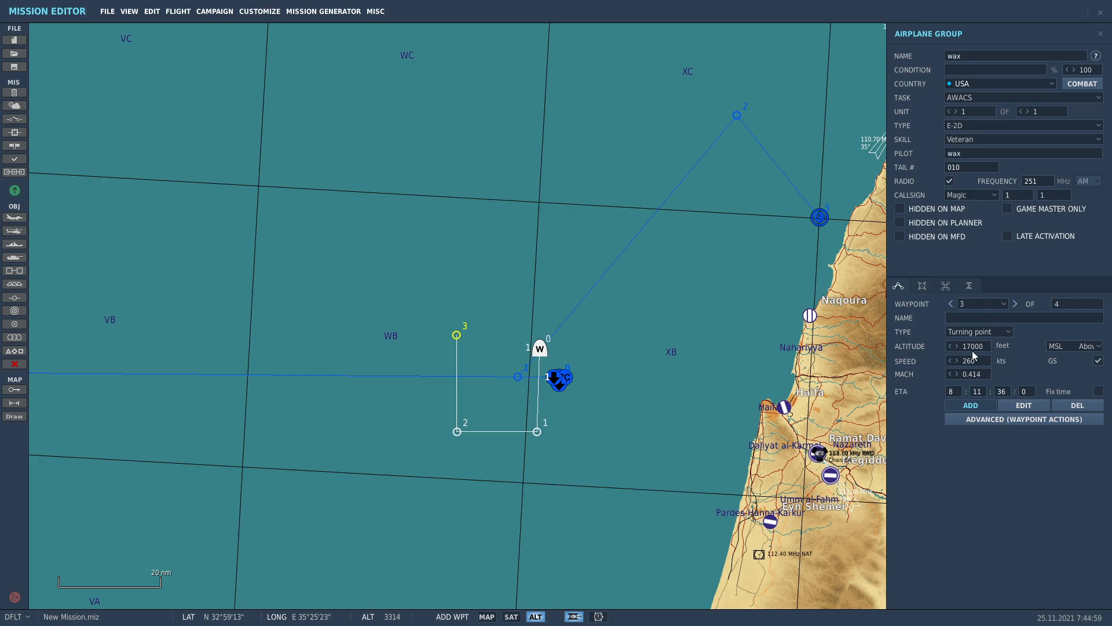
{"action": "scroll", "coordinate": [507, 325], "scroll_direction": "up", "scroll_amount": 2}
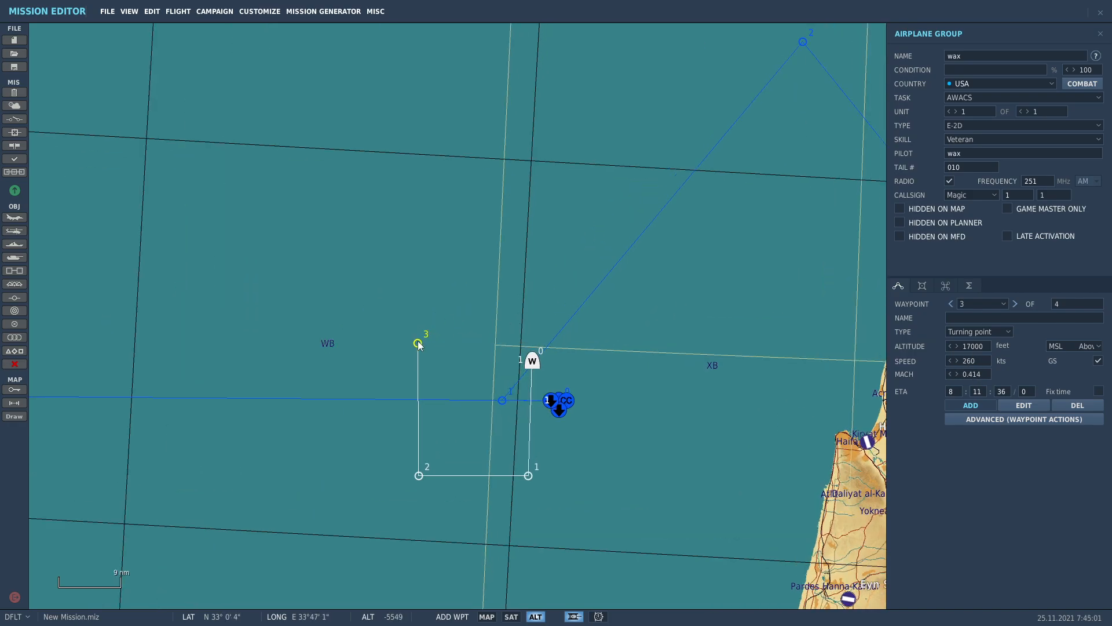
{"action": "left_click", "coordinate": [1021, 405]}
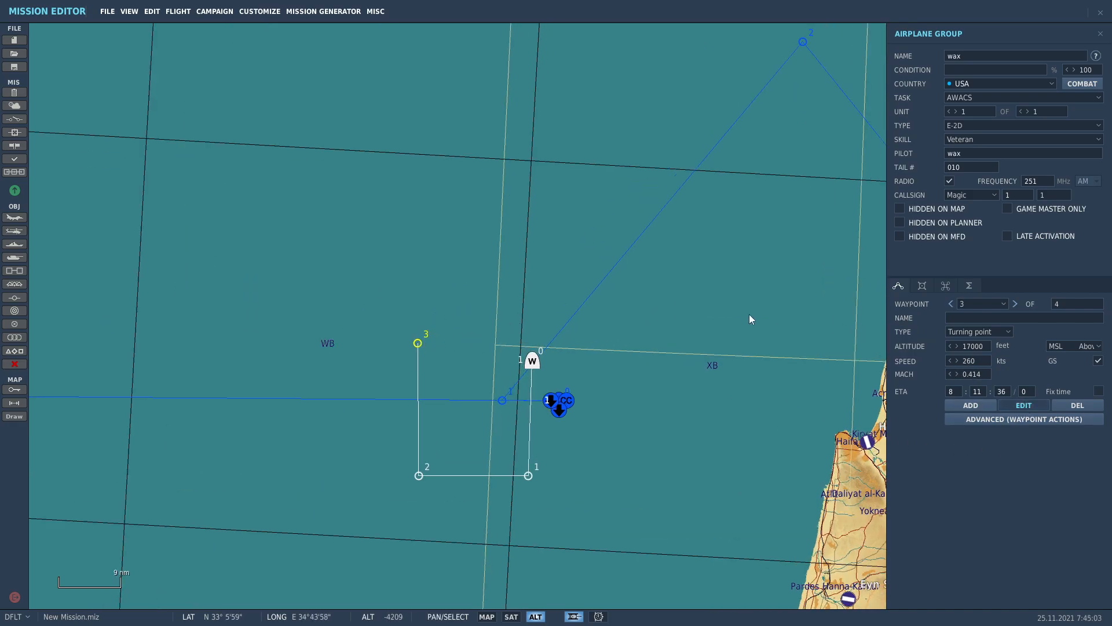
{"action": "left_click_drag", "start_coordinate": [418, 475], "coordinate": [258, 502]}
{"action": "left_click_drag", "start_coordinate": [528, 477], "coordinate": [522, 503]}
{"action": "left_click_drag", "start_coordinate": [417, 343], "coordinate": [258, 244]}
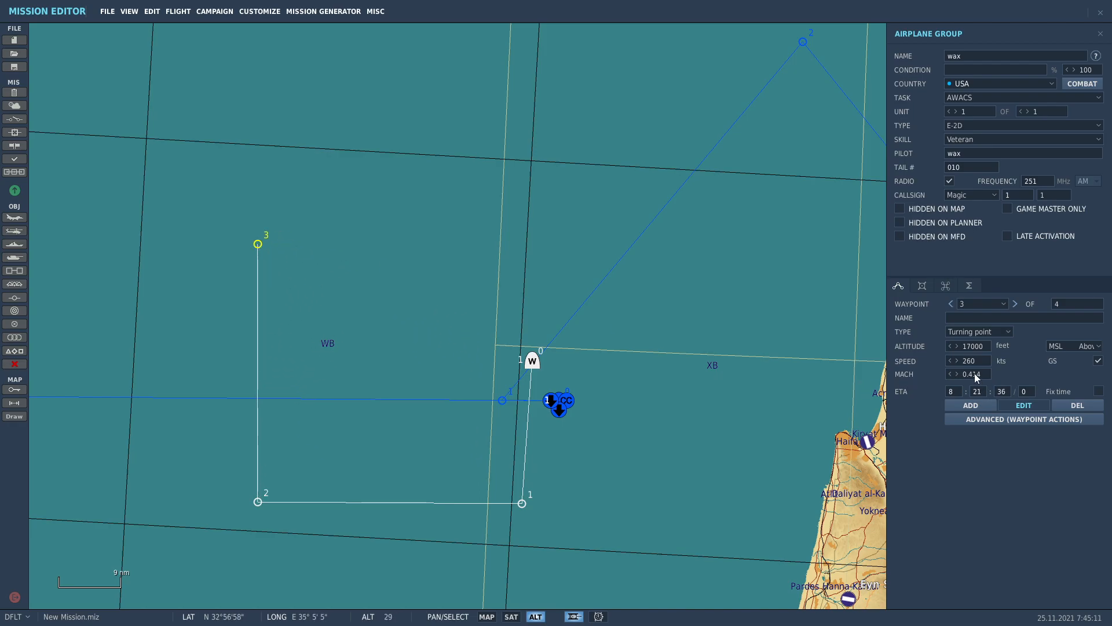
Close the first orbit with waypoint 4 north of the AWACS and add a second loop with waypoints 5 to 8.
{"action": "left_click", "coordinate": [971, 405]}
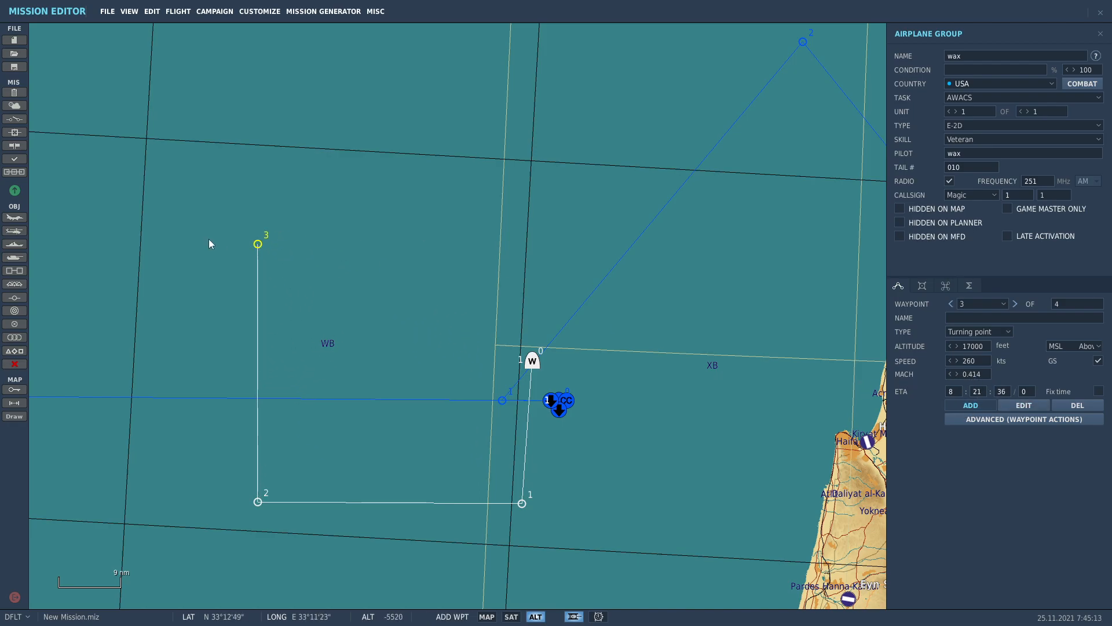
{"action": "left_click", "coordinate": [532, 240]}
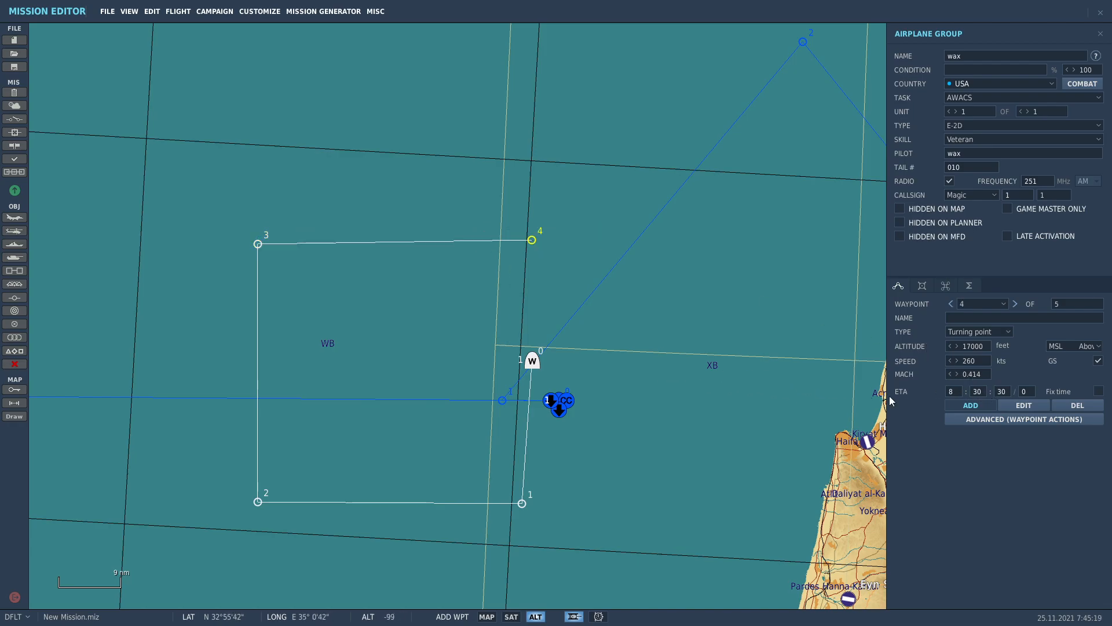
{"action": "left_click", "coordinate": [460, 524]}
{"action": "left_click", "coordinate": [203, 527]}
{"action": "left_click", "coordinate": [174, 246]}
{"action": "left_click", "coordinate": [410, 257]}
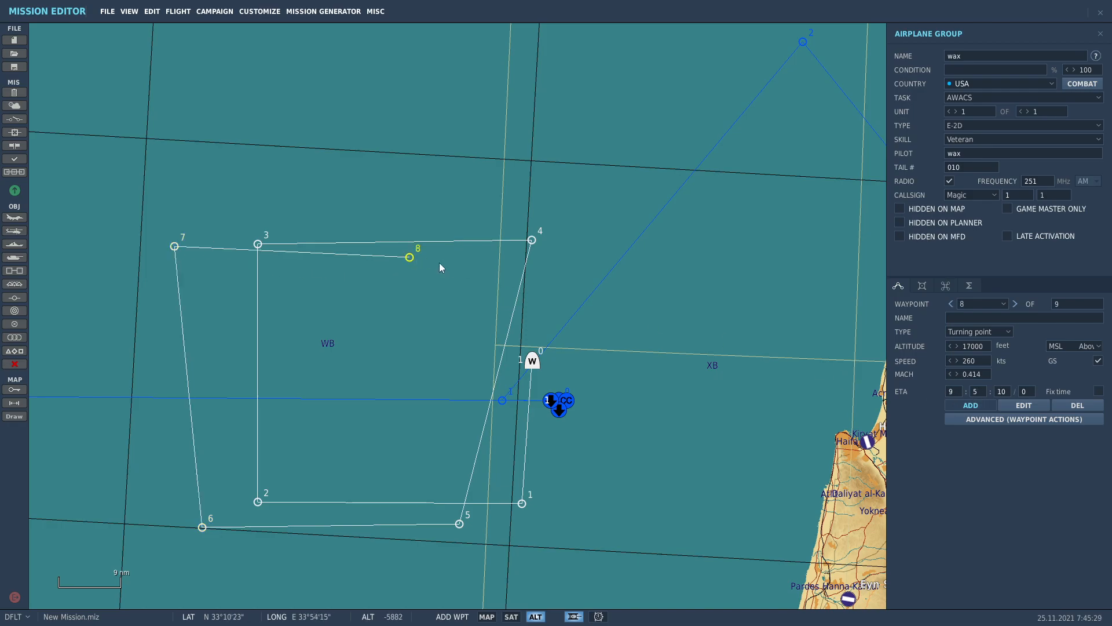
Extend the AWACS route with waypoints 9 to 14, repeating the box-shaped orbit and ending in its south-west.
{"action": "scroll", "coordinate": [417, 330], "scroll_direction": "down", "scroll_amount": 2}
{"action": "left_click", "coordinate": [390, 469]}
{"action": "left_click", "coordinate": [216, 468]}
{"action": "left_click", "coordinate": [206, 263]}
{"action": "left_click", "coordinate": [387, 274]}
{"action": "left_click", "coordinate": [364, 472]}
{"action": "left_click", "coordinate": [151, 471]}
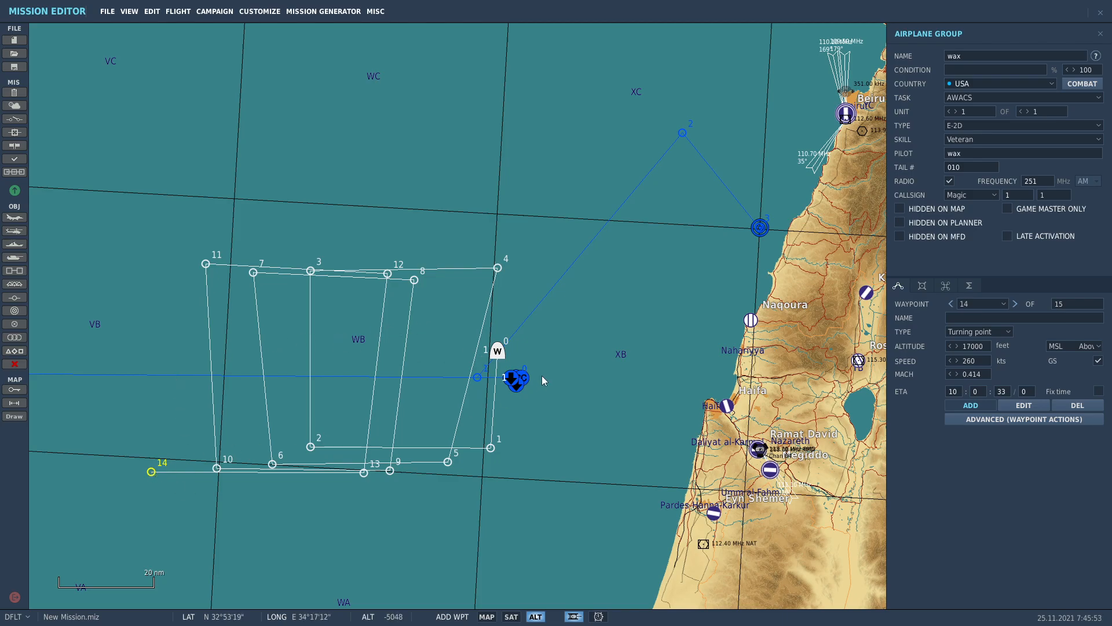
Add waypoint 15 on the carrier, set its type to LandingReFuAr and its time to 5 minutes.
{"action": "scroll", "coordinate": [520, 378], "scroll_direction": "up", "scroll_amount": 5}
{"action": "scroll", "coordinate": [489, 380], "scroll_direction": "up", "scroll_amount": 2}
{"action": "left_click", "coordinate": [490, 383]}
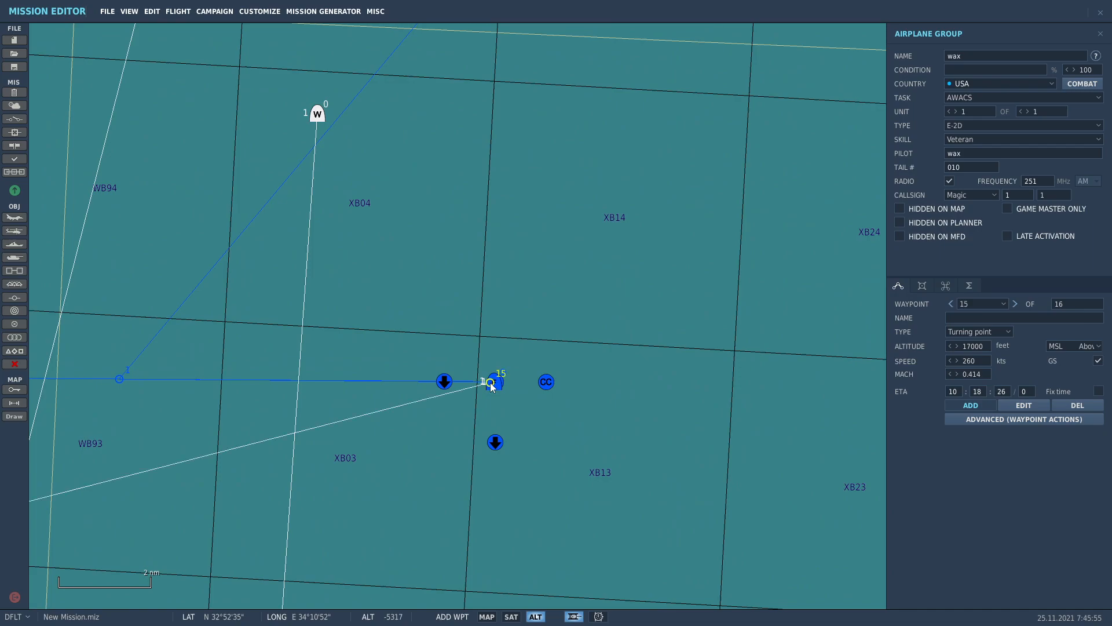
{"action": "left_click", "coordinate": [982, 333]}
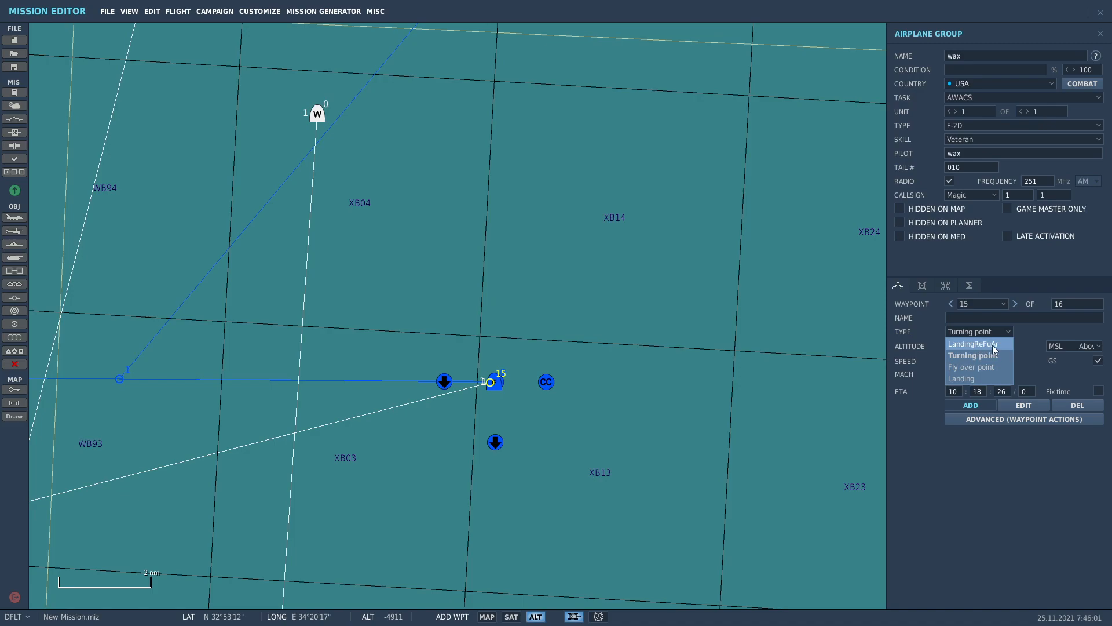
{"action": "left_click", "coordinate": [992, 345]}
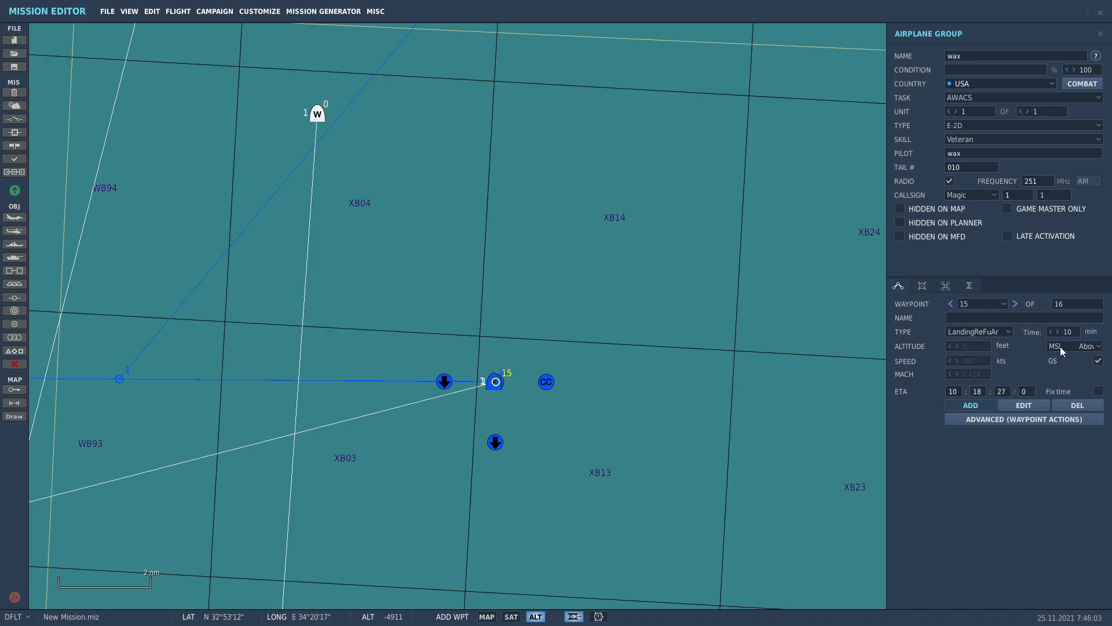
{"action": "left_click_drag", "start_coordinate": [1073, 332], "coordinate": [1022, 332]}
{"action": "type", "text": "5"}
Add waypoint 16 west of the carrier at 15000 feet and waypoint 17 just north of it.
{"action": "scroll", "coordinate": [539, 383], "scroll_direction": "down", "scroll_amount": 3}
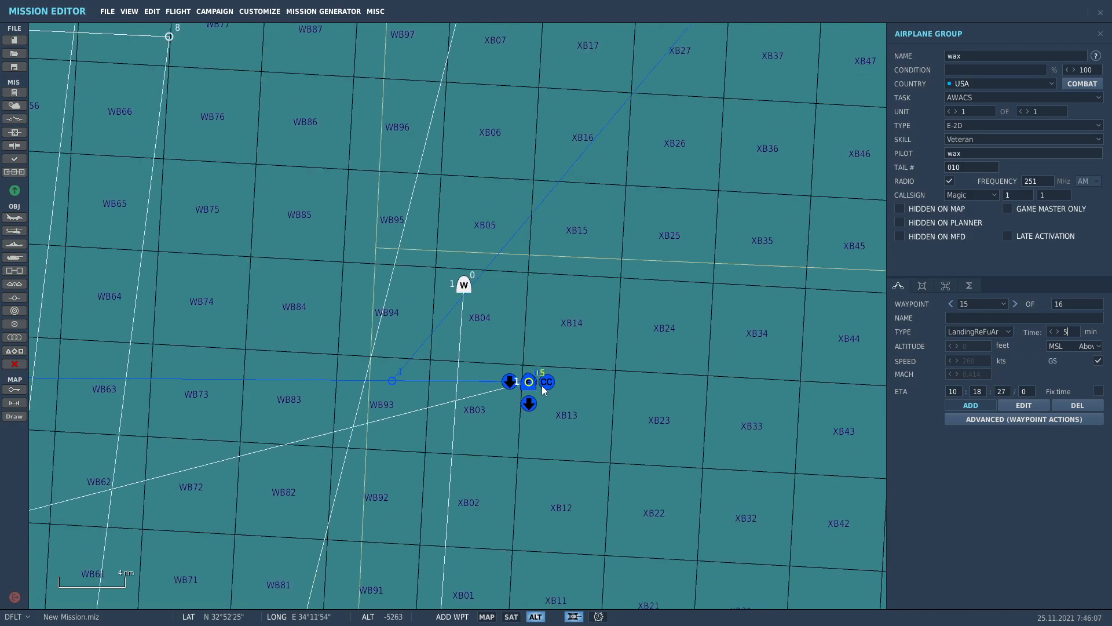
{"action": "scroll", "coordinate": [521, 383], "scroll_direction": "down", "scroll_amount": 3}
{"action": "left_click", "coordinate": [317, 433]}
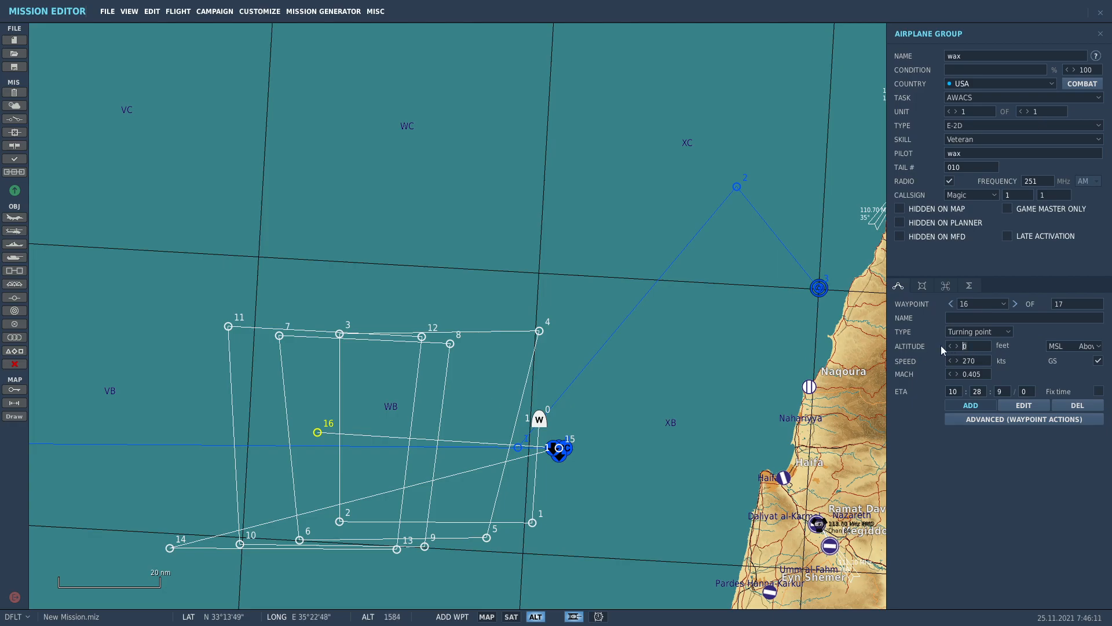
{"action": "type", "text": "15000"}
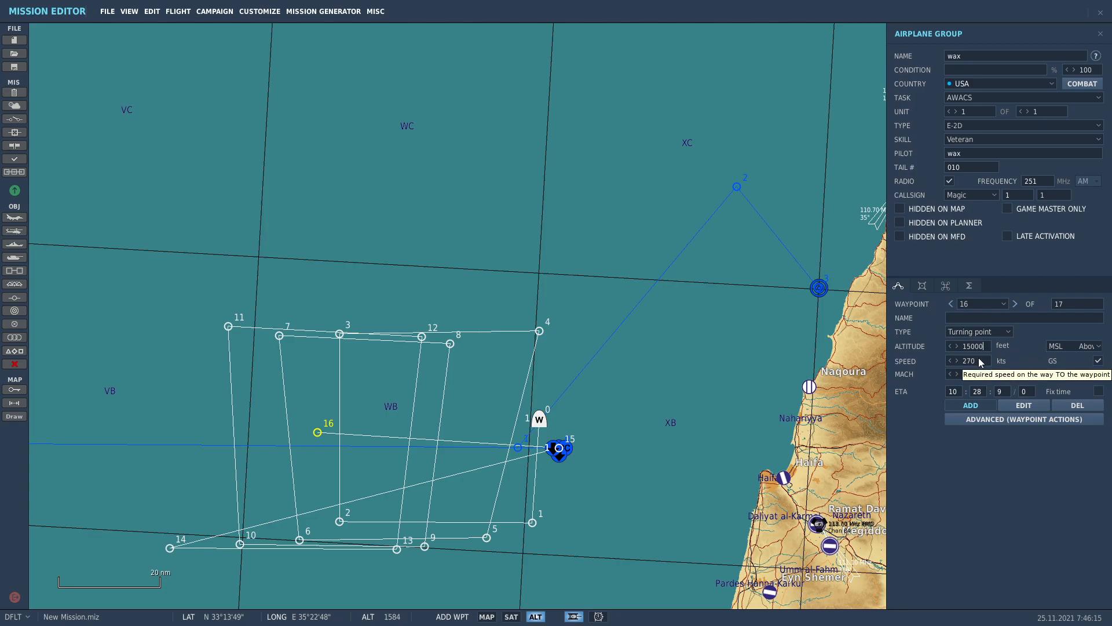
{"action": "left_click", "coordinate": [980, 366]}
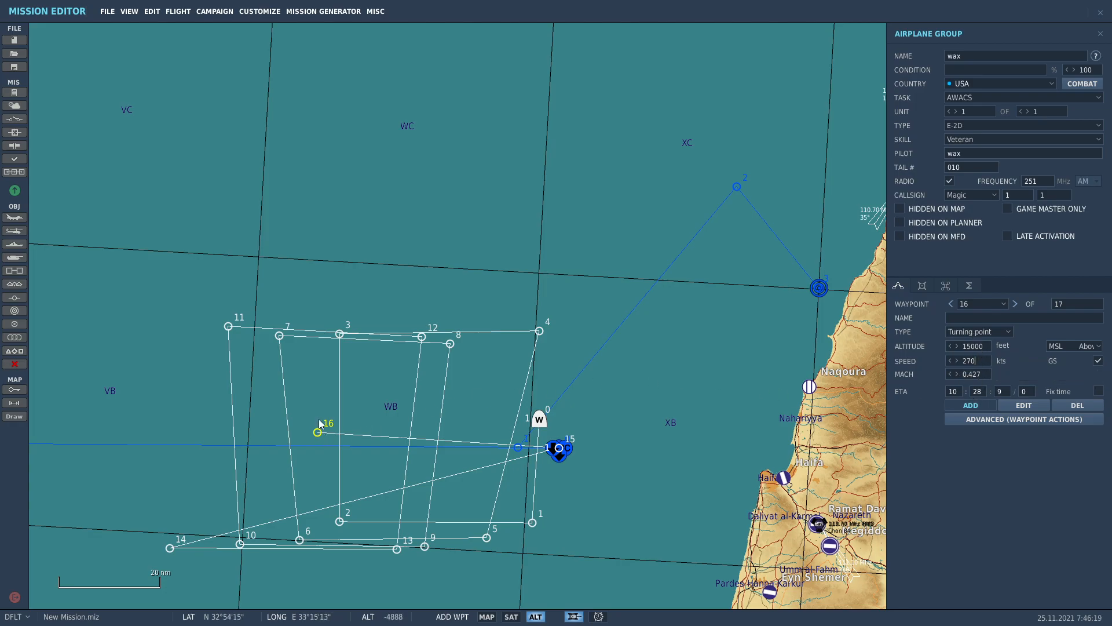
{"action": "left_click", "coordinate": [318, 370]}
{"action": "left_click", "coordinate": [979, 420]}
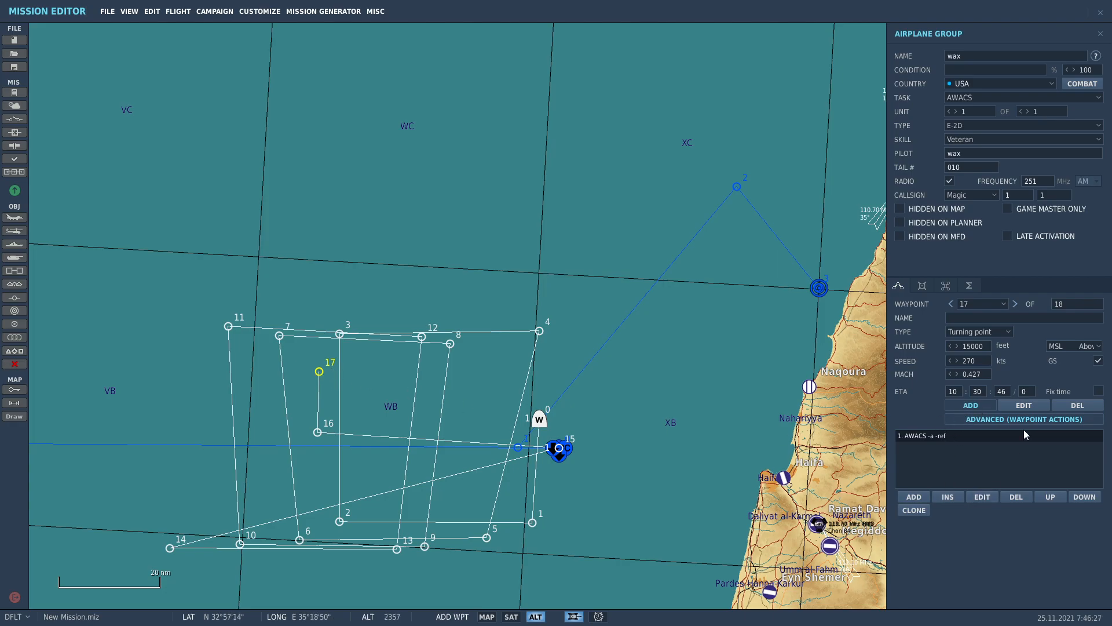
{"action": "left_click", "coordinate": [1003, 421]}
{"action": "left_click", "coordinate": [1022, 405]}
{"action": "left_click", "coordinate": [464, 396]}
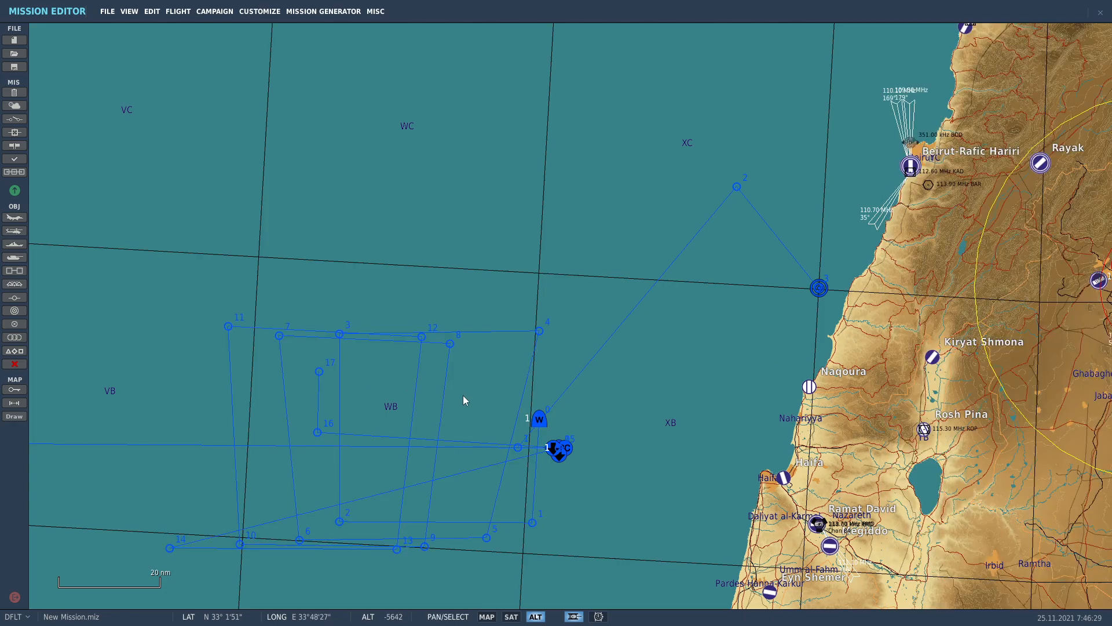
Open the advanced actions of AWACS waypoint 17 and add a new action of type Perform Command.
{"action": "left_click", "coordinate": [318, 370]}
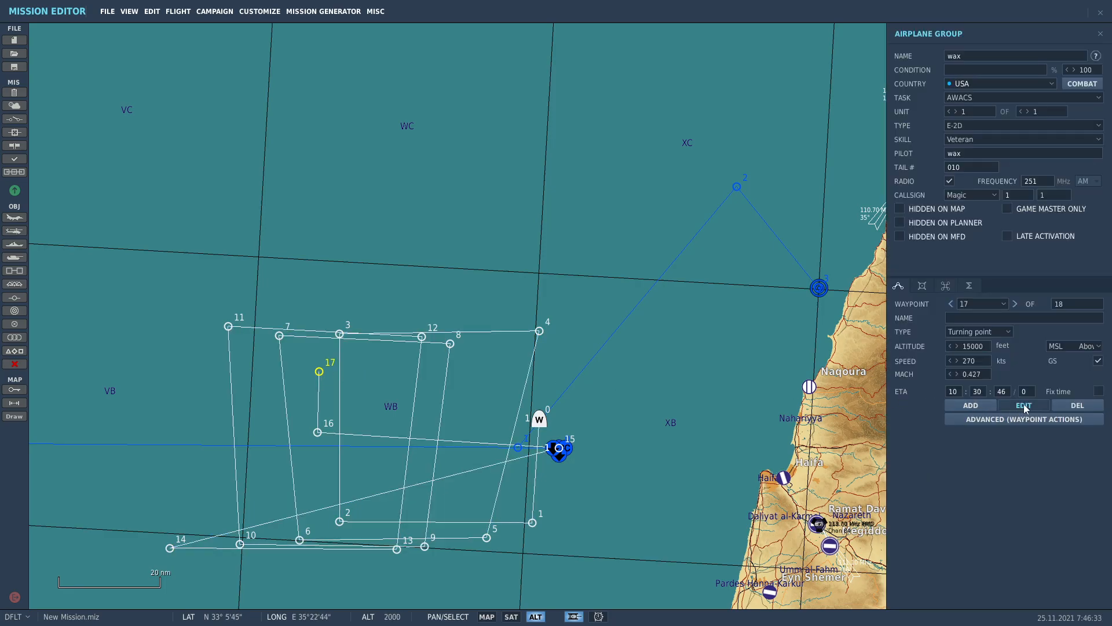
{"action": "left_click", "coordinate": [1007, 422]}
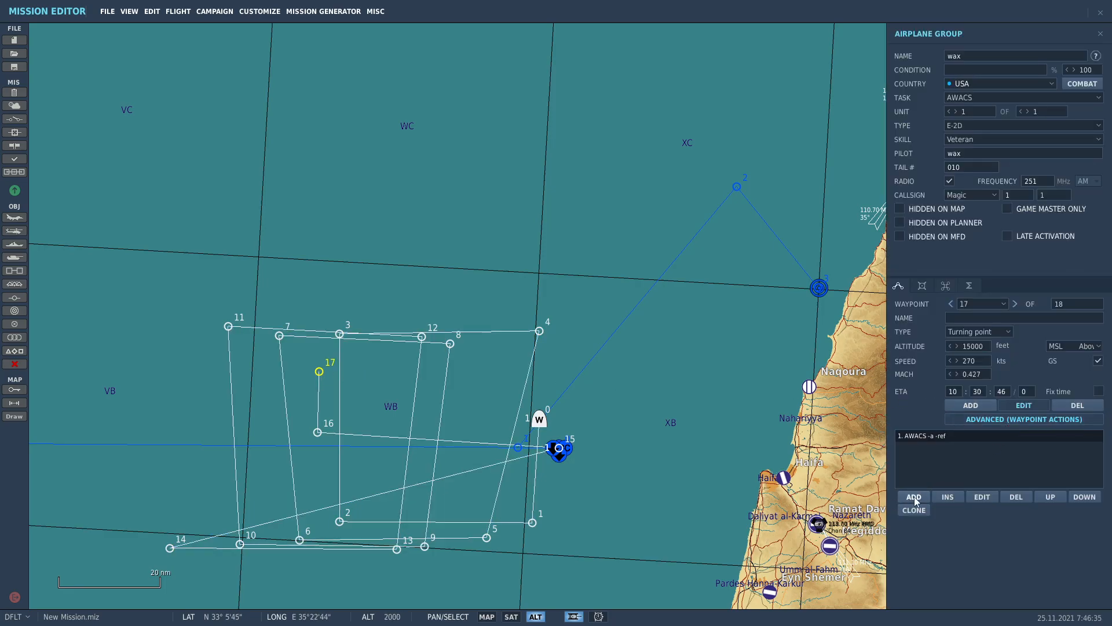
{"action": "left_click", "coordinate": [914, 497]}
{"action": "left_click", "coordinate": [760, 275]}
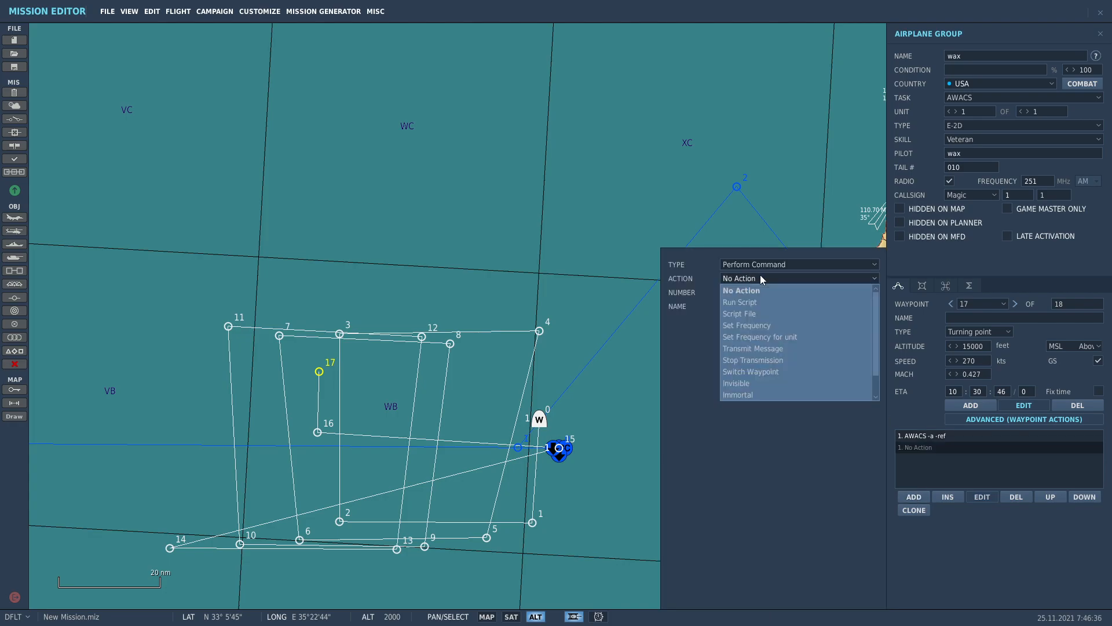
{"action": "left_click", "coordinate": [756, 263]}
{"action": "left_click", "coordinate": [759, 297]}
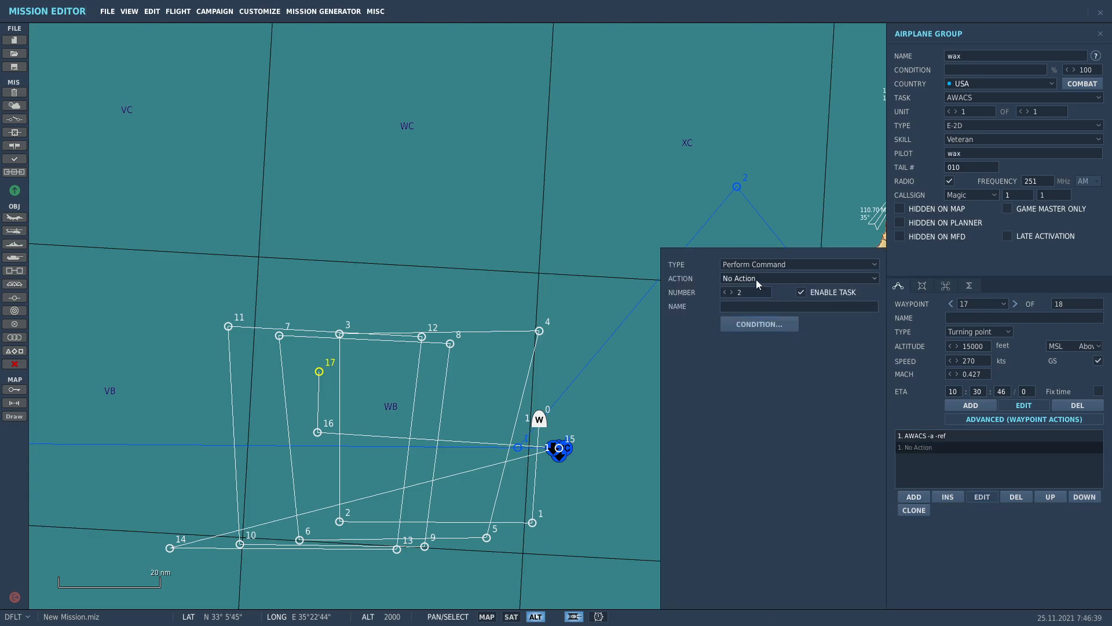
Set the waypoint 17 command to Switch Waypoint with waypoint 0 as the target and close the action settings.
{"action": "left_click", "coordinate": [756, 280]}
{"action": "left_click", "coordinate": [770, 377]}
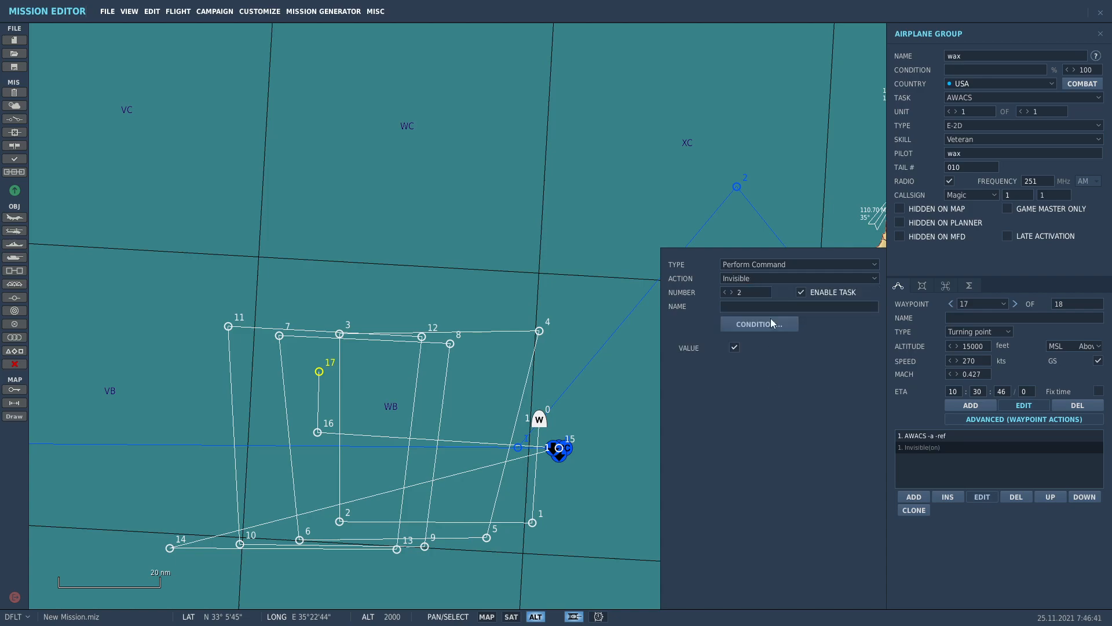
{"action": "left_click", "coordinate": [750, 279]}
{"action": "left_click", "coordinate": [760, 367]}
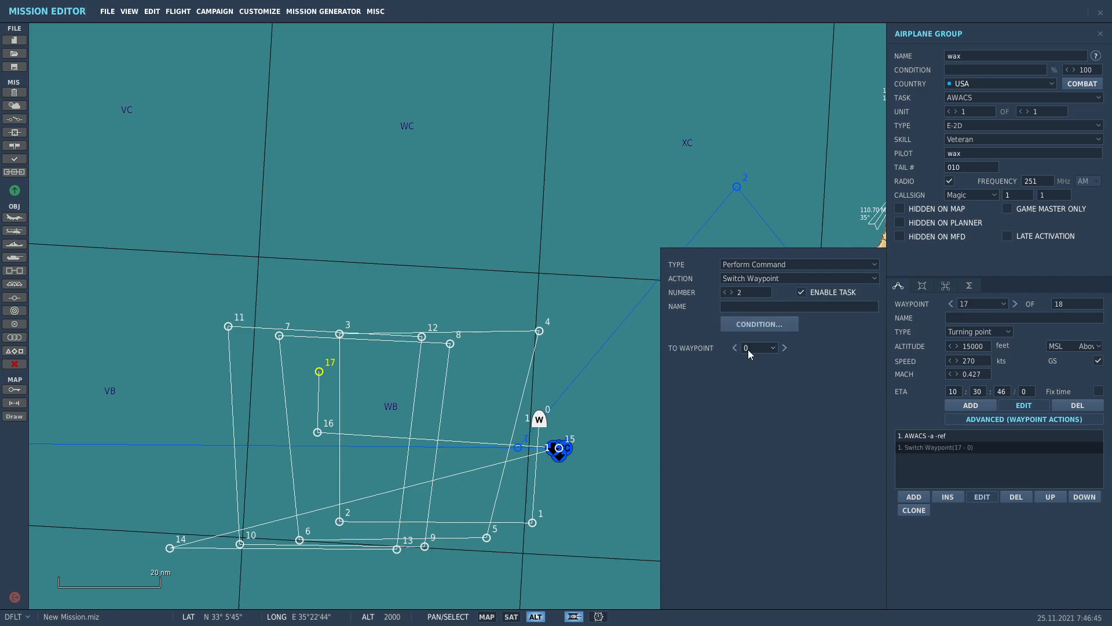
{"action": "left_click", "coordinate": [994, 497]}
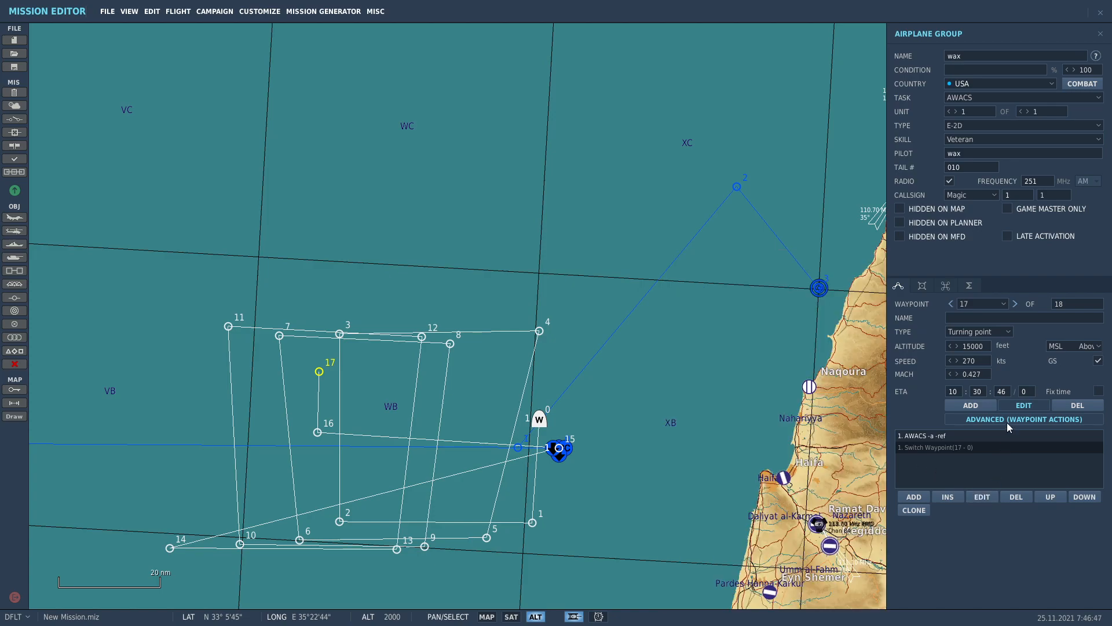
{"action": "left_click", "coordinate": [687, 366]}
Review the AWACS route from its start point to waypoint 16 and shift waypoint 17 slightly north.
{"action": "left_click", "coordinate": [540, 420]}
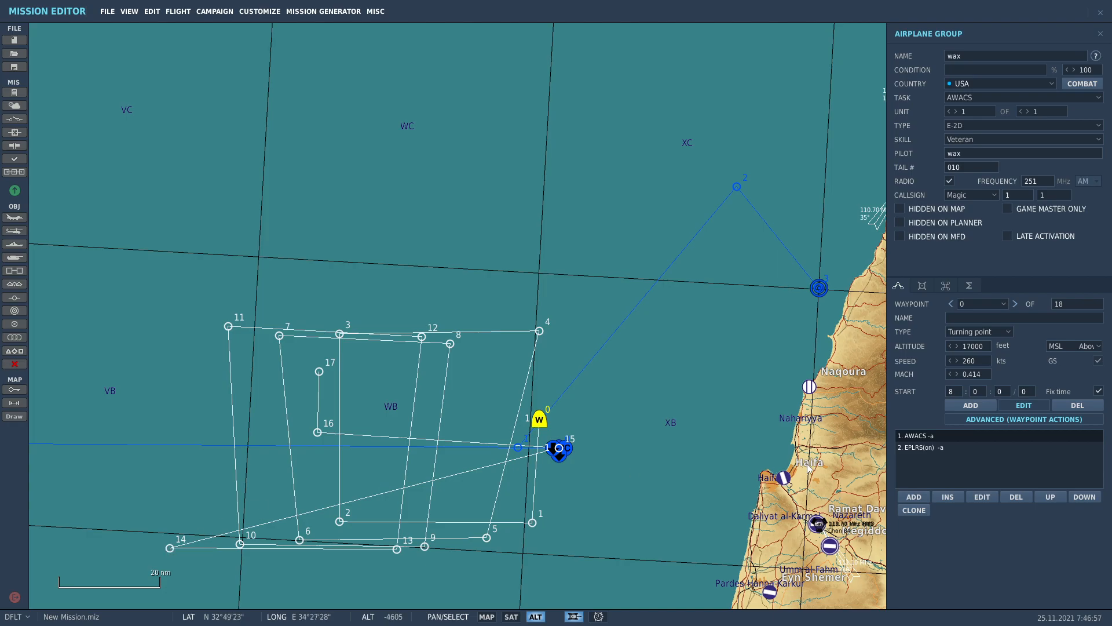
{"action": "right_click_drag", "start_coordinate": [372, 463], "coordinate": [429, 420]}
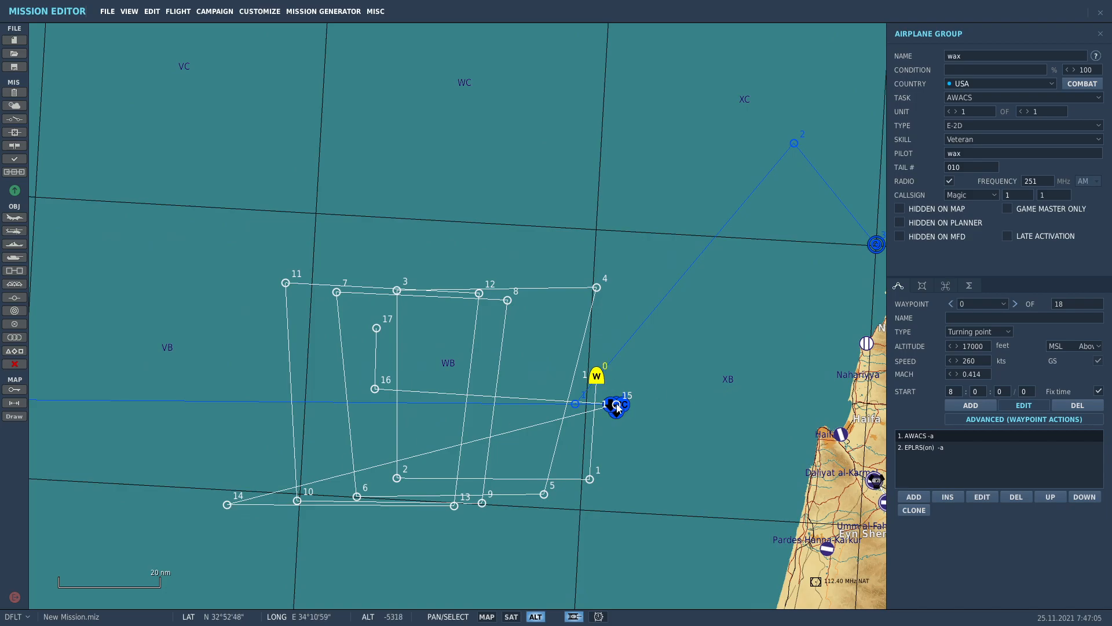
{"action": "right_click_drag", "start_coordinate": [616, 405], "coordinate": [374, 387]}
{"action": "left_click", "coordinate": [374, 387]}
{"action": "left_click_drag", "start_coordinate": [376, 332], "coordinate": [377, 327]}
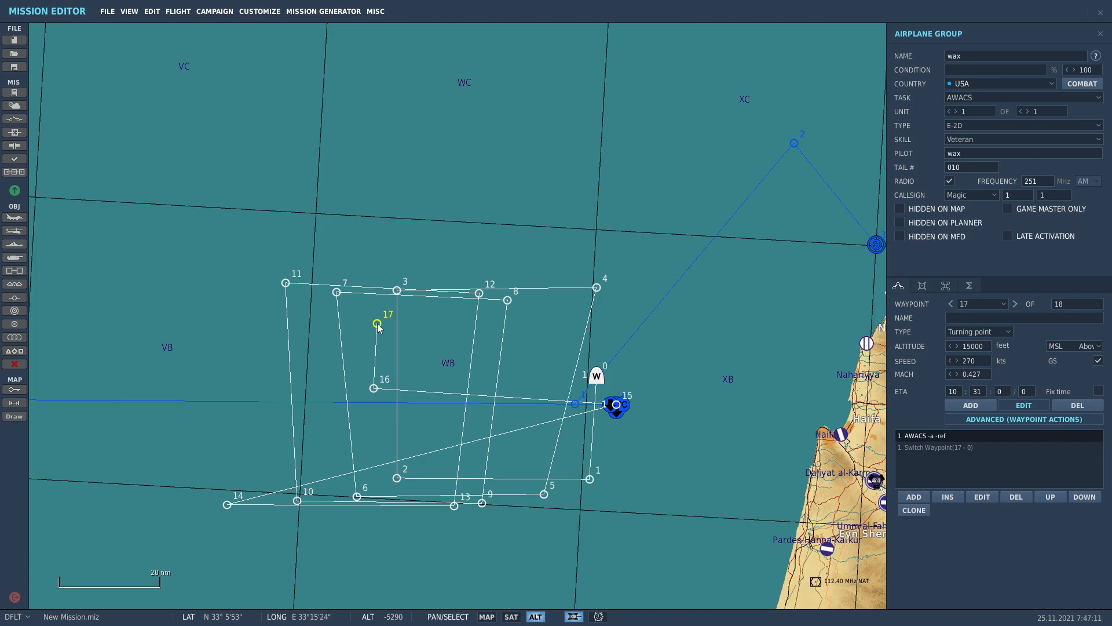
{"action": "left_click", "coordinate": [950, 451]}
Move AWACS waypoint 4 south-west until it sits directly north of waypoint 5 and deselect the group.
{"action": "scroll", "coordinate": [592, 287], "scroll_direction": "down", "scroll_amount": 1}
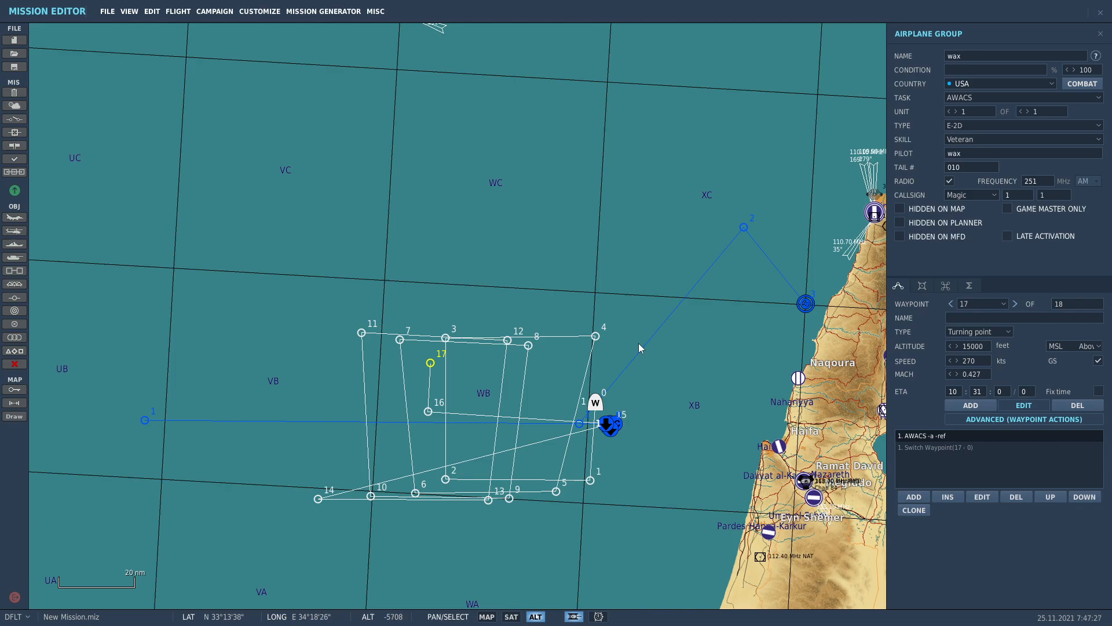
{"action": "left_click", "coordinate": [618, 346]}
{"action": "left_click_drag", "start_coordinate": [597, 336], "coordinate": [557, 351]}
{"action": "left_click", "coordinate": [650, 355]}
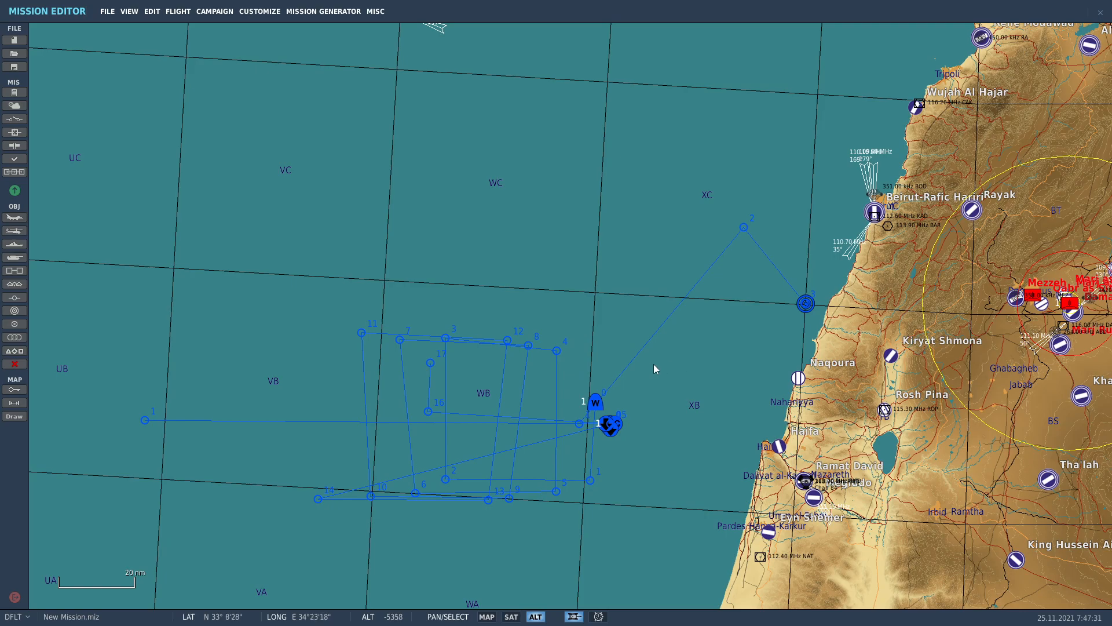
Place a trigger zone north-west of Damascus and set its zone type to Quad-point.
{"action": "left_click_drag", "start_coordinate": [666, 360], "coordinate": [660, 360]}
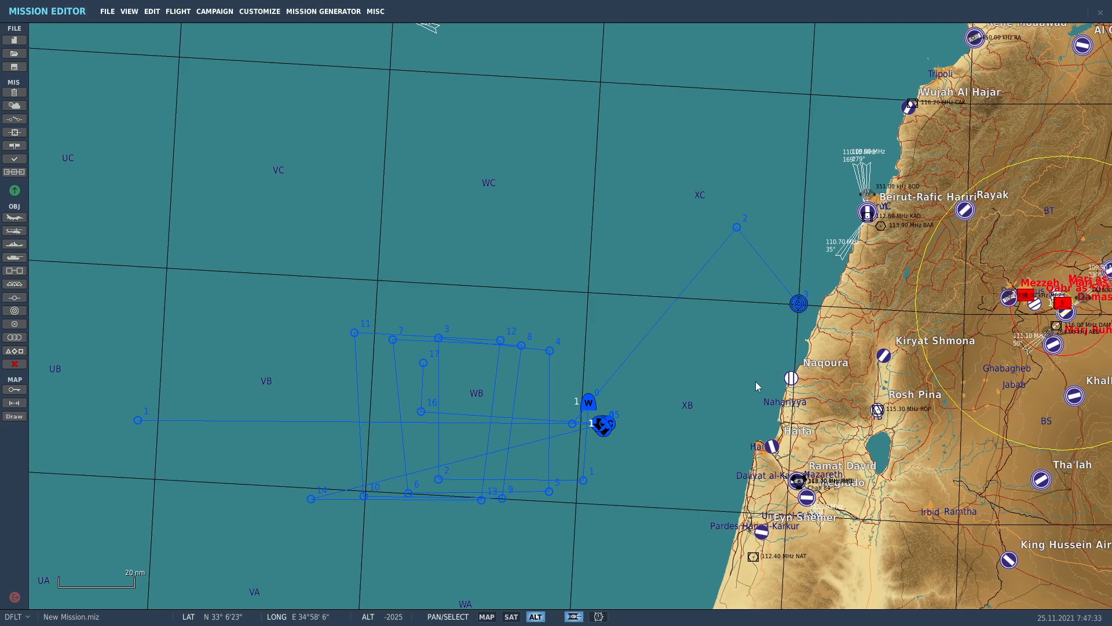
{"action": "scroll", "coordinate": [642, 441], "scroll_direction": "up", "scroll_amount": 1}
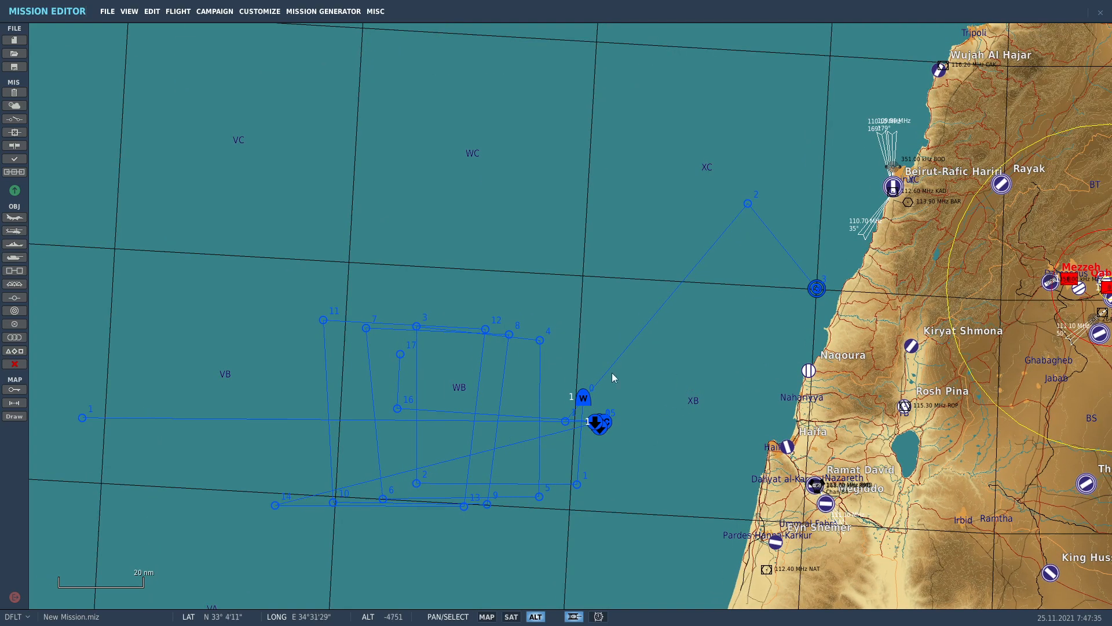
{"action": "left_click_drag", "start_coordinate": [641, 373], "coordinate": [459, 368]}
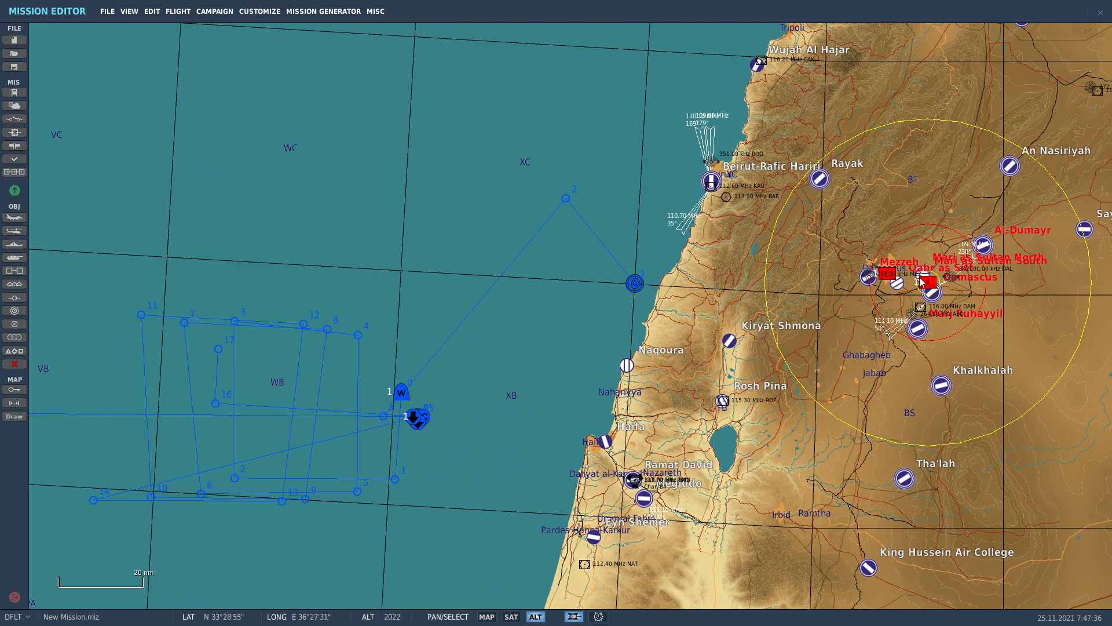
{"action": "left_click_drag", "start_coordinate": [907, 214], "coordinate": [699, 209]}
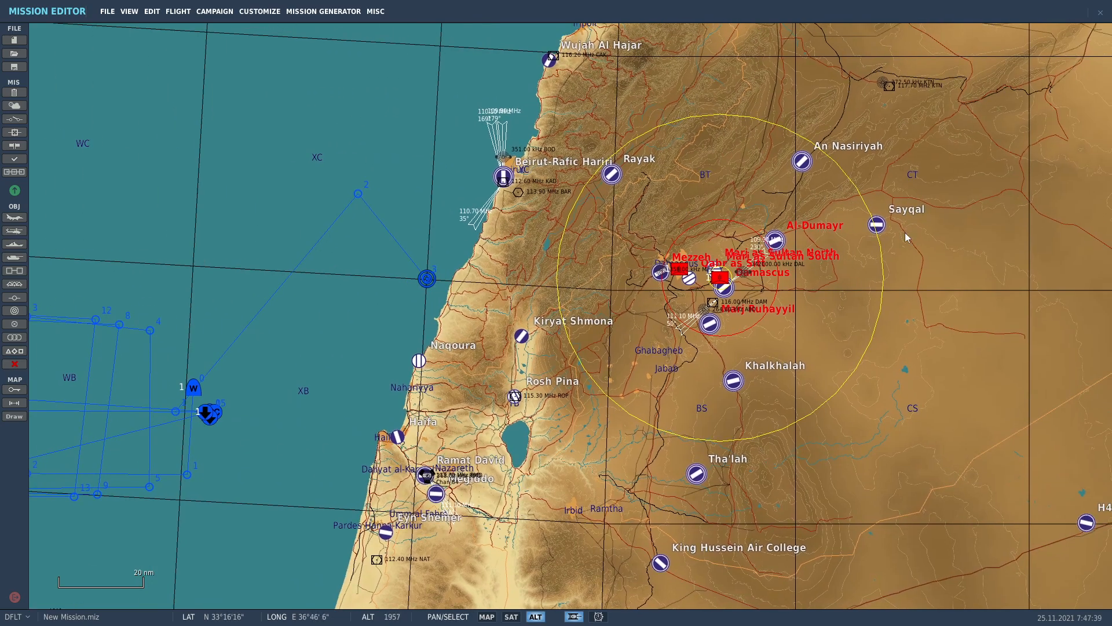
{"action": "scroll", "coordinate": [771, 251], "scroll_direction": "up", "scroll_amount": 4}
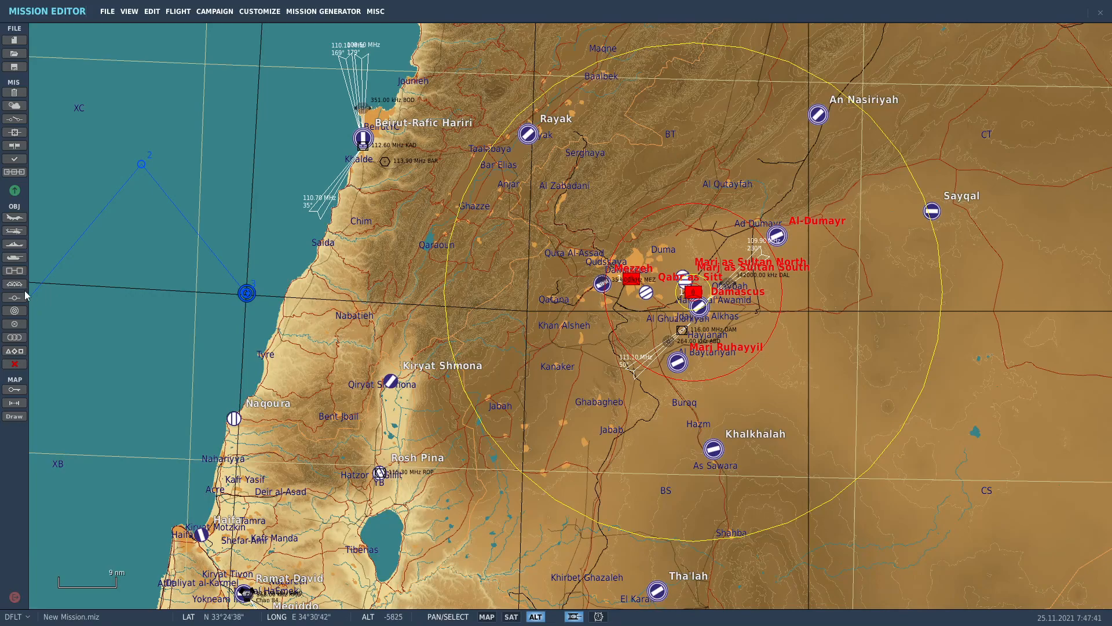
{"action": "left_click", "coordinate": [11, 326]}
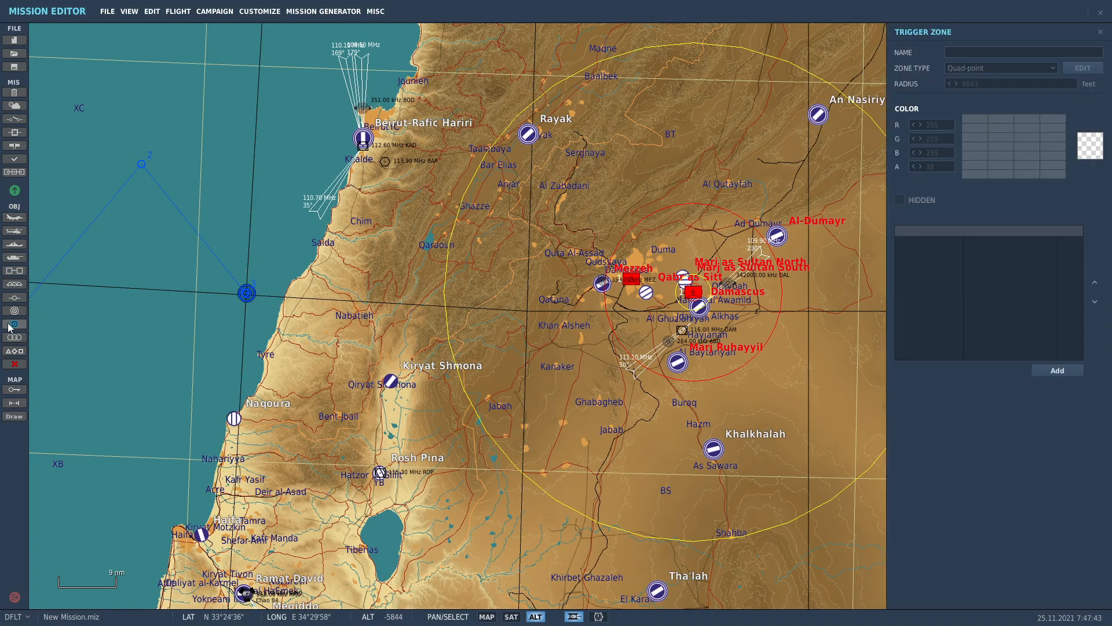
{"action": "left_click", "coordinate": [610, 226]}
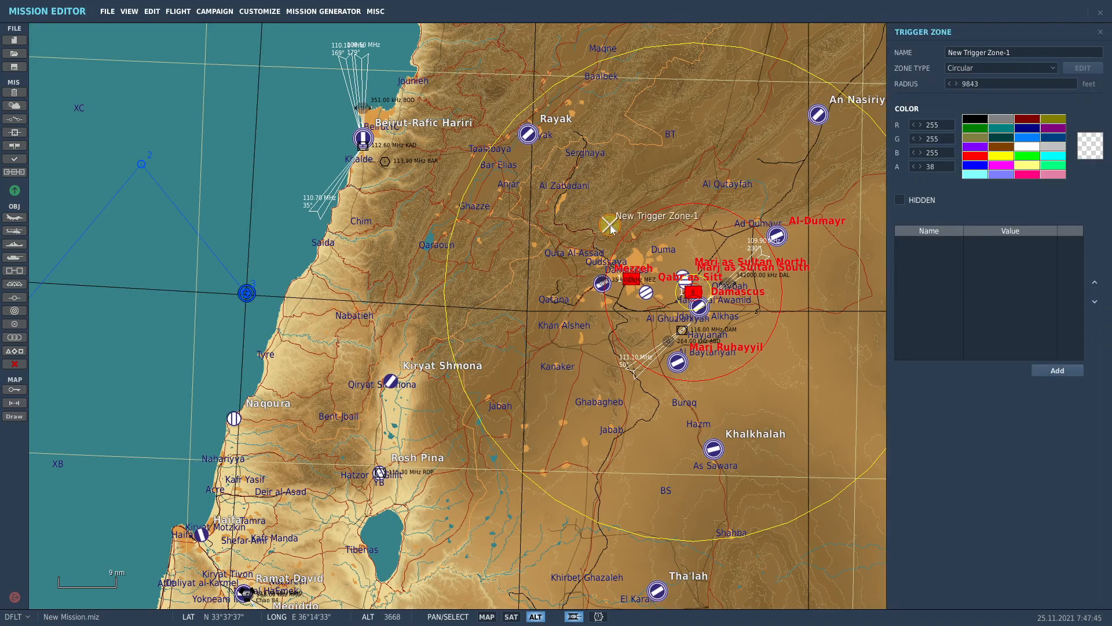
{"action": "left_click", "coordinate": [996, 70]}
{"action": "left_click", "coordinate": [980, 92]}
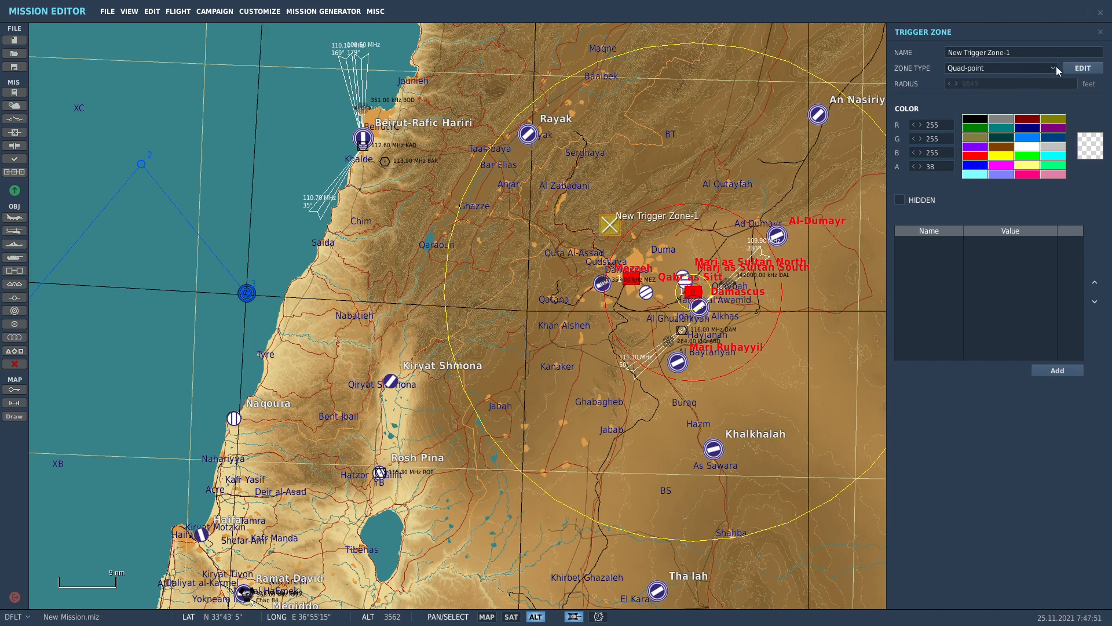
Edit the zone's corners, stretching the south-west one to the coast at Naqoura and the north-west one to Wujah Al Hajar.
{"action": "left_click", "coordinate": [1081, 68]}
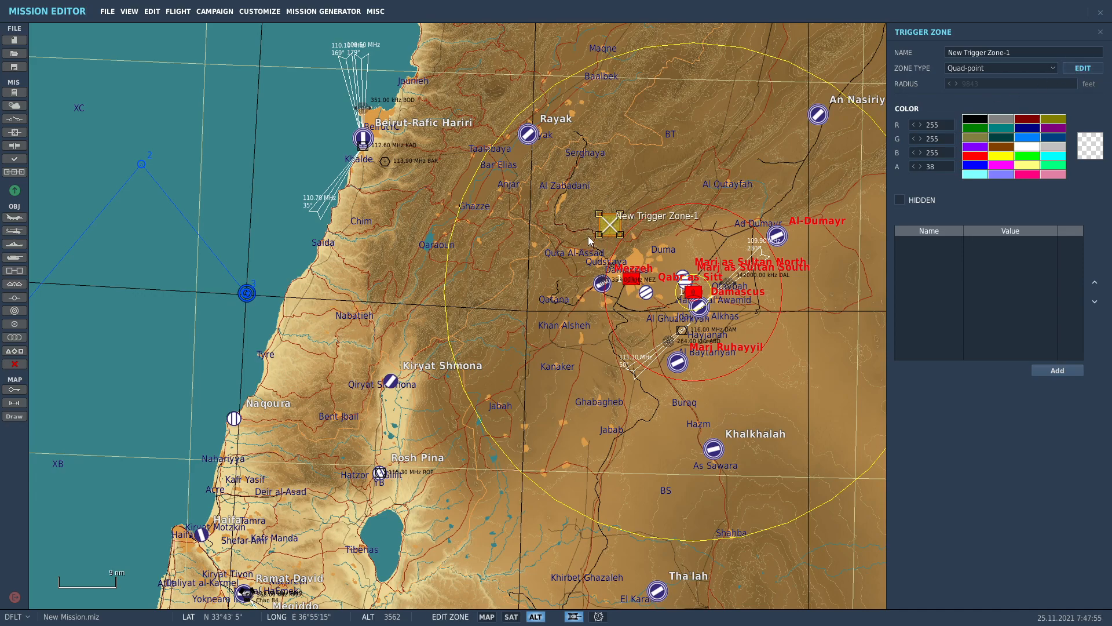
{"action": "scroll", "coordinate": [573, 274], "scroll_direction": "up", "scroll_amount": 1}
{"action": "left_click_drag", "start_coordinate": [599, 235], "coordinate": [568, 282]}
{"action": "scroll", "coordinate": [567, 282], "scroll_direction": "down", "scroll_amount": 4}
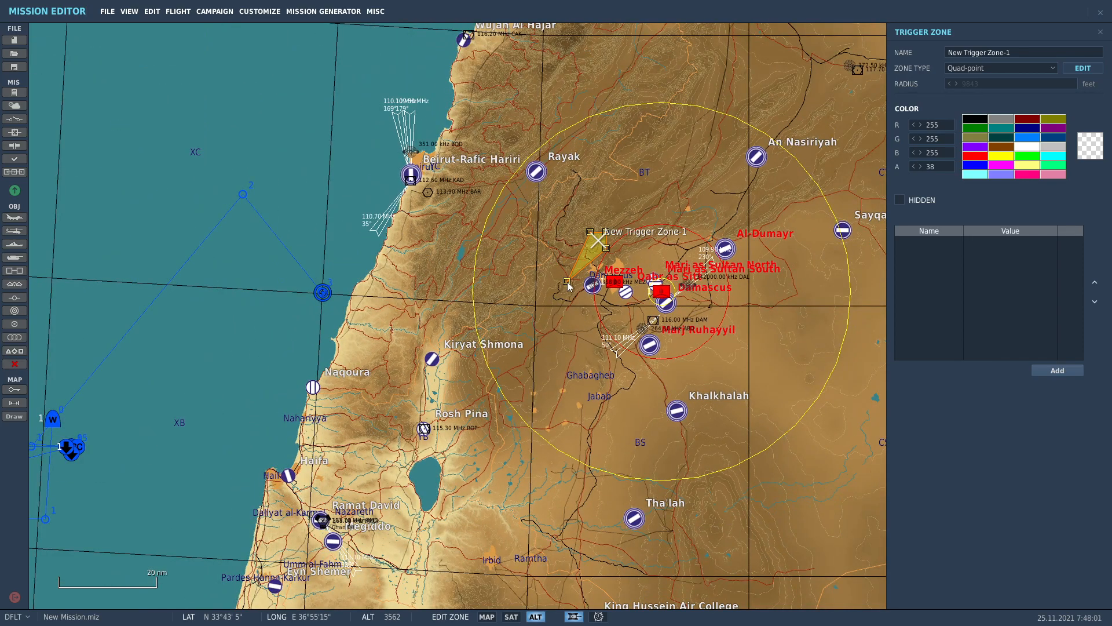
{"action": "left_click_drag", "start_coordinate": [567, 283], "coordinate": [320, 373]}
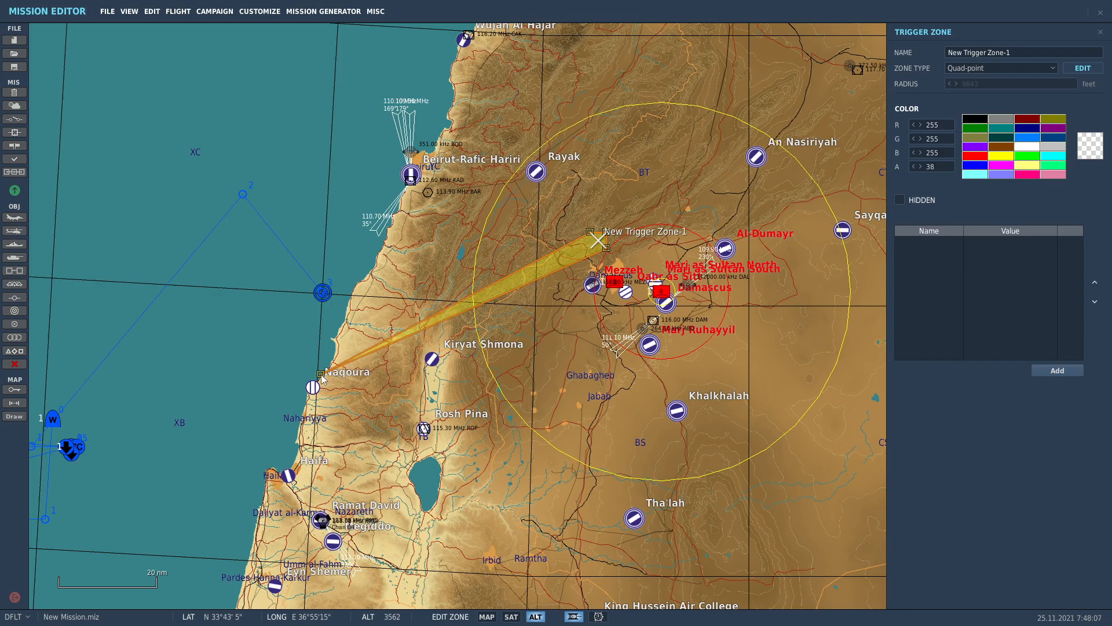
{"action": "left_click_drag", "start_coordinate": [589, 234], "coordinate": [464, 34]}
{"action": "right_click_drag", "start_coordinate": [464, 34], "coordinate": [439, 173]}
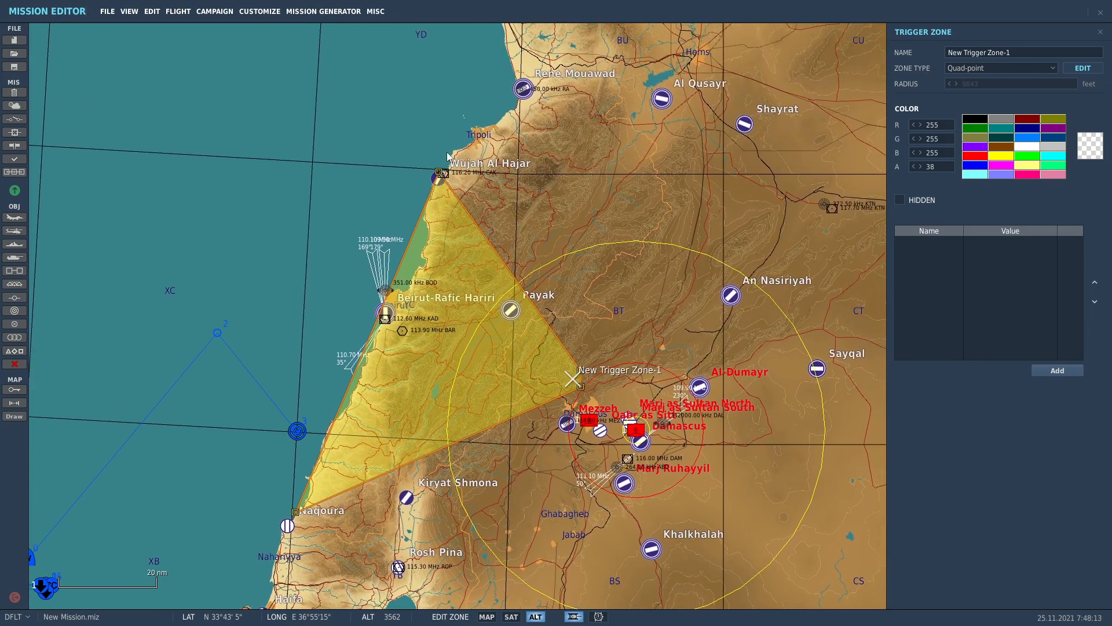
Extend the zone's south-west corner down to Haifa and its south-east corner to just east of King Hussein Air College.
{"action": "scroll", "coordinate": [574, 259], "scroll_direction": "down", "scroll_amount": 1}
{"action": "right_click_drag", "start_coordinate": [575, 259], "coordinate": [624, 134]}
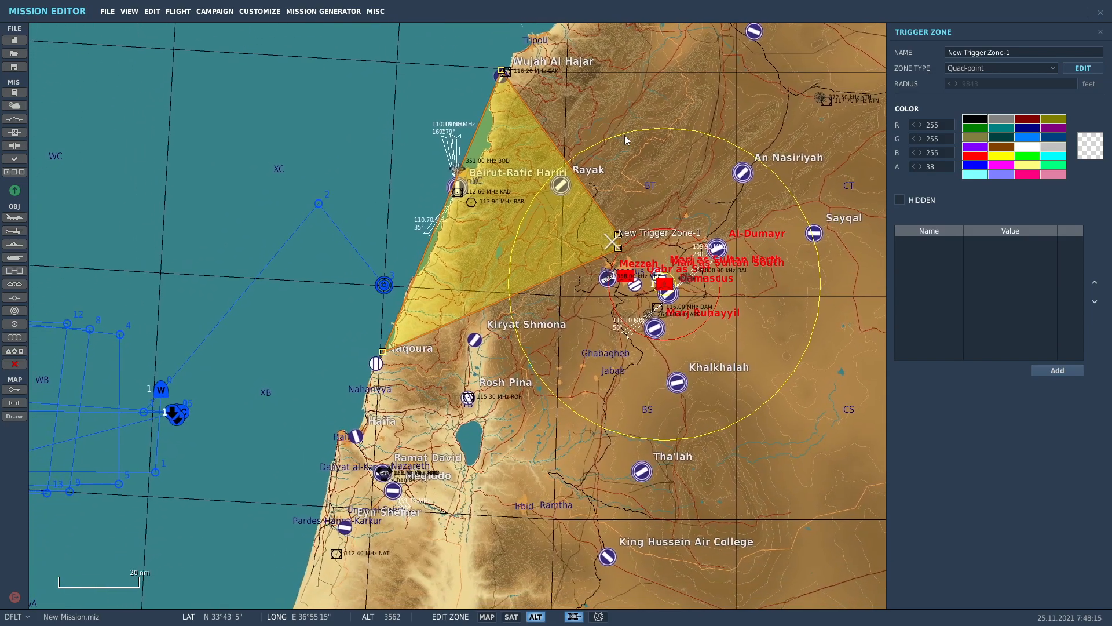
{"action": "left_click_drag", "start_coordinate": [390, 356], "coordinate": [344, 442]}
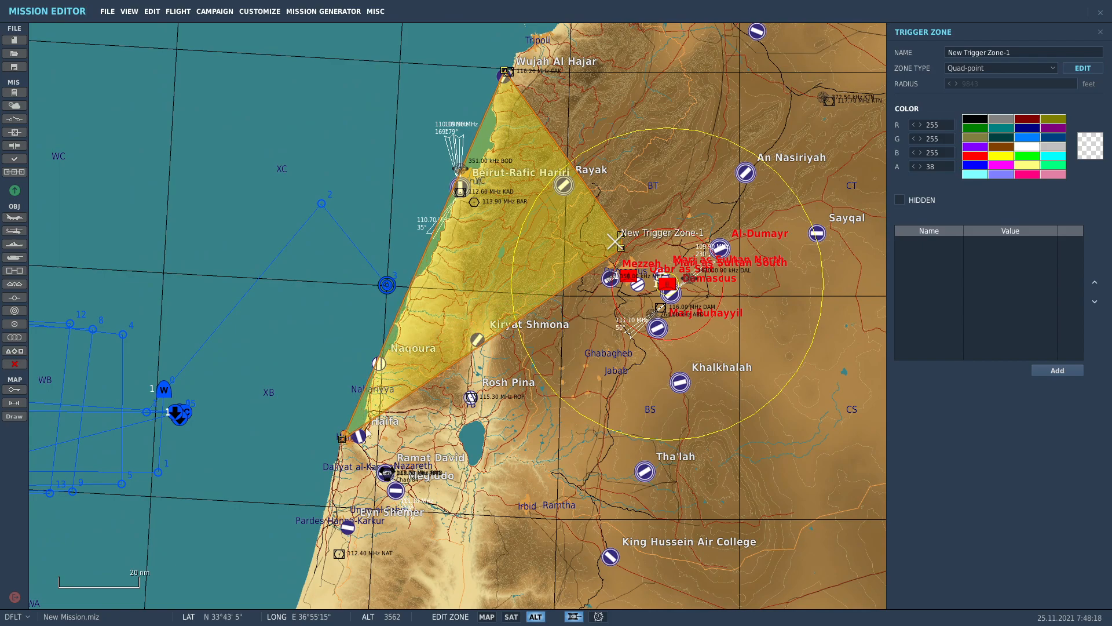
{"action": "left_click_drag", "start_coordinate": [621, 251], "coordinate": [655, 581]}
{"action": "scroll", "coordinate": [613, 502], "scroll_direction": "down", "scroll_amount": 1}
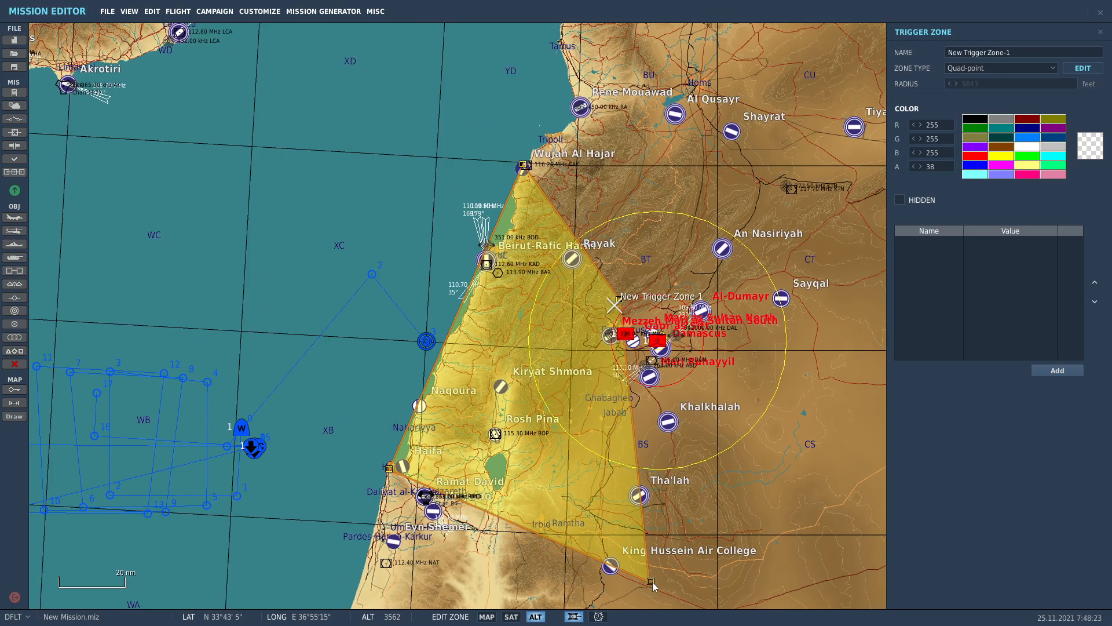
Stretch the zone's north-east corner eastward past Sayqal to just south of Palmyra.
{"action": "left_click_drag", "start_coordinate": [620, 298], "coordinate": [789, 174]}
{"action": "right_click_drag", "start_coordinate": [789, 175], "coordinate": [549, 82]}
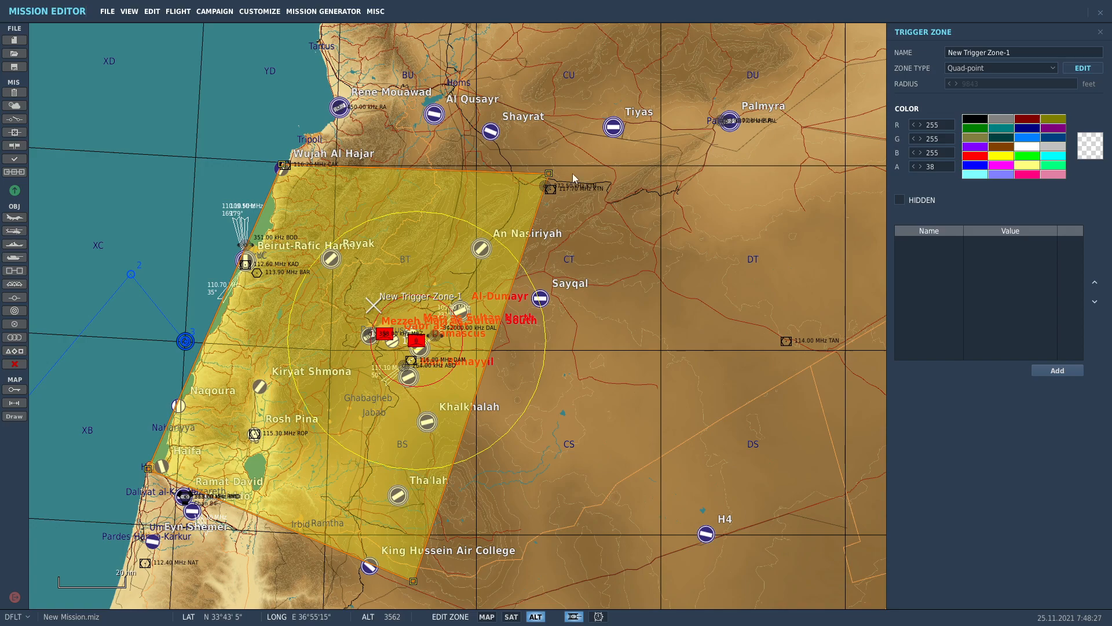
{"action": "left_click_drag", "start_coordinate": [550, 172], "coordinate": [720, 172]}
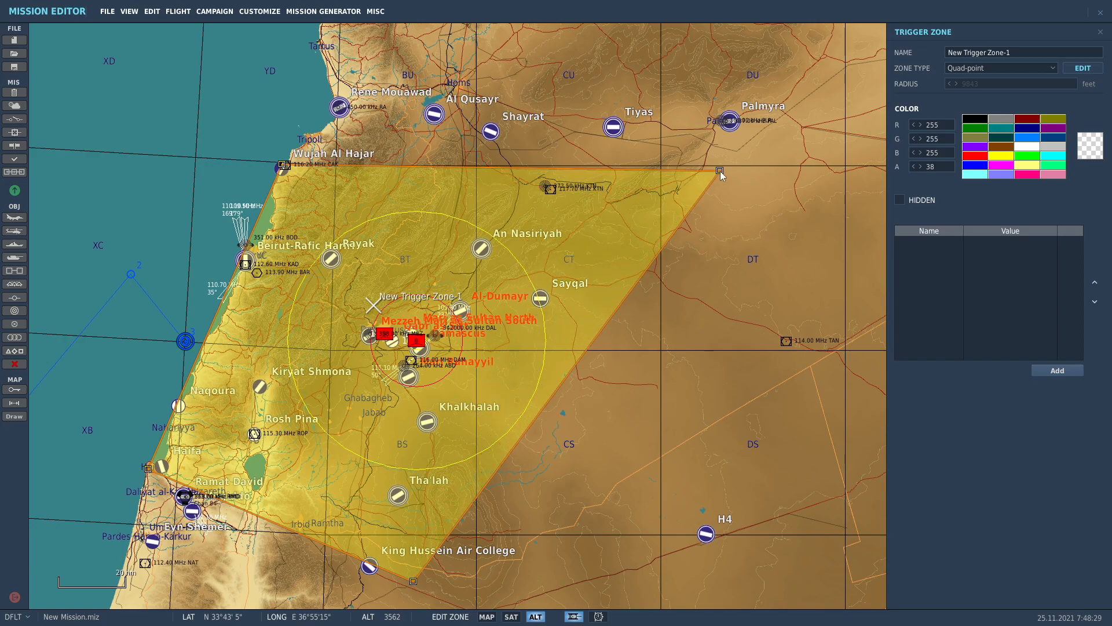
Push the zone's south-east corner farther south-east of King Hussein Air College and finish editing the zone's shape.
{"action": "right_click_drag", "start_coordinate": [416, 581], "coordinate": [553, 579]}
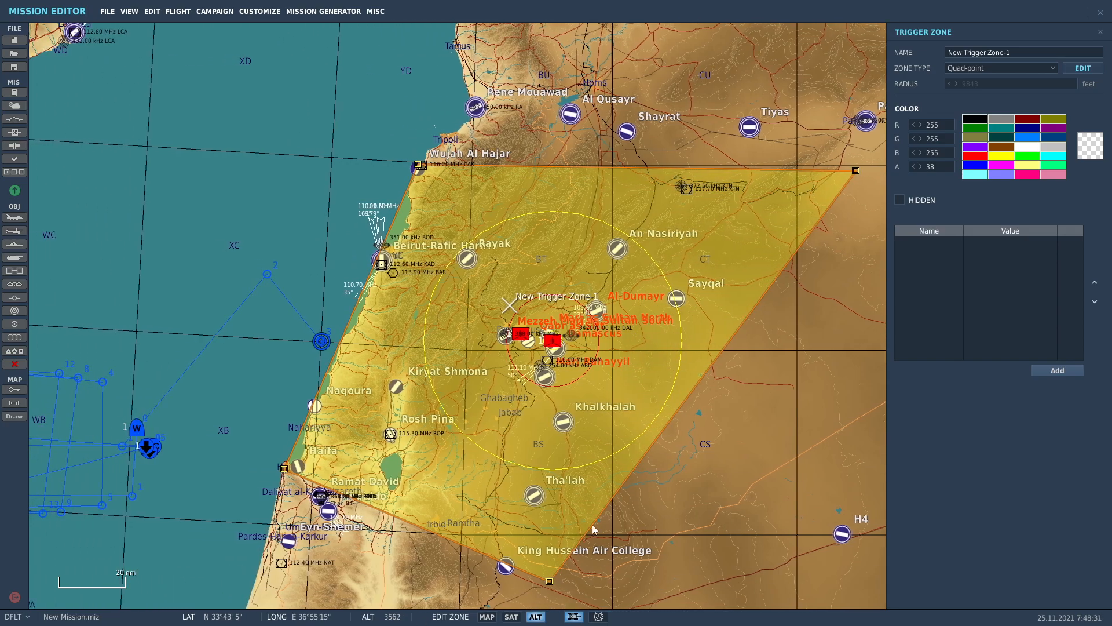
{"action": "scroll", "coordinate": [653, 544], "scroll_direction": "up", "scroll_amount": 4}
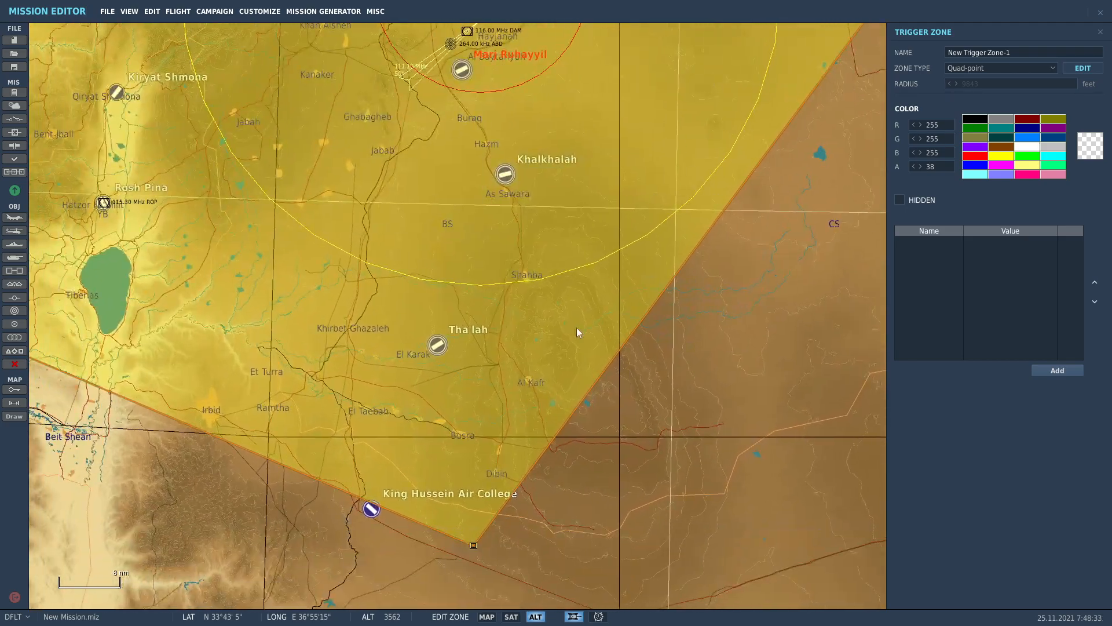
{"action": "left_click_drag", "start_coordinate": [473, 547], "coordinate": [633, 608]}
{"action": "scroll", "coordinate": [583, 526], "scroll_direction": "down", "scroll_amount": 4}
{"action": "scroll", "coordinate": [558, 488], "scroll_direction": "up", "scroll_amount": 2}
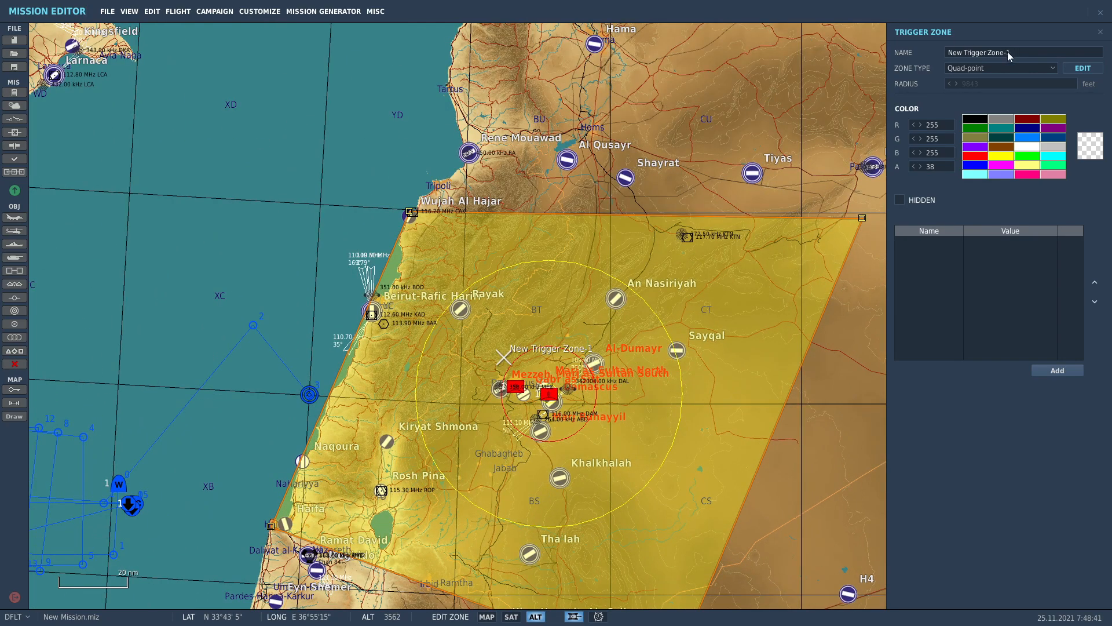
{"action": "right_click_drag", "start_coordinate": [541, 280], "coordinate": [559, 203]}
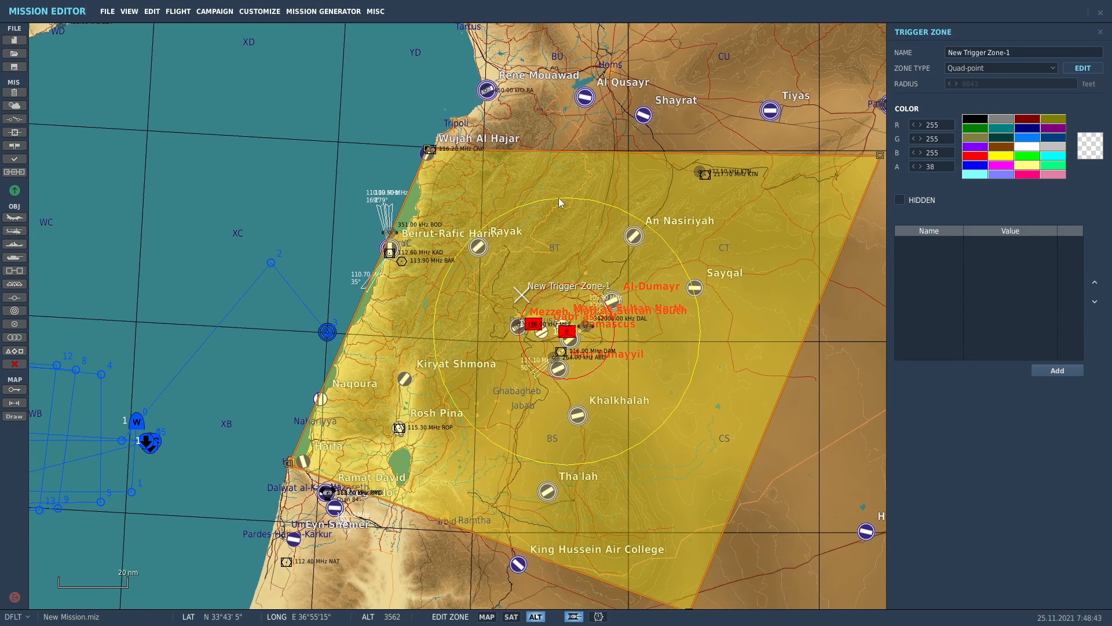
{"action": "left_click", "coordinate": [1082, 68]}
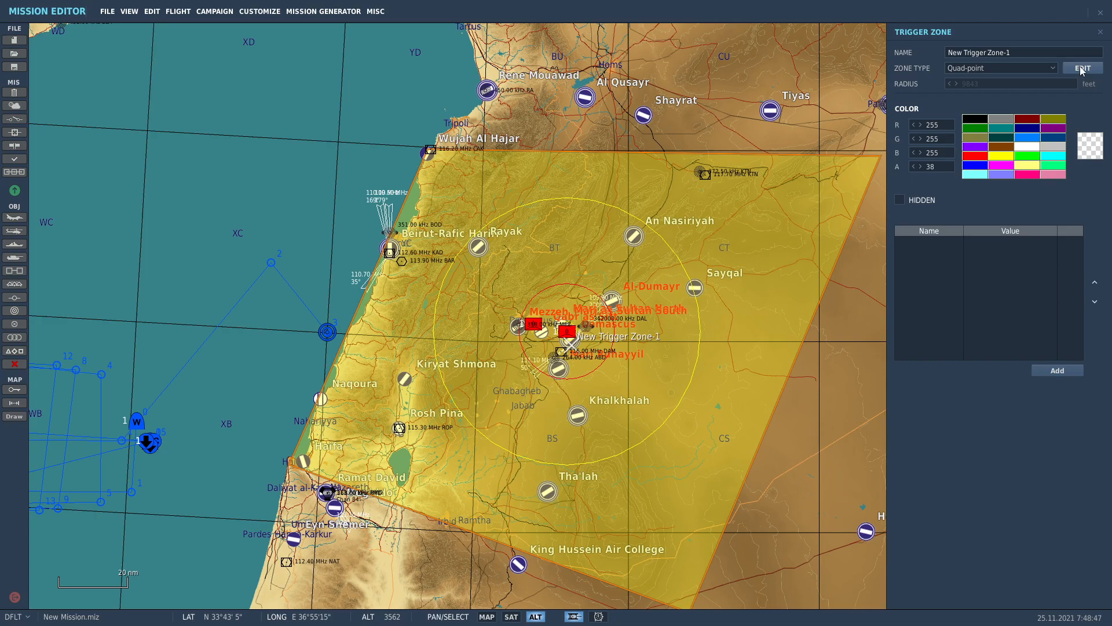
{"action": "right_click_drag", "start_coordinate": [758, 120], "coordinate": [675, 138]}
{"action": "right_click_drag", "start_coordinate": [503, 206], "coordinate": [637, 172]}
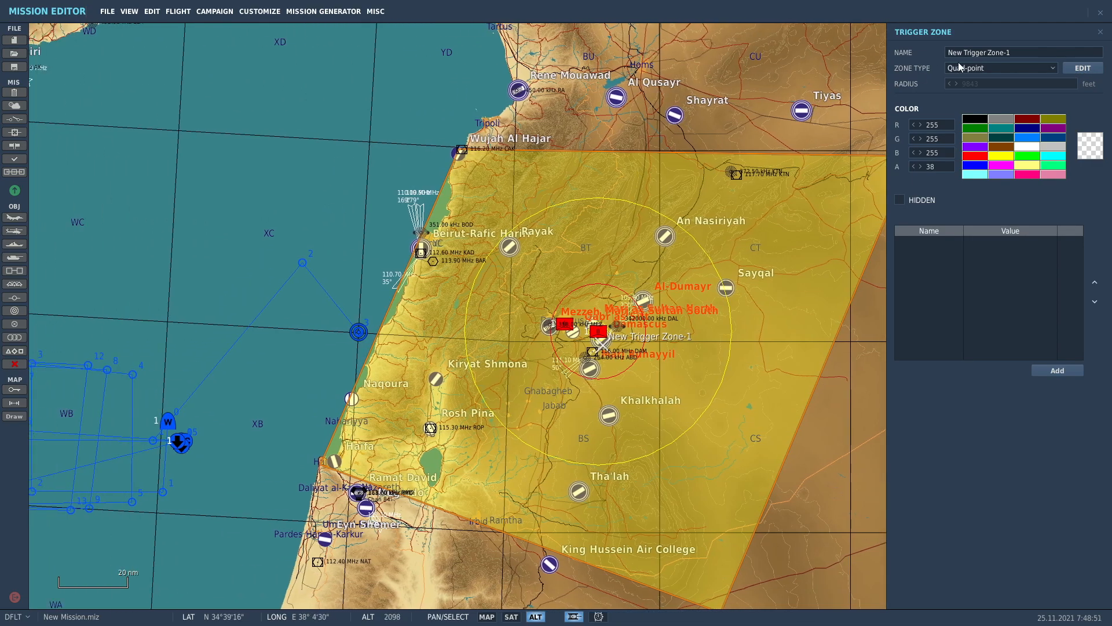
Rename the quad-point trigger zone to "damascus tz".
{"action": "left_click", "coordinate": [1035, 52]}
{"action": "type", "text": "damascus"}
{"action": "left_click", "coordinate": [397, 125]}
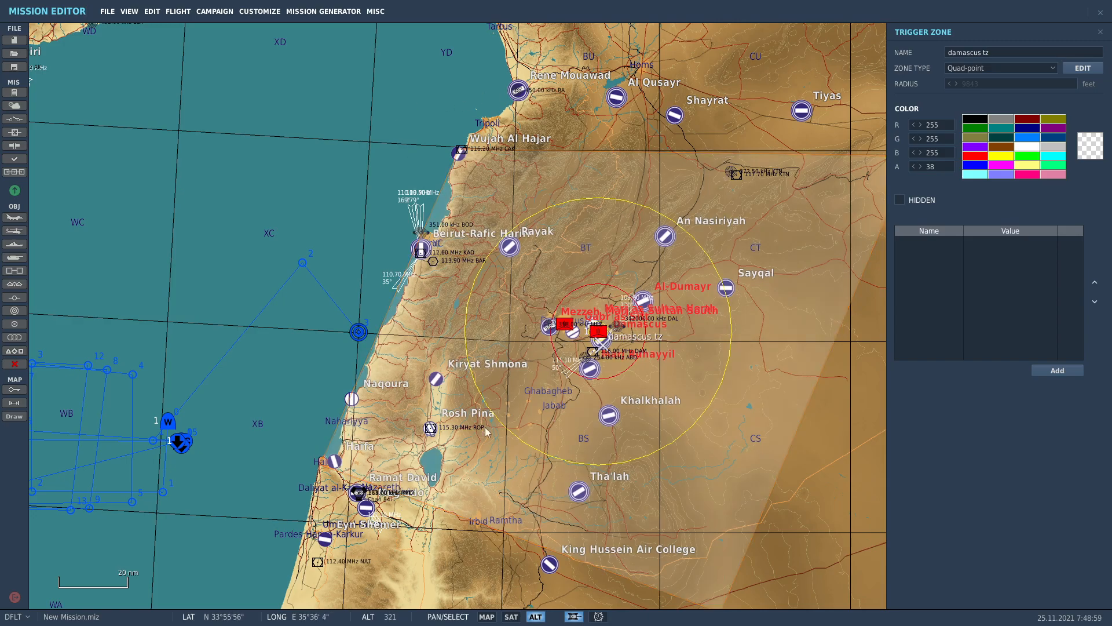
Create a new ONCE trigger in the mission's trigger list and name it "trigger red air".
{"action": "left_click", "coordinate": [15, 120]}
{"action": "left_click", "coordinate": [443, 304]}
{"action": "left_click", "coordinate": [638, 350]}
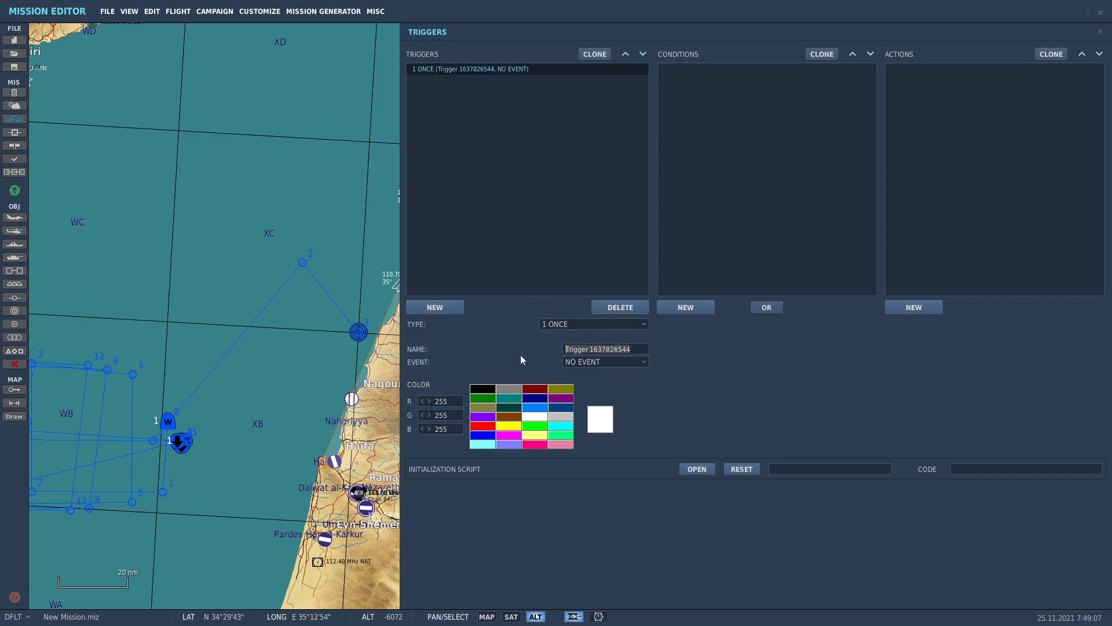
{"action": "type", "text": "trigg"}
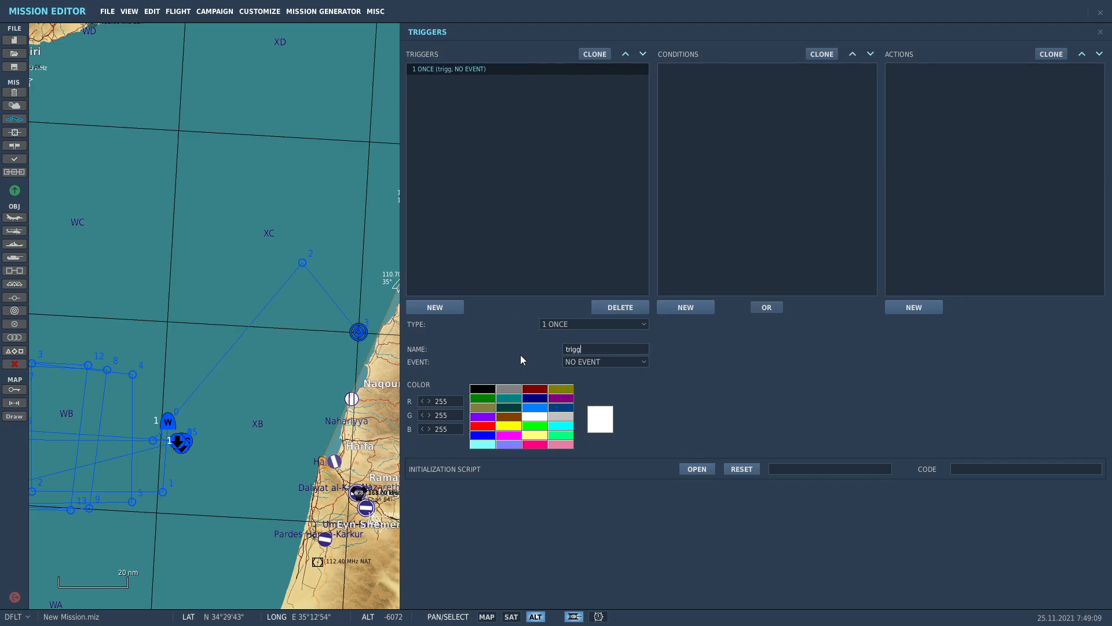
{"action": "type", "text": "er red air"}
Add a PART OF COALITION IN ZONE condition to the trigger for the BLUE coalition in the damascus tz zone.
{"action": "left_click", "coordinate": [690, 307]}
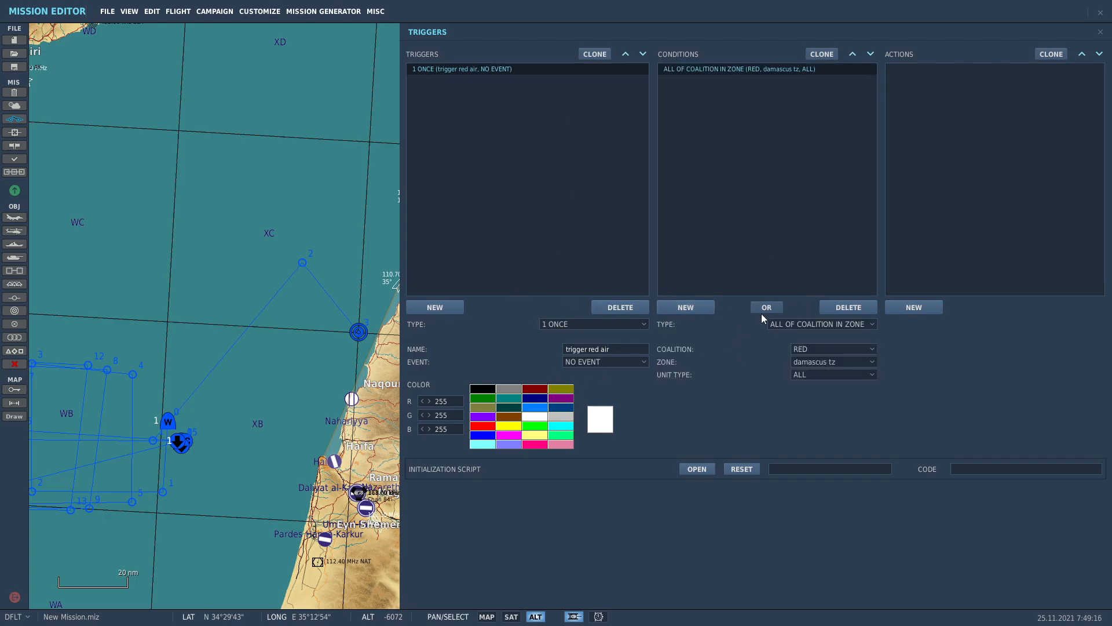
{"action": "left_click", "coordinate": [791, 322]}
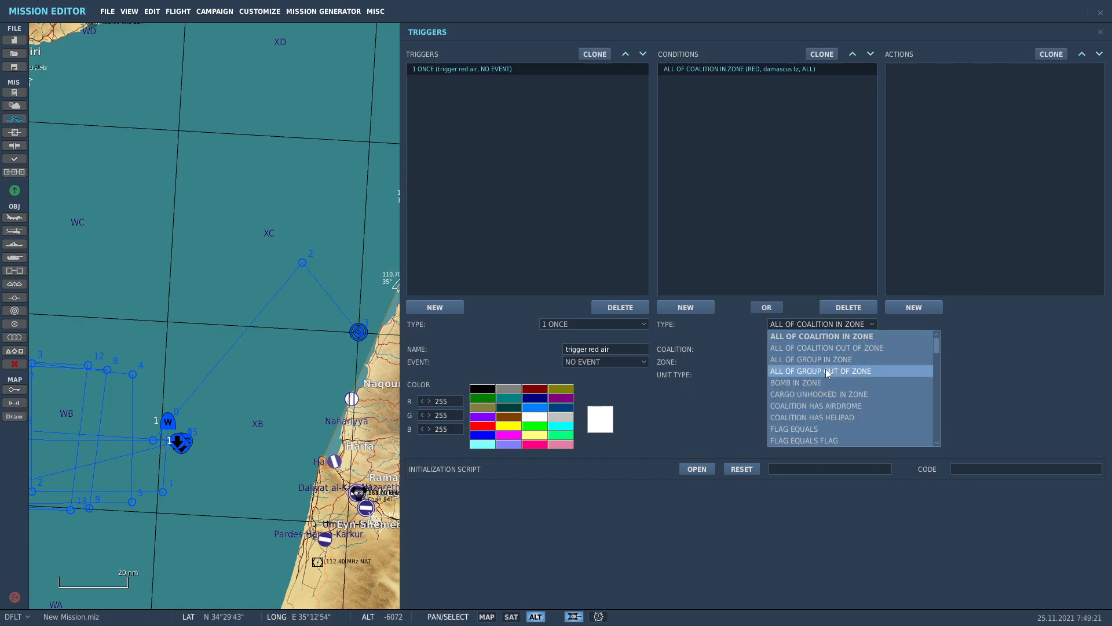
{"action": "scroll", "coordinate": [832, 372], "scroll_direction": "down", "scroll_amount": 5}
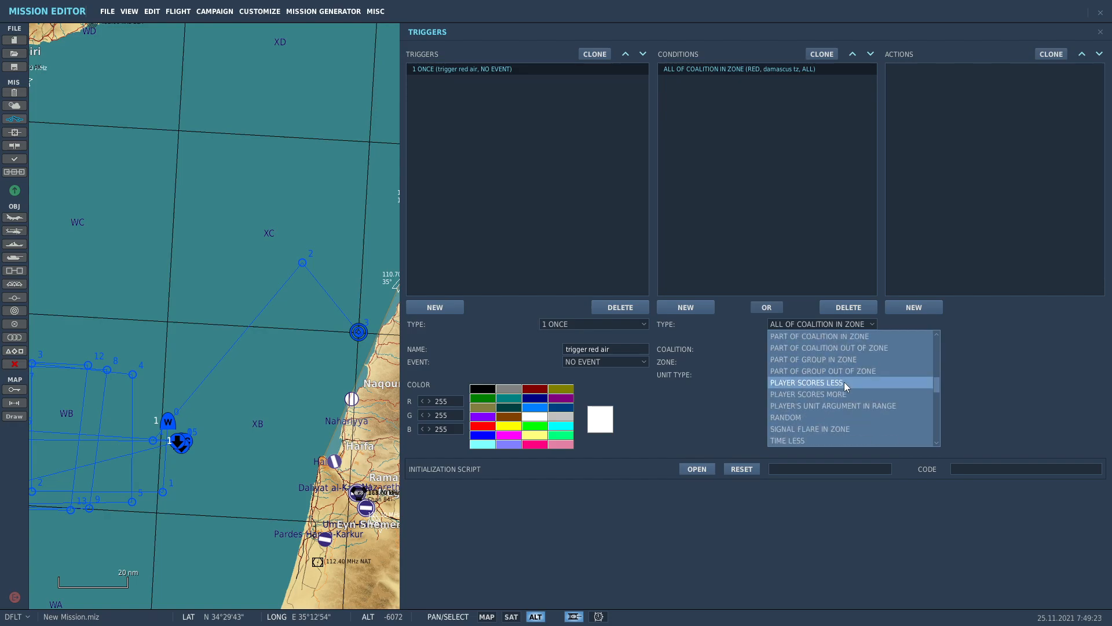
{"action": "left_click", "coordinate": [828, 336]}
{"action": "left_click", "coordinate": [811, 348]}
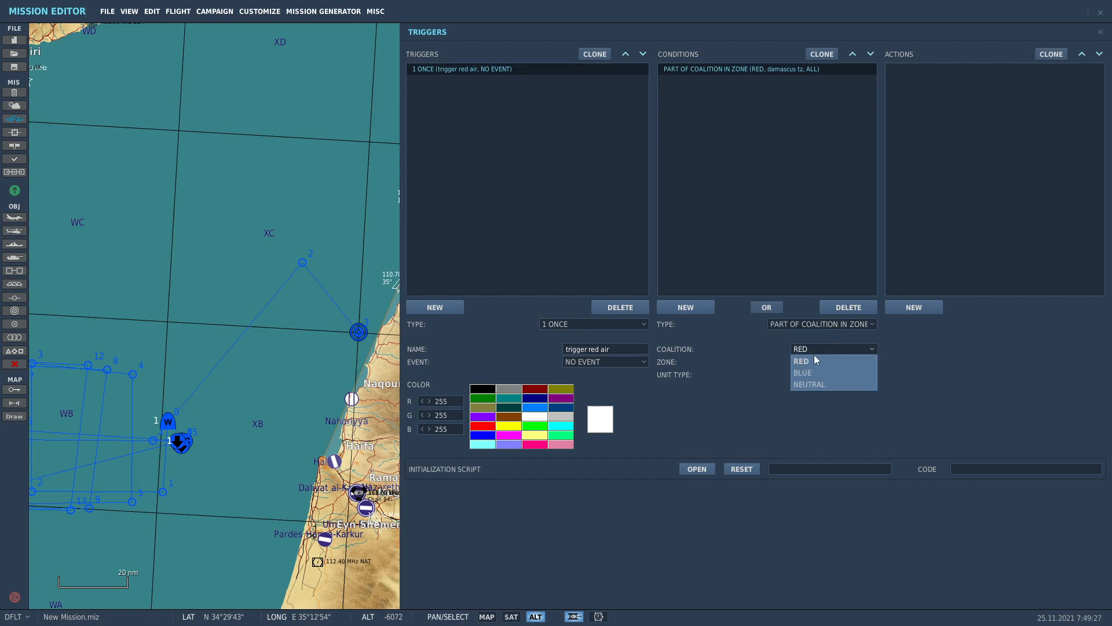
{"action": "left_click", "coordinate": [815, 373]}
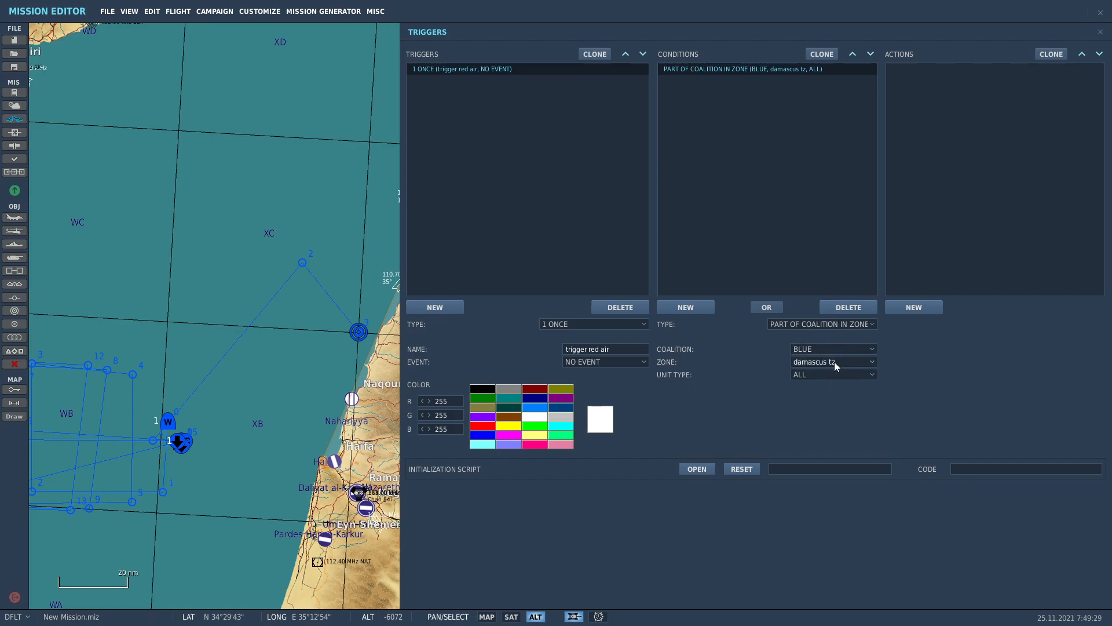
{"action": "left_click", "coordinate": [837, 362]}
{"action": "left_click", "coordinate": [834, 366]}
Limit the coalition-in-zone condition to the AIRPLANE unit type.
{"action": "left_click", "coordinate": [814, 377]}
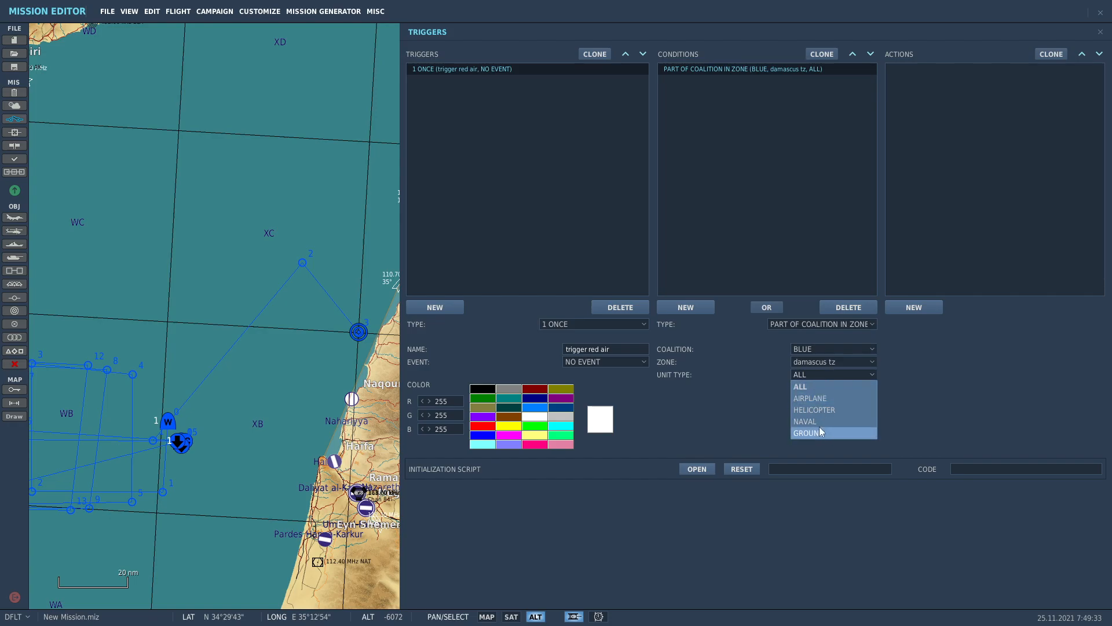
{"action": "left_click", "coordinate": [813, 377]}
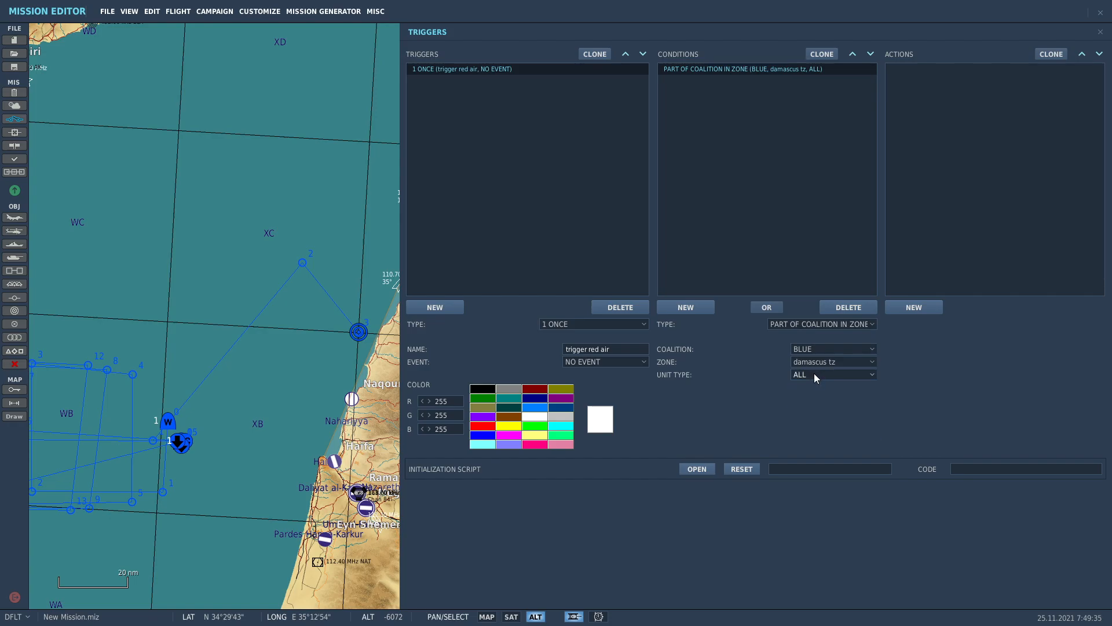
{"action": "left_click", "coordinate": [815, 375]}
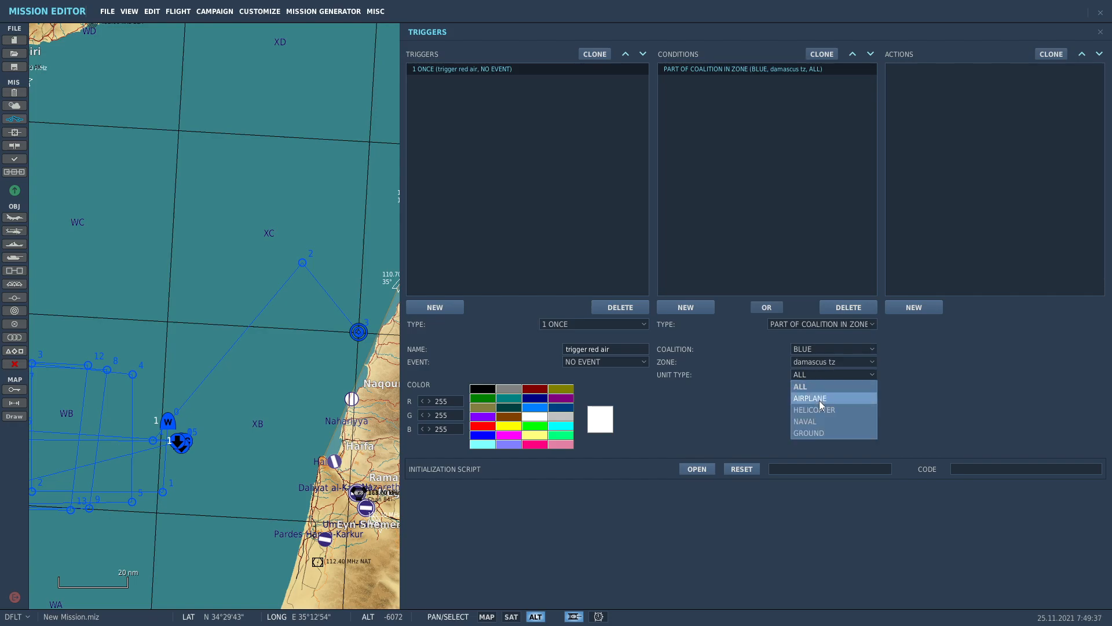
{"action": "left_click", "coordinate": [819, 401]}
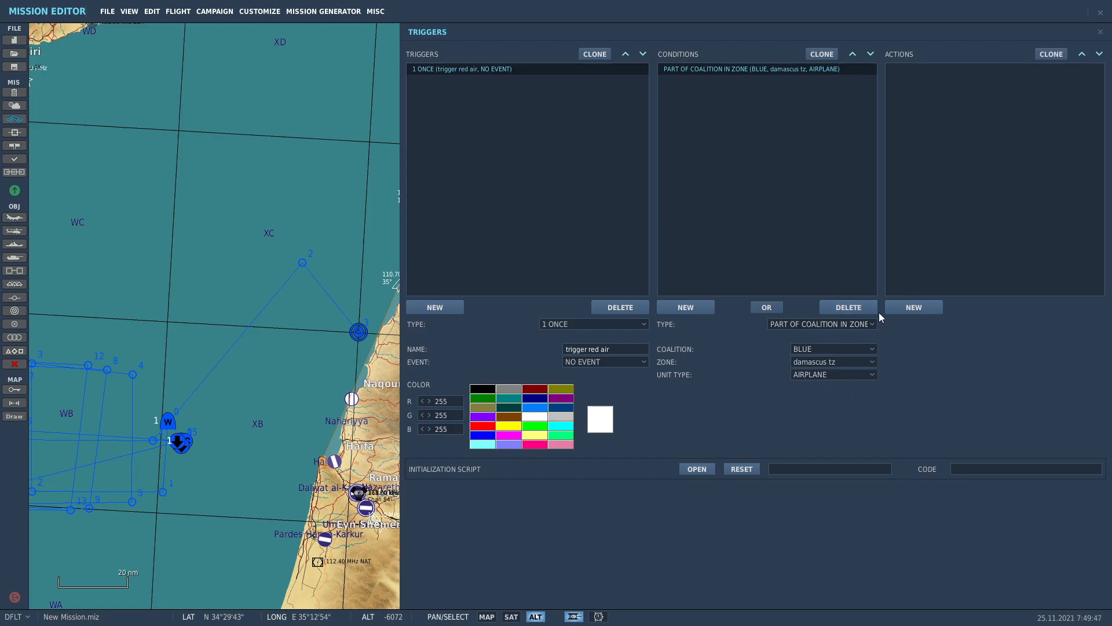
Add a FLAG ON action for flag 1 to the red air trigger and close the trigger editor.
{"action": "left_click", "coordinate": [929, 309]}
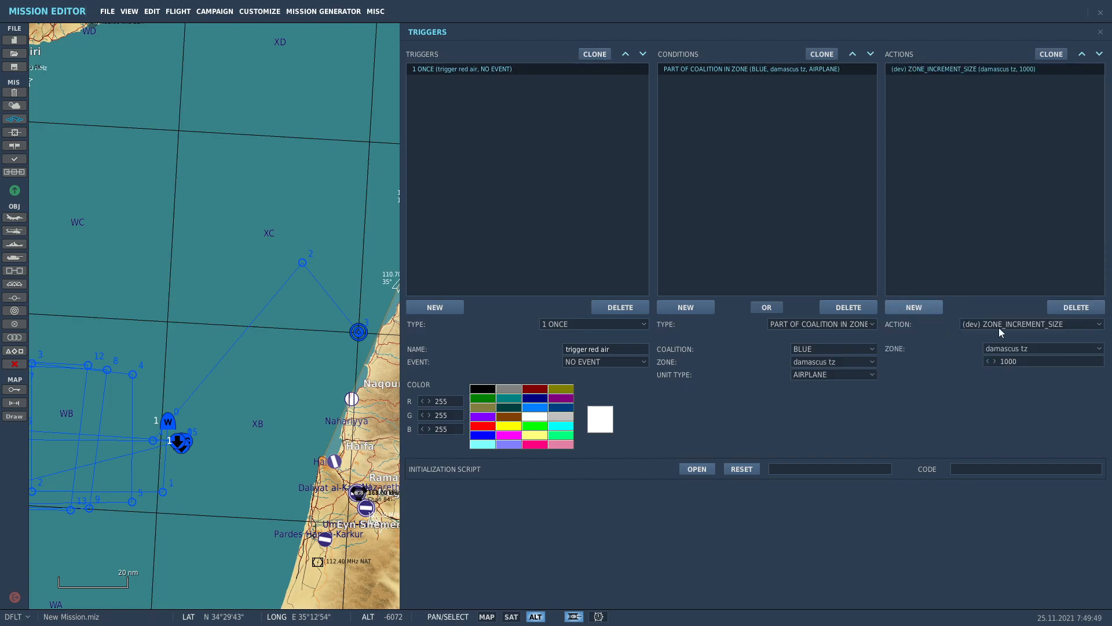
{"action": "left_click", "coordinate": [1001, 323]}
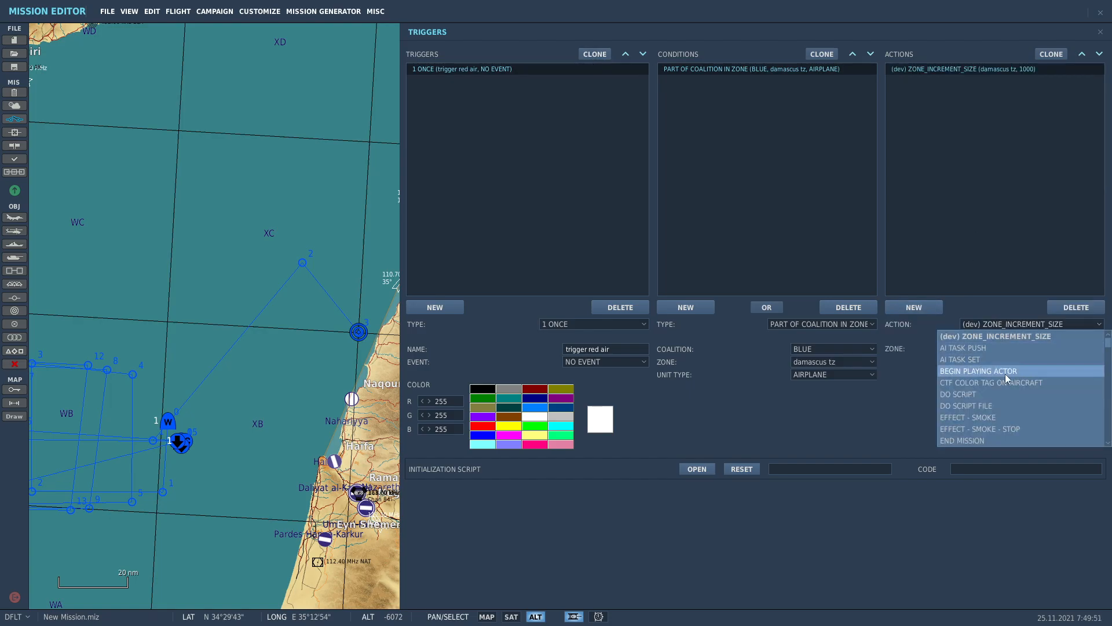
{"action": "scroll", "coordinate": [995, 408], "scroll_direction": "down", "scroll_amount": 3}
{"action": "left_click", "coordinate": [993, 407]}
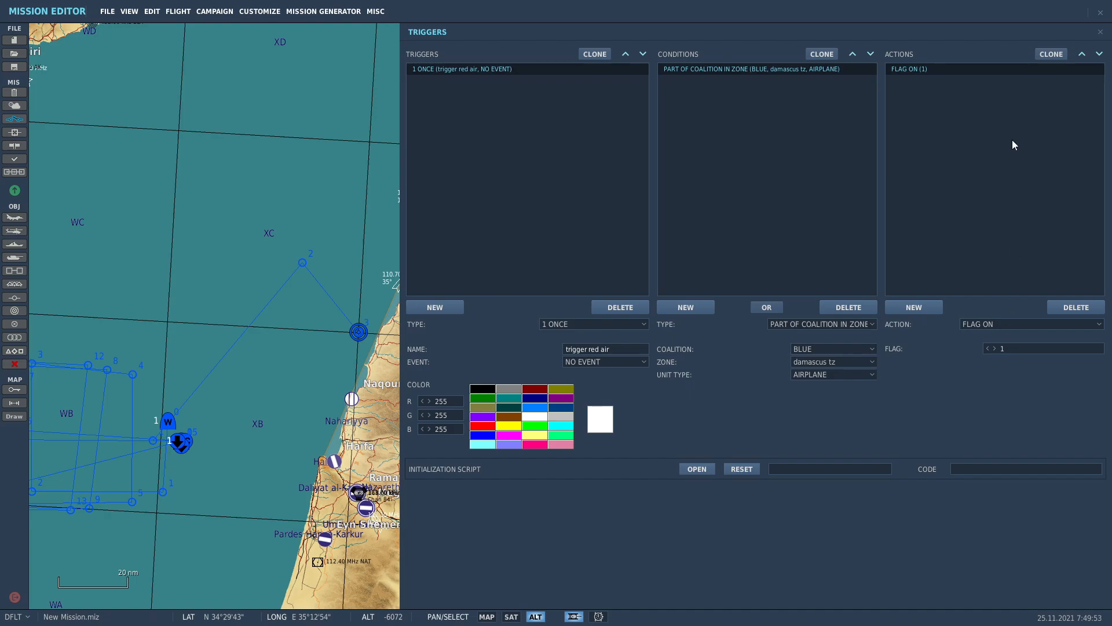
{"action": "left_click", "coordinate": [1101, 33]}
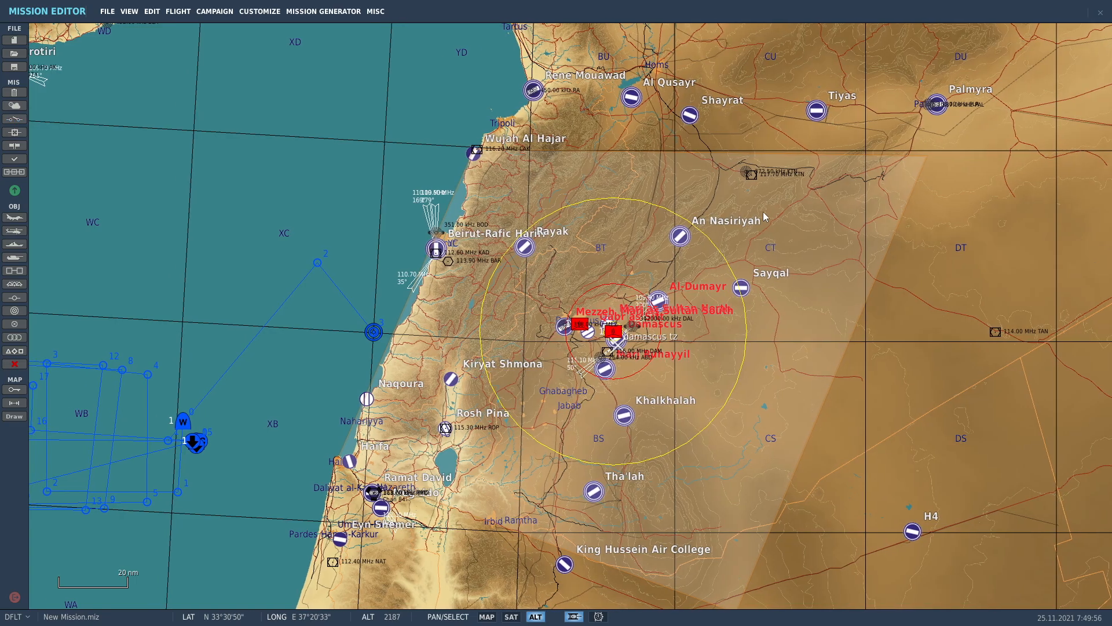
Measure the distance across the damascus tz zone from its south-east side towards the coast.
{"action": "scroll", "coordinate": [651, 425], "scroll_direction": "up", "scroll_amount": 3}
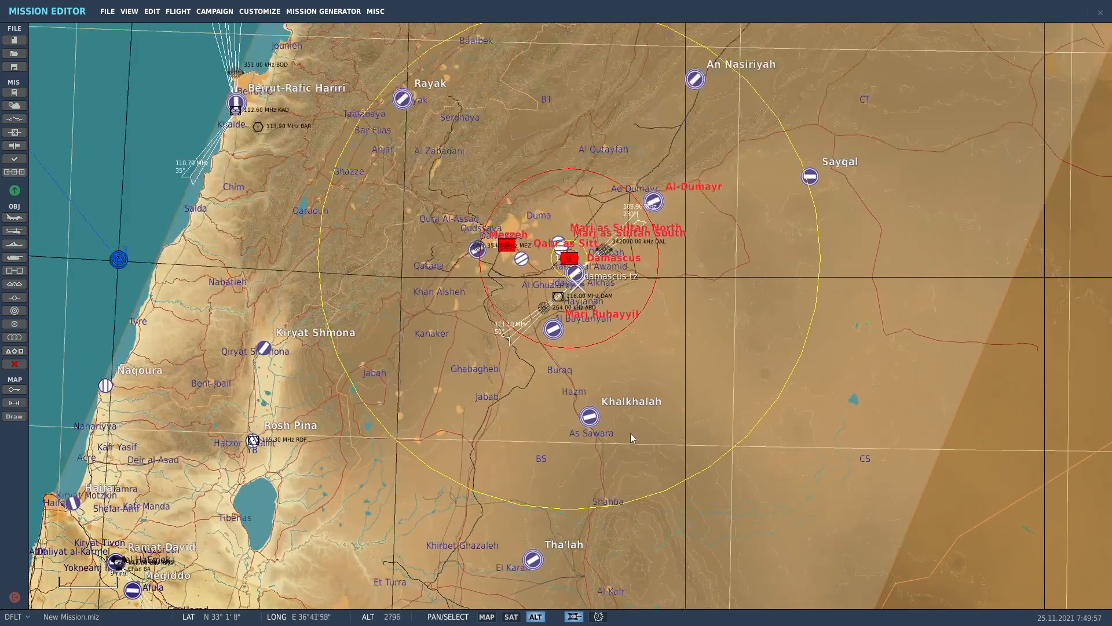
{"action": "scroll", "coordinate": [559, 343], "scroll_direction": "down", "scroll_amount": 1}
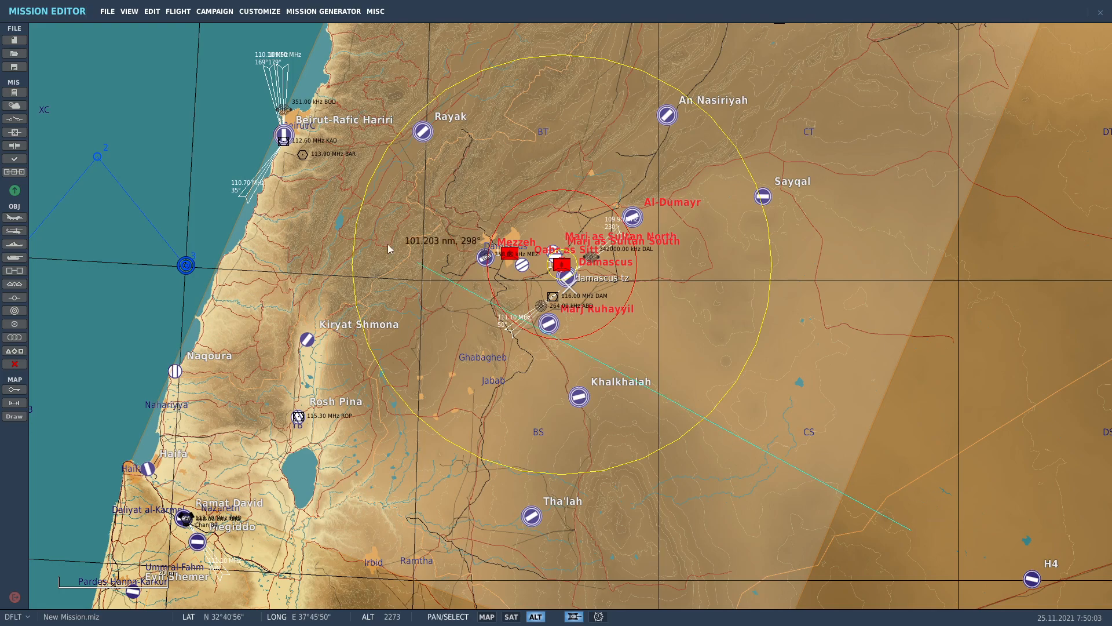
{"action": "right_click_drag", "start_coordinate": [581, 400], "coordinate": [225, 263]}
{"action": "right_click_drag", "start_coordinate": [249, 216], "coordinate": [567, 283]}
Place a new airplane group on the Khalkhalah airfield south of Damascus.
{"action": "scroll", "coordinate": [567, 282], "scroll_direction": "up", "scroll_amount": 4}
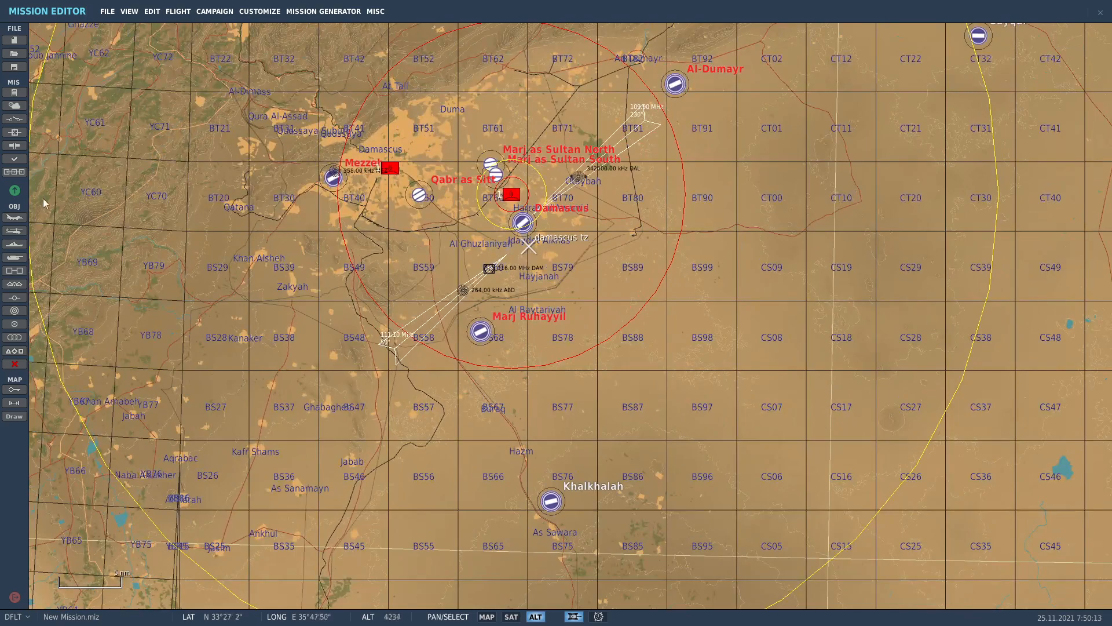
{"action": "left_click", "coordinate": [15, 217]}
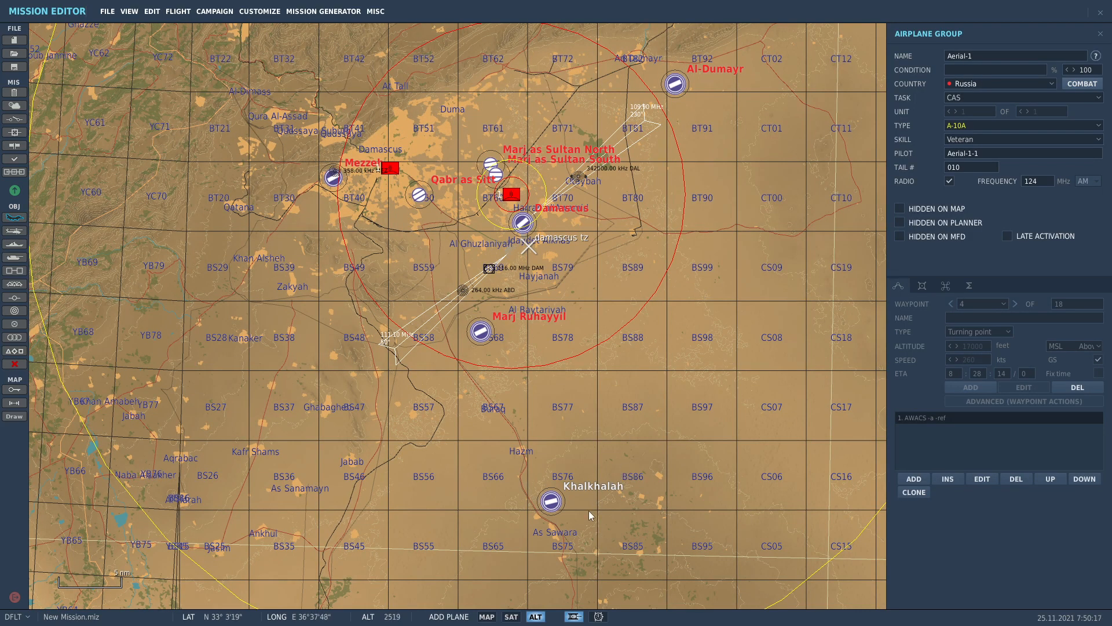
{"action": "left_click", "coordinate": [556, 502]}
{"action": "scroll", "coordinate": [559, 524], "scroll_direction": "up", "scroll_amount": 3}
{"action": "scroll", "coordinate": [565, 520], "scroll_direction": "up", "scroll_amount": 2}
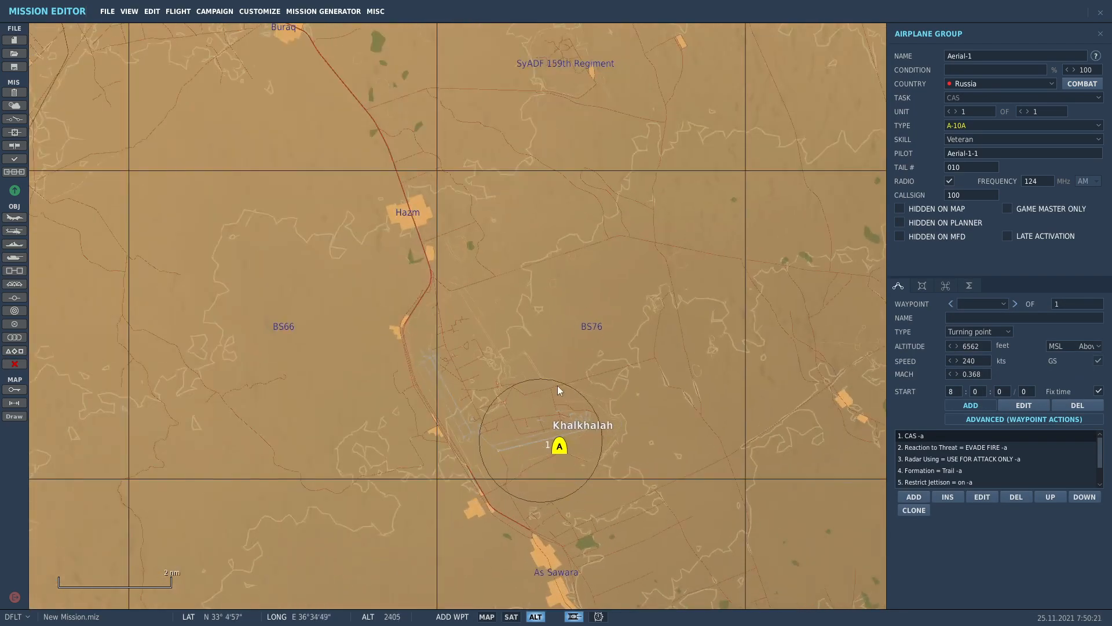
{"action": "scroll", "coordinate": [539, 405], "scroll_direction": "up", "scroll_amount": 1}
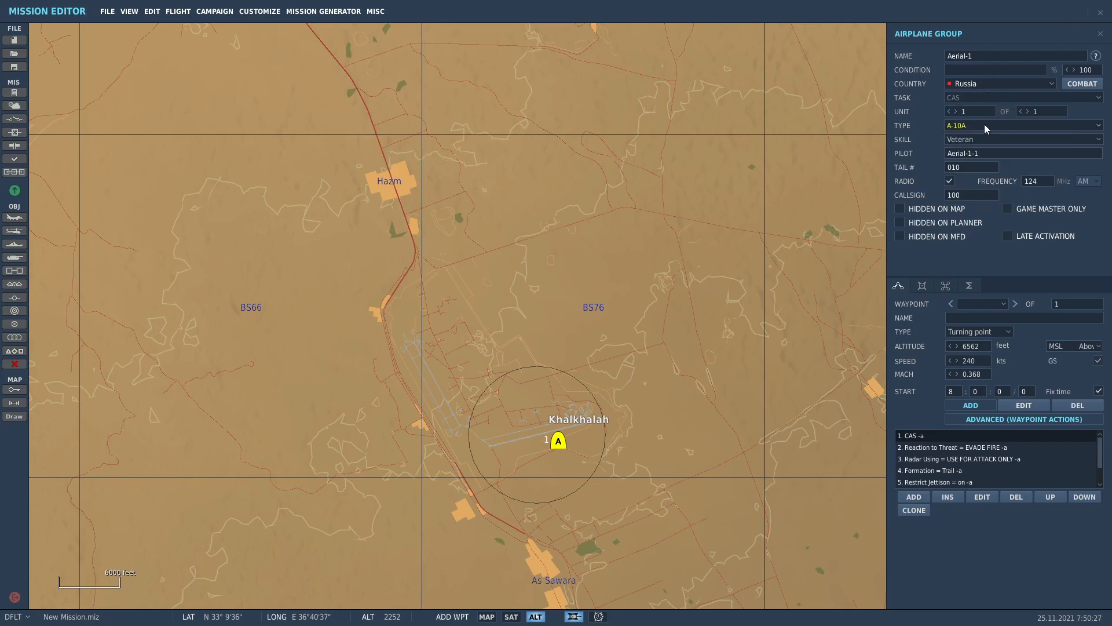
{"action": "left_click", "coordinate": [985, 86]}
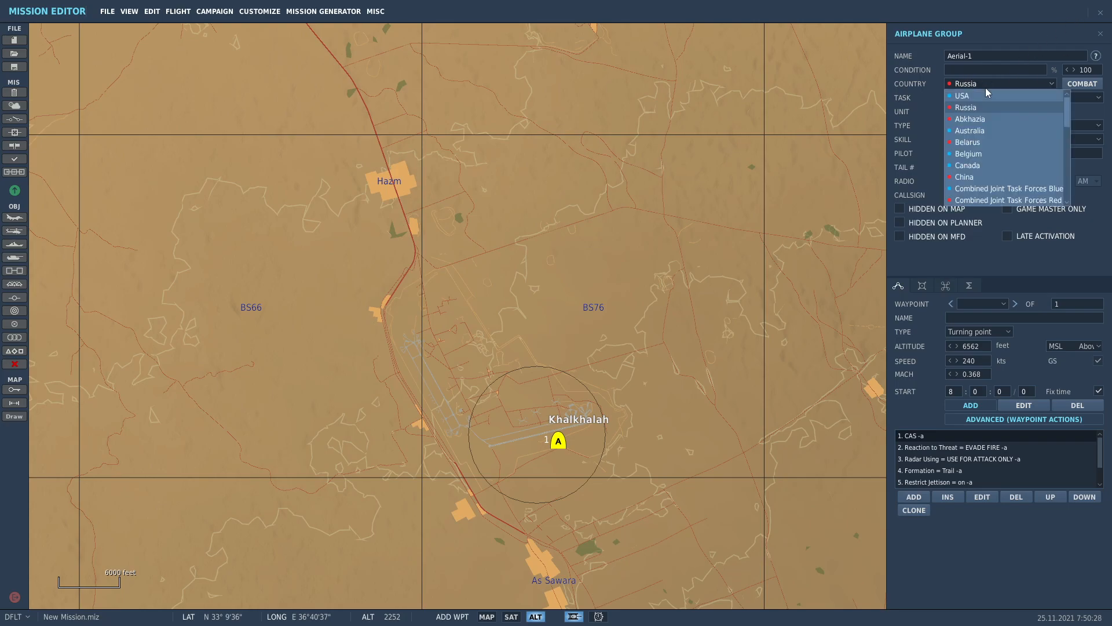
{"action": "left_click", "coordinate": [993, 200]}
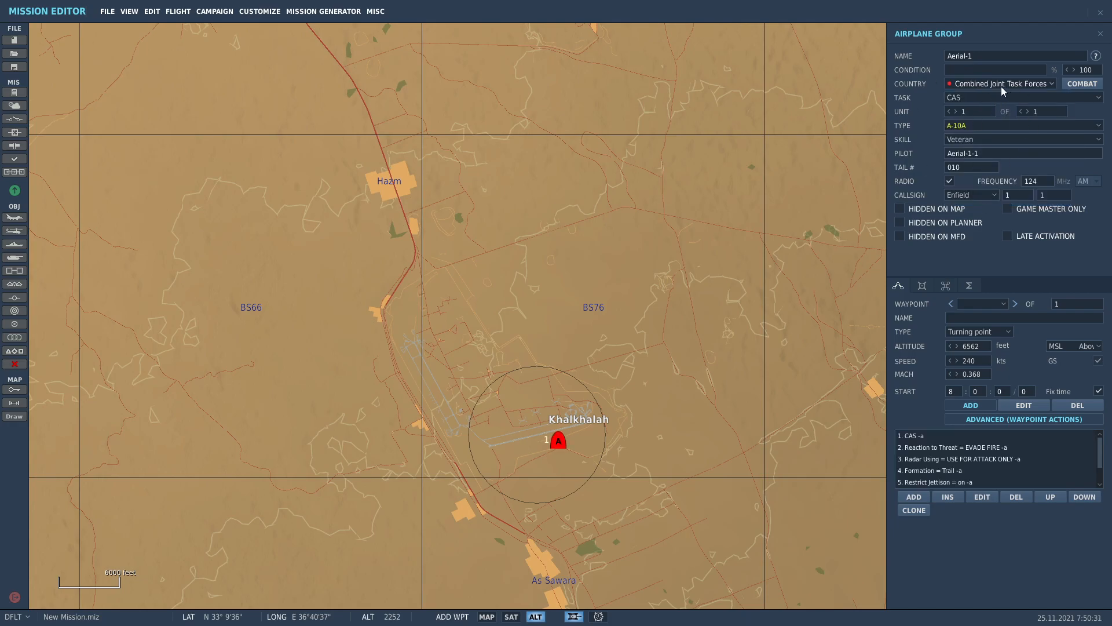
{"action": "left_click", "coordinate": [1001, 86]}
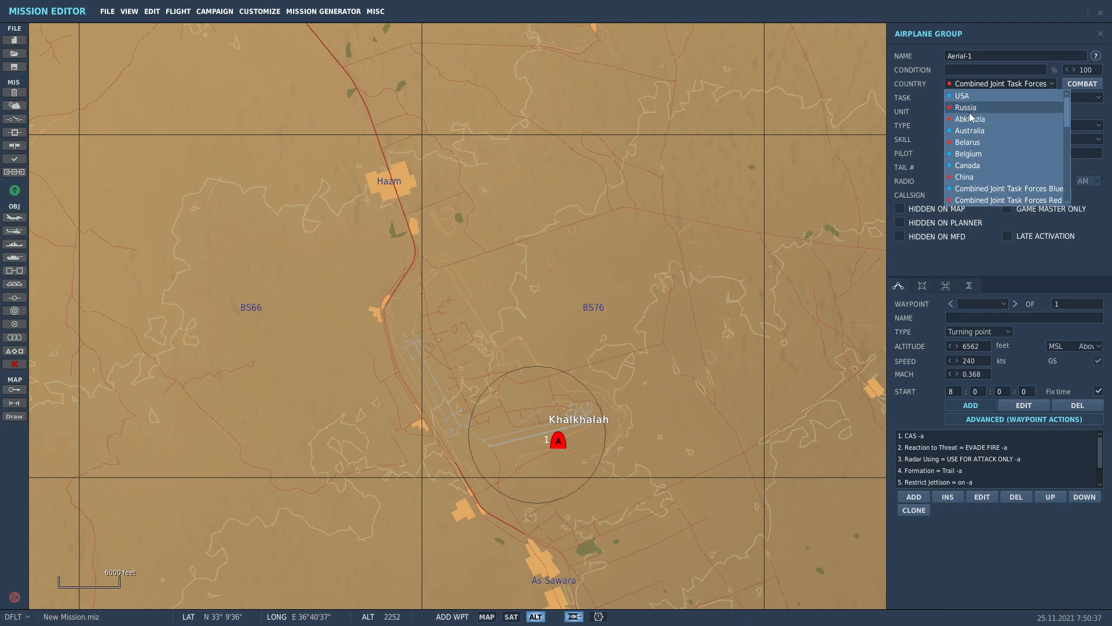
{"action": "left_click", "coordinate": [987, 108]}
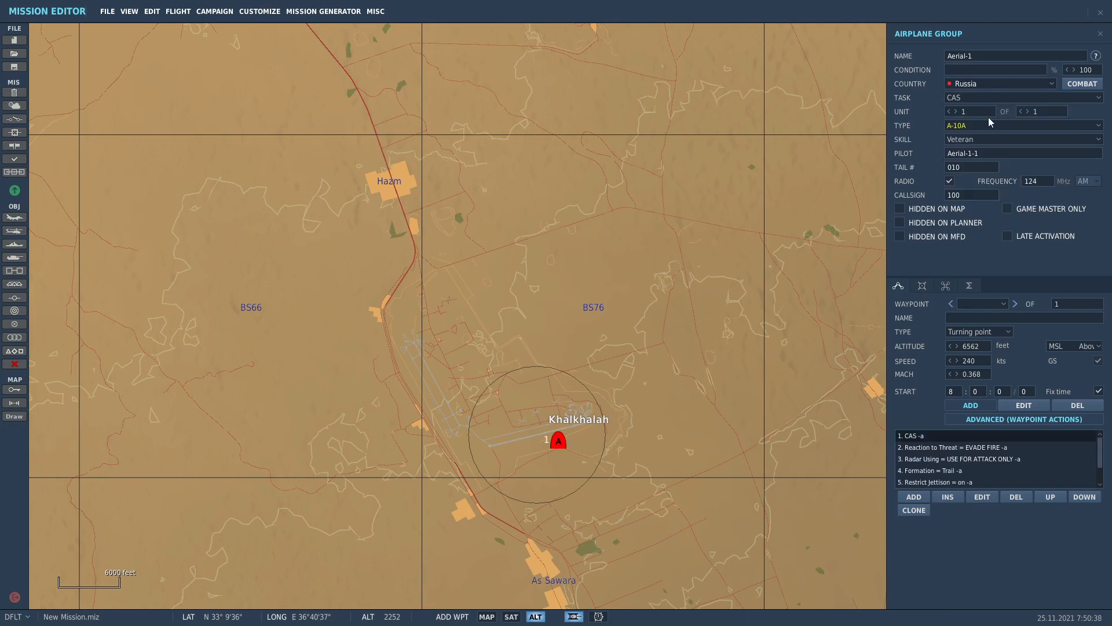
Inspect the new group's paint and loadout, and set its task to Intercept.
{"action": "left_click", "coordinate": [922, 286]}
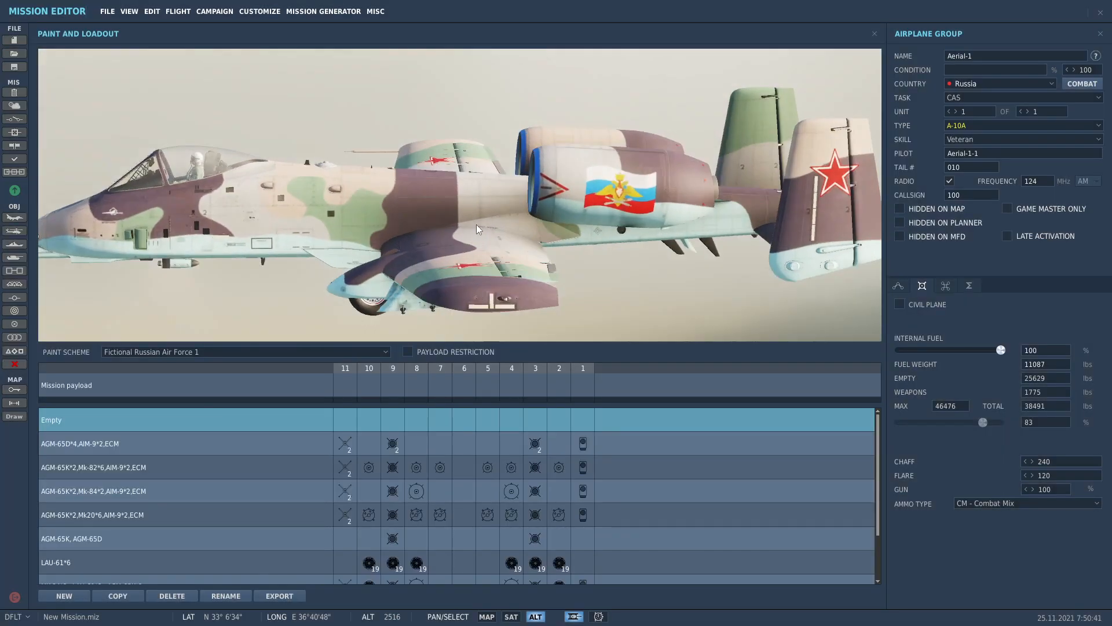
{"action": "left_click_drag", "start_coordinate": [479, 229], "coordinate": [724, 229]}
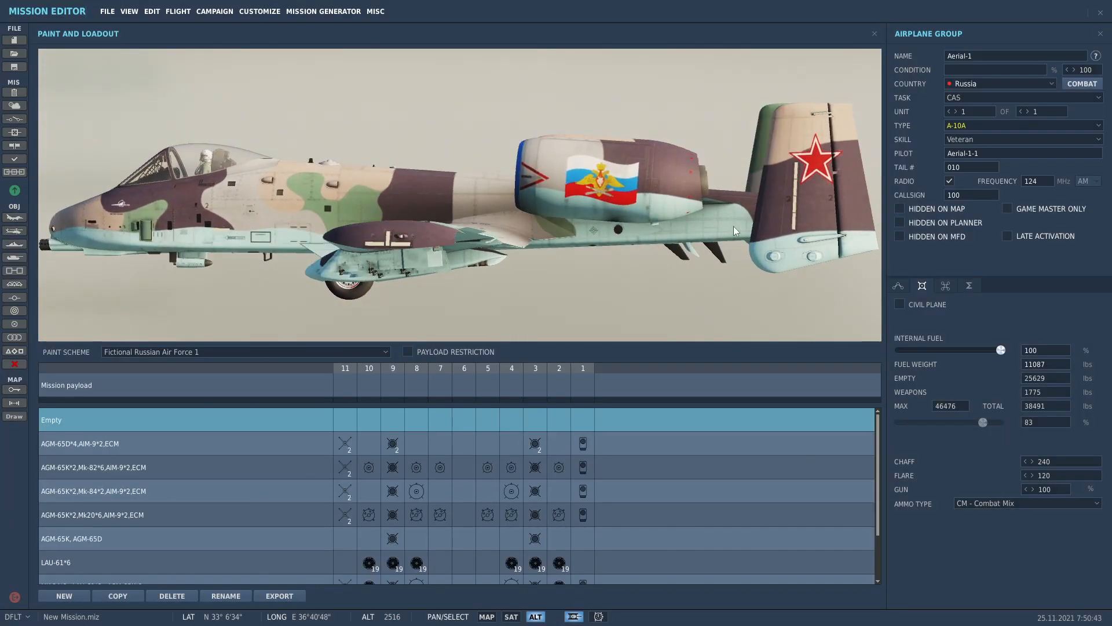
{"action": "left_click", "coordinate": [983, 126]}
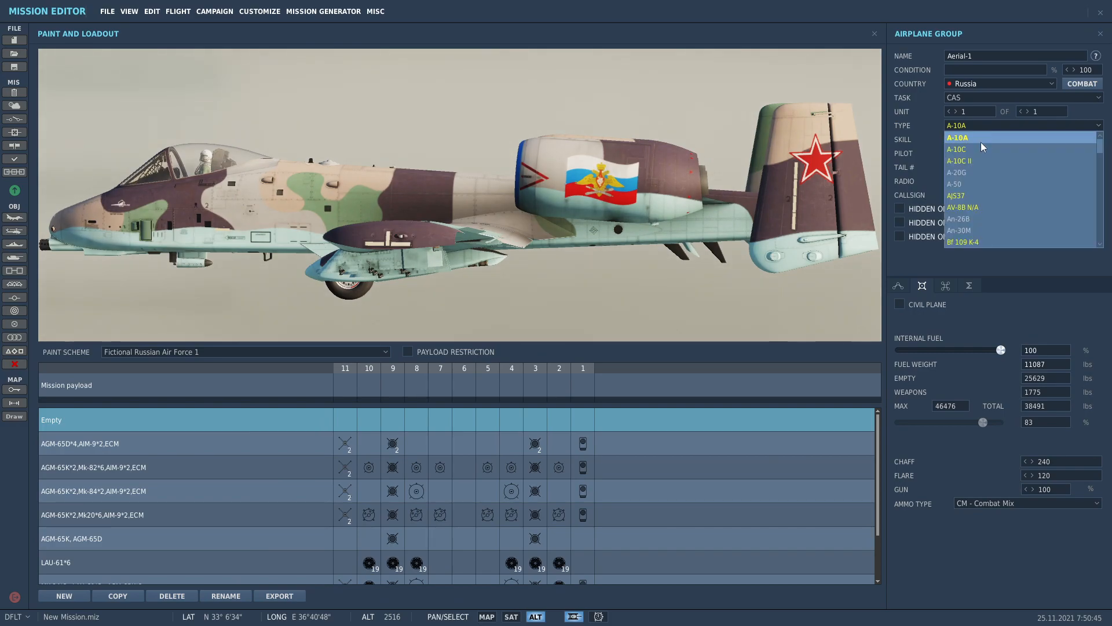
{"action": "scroll", "coordinate": [988, 173], "scroll_direction": "down", "scroll_amount": 10}
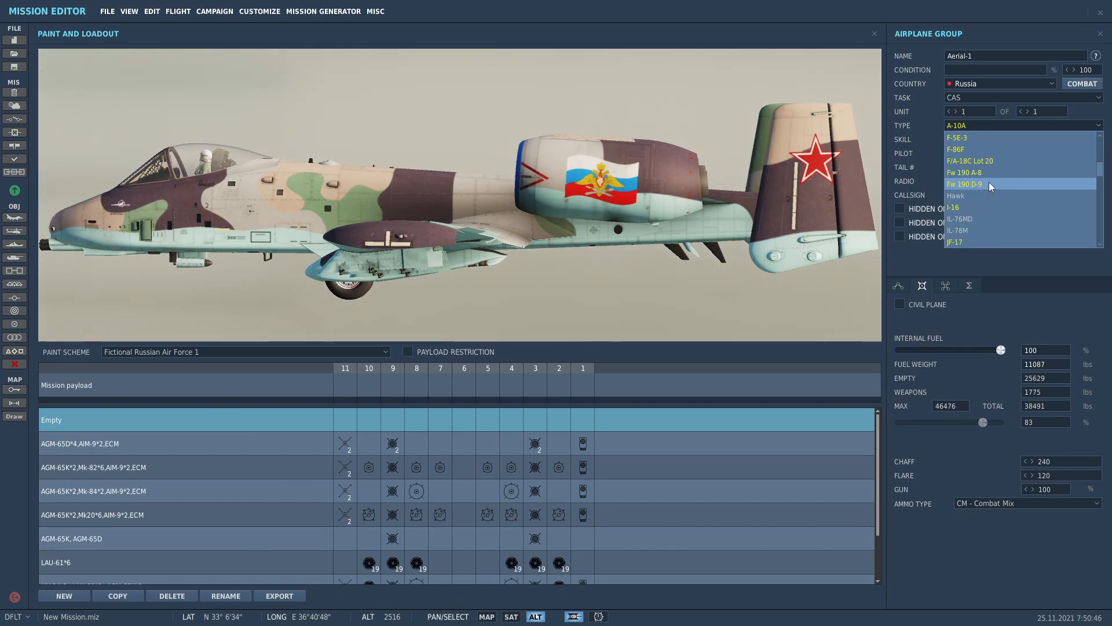
{"action": "left_click", "coordinate": [966, 100]}
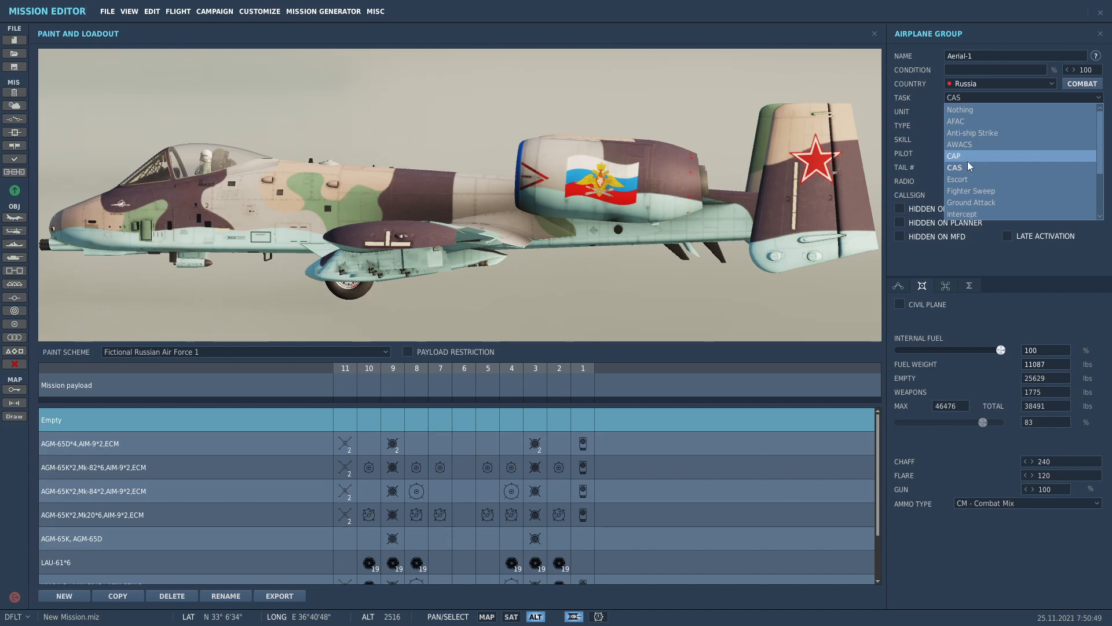
{"action": "left_click", "coordinate": [986, 215]}
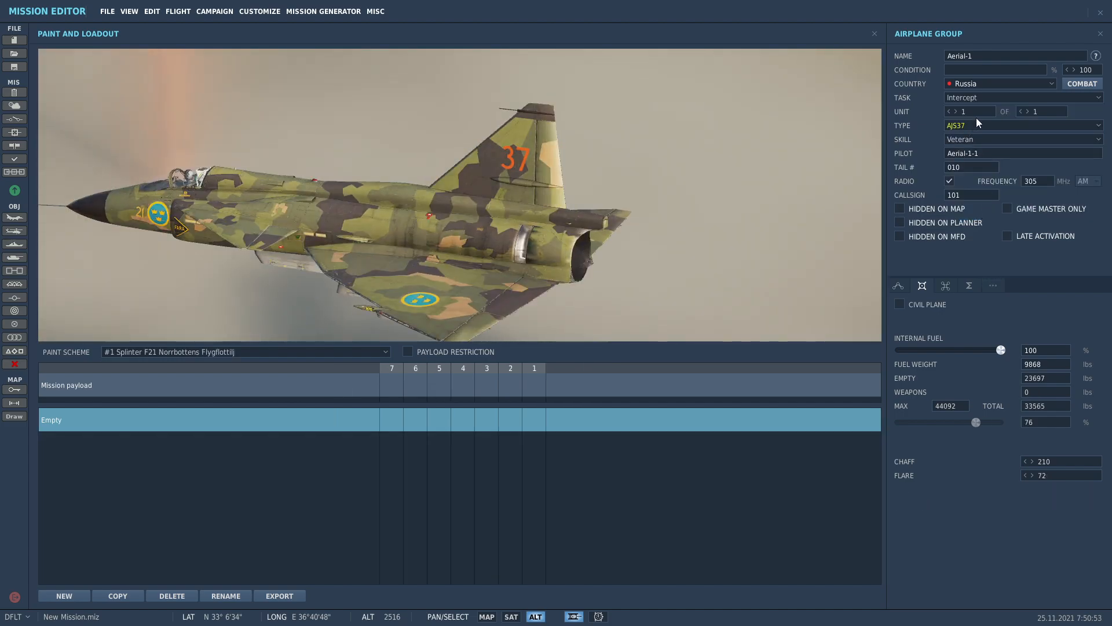
Change the interceptor group's aircraft type to MiG-23MLD.
{"action": "left_click", "coordinate": [973, 128]}
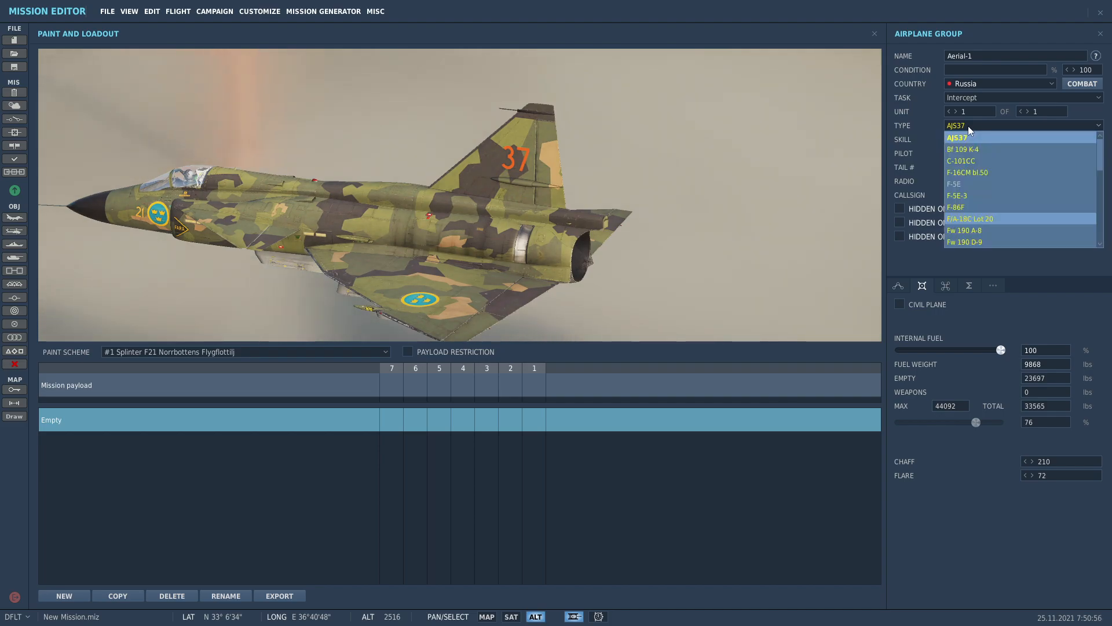
{"action": "scroll", "coordinate": [987, 185], "scroll_direction": "down", "scroll_amount": 4}
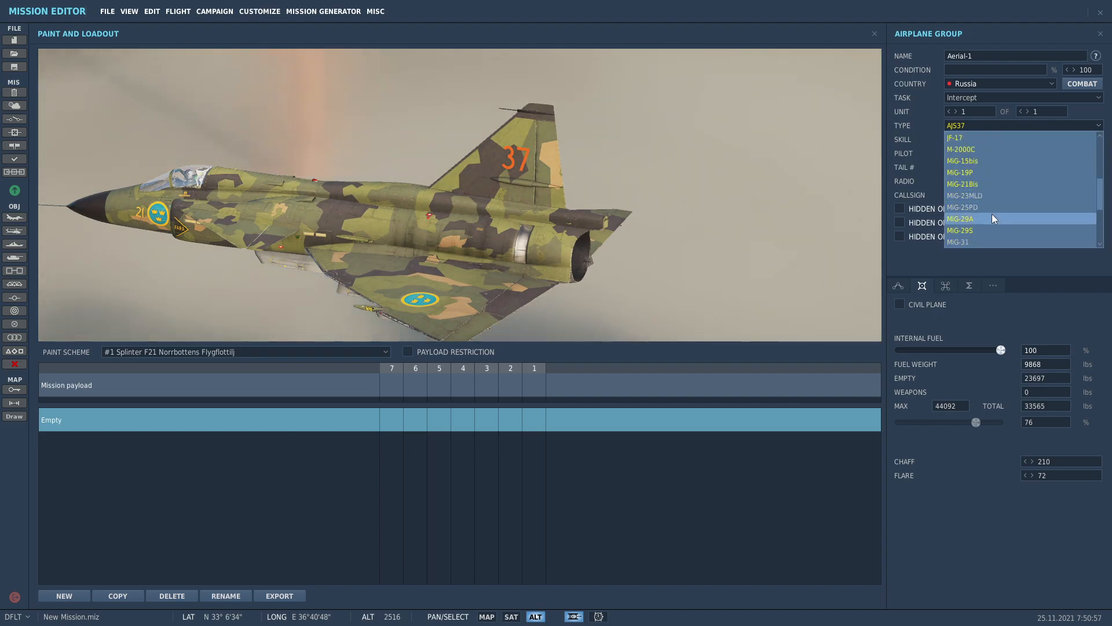
{"action": "left_click", "coordinate": [973, 195]}
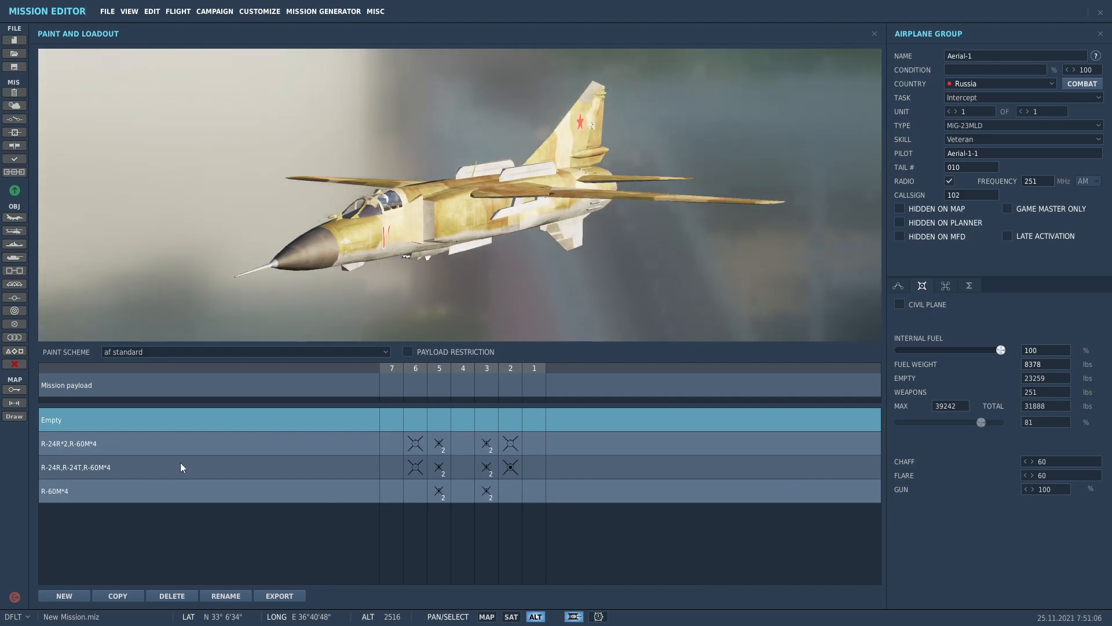
Arm the MiG-23MLD with the R-24R,R-24T,R-60M*4 payload and make the group a two-aircraft flight with Rookie skill.
{"action": "left_click", "coordinate": [222, 473]}
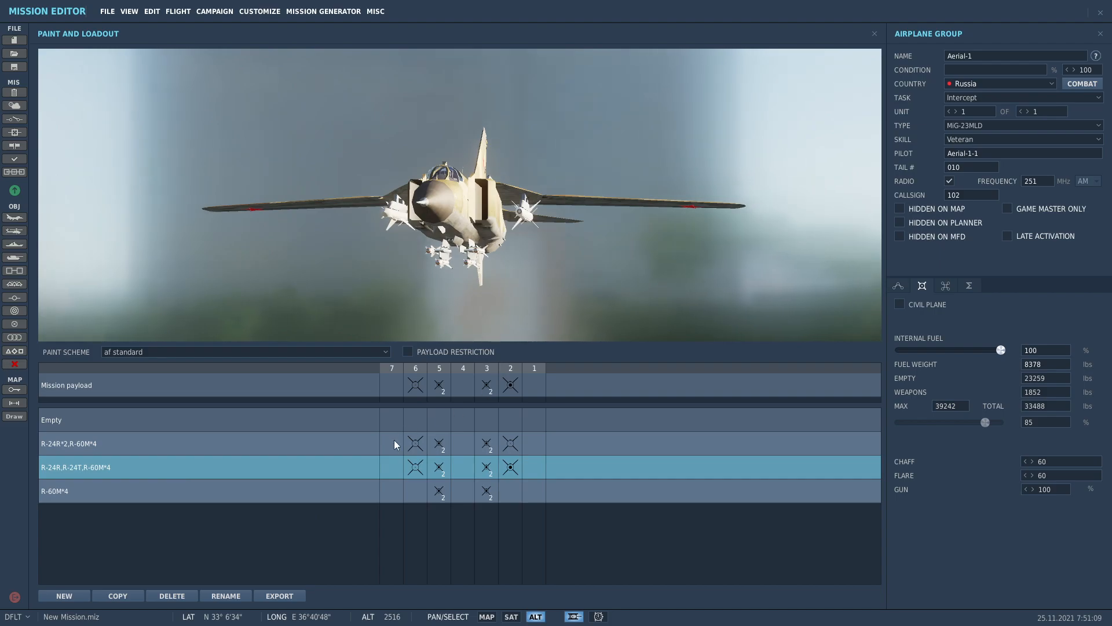
{"action": "left_click_drag", "start_coordinate": [507, 271], "coordinate": [371, 298]}
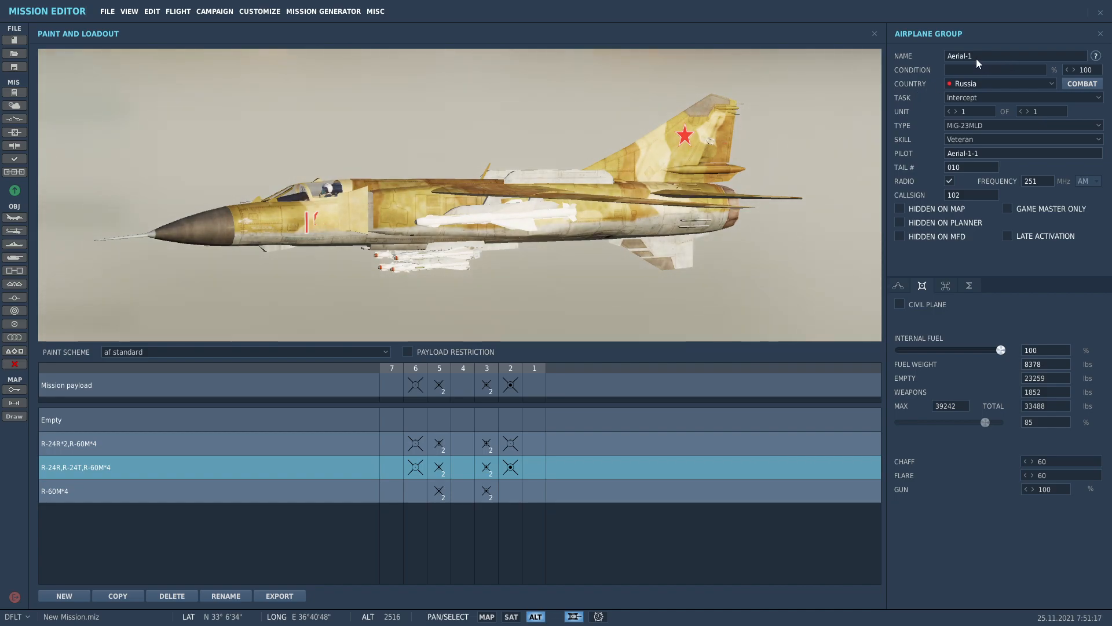
{"action": "left_click", "coordinate": [973, 141]}
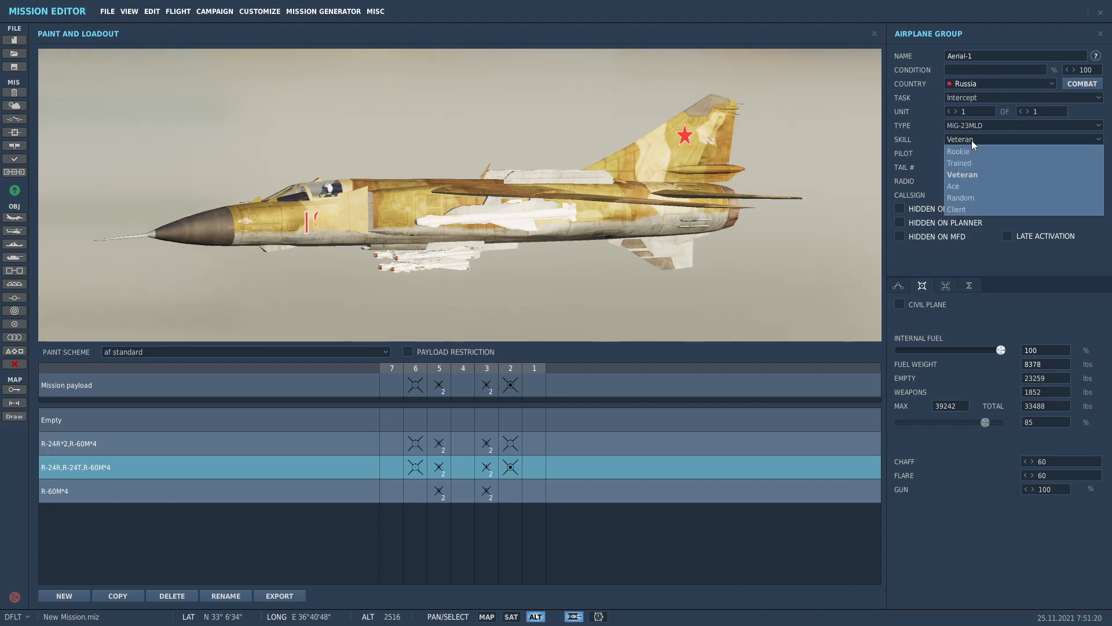
{"action": "left_click", "coordinate": [961, 151]}
{"action": "left_click", "coordinate": [1028, 112]}
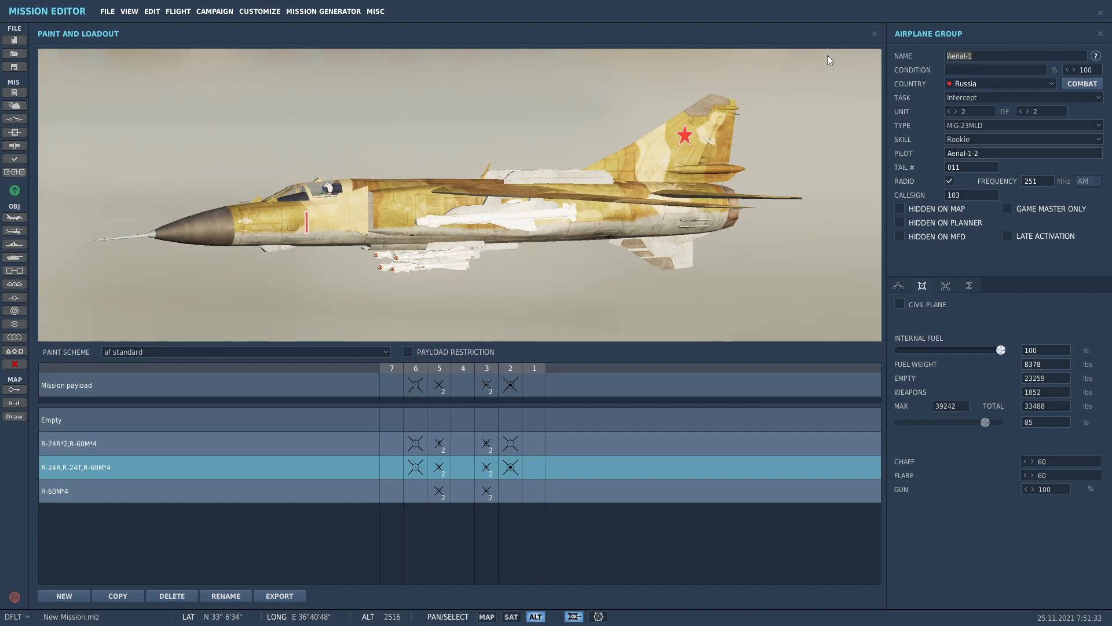
Name the interceptor group Mig23 and give its second unit the pilot name Mig23.
{"action": "type", "text": "Mig"}
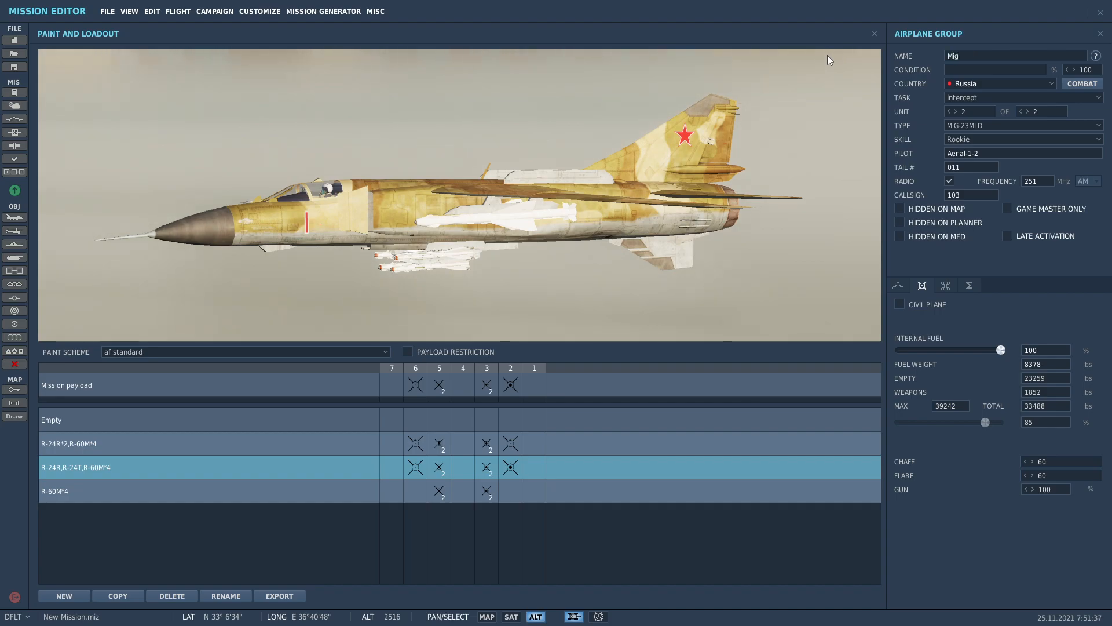
{"action": "type", "text": "23"}
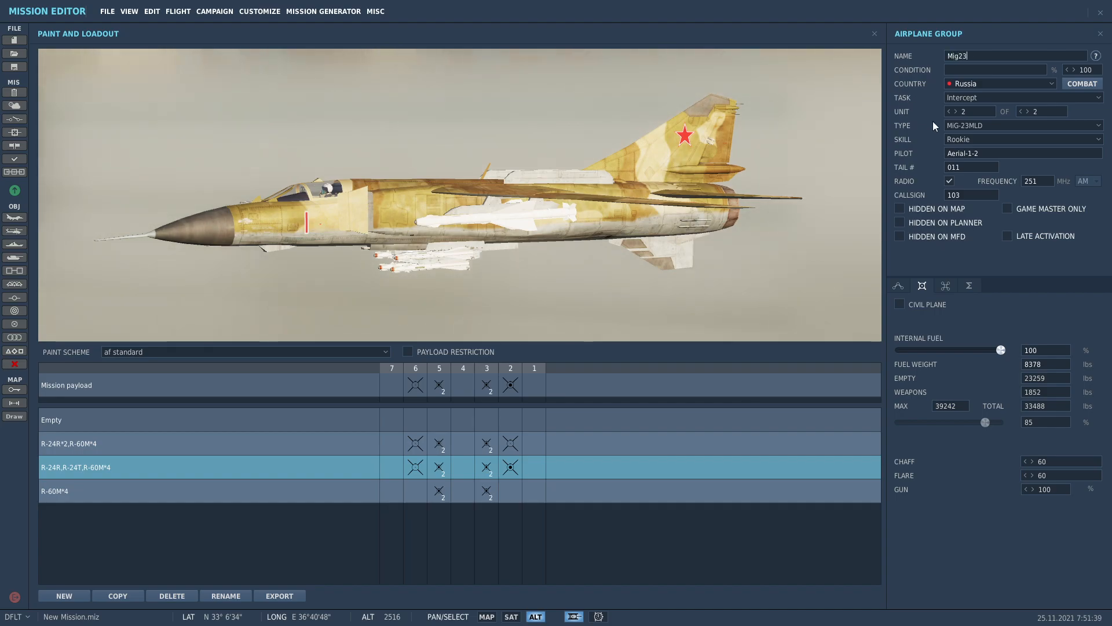
{"action": "left_click", "coordinate": [972, 156]}
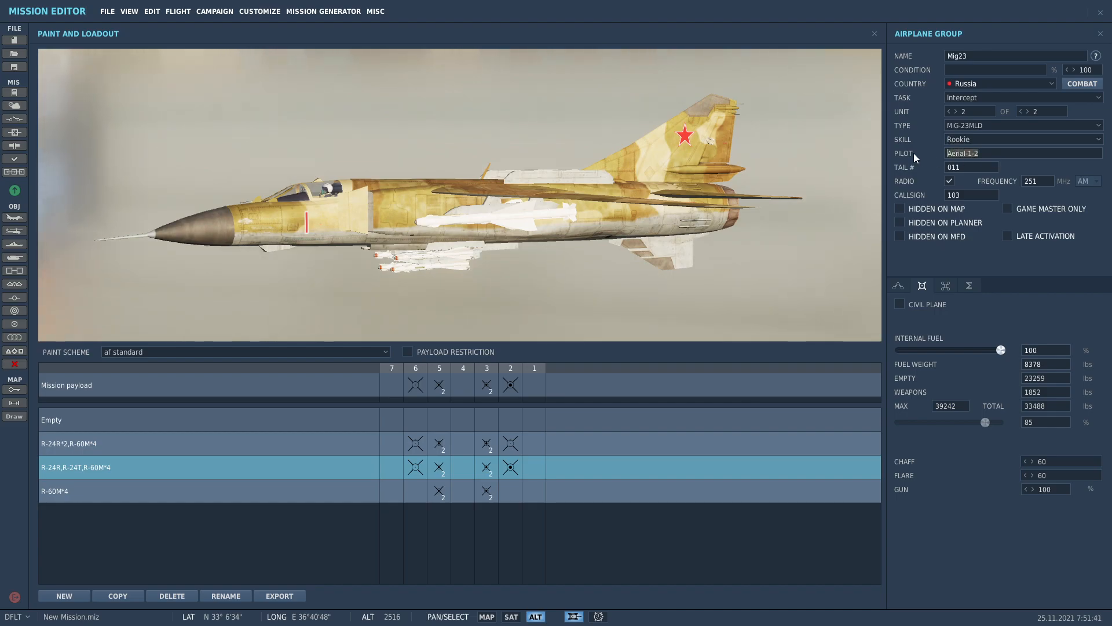
{"action": "type", "text": "Mi"}
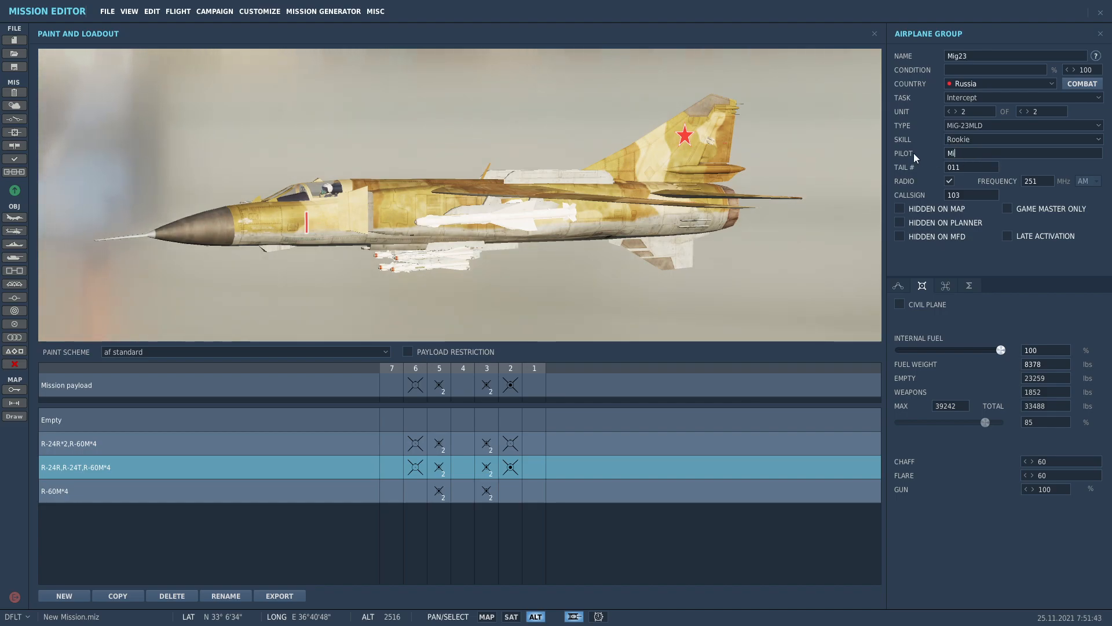
{"action": "type", "text": "g"}
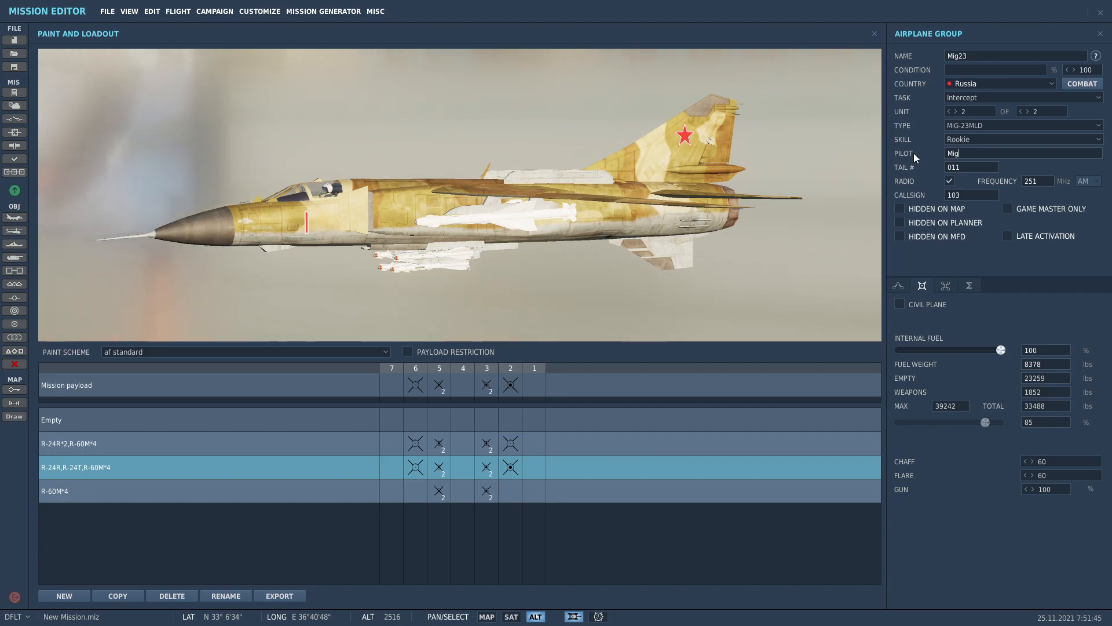
{"action": "type", "text": "23"}
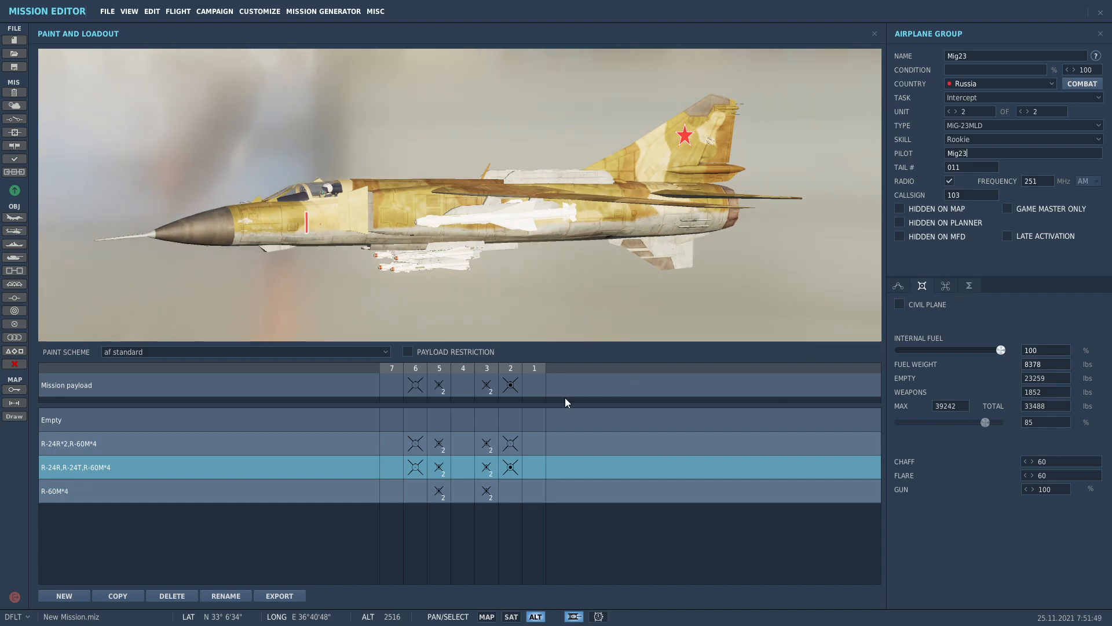
Set the Mig23 group's starting waypoint to Takeoff from parking hot at Khalkhalah and enable late activation.
{"action": "left_click", "coordinate": [898, 286]}
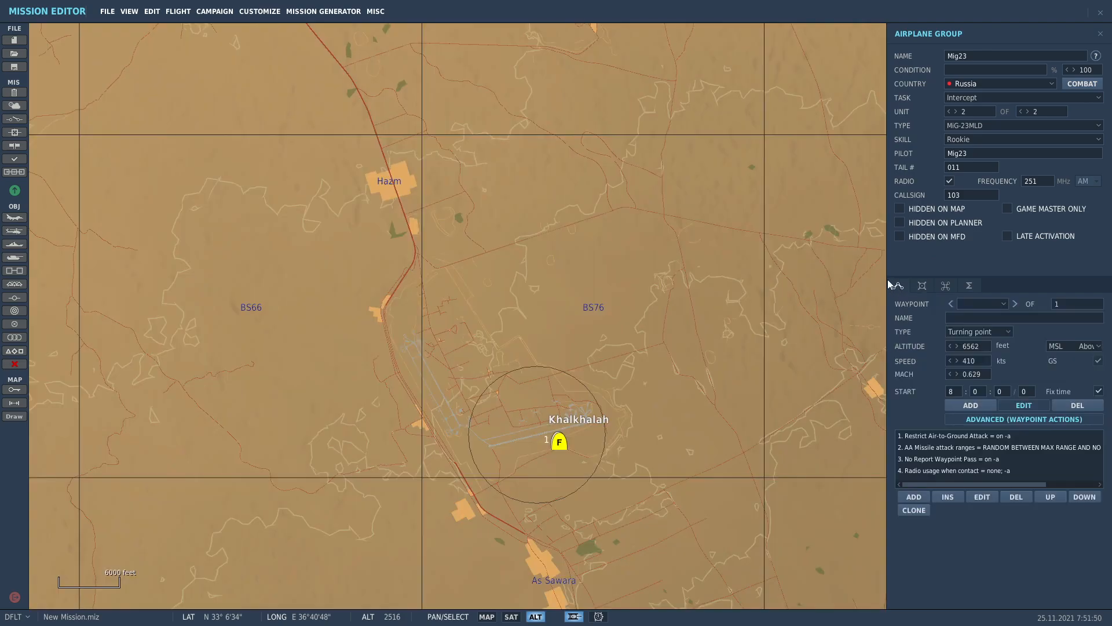
{"action": "scroll", "coordinate": [623, 397], "scroll_direction": "up", "scroll_amount": 8}
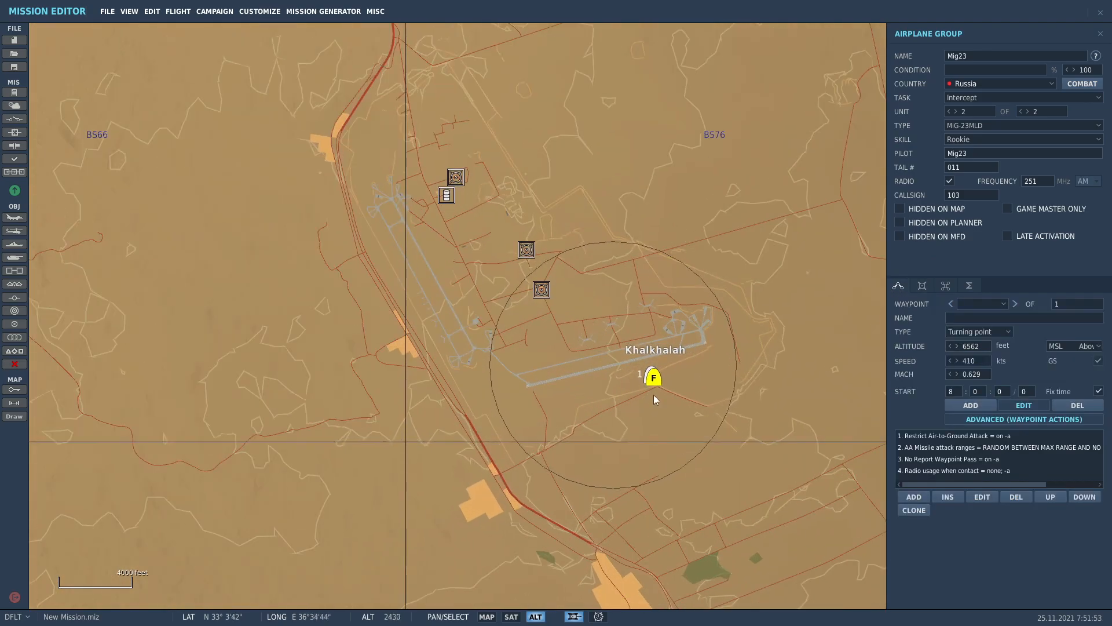
{"action": "left_click", "coordinate": [948, 111]}
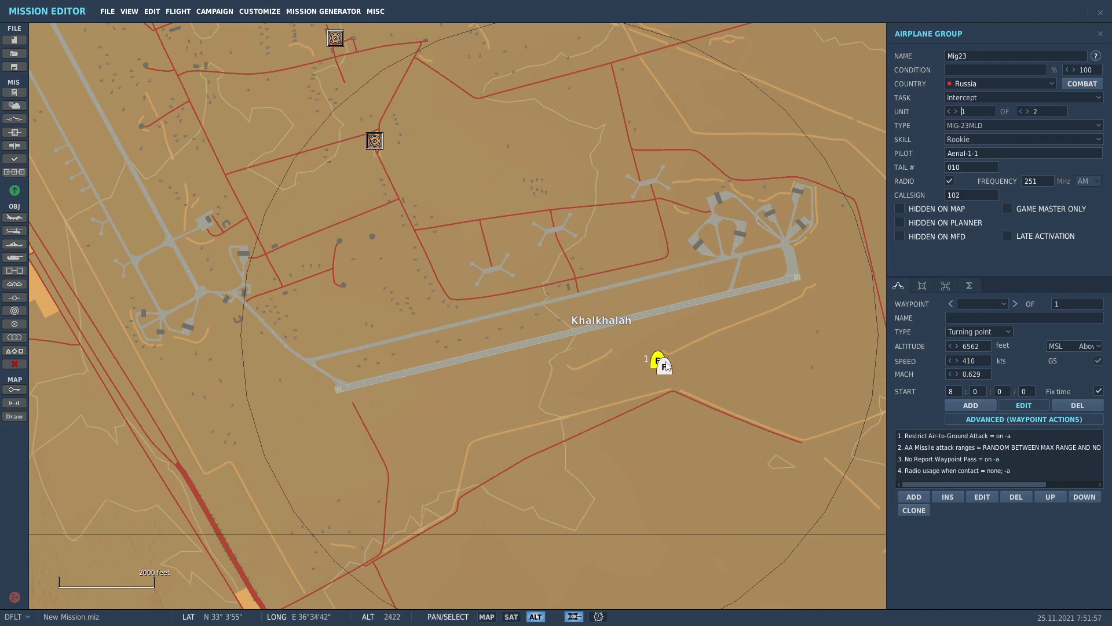
{"action": "scroll", "coordinate": [631, 399], "scroll_direction": "down", "scroll_amount": 3}
{"action": "scroll", "coordinate": [630, 398], "scroll_direction": "down", "scroll_amount": 2}
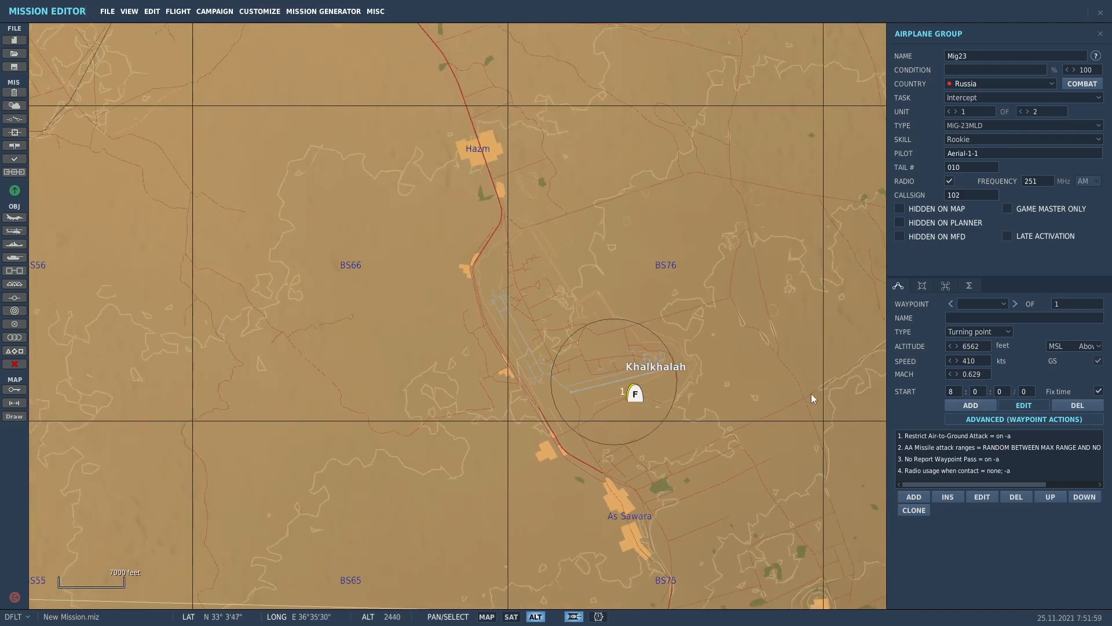
{"action": "scroll", "coordinate": [635, 408], "scroll_direction": "up", "scroll_amount": 2}
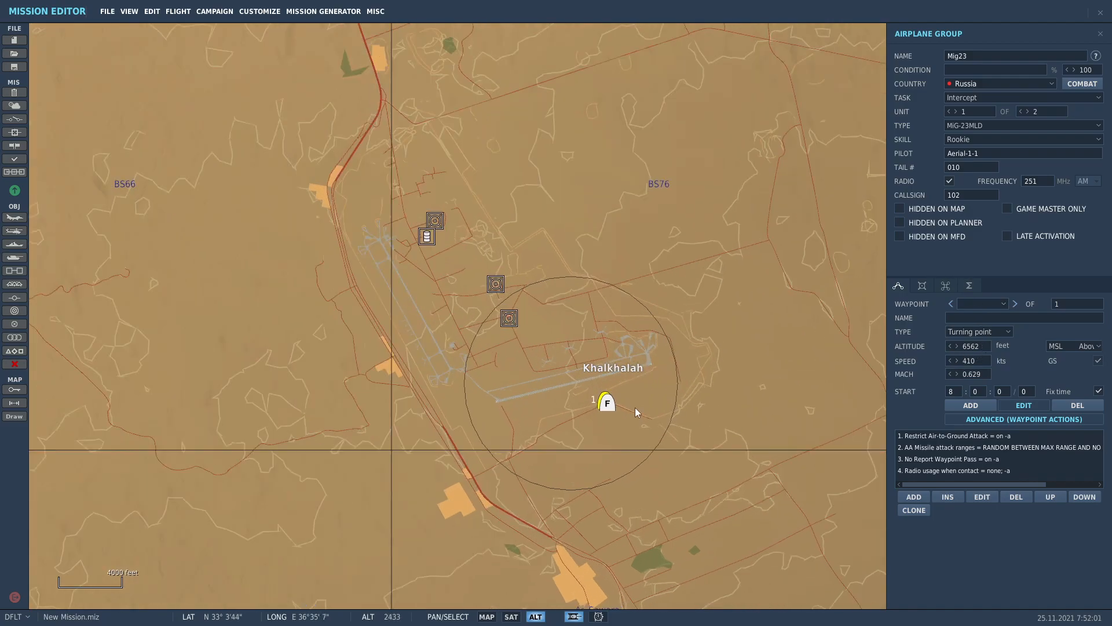
{"action": "left_click", "coordinate": [976, 331]}
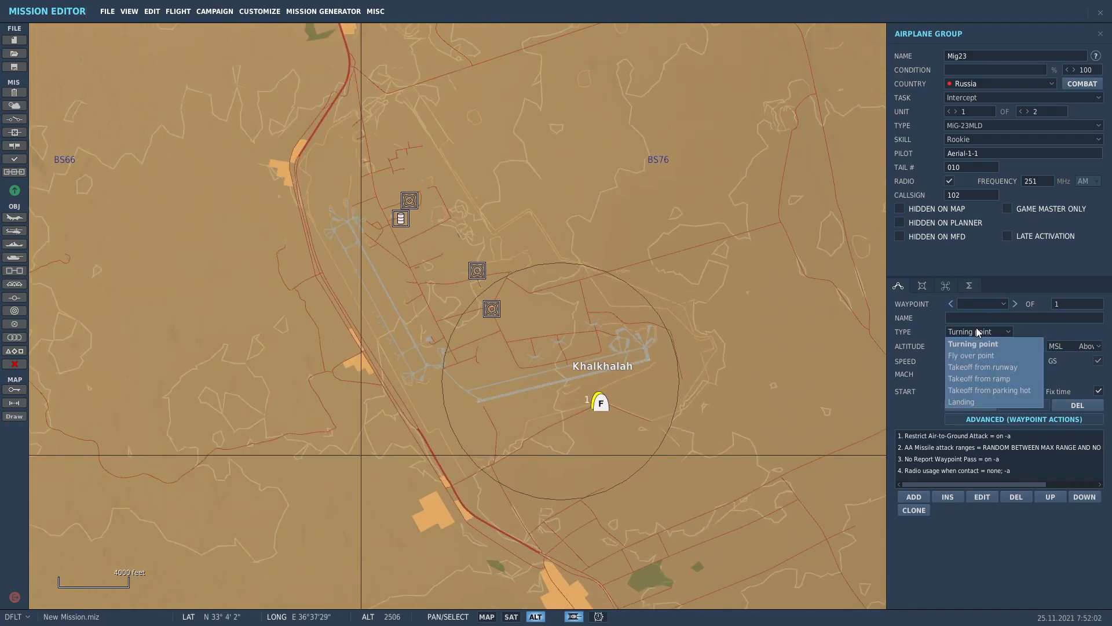
{"action": "left_click", "coordinate": [987, 390]}
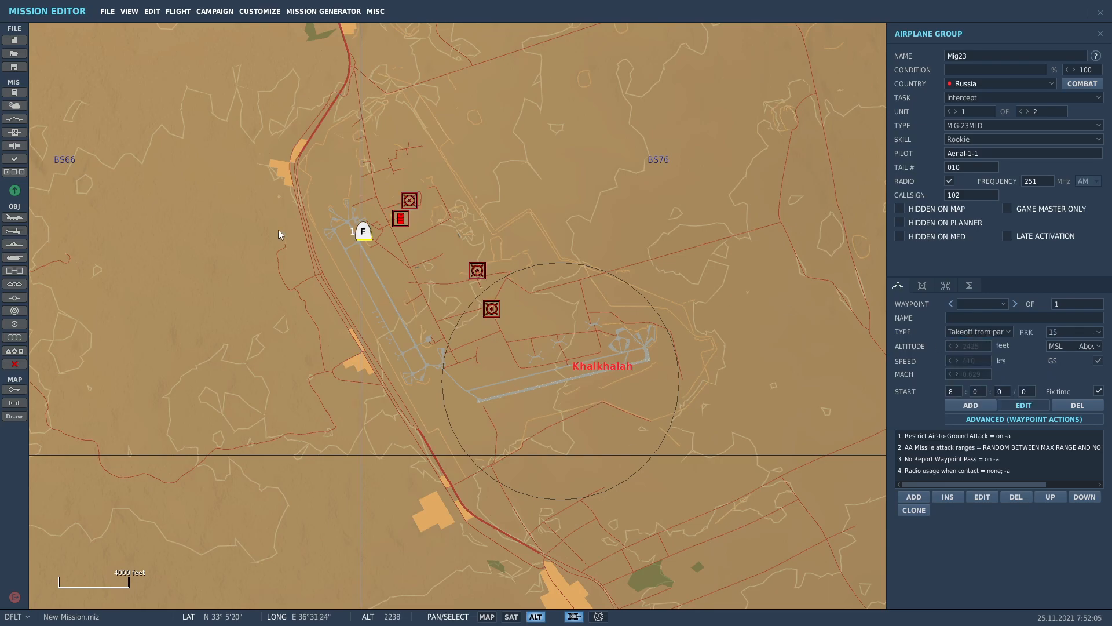
{"action": "scroll", "coordinate": [378, 266], "scroll_direction": "up", "scroll_amount": 1}
{"action": "scroll", "coordinate": [380, 269], "scroll_direction": "up", "scroll_amount": 2}
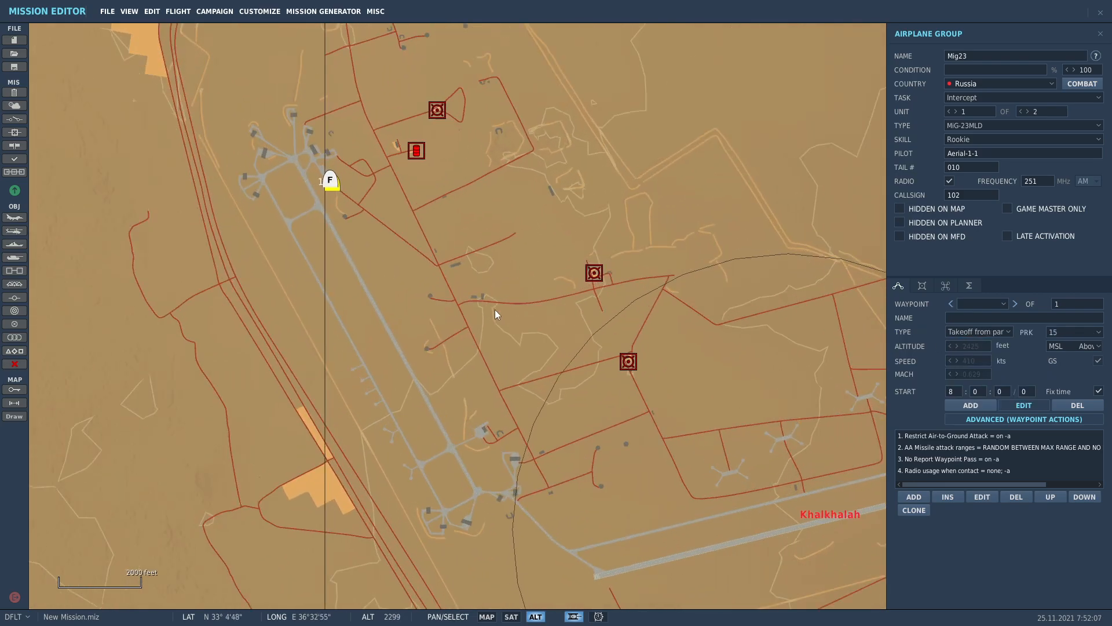
{"action": "scroll", "coordinate": [559, 303], "scroll_direction": "down", "scroll_amount": 2}
{"action": "scroll", "coordinate": [787, 335], "scroll_direction": "down", "scroll_amount": 2}
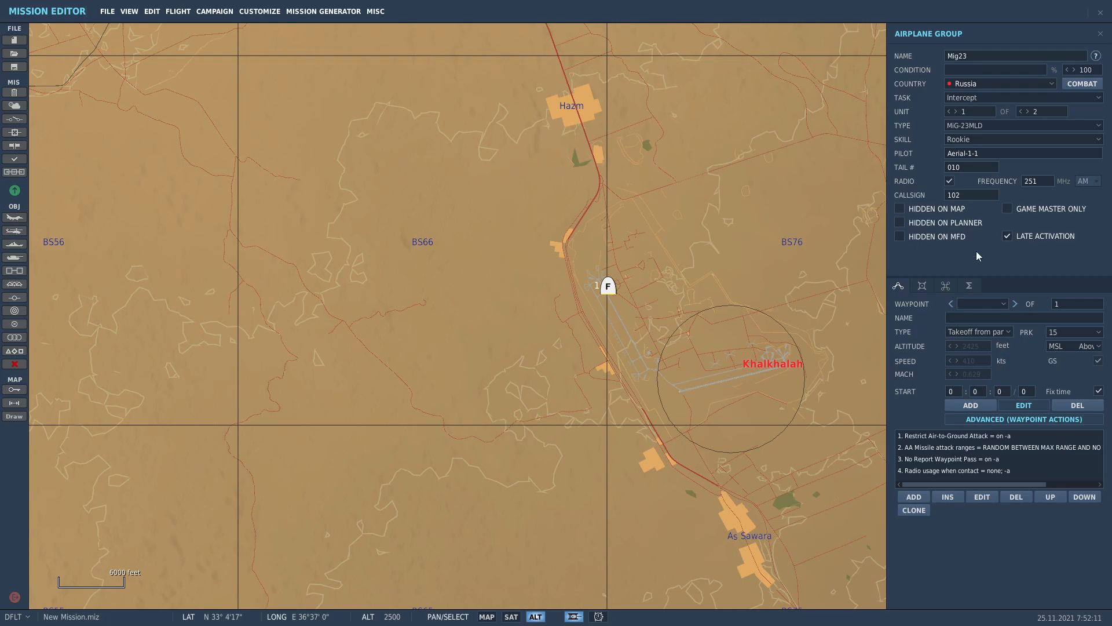
Add a turning point north of Khalkhalah and a second one over Damascus to the Mig23 route.
{"action": "left_click", "coordinate": [968, 404]}
{"action": "scroll", "coordinate": [426, 296], "scroll_direction": "down", "scroll_amount": 3}
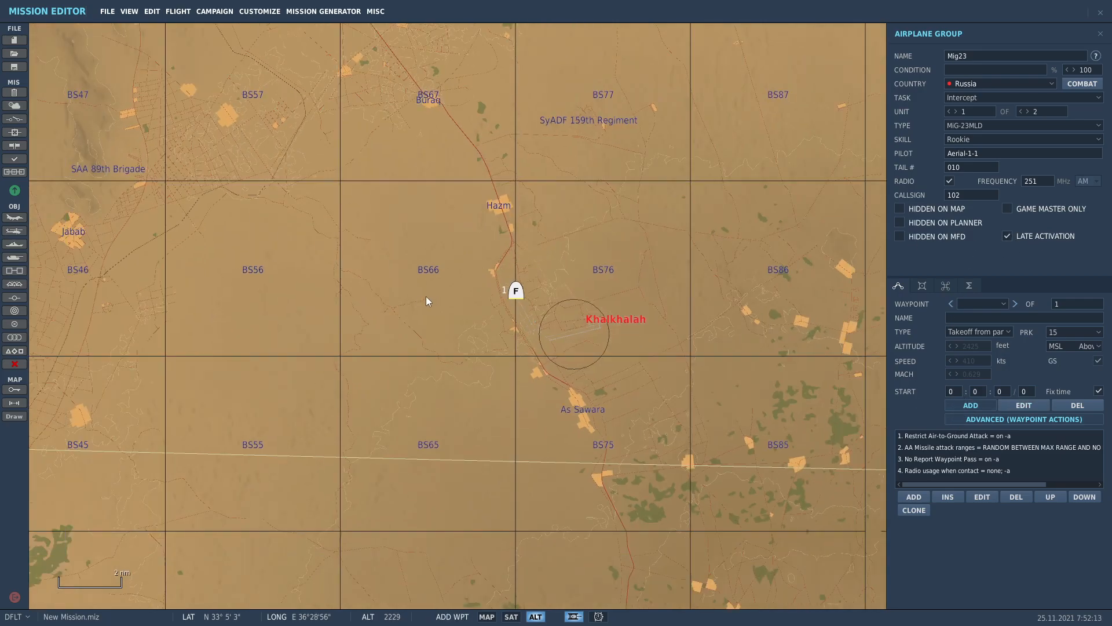
{"action": "scroll", "coordinate": [423, 296], "scroll_direction": "down", "scroll_amount": 3}
{"action": "scroll", "coordinate": [267, 180], "scroll_direction": "up", "scroll_amount": 1}
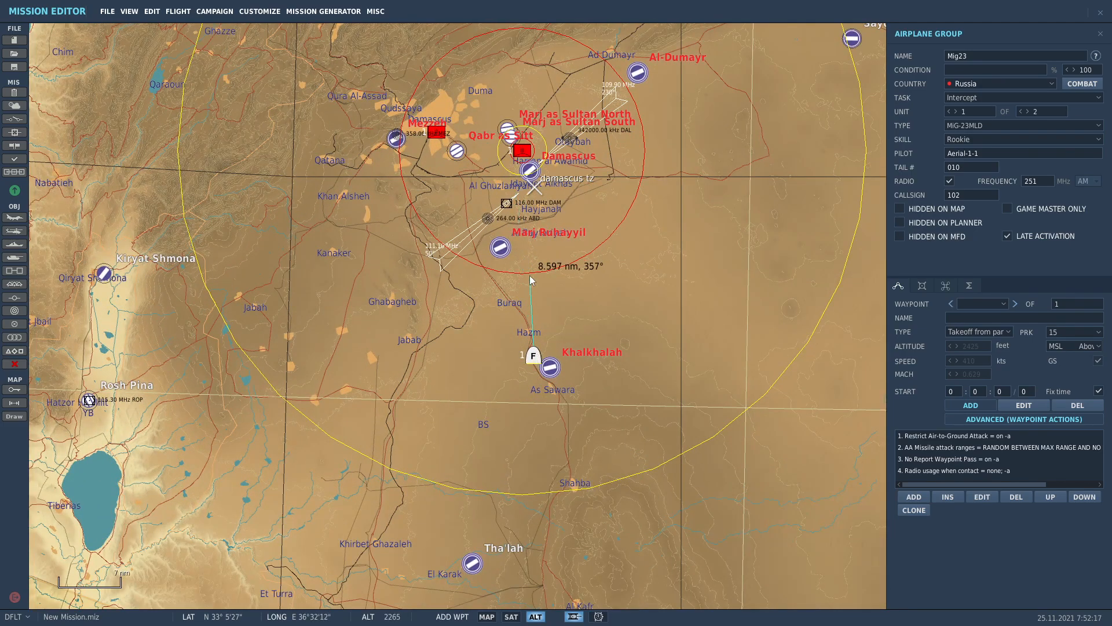
{"action": "left_click", "coordinate": [557, 280]}
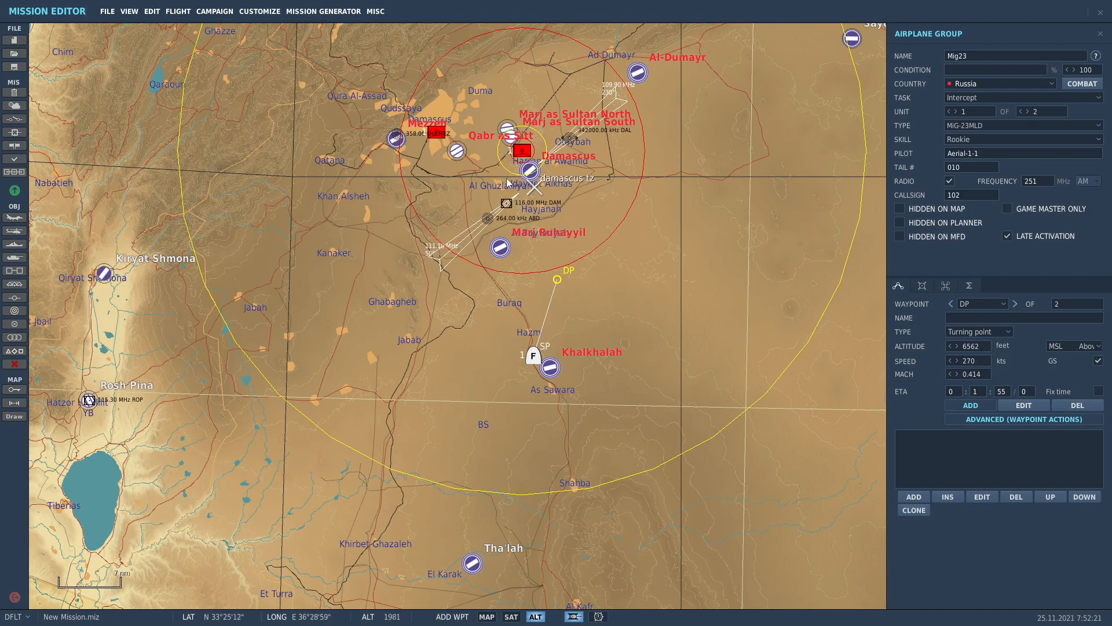
{"action": "left_click", "coordinate": [473, 138]}
Set the Damascus waypoint to 12000 feet and 400 kts, and move it west of the city near Qatana.
{"action": "double_click", "coordinate": [976, 346]}
{"action": "type", "text": "12000"}
{"action": "left_click", "coordinate": [1022, 405]}
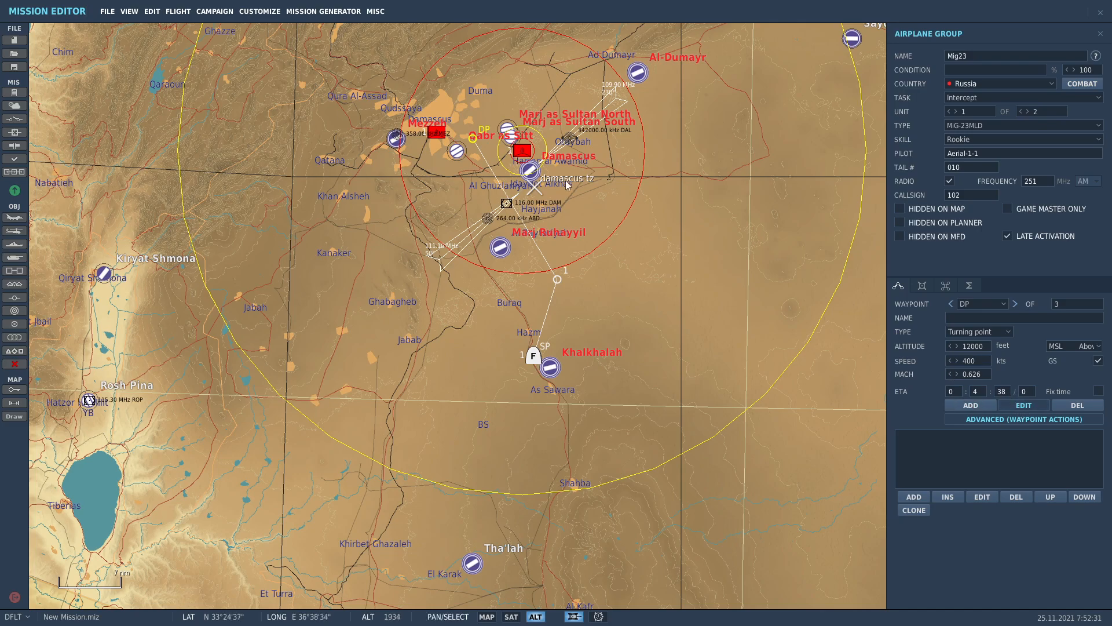
{"action": "left_click_drag", "start_coordinate": [472, 140], "coordinate": [361, 158]}
{"action": "right_click_drag", "start_coordinate": [362, 160], "coordinate": [389, 250]}
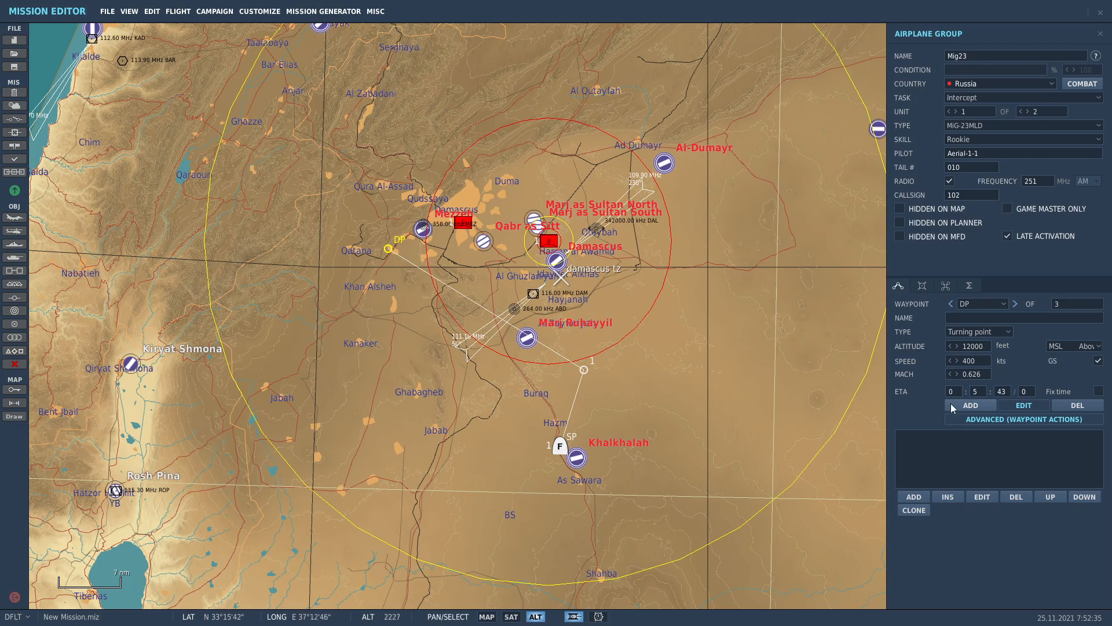
Add four more turning points circling Damascus clockwise from the north-west, ending just west of Marj Ruhayyil.
{"action": "left_click", "coordinate": [970, 406]}
{"action": "left_click", "coordinate": [404, 106]}
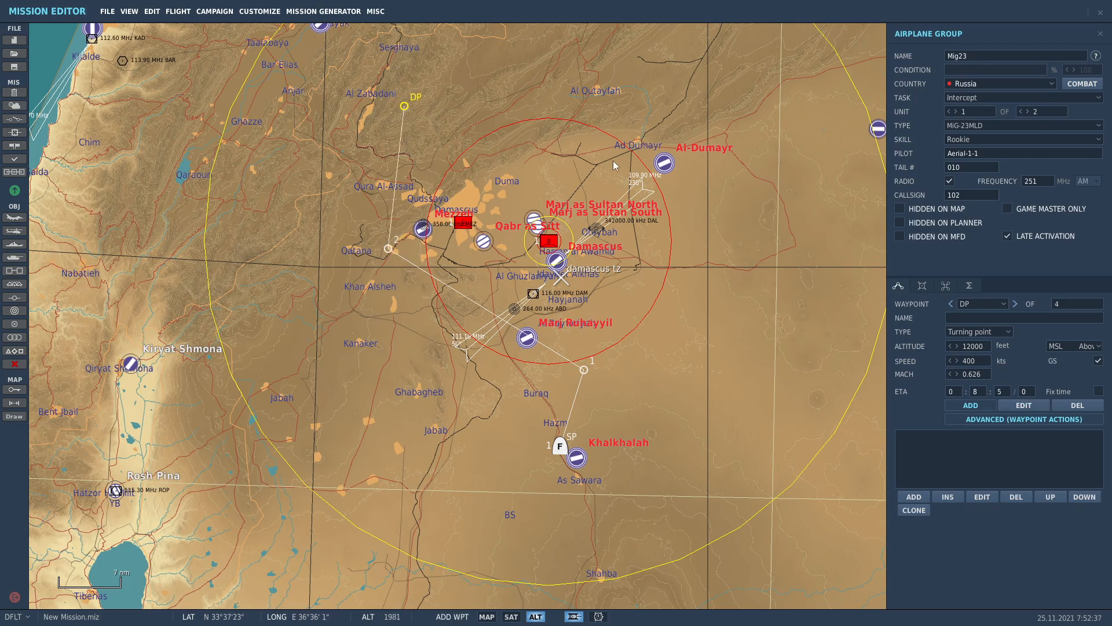
{"action": "left_click", "coordinate": [529, 112]}
{"action": "left_click", "coordinate": [633, 226]}
{"action": "left_click", "coordinate": [507, 344]}
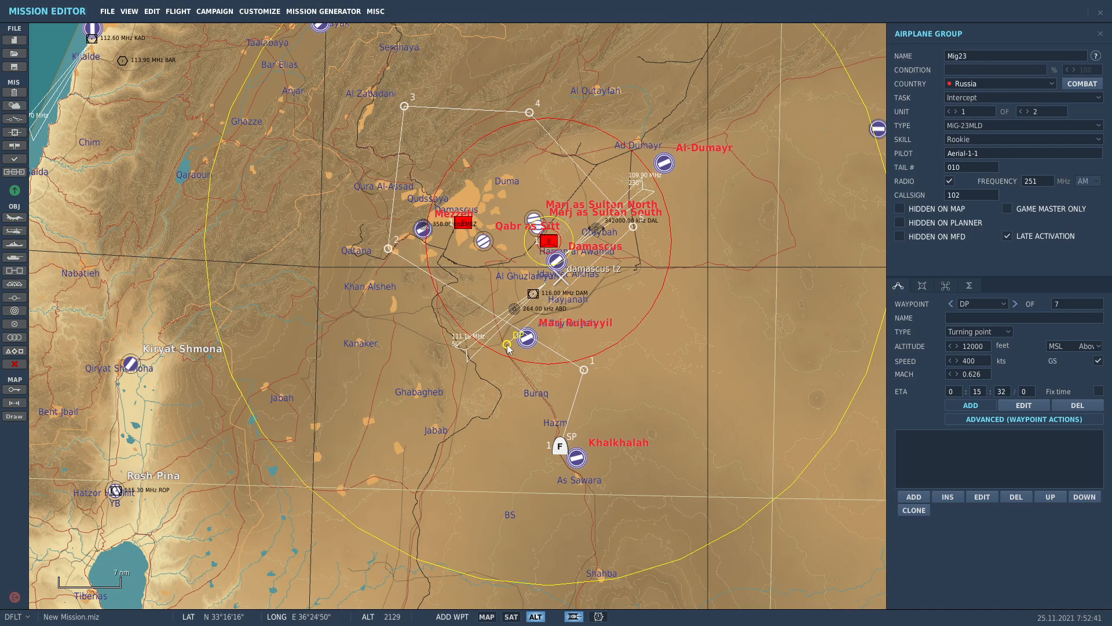
Add a Switch Waypoint command to the last waypoint that sends the group back to waypoint 2.
{"action": "left_click", "coordinate": [919, 495]}
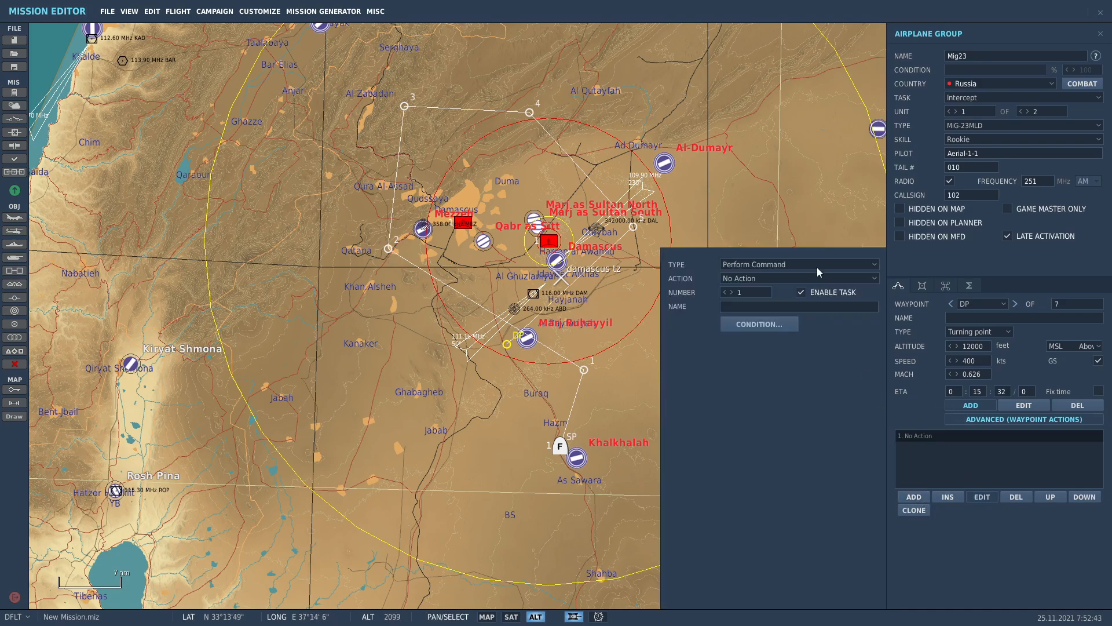
{"action": "left_click", "coordinate": [757, 279]}
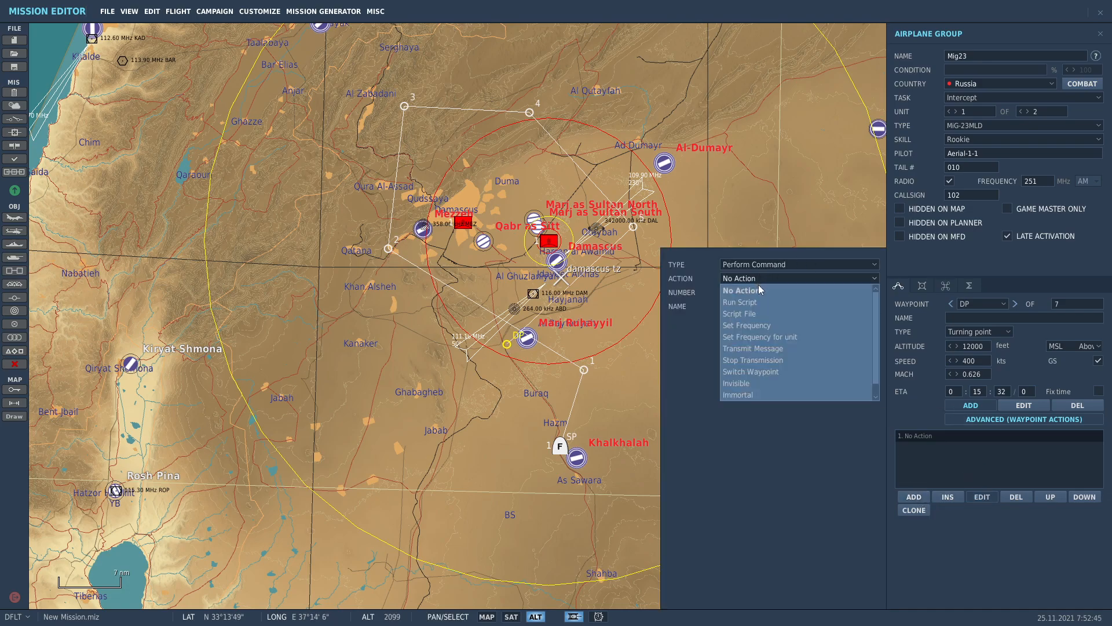
{"action": "left_click", "coordinate": [768, 372]}
{"action": "left_click", "coordinate": [759, 346]}
{"action": "left_click", "coordinate": [760, 383]}
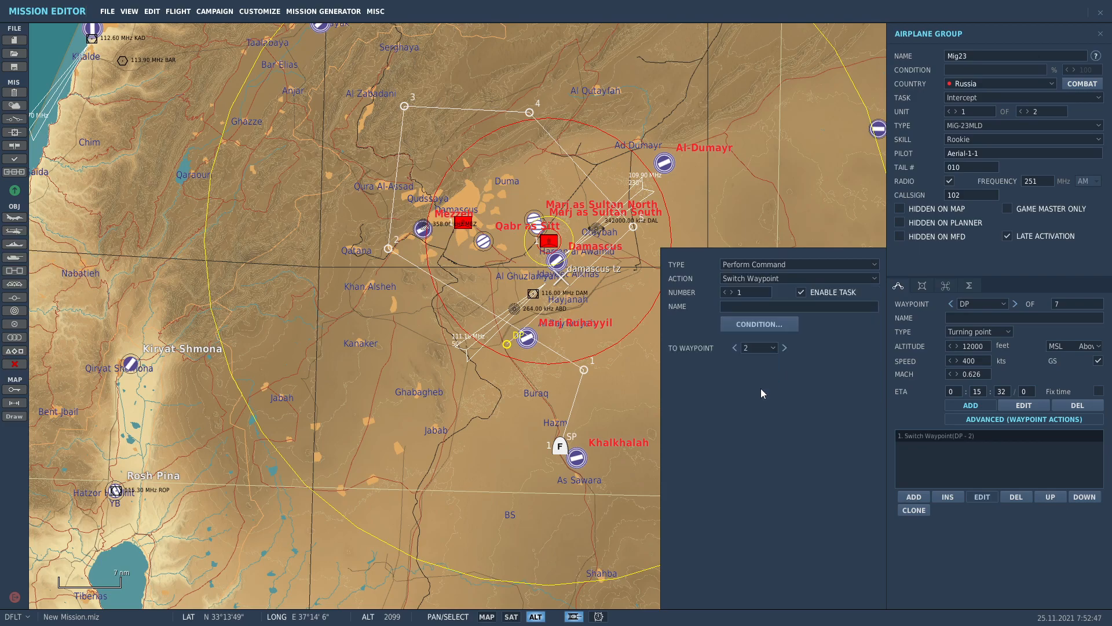
{"action": "left_click", "coordinate": [981, 497]}
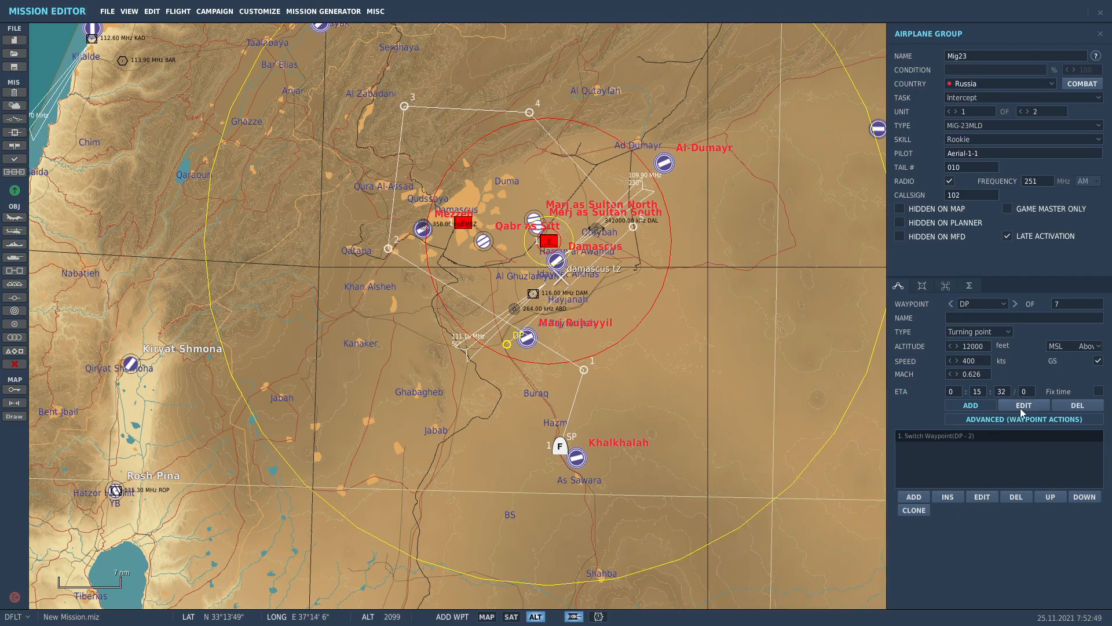
{"action": "left_click", "coordinate": [990, 403]}
{"action": "left_click", "coordinate": [647, 355]}
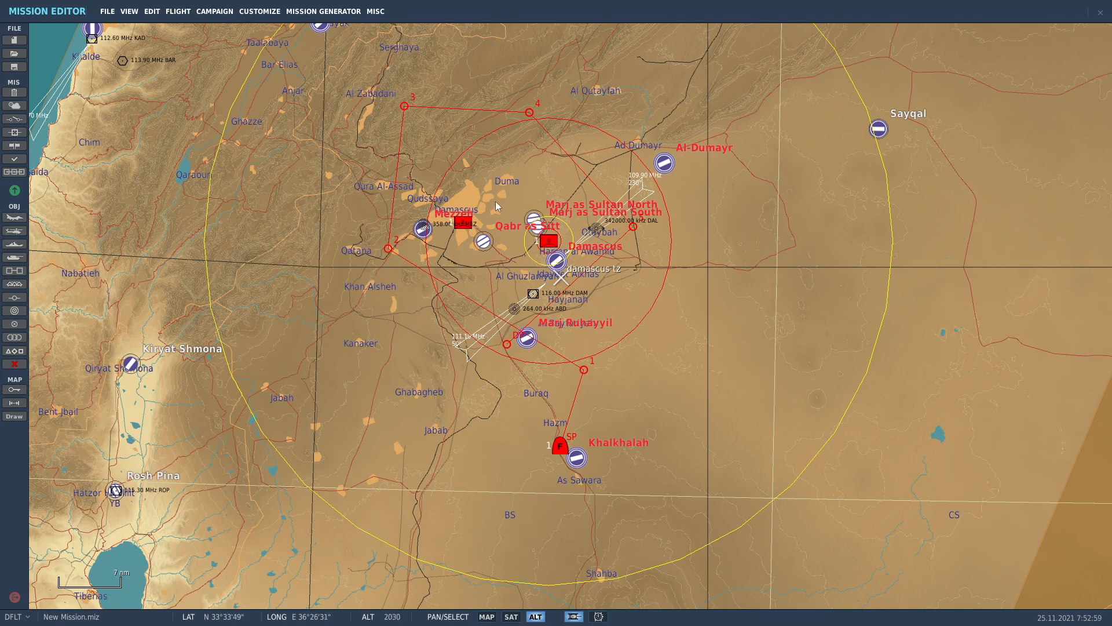
Start a new Russian helicopter group for the Qabr as Sitt airfield south-east of Damascus.
{"action": "scroll", "coordinate": [499, 197], "scroll_direction": "up", "scroll_amount": 1}
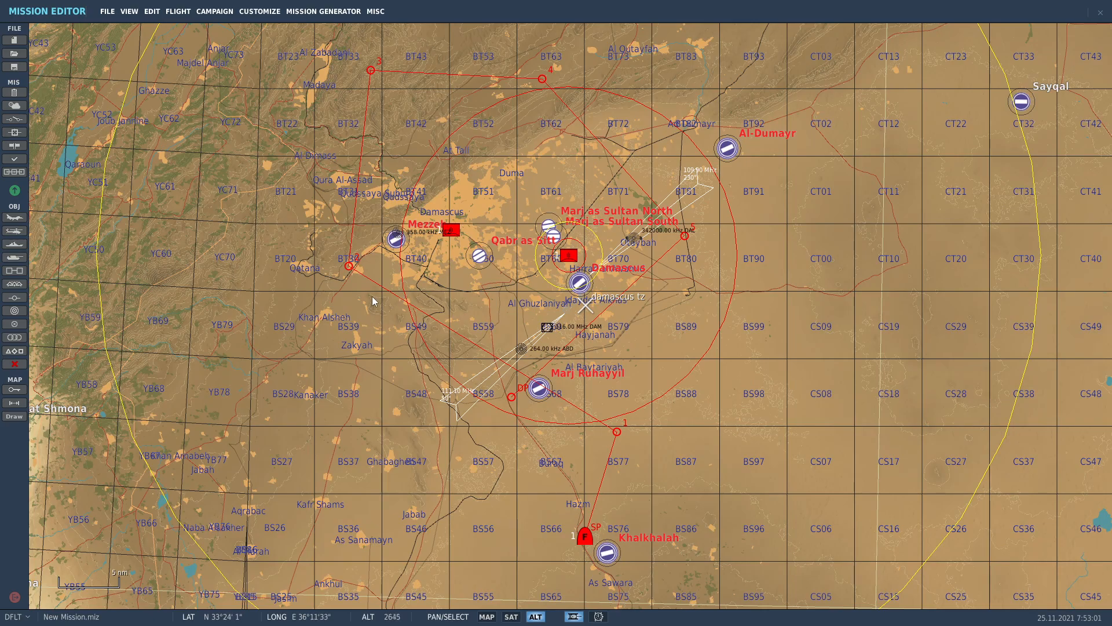
{"action": "scroll", "coordinate": [554, 249], "scroll_direction": "up", "scroll_amount": 3}
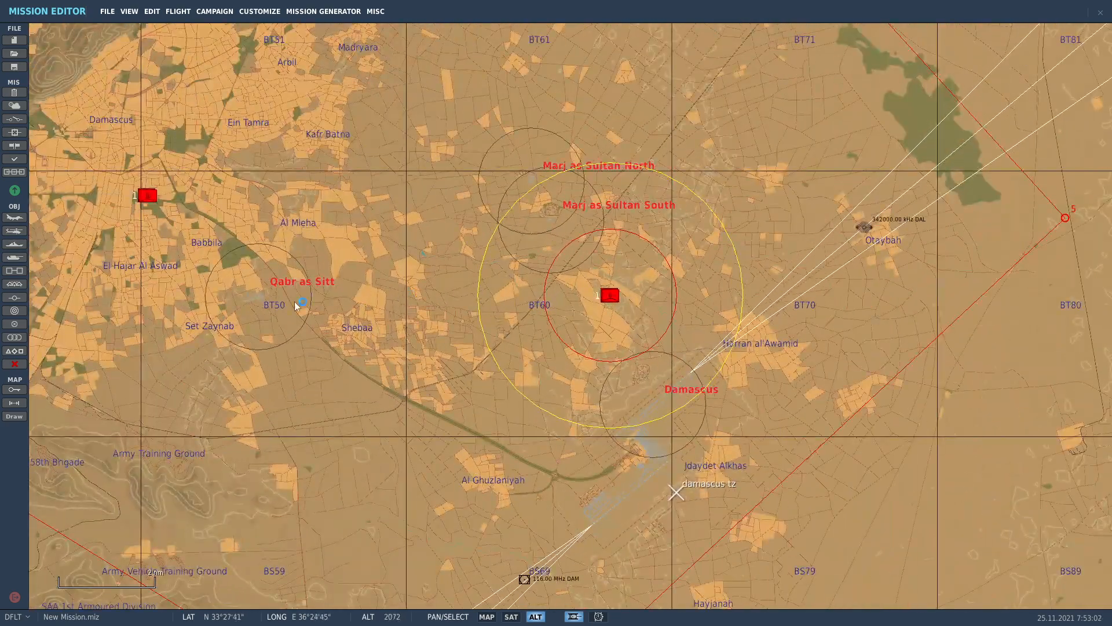
{"action": "scroll", "coordinate": [291, 228], "scroll_direction": "up", "scroll_amount": 1}
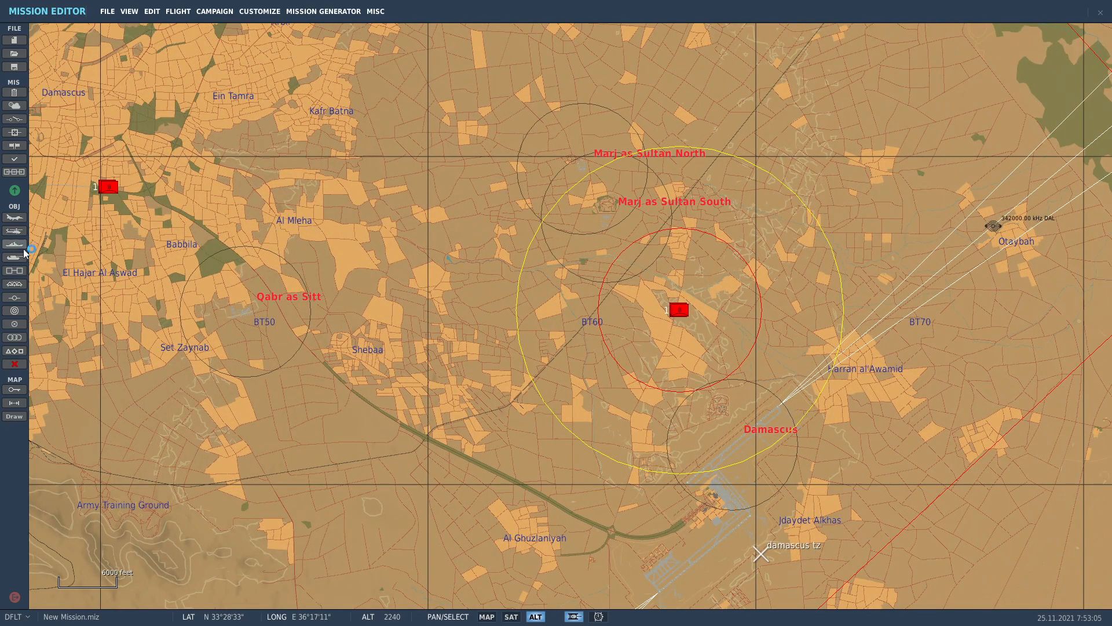
{"action": "left_click", "coordinate": [14, 230]}
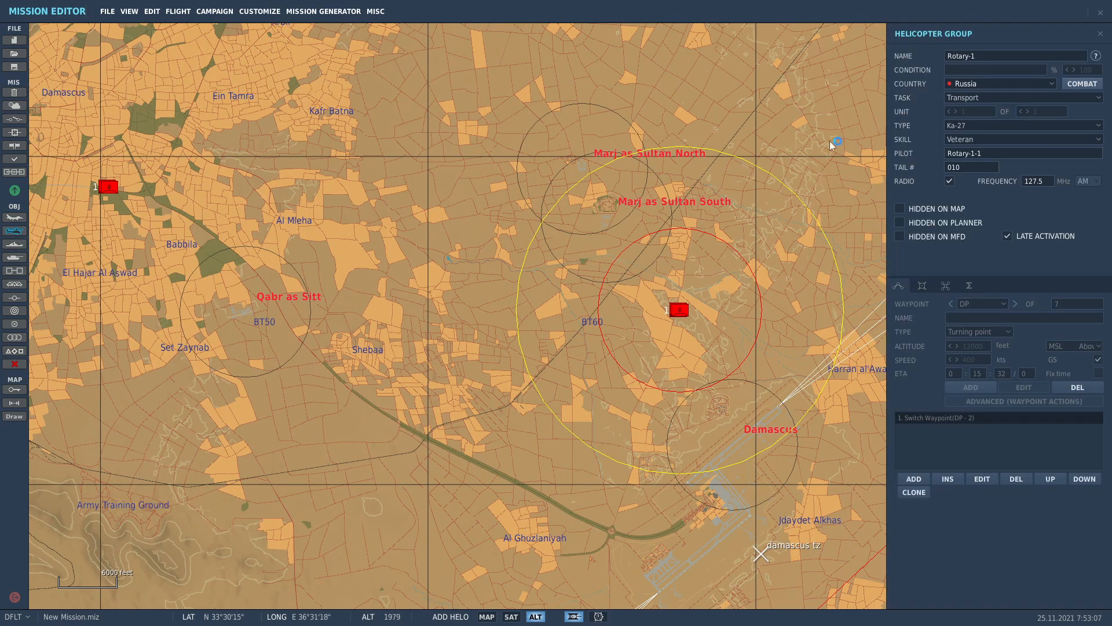
{"action": "scroll", "coordinate": [222, 328], "scroll_direction": "up", "scroll_amount": 1}
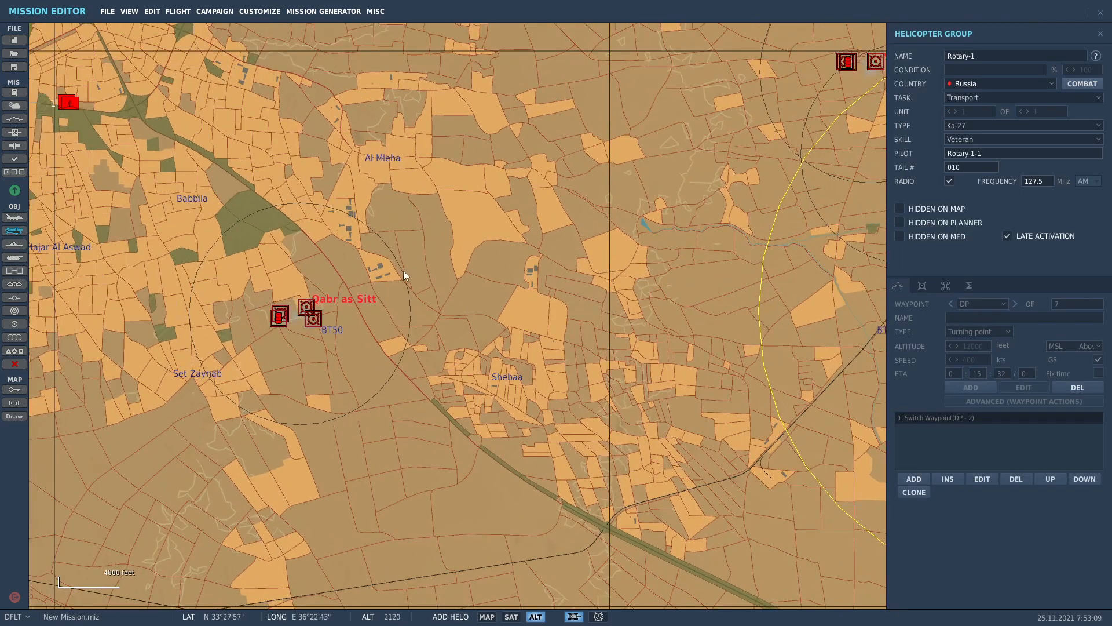
Place a Russian Ka-27 transport helicopter on open ground southeast of Qabr as Sitt and inspect its model in the loadout preview.
{"action": "scroll", "coordinate": [339, 265], "scroll_direction": "down", "scroll_amount": 2}
{"action": "scroll", "coordinate": [302, 299], "scroll_direction": "up", "scroll_amount": 3}
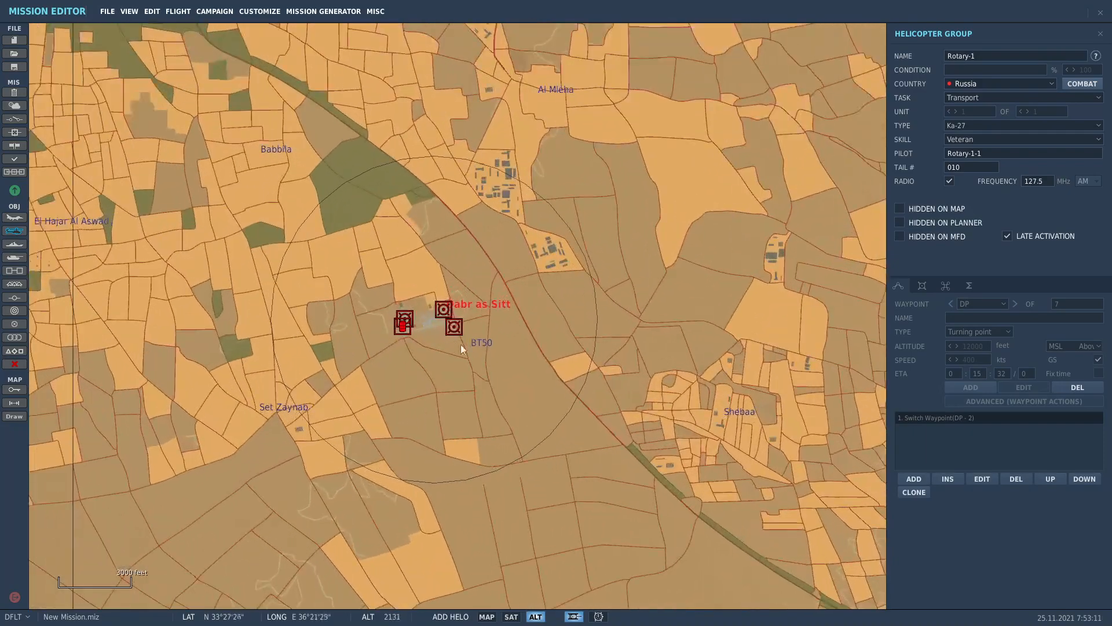
{"action": "scroll", "coordinate": [521, 400], "scroll_direction": "up", "scroll_amount": 3}
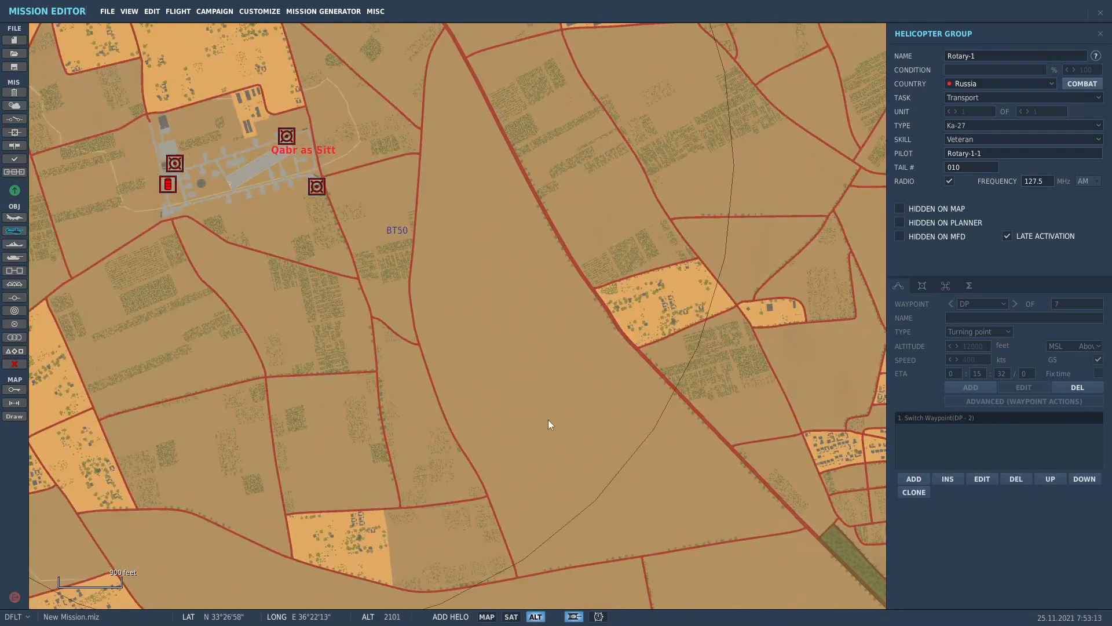
{"action": "left_click", "coordinate": [543, 392]}
{"action": "left_click", "coordinate": [922, 286]}
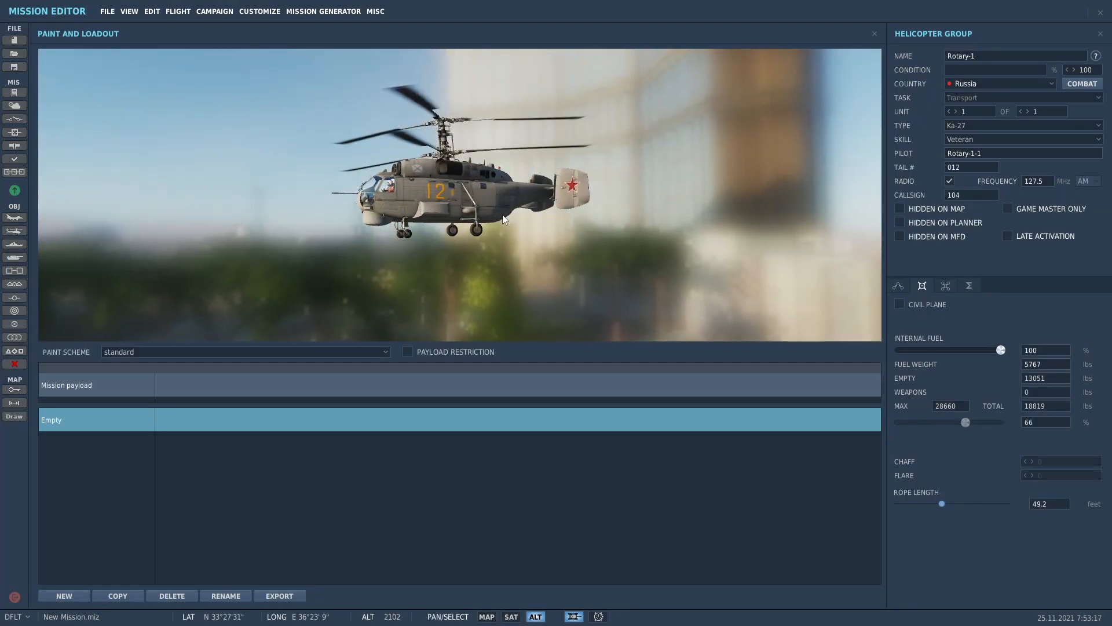
{"action": "left_click_drag", "start_coordinate": [503, 215], "coordinate": [536, 241]}
{"action": "scroll", "coordinate": [478, 231], "scroll_direction": "up", "scroll_amount": 2}
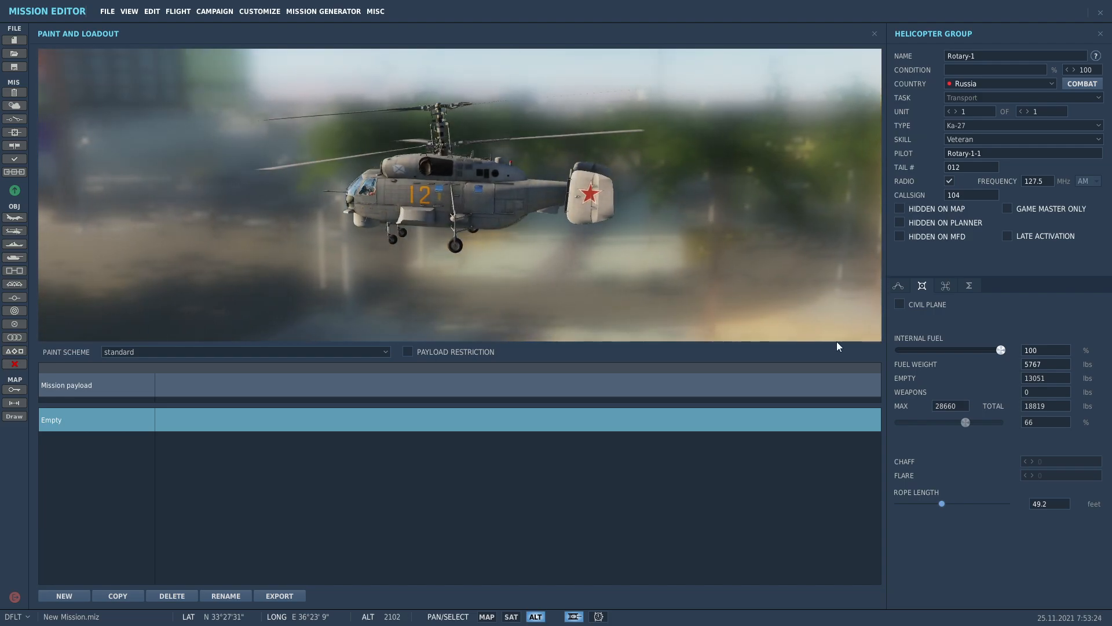
Name both the helicopter group and its pilot "red helo".
{"action": "left_click_drag", "start_coordinate": [983, 58], "coordinate": [913, 56]}
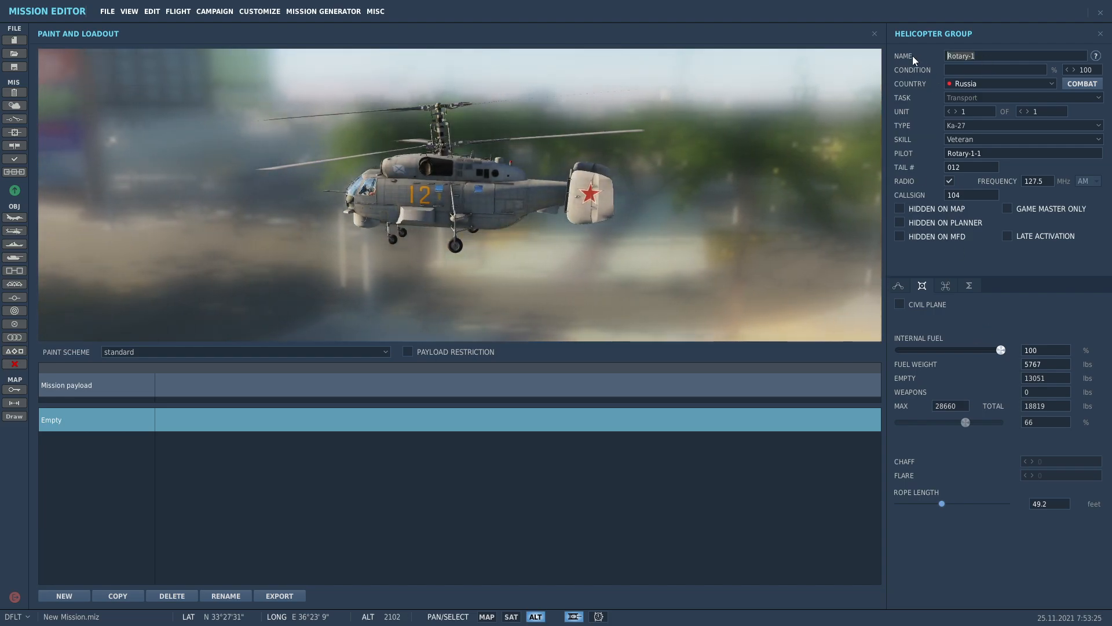
{"action": "type", "text": "red helo"}
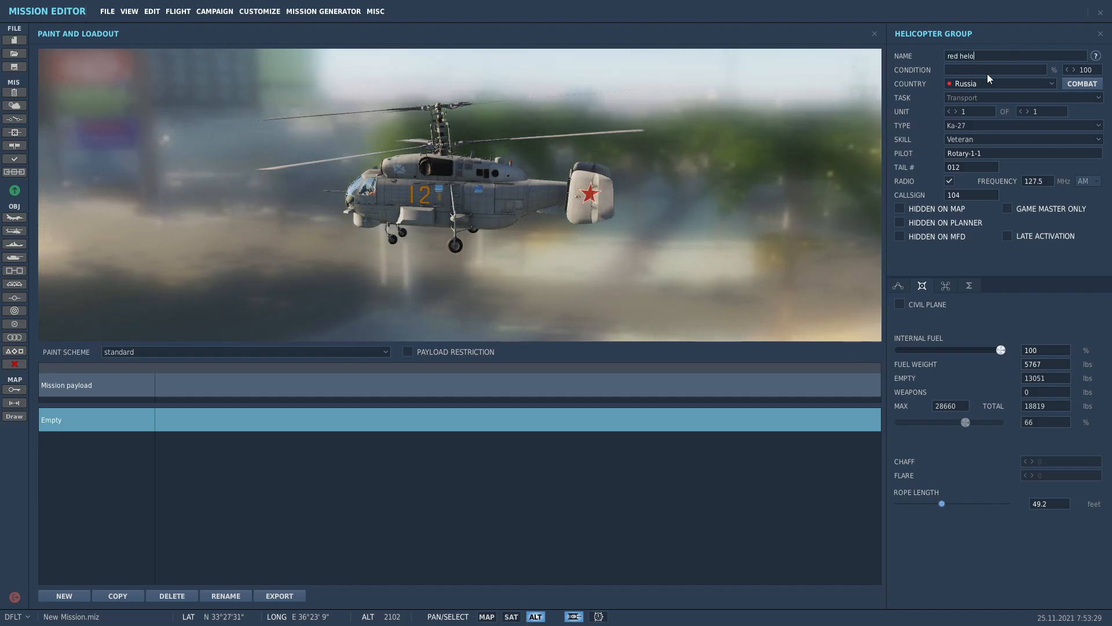
{"action": "left_click", "coordinate": [999, 153]}
{"action": "type", "text": "red helo"}
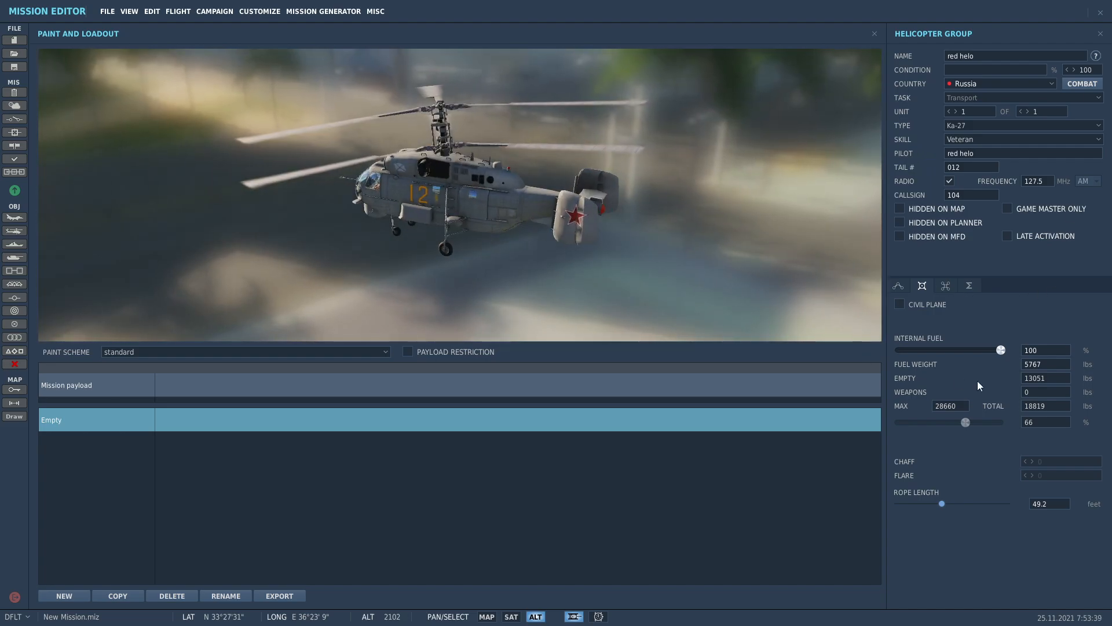
Set the helicopter's starting waypoint type to Takeoff from ground hot.
{"action": "left_click", "coordinate": [899, 286]}
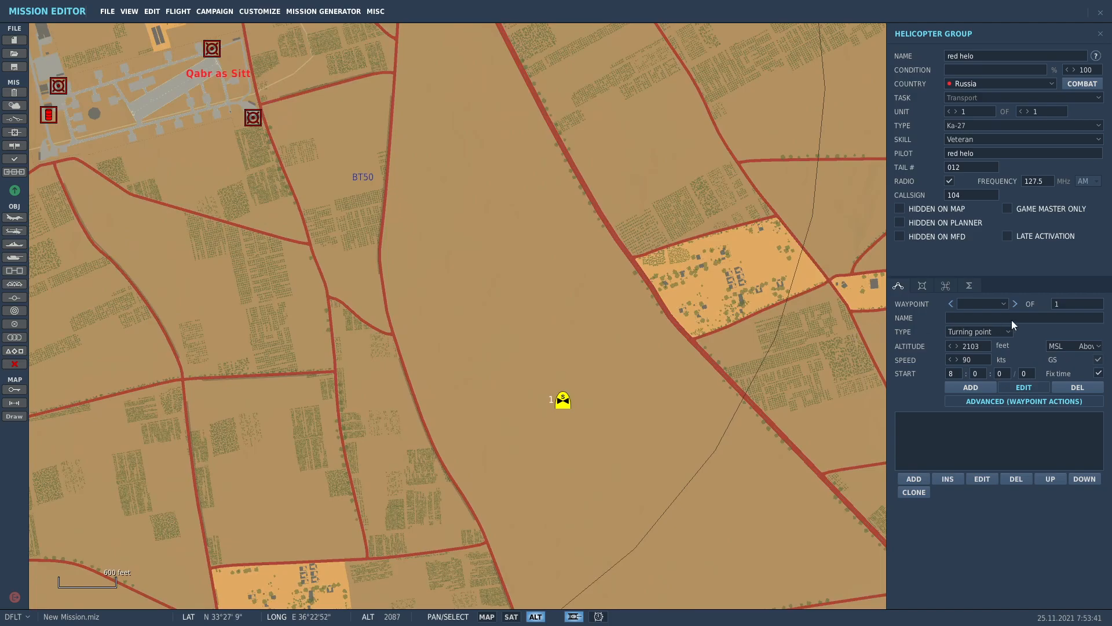
{"action": "left_click", "coordinate": [988, 330]}
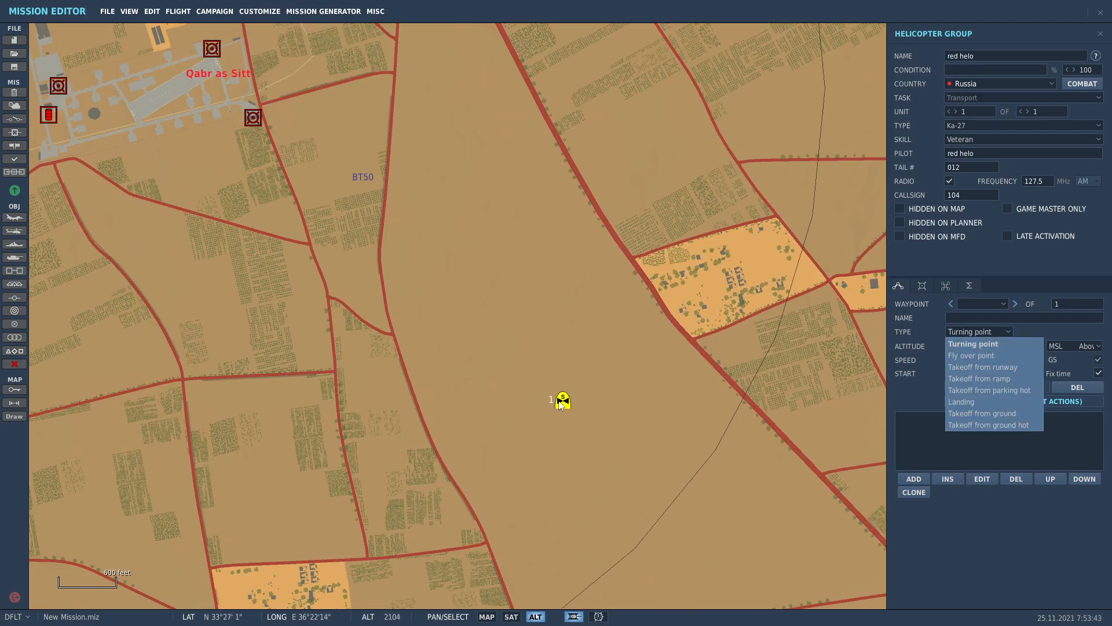
{"action": "left_click", "coordinate": [988, 425]}
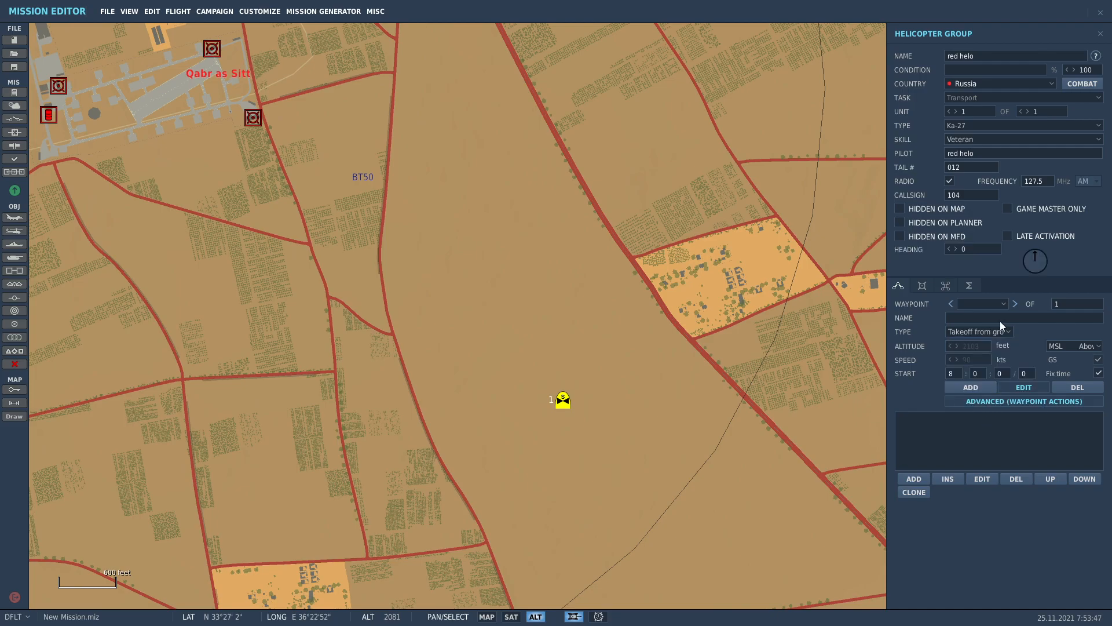
Add a turning point just north of the helicopter's start with an altitude of 3500 feet and a speed of 90 kts.
{"action": "scroll", "coordinate": [598, 402], "scroll_direction": "down", "scroll_amount": 2}
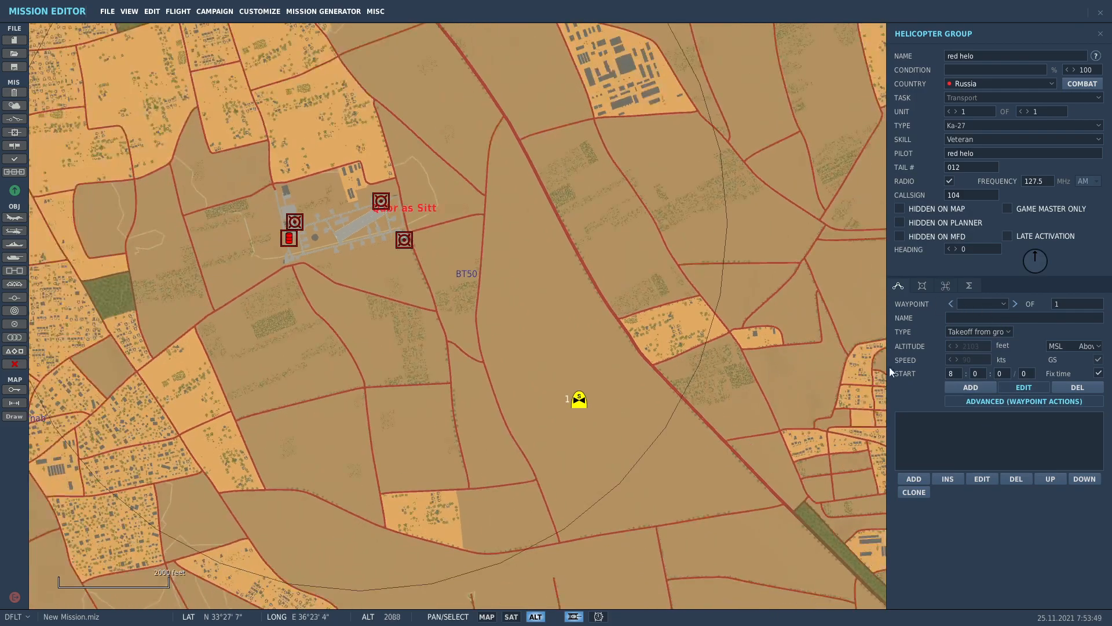
{"action": "left_click", "coordinate": [961, 382]}
{"action": "scroll", "coordinate": [588, 326], "scroll_direction": "down", "scroll_amount": 1}
{"action": "scroll", "coordinate": [566, 321], "scroll_direction": "up", "scroll_amount": 2}
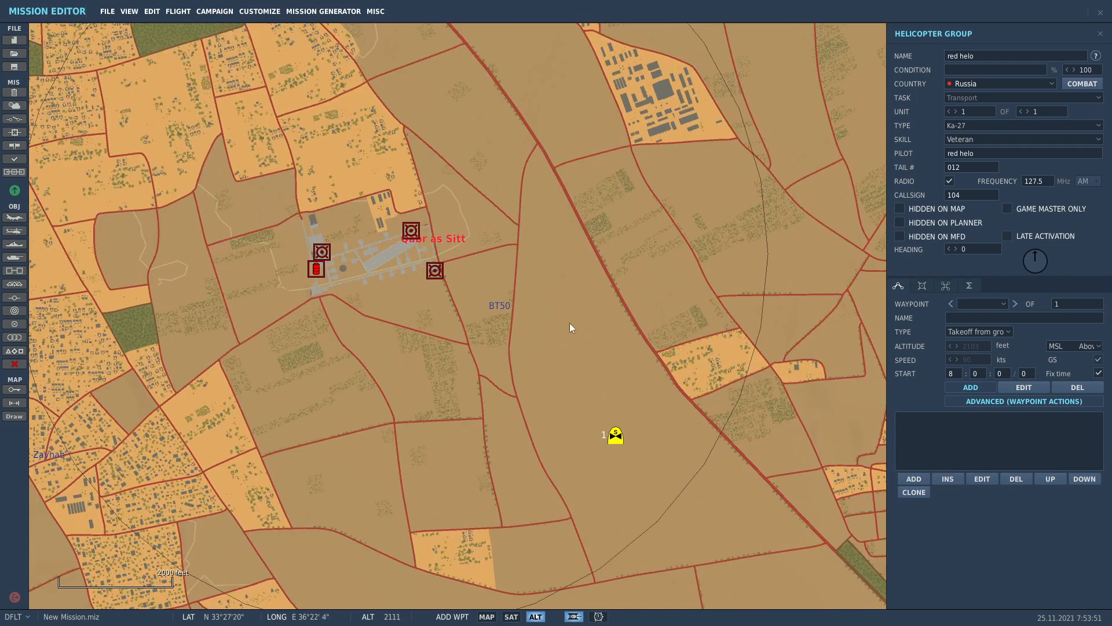
{"action": "left_click", "coordinate": [589, 310]}
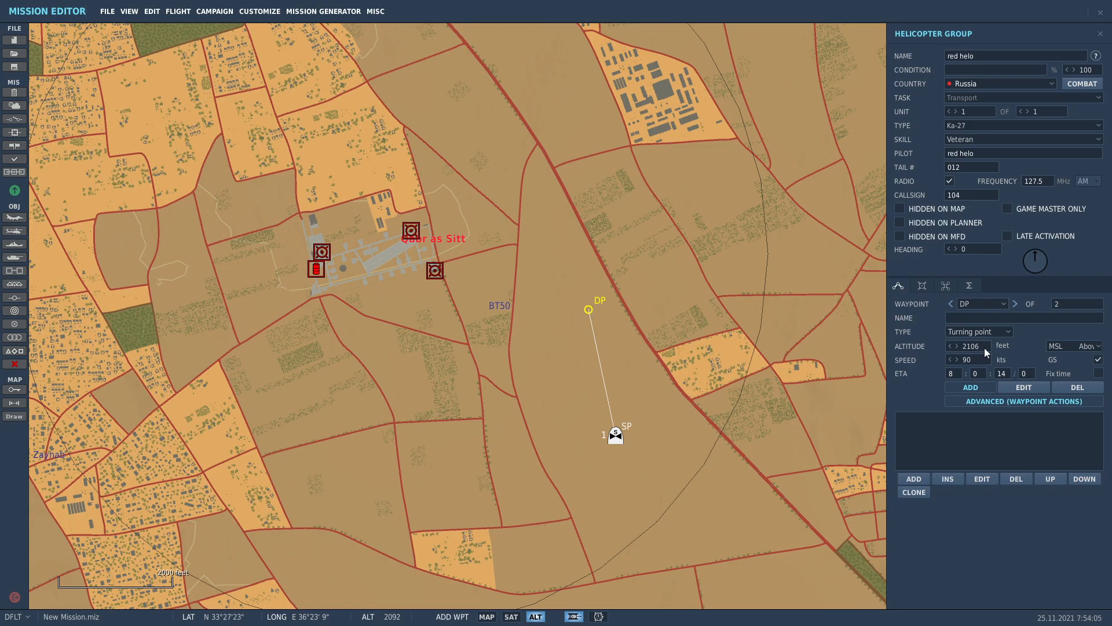
{"action": "left_click_drag", "start_coordinate": [985, 348], "coordinate": [965, 347]}
{"action": "type", "text": "3500"}
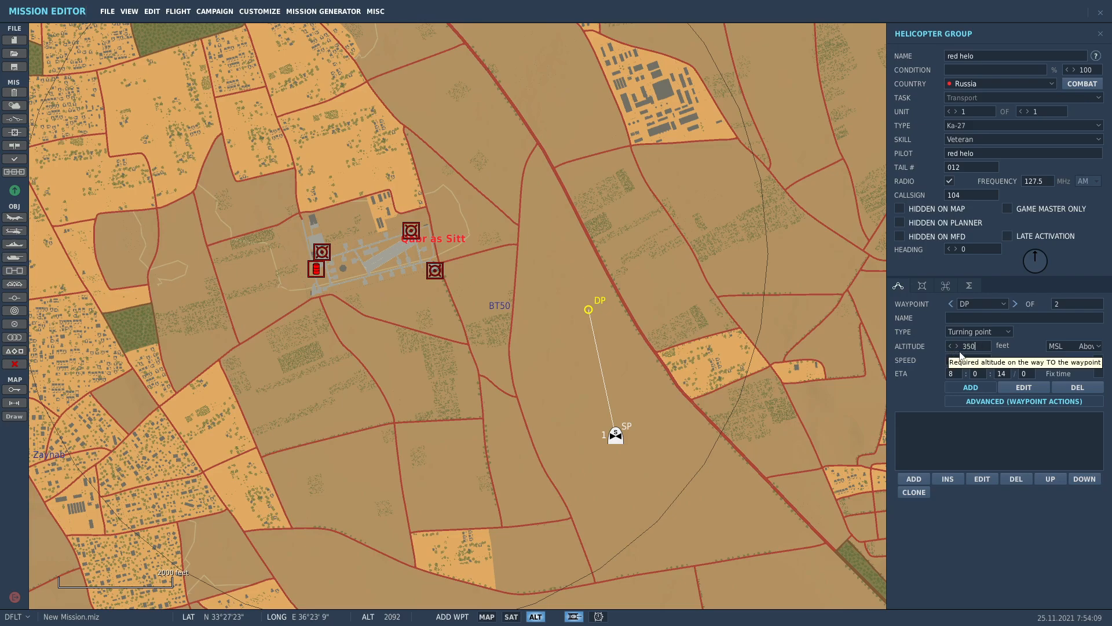
{"action": "left_click", "coordinate": [985, 361]}
{"action": "type", "text": "90"}
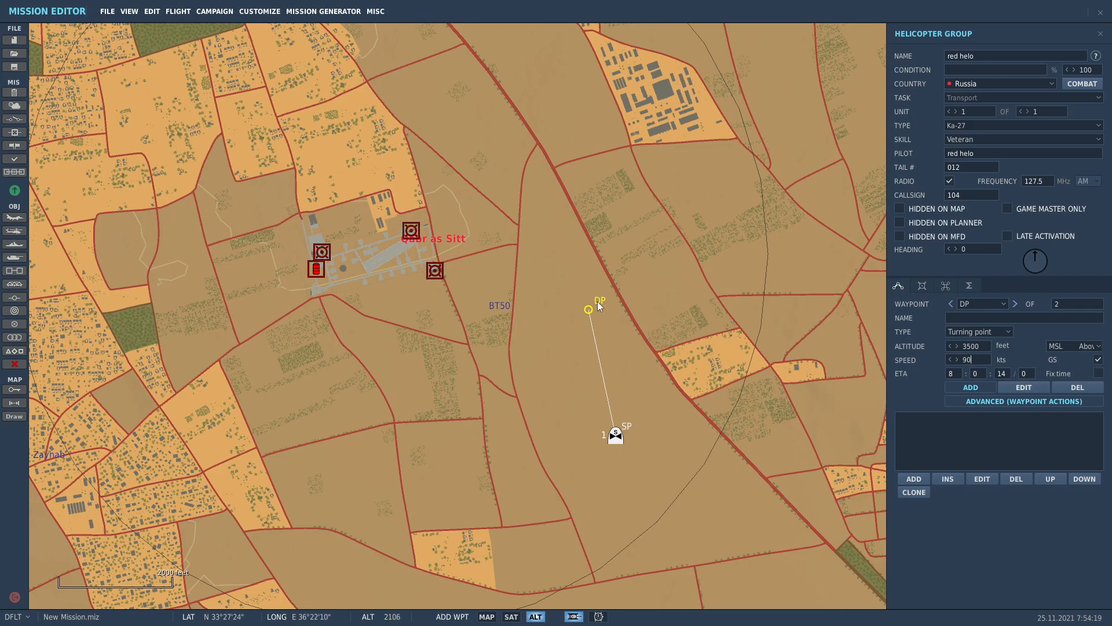
Add a waypoint on the Qabr as Sitt airfield and set its type to LandingReFuAr.
{"action": "left_click", "coordinate": [380, 259]}
{"action": "left_click", "coordinate": [979, 332]}
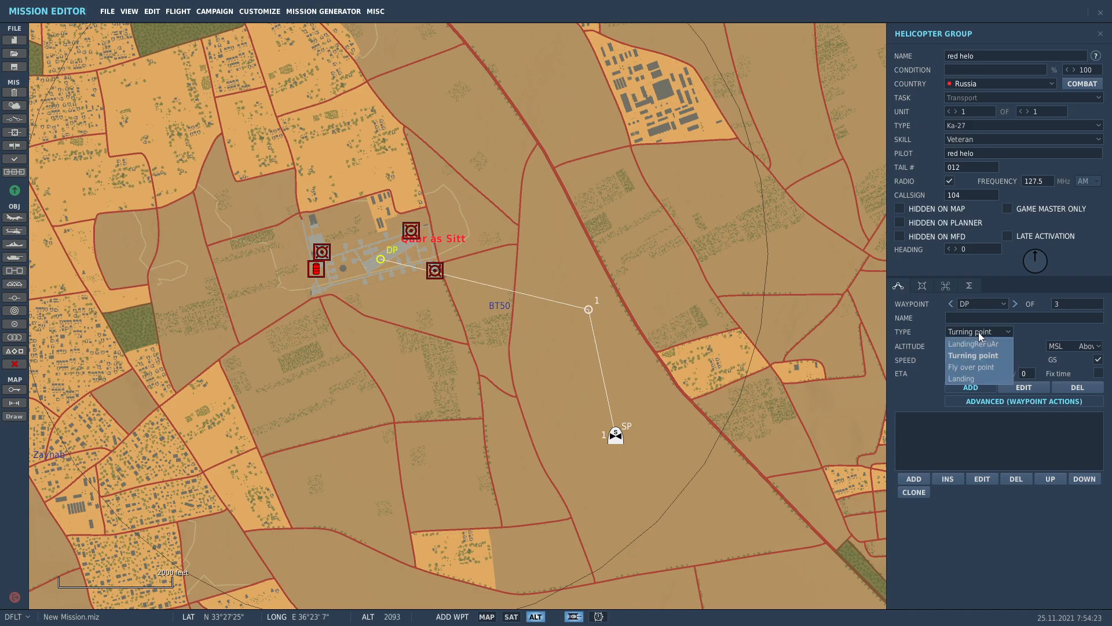
{"action": "left_click", "coordinate": [978, 346]}
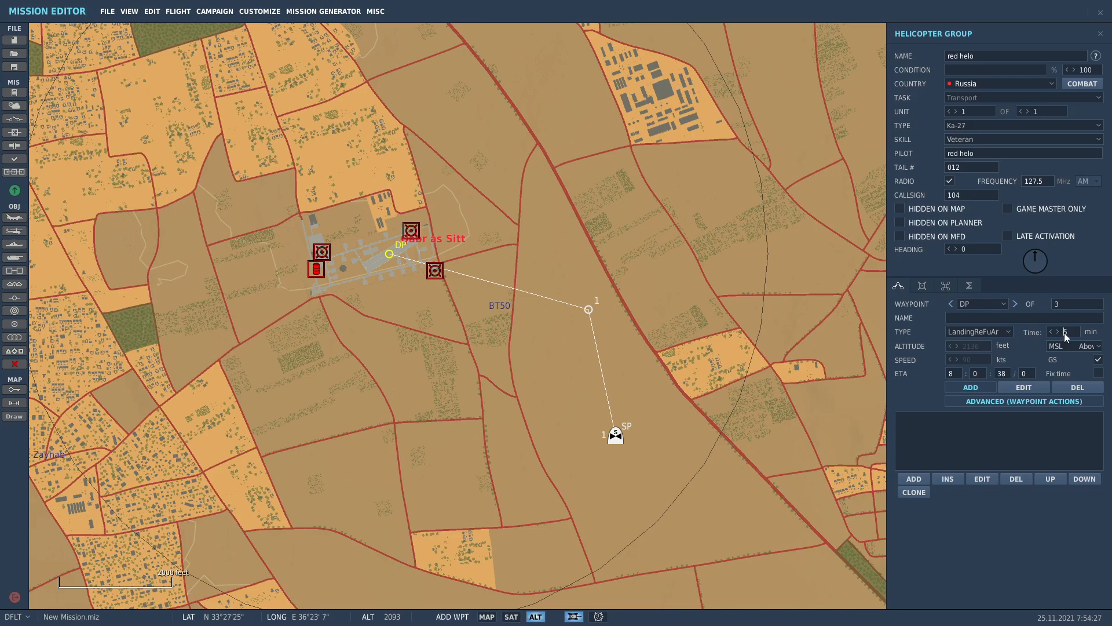
Add a 3500-foot turning point northeast of the first one outside Qabr as Sitt, and another southwest of Marj as Sultan North.
{"action": "right_click_drag", "start_coordinate": [387, 252], "coordinate": [622, 227]}
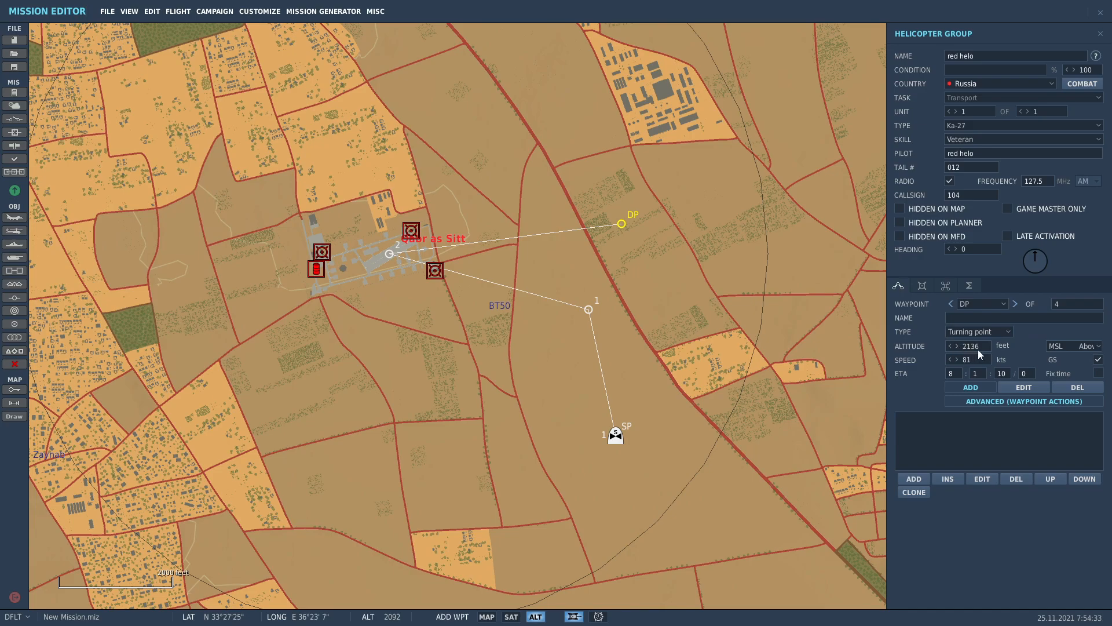
{"action": "type", "text": "3500"}
{"action": "scroll", "coordinate": [638, 287], "scroll_direction": "down", "scroll_amount": 2}
{"action": "right_click_drag", "start_coordinate": [666, 280], "coordinate": [320, 273]}
{"action": "scroll", "coordinate": [320, 273], "scroll_direction": "down", "scroll_amount": 2}
{"action": "scroll", "coordinate": [325, 270], "scroll_direction": "down", "scroll_amount": 5}
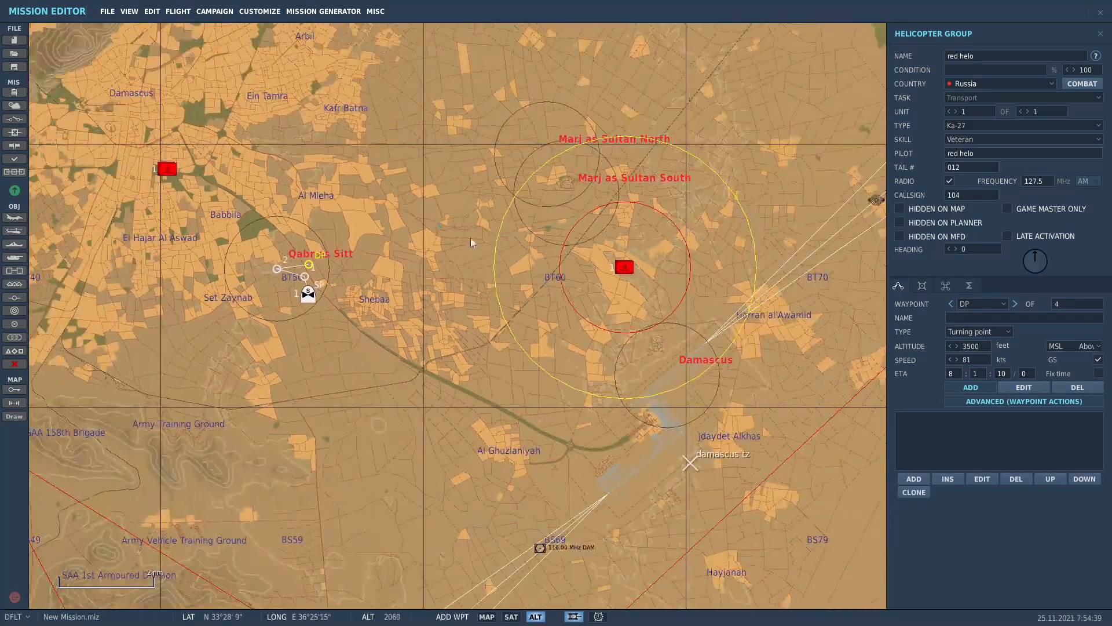
{"action": "scroll", "coordinate": [478, 204], "scroll_direction": "up", "scroll_amount": 2}
{"action": "left_click", "coordinate": [517, 163]}
Add a waypoint on the Marj as Sultan North airfield and set its type to LandingReFuAr.
{"action": "scroll", "coordinate": [574, 124], "scroll_direction": "up", "scroll_amount": 4}
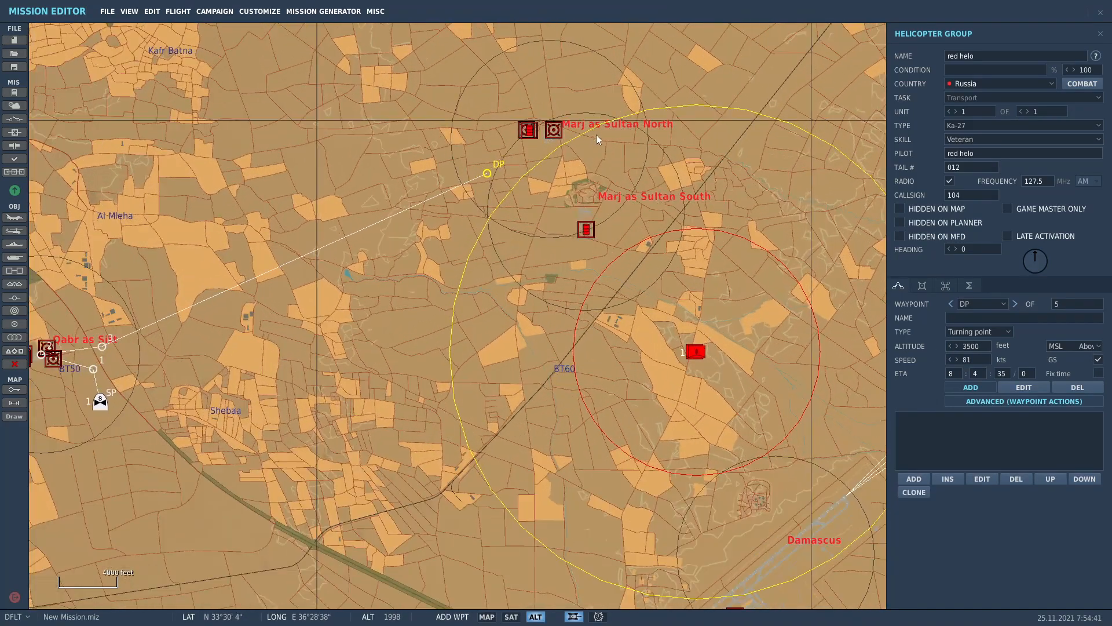
{"action": "scroll", "coordinate": [446, 214], "scroll_direction": "up", "scroll_amount": 1}
{"action": "scroll", "coordinate": [585, 132], "scroll_direction": "up", "scroll_amount": 2}
{"action": "left_click", "coordinate": [590, 117]}
{"action": "left_click", "coordinate": [988, 331]}
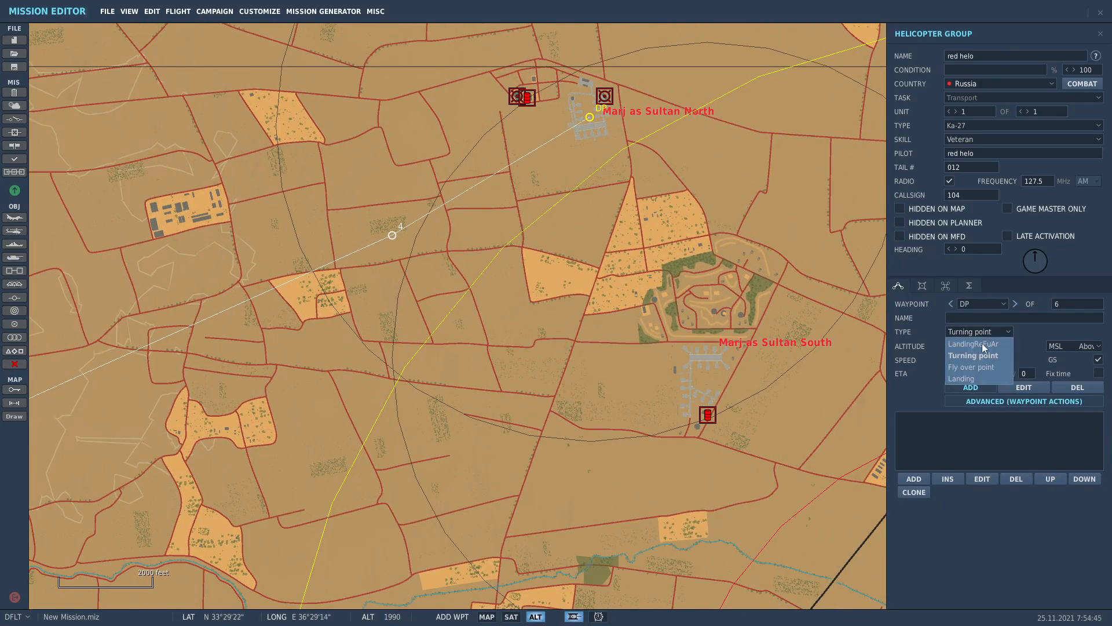
{"action": "left_click", "coordinate": [981, 343]}
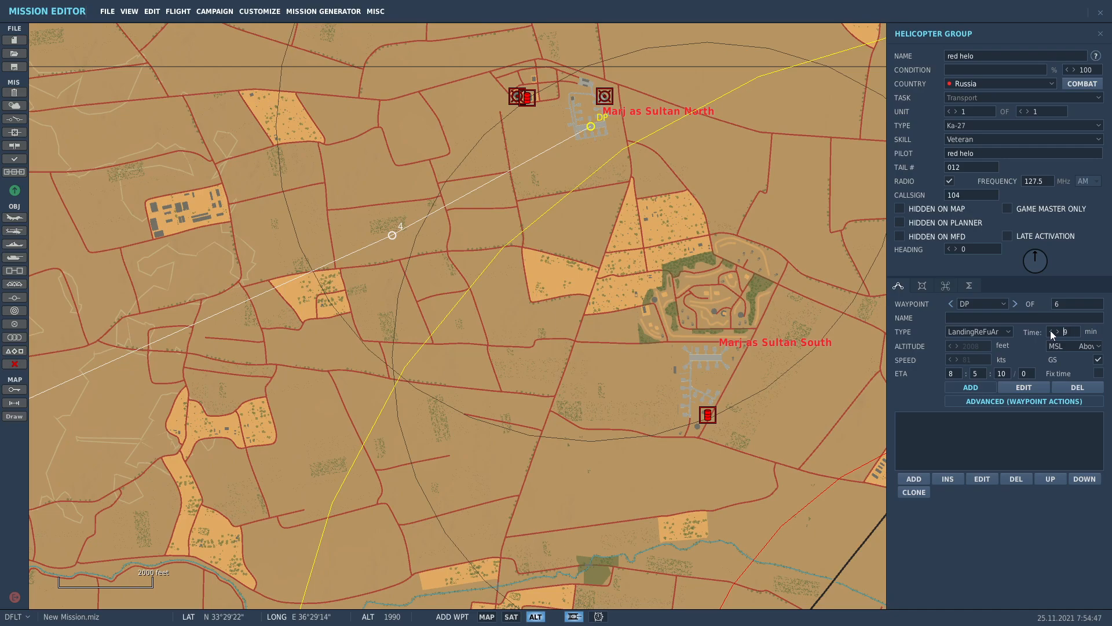
Add a 3500-foot turning point southwest of Marj as Sultan North, and a final return turning point east of Qabr as Sitt.
{"action": "left_click", "coordinate": [488, 314]}
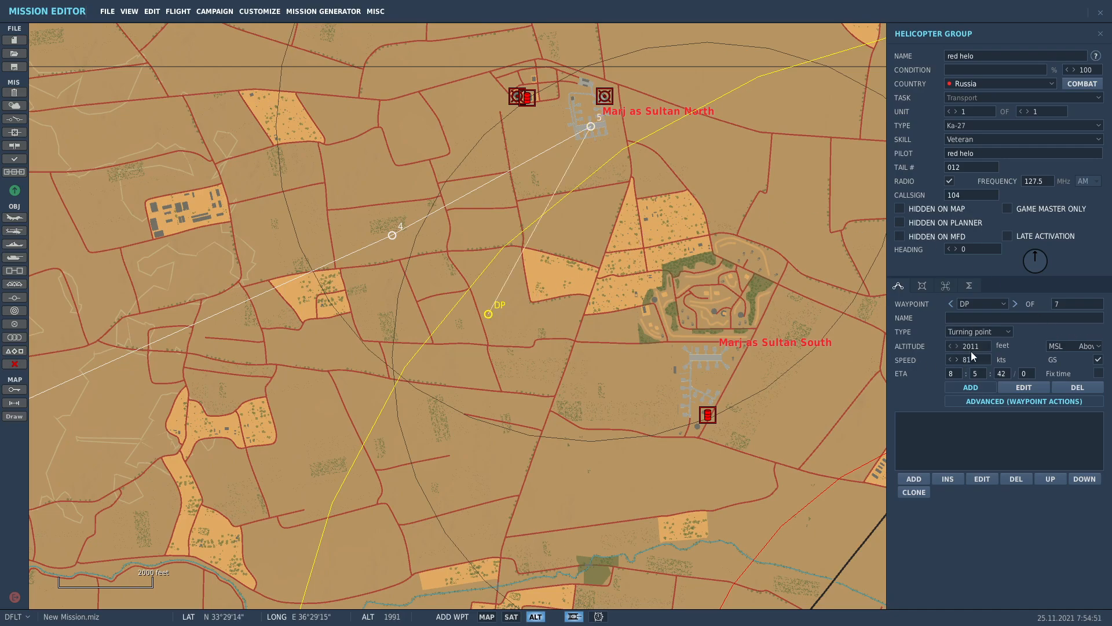
{"action": "type", "text": "3500"}
{"action": "scroll", "coordinate": [773, 370], "scroll_direction": "down", "scroll_amount": 5}
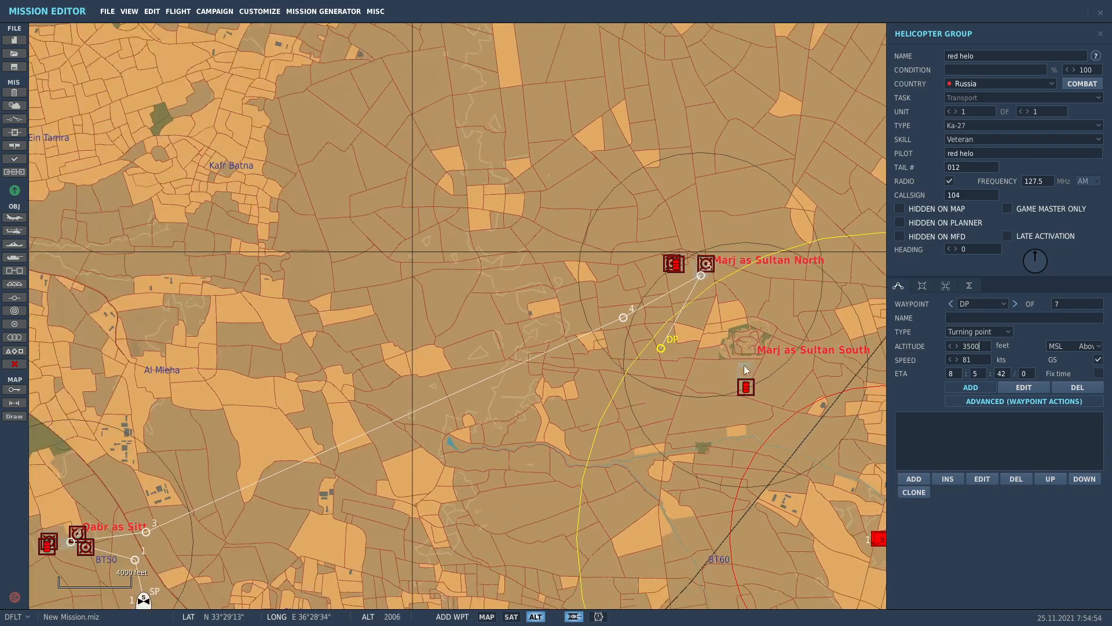
{"action": "scroll", "coordinate": [712, 233], "scroll_direction": "up", "scroll_amount": 2}
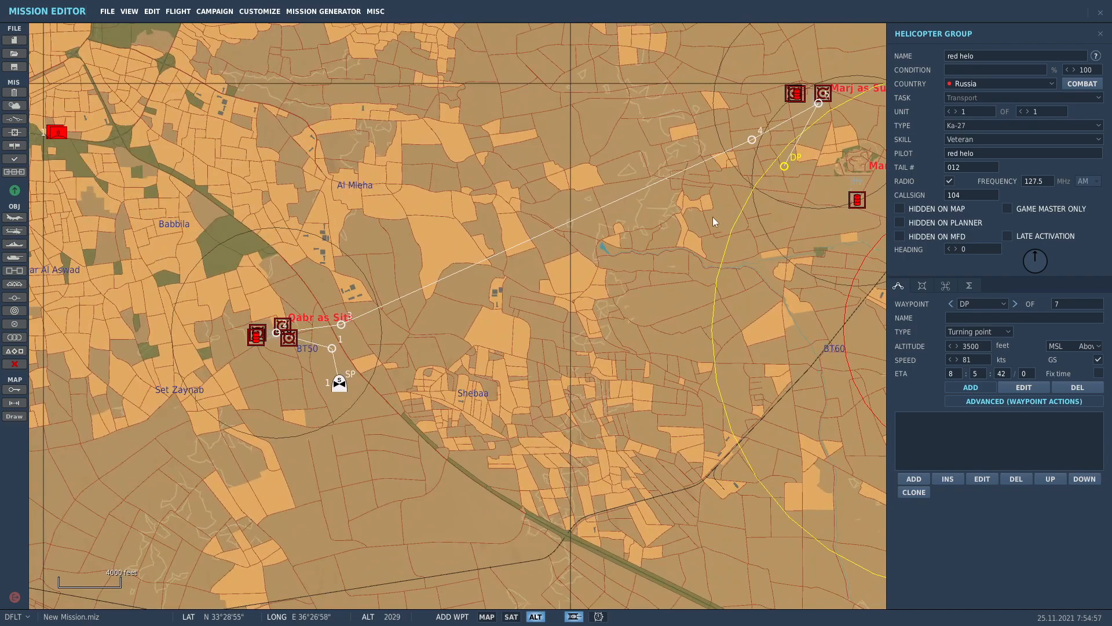
{"action": "left_click", "coordinate": [408, 343]}
{"action": "scroll", "coordinate": [339, 388], "scroll_direction": "up", "scroll_amount": 1}
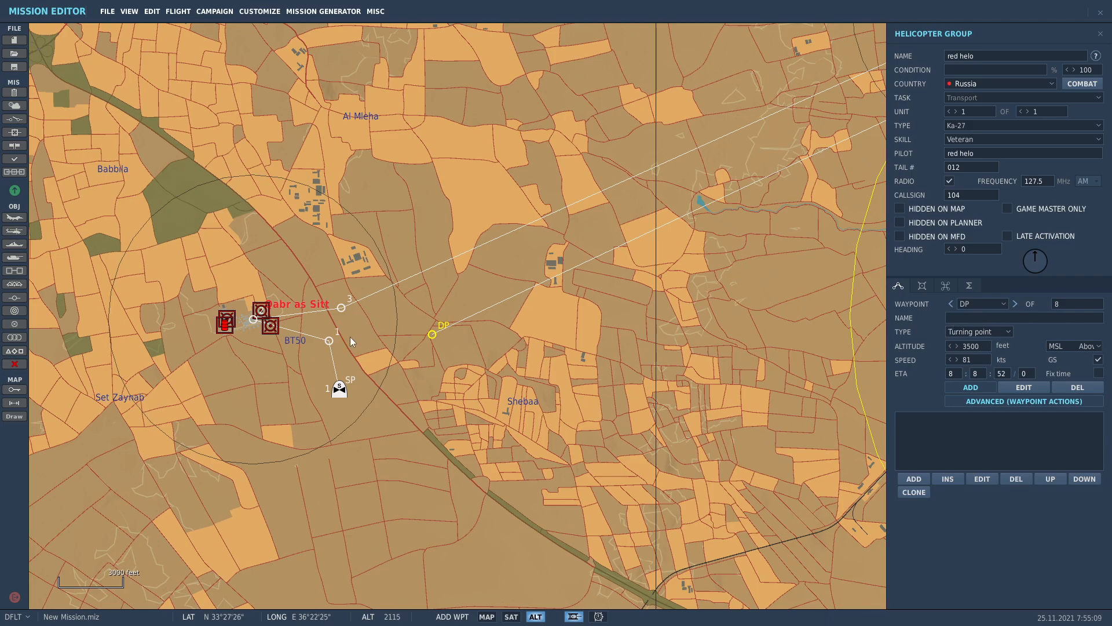
{"action": "scroll", "coordinate": [299, 327], "scroll_direction": "down", "scroll_amount": 3}
{"action": "scroll", "coordinate": [404, 283], "scroll_direction": "up", "scroll_amount": 1}
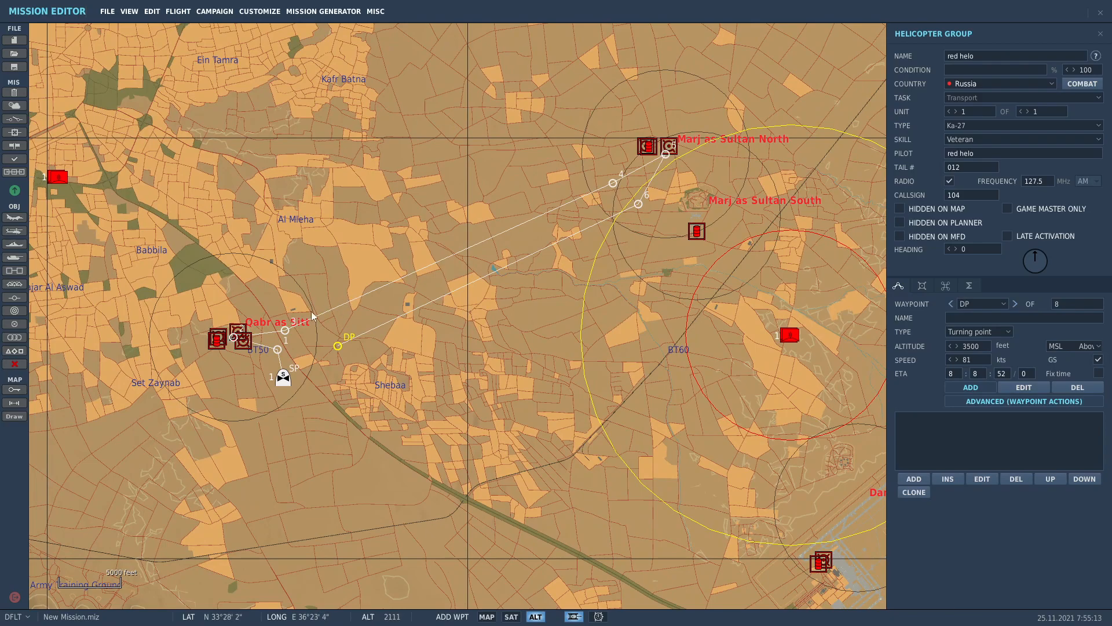
{"action": "scroll", "coordinate": [292, 330], "scroll_direction": "up", "scroll_amount": 1}
{"action": "left_click", "coordinate": [992, 333]}
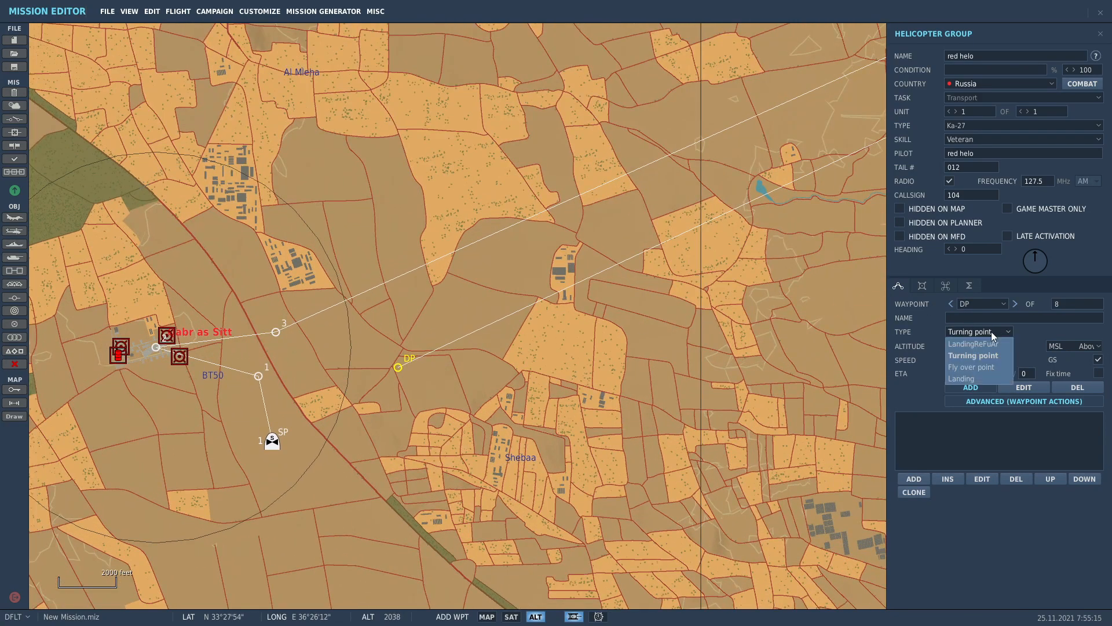
{"action": "left_click", "coordinate": [988, 331]}
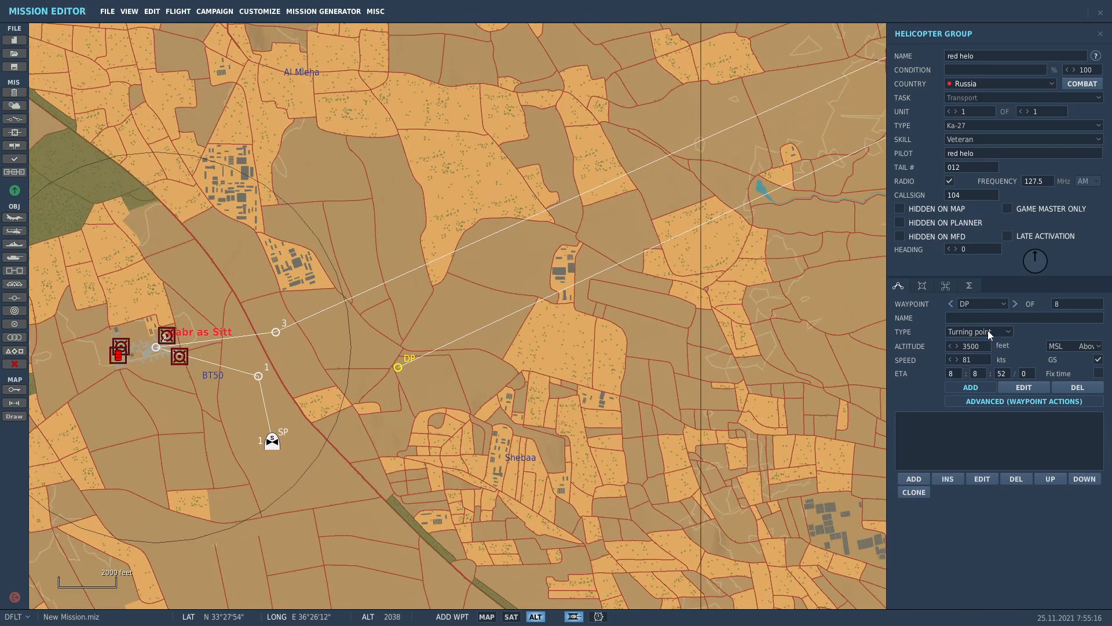
Give the final waypoint a Perform Command action of Switch Waypoint that sends the helicopter to waypoint 1.
{"action": "left_click", "coordinate": [914, 479]}
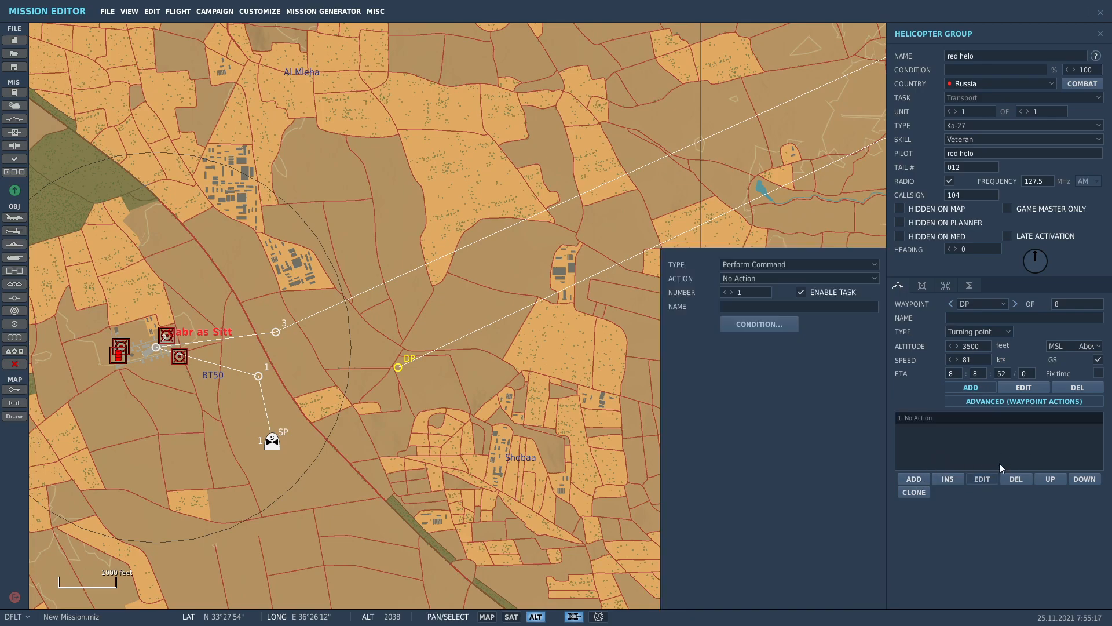
{"action": "left_click", "coordinate": [755, 280]}
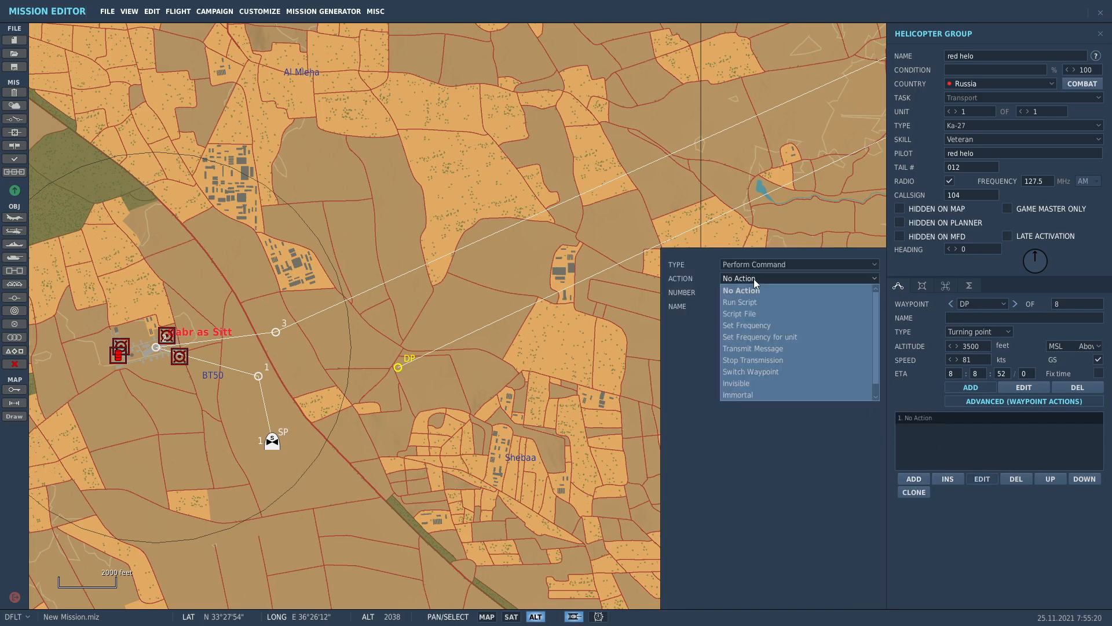
{"action": "left_click", "coordinate": [752, 372]}
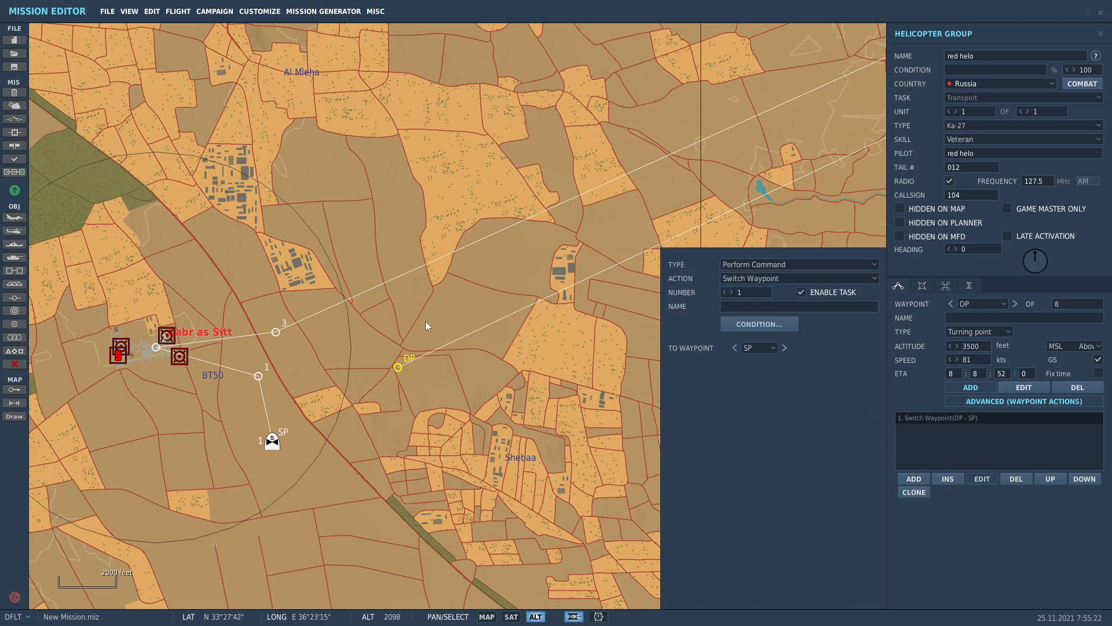
{"action": "left_click", "coordinate": [756, 346]}
{"action": "left_click", "coordinate": [761, 370]}
{"action": "left_click", "coordinate": [983, 479]}
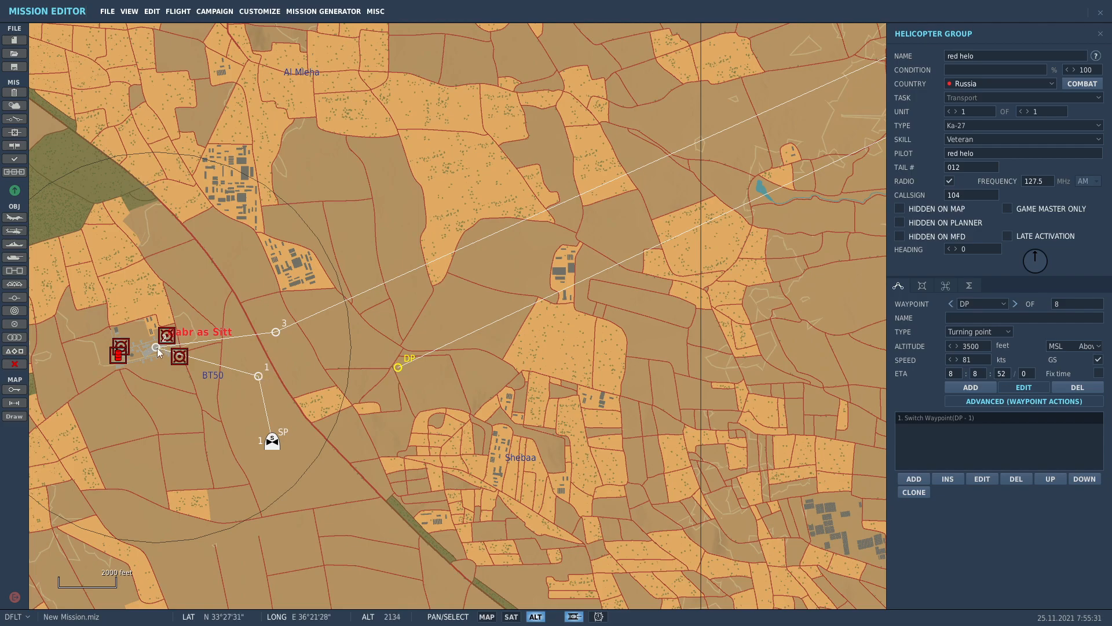
{"action": "scroll", "coordinate": [298, 329], "scroll_direction": "down", "scroll_amount": 3}
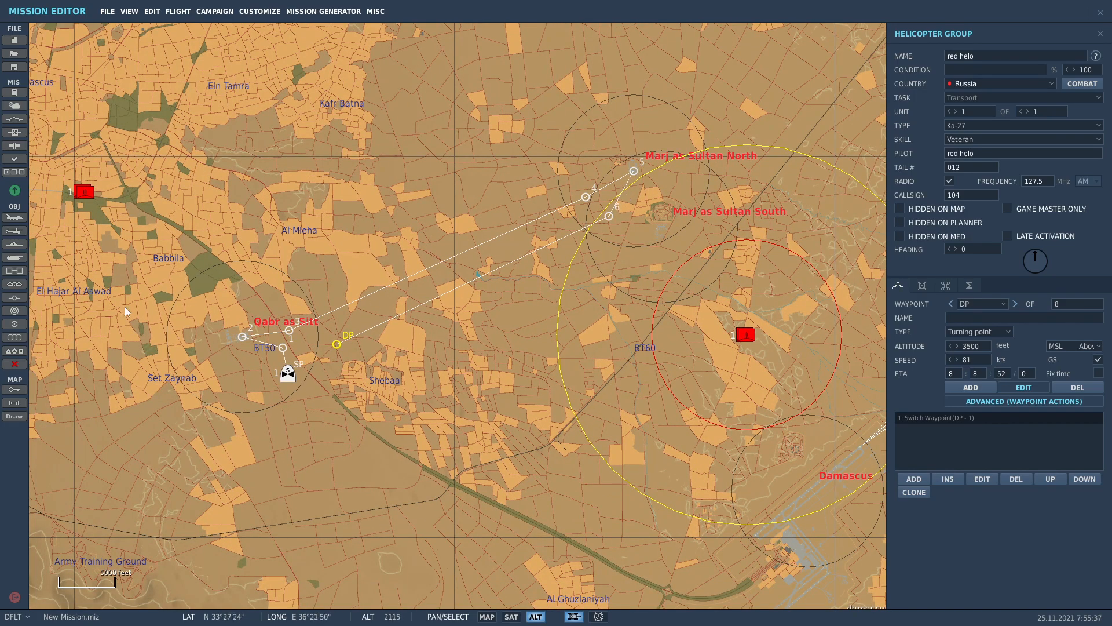
{"action": "scroll", "coordinate": [595, 273], "scroll_direction": "down", "scroll_amount": 2}
{"action": "scroll", "coordinate": [601, 275], "scroll_direction": "down", "scroll_amount": 1}
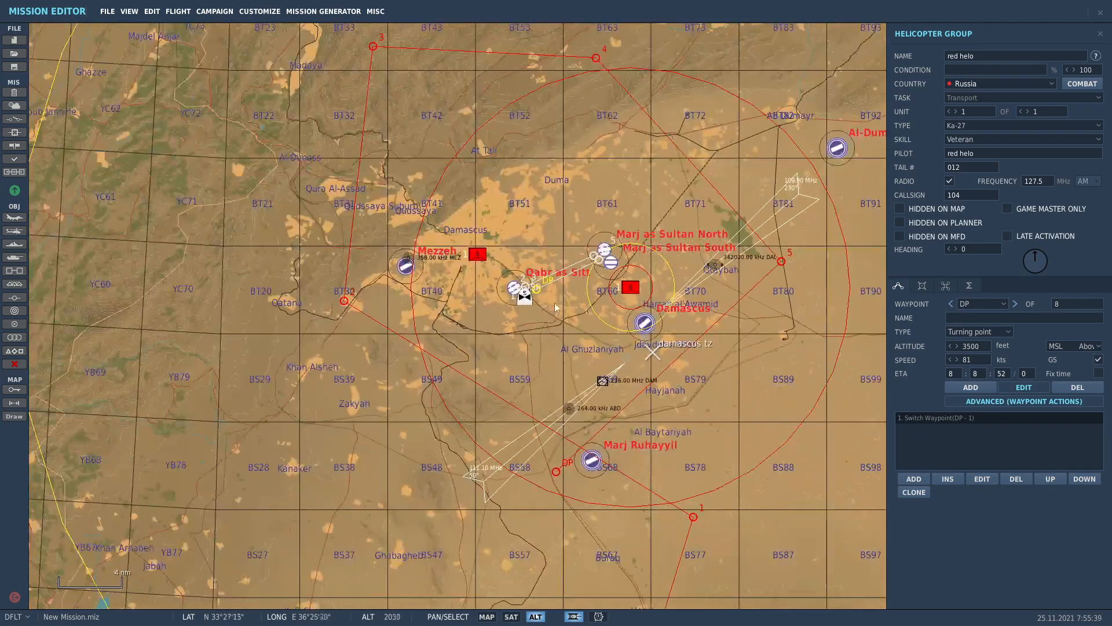
Examine the helicopter's looping route between Qabr as Sitt and Marj as Sultan North and the surrounding red units.
{"action": "scroll", "coordinate": [554, 308], "scroll_direction": "down", "scroll_amount": 2}
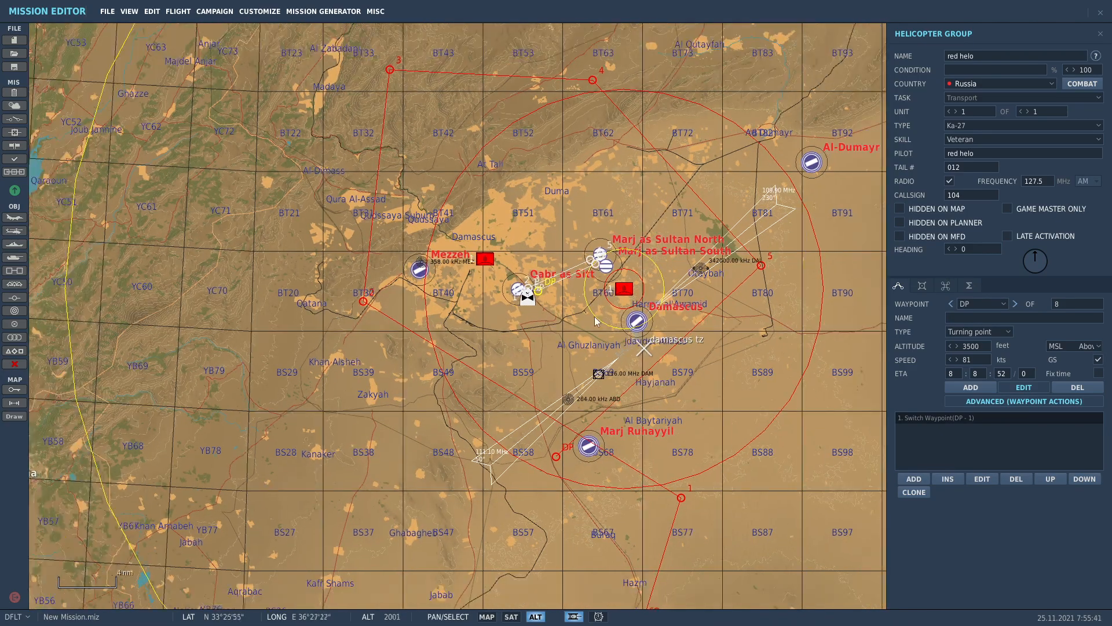
{"action": "scroll", "coordinate": [584, 252], "scroll_direction": "up", "scroll_amount": 3}
{"action": "scroll", "coordinate": [585, 229], "scroll_direction": "up", "scroll_amount": 1}
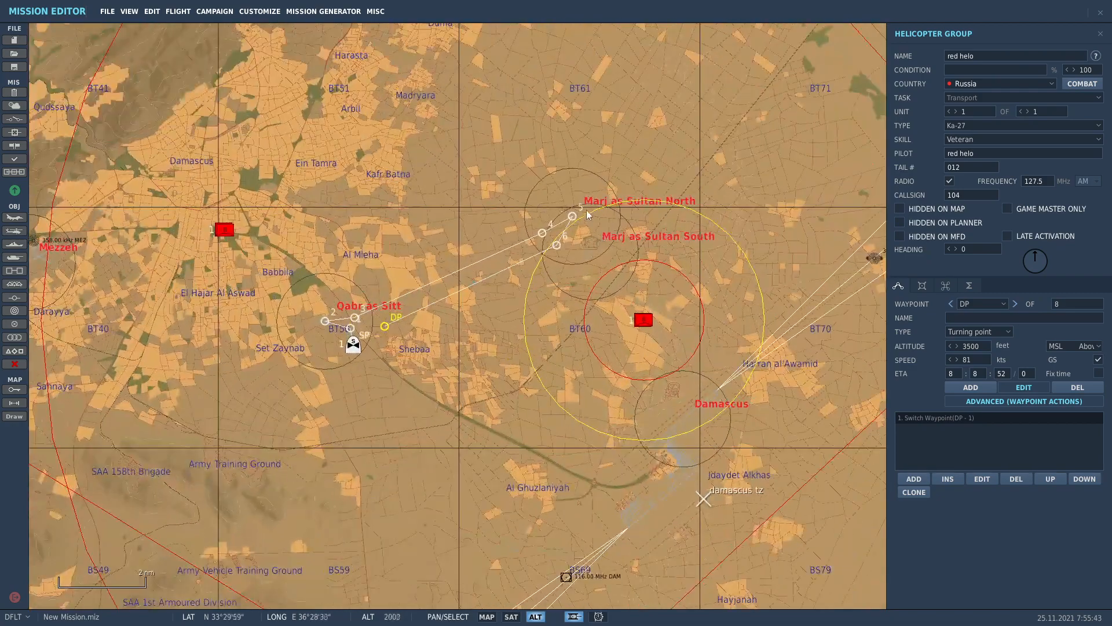
{"action": "scroll", "coordinate": [564, 220], "scroll_direction": "up", "scroll_amount": 1}
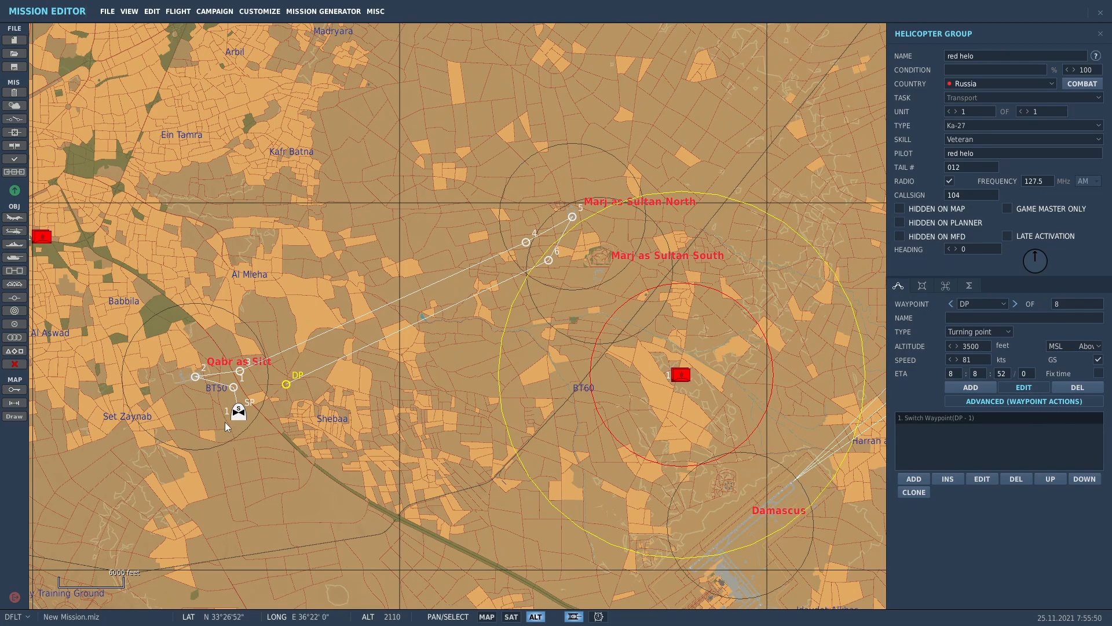
{"action": "scroll", "coordinate": [517, 230], "scroll_direction": "down", "scroll_amount": 4}
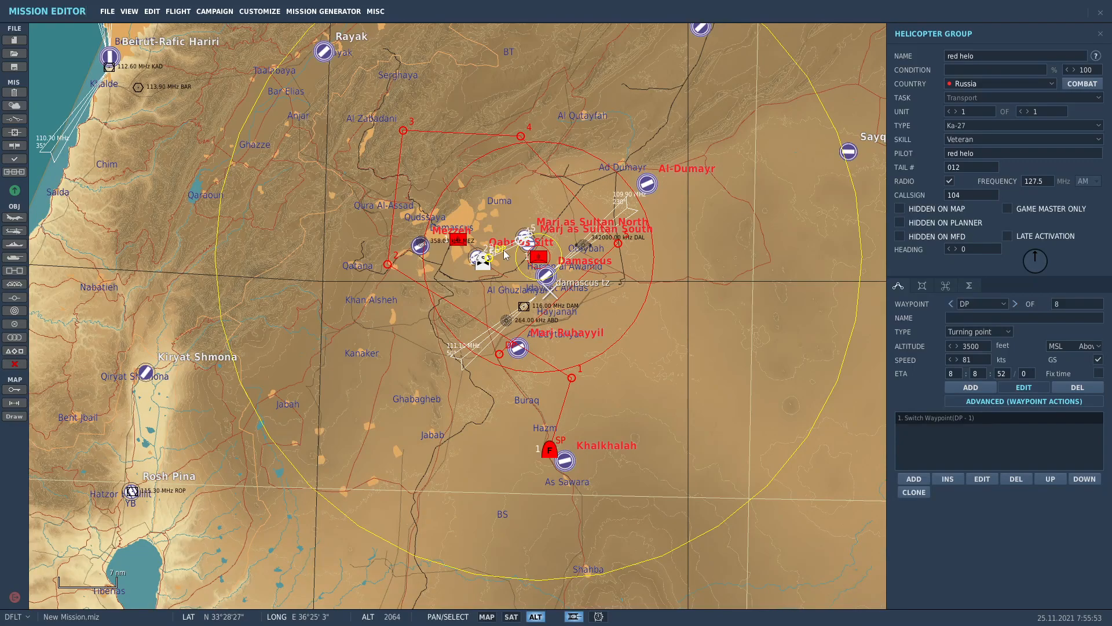
{"action": "left_click", "coordinate": [515, 207]}
{"action": "scroll", "coordinate": [438, 248], "scroll_direction": "up", "scroll_amount": 5}
{"action": "scroll", "coordinate": [561, 266], "scroll_direction": "up", "scroll_amount": 4}
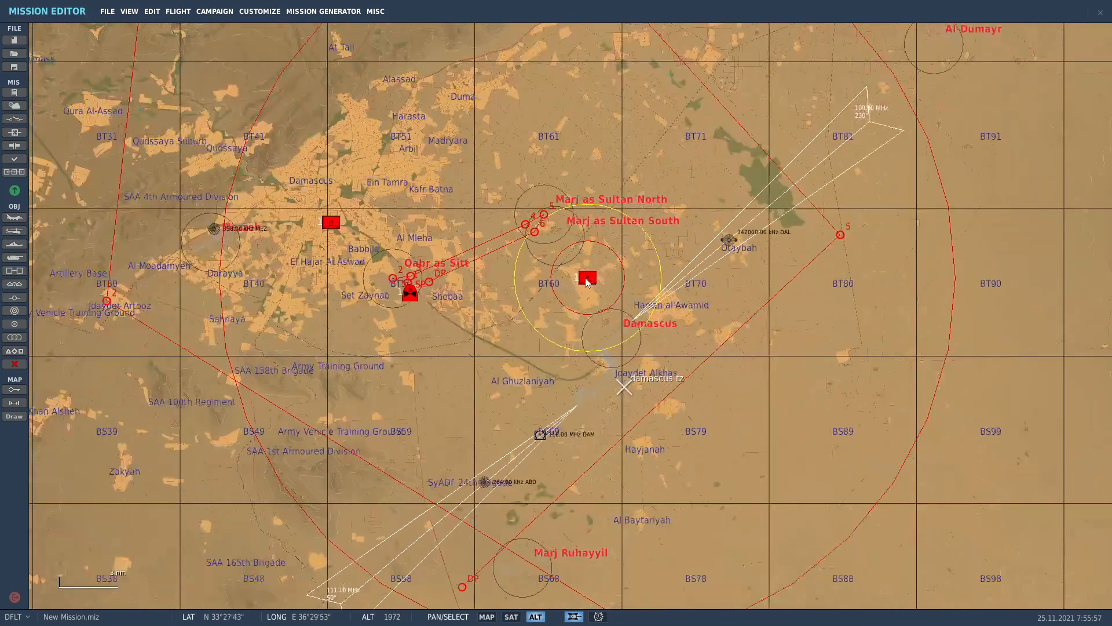
{"action": "scroll", "coordinate": [596, 290], "scroll_direction": "down", "scroll_amount": 2}
{"action": "scroll", "coordinate": [601, 297], "scroll_direction": "down", "scroll_amount": 5}
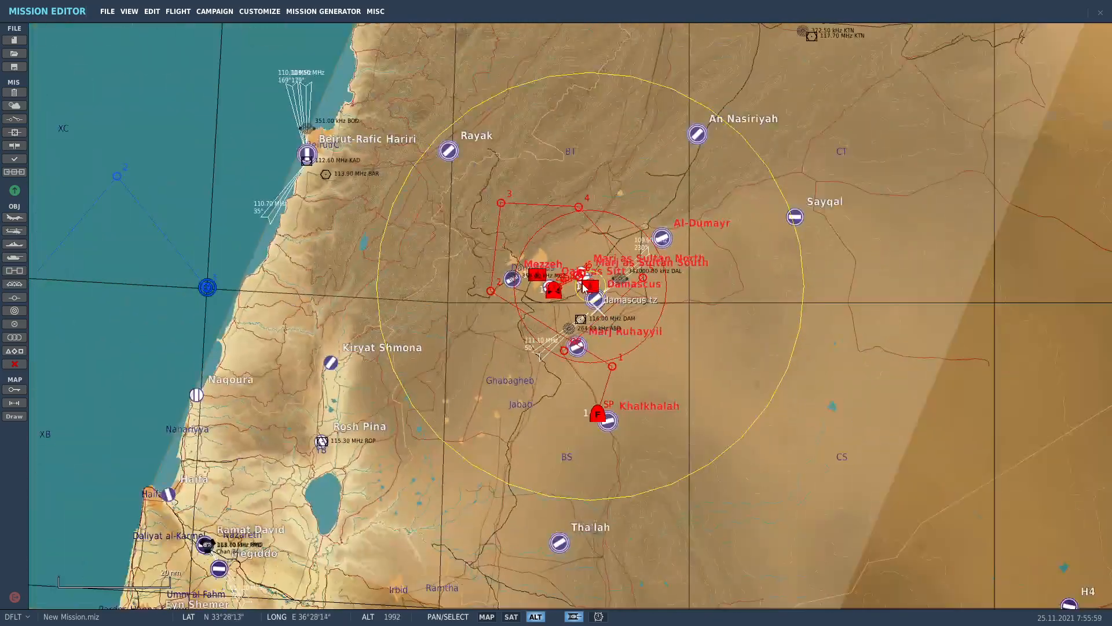
{"action": "scroll", "coordinate": [588, 439], "scroll_direction": "up", "scroll_amount": 2}
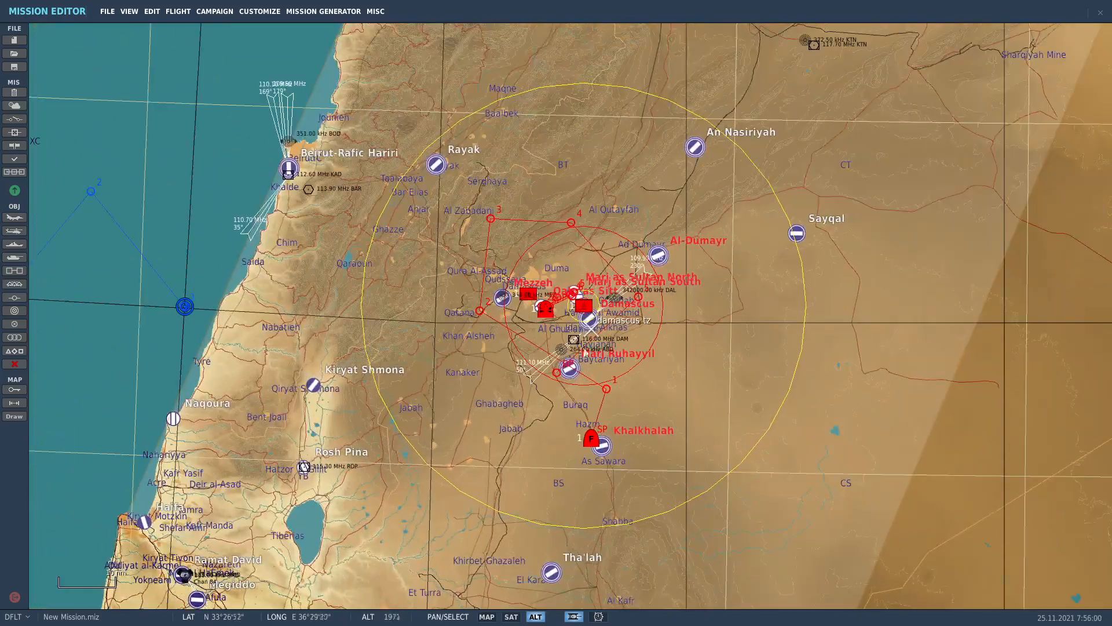
Check the Mig23 group's late activation setting at Khalkhalah and the trigger red air rule's condition and flag action.
{"action": "left_click", "coordinate": [589, 438]}
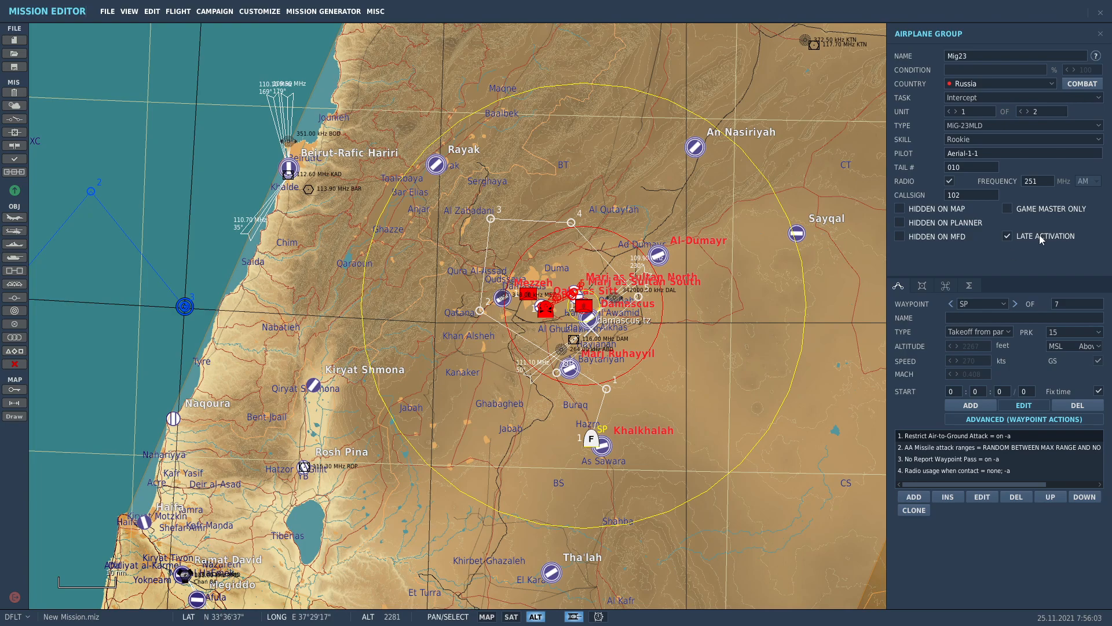
{"action": "scroll", "coordinate": [588, 402], "scroll_direction": "up", "scroll_amount": 1}
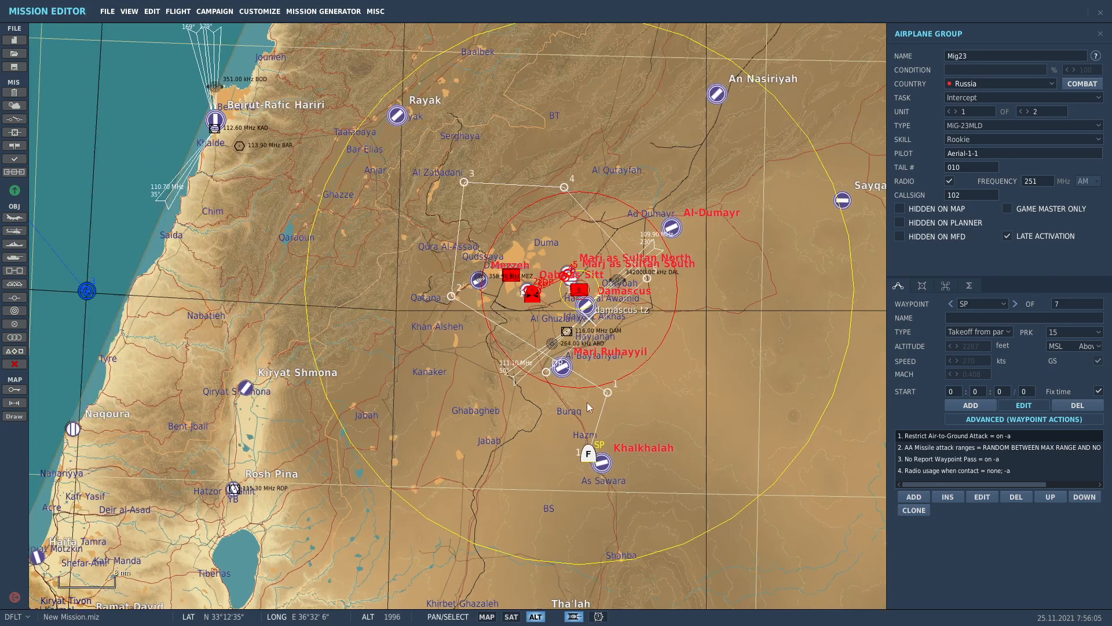
{"action": "scroll", "coordinate": [587, 401], "scroll_direction": "up", "scroll_amount": 1}
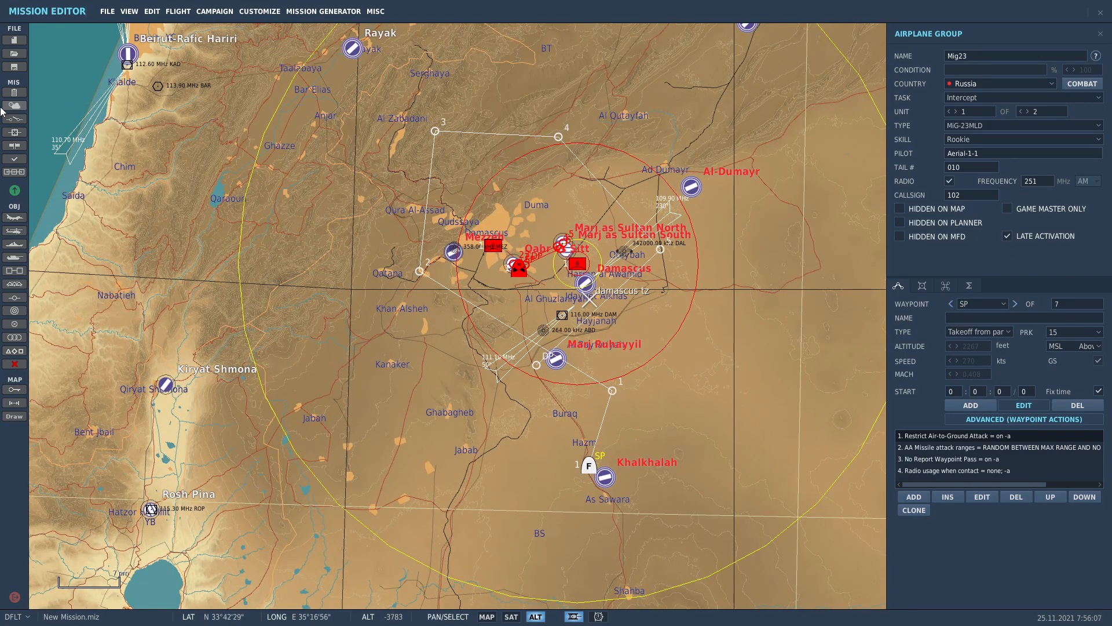
{"action": "left_click", "coordinate": [14, 119]}
{"action": "left_click", "coordinate": [460, 66]}
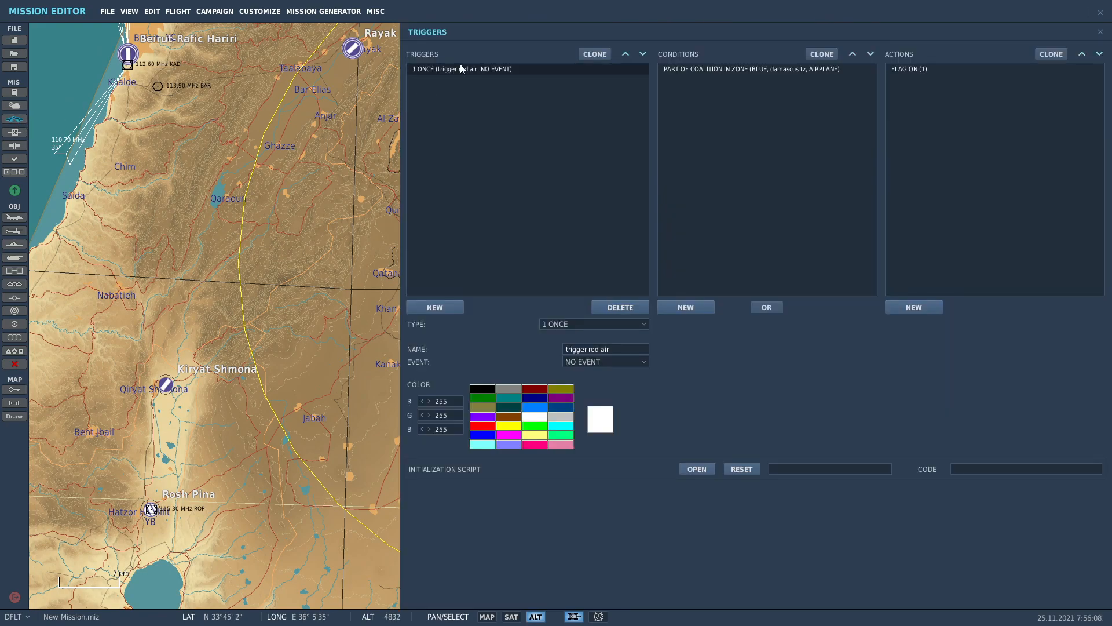
{"action": "left_click", "coordinate": [909, 72]}
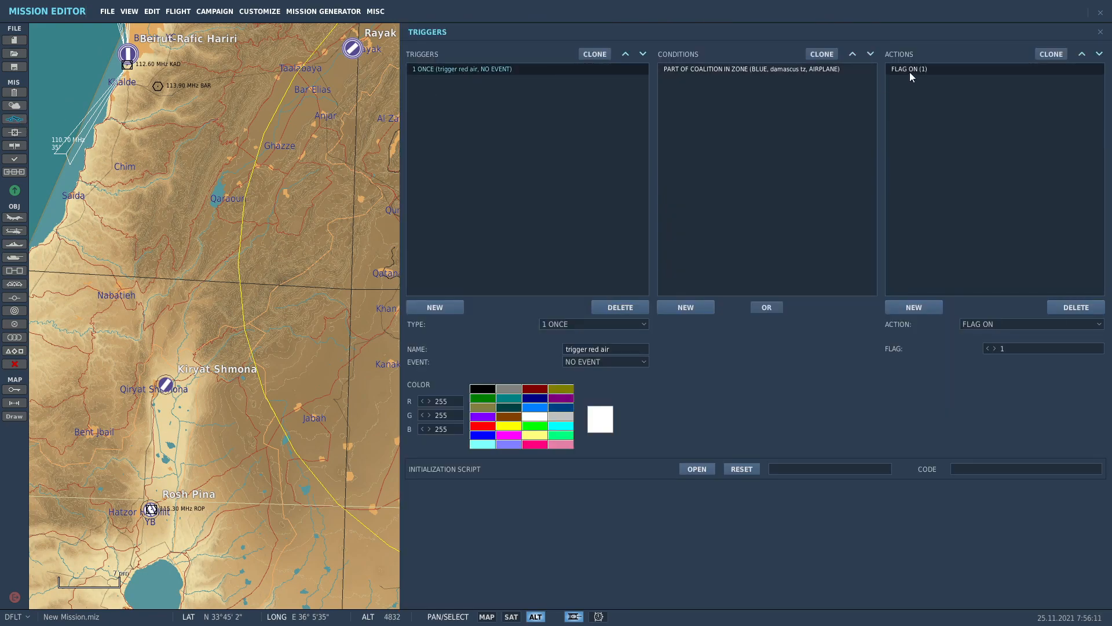
Create a one-time trigger named Mig23 activate with the condition that flag 1 is true.
{"action": "left_click", "coordinate": [439, 307]}
{"action": "left_click_drag", "start_coordinate": [634, 353], "coordinate": [534, 350]}
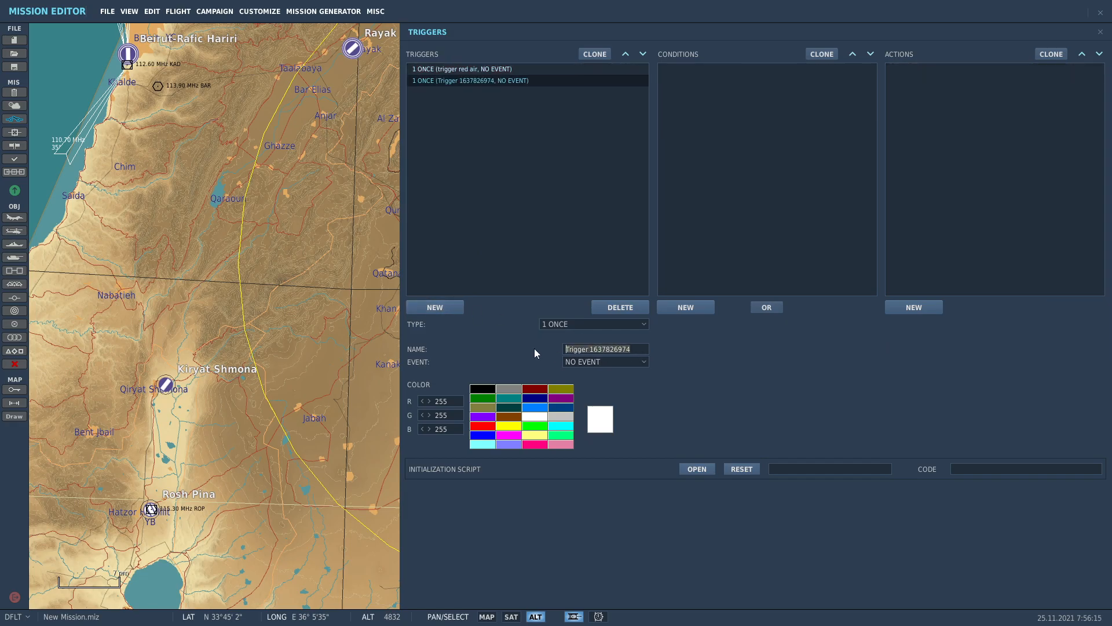
{"action": "type", "text": "Mig23 activate"}
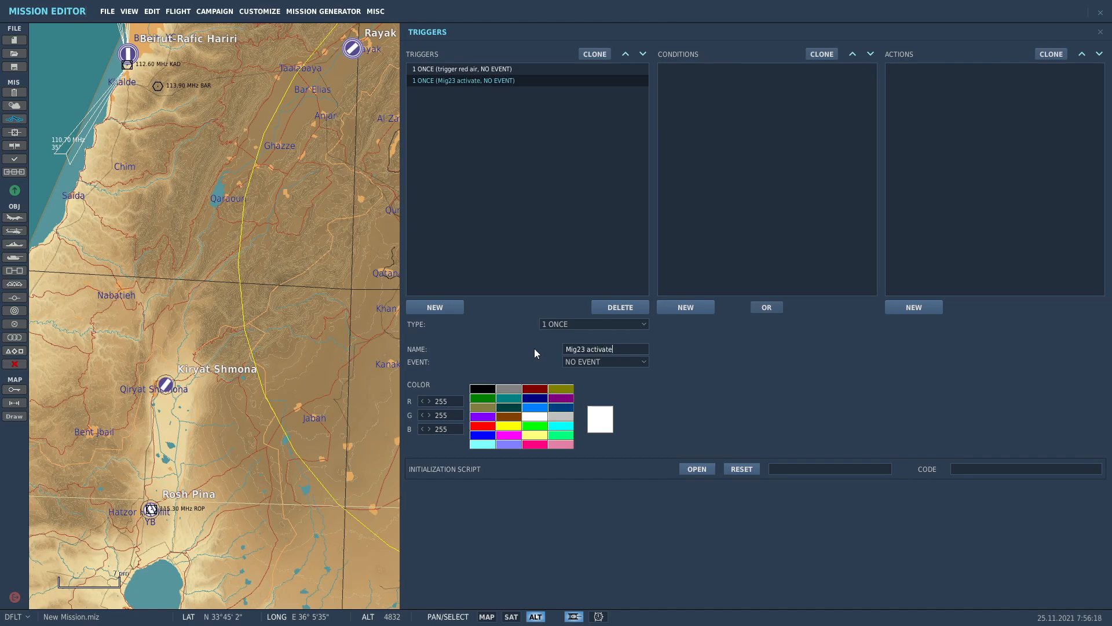
{"action": "left_click", "coordinate": [686, 307]}
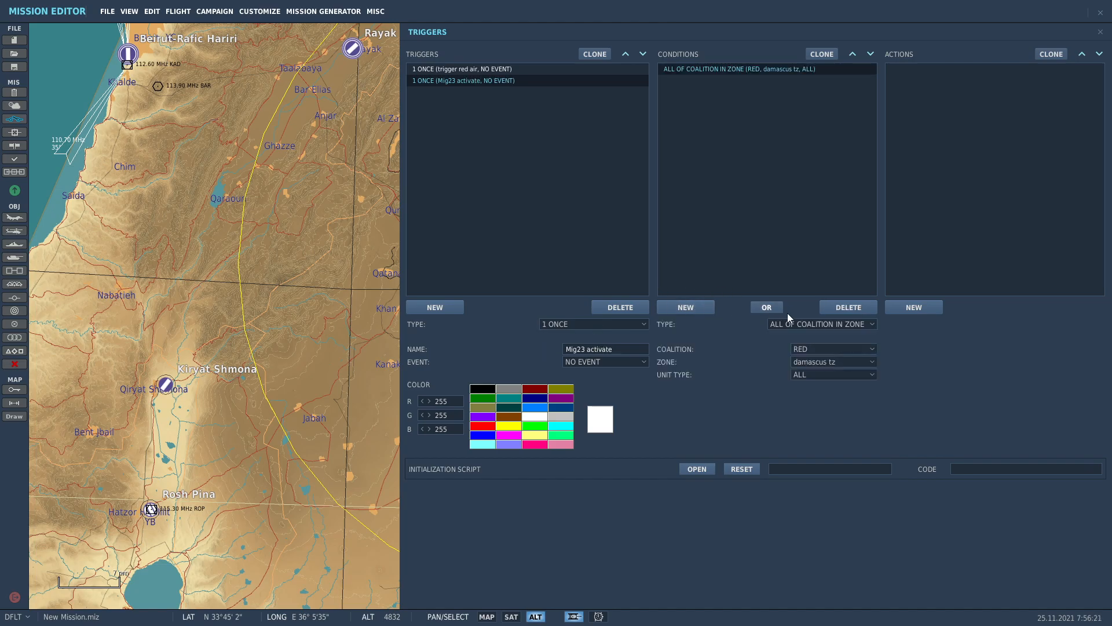
{"action": "left_click", "coordinate": [840, 324]}
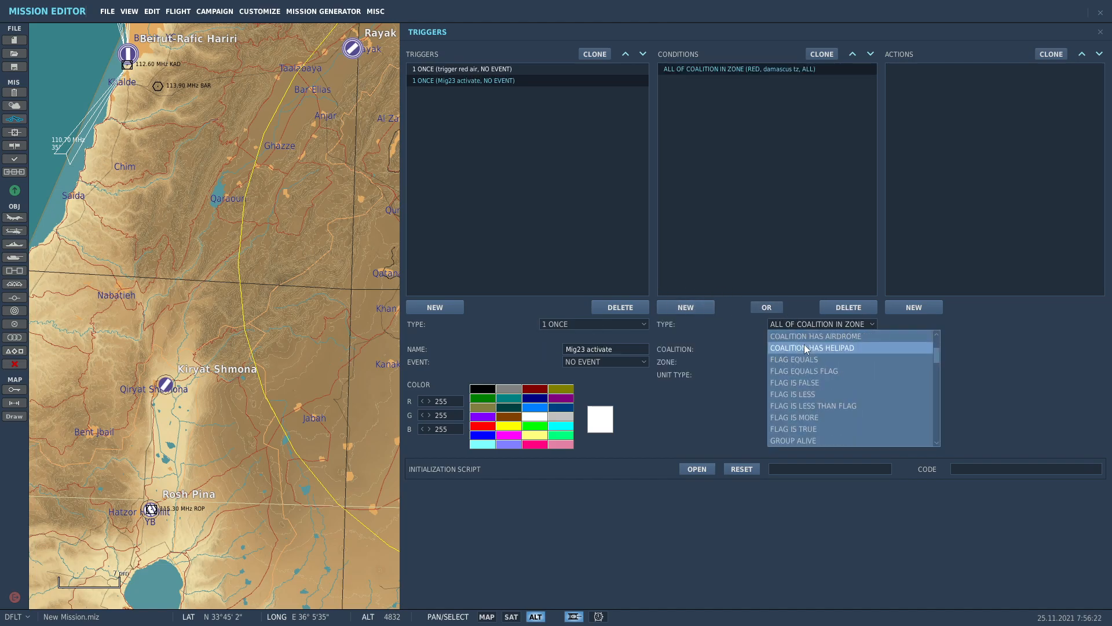
{"action": "left_click", "coordinate": [804, 429]}
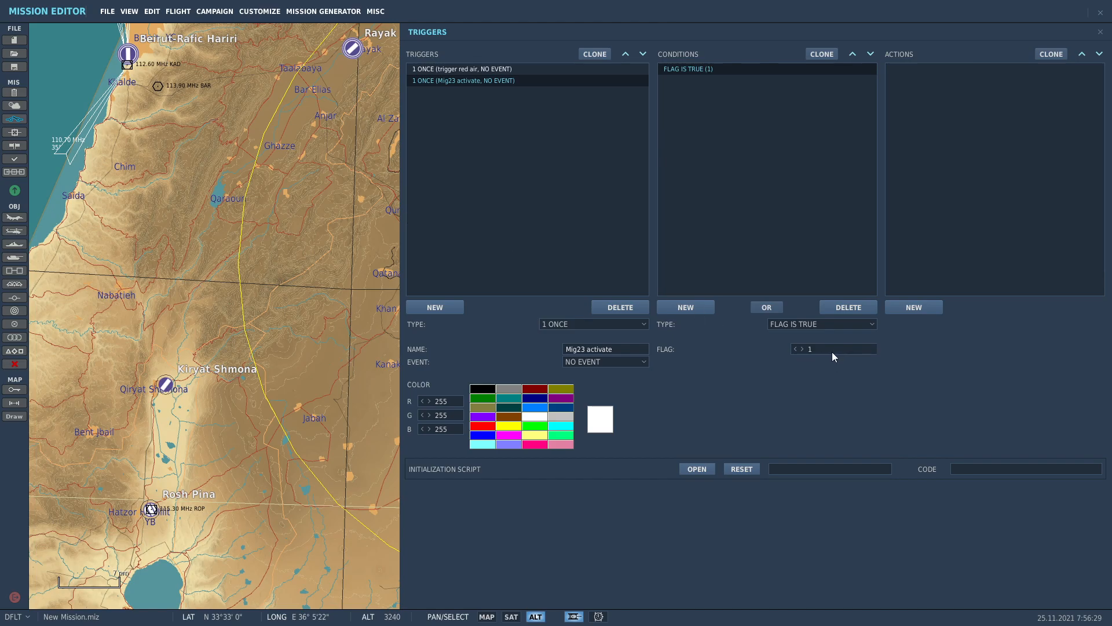
Add a Time Since Flag condition to the Mig23 activate trigger, using flag 1 and 90 seconds.
{"action": "left_click", "coordinate": [697, 306]}
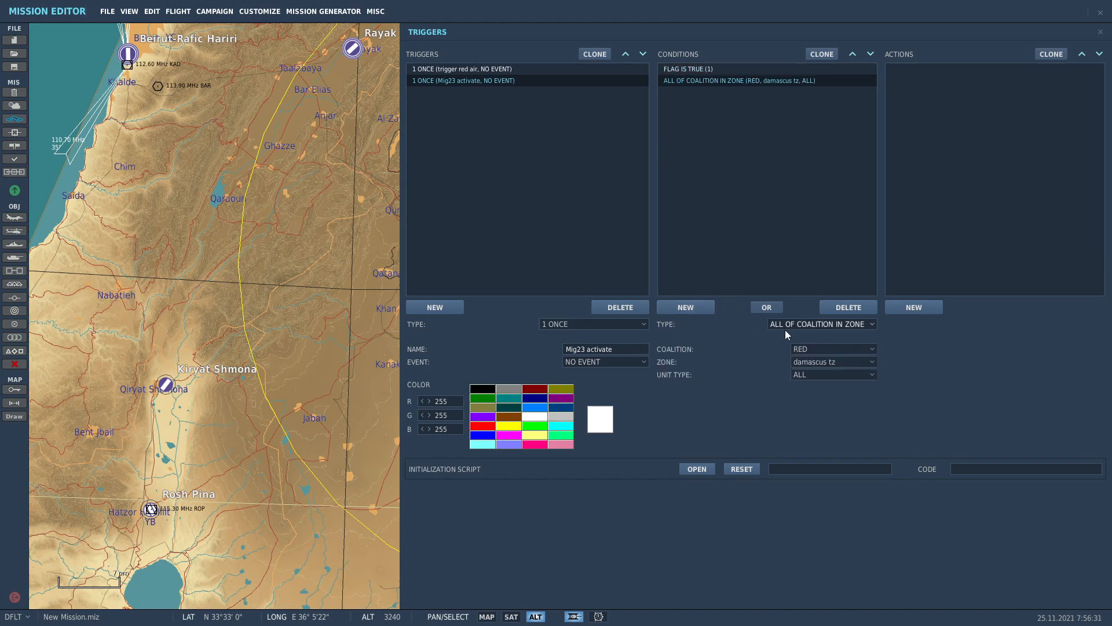
{"action": "left_click", "coordinate": [806, 325]}
{"action": "scroll", "coordinate": [816, 368], "scroll_direction": "down", "scroll_amount": 4}
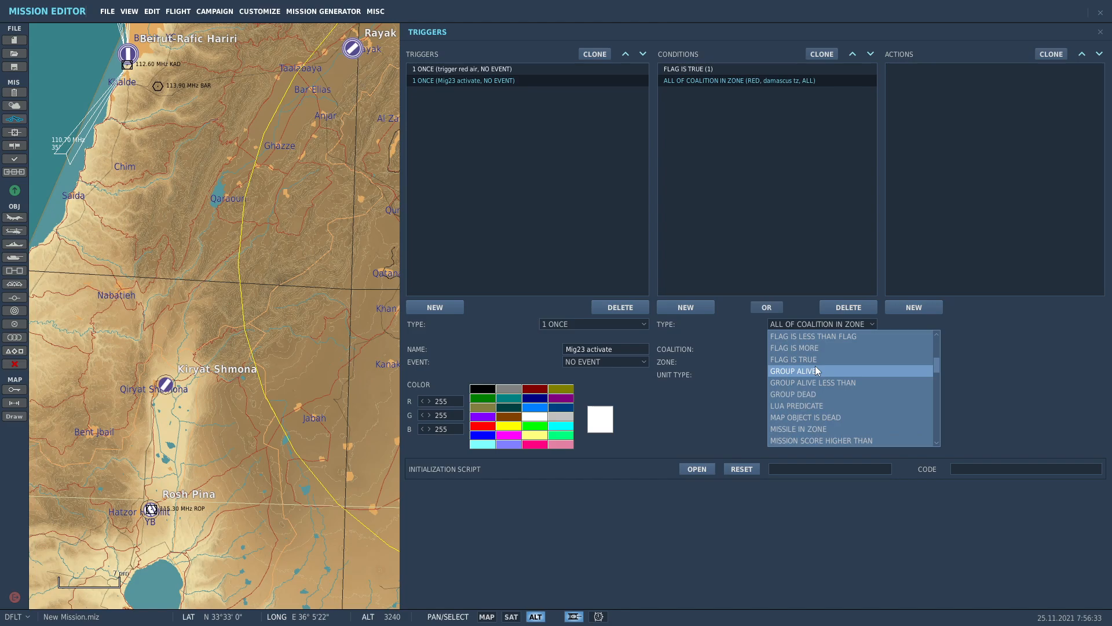
{"action": "scroll", "coordinate": [819, 360], "scroll_direction": "down", "scroll_amount": 4}
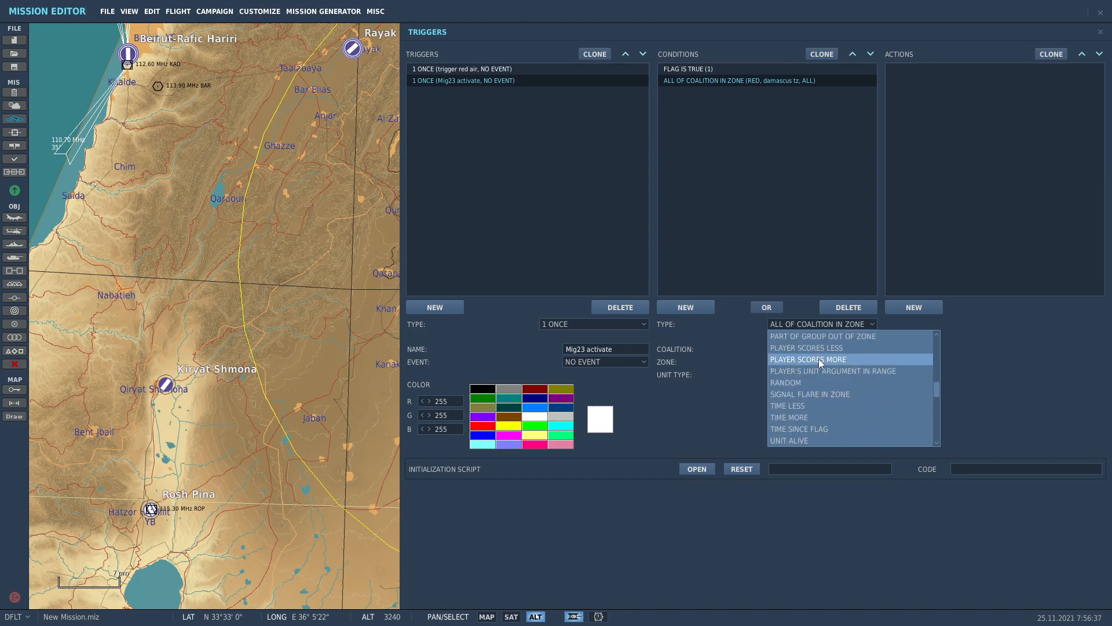
{"action": "left_click", "coordinate": [810, 429]}
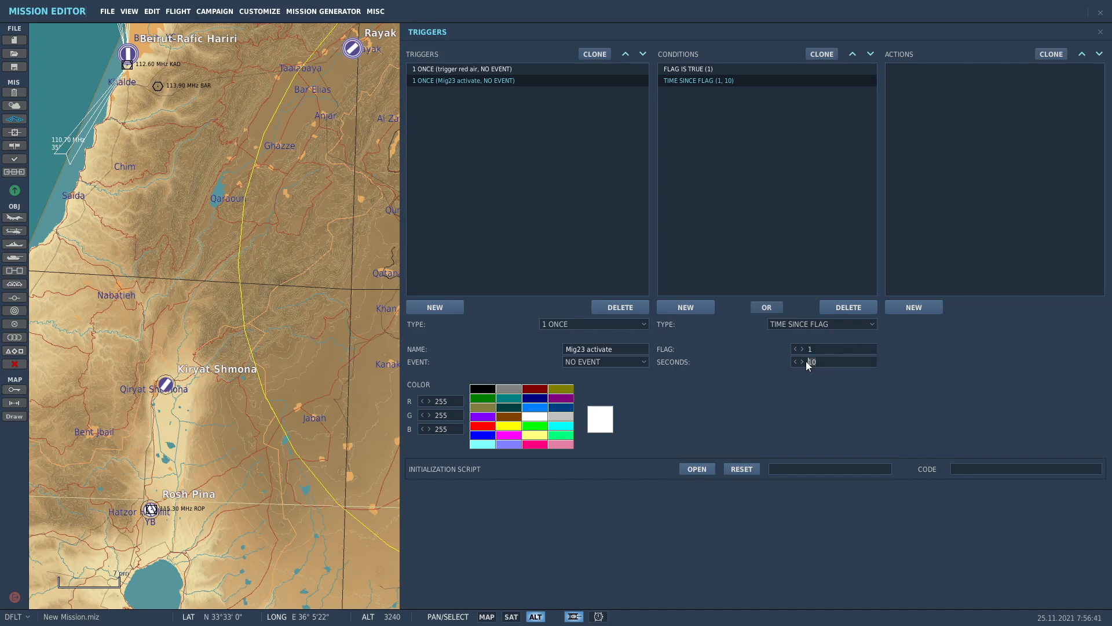
{"action": "type", "text": "90"}
Give the Mig23 activate trigger a Group Activate action for the Mig23 group and close the trigger editor.
{"action": "left_click", "coordinate": [913, 307]}
{"action": "left_click", "coordinate": [984, 324]}
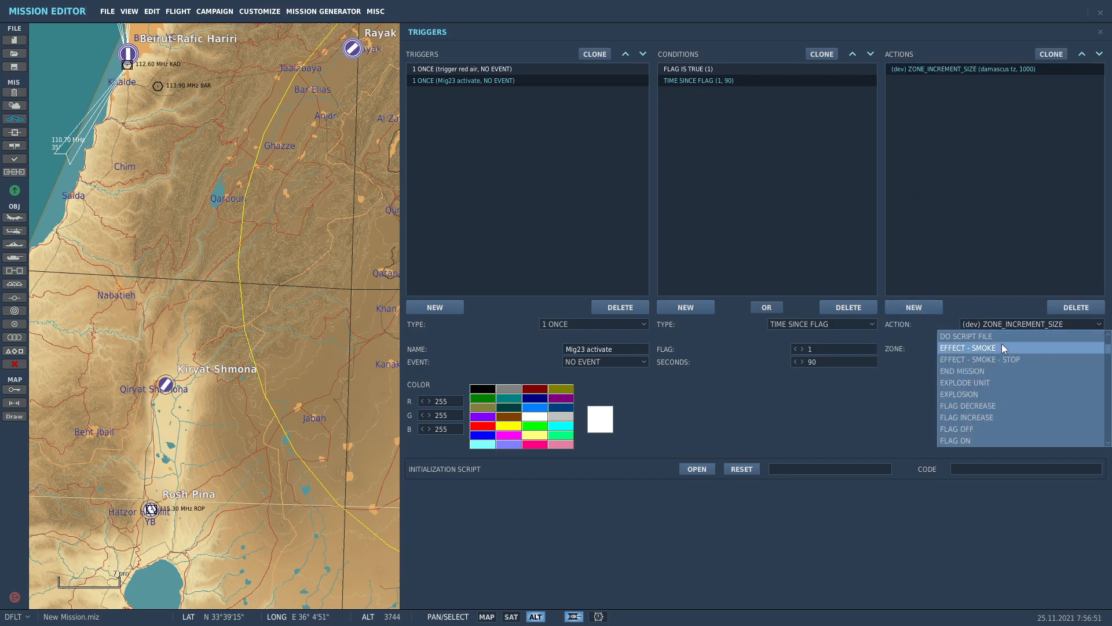
{"action": "scroll", "coordinate": [1006, 383], "scroll_direction": "down", "scroll_amount": 2}
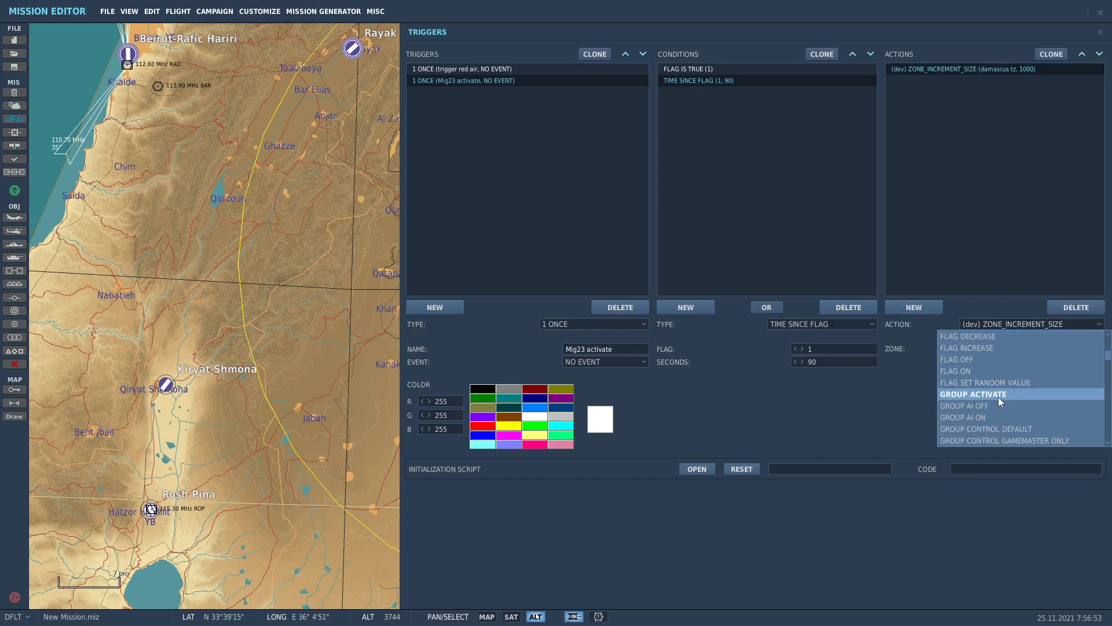
{"action": "left_click", "coordinate": [999, 398]}
{"action": "left_click", "coordinate": [1010, 350]}
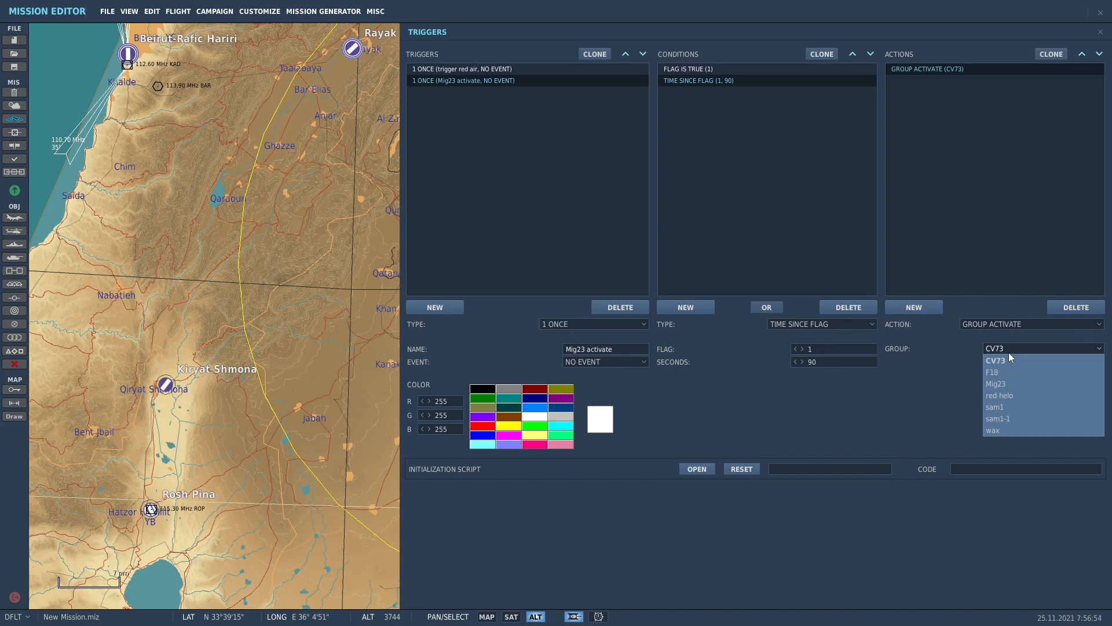
{"action": "left_click", "coordinate": [1007, 384]}
{"action": "left_click", "coordinate": [1100, 32]}
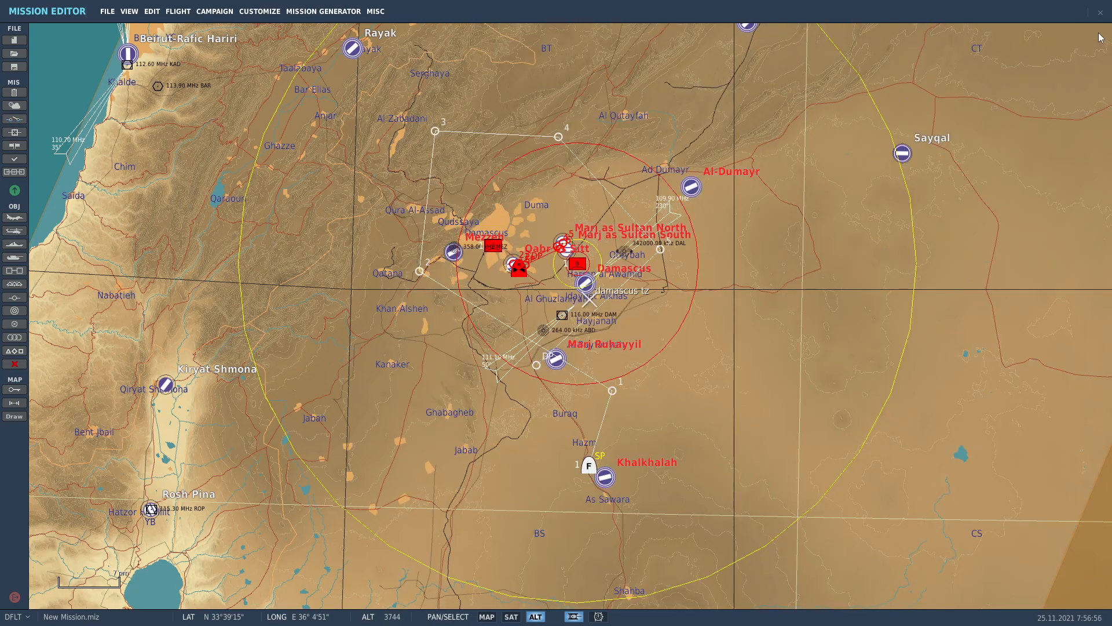
Review the conditions and actions of the trigger red air and Mig23 activate triggers.
{"action": "scroll", "coordinate": [444, 287], "scroll_direction": "down", "scroll_amount": 3}
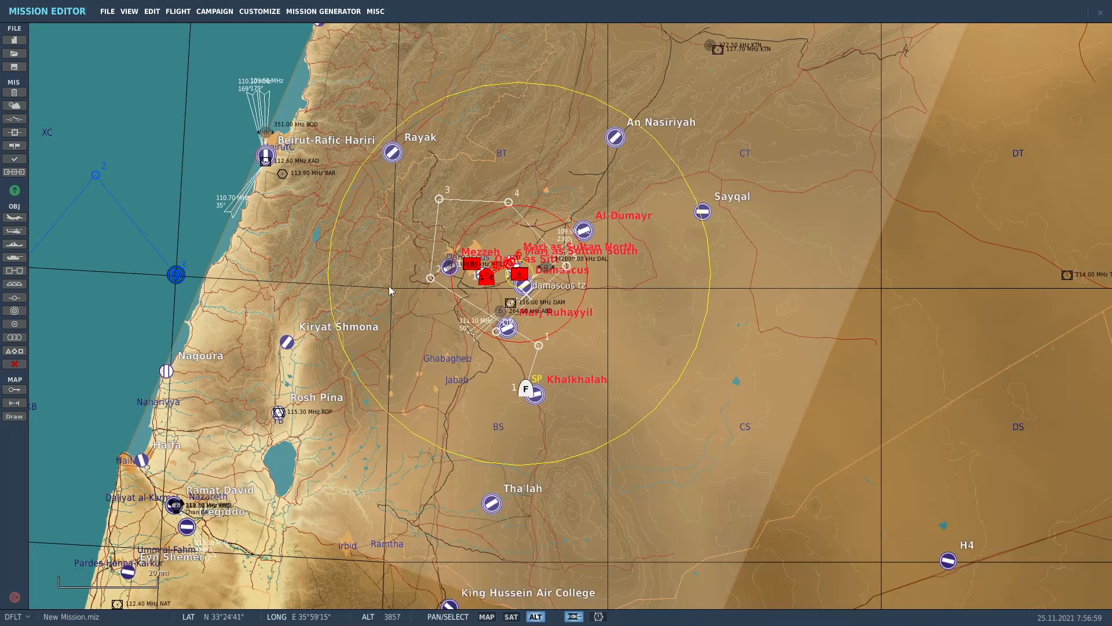
{"action": "left_click", "coordinate": [14, 119]}
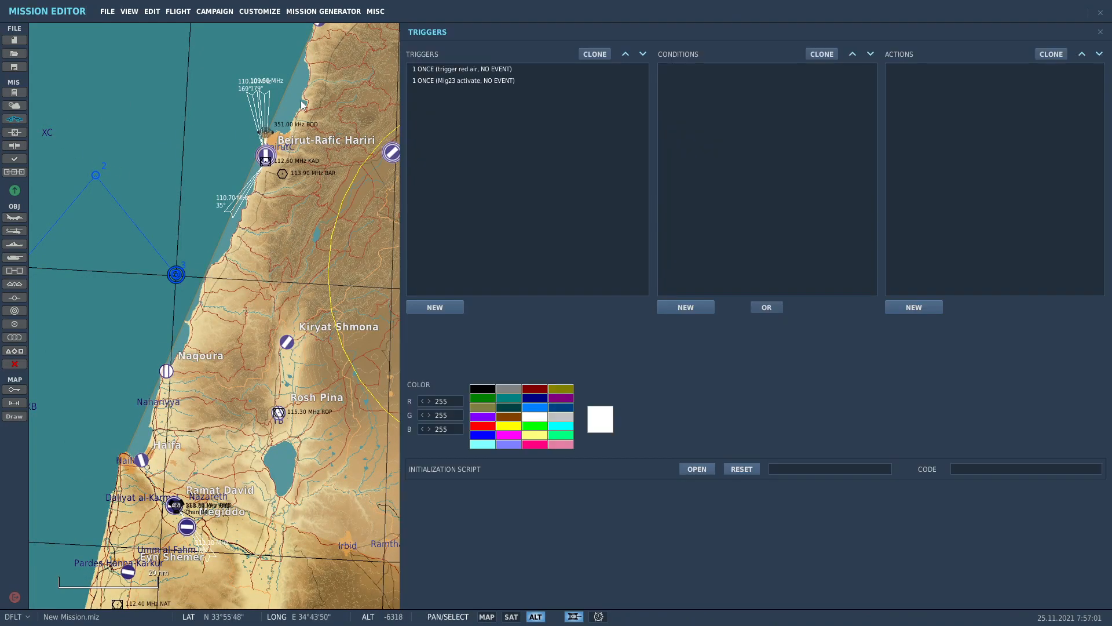
{"action": "left_click", "coordinate": [468, 70]}
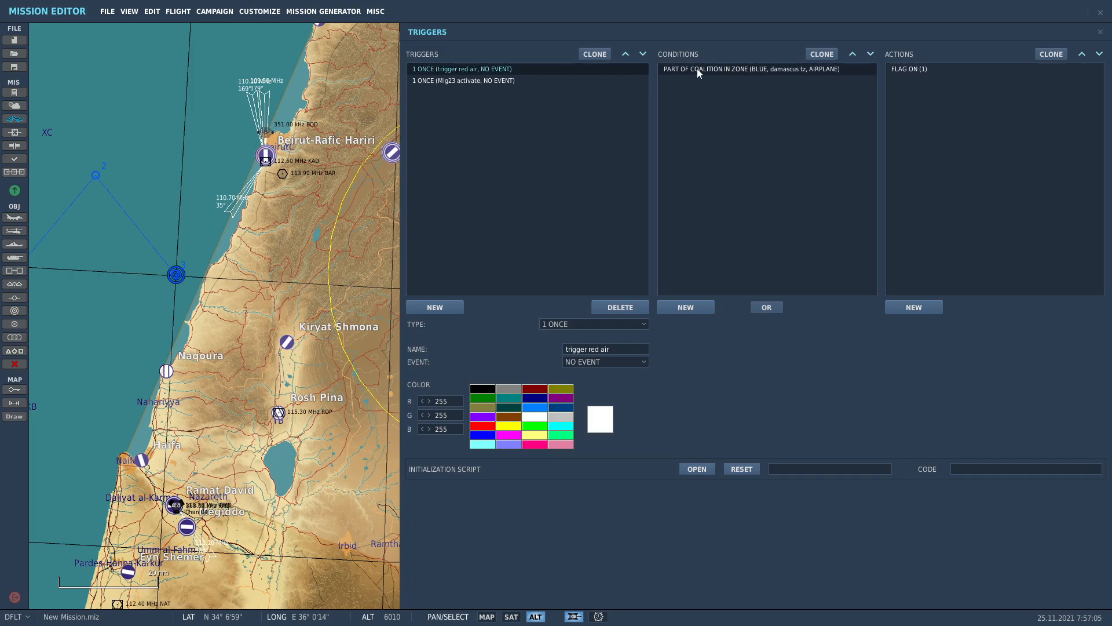
{"action": "left_click", "coordinate": [923, 71]}
{"action": "left_click", "coordinate": [476, 83]}
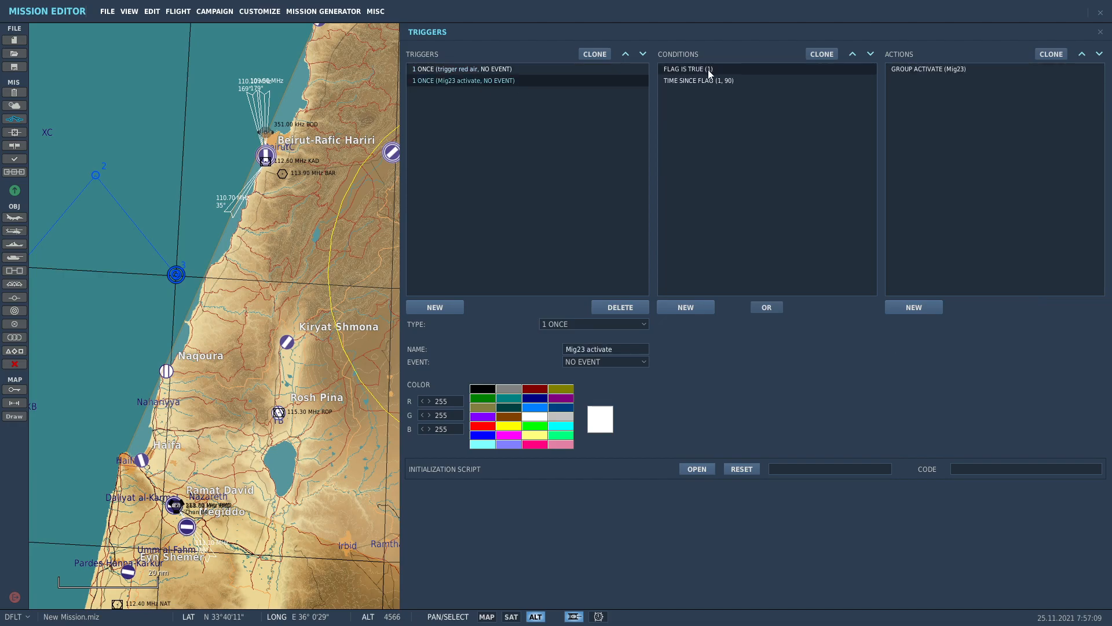
{"action": "left_click", "coordinate": [710, 69]}
{"action": "left_click", "coordinate": [720, 82]}
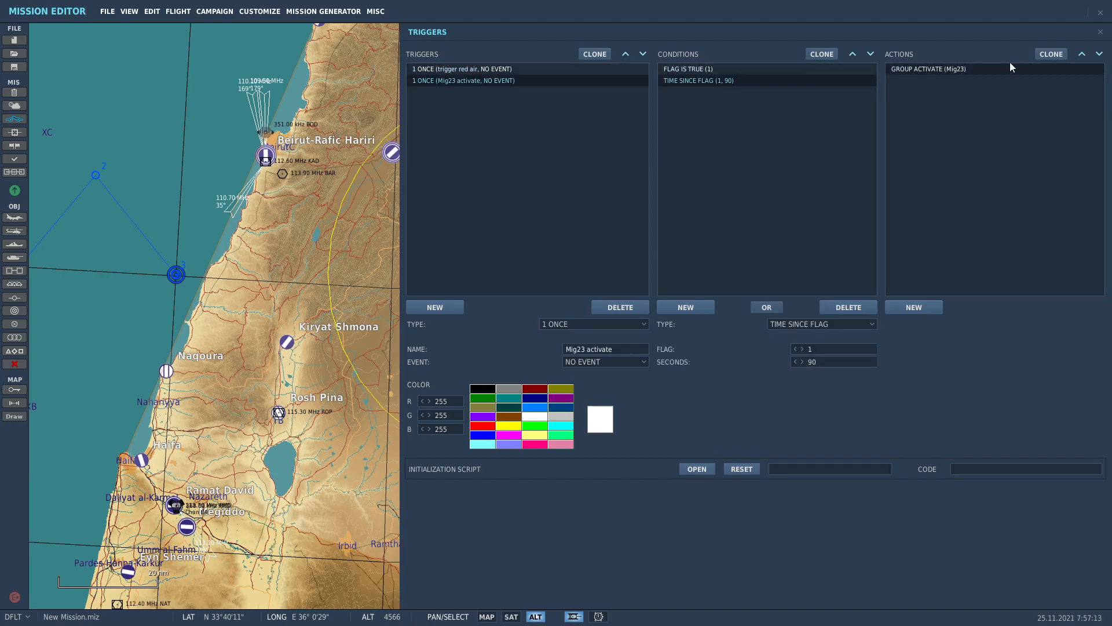
{"action": "left_click", "coordinate": [1101, 32]}
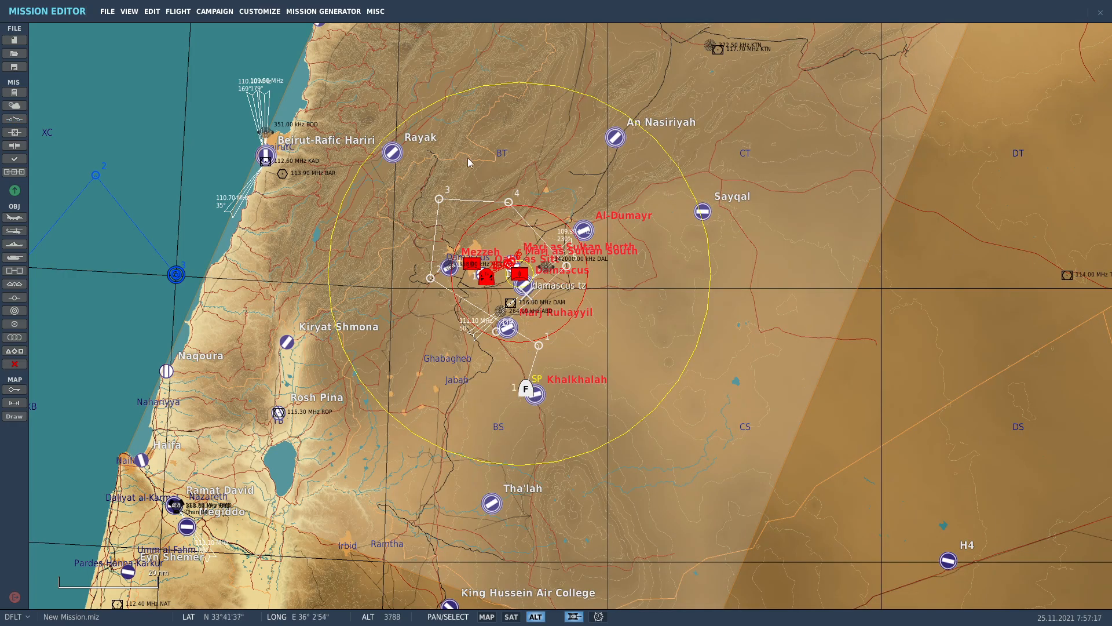
Place a new Russian MiG-23MLD airplane group with the CAP task on the map east of Damascus.
{"action": "scroll", "coordinate": [425, 269], "scroll_direction": "down", "scroll_amount": 2}
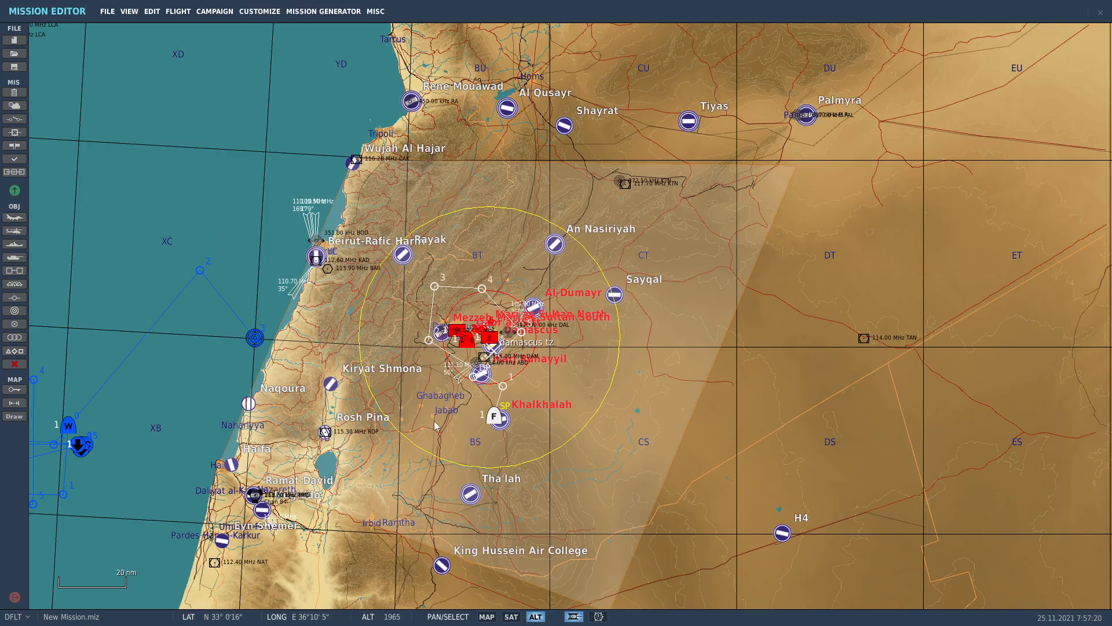
{"action": "left_click_drag", "start_coordinate": [429, 425], "coordinate": [647, 249]}
{"action": "scroll", "coordinate": [814, 416], "scroll_direction": "up", "scroll_amount": 3}
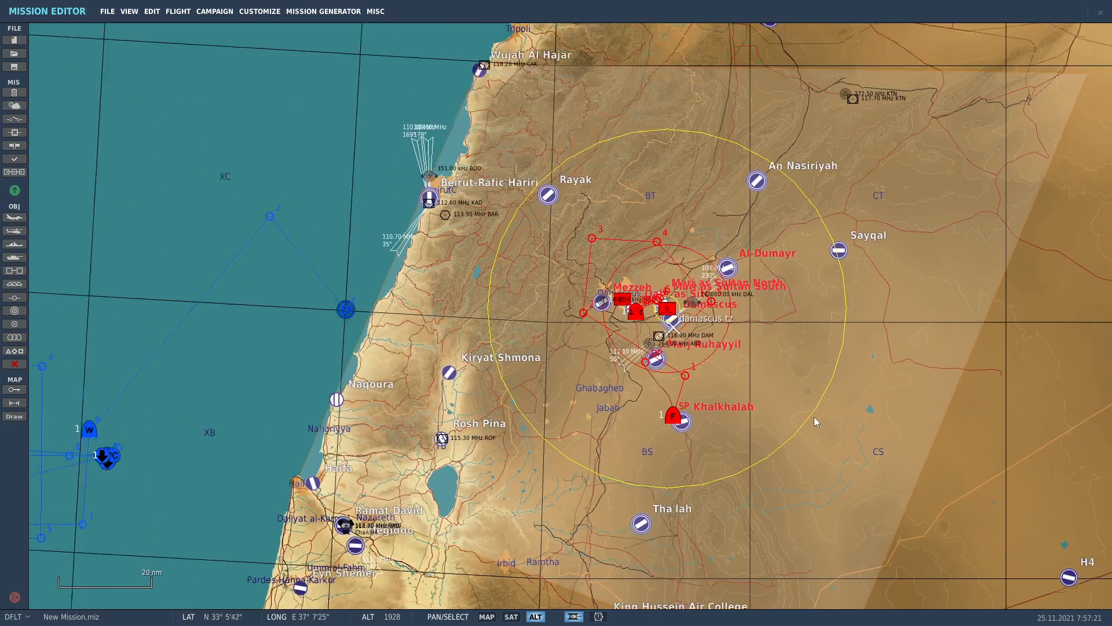
{"action": "left_click", "coordinate": [15, 217]}
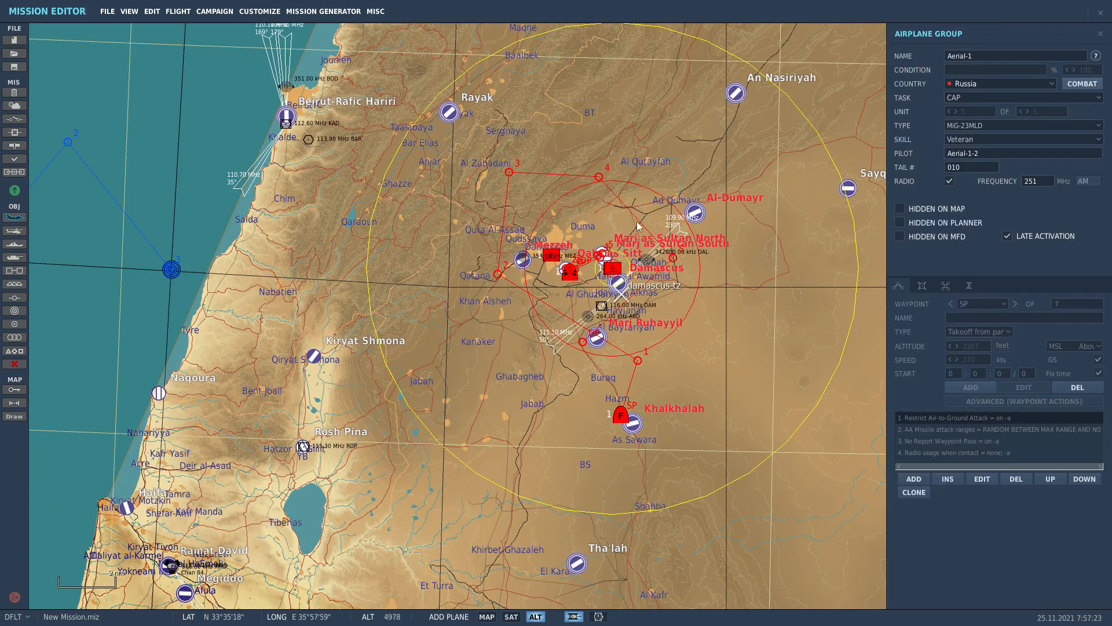
{"action": "left_click", "coordinate": [774, 284]}
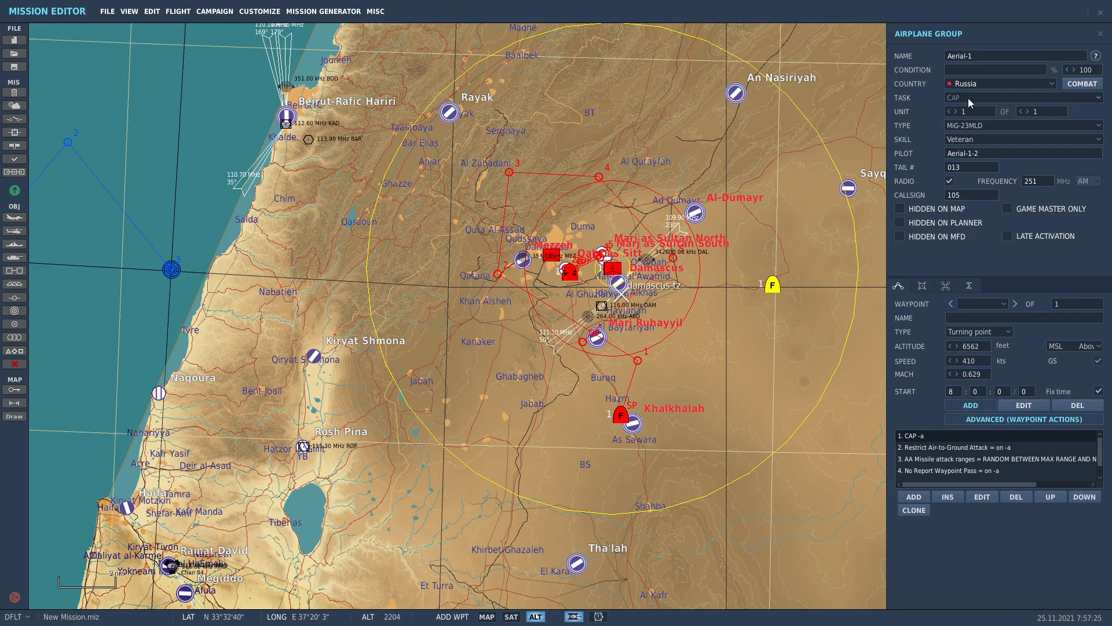
Change the new airplane group's task to AWACS, naming the group red wax and its pilot redwax.
{"action": "left_click", "coordinate": [968, 98]}
{"action": "left_click", "coordinate": [982, 144]}
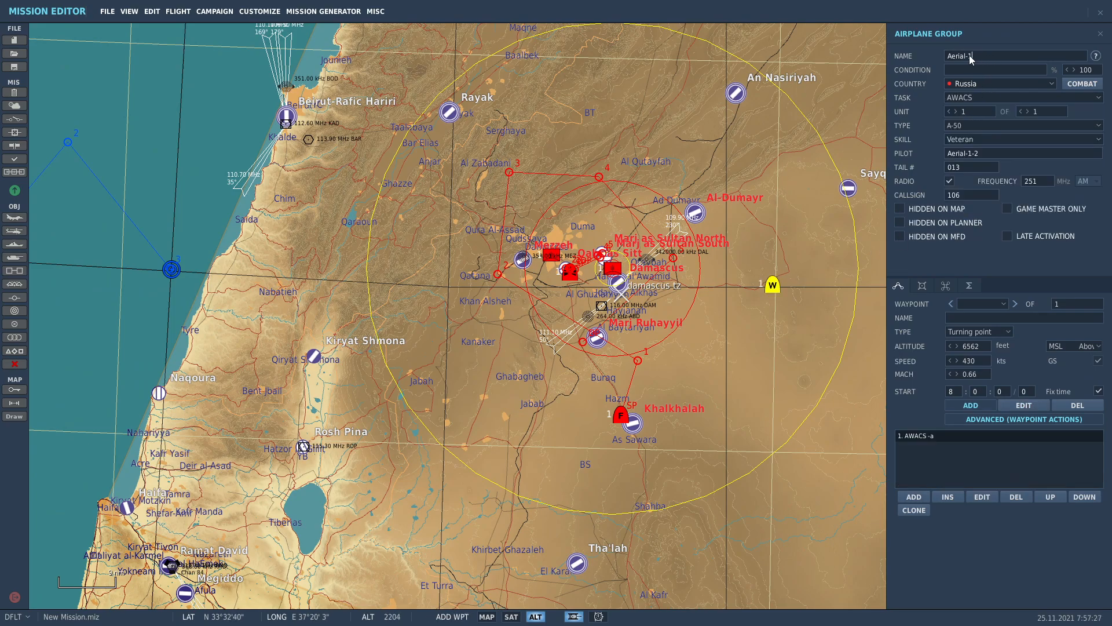
{"action": "type", "text": "red wax"}
{"action": "left_click", "coordinate": [997, 152]}
{"action": "type", "text": "redw"}
{"action": "type", "text": "ax"}
Set the red wax altitude to 25000 feet and add three waypoints leading north, west, then south towards Damascus.
{"action": "type", "text": "250"}
{"action": "type", "text": "00"}
{"action": "left_click", "coordinate": [776, 190]}
{"action": "left_click", "coordinate": [678, 186]}
{"action": "left_click", "coordinate": [676, 285]}
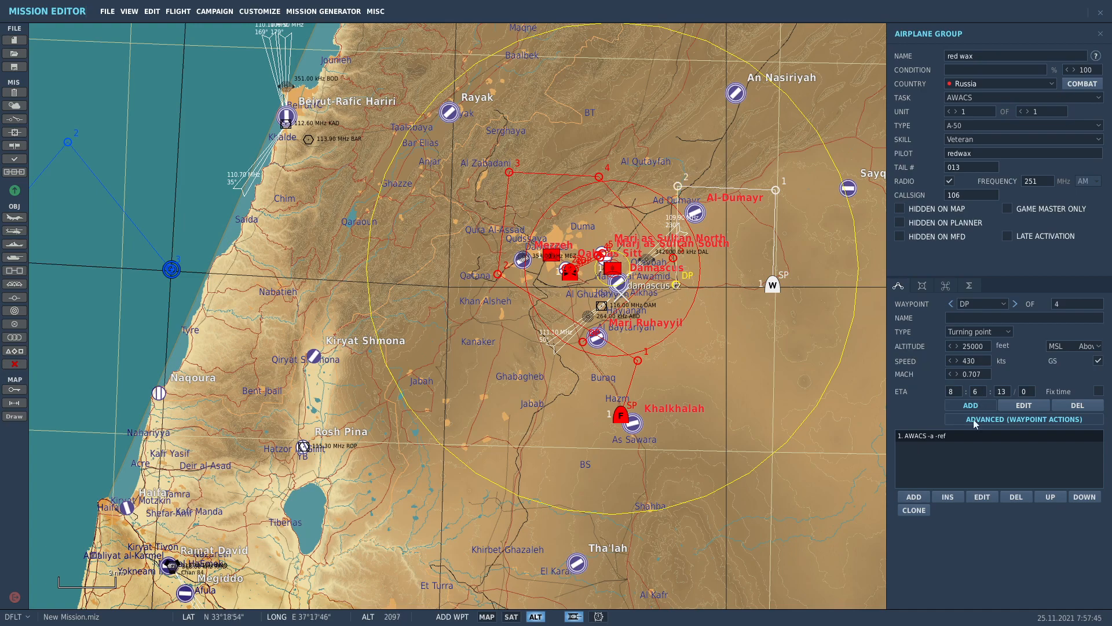
Give the last red wax waypoint a Switch Waypoint command back to SP and close the group.
{"action": "left_click", "coordinate": [921, 502]}
{"action": "left_click", "coordinate": [759, 276]}
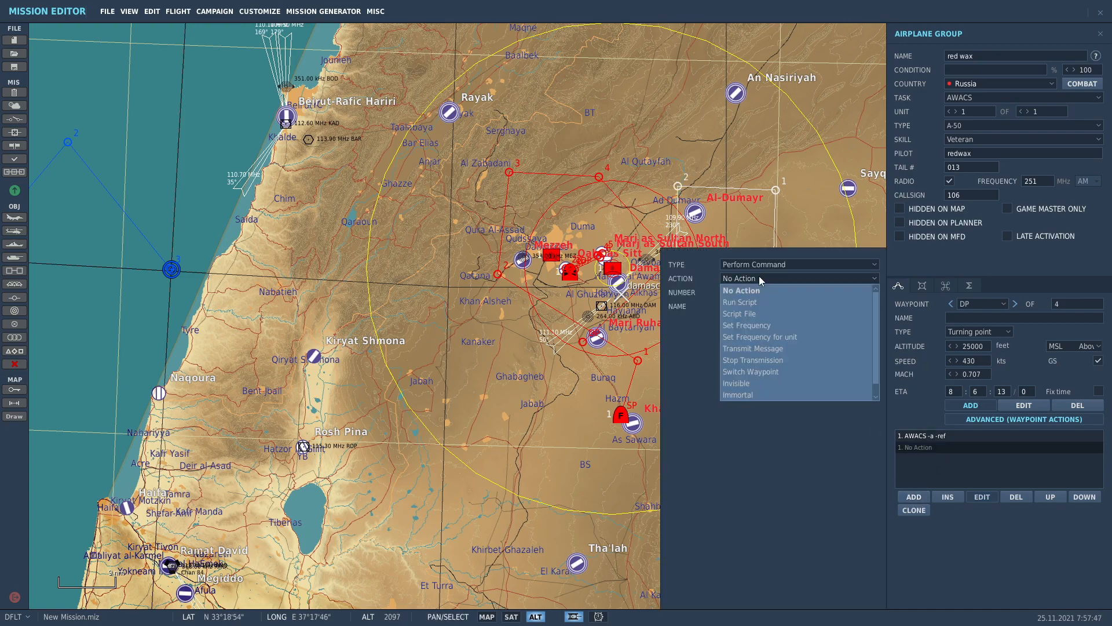
{"action": "left_click", "coordinate": [756, 370]}
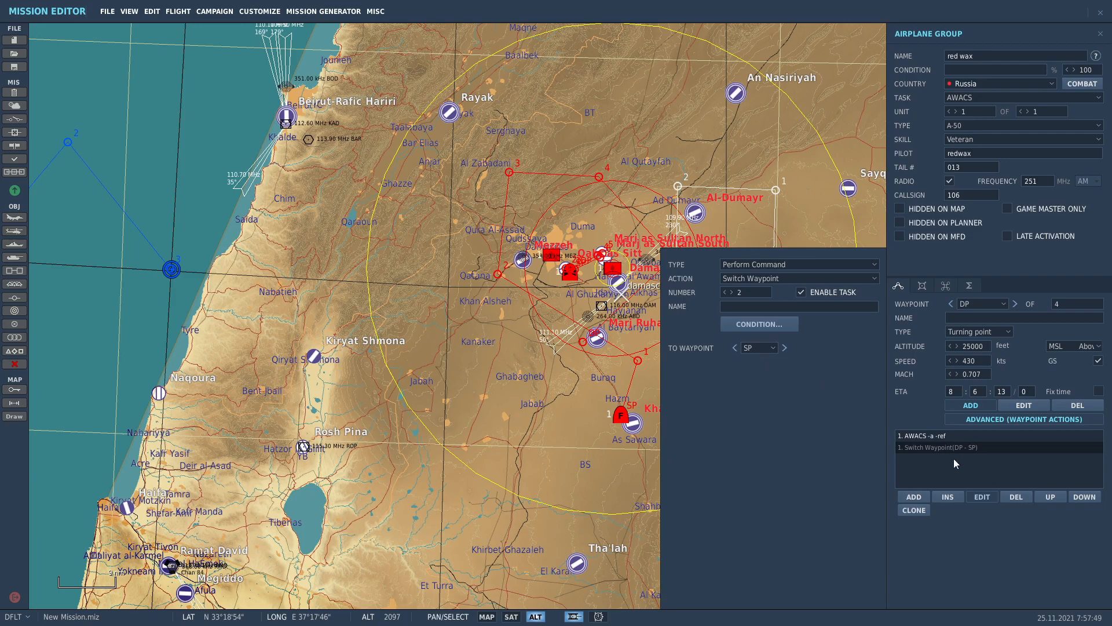
{"action": "left_click", "coordinate": [984, 500]}
{"action": "left_click", "coordinate": [806, 381]}
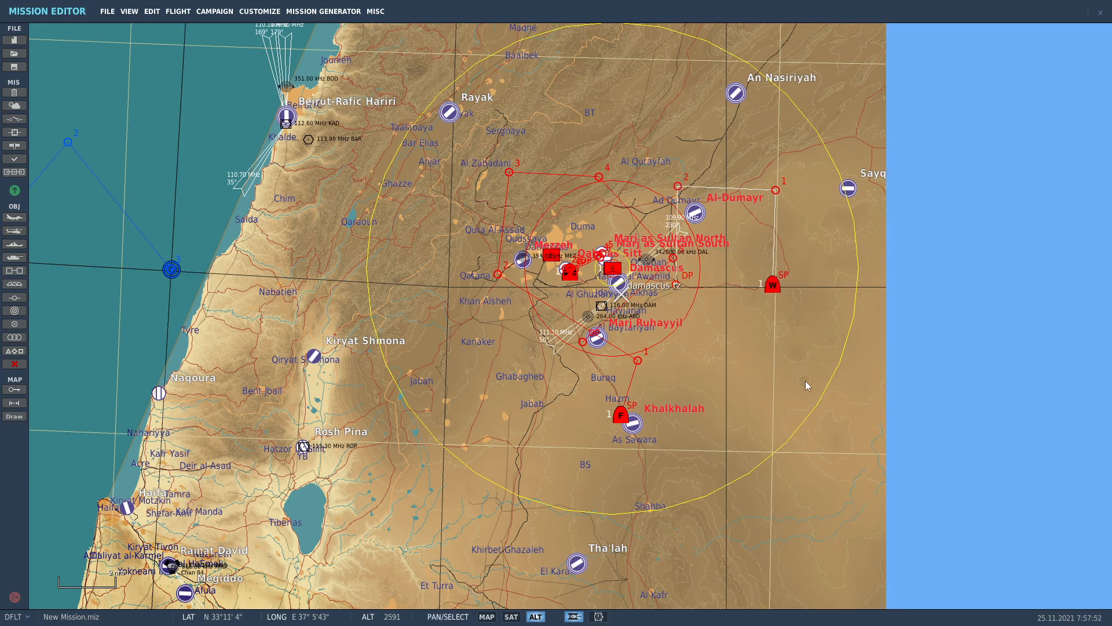
Place a new Russian airplane group just southeast of the red wax AWACS and set its task to Escort.
{"action": "scroll", "coordinate": [840, 278], "scroll_direction": "up", "scroll_amount": 5}
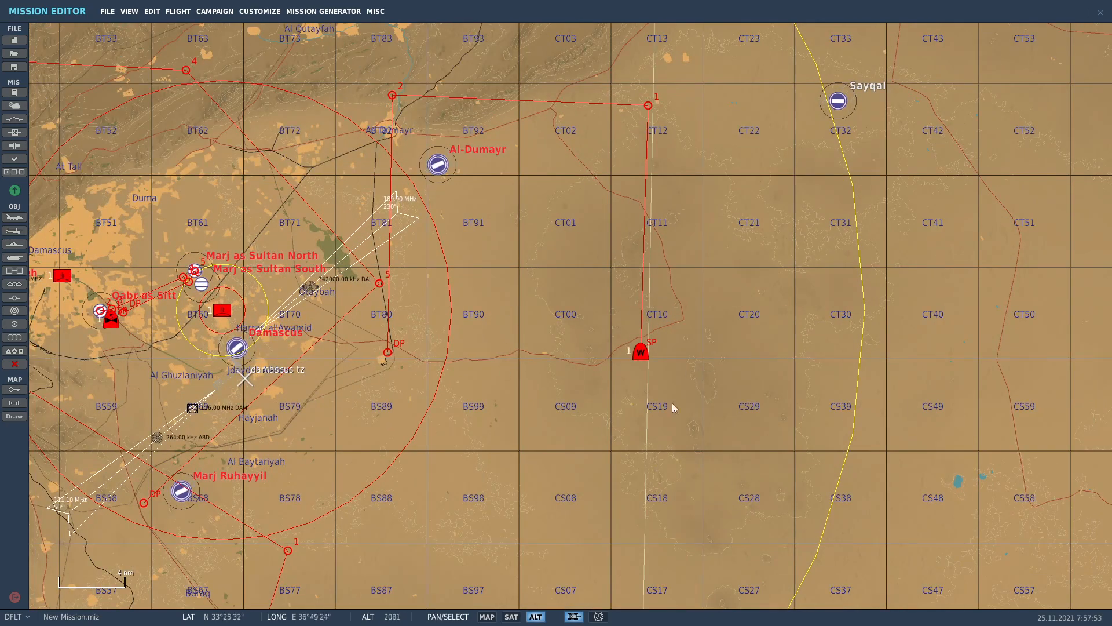
{"action": "left_click", "coordinate": [11, 218]}
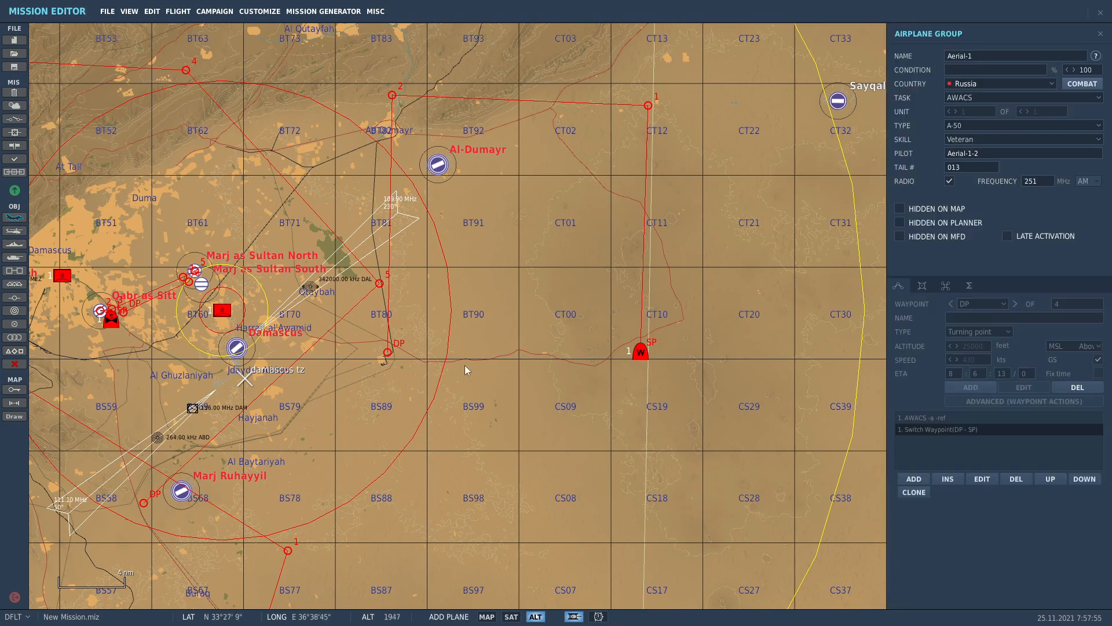
{"action": "scroll", "coordinate": [649, 388], "scroll_direction": "up", "scroll_amount": 2}
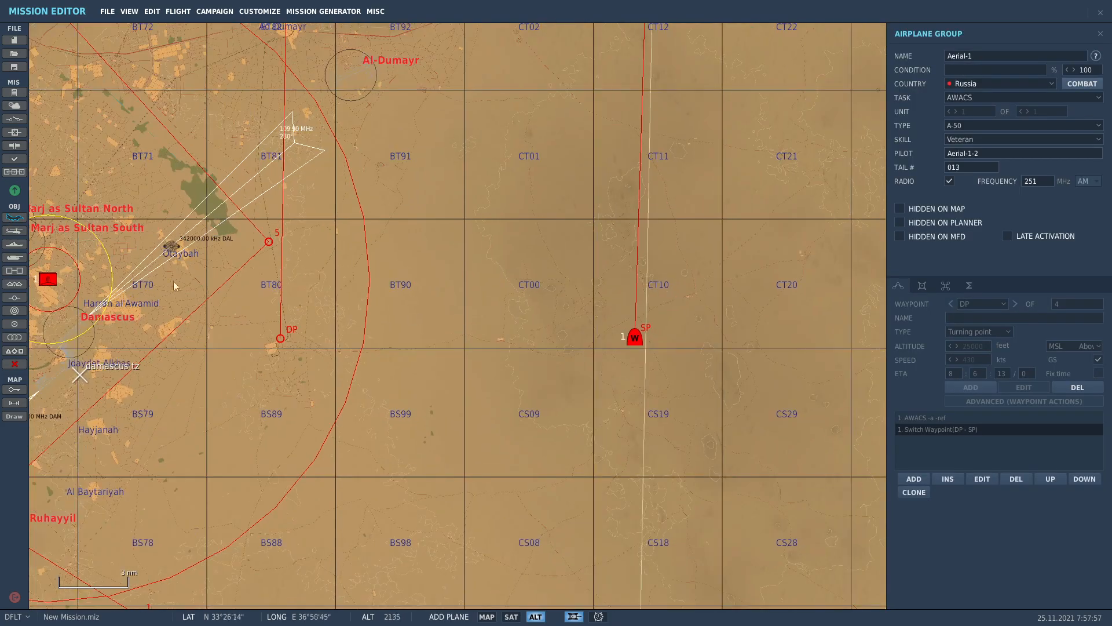
{"action": "left_click", "coordinate": [655, 389]}
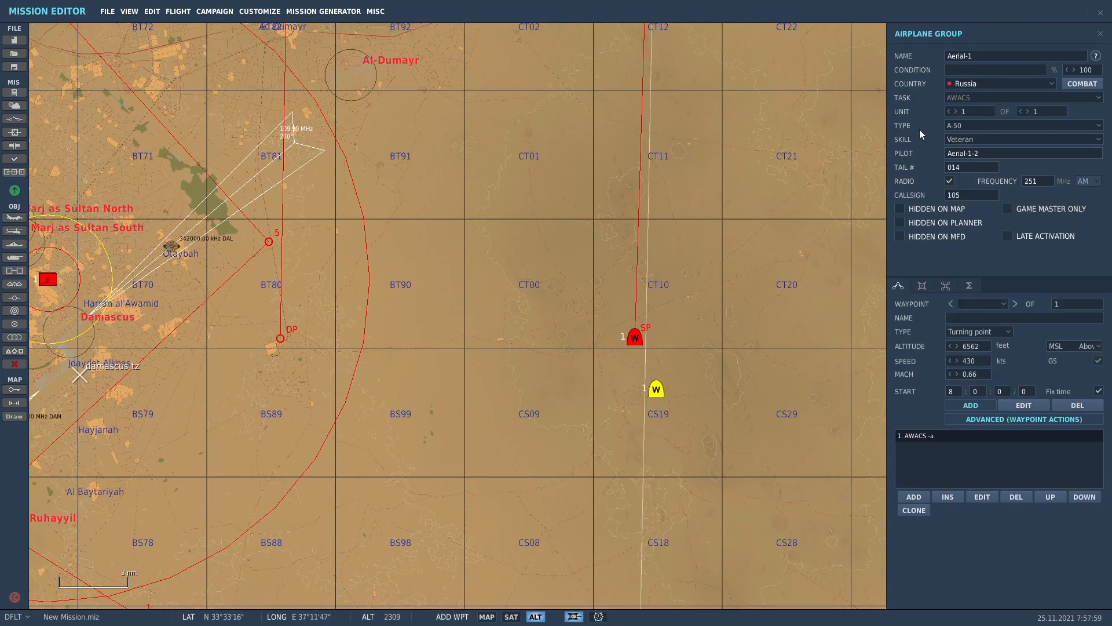
{"action": "left_click", "coordinate": [979, 97]}
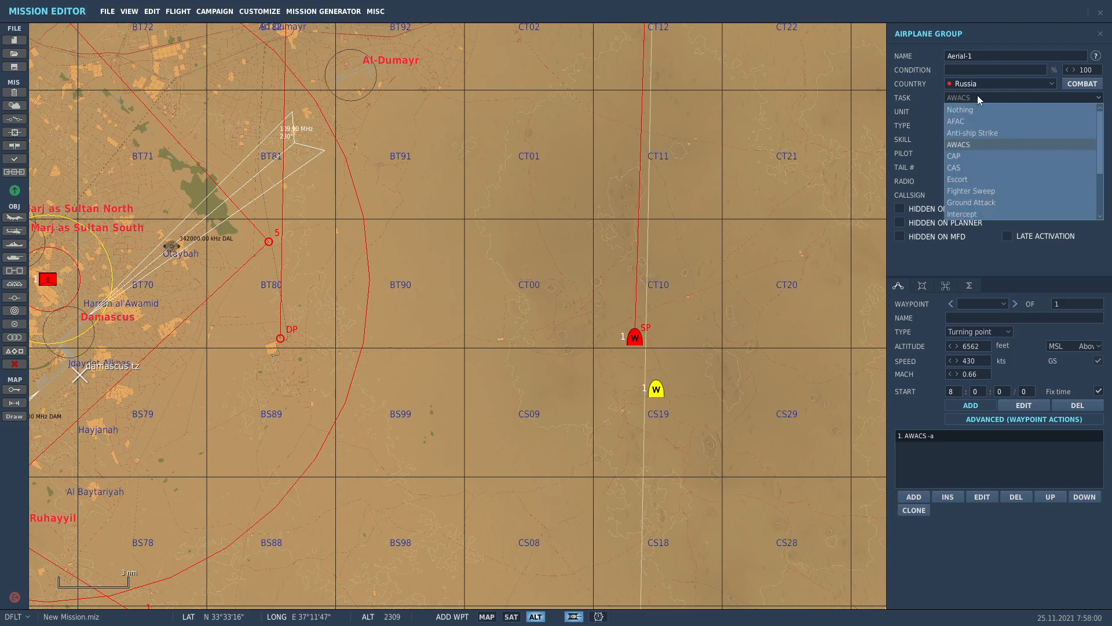
{"action": "left_click", "coordinate": [978, 178]}
Try the MiG-25PD and the MiG-31 as the escort group's aircraft type in the loadout view.
{"action": "left_click", "coordinate": [927, 285]}
{"action": "left_click", "coordinate": [962, 125]}
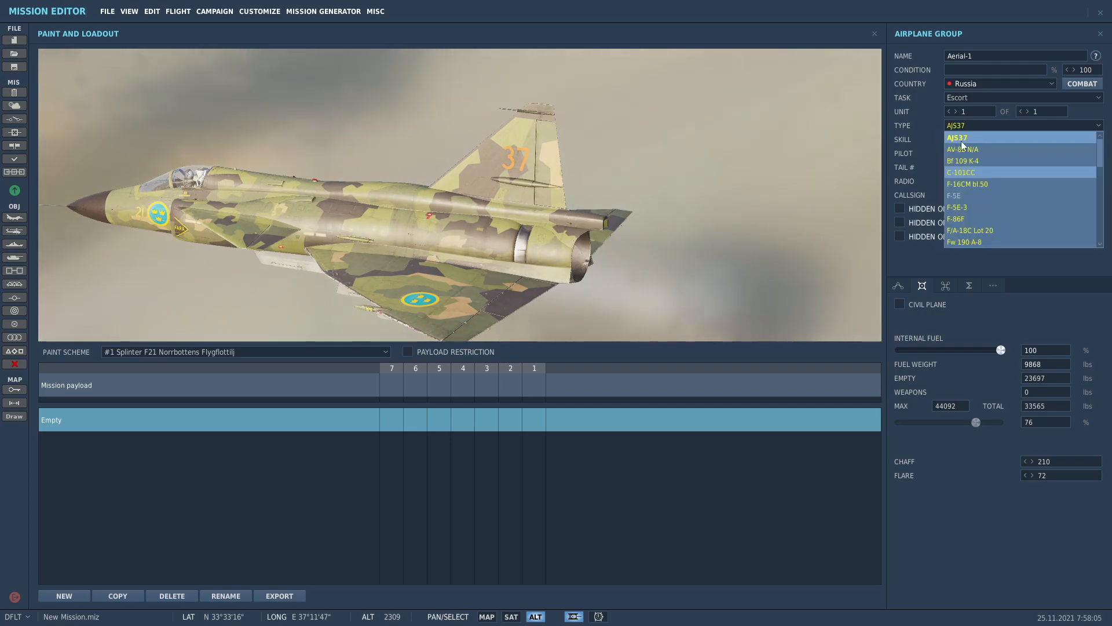
{"action": "scroll", "coordinate": [964, 148], "scroll_direction": "down", "scroll_amount": 4}
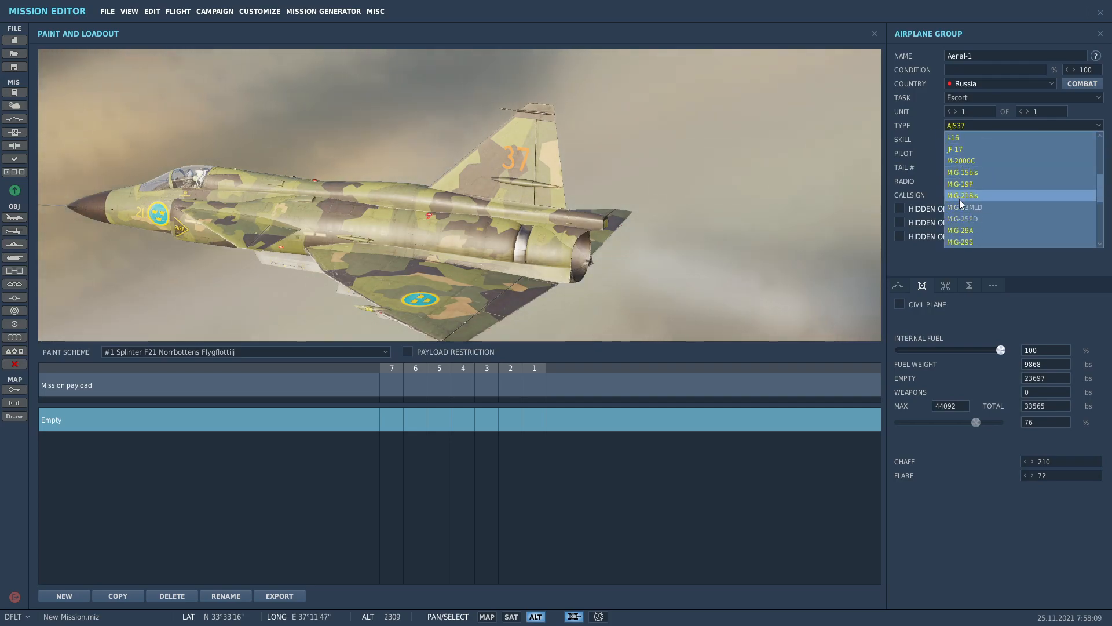
{"action": "left_click", "coordinate": [963, 219]}
{"action": "left_click_drag", "start_coordinate": [518, 234], "coordinate": [570, 208]}
{"action": "left_click", "coordinate": [982, 125]}
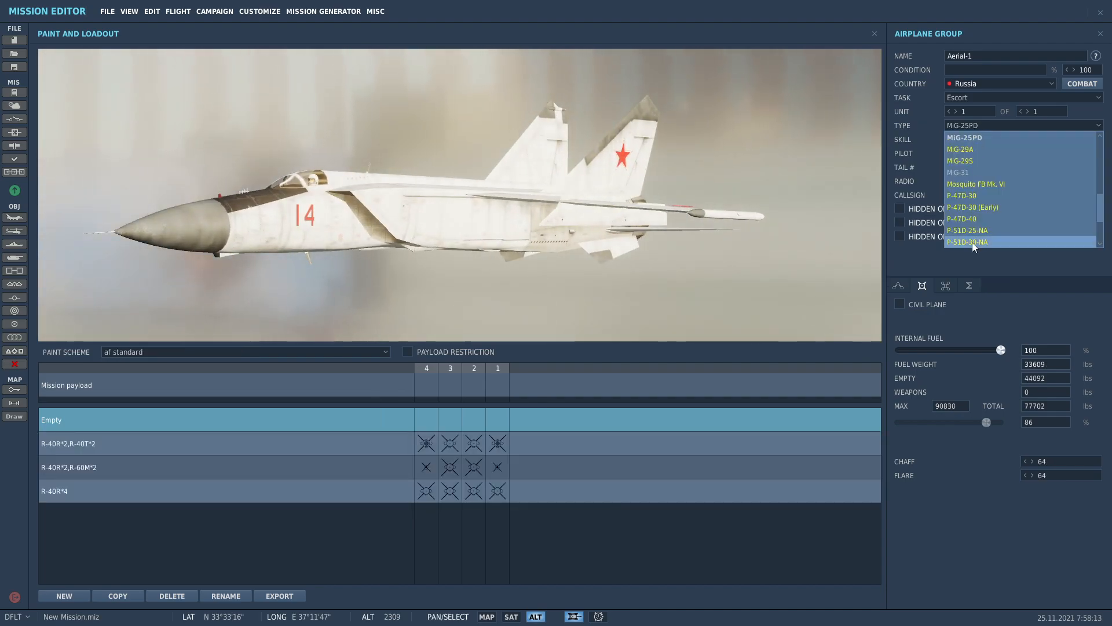
{"action": "left_click", "coordinate": [978, 172]}
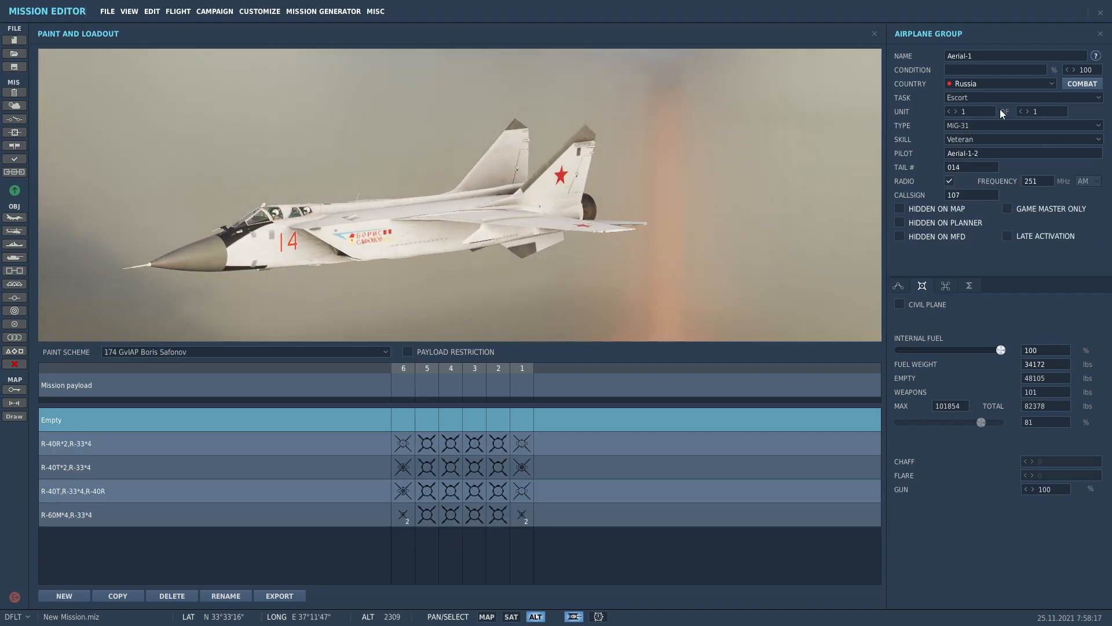
Set the escort's type to Su-27 with 100% internal fuel and the R-73*2,R-27ER*4,R-27ET*2,ECM payload.
{"action": "left_click", "coordinate": [977, 125]}
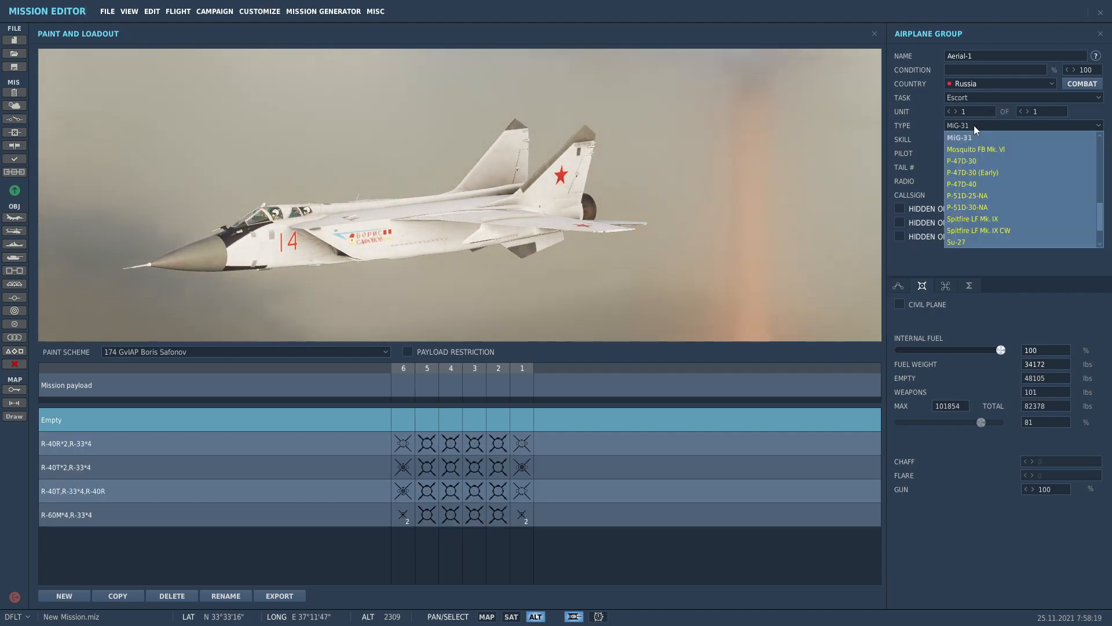
{"action": "left_click", "coordinate": [965, 242]}
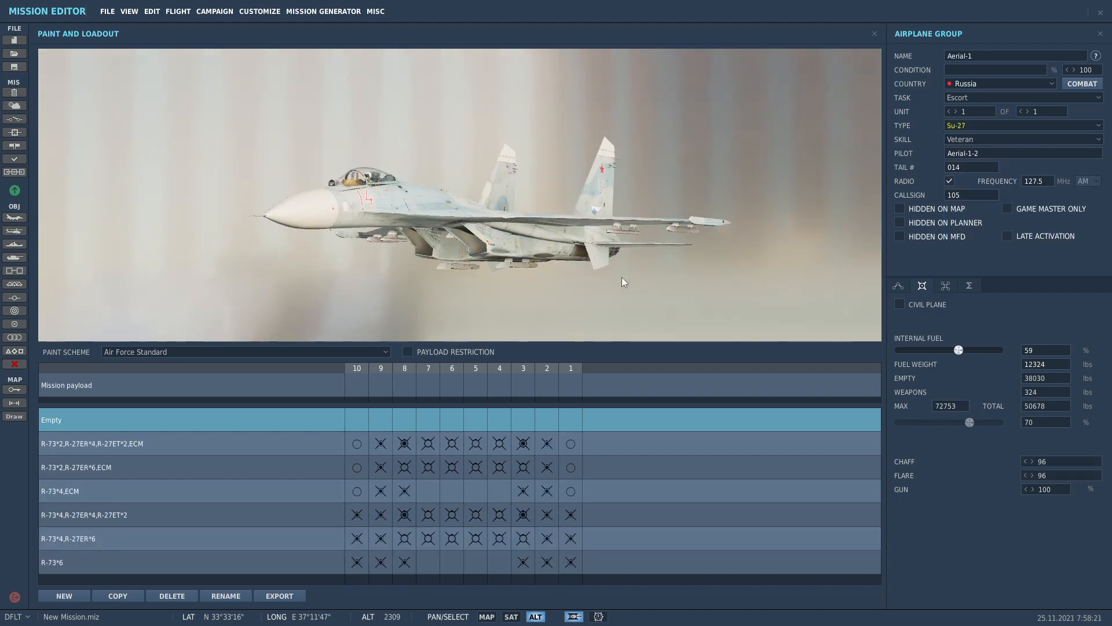
{"action": "left_click_drag", "start_coordinate": [959, 350], "coordinate": [1070, 359]}
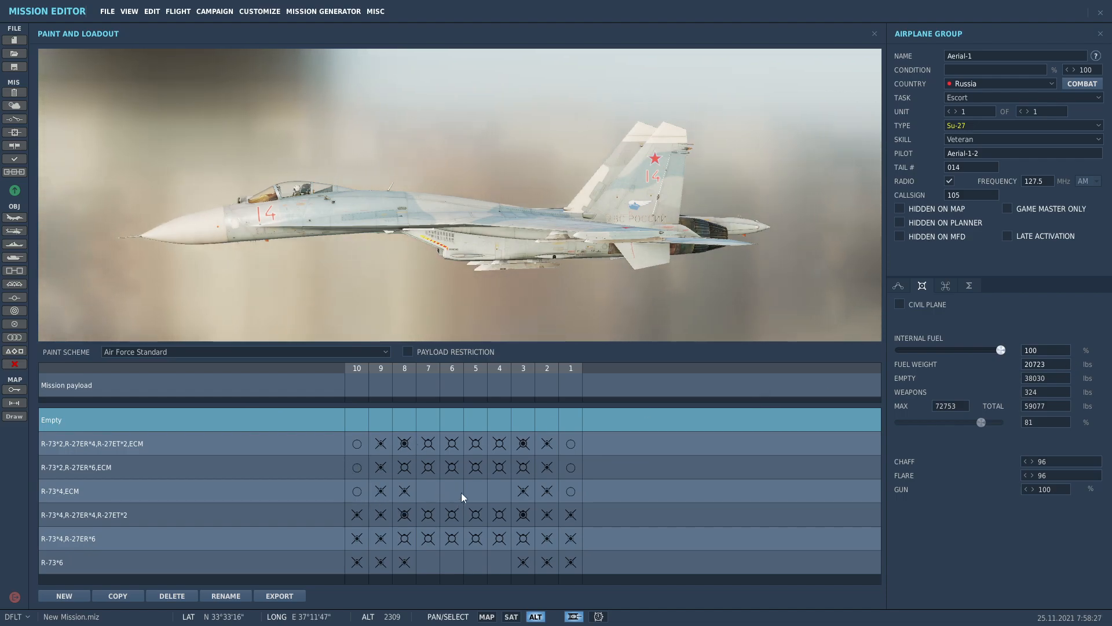
{"action": "left_click", "coordinate": [248, 444]}
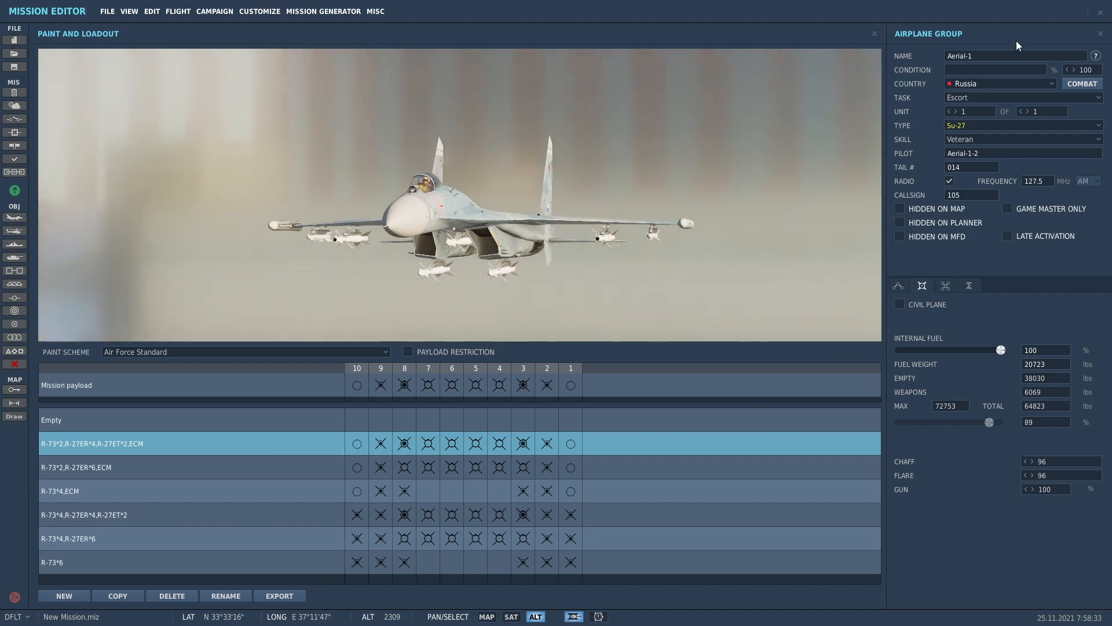
Name the Su-27 group su27 redwax esco and its pilot red 27.
{"action": "type", "text": "su27"}
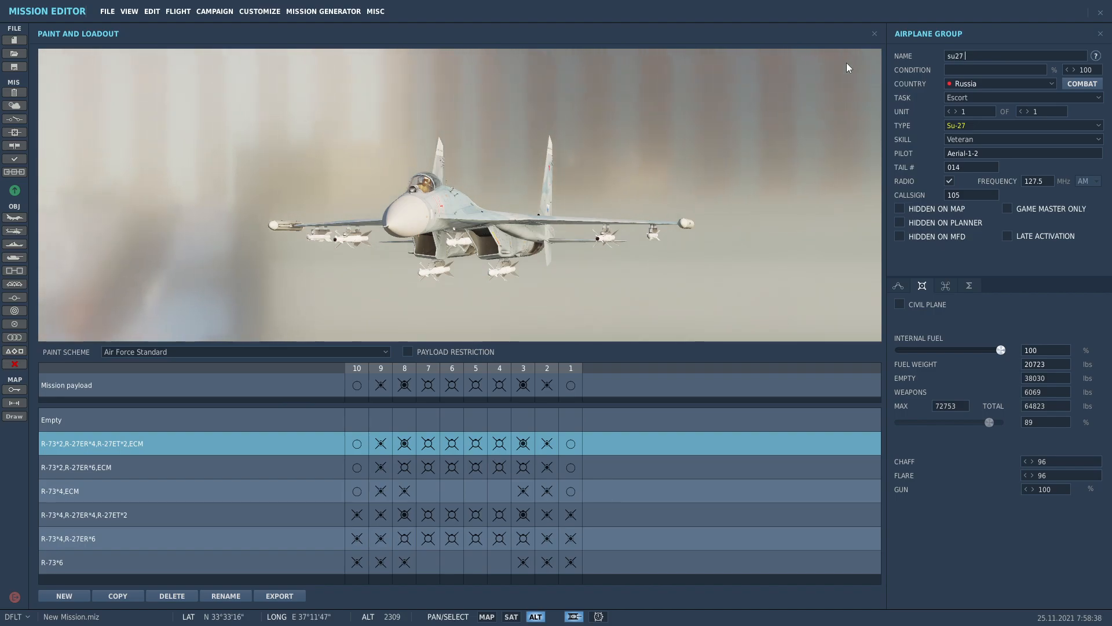
{"action": "type", "text": " red"}
{"action": "type", "text": "wax"}
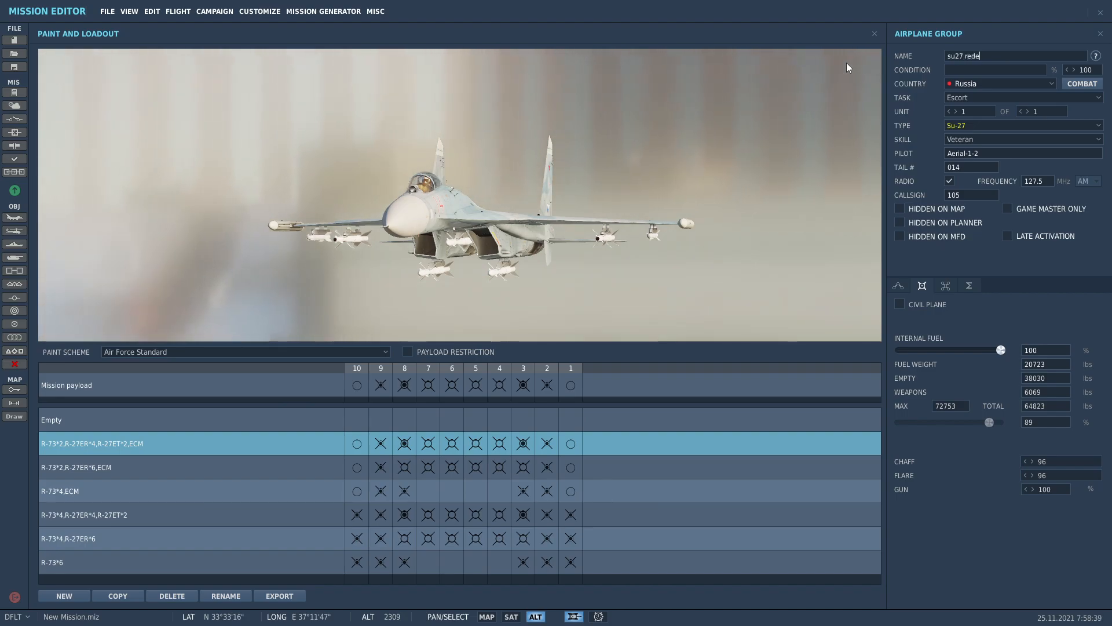
{"action": "type", "text": " esco"}
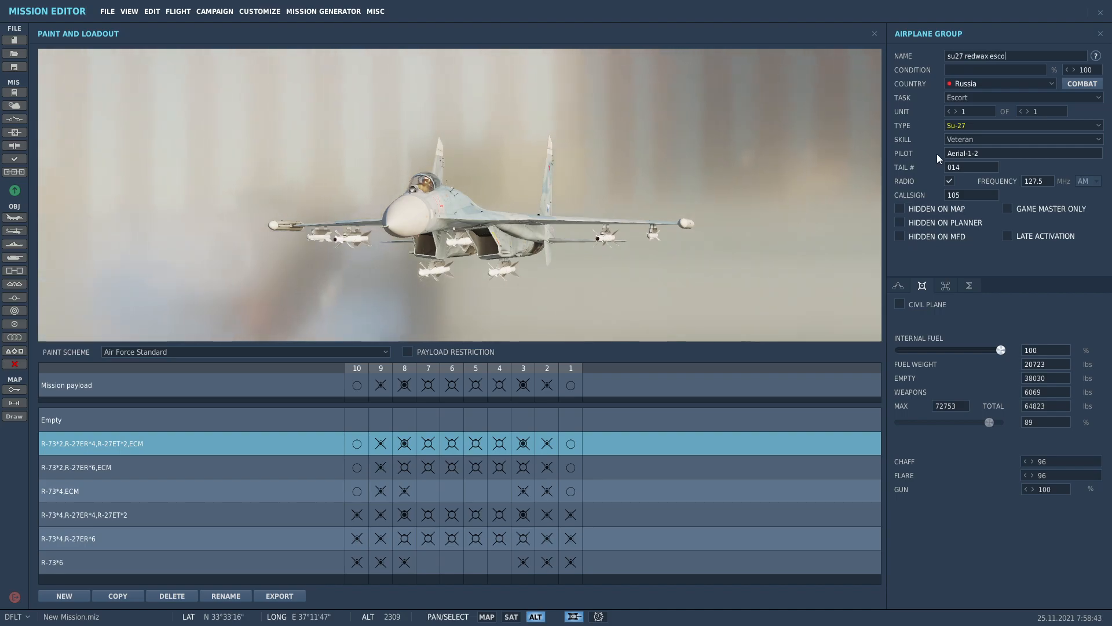
{"action": "key", "text": "Tab"}
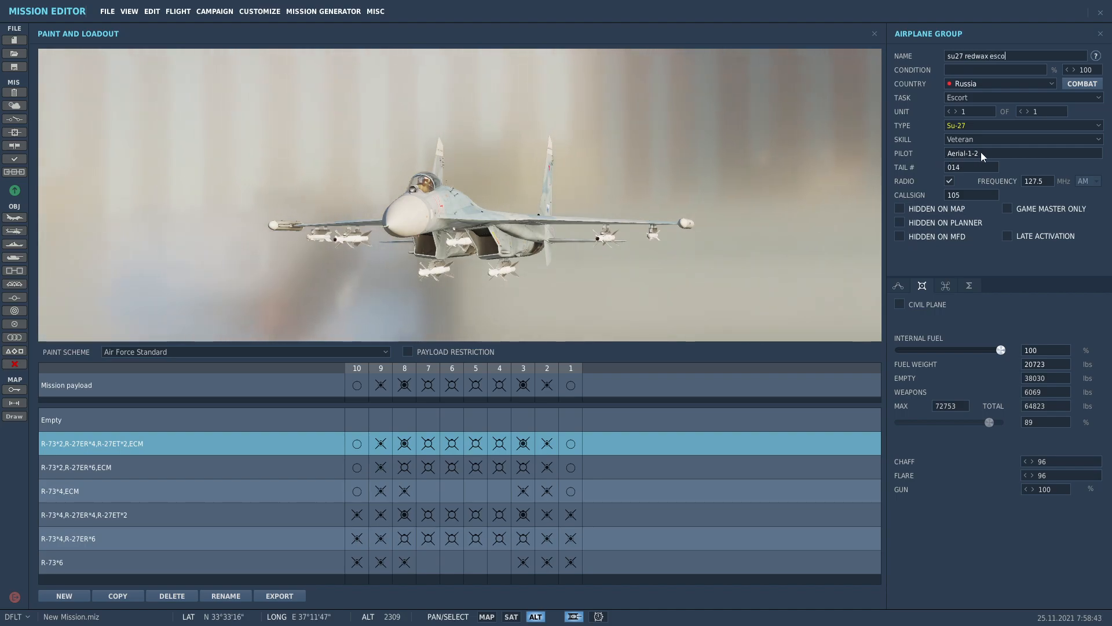
{"action": "type", "text": "red 27"}
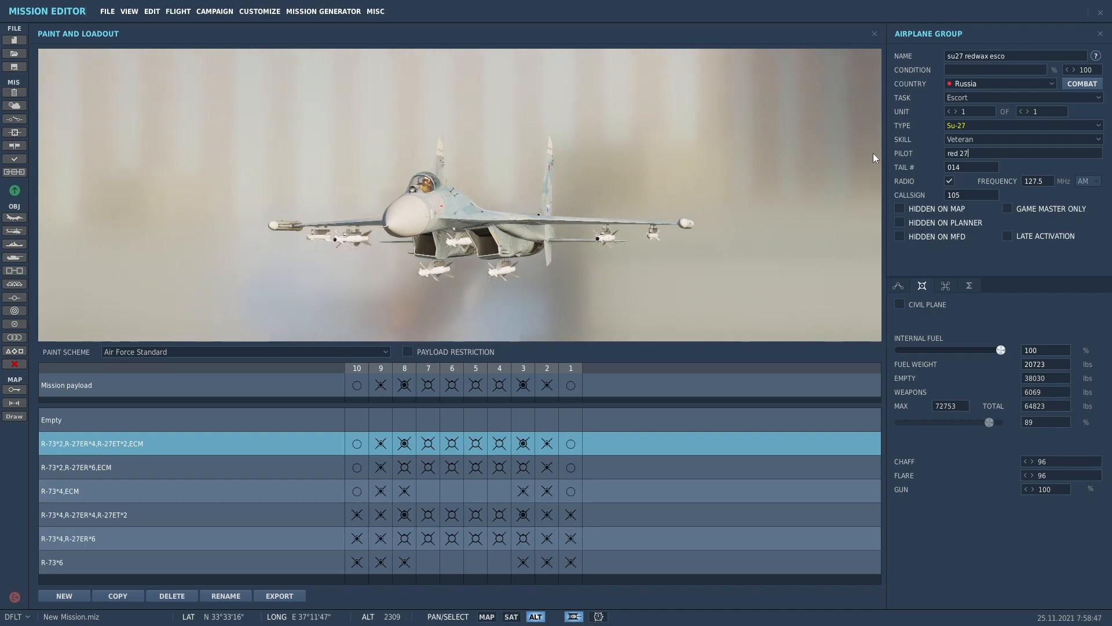
Set the Su-27 escort's starting altitude to 25000 feet.
{"action": "left_click", "coordinate": [899, 286]}
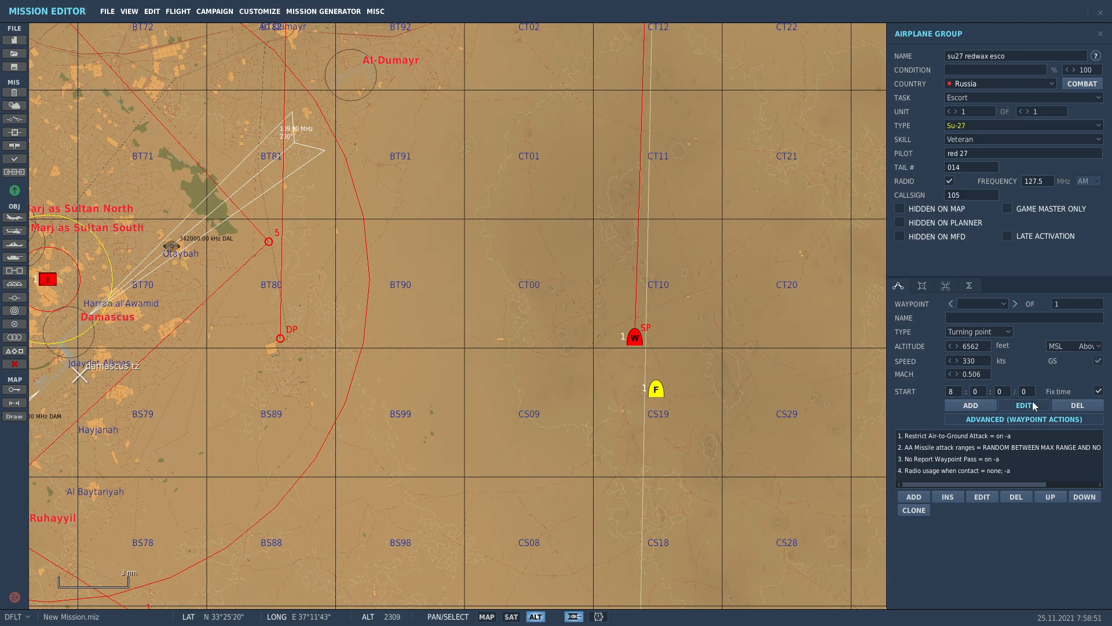
{"action": "left_click", "coordinate": [658, 361]}
{"action": "scroll", "coordinate": [658, 362], "scroll_direction": "up", "scroll_amount": 2}
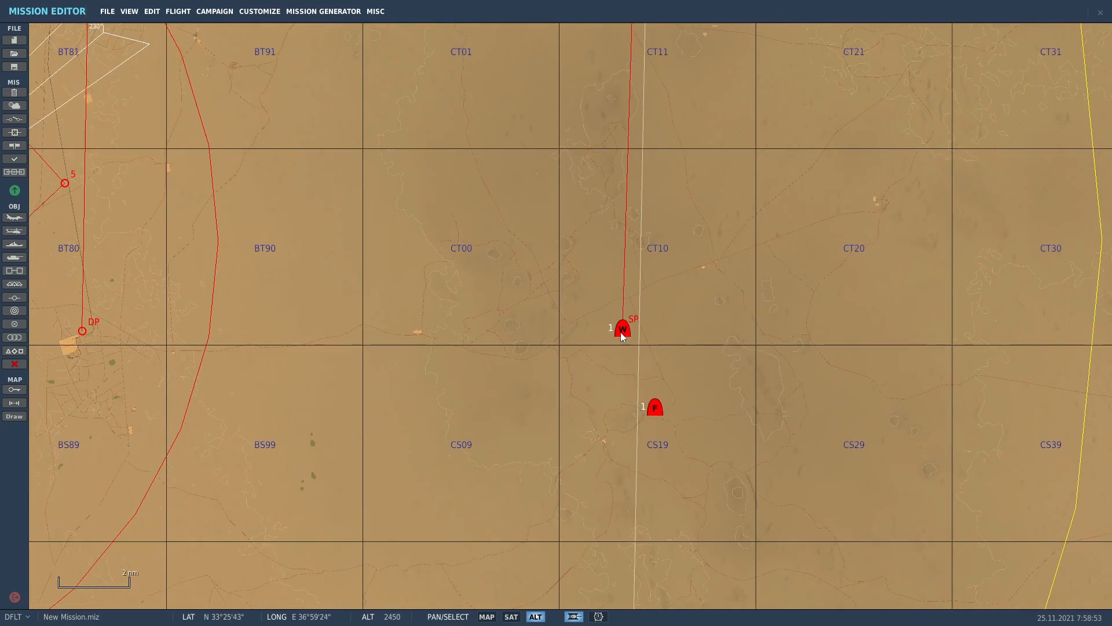
{"action": "left_click", "coordinate": [622, 328]}
{"action": "left_click", "coordinate": [821, 375]}
{"action": "left_click", "coordinate": [655, 408]}
{"action": "double_click", "coordinate": [975, 346]}
{"action": "type", "text": "25000"}
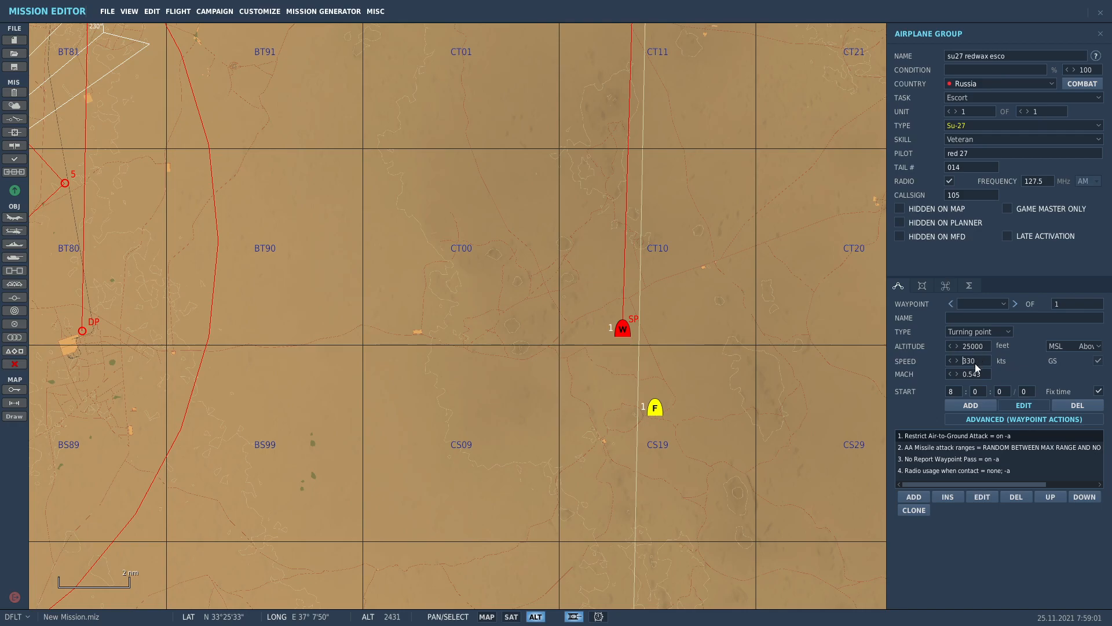
Check the red wax AWACS's speed and set the Su-27 escort's speed to 444 knots.
{"action": "left_click", "coordinate": [763, 367]}
{"action": "left_click", "coordinate": [623, 329]}
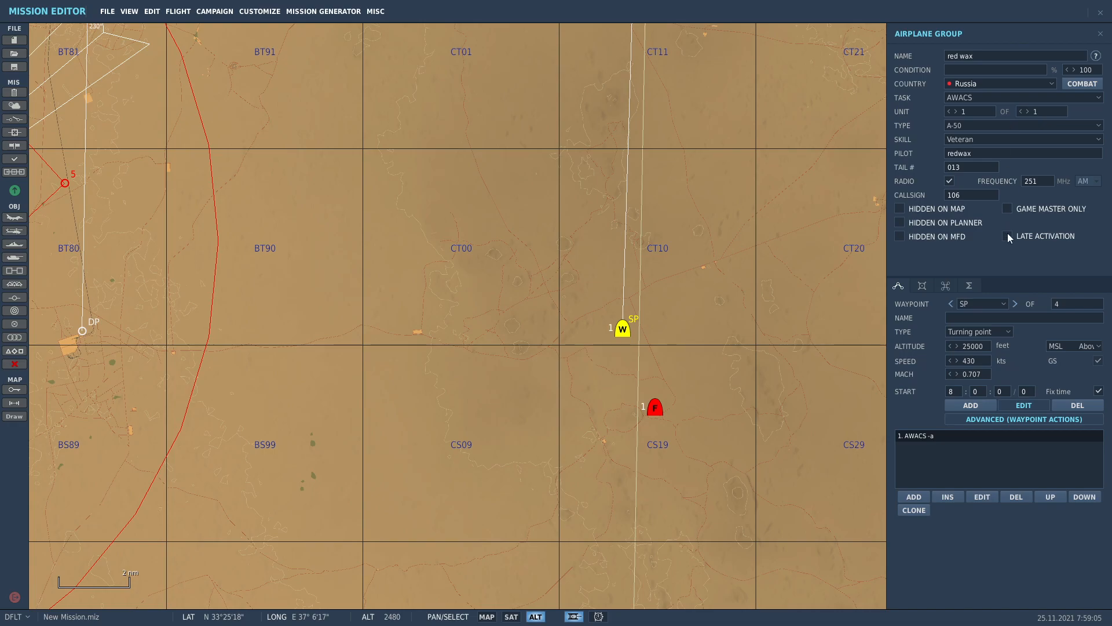
{"action": "left_click", "coordinate": [660, 334]}
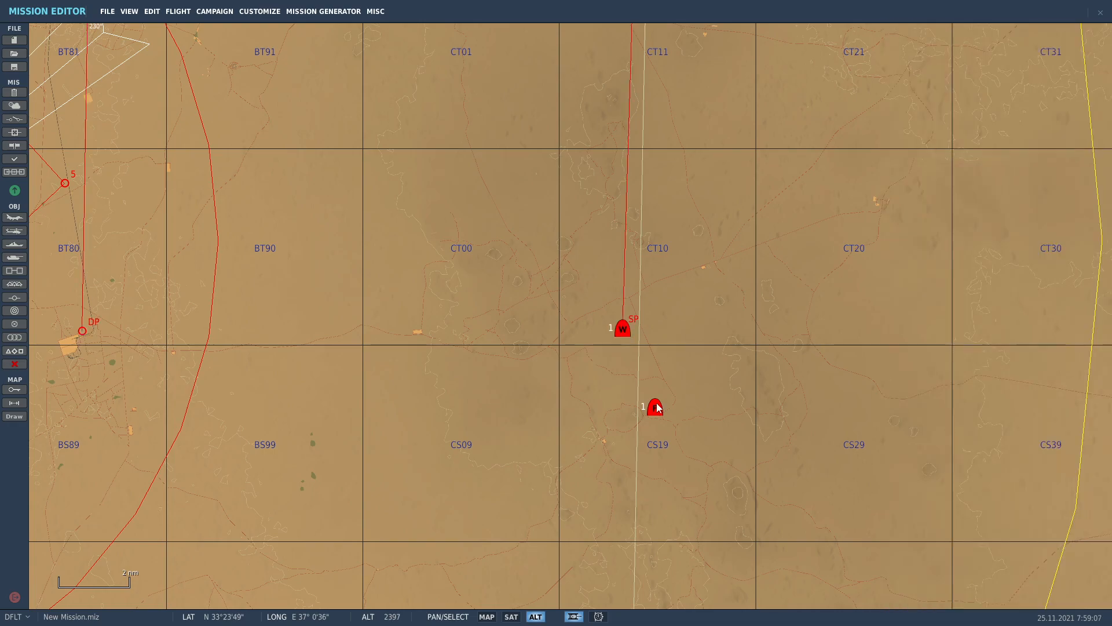
{"action": "left_click", "coordinate": [656, 409]}
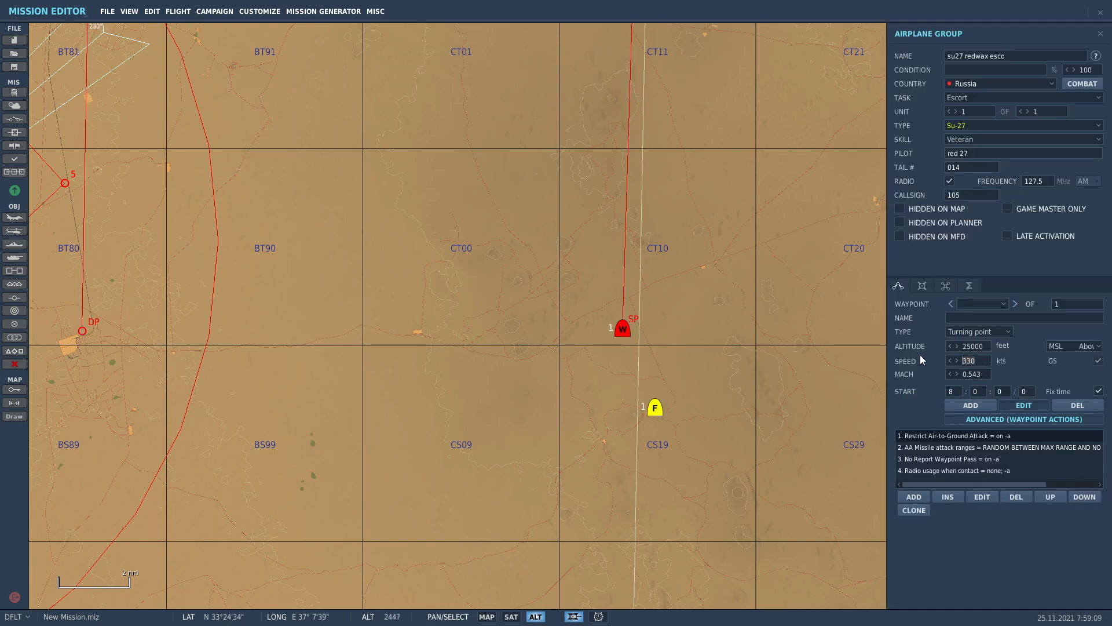
{"action": "type", "text": "444"}
Add one waypoint for the Su-27 escort a short distance north of its start, near the AWACS.
{"action": "left_click", "coordinate": [965, 406]}
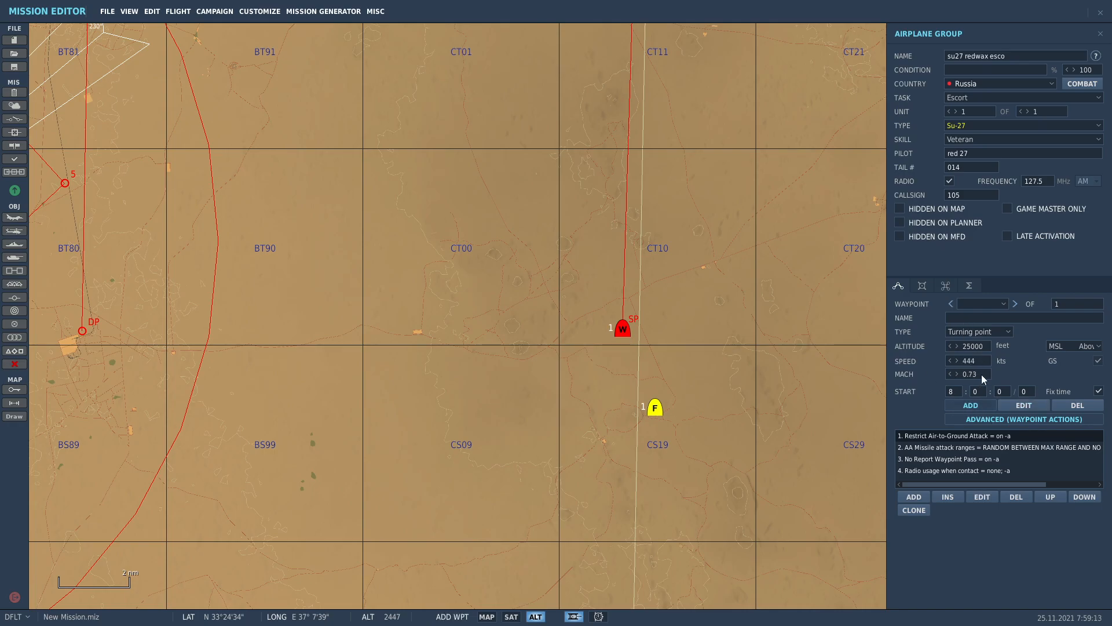
{"action": "left_click", "coordinate": [654, 355]}
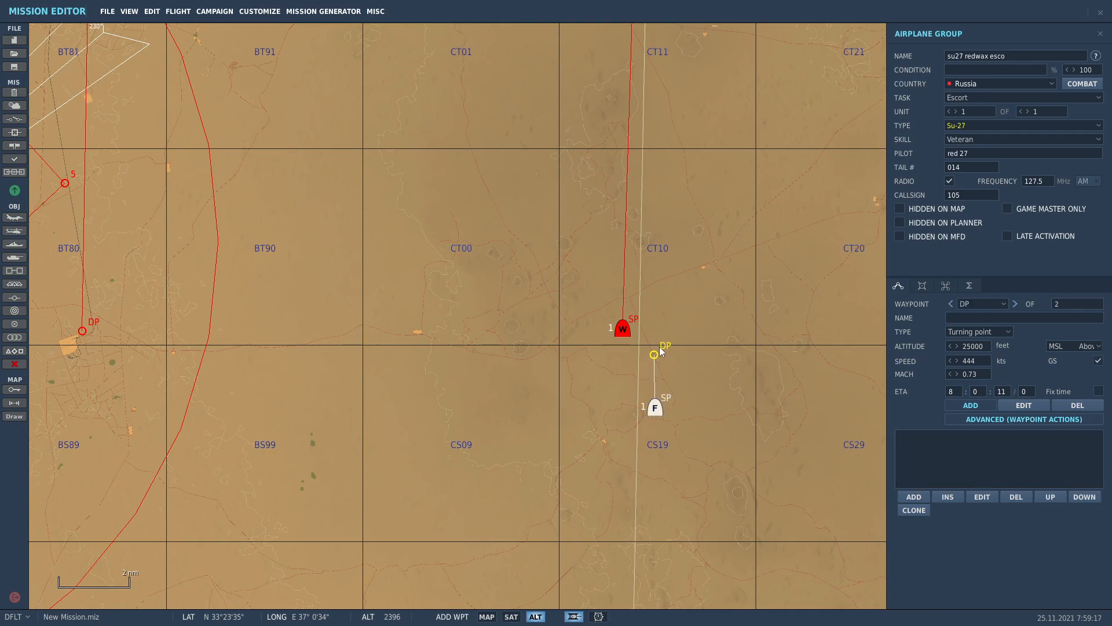
{"action": "scroll", "coordinate": [655, 354], "scroll_direction": "up", "scroll_amount": 2}
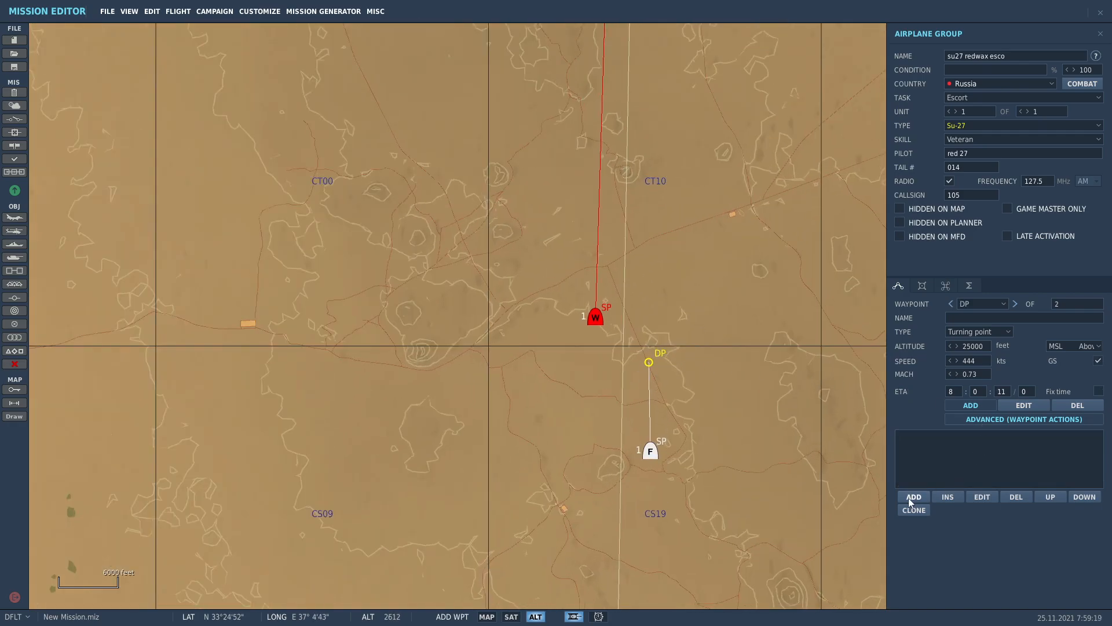
{"action": "left_click", "coordinate": [1033, 404]}
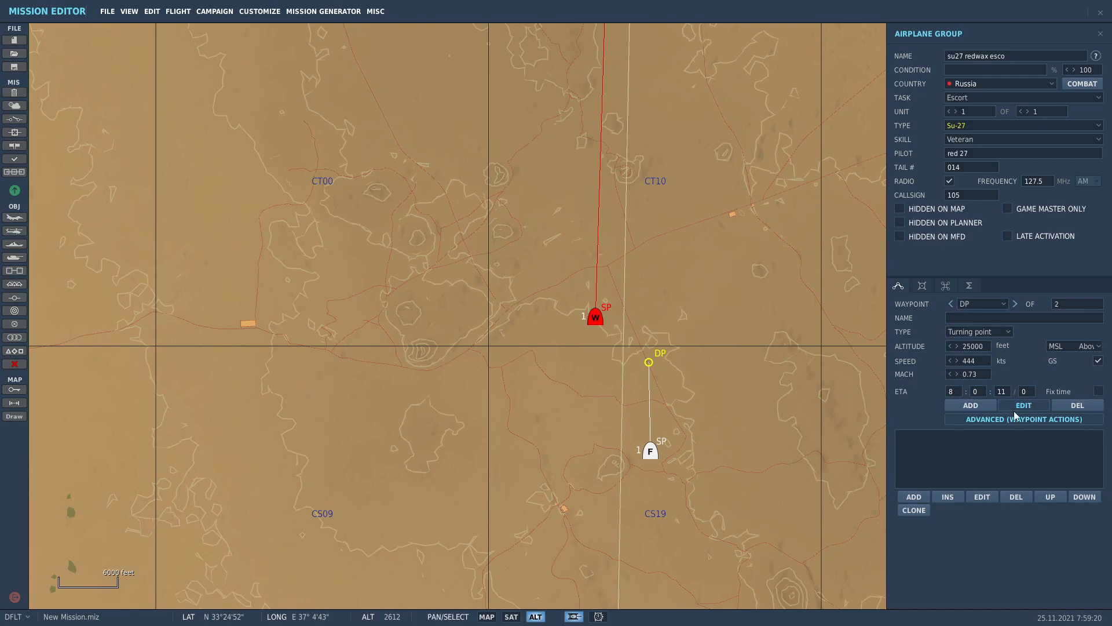
Add a Perform Task action of Escort to the Su-27 group's DP waypoint.
{"action": "left_click", "coordinate": [913, 496]}
{"action": "left_click", "coordinate": [749, 265]}
{"action": "left_click", "coordinate": [755, 273]}
{"action": "left_click", "coordinate": [760, 280]}
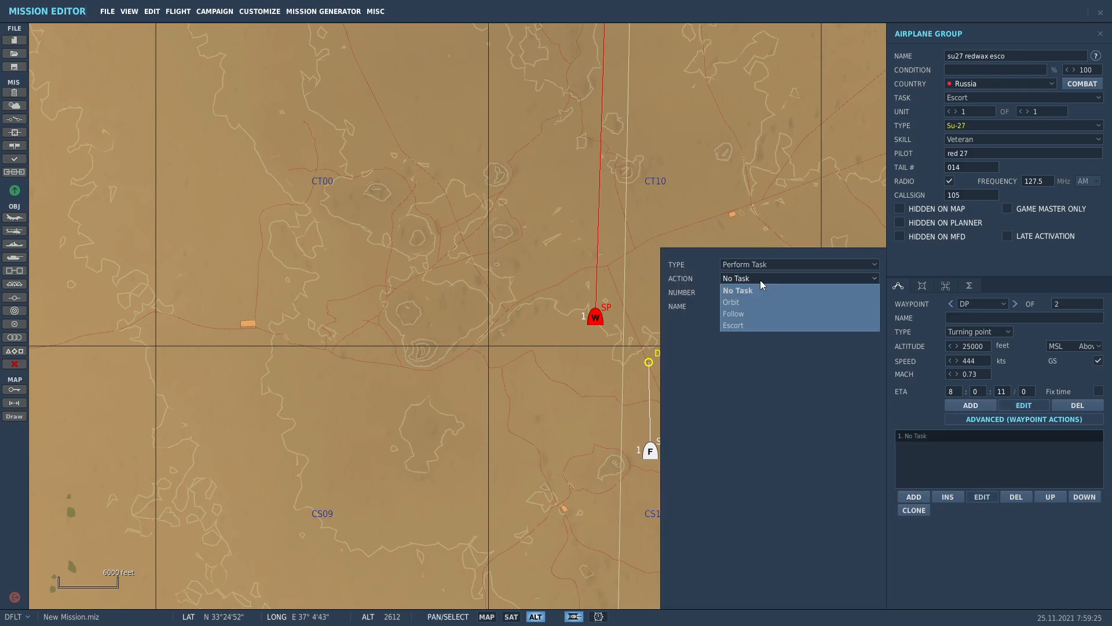
{"action": "left_click", "coordinate": [760, 311]}
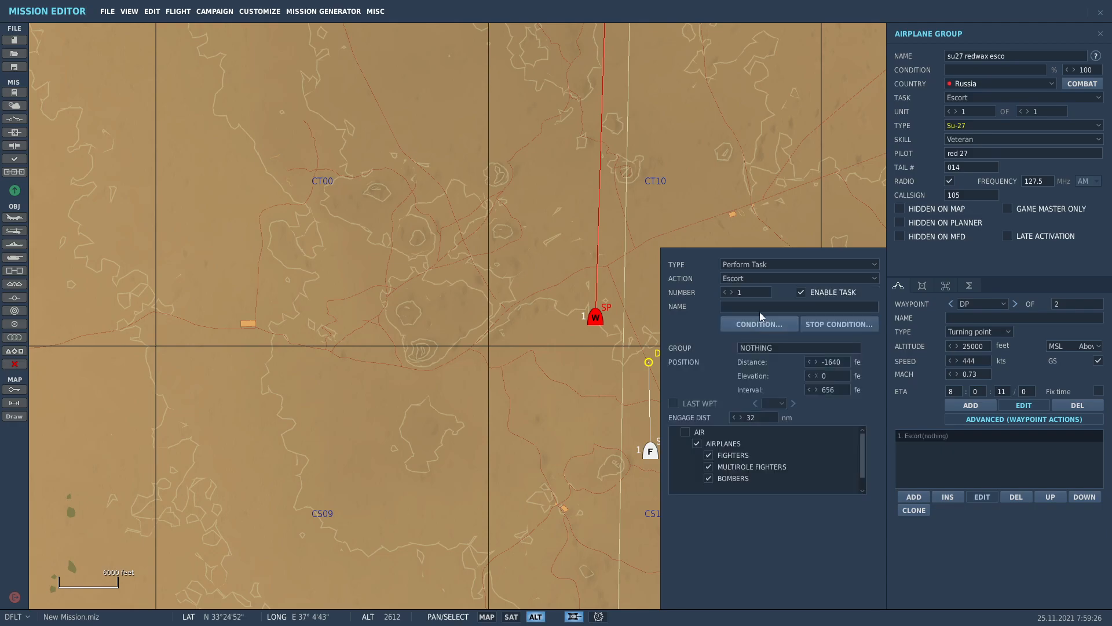
Assign the red wax group as the Su-27's escort target with a -999 feet elevation offset, and close the task settings.
{"action": "left_click", "coordinate": [765, 346]}
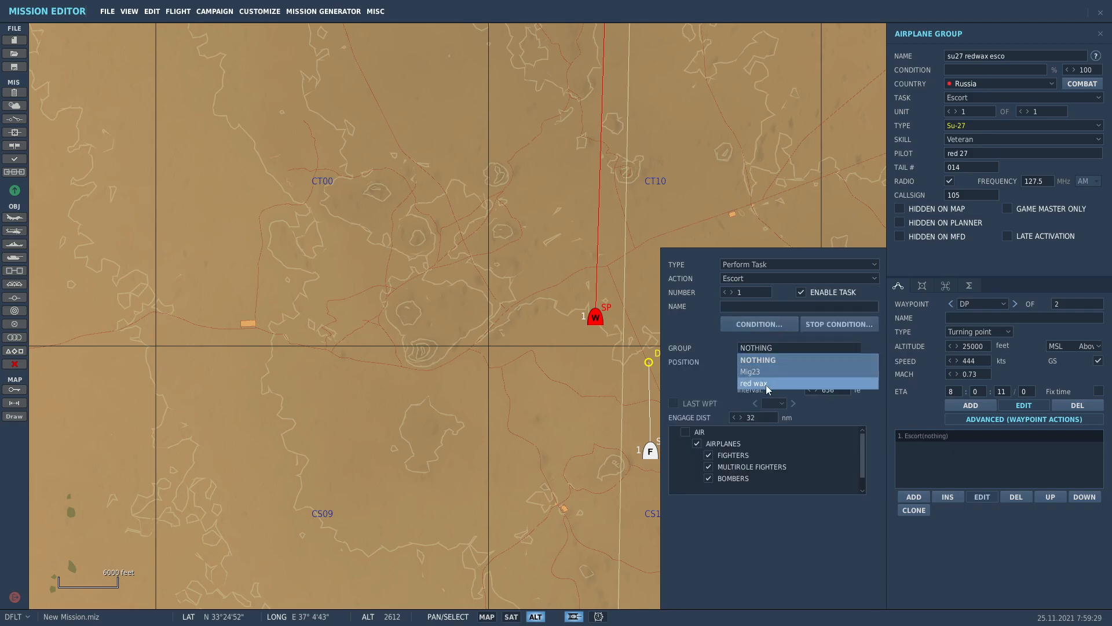
{"action": "left_click", "coordinate": [764, 383]}
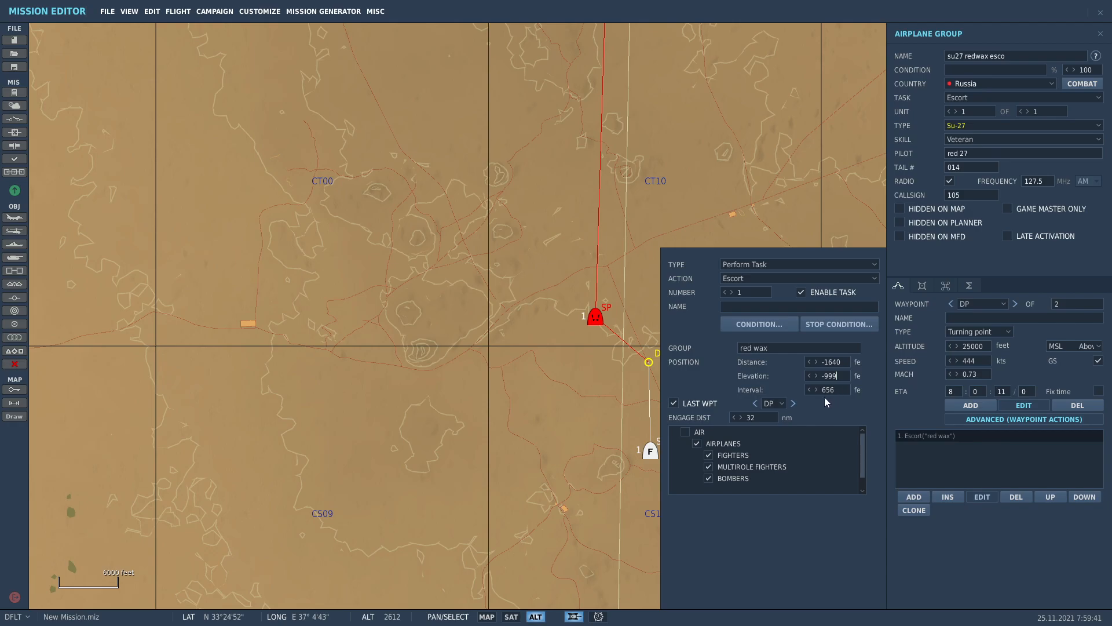
{"action": "scroll", "coordinate": [624, 244], "scroll_direction": "down", "scroll_amount": 3}
{"action": "scroll", "coordinate": [623, 214], "scroll_direction": "down", "scroll_amount": 4}
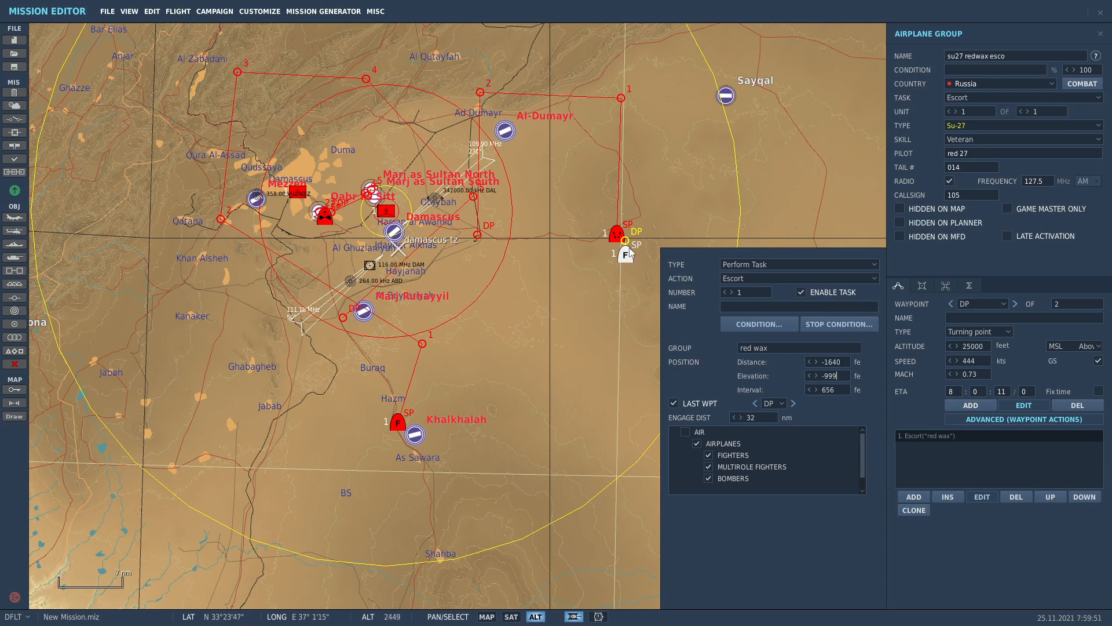
{"action": "left_click", "coordinate": [688, 406]}
{"action": "right_click_drag", "start_coordinate": [615, 230], "coordinate": [230, 212]}
{"action": "key", "text": "Delete"}
{"action": "type", "text": "4"}
{"action": "right_click_drag", "start_coordinate": [626, 253], "coordinate": [225, 283]}
{"action": "right_click_drag", "start_coordinate": [479, 237], "coordinate": [79, 172]}
{"action": "left_click", "coordinate": [984, 497]}
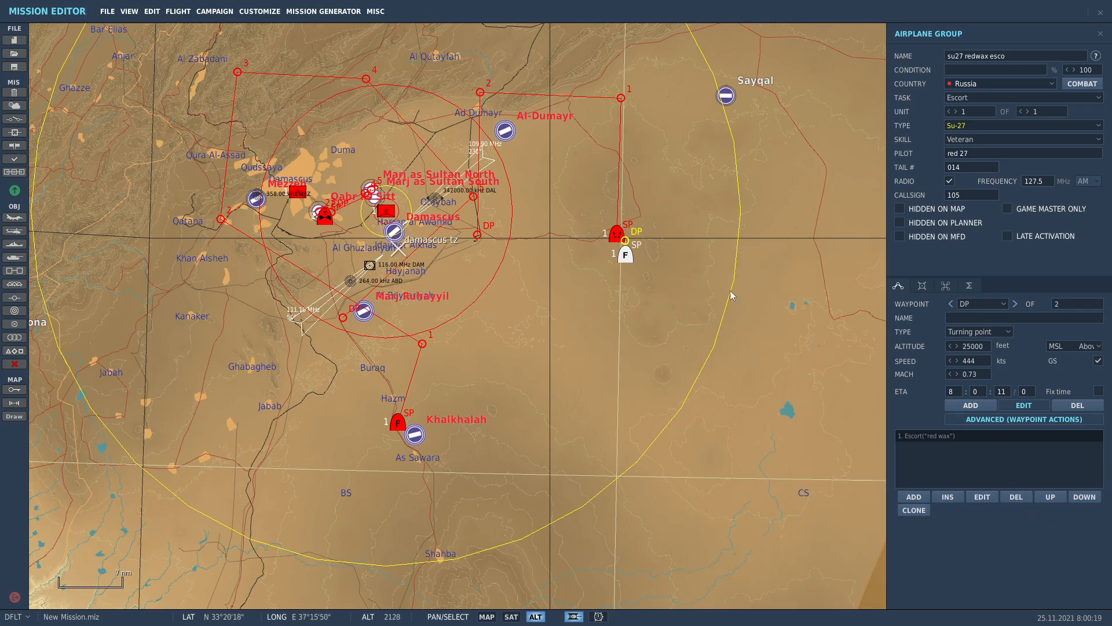
Set the unit name of the Straight Flush radar in the sam1 group in Damascus to s1r.
{"action": "left_click", "coordinate": [714, 298]}
{"action": "scroll", "coordinate": [714, 297], "scroll_direction": "down", "scroll_amount": 3}
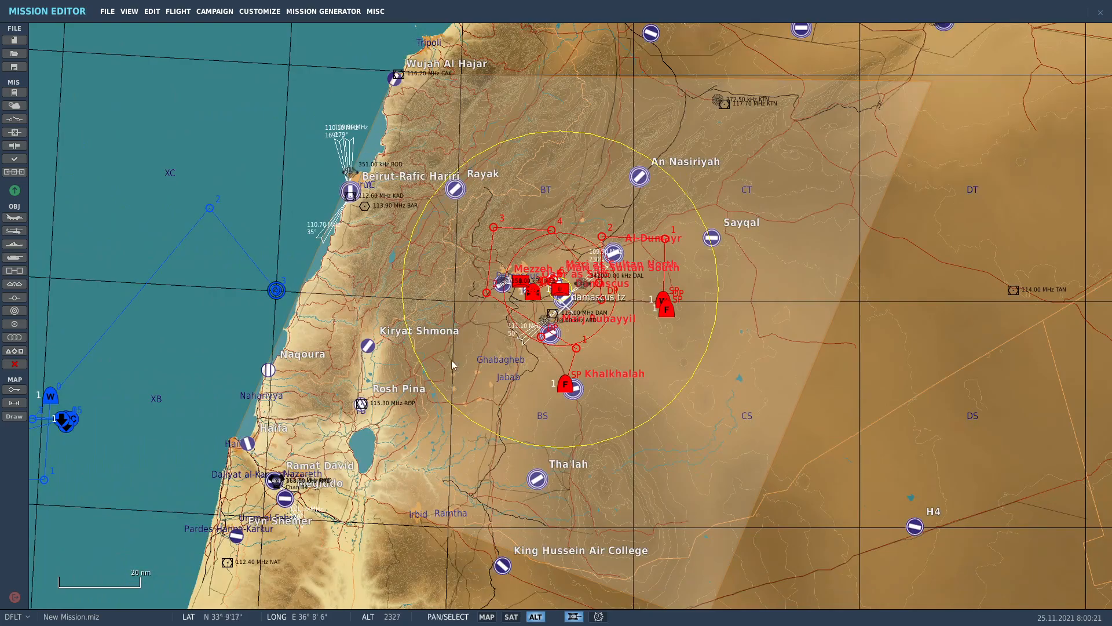
{"action": "left_click_drag", "start_coordinate": [425, 325], "coordinate": [451, 318]}
{"action": "scroll", "coordinate": [516, 243], "scroll_direction": "up", "scroll_amount": 1}
{"action": "scroll", "coordinate": [516, 243], "scroll_direction": "up", "scroll_amount": 5}
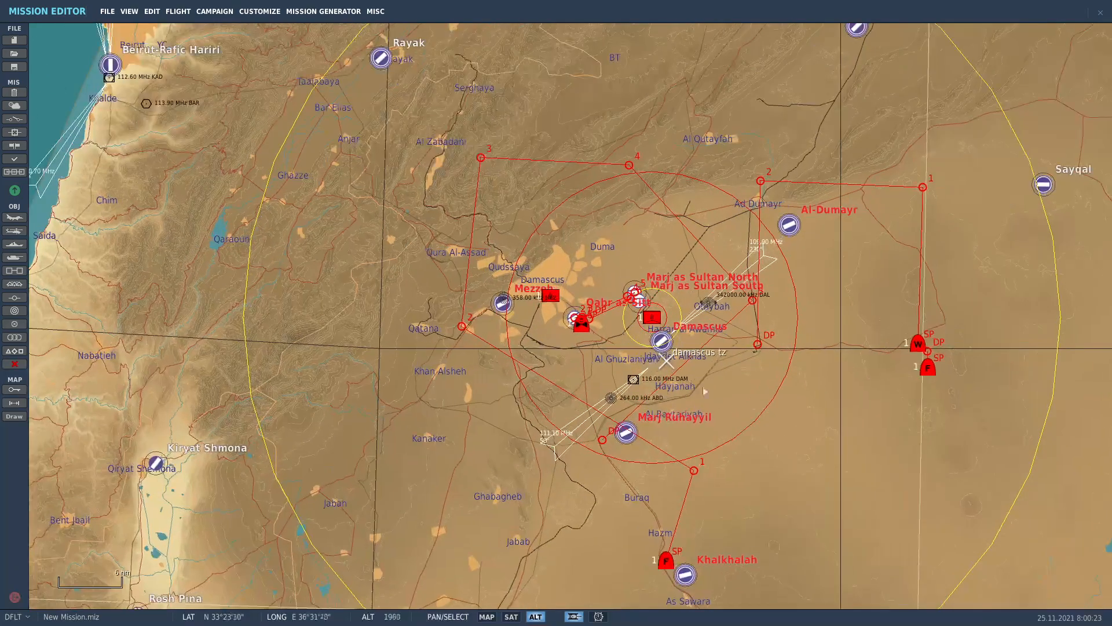
{"action": "scroll", "coordinate": [670, 248], "scroll_direction": "up", "scroll_amount": 3}
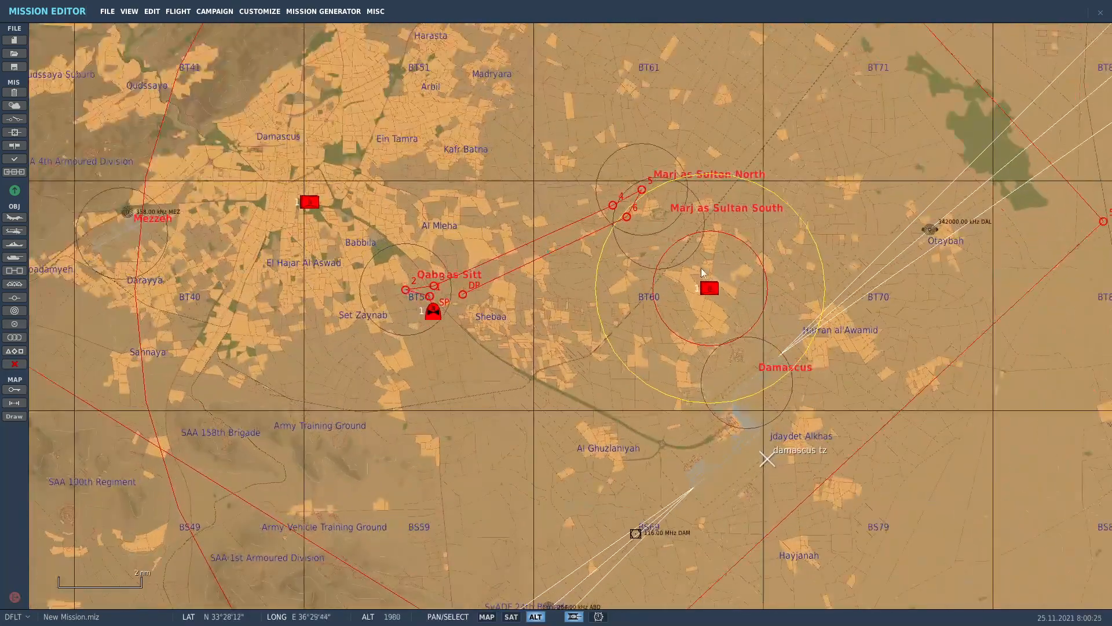
{"action": "left_click_drag", "start_coordinate": [385, 193], "coordinate": [447, 237]}
{"action": "scroll", "coordinate": [448, 237], "scroll_direction": "up", "scroll_amount": 10}
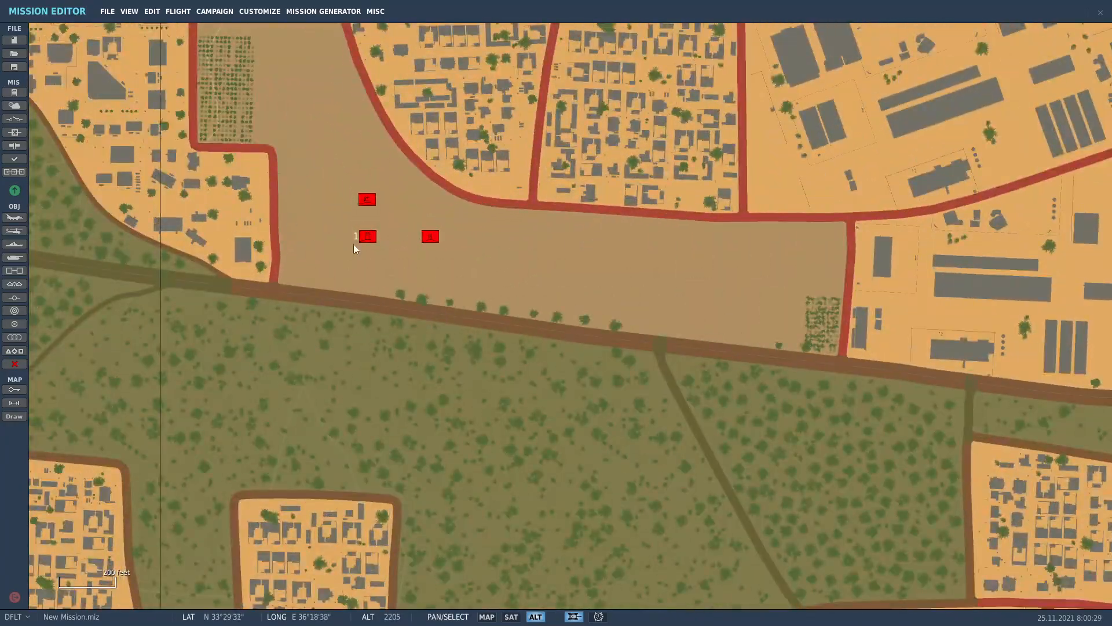
{"action": "scroll", "coordinate": [376, 240], "scroll_direction": "up", "scroll_amount": 5}
{"action": "scroll", "coordinate": [466, 256], "scroll_direction": "up", "scroll_amount": 1}
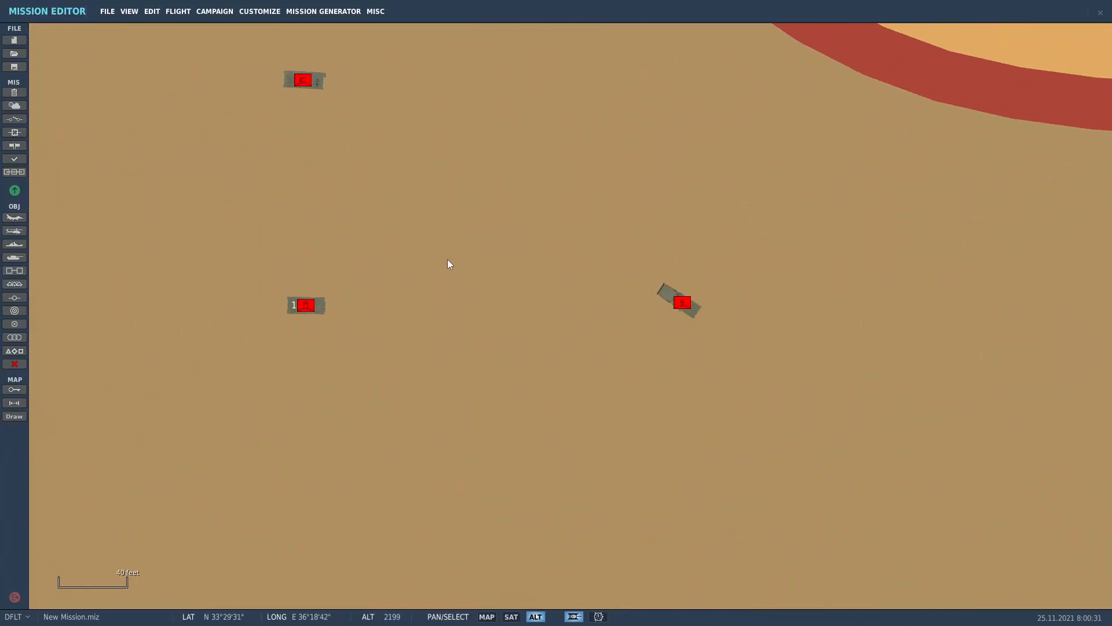
{"action": "scroll", "coordinate": [383, 276], "scroll_direction": "down", "scroll_amount": 1}
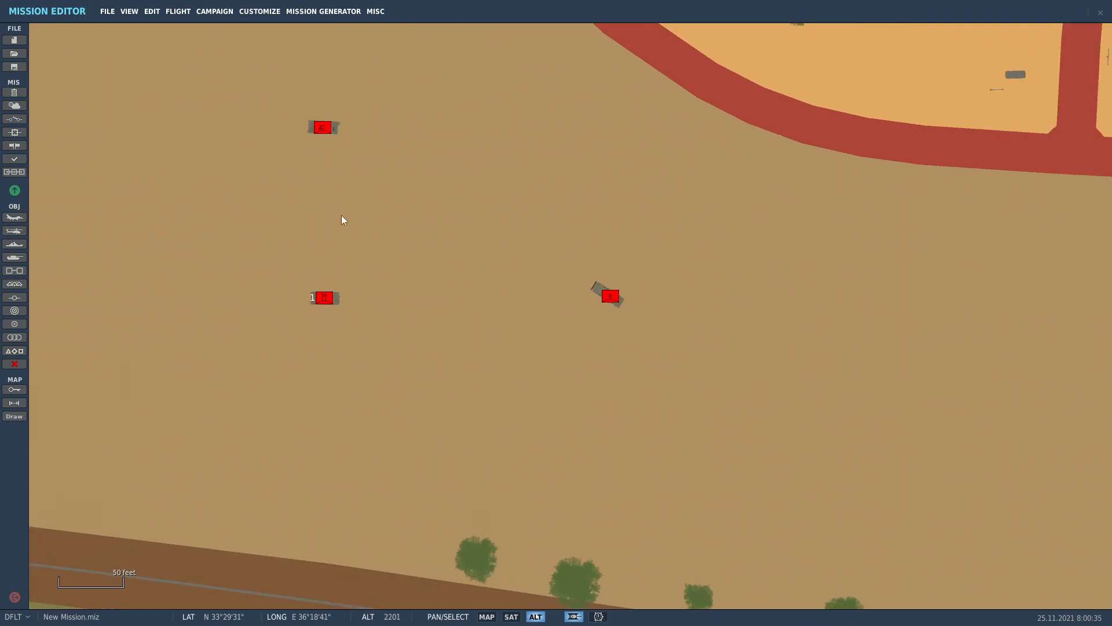
{"action": "left_click", "coordinate": [321, 128]}
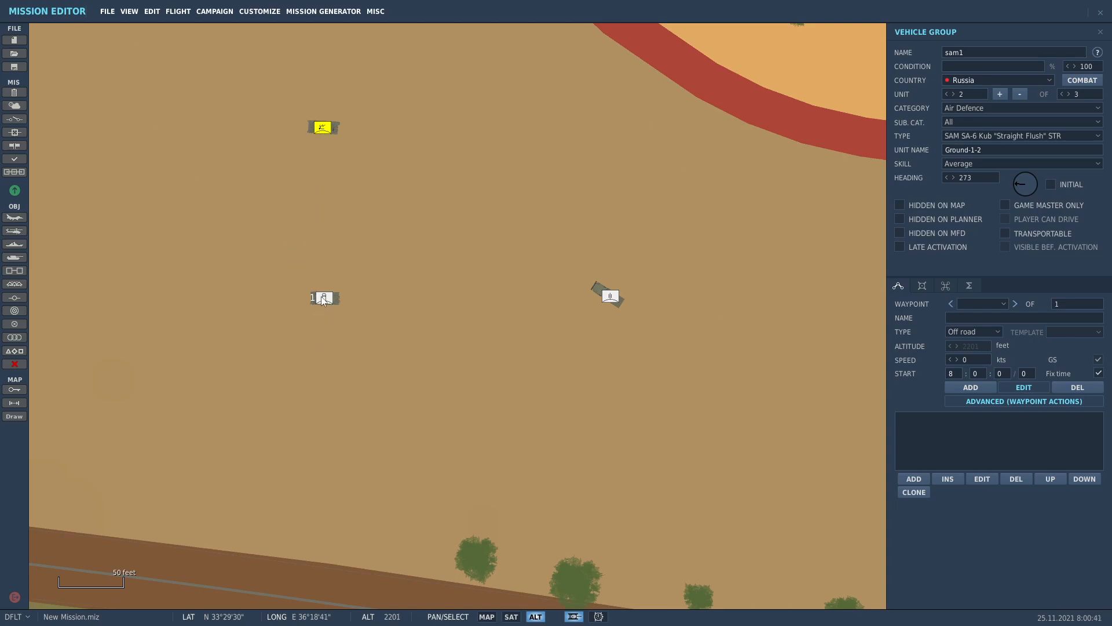
{"action": "left_click", "coordinate": [613, 298]}
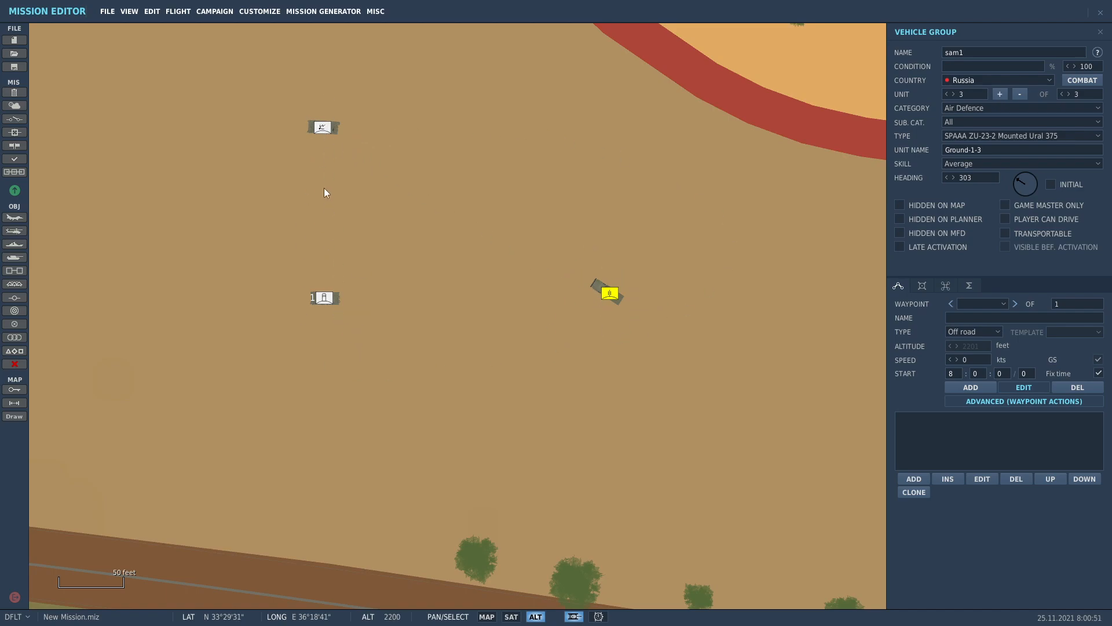
{"action": "left_click", "coordinate": [322, 130]}
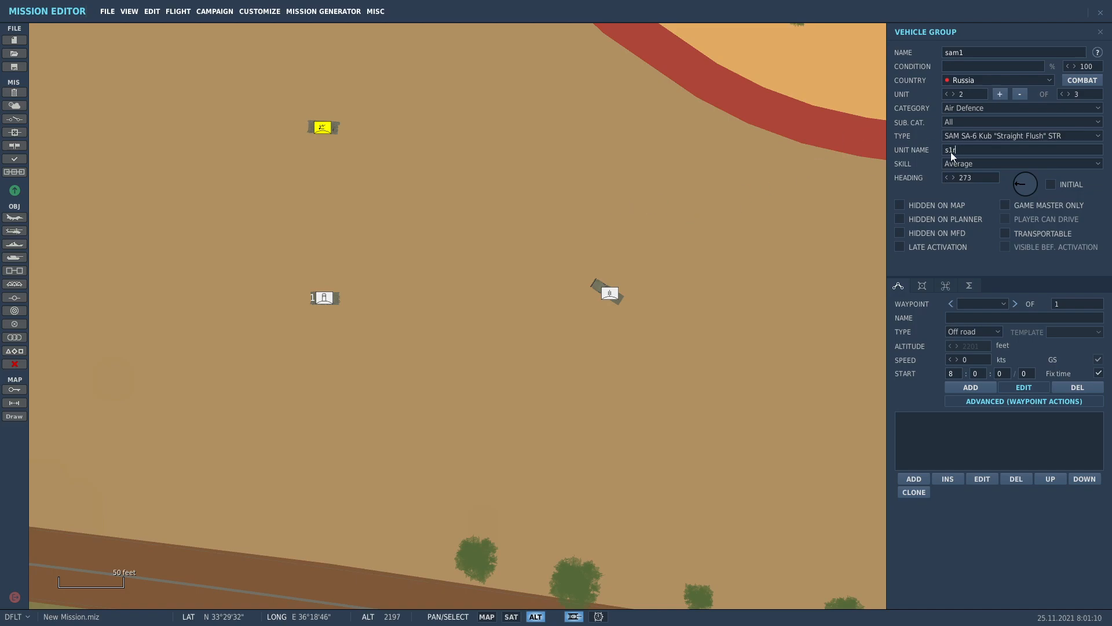
Set the unit name of the sam1 group's Gainful launcher to s1m and deselect the group.
{"action": "left_click", "coordinate": [324, 299]}
{"action": "left_click", "coordinate": [989, 152]}
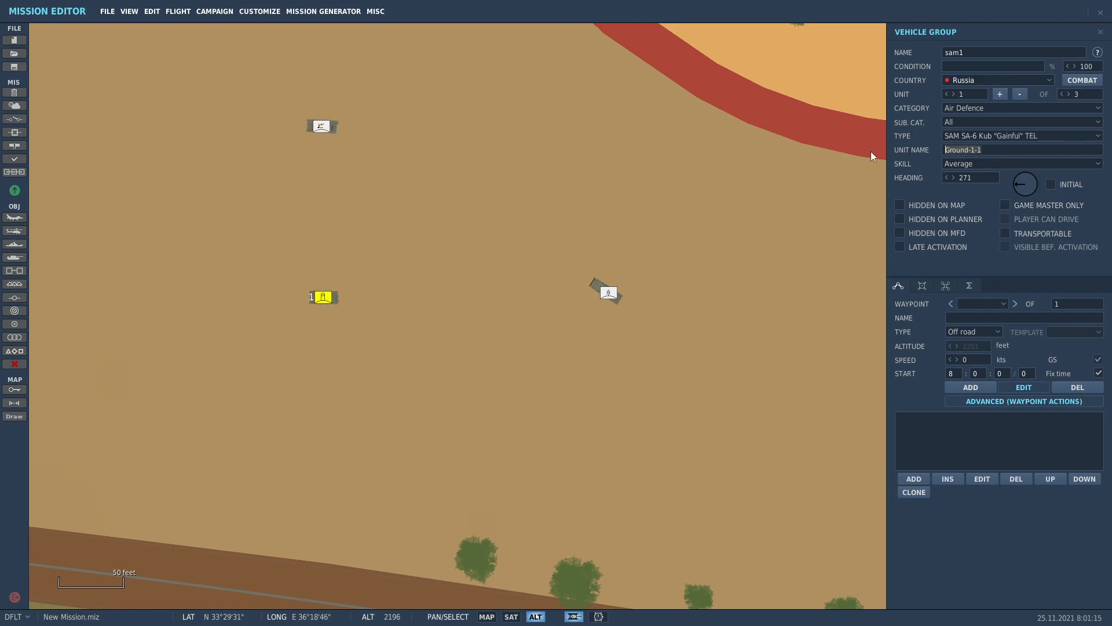
{"action": "left_click", "coordinate": [322, 127]}
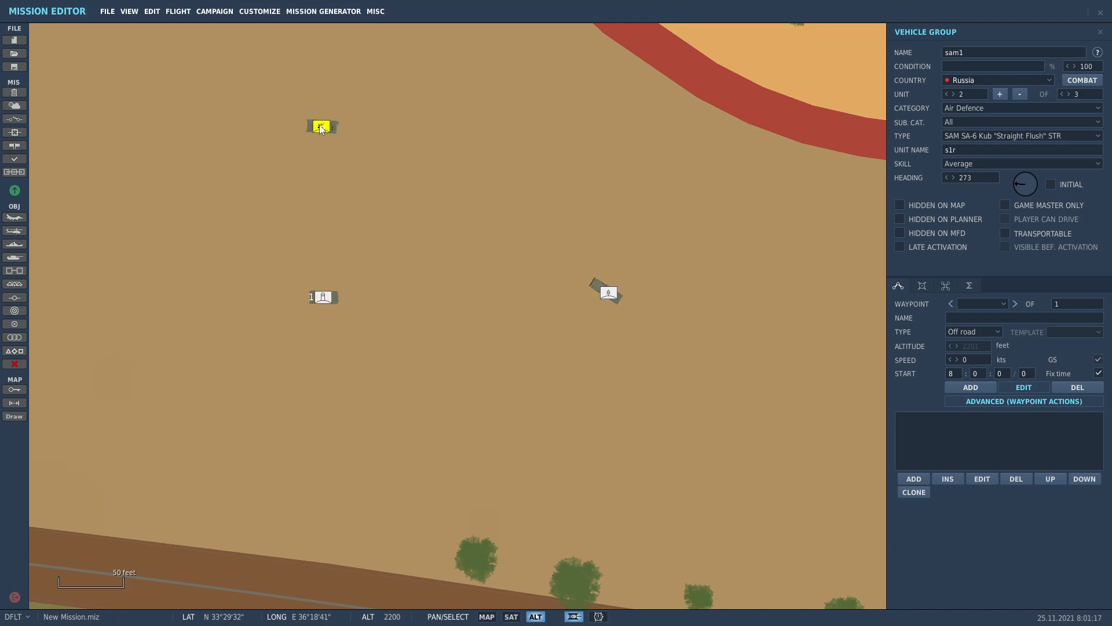
{"action": "left_click", "coordinate": [326, 299]}
{"action": "type", "text": "s1m"}
{"action": "left_click", "coordinate": [590, 213]}
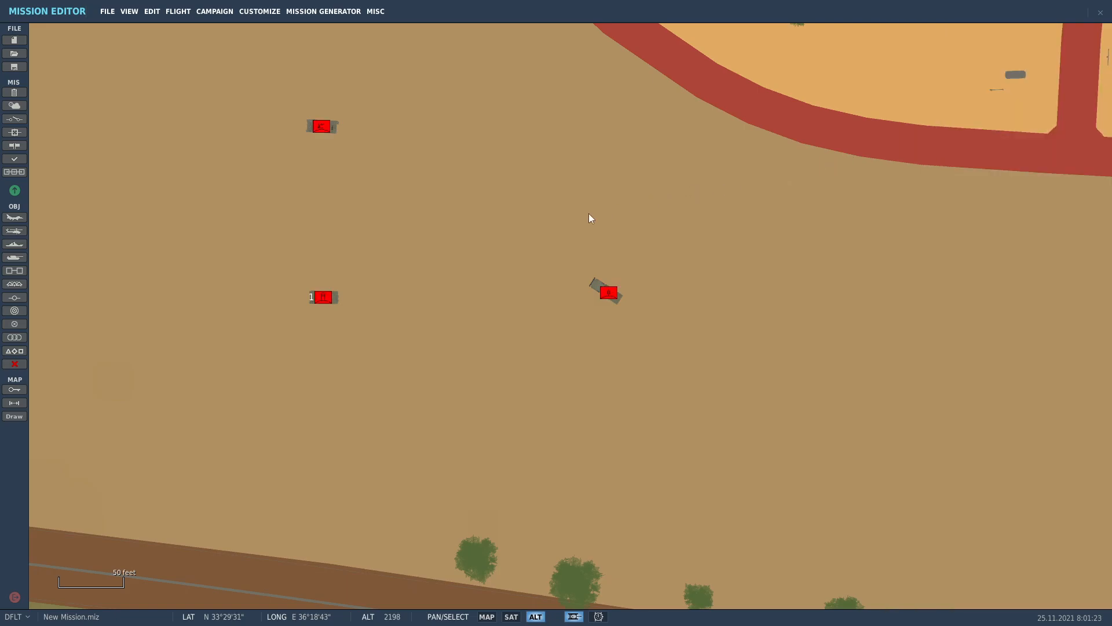
Set the unit name of the Straight Flush radar in the sam1-1 group north of Damascus airport to s2r.
{"action": "scroll", "coordinate": [597, 217], "scroll_direction": "down", "scroll_amount": 8}
{"action": "scroll", "coordinate": [599, 217], "scroll_direction": "down", "scroll_amount": 5}
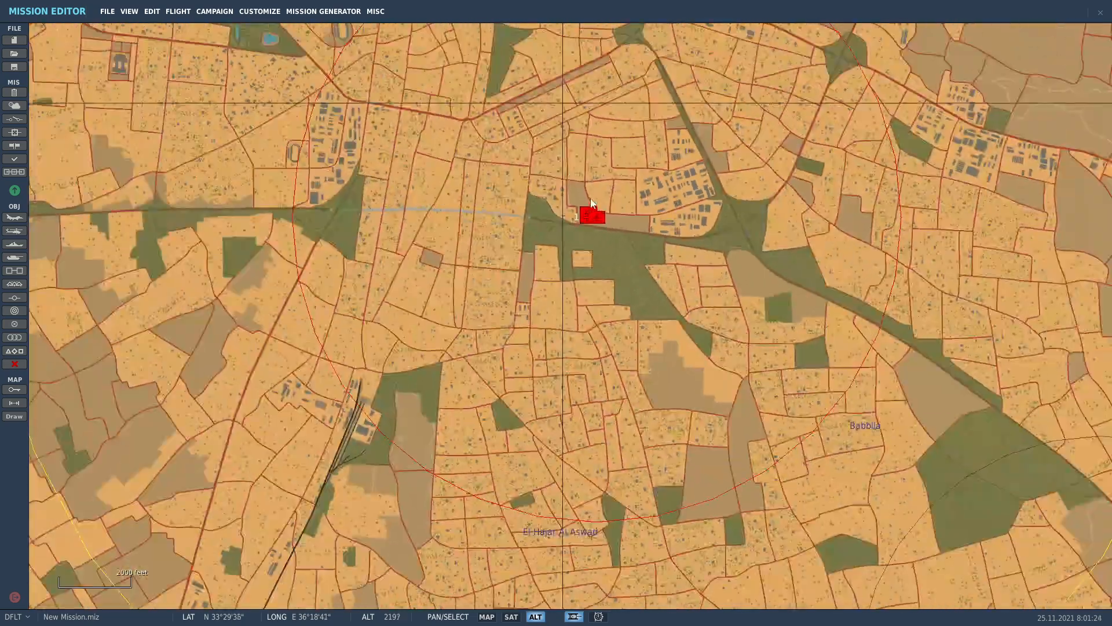
{"action": "scroll", "coordinate": [594, 316], "scroll_direction": "down", "scroll_amount": 2}
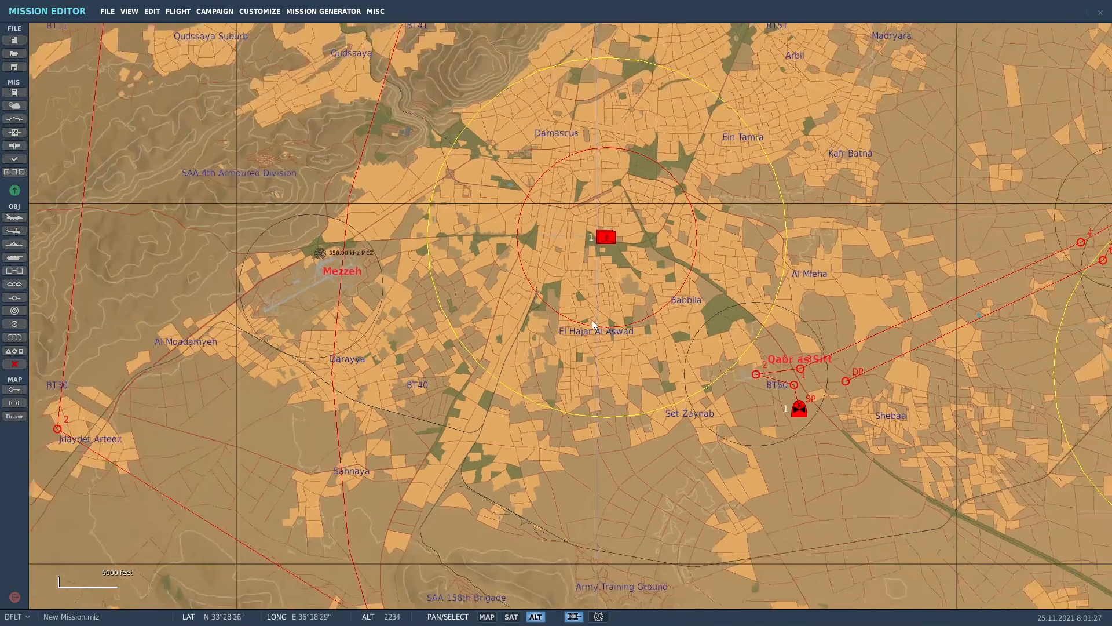
{"action": "left_click_drag", "start_coordinate": [864, 298], "coordinate": [459, 147]}
{"action": "scroll", "coordinate": [764, 219], "scroll_direction": "up", "scroll_amount": 10}
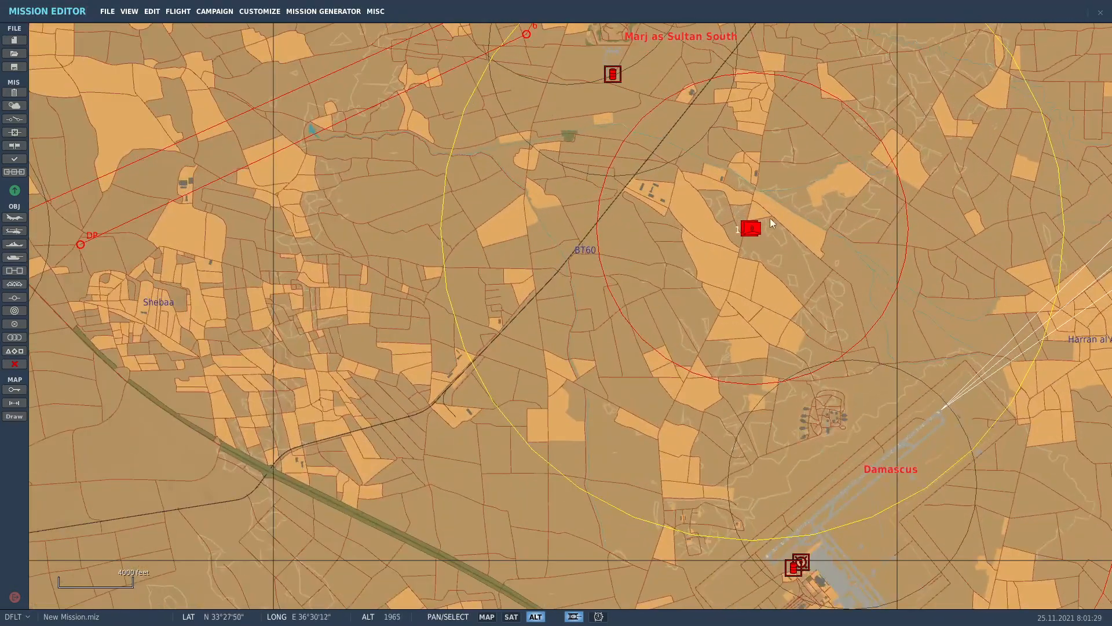
{"action": "scroll", "coordinate": [746, 234], "scroll_direction": "up", "scroll_amount": 4}
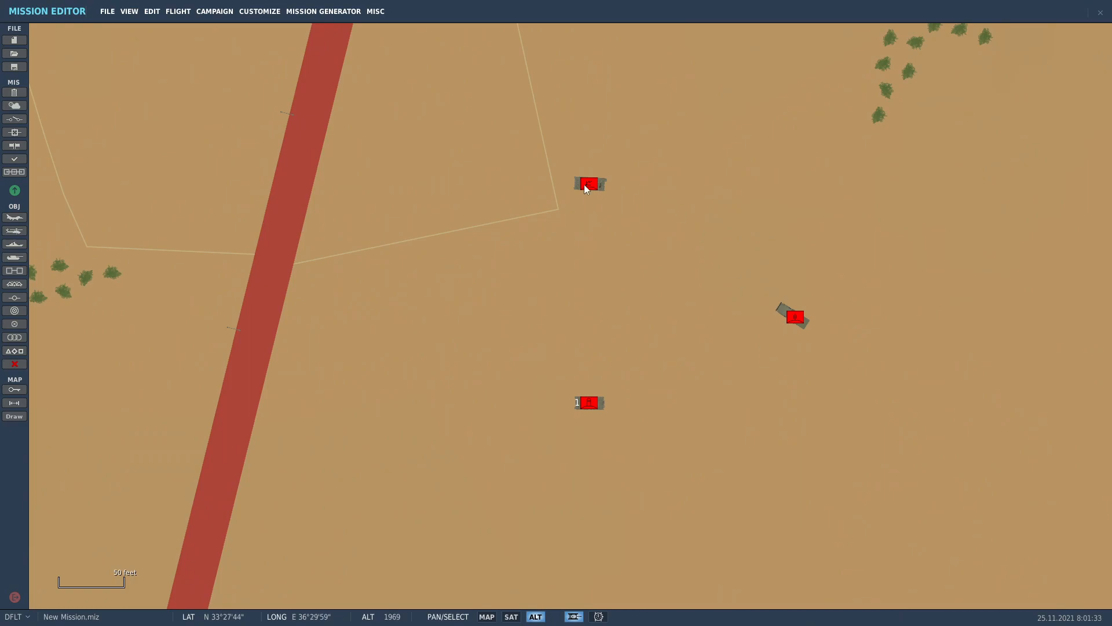
{"action": "left_click", "coordinate": [589, 185]}
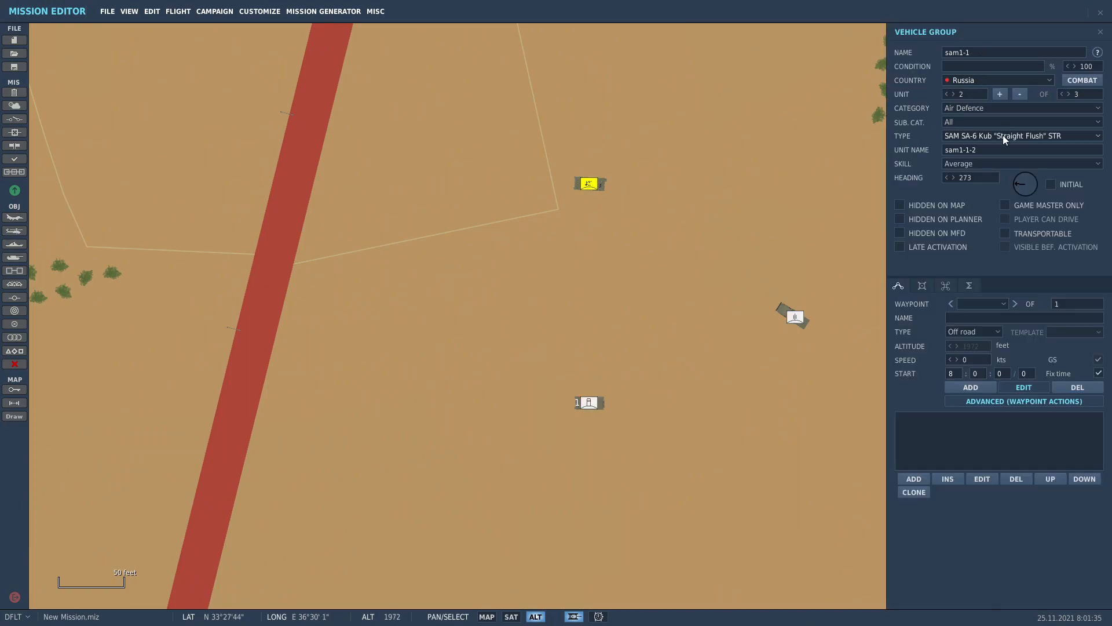
{"action": "type", "text": "s2r"}
Set the unit name of the sam1-1 group's Gainful launcher to s2m and deselect the group.
{"action": "left_click", "coordinate": [602, 397]}
{"action": "left_click", "coordinate": [587, 407]}
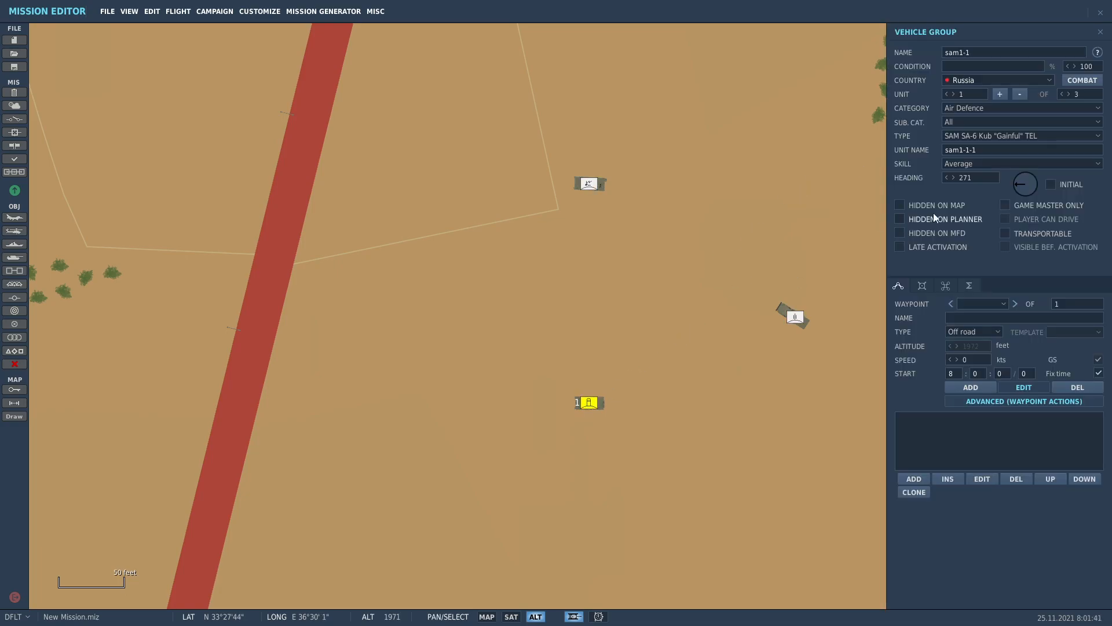
{"action": "type", "text": "s2m"}
{"action": "left_click", "coordinate": [613, 284]}
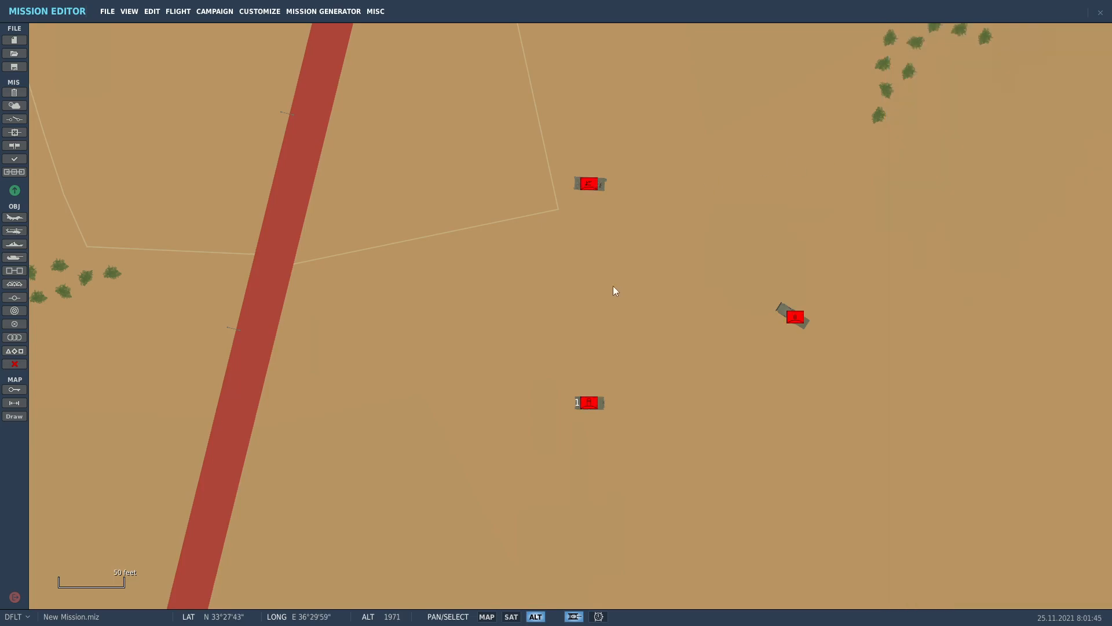
Create a new ONCE trigger named "sam1 complete".
{"action": "scroll", "coordinate": [618, 280], "scroll_direction": "down", "scroll_amount": 5}
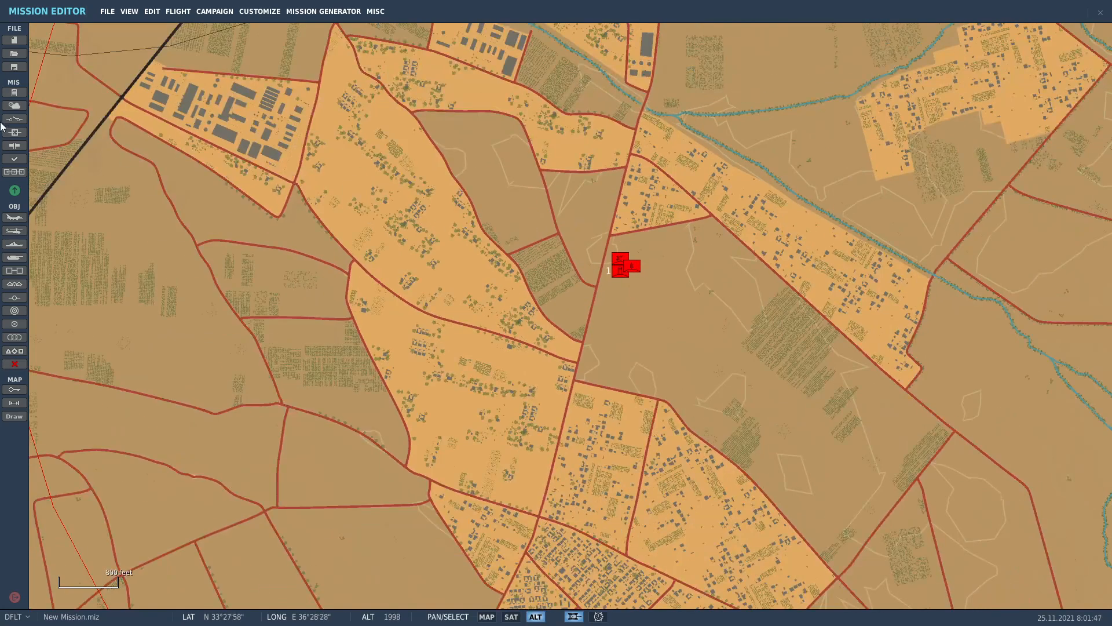
{"action": "scroll", "coordinate": [446, 232], "scroll_direction": "down", "scroll_amount": 3}
{"action": "left_click_drag", "start_coordinate": [291, 197], "coordinate": [817, 267]}
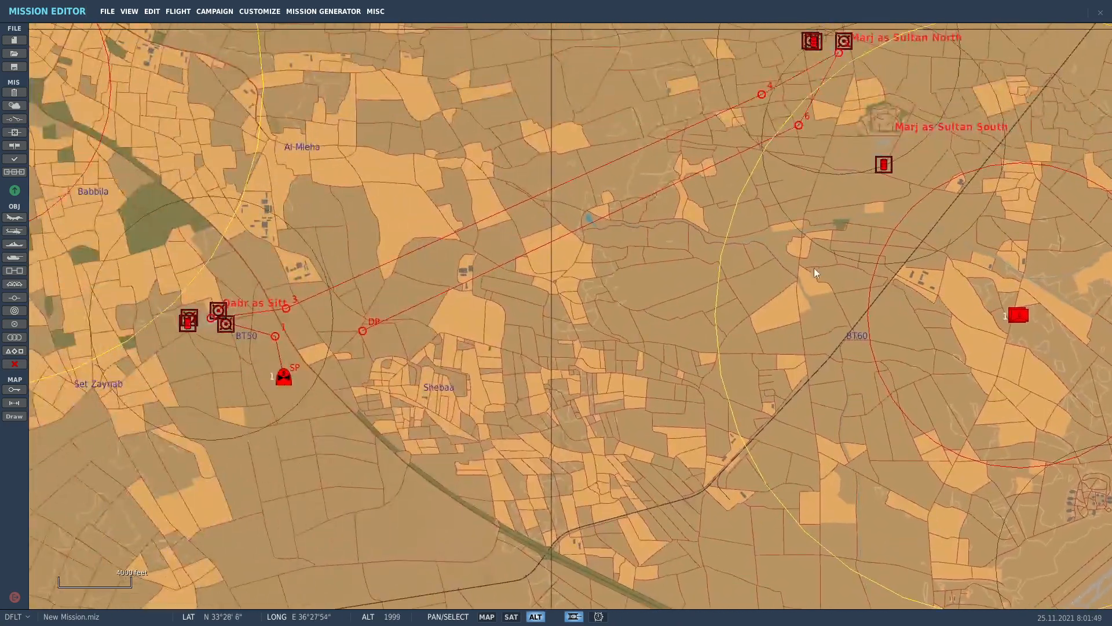
{"action": "scroll", "coordinate": [812, 255], "scroll_direction": "down", "scroll_amount": 1}
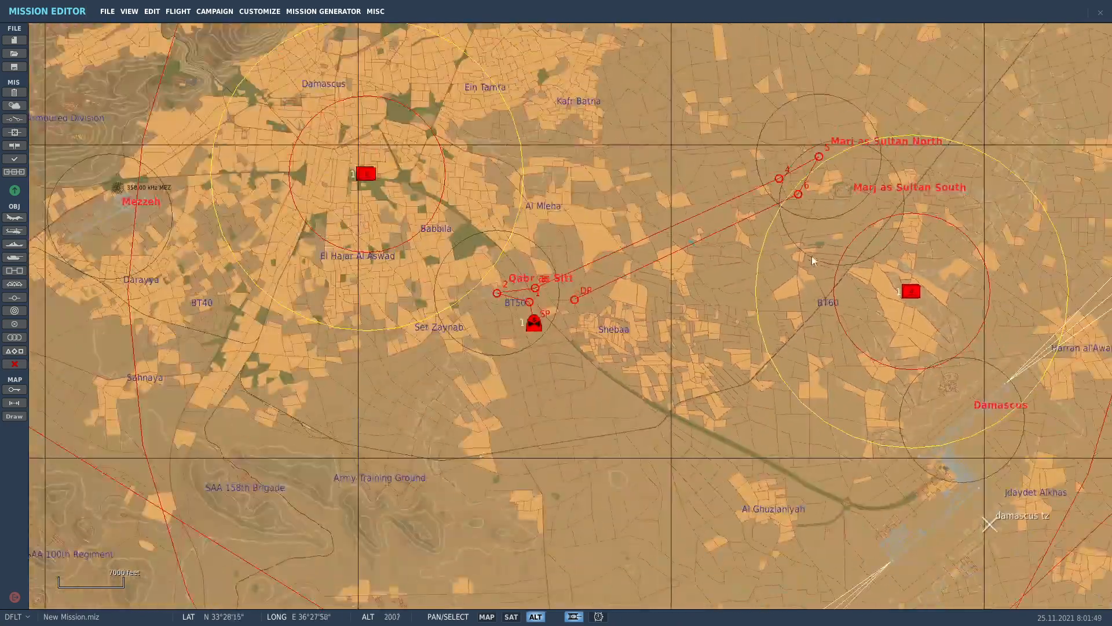
{"action": "left_click", "coordinate": [14, 118]}
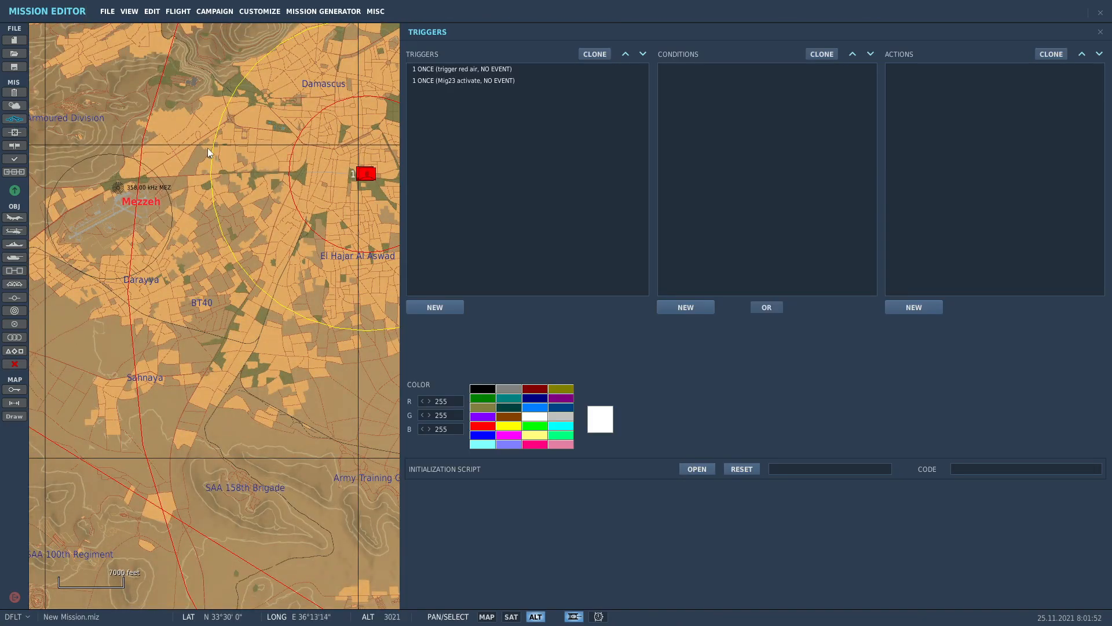
{"action": "left_click", "coordinate": [435, 308]}
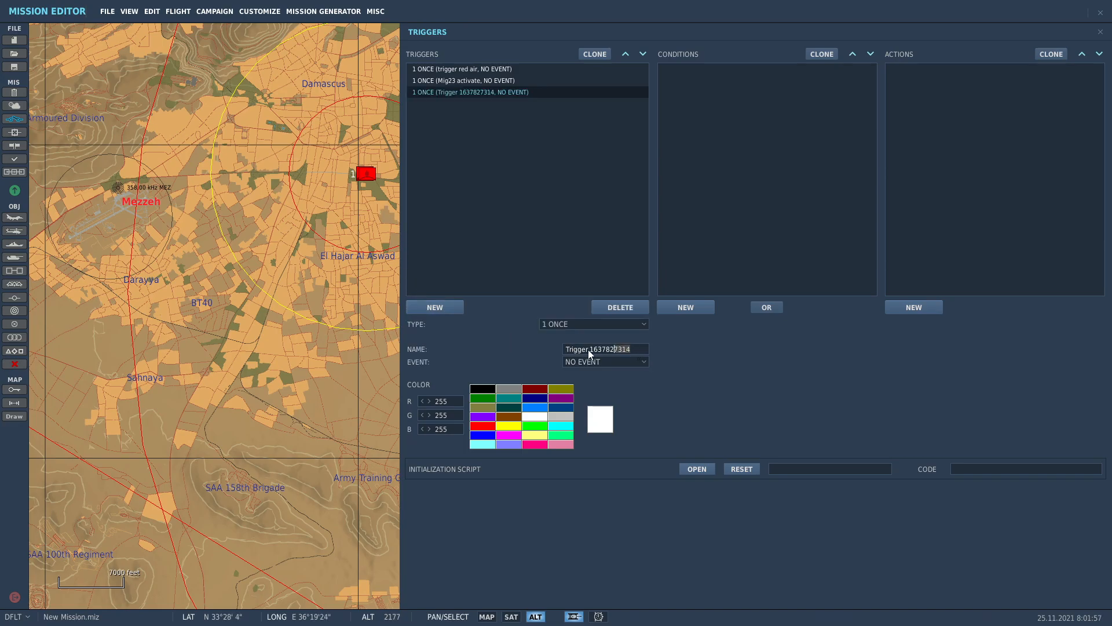
{"action": "type", "text": "sam1 complete"}
Add a UNIT DEAD condition for the unit s1m to the sam1 complete trigger.
{"action": "left_click", "coordinate": [694, 308]}
{"action": "left_click", "coordinate": [795, 323]}
{"action": "scroll", "coordinate": [818, 374], "scroll_direction": "down", "scroll_amount": 9}
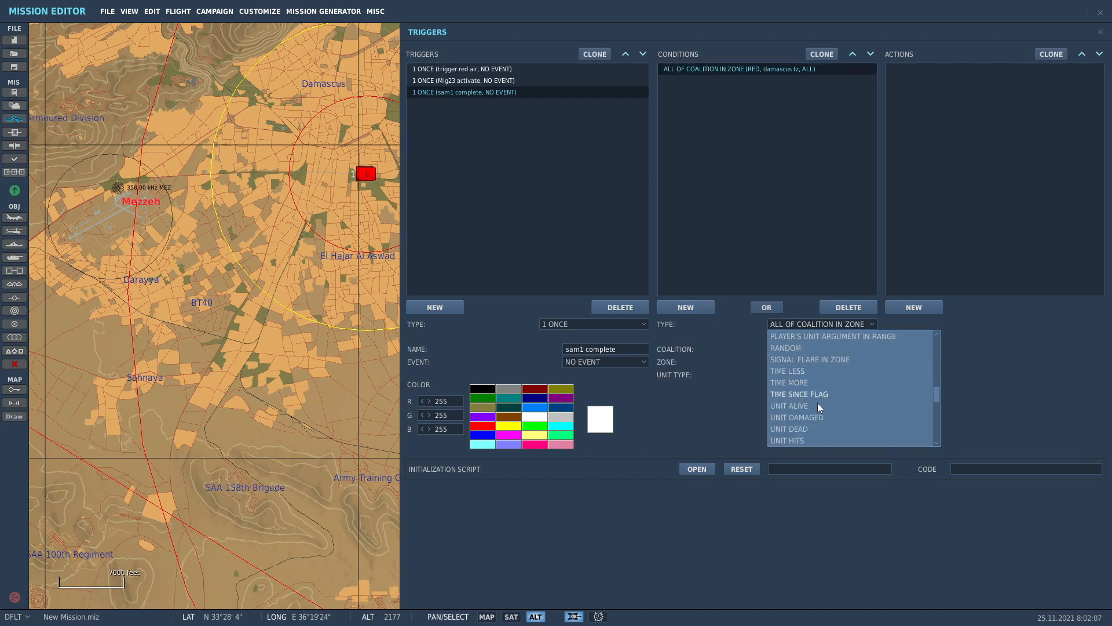
{"action": "left_click", "coordinate": [807, 429]}
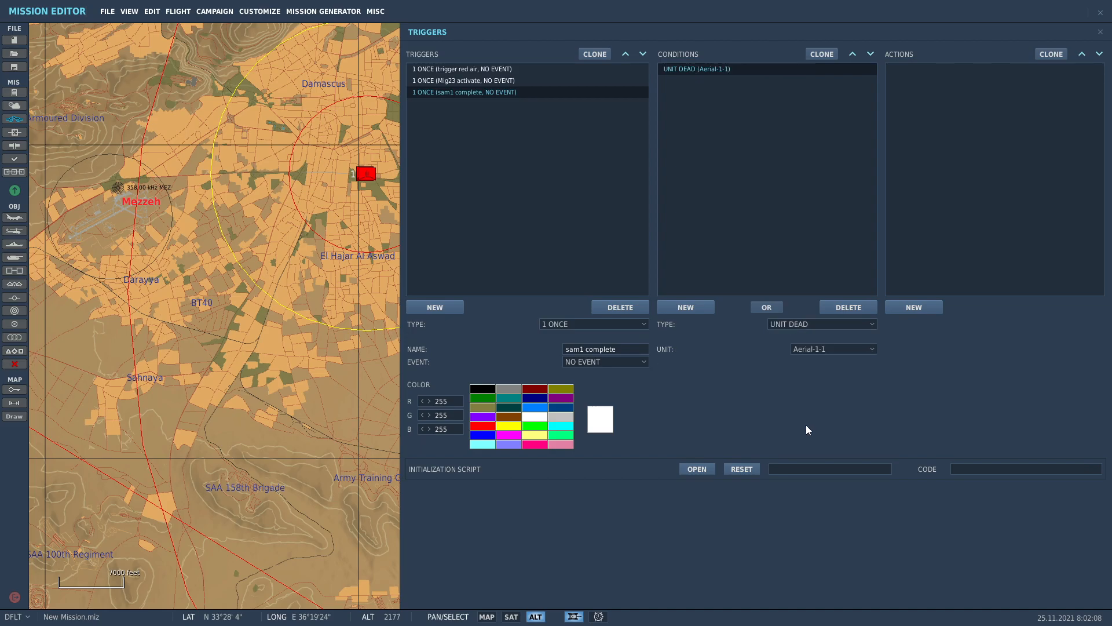
{"action": "left_click", "coordinate": [822, 349]}
{"action": "scroll", "coordinate": [827, 394], "scroll_direction": "down", "scroll_amount": 3}
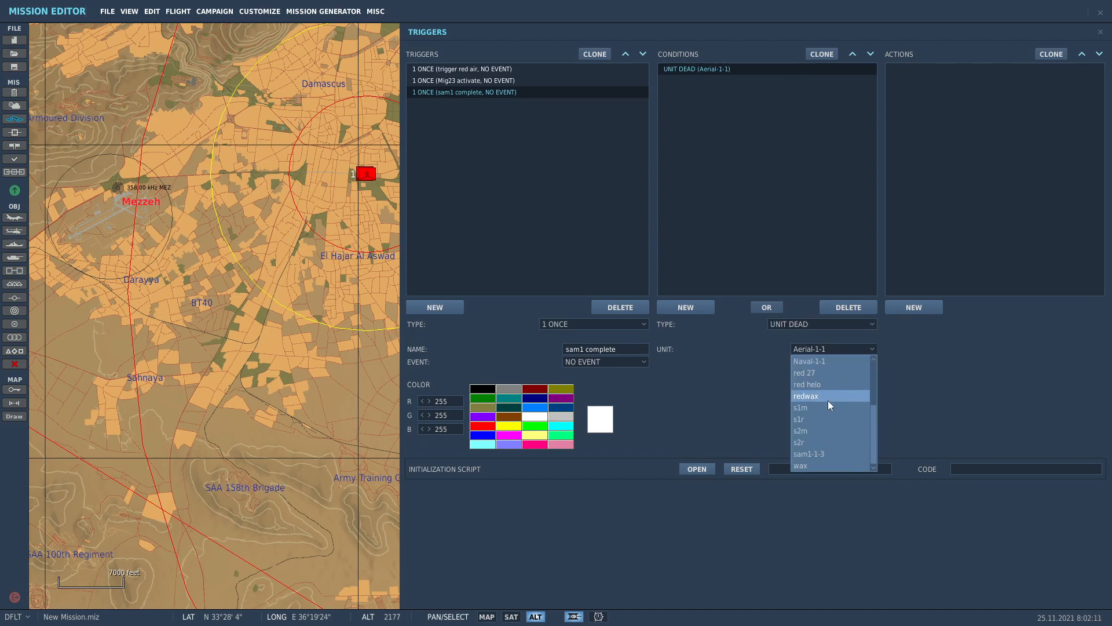
{"action": "left_click", "coordinate": [811, 409]}
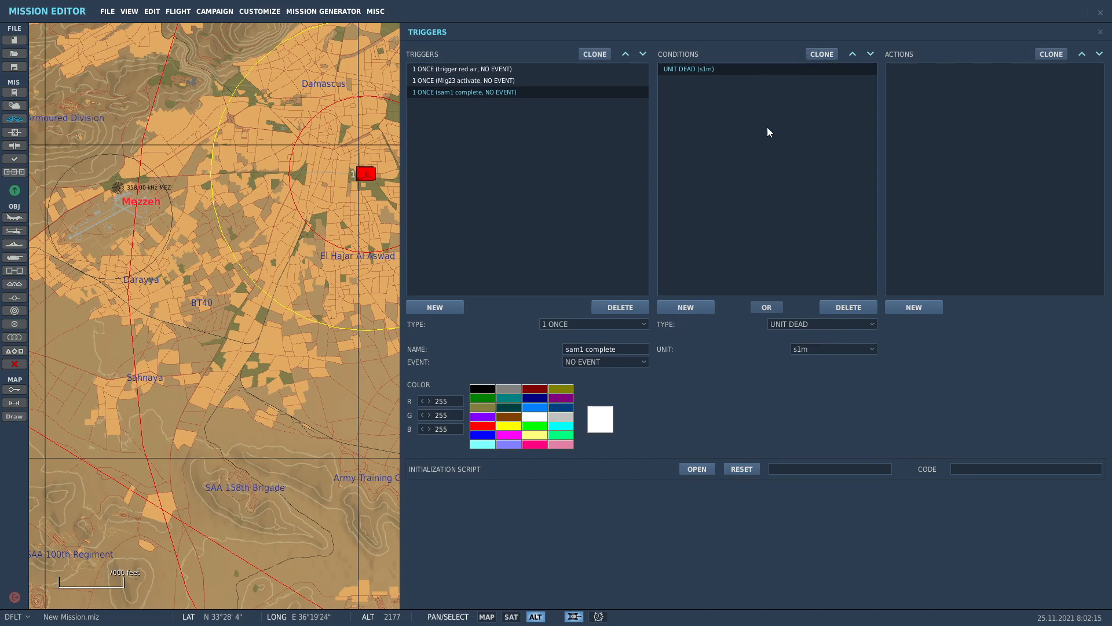
Clone the UNIT DEAD condition for unit s1r and insert an OR between the two conditions.
{"action": "left_click", "coordinate": [814, 56]}
{"action": "left_click", "coordinate": [816, 349]}
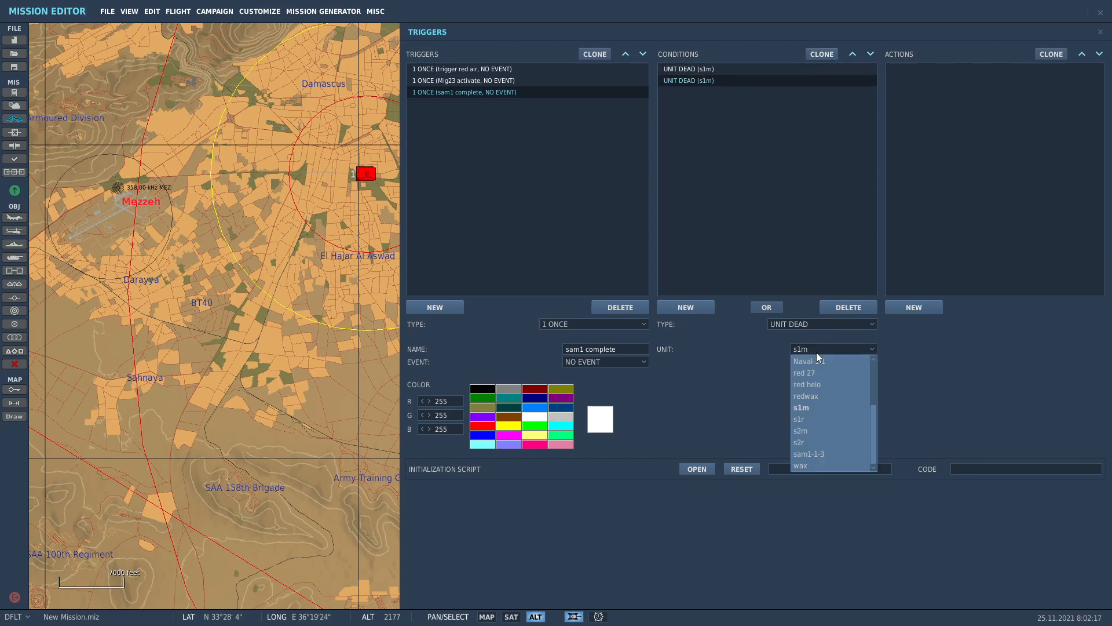
{"action": "left_click", "coordinate": [807, 418]}
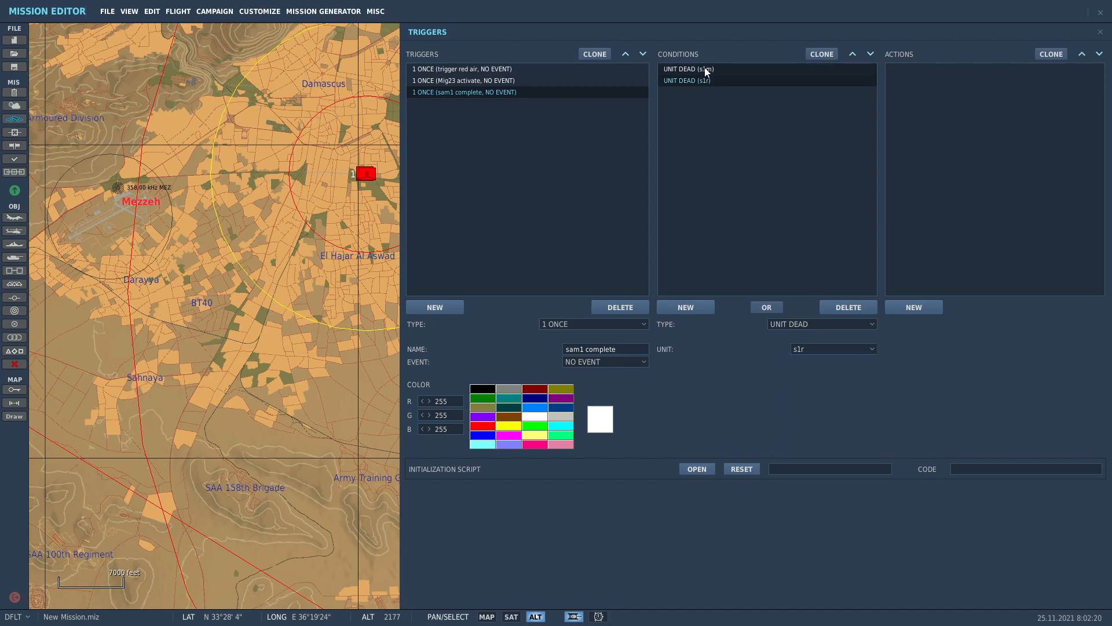
{"action": "left_click", "coordinate": [767, 309]}
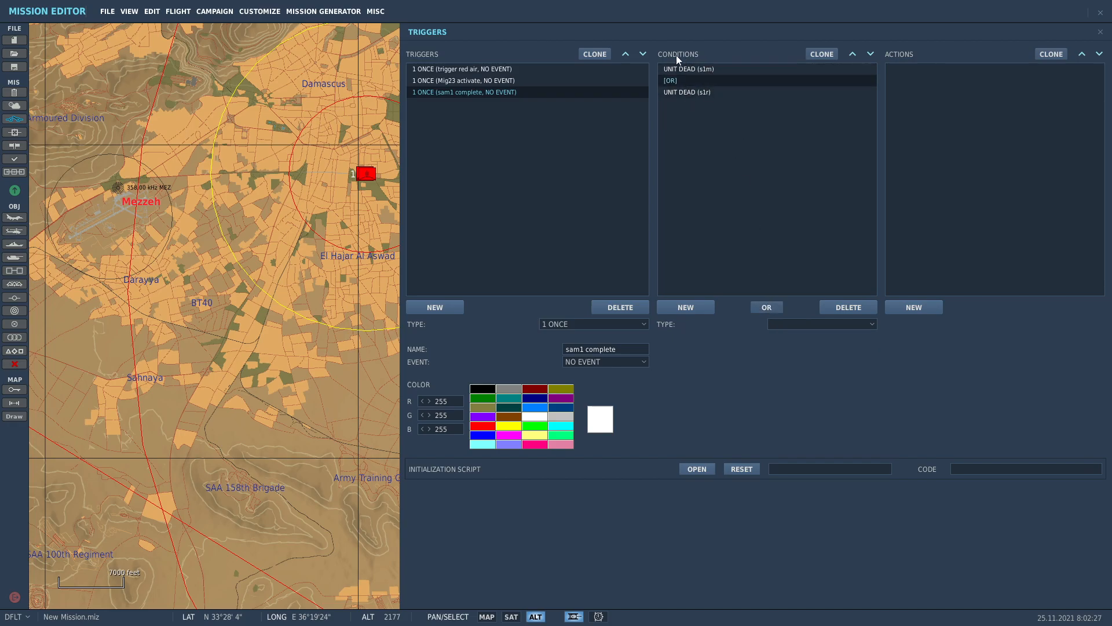
Add a FLAG ON action for flag 21 to the sam1 complete trigger and review its two UNIT DEAD conditions.
{"action": "left_click", "coordinate": [679, 68]}
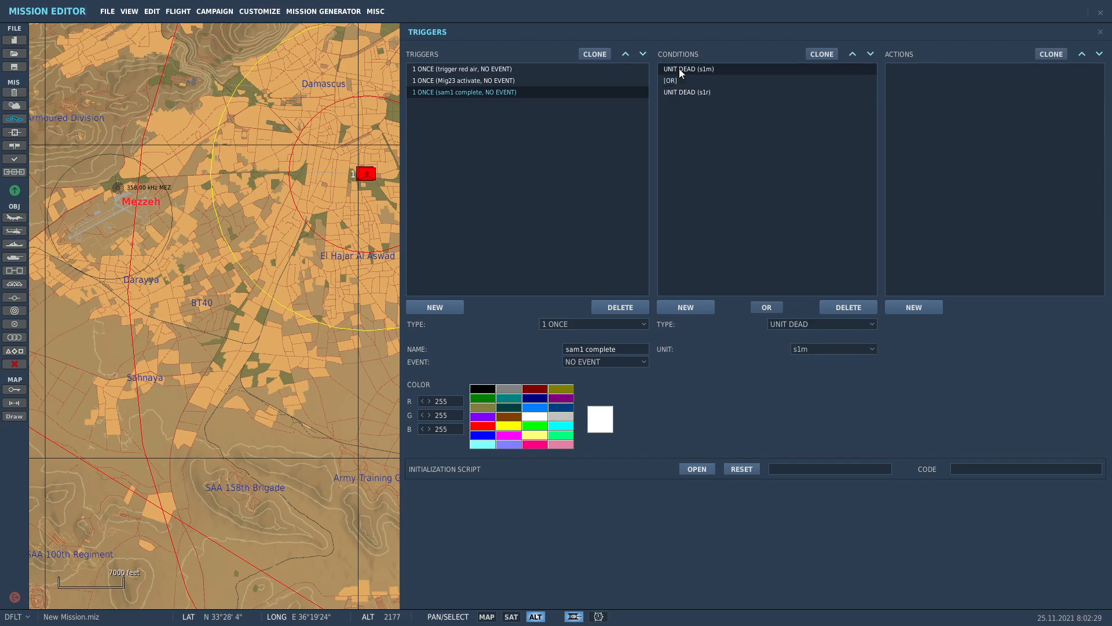
{"action": "left_click", "coordinate": [710, 93]}
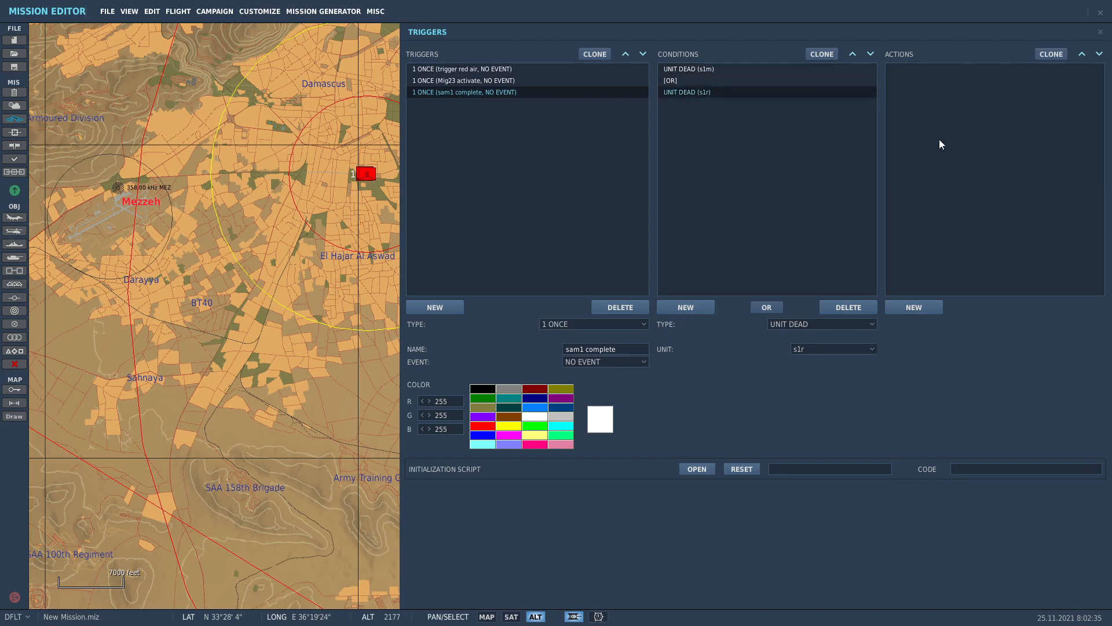
{"action": "left_click", "coordinate": [914, 307]}
{"action": "left_click", "coordinate": [993, 324]}
{"action": "scroll", "coordinate": [989, 348], "scroll_direction": "down", "scroll_amount": 3}
{"action": "left_click", "coordinate": [969, 369]}
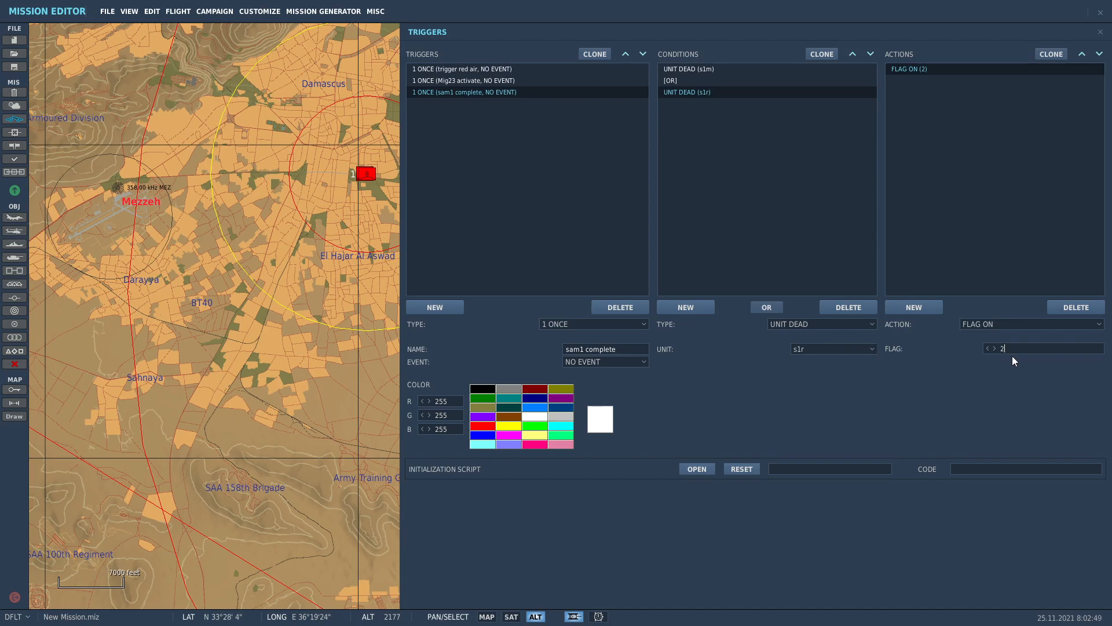
{"action": "left_click", "coordinate": [685, 70]}
{"action": "left_click", "coordinate": [707, 92]}
{"action": "left_click", "coordinate": [686, 69]}
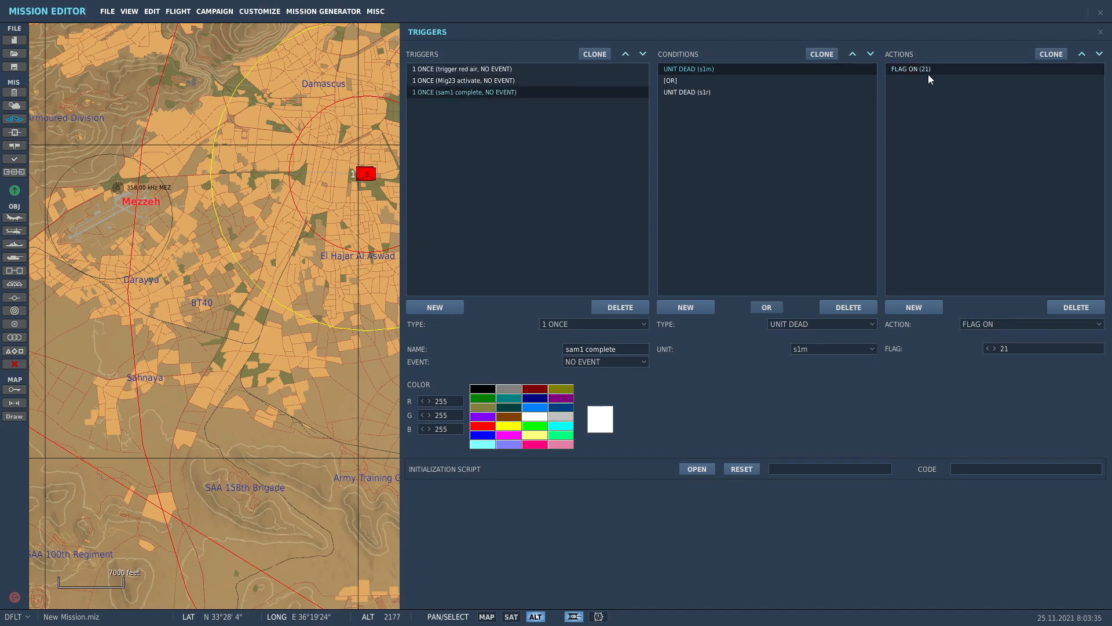
Clone the sam1 complete trigger and rename the copy "sam2 complete".
{"action": "left_click", "coordinate": [435, 80]}
{"action": "left_click", "coordinate": [435, 95]}
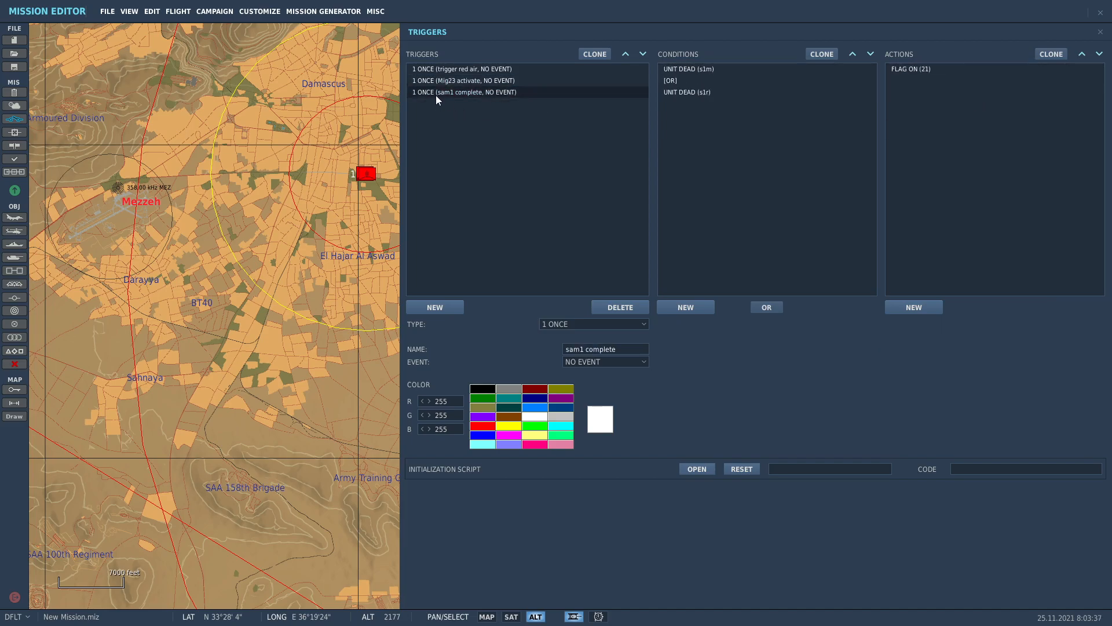
{"action": "left_click", "coordinate": [593, 55]}
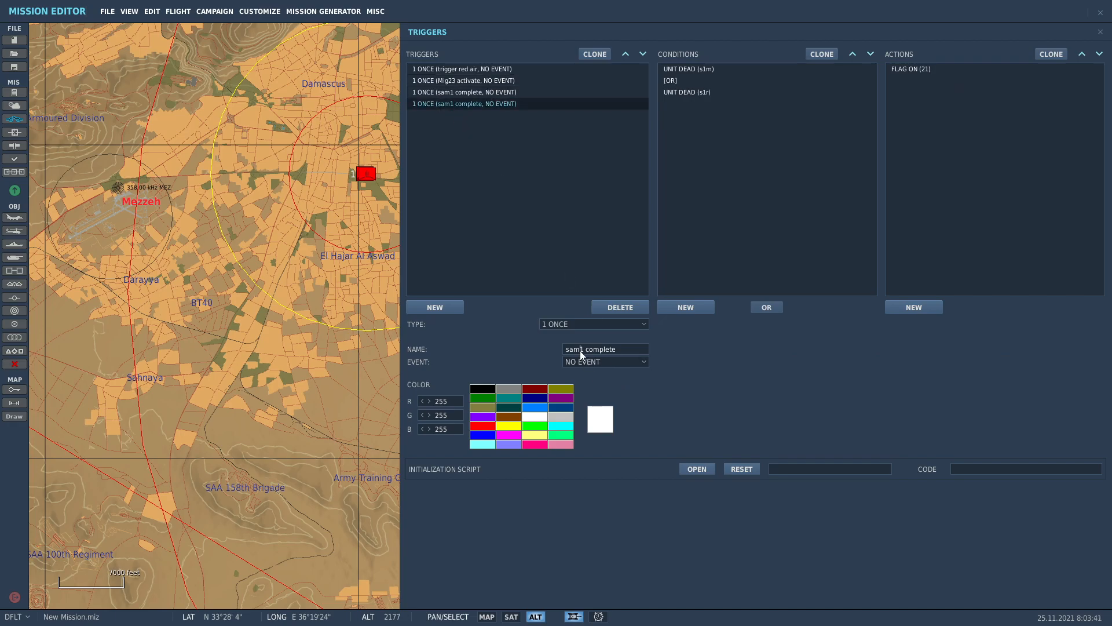
{"action": "key", "text": "BackSpace"}
{"action": "type", "text": "2"}
Change the sam2 complete trigger's two UNIT DEAD conditions to units s2m and s2r.
{"action": "left_click", "coordinate": [691, 68]}
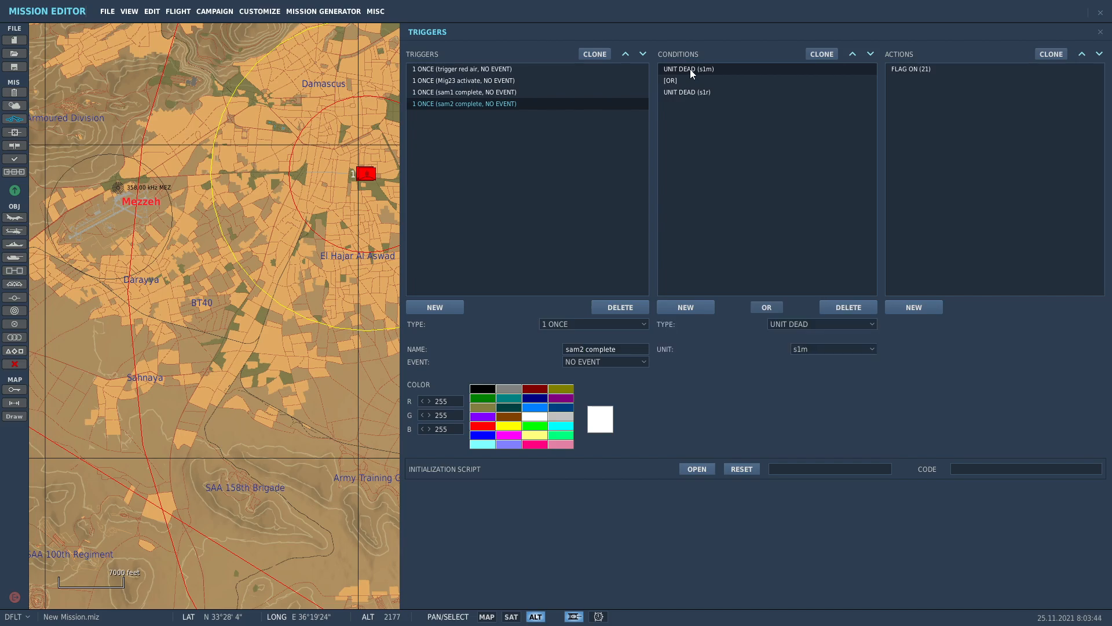
{"action": "left_click", "coordinate": [812, 350]}
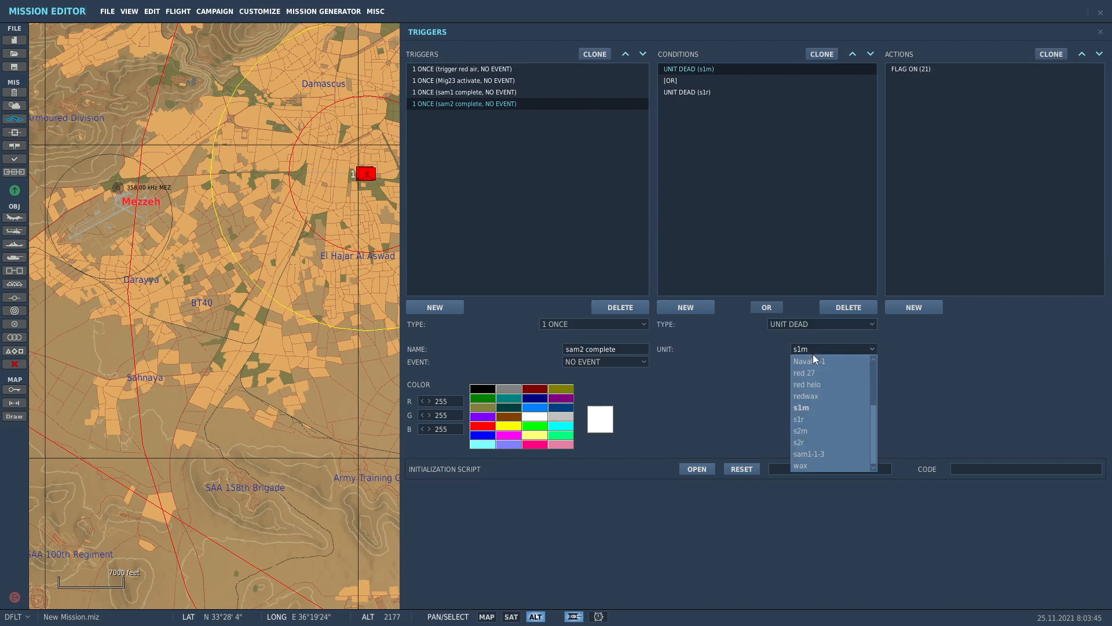
{"action": "left_click", "coordinate": [815, 429]}
{"action": "left_click", "coordinate": [700, 91]}
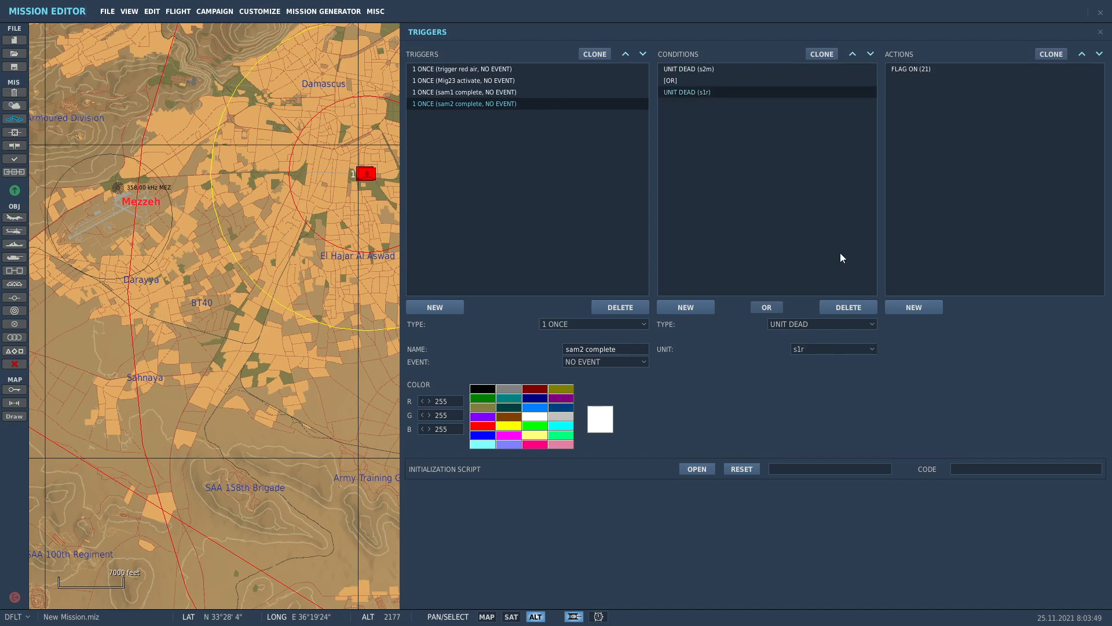
{"action": "left_click", "coordinate": [822, 348]}
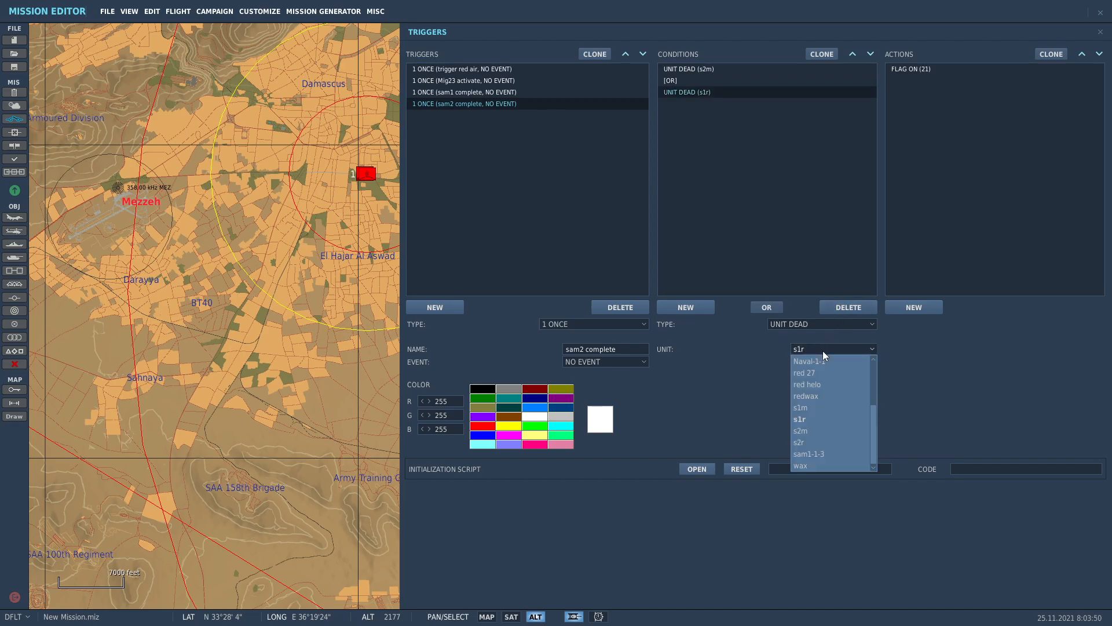
{"action": "left_click", "coordinate": [810, 439]}
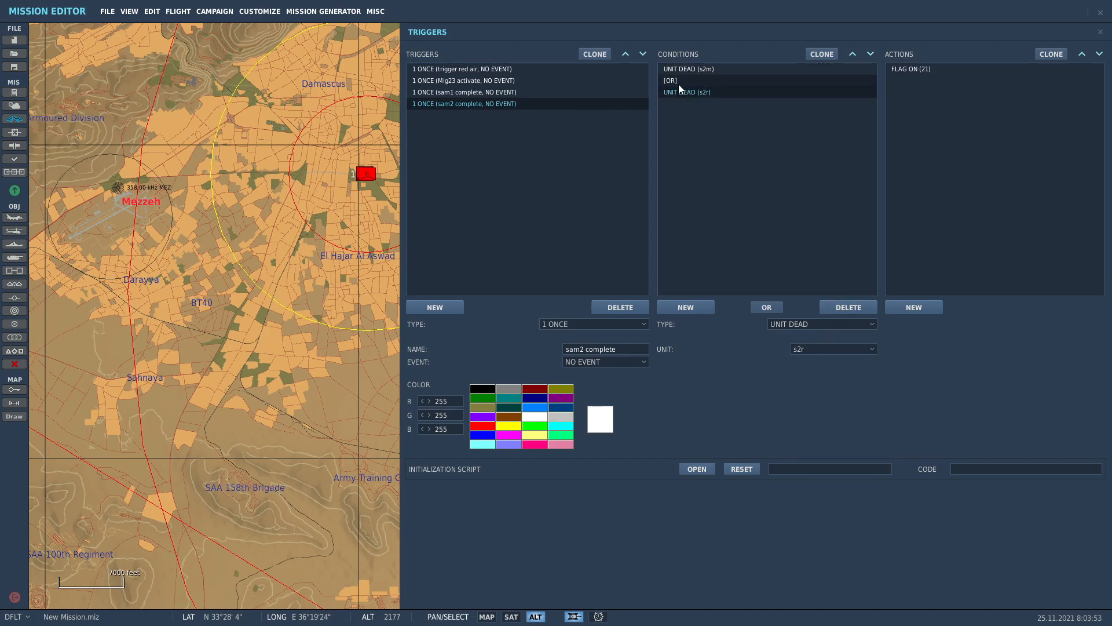
Set the sam2 complete trigger's FLAG ON action to flag 22 and compare it with the sam1 complete trigger.
{"action": "left_click", "coordinate": [909, 68]}
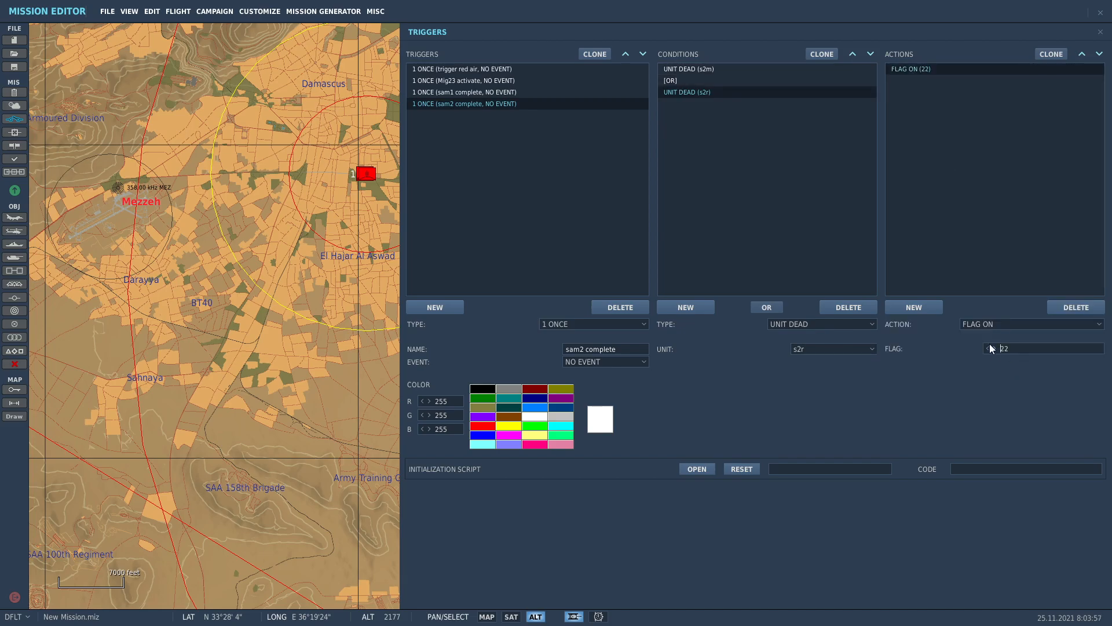
{"action": "left_click", "coordinate": [475, 92]}
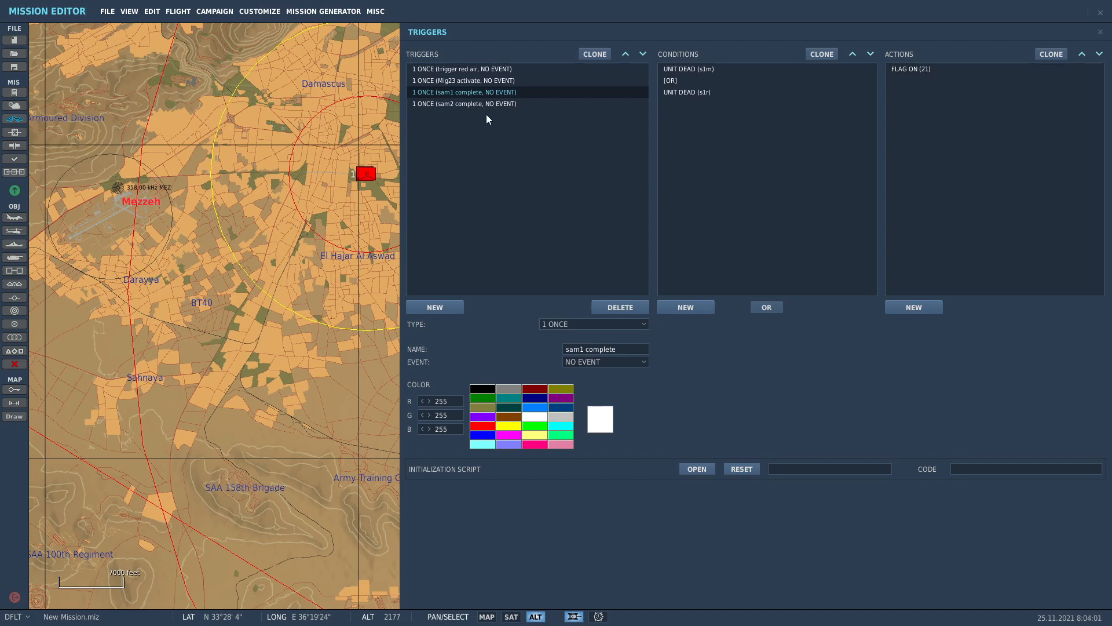
{"action": "left_click", "coordinate": [457, 105]}
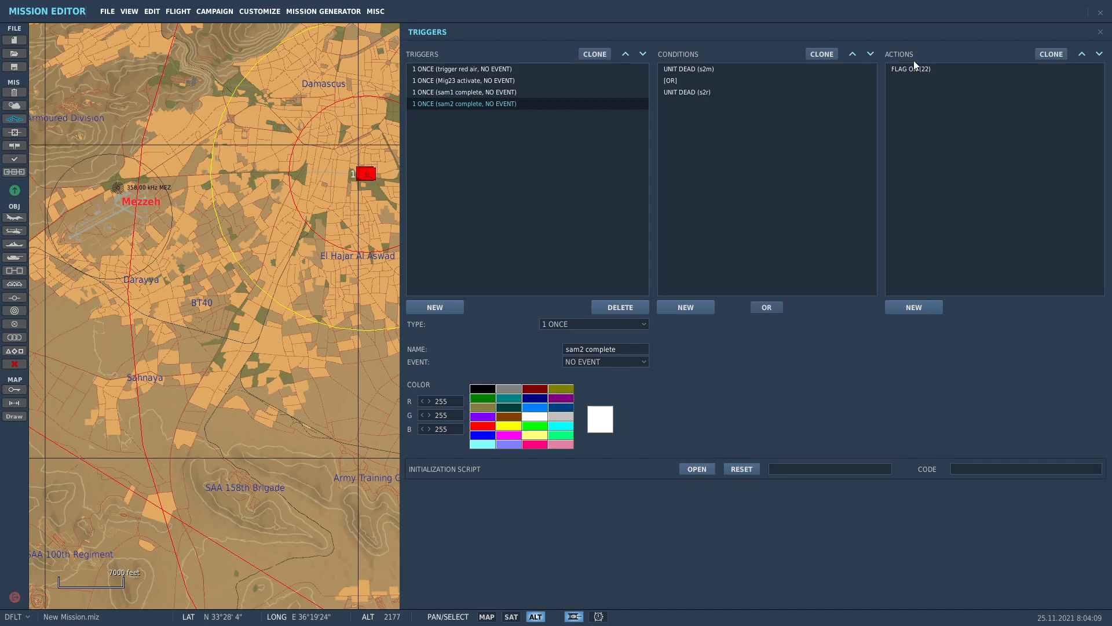
Create a new ONCE trigger named "Mish Success".
{"action": "left_click", "coordinate": [445, 308]}
{"action": "left_click", "coordinate": [640, 348]}
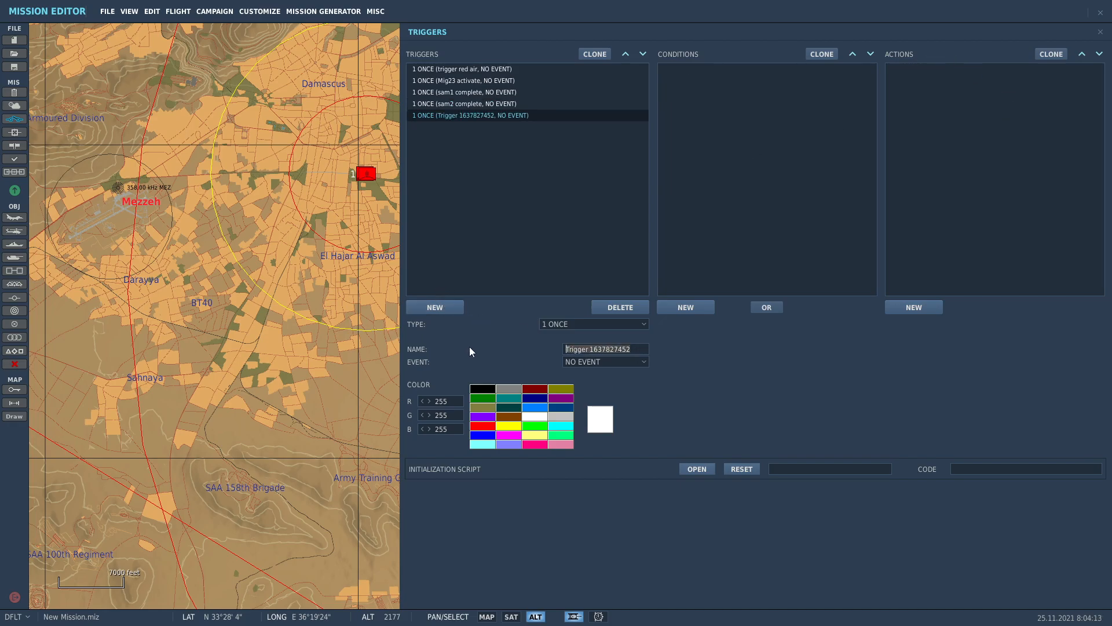
{"action": "type", "text": "Mish C"}
{"action": "type", "text": "in"}
{"action": "key", "text": "BackSpace"}
{"action": "key", "text": "BackSpace"}
{"action": "key", "text": "BackSpace"}
{"action": "type", "text": "Sec"}
{"action": "key", "text": "BackSpace"}
{"action": "key", "text": "BackSpace"}
{"action": "type", "text": "uccess"}
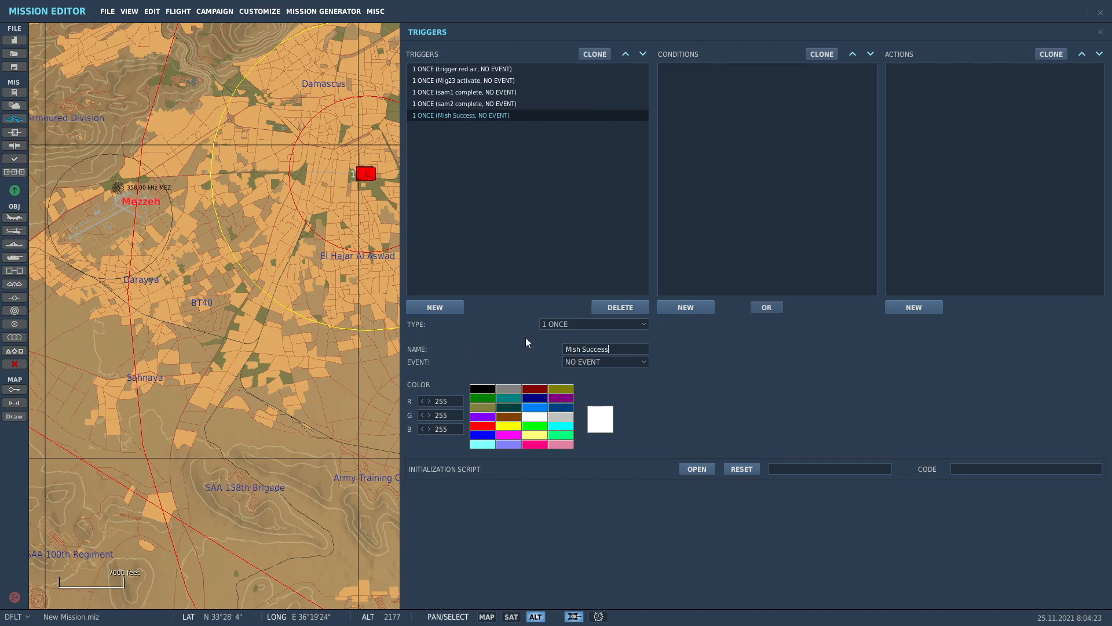
Add FLAG IS TRUE conditions for flags 21 and 22 to the Mish Success trigger.
{"action": "left_click", "coordinate": [699, 306]}
{"action": "left_click", "coordinate": [794, 325]}
{"action": "scroll", "coordinate": [811, 377], "scroll_direction": "down", "scroll_amount": 5}
{"action": "scroll", "coordinate": [826, 409], "scroll_direction": "down", "scroll_amount": 4}
{"action": "scroll", "coordinate": [827, 409], "scroll_direction": "up", "scroll_amount": 4}
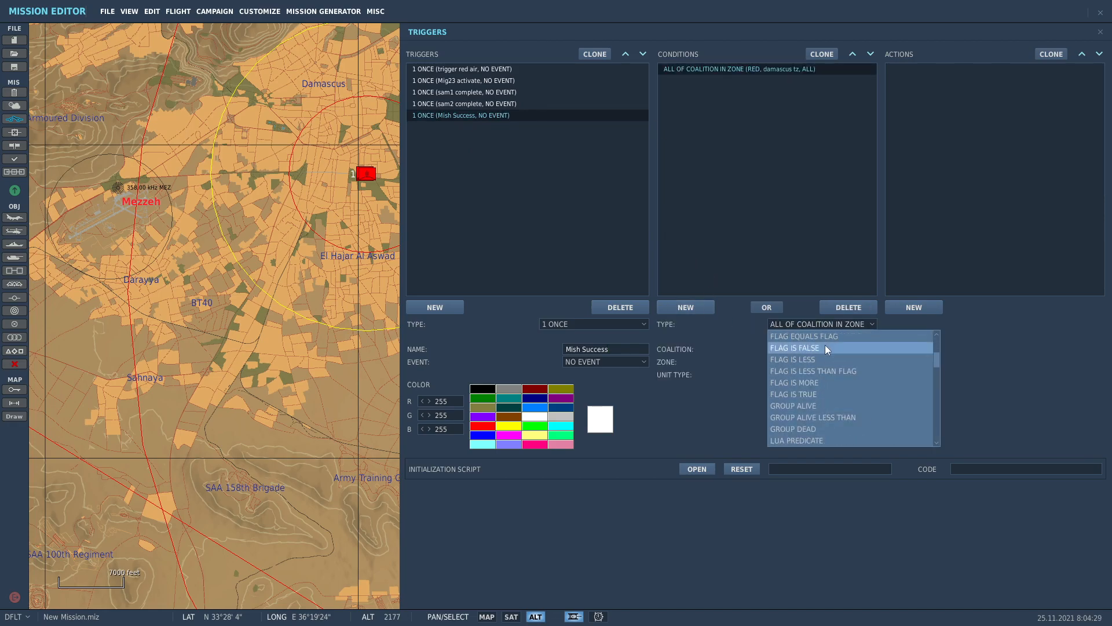
{"action": "type", "text": "22"}
{"action": "left_click", "coordinate": [821, 54]}
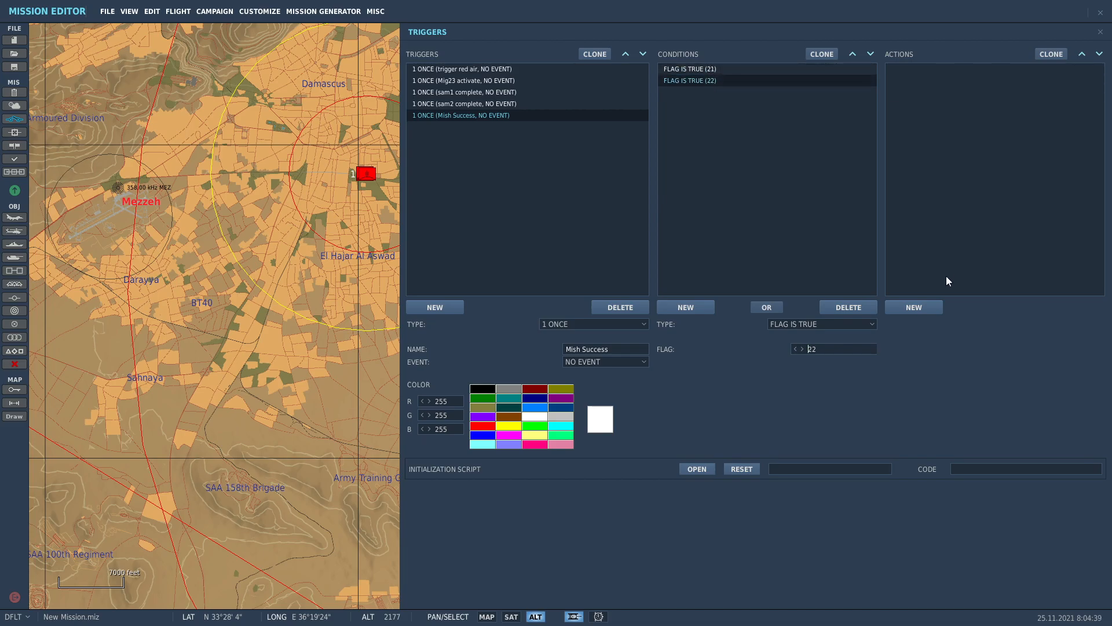
Add a FLAG ON action for flag 23 to the Mish Success trigger.
{"action": "left_click", "coordinate": [920, 311]}
{"action": "left_click", "coordinate": [995, 323]}
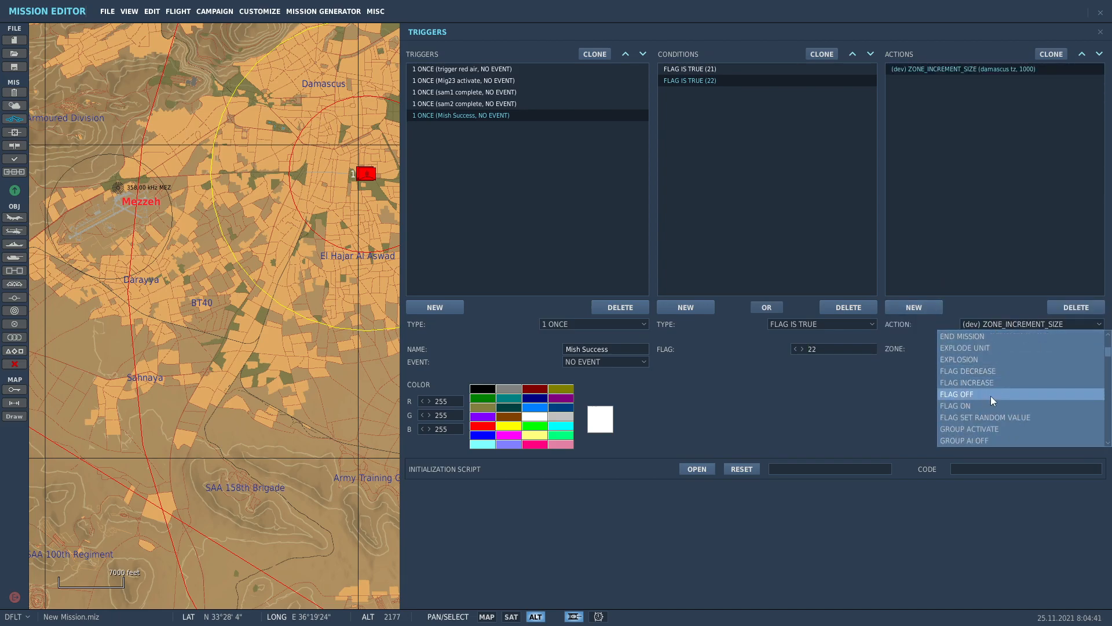
{"action": "left_click", "coordinate": [986, 405]}
{"action": "type", "text": "23"}
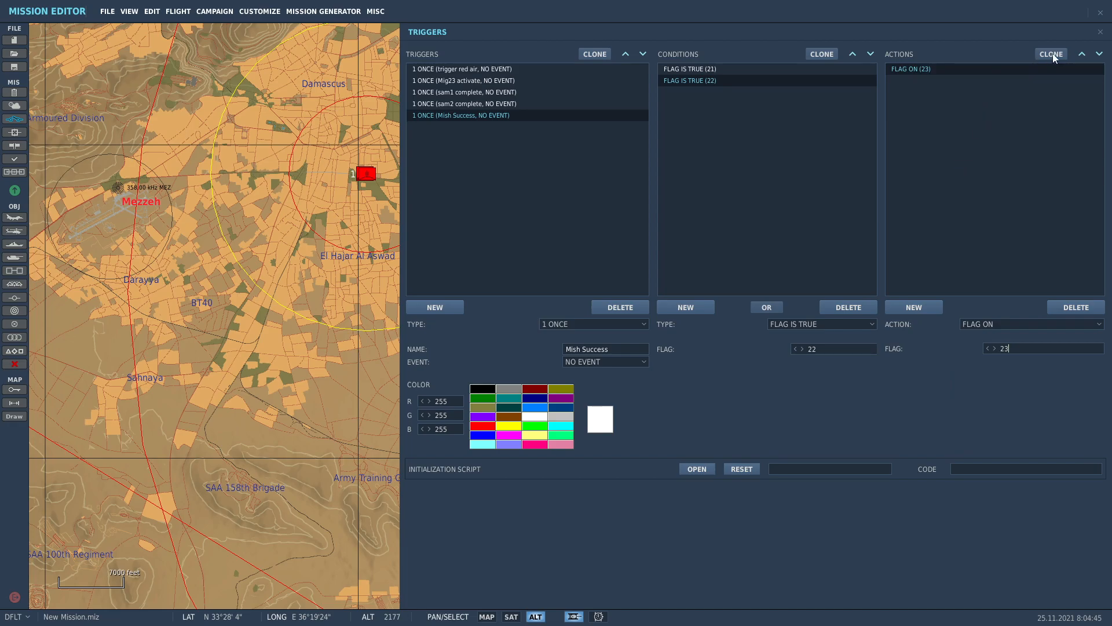
Close the triggers and place a circular trigger zone with a 250000-foot radius at sea just west of the blue carrier group.
{"action": "left_click", "coordinate": [1100, 32]}
{"action": "scroll", "coordinate": [666, 189], "scroll_direction": "down", "scroll_amount": 1}
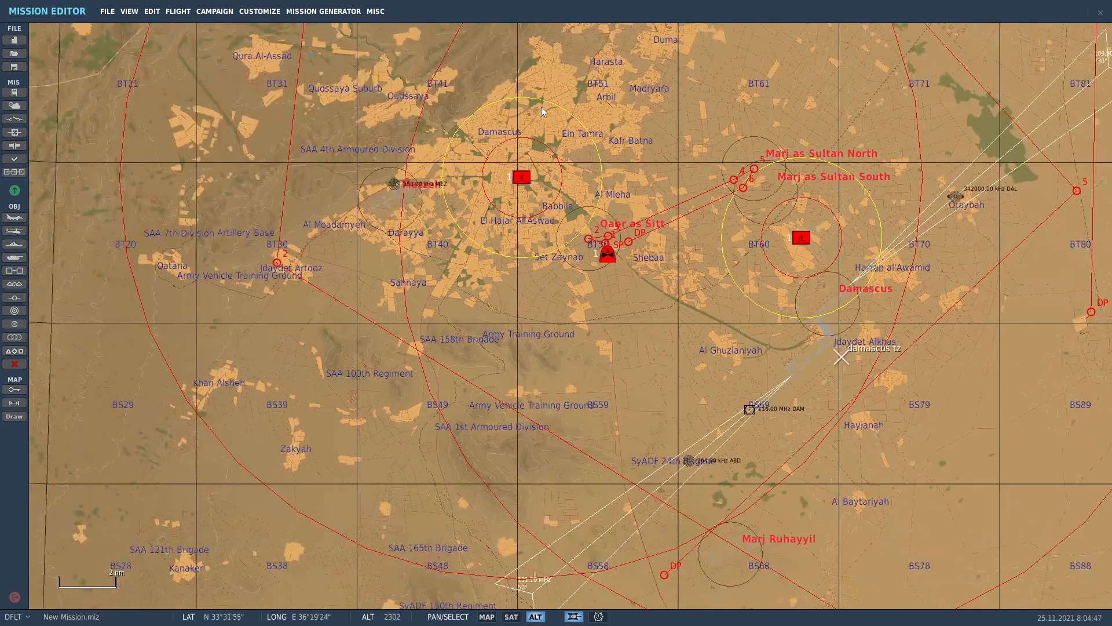
{"action": "scroll", "coordinate": [542, 109], "scroll_direction": "down", "scroll_amount": 4}
{"action": "left_click_drag", "start_coordinate": [384, 97], "coordinate": [755, 211]}
{"action": "scroll", "coordinate": [756, 213], "scroll_direction": "down", "scroll_amount": 2}
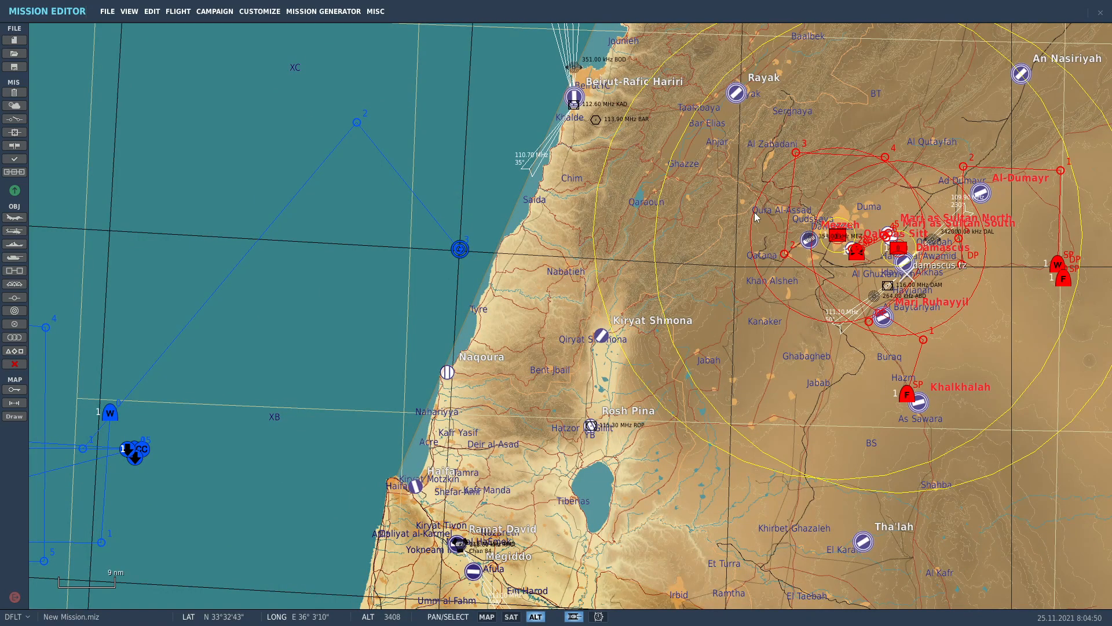
{"action": "scroll", "coordinate": [564, 458], "scroll_direction": "down", "scroll_amount": 1}
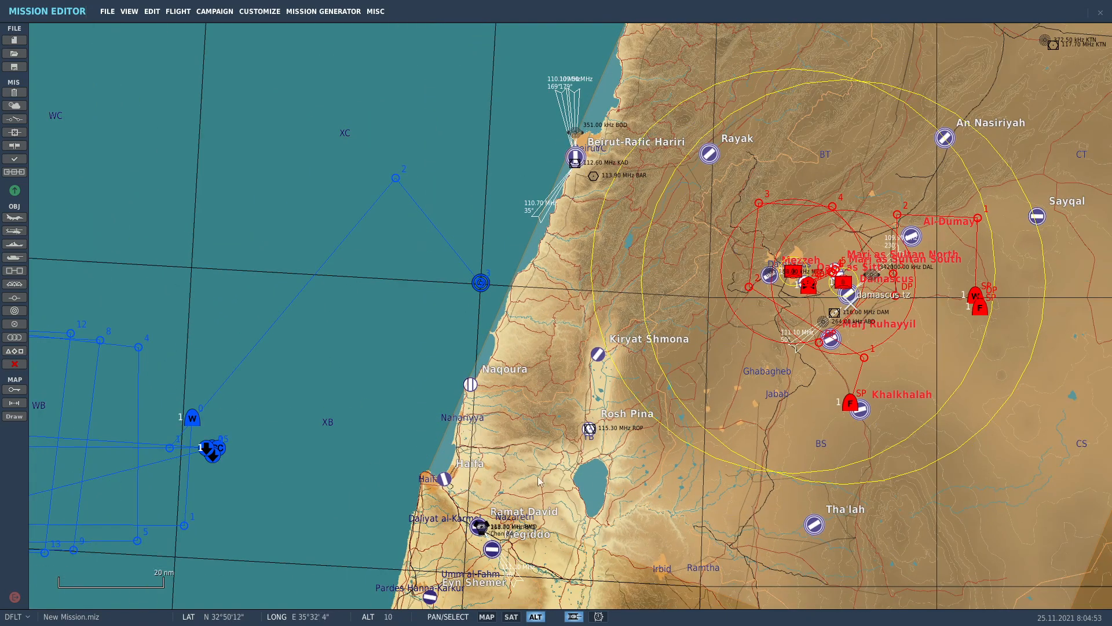
{"action": "left_click_drag", "start_coordinate": [320, 478], "coordinate": [499, 383]}
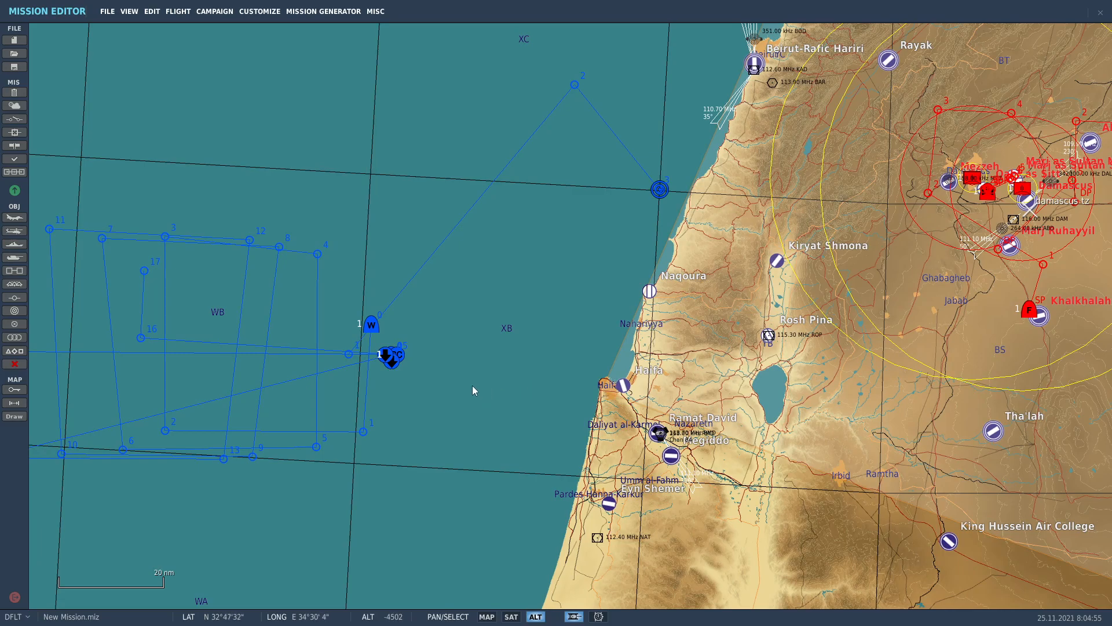
{"action": "left_click", "coordinate": [14, 328]}
{"action": "left_click", "coordinate": [340, 366]}
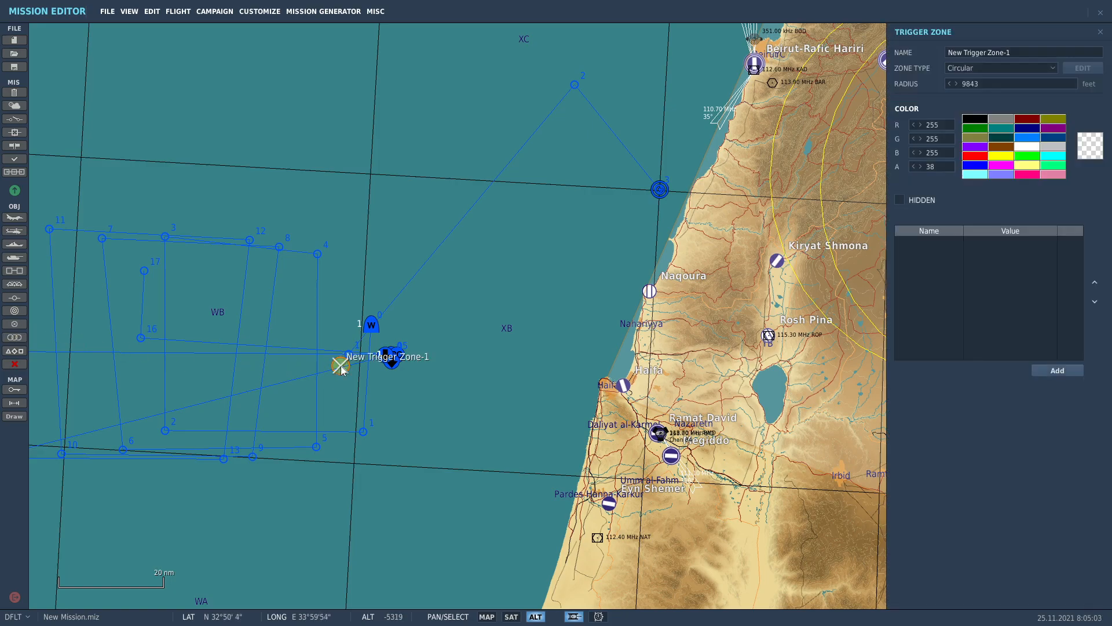
{"action": "left_click_drag", "start_coordinate": [1004, 83], "coordinate": [923, 84]}
{"action": "type", "text": "250000"}
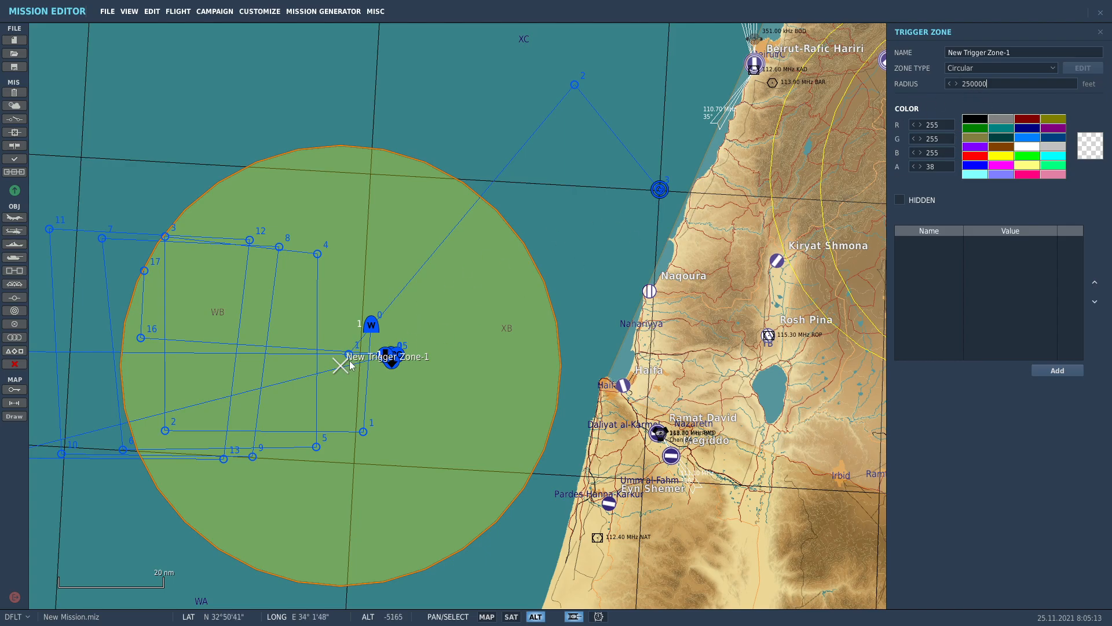
Move the new trigger zone west until its eastern edge lies just short of the blue carrier group.
{"action": "mouse_move", "coordinate": [345, 367]}
{"action": "left_mouse_down"}
{"action": "mouse_move", "coordinate": [263, 375]}
{"action": "mouse_move", "coordinate": [264, 350]}
{"action": "left_mouse_up"}
{"action": "right_click_drag", "start_coordinate": [263, 350], "coordinate": [434, 350]}
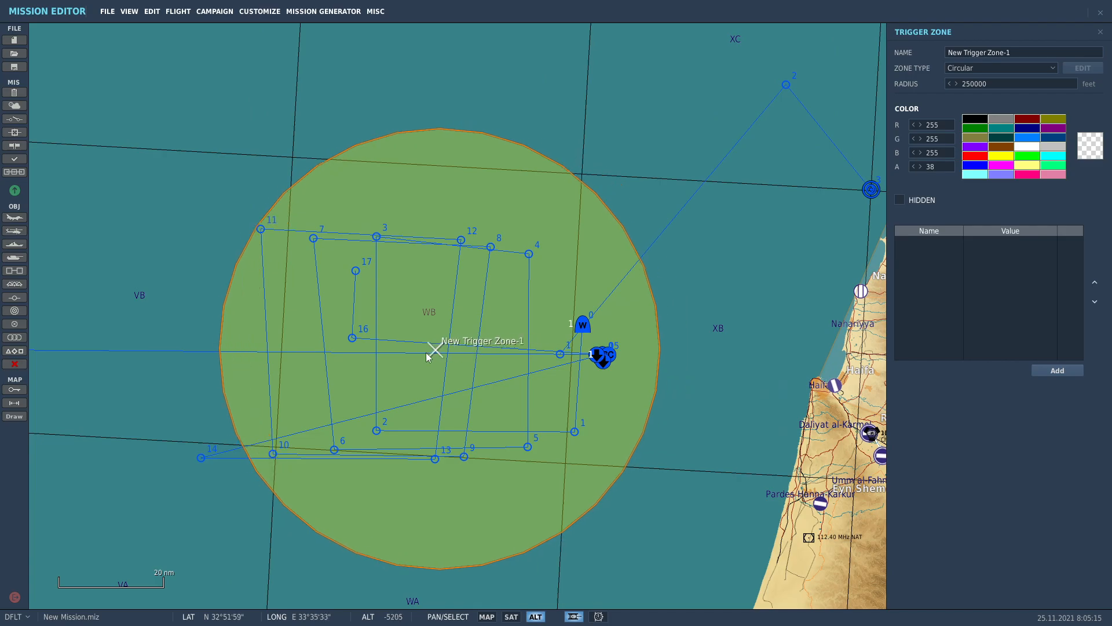
{"action": "scroll", "coordinate": [433, 355], "scroll_direction": "up", "scroll_amount": 3}
{"action": "left_click_drag", "start_coordinate": [453, 363], "coordinate": [381, 355]}
{"action": "scroll", "coordinate": [436, 363], "scroll_direction": "down", "scroll_amount": 3}
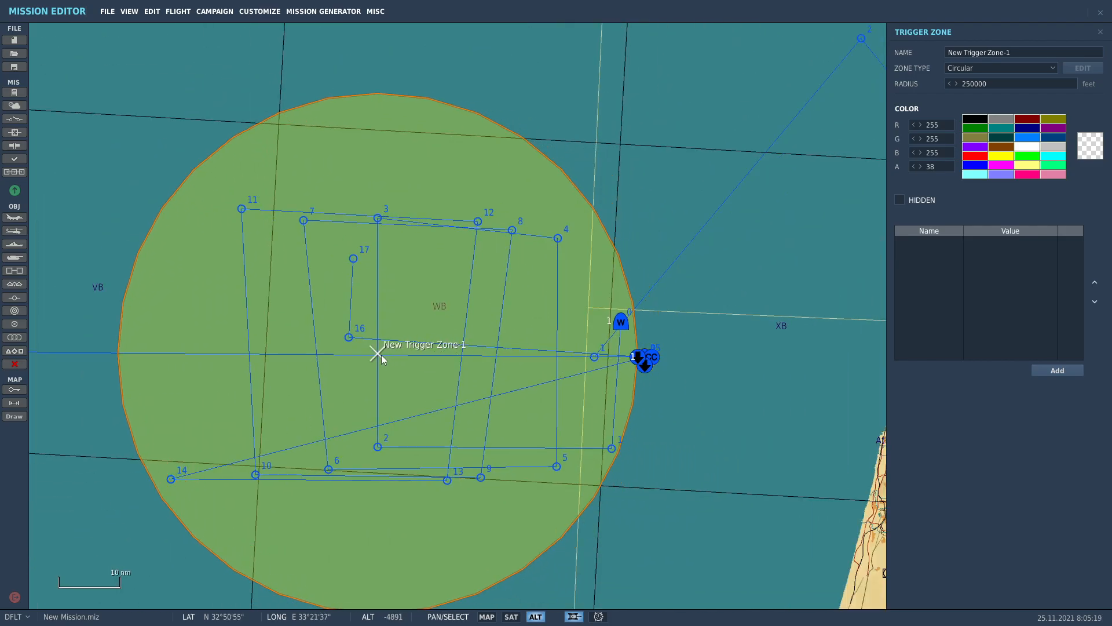
{"action": "scroll", "coordinate": [663, 345], "scroll_direction": "up", "scroll_amount": 7}
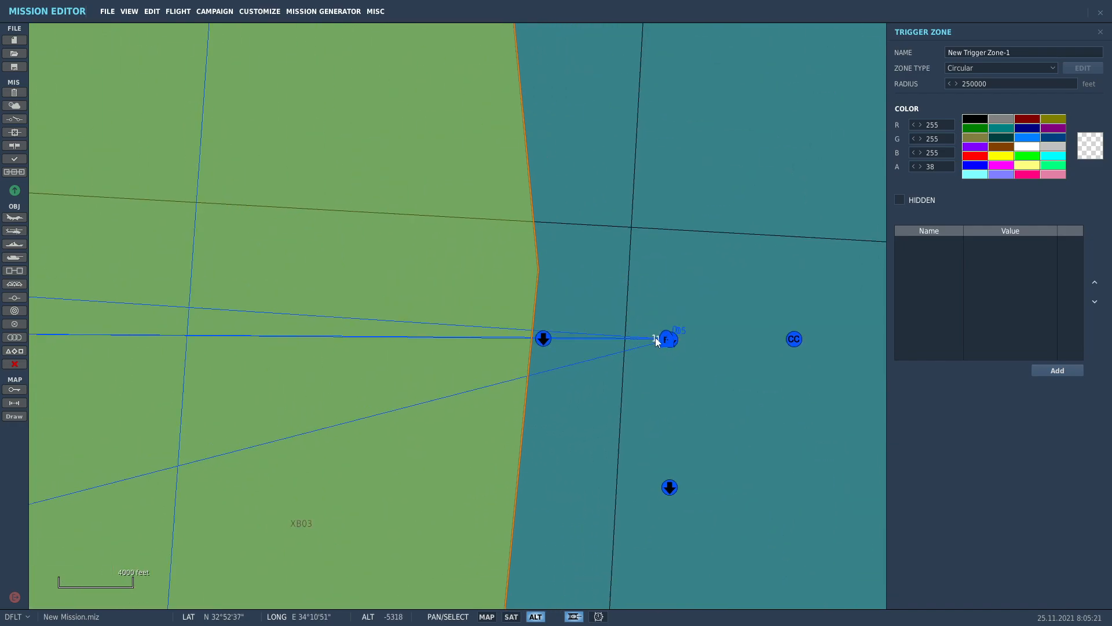
{"action": "scroll", "coordinate": [524, 335], "scroll_direction": "down", "scroll_amount": 2}
{"action": "scroll", "coordinate": [511, 327], "scroll_direction": "down", "scroll_amount": 5}
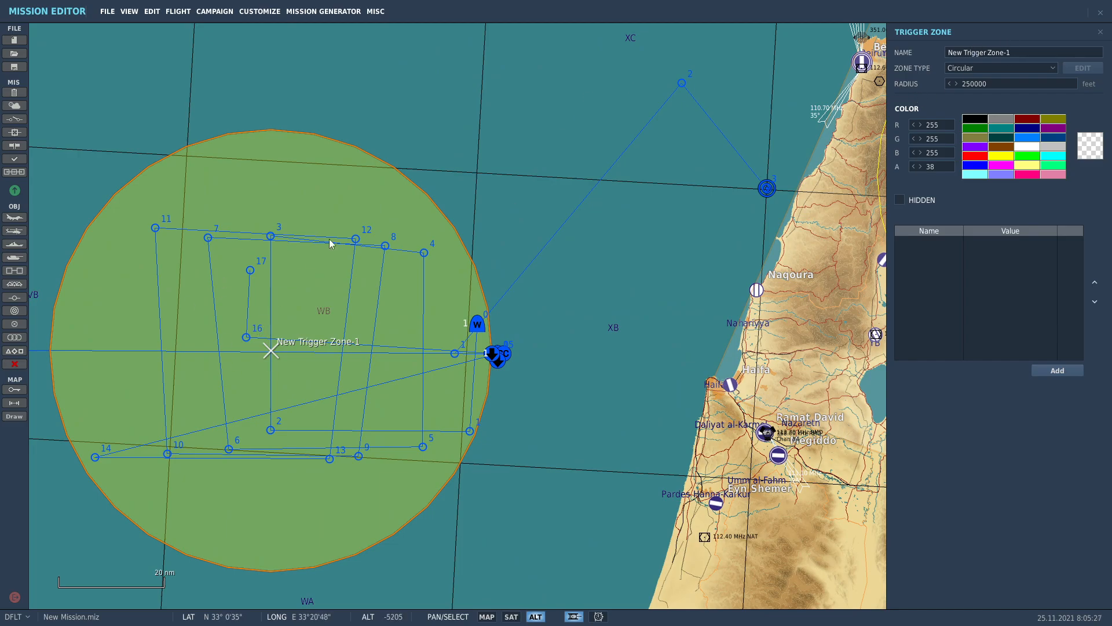
Set the trigger zone's radius to 550000 feet and shift it farther west so the carrier group stays just outside its eastern edge.
{"action": "scroll", "coordinate": [587, 166], "scroll_direction": "down", "scroll_amount": 2}
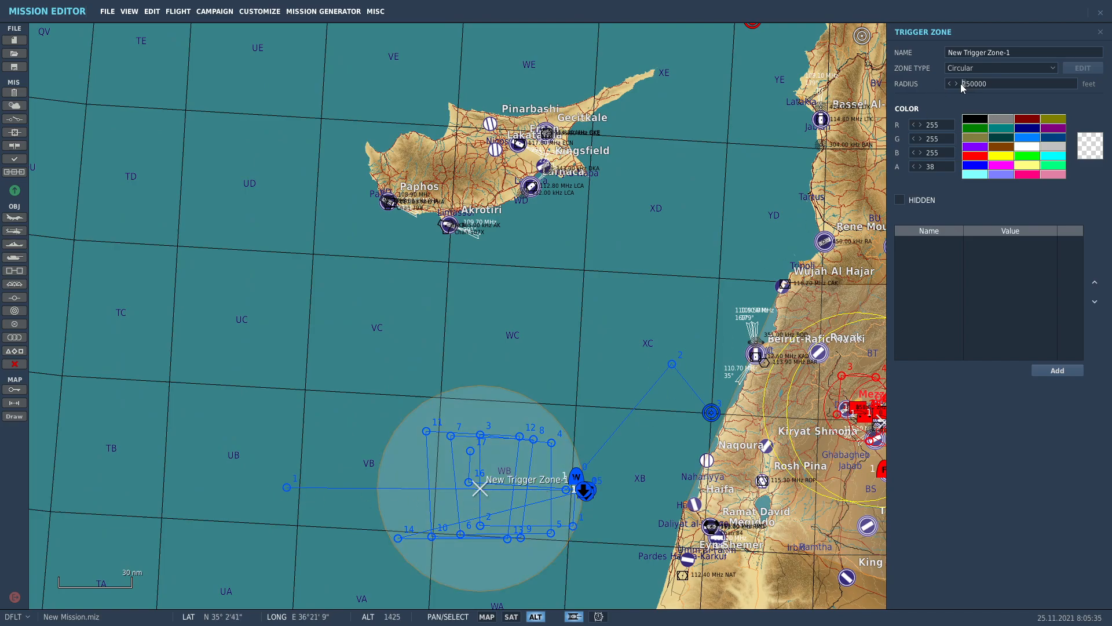
{"action": "type", "text": "5"}
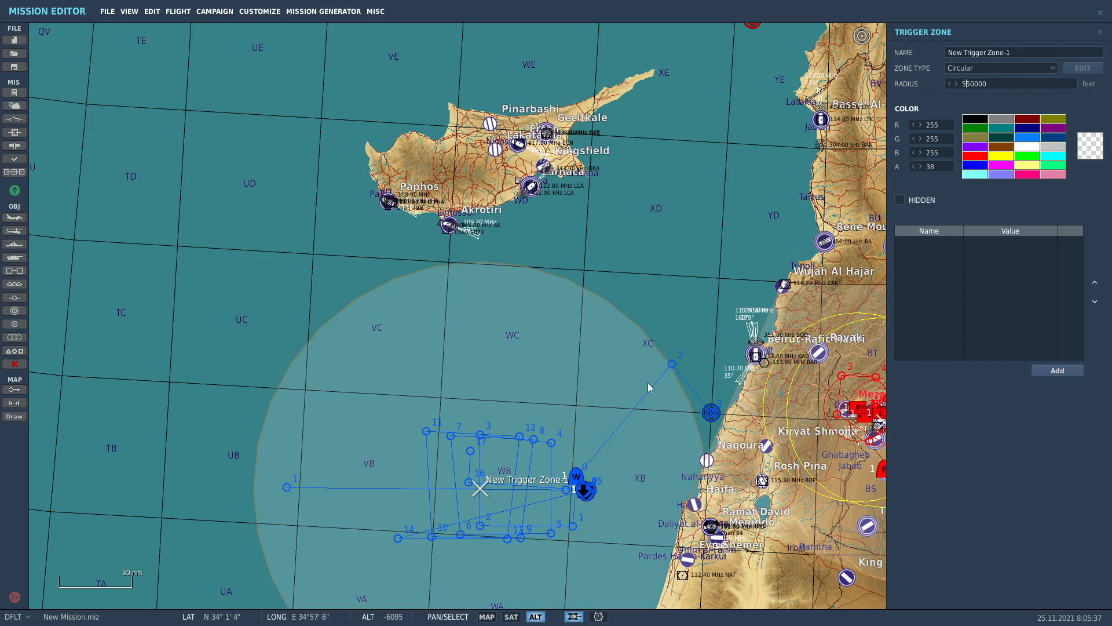
{"action": "left_click_drag", "start_coordinate": [481, 489], "coordinate": [355, 486]}
{"action": "scroll", "coordinate": [550, 524], "scroll_direction": "up", "scroll_amount": 6}
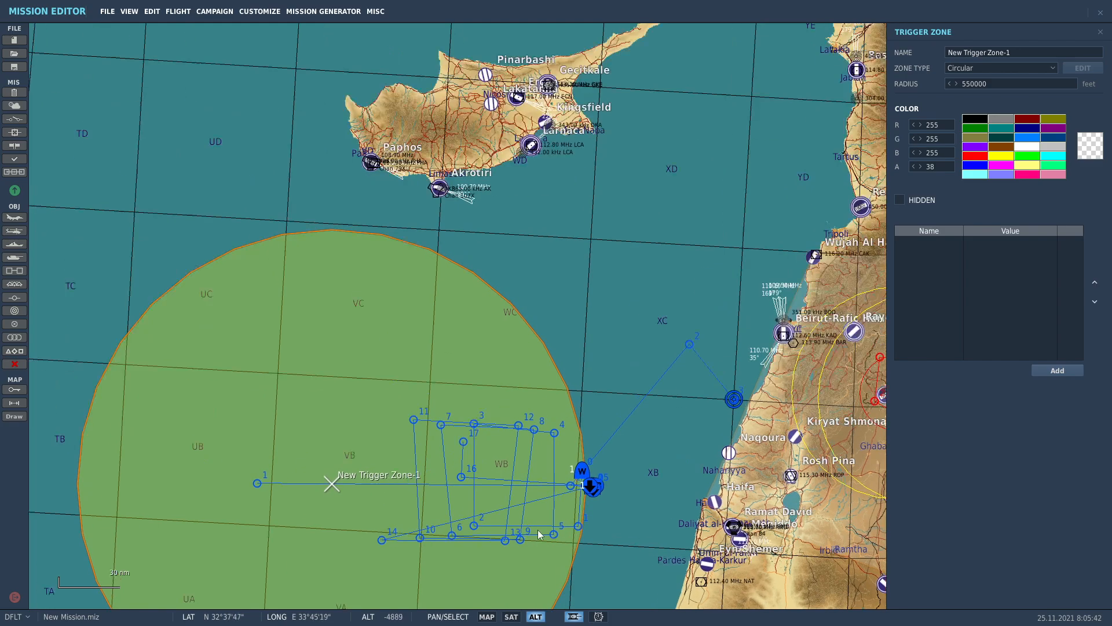
{"action": "scroll", "coordinate": [642, 465], "scroll_direction": "up", "scroll_amount": 8}
{"action": "scroll", "coordinate": [530, 387], "scroll_direction": "down", "scroll_amount": 6}
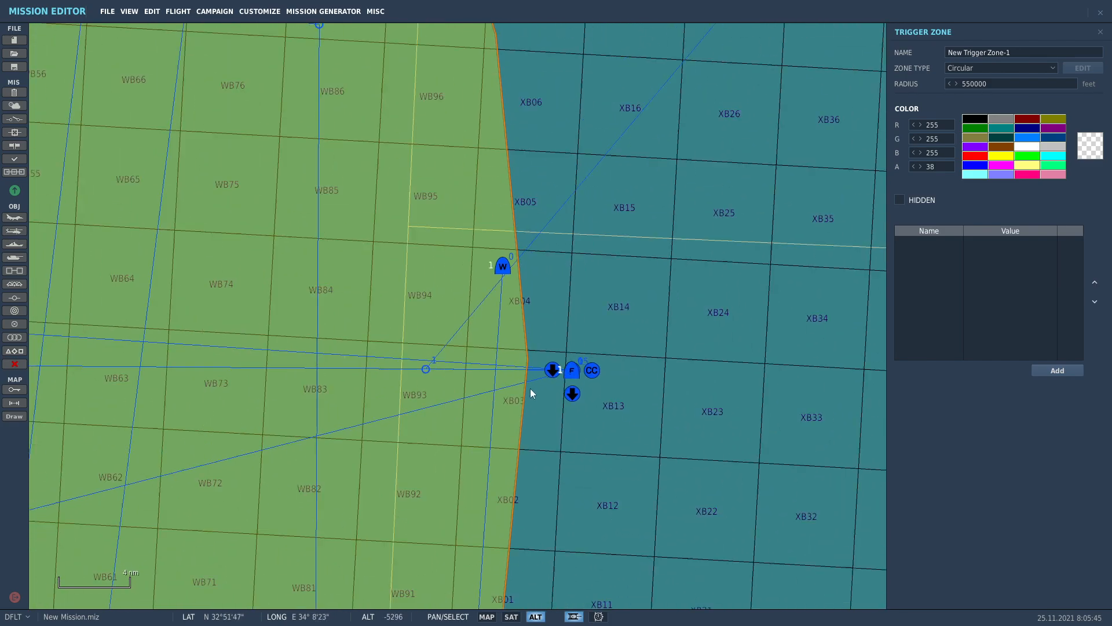
{"action": "scroll", "coordinate": [534, 398], "scroll_direction": "down", "scroll_amount": 5}
{"action": "scroll", "coordinate": [545, 390], "scroll_direction": "up", "scroll_amount": 9}
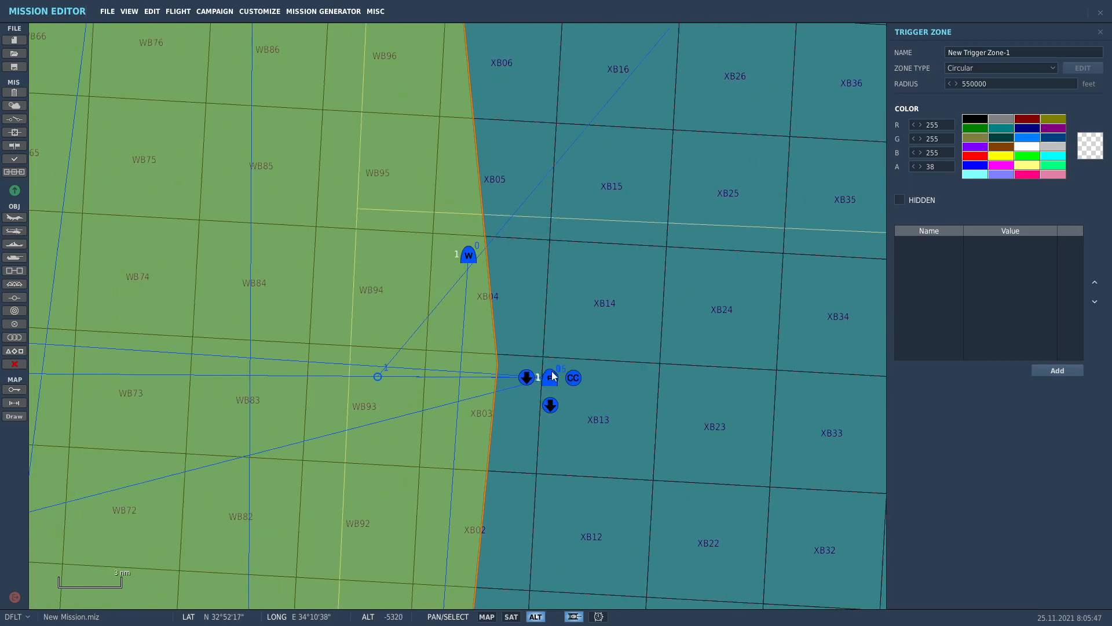
Rename the new trigger zone "final rtb".
{"action": "scroll", "coordinate": [445, 387], "scroll_direction": "down", "scroll_amount": 4}
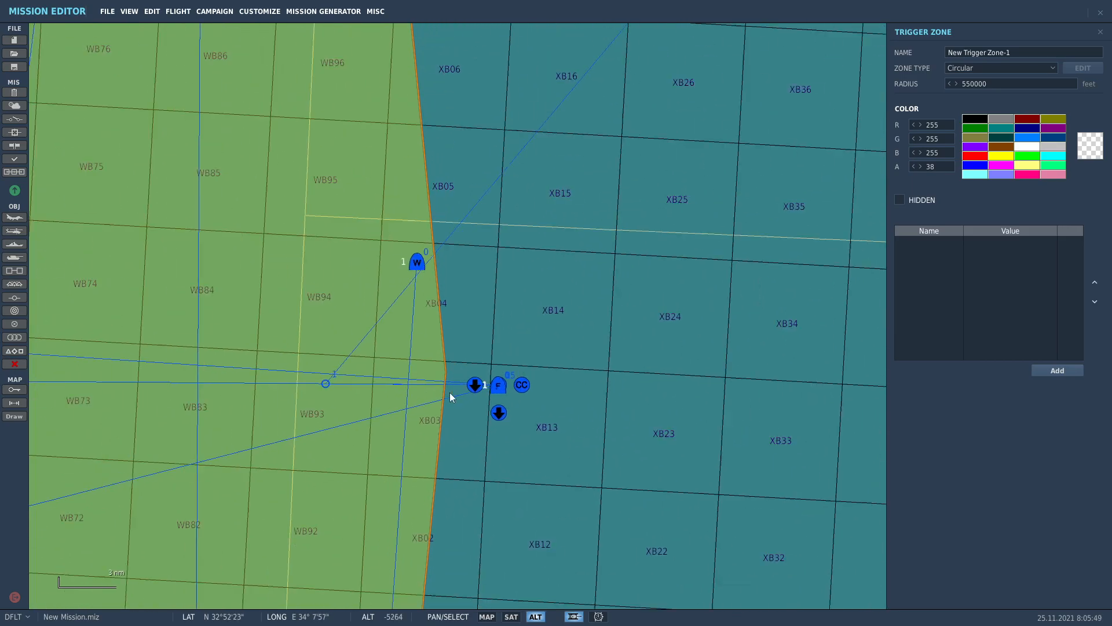
{"action": "scroll", "coordinate": [450, 392], "scroll_direction": "down", "scroll_amount": 6}
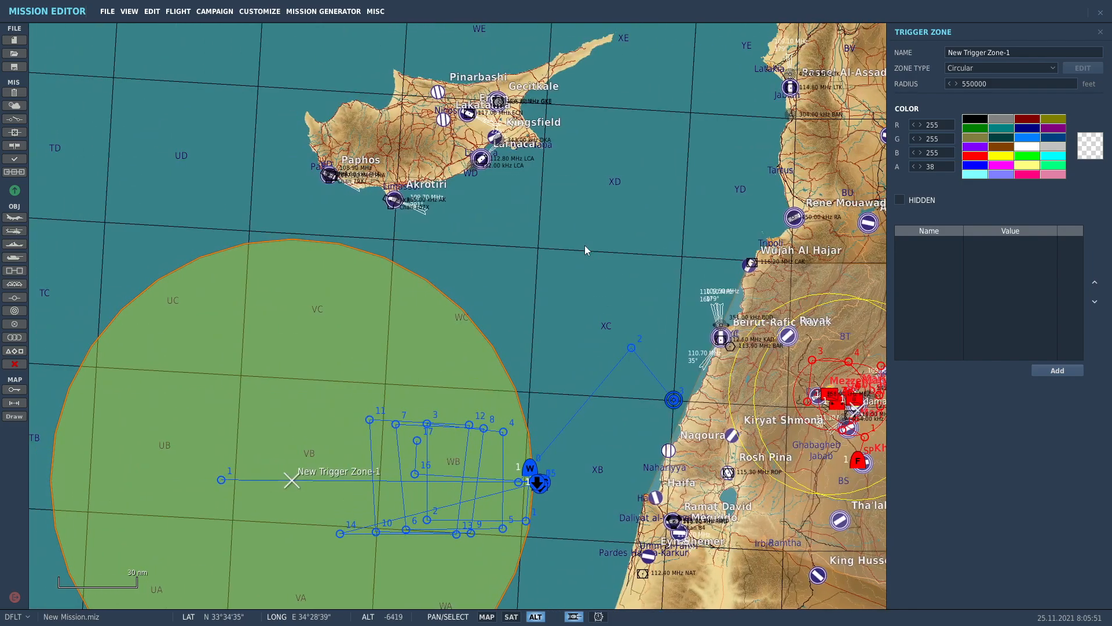
{"action": "left_click_drag", "start_coordinate": [522, 363], "coordinate": [508, 273]}
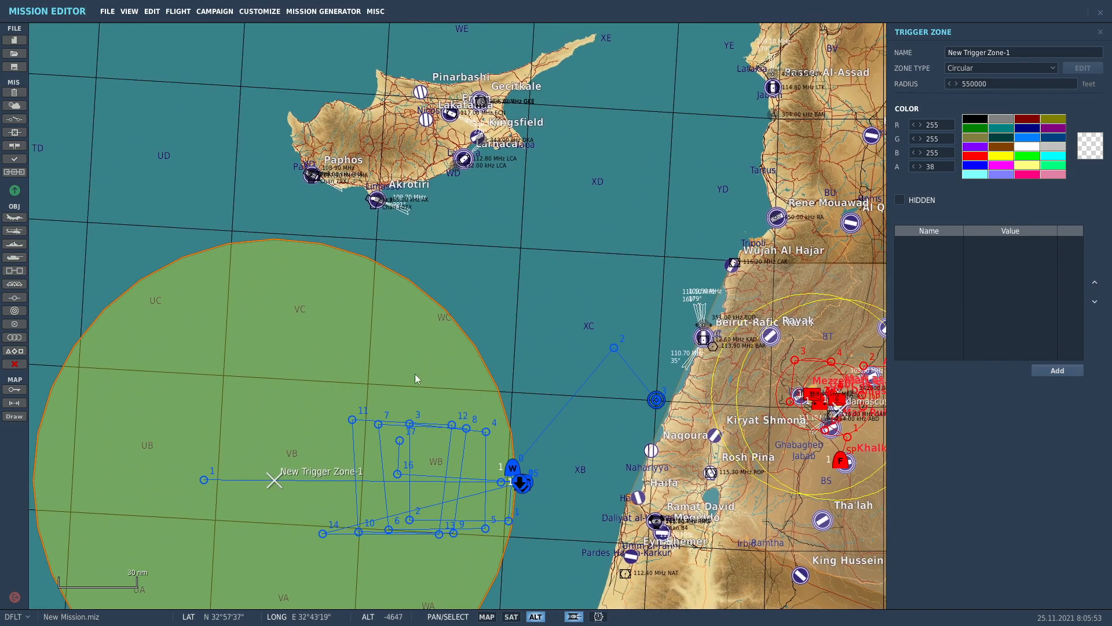
{"action": "left_click_drag", "start_coordinate": [1028, 52], "coordinate": [898, 56]}
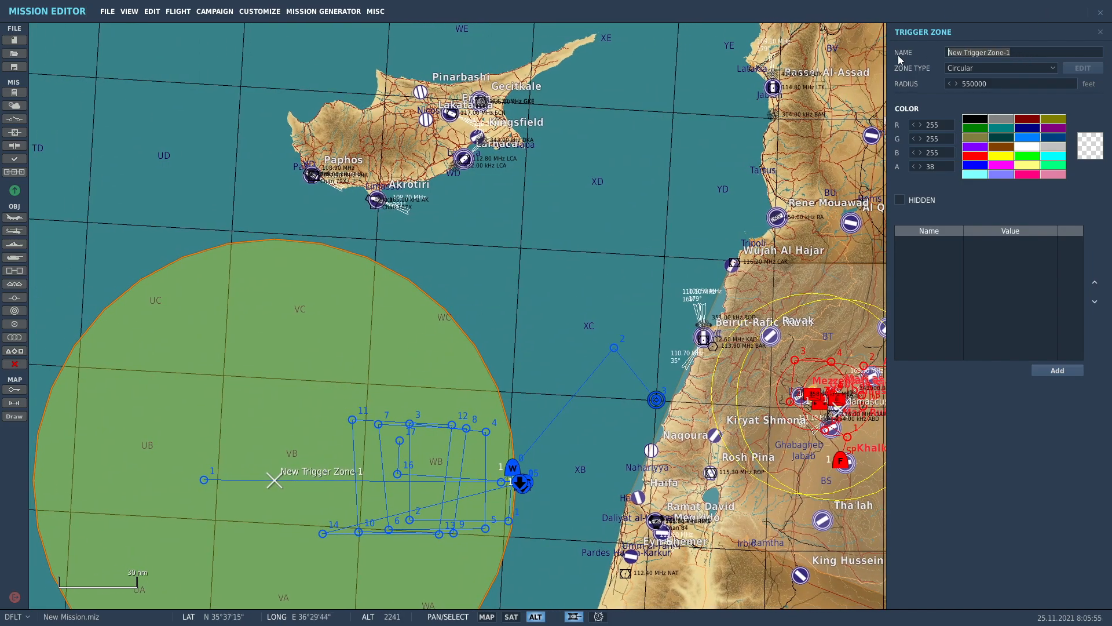
{"action": "type", "text": "finalk"}
{"action": "key", "text": "BackSpace"}
{"action": "type", "text": "rtb"}
{"action": "key", "text": "Return"}
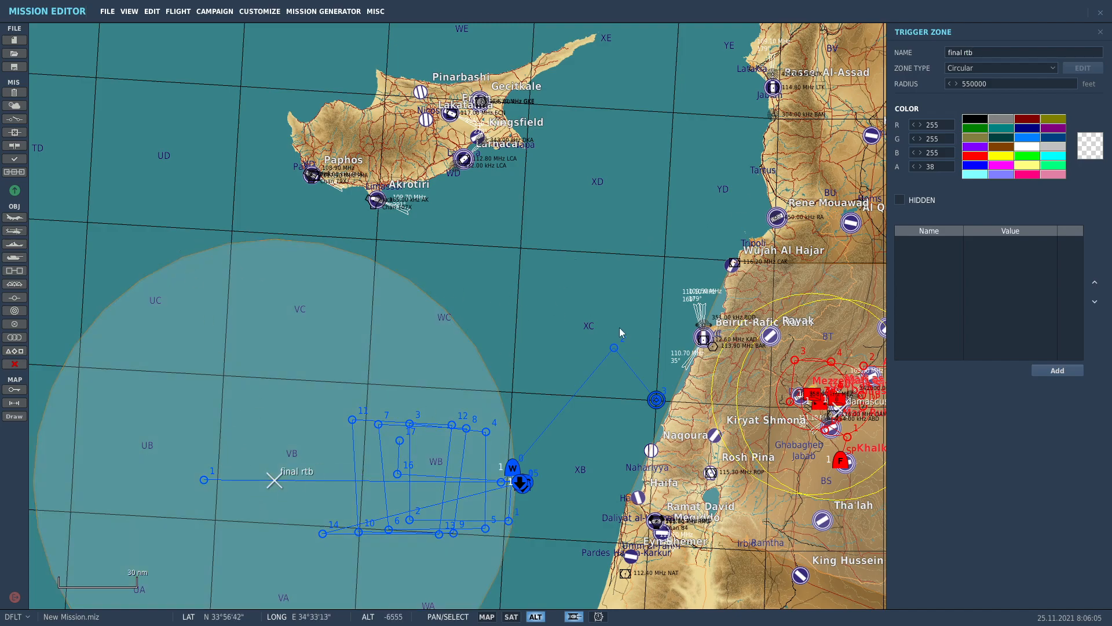
Open the mission triggers and create a 1 ONCE trigger named "mc and rtb".
{"action": "left_click_drag", "start_coordinate": [596, 324], "coordinate": [475, 233]}
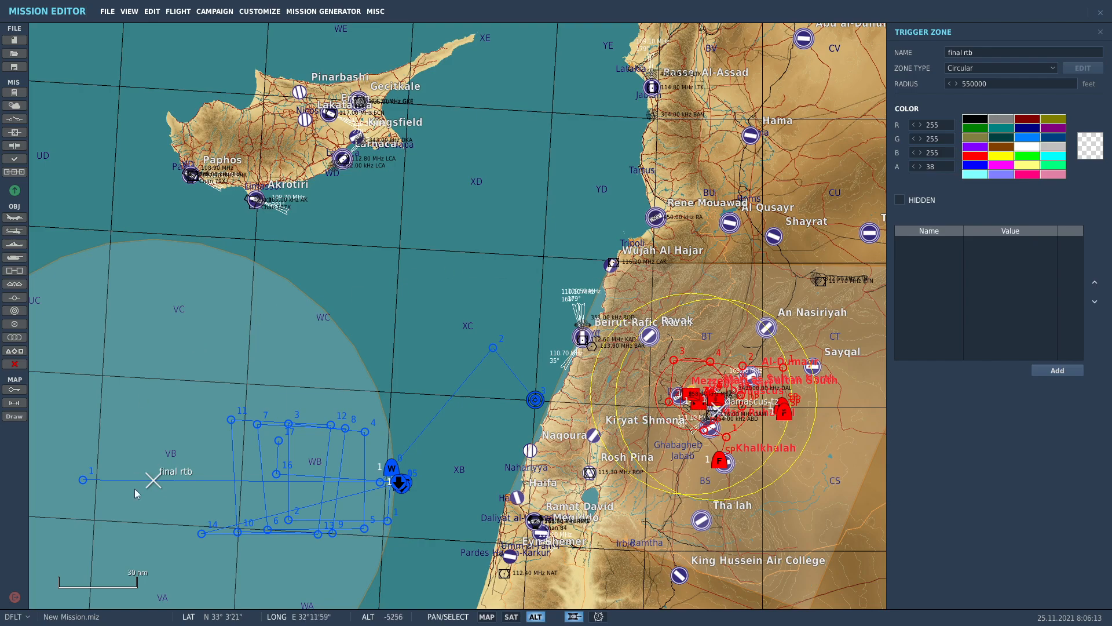
{"action": "left_click", "coordinate": [15, 119]}
{"action": "left_click", "coordinate": [449, 306]}
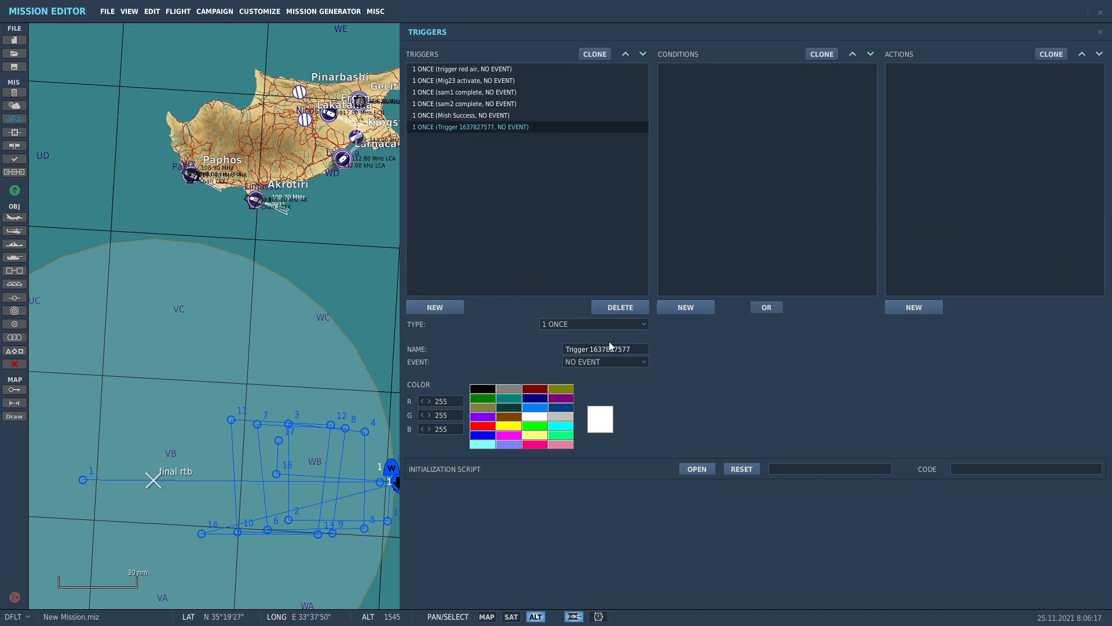
{"action": "left_click", "coordinate": [640, 350]}
{"action": "type", "text": "mc and rtb"}
Add a FLAG IS TRUE condition for flag 23 to the mc and rtb trigger.
{"action": "left_click", "coordinate": [676, 308]}
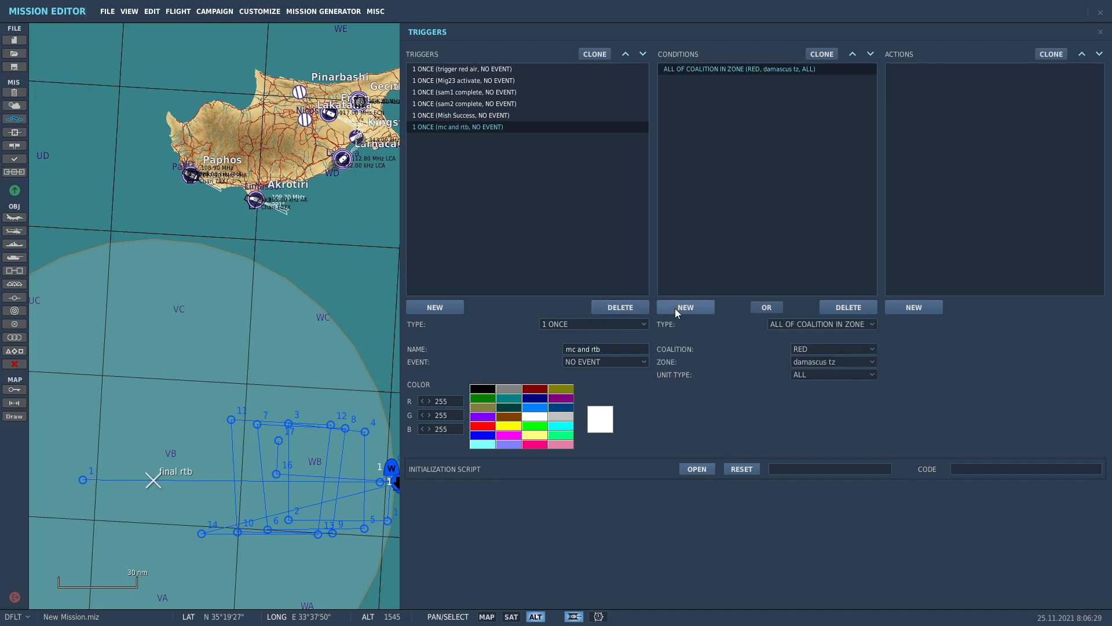
{"action": "left_click", "coordinate": [803, 324]}
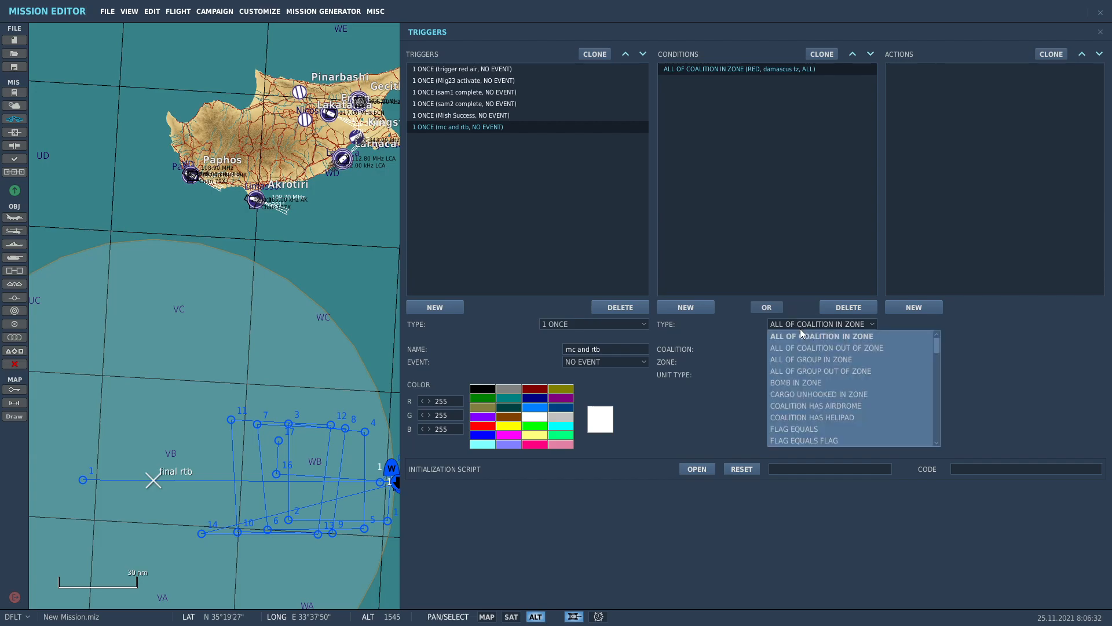
{"action": "scroll", "coordinate": [816, 356], "scroll_direction": "down", "scroll_amount": 5}
{"action": "left_click", "coordinate": [816, 395]}
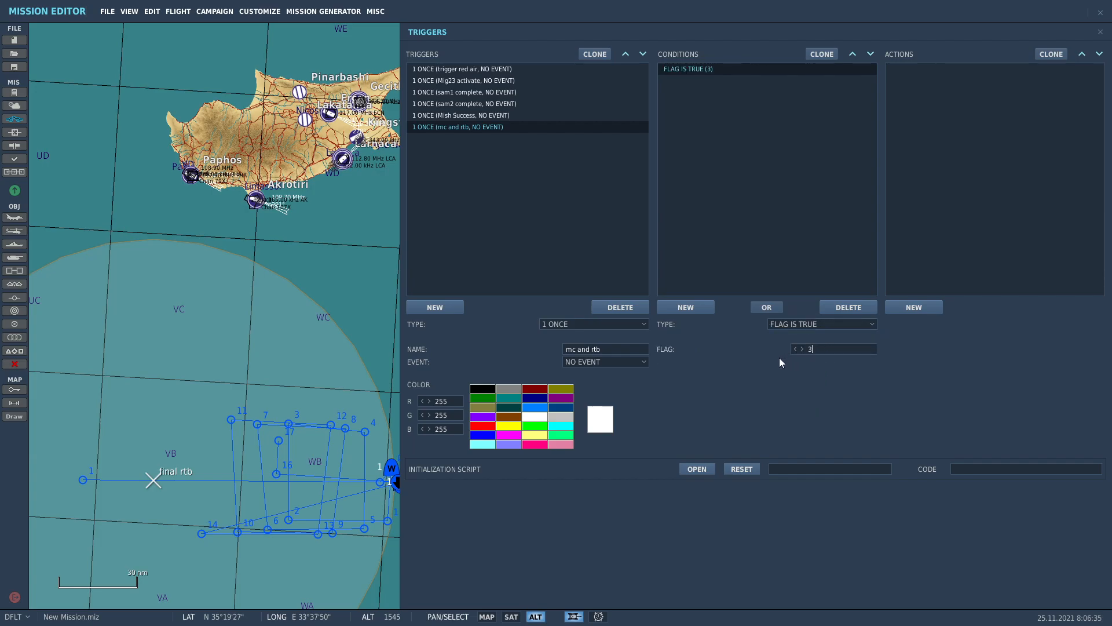
{"action": "type", "text": "23"}
Add a second condition, UNIT INSIDE ZONE, with unit Cpt Hornet and zone final rtb.
{"action": "left_click", "coordinate": [698, 309]}
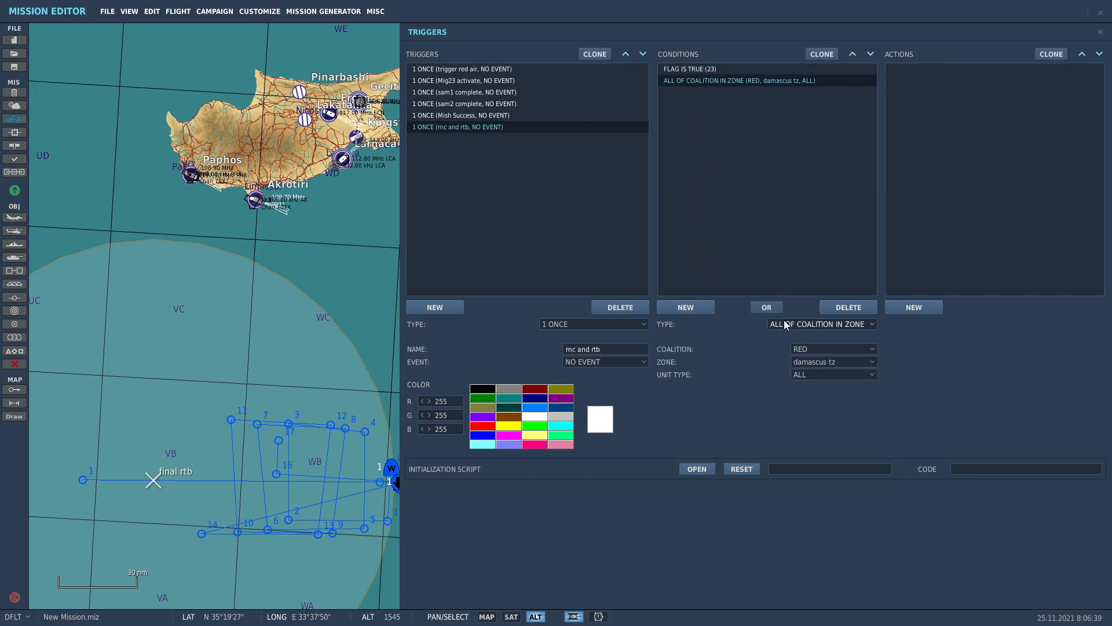
{"action": "left_click", "coordinate": [811, 324]}
{"action": "scroll", "coordinate": [811, 376], "scroll_direction": "down", "scroll_amount": 5}
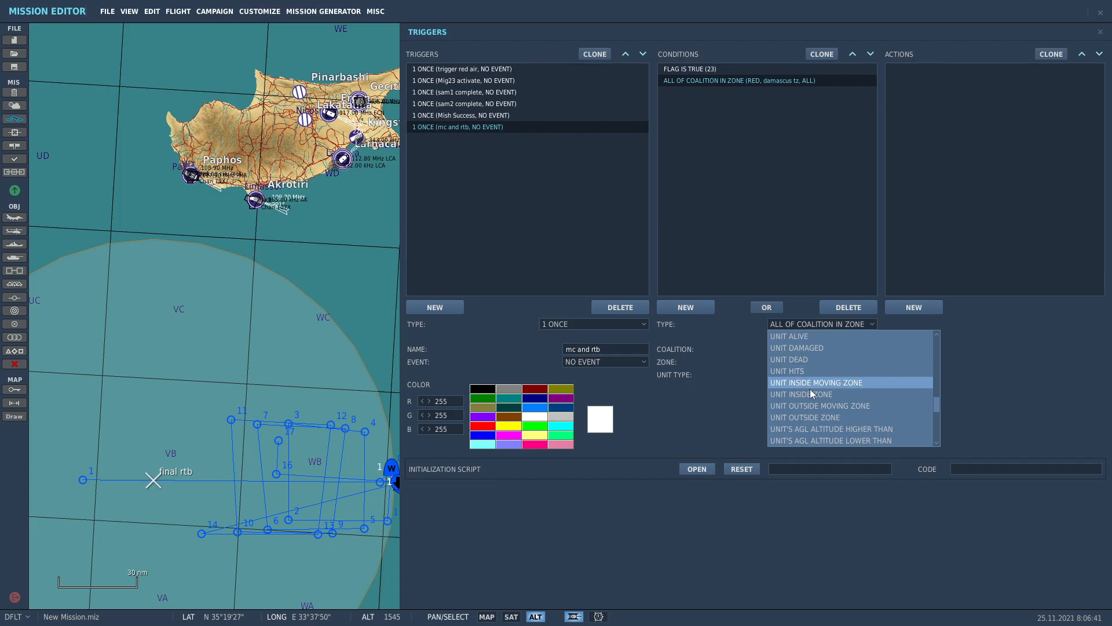
{"action": "left_click", "coordinate": [810, 396]}
{"action": "left_click", "coordinate": [819, 349]}
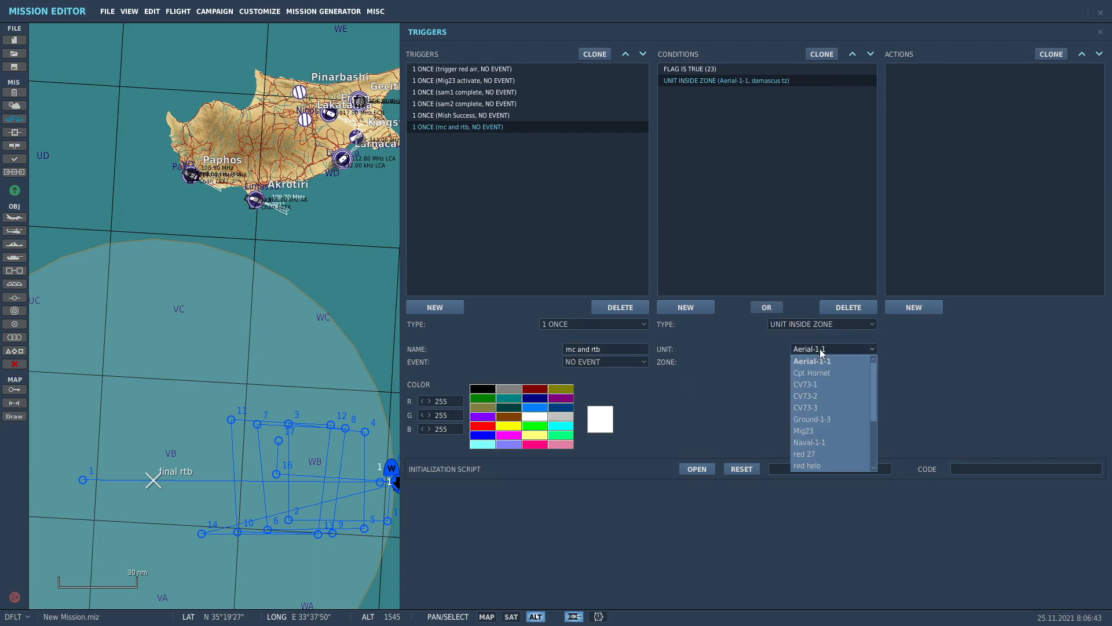
{"action": "left_click", "coordinate": [830, 373]}
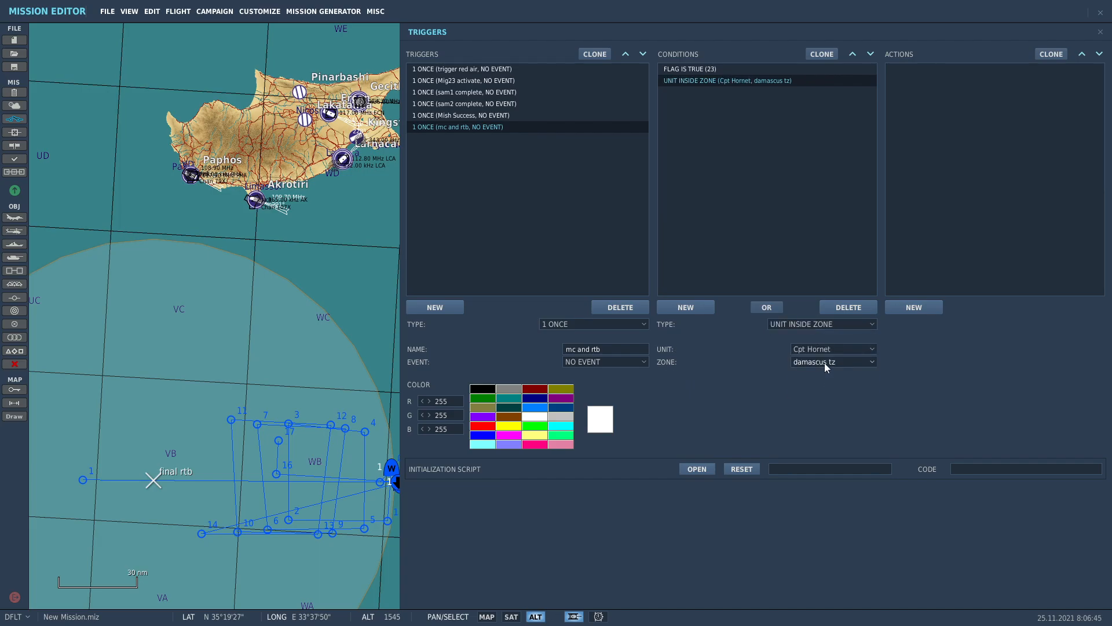
{"action": "left_click", "coordinate": [825, 363]}
{"action": "left_click", "coordinate": [814, 386]}
Add a FLAG ON action for flag 99 to the mc and rtb trigger.
{"action": "left_click", "coordinate": [901, 304]}
{"action": "left_click", "coordinate": [978, 323]}
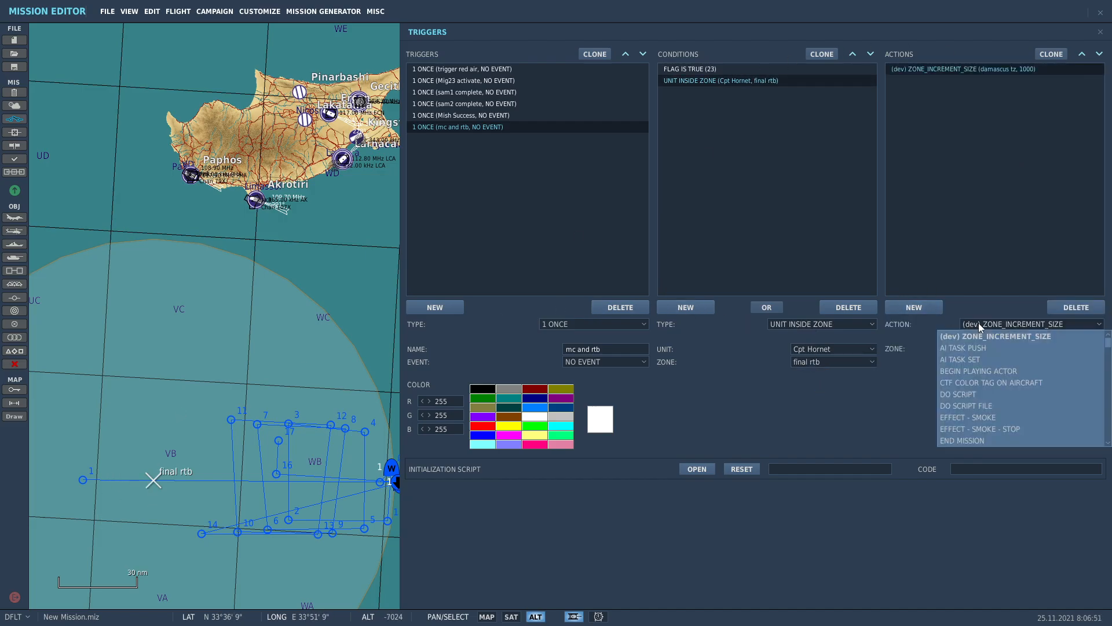
{"action": "left_click", "coordinate": [957, 441]}
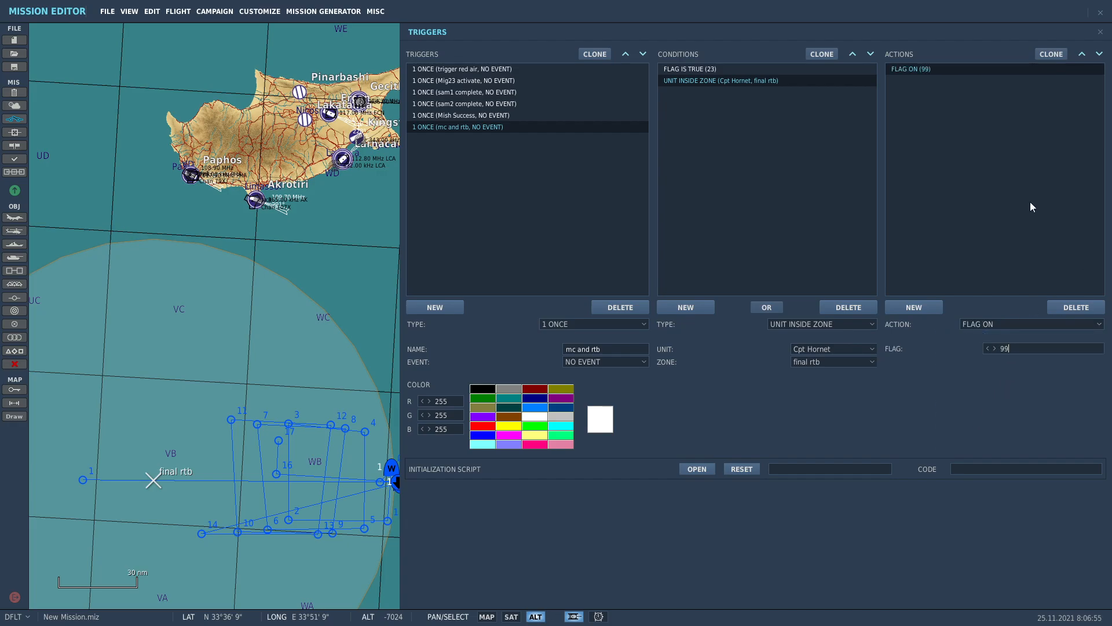
Create a 1 ONCE trigger named "end mission" with a FLAG IS TRUE condition for flag 99.
{"action": "left_click", "coordinate": [437, 307]}
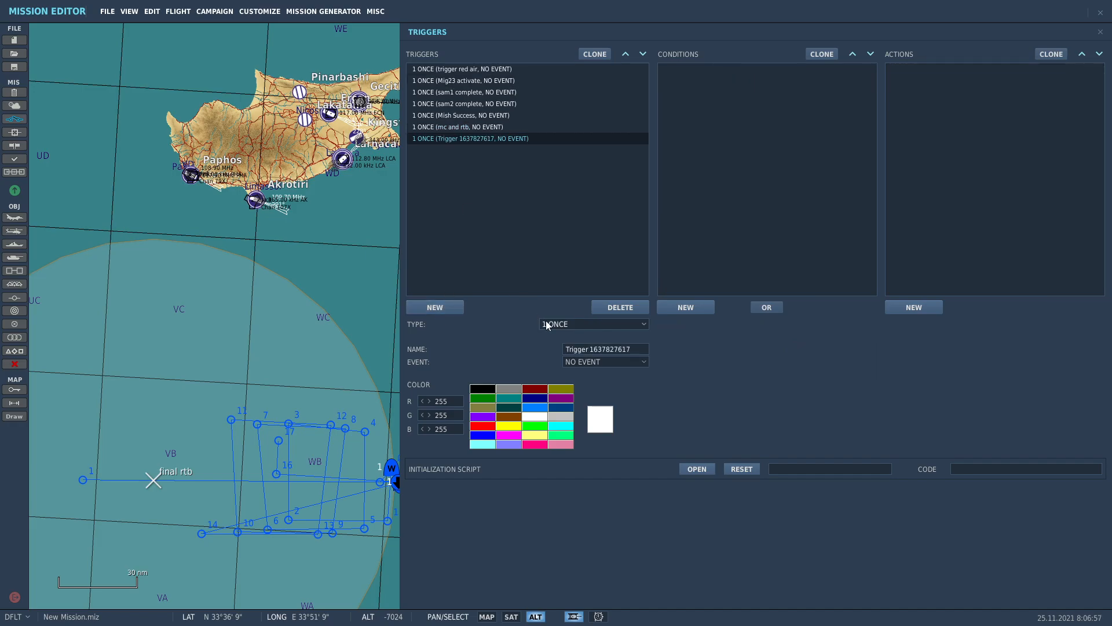
{"action": "left_click_drag", "start_coordinate": [637, 346], "coordinate": [532, 341]}
{"action": "type", "text": "end mission"}
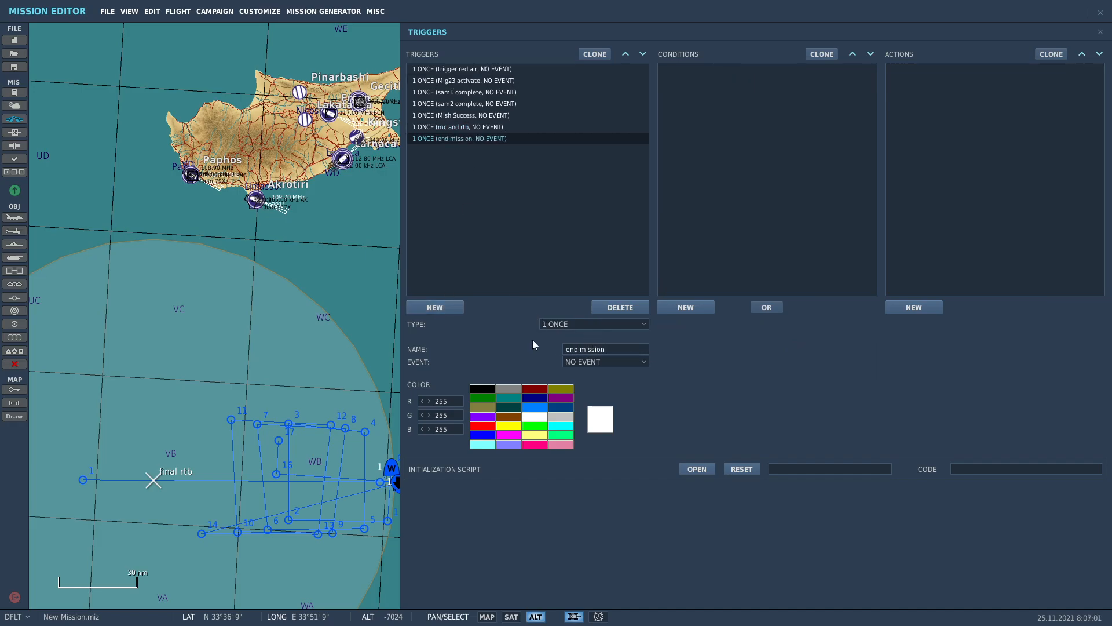
{"action": "left_click", "coordinate": [694, 306]}
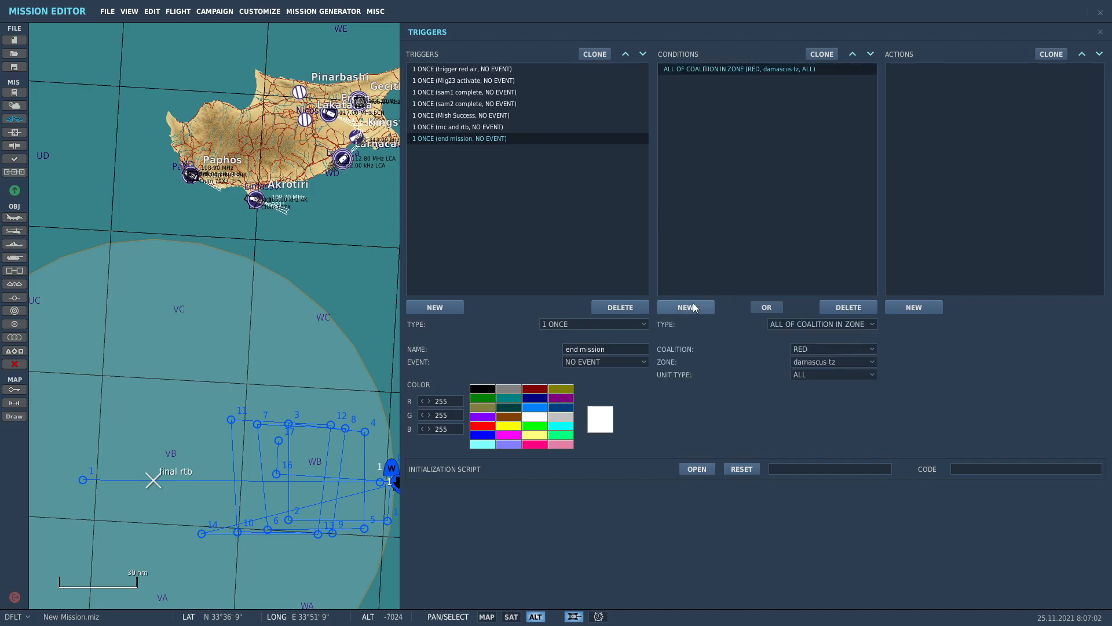
{"action": "left_click", "coordinate": [794, 324]}
{"action": "scroll", "coordinate": [811, 376], "scroll_direction": "down", "scroll_amount": 1}
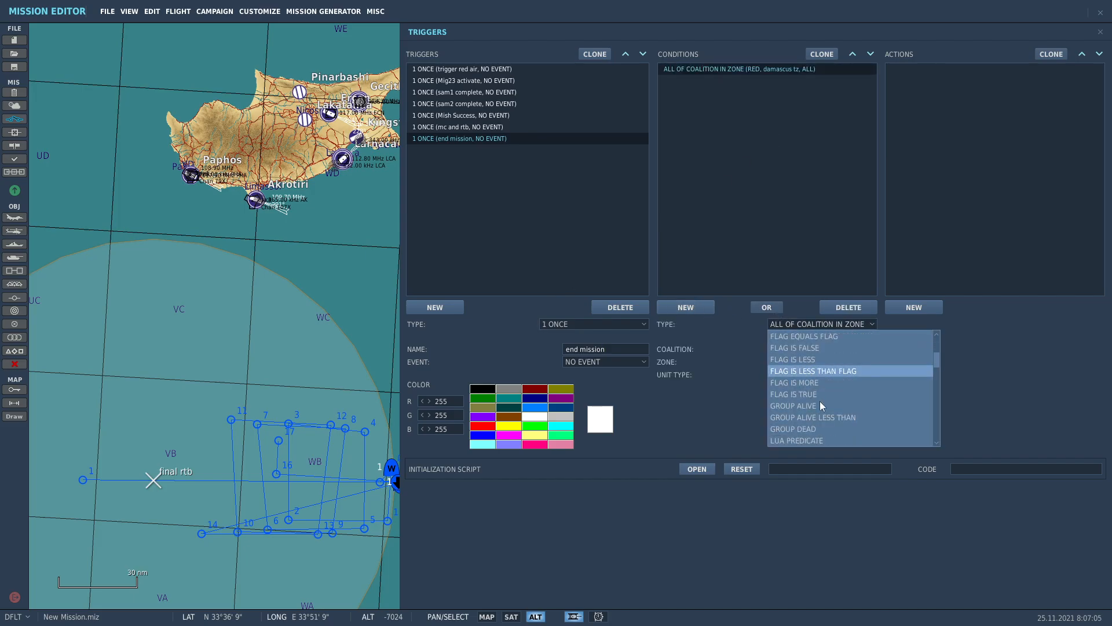
{"action": "left_click", "coordinate": [819, 395]}
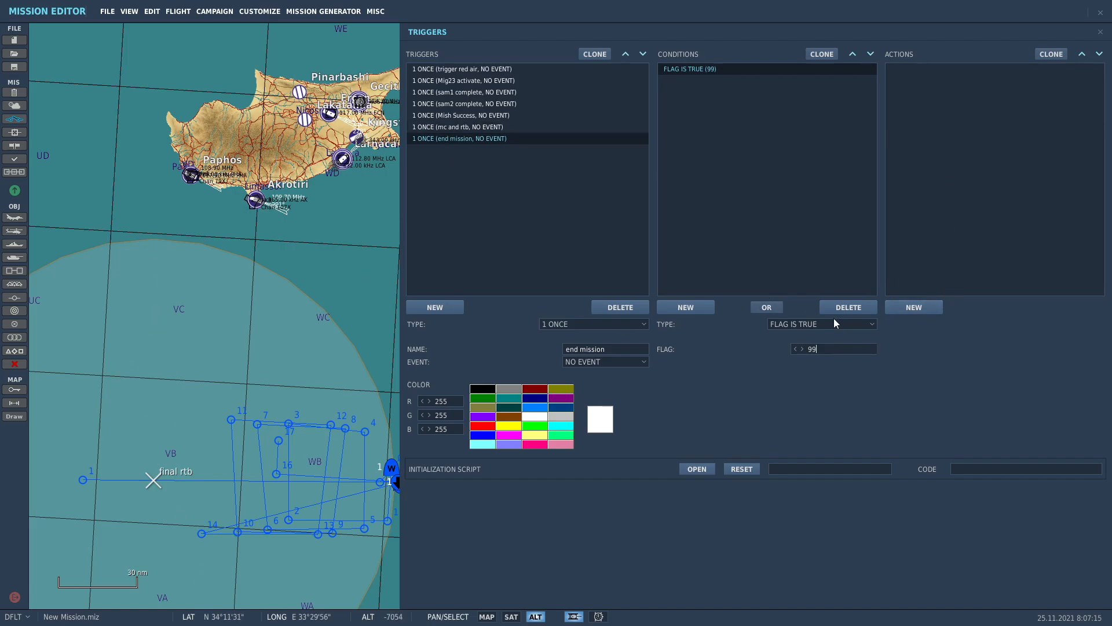
Add an END MISSION action with BLUE as the winner to the end mission trigger.
{"action": "left_click", "coordinate": [921, 307]}
{"action": "left_click", "coordinate": [1000, 324]}
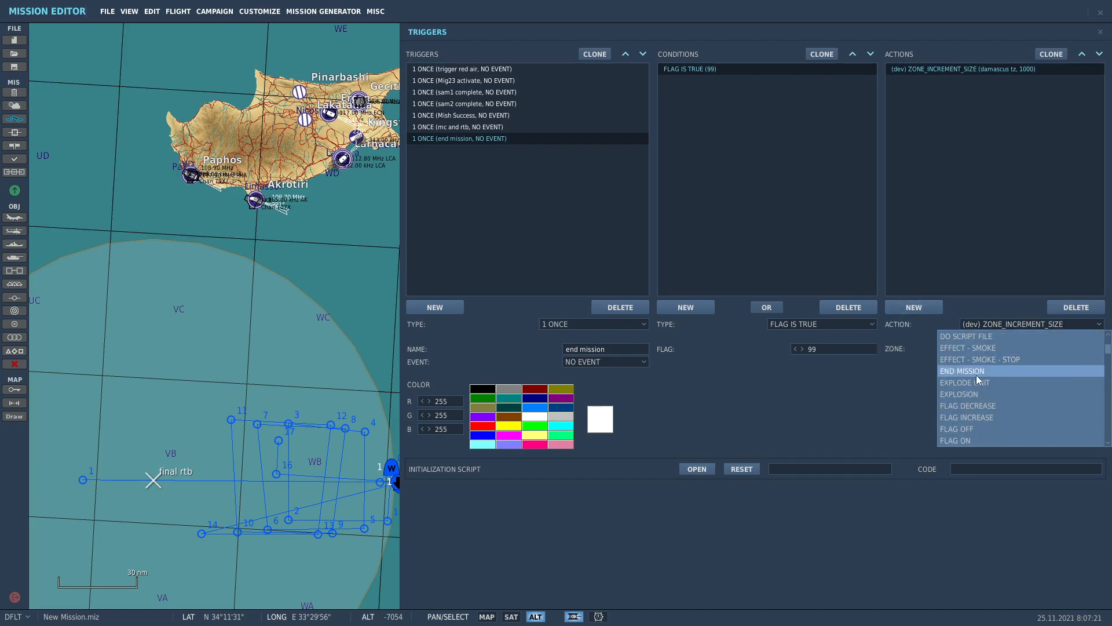
{"action": "left_click", "coordinate": [976, 374]}
{"action": "left_click", "coordinate": [997, 346]}
{"action": "left_click", "coordinate": [1006, 383]}
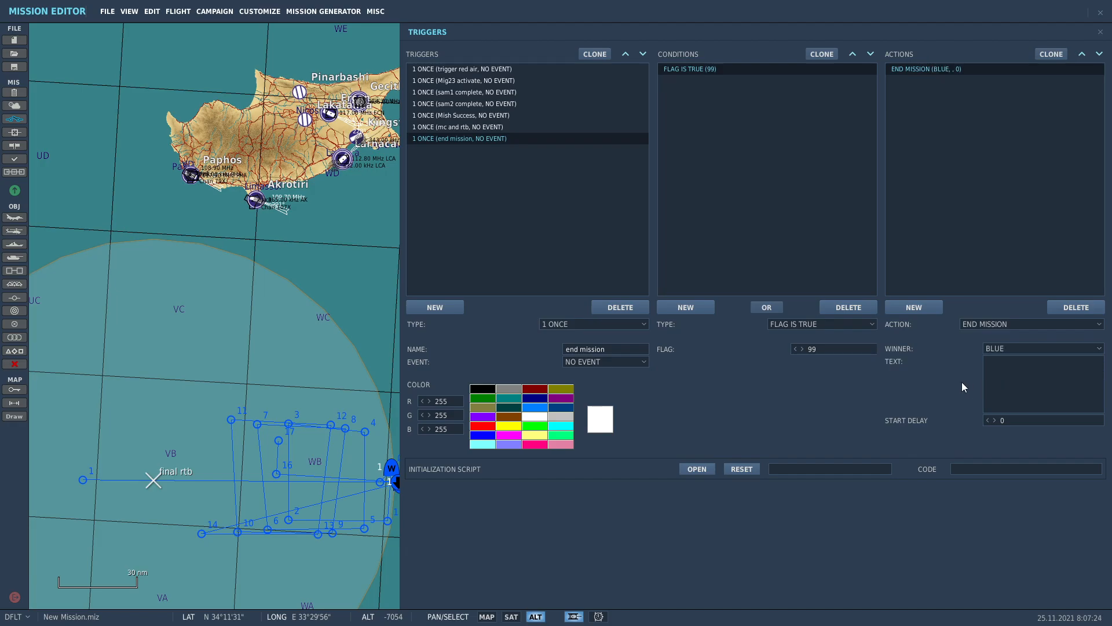
Change the action to a 12-second MESSAGE TO ALL reading "Congrats you win!! Mission success." and, below it, "Land on the boat to end game".
{"action": "left_click", "coordinate": [1003, 324]}
{"action": "scroll", "coordinate": [1010, 370], "scroll_direction": "down", "scroll_amount": 4}
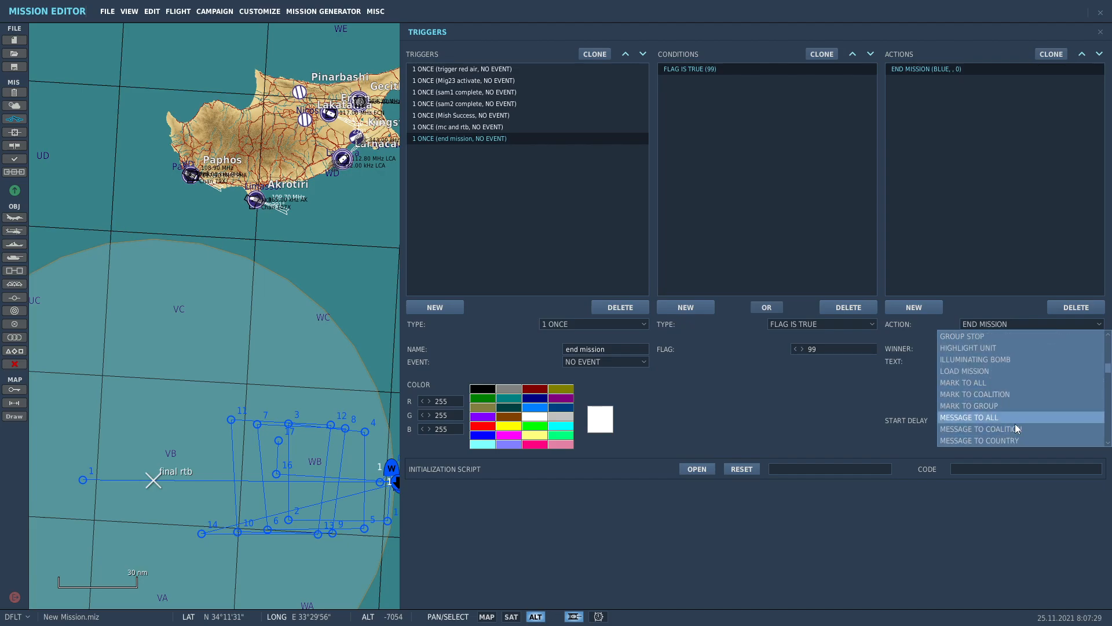
{"action": "left_click", "coordinate": [1013, 416]}
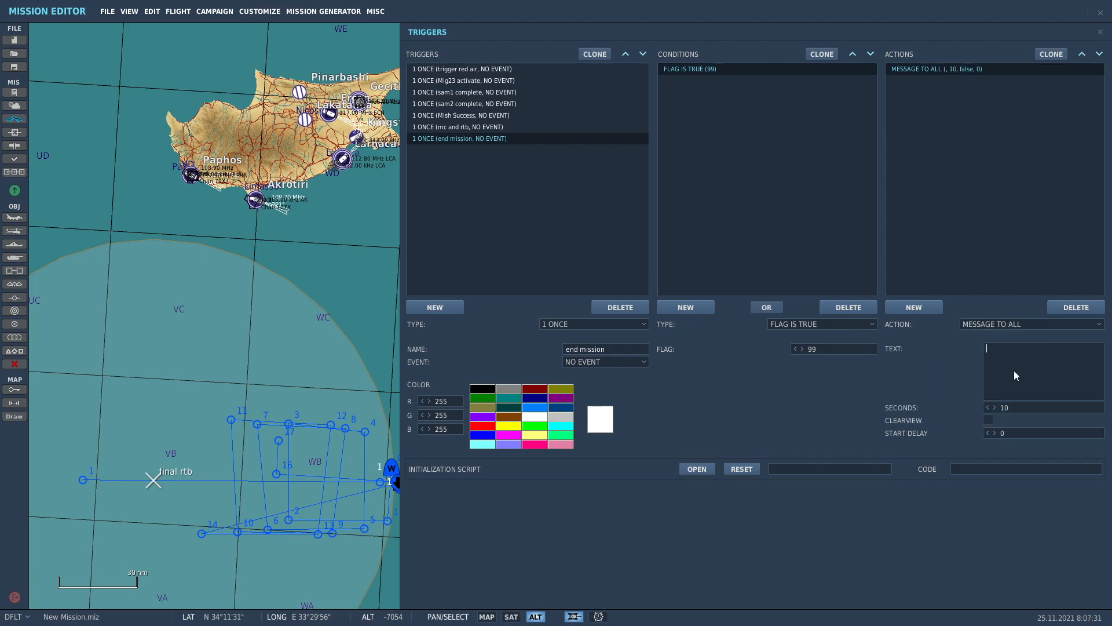
{"action": "type", "text": "Congrats you win!! Mission success."}
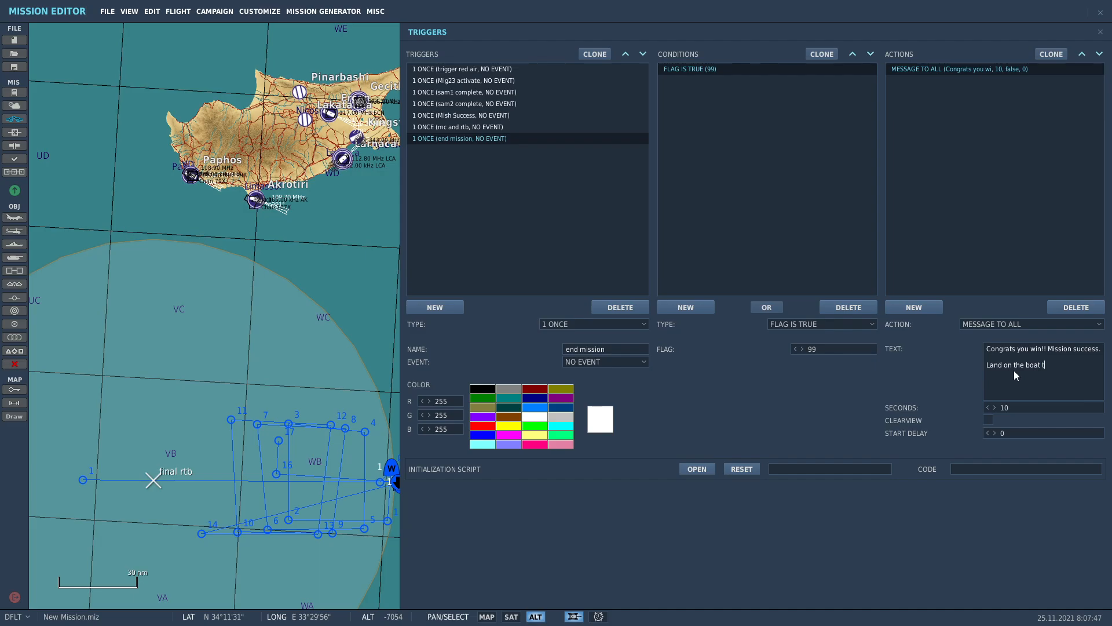
{"action": "type", "text": "end game"}
Clone the message action and turn the copy into a SOUND TO ALL action using button-42.wav from the Sound Effects folder.
{"action": "left_click", "coordinate": [1052, 54]}
{"action": "left_click", "coordinate": [996, 324]}
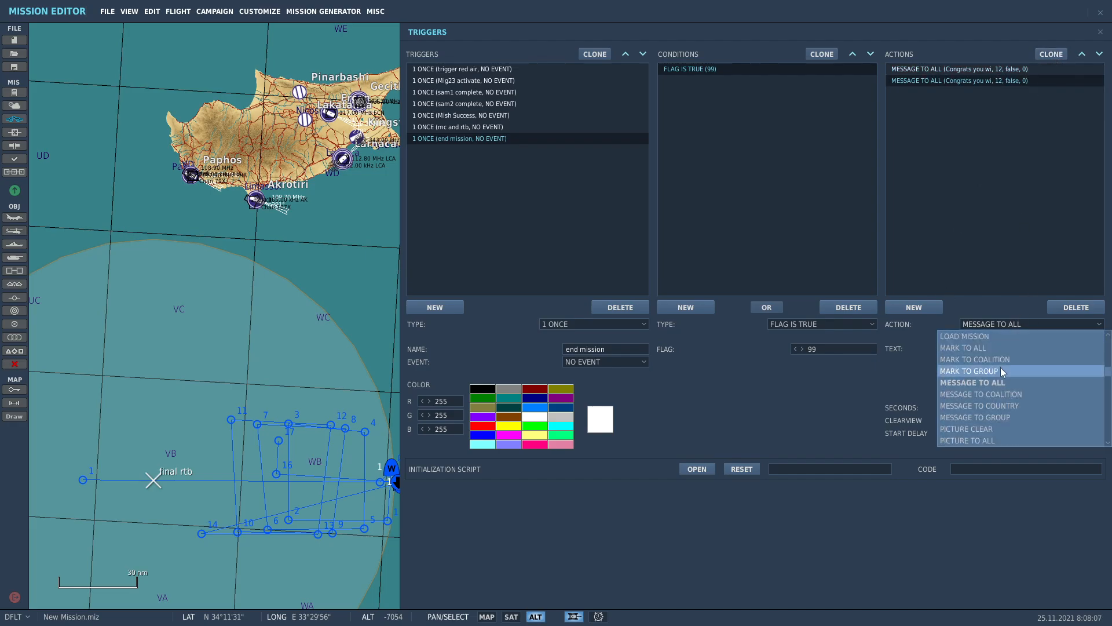
{"action": "scroll", "coordinate": [1000, 371], "scroll_direction": "down", "scroll_amount": 5}
{"action": "scroll", "coordinate": [994, 371], "scroll_direction": "down", "scroll_amount": 1}
{"action": "left_click", "coordinate": [982, 408]}
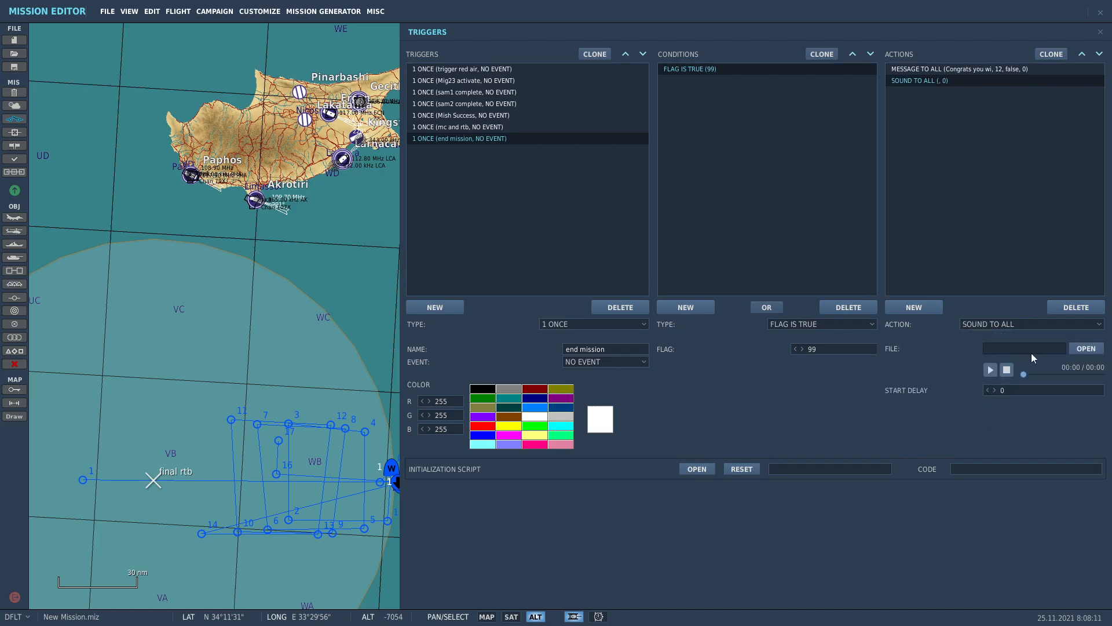
{"action": "left_click", "coordinate": [1086, 348]}
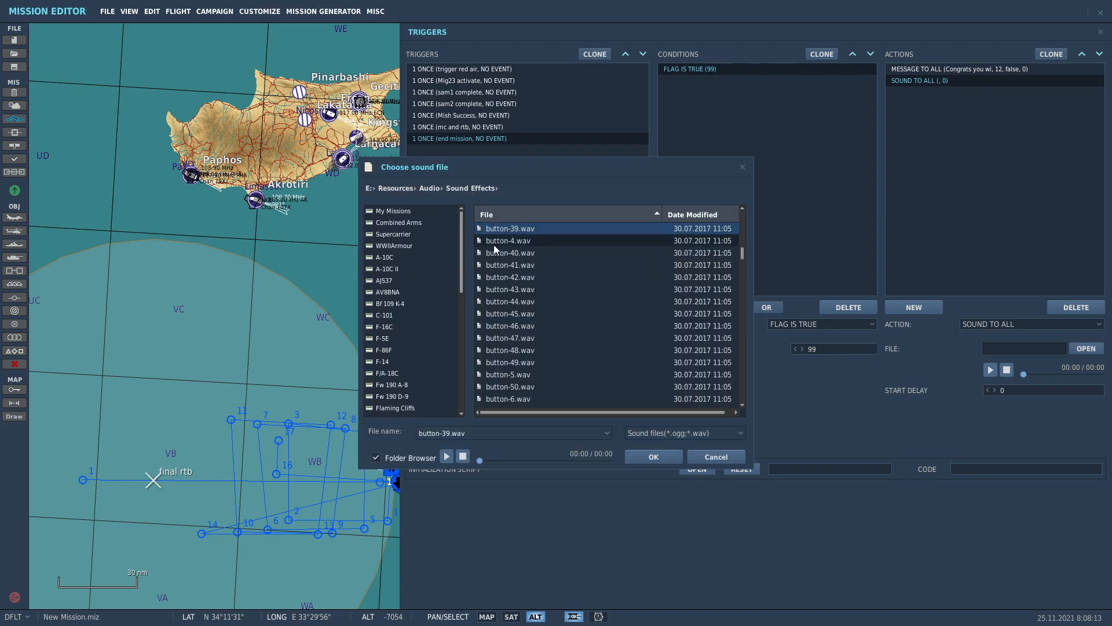
{"action": "left_click", "coordinate": [519, 278]}
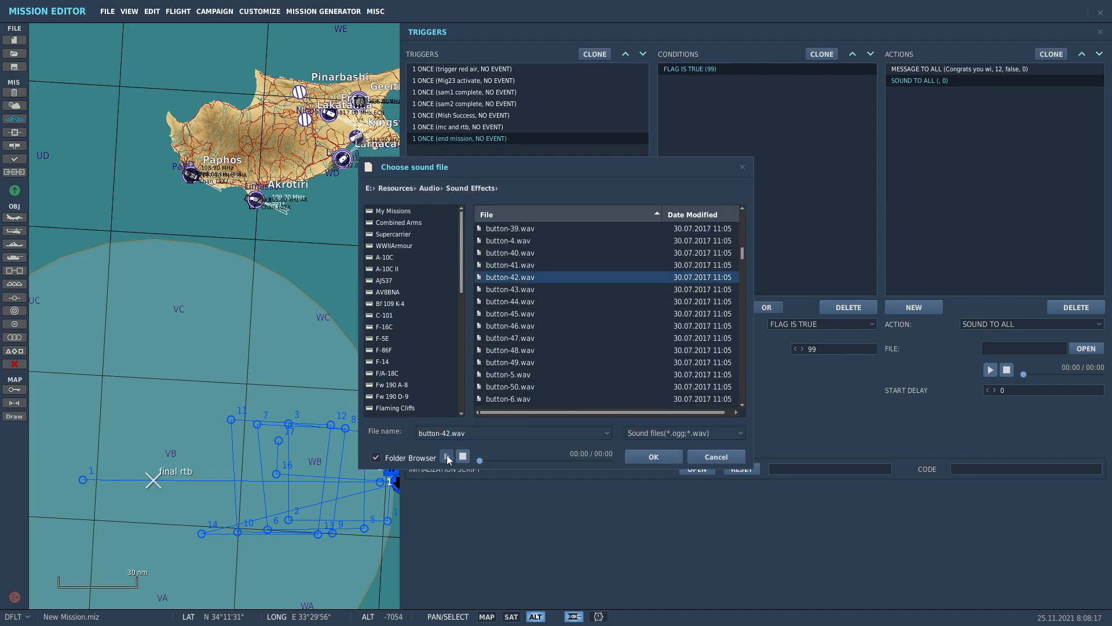
{"action": "left_click", "coordinate": [646, 459]}
Clone the button-42.wav sound action twice and set the copies' start delays to 1 and 2.
{"action": "left_click", "coordinate": [1048, 56]}
{"action": "left_click", "coordinate": [1049, 57]}
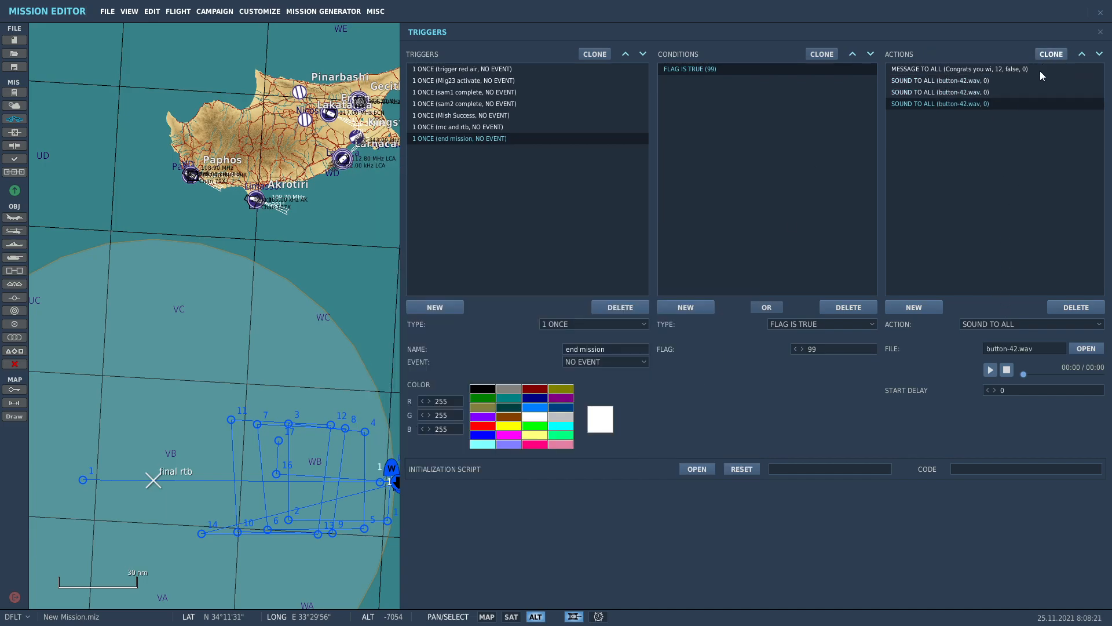
{"action": "left_click", "coordinate": [979, 93]}
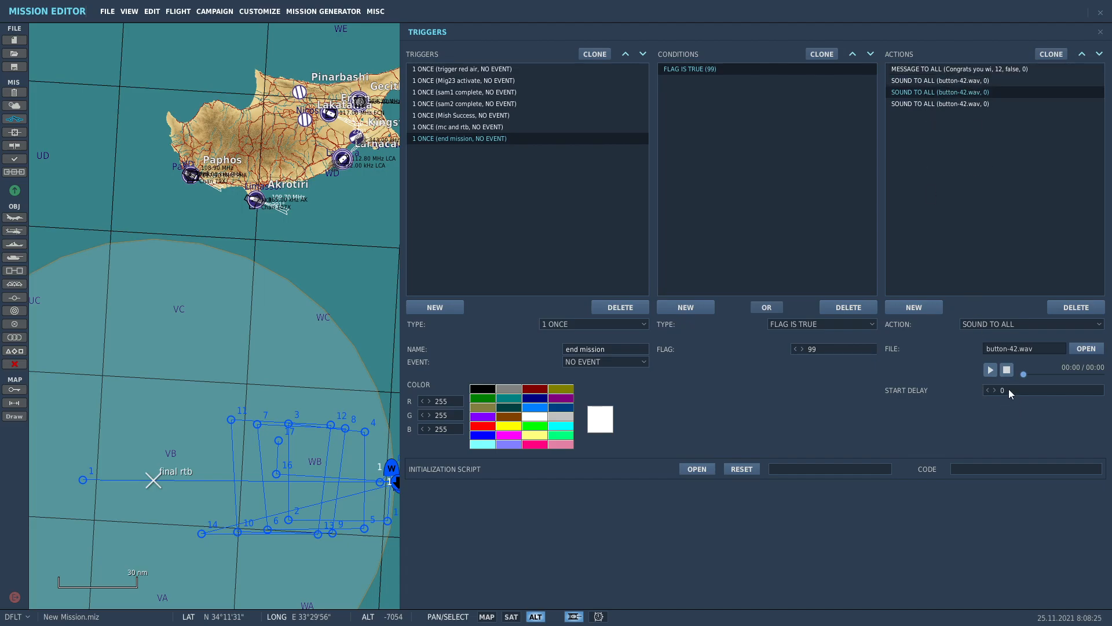
{"action": "type", "text": "1"}
{"action": "left_click", "coordinate": [961, 105]}
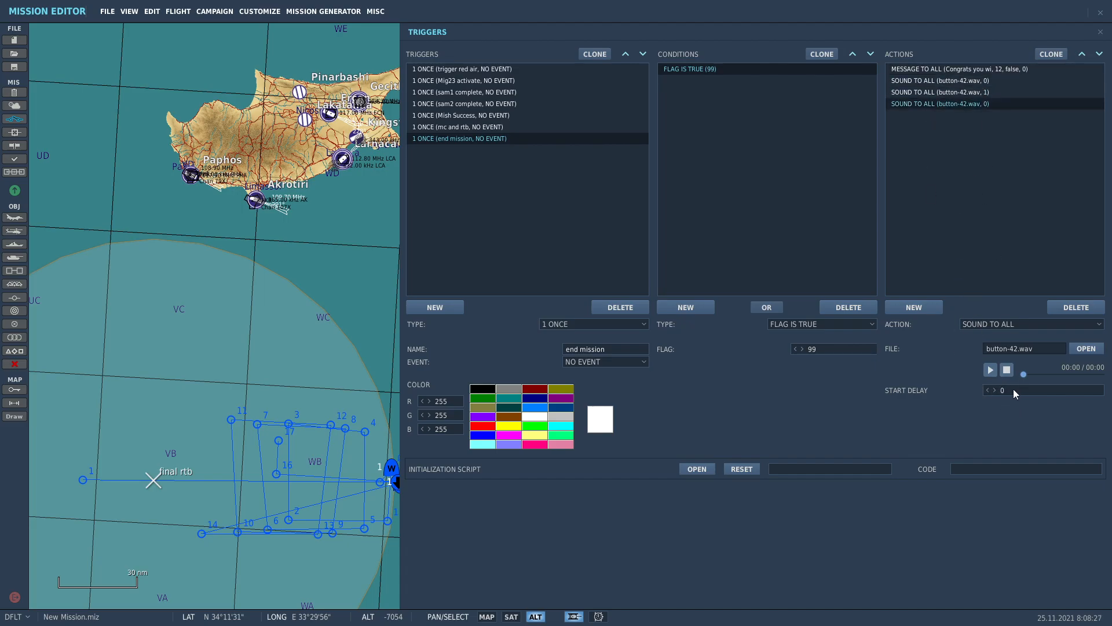
{"action": "type", "text": "2"}
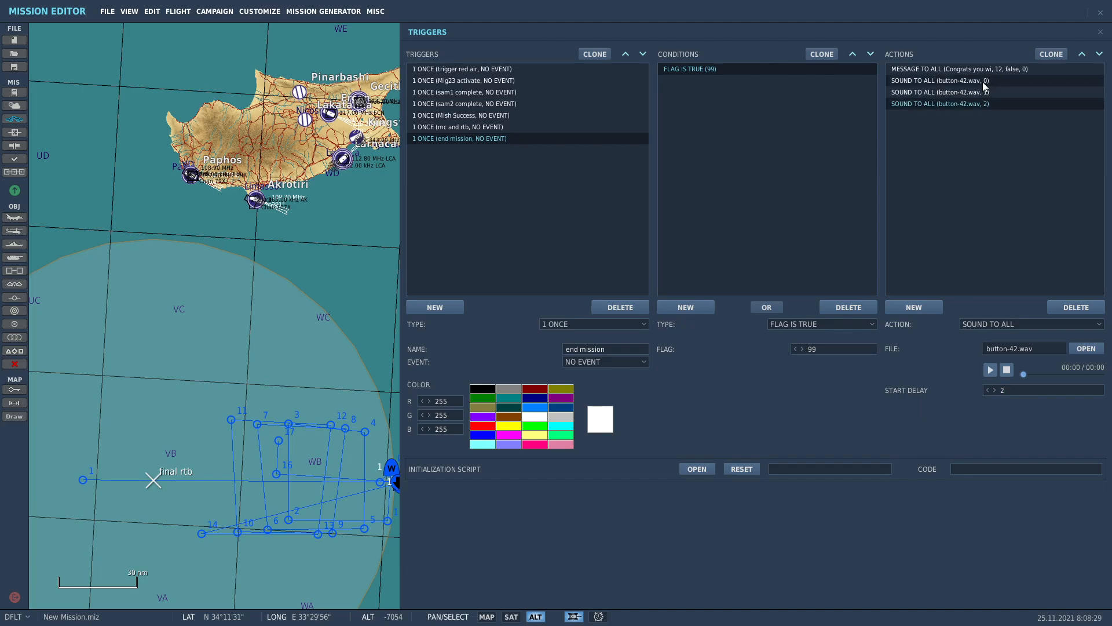
{"action": "left_click", "coordinate": [1000, 71]}
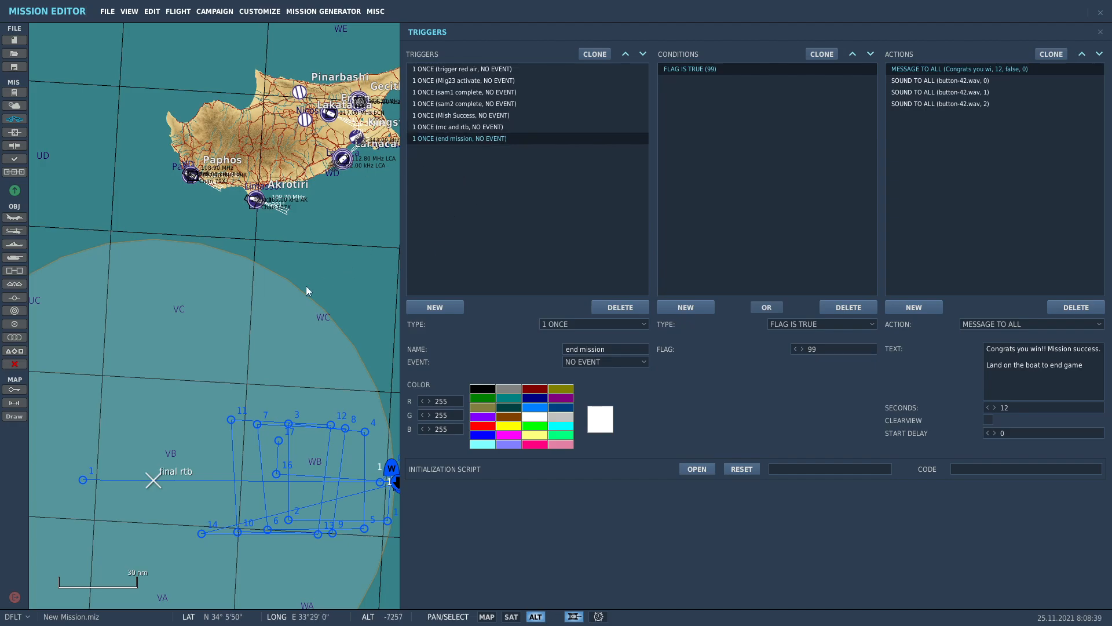
Add a 1 ONCE trigger named "win game".
{"action": "left_click", "coordinate": [444, 307]}
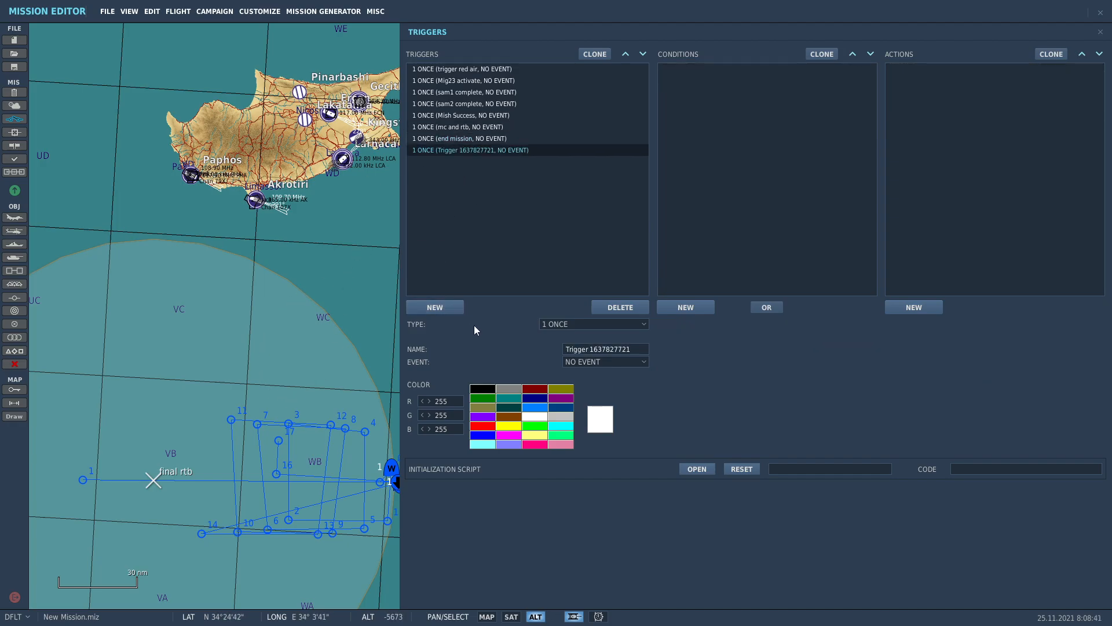
{"action": "left_click", "coordinate": [635, 349]}
{"action": "type", "text": "win game"}
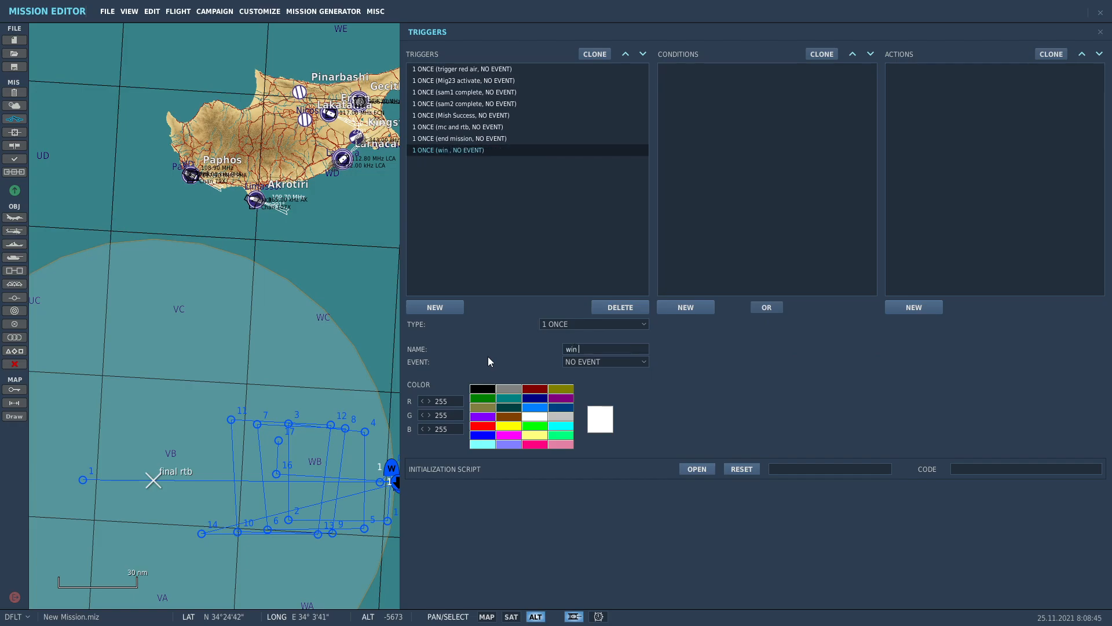
Add a FLAG IS TRUE condition for flag 99 to the win game trigger, matching the end mission trigger's condition.
{"action": "left_click", "coordinate": [688, 310]}
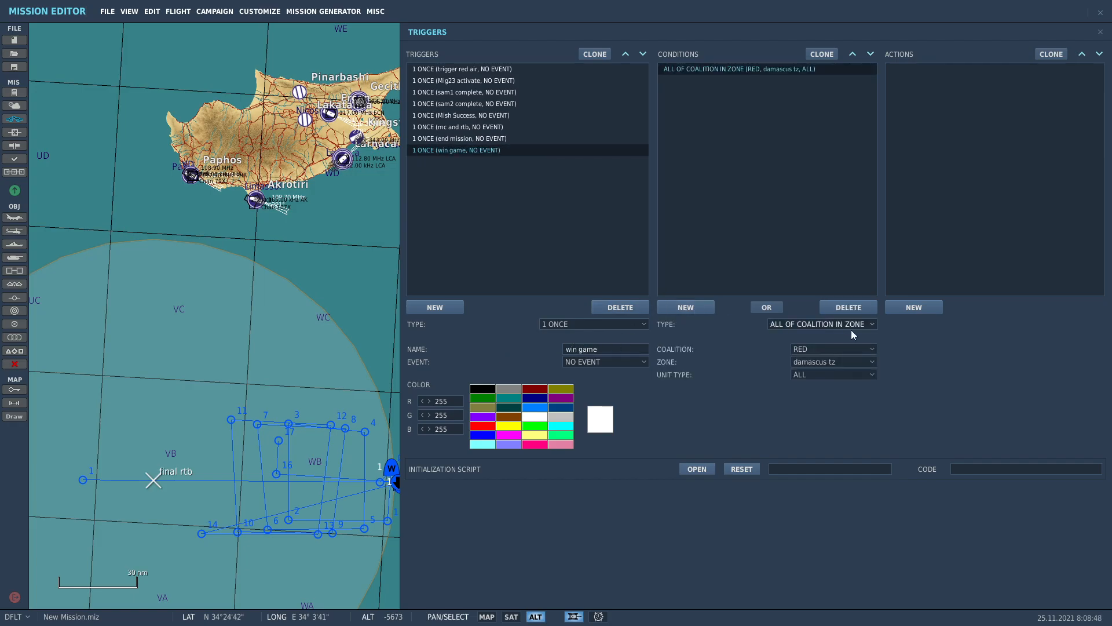
{"action": "left_click", "coordinate": [489, 140]}
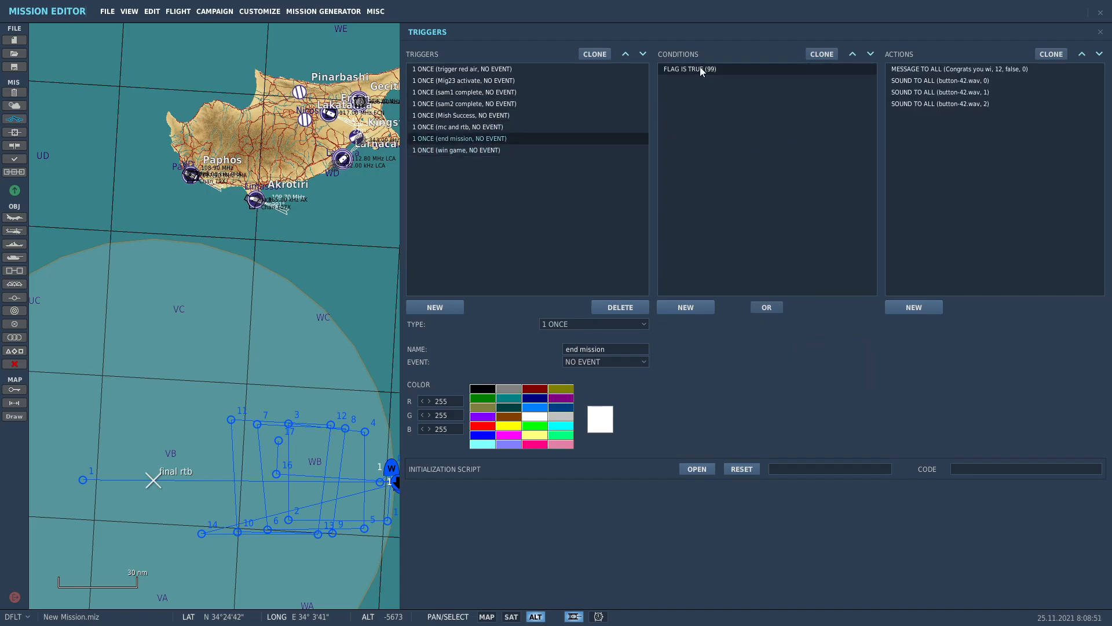
{"action": "left_click", "coordinate": [461, 152]}
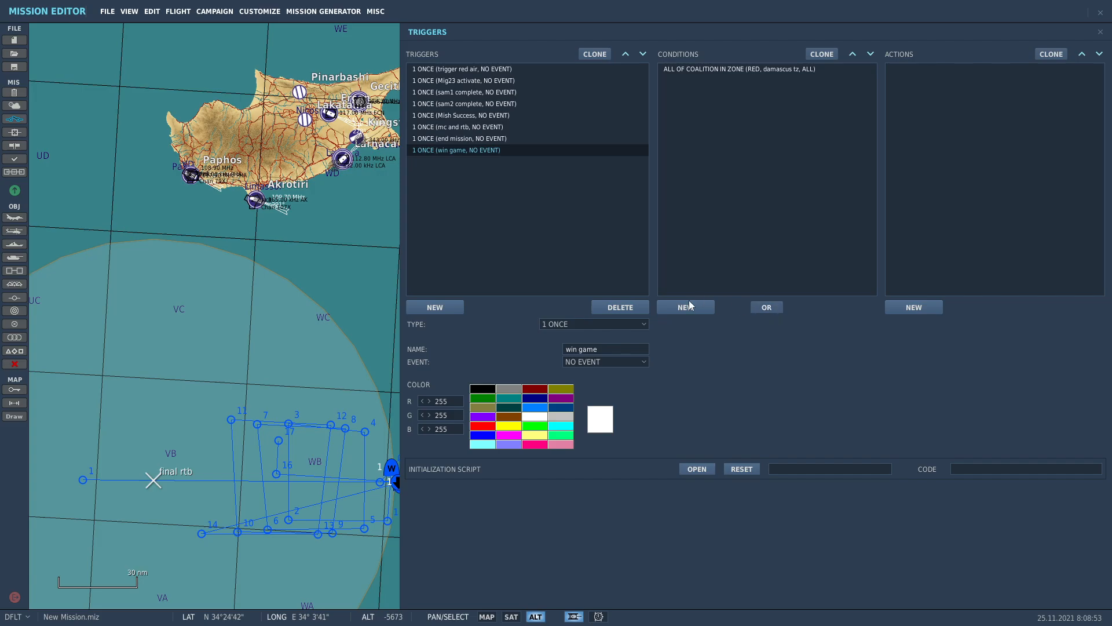
{"action": "left_click", "coordinate": [729, 70]}
{"action": "left_click", "coordinate": [818, 325]}
{"action": "scroll", "coordinate": [822, 371], "scroll_direction": "down", "scroll_amount": 3}
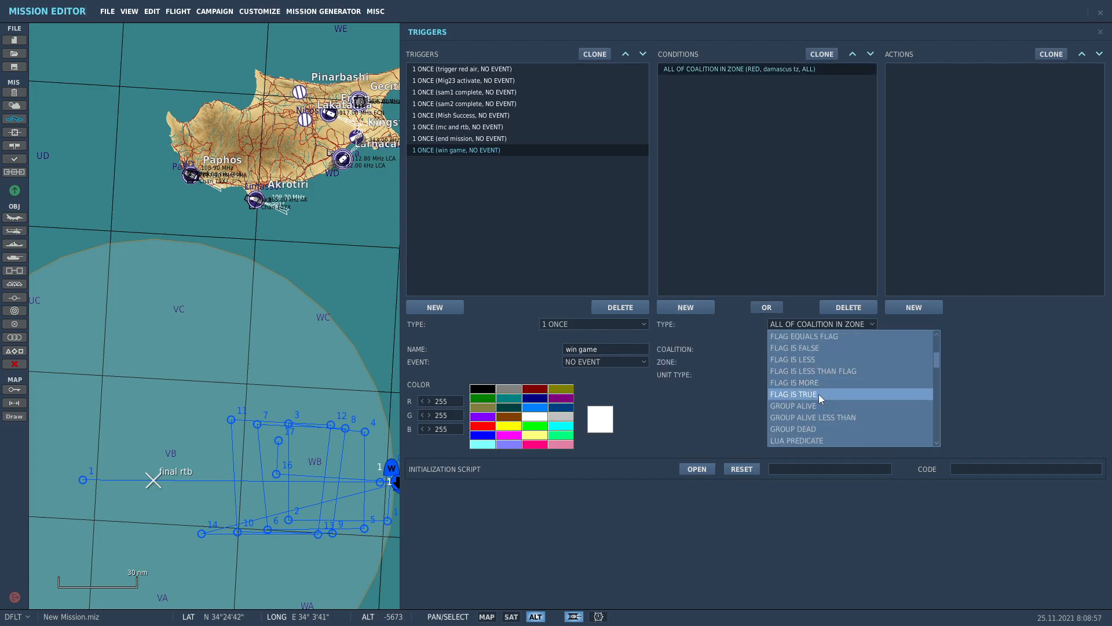
{"action": "left_click", "coordinate": [819, 393]}
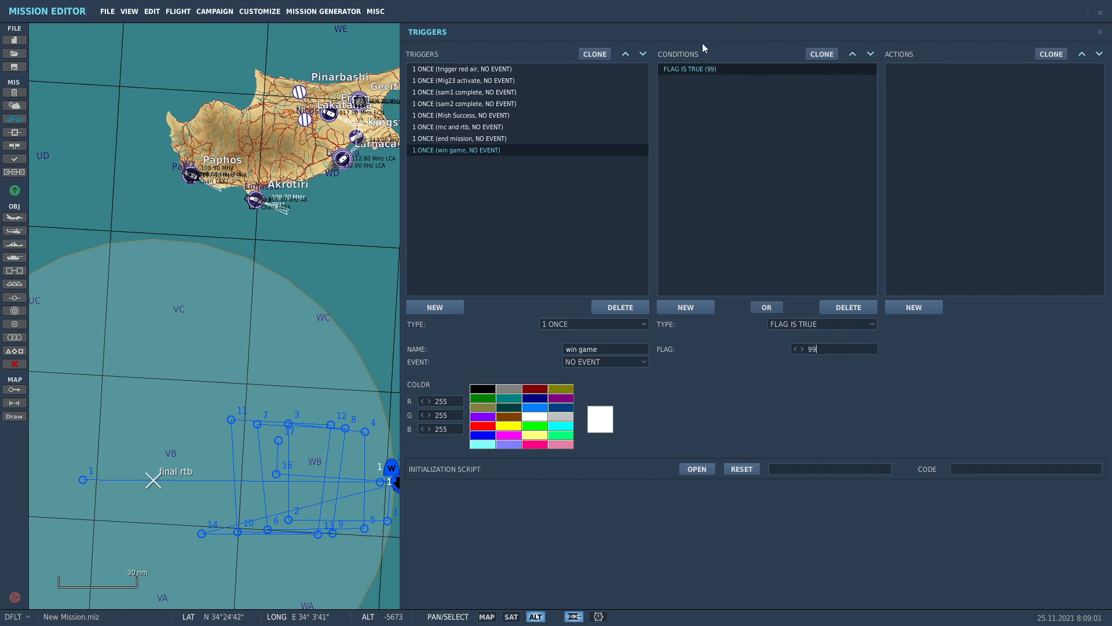
Add a second win game condition, UNIT'S SPEED LOWER THAN, for unit Cpt Hornet at 25 kts.
{"action": "left_click", "coordinate": [683, 308]}
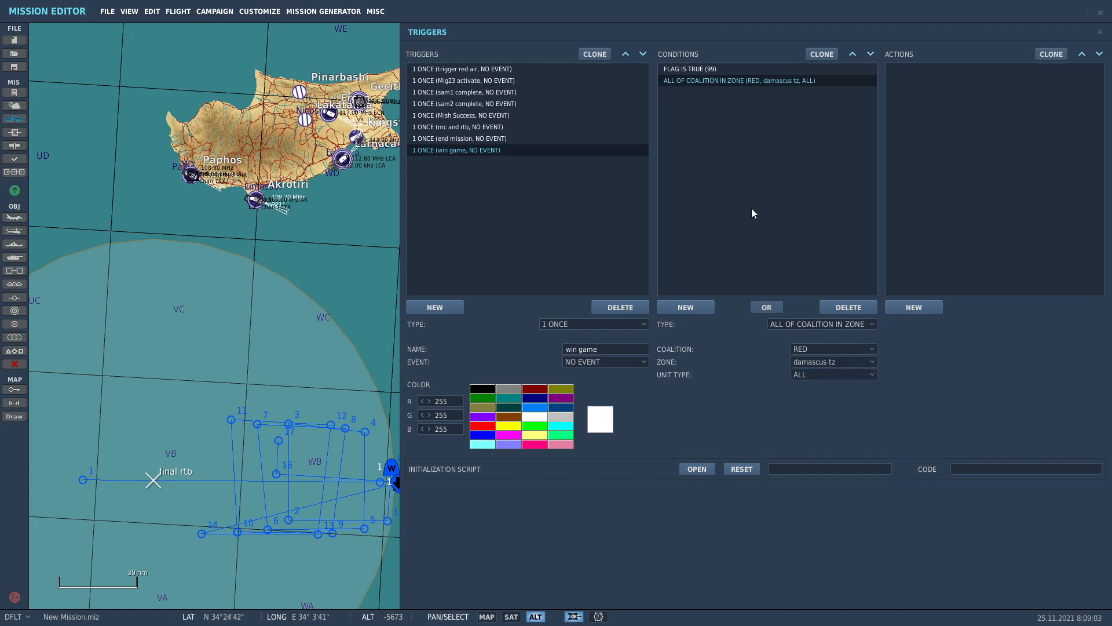
{"action": "left_click", "coordinate": [806, 325]}
{"action": "scroll", "coordinate": [805, 341], "scroll_direction": "down", "scroll_amount": 5}
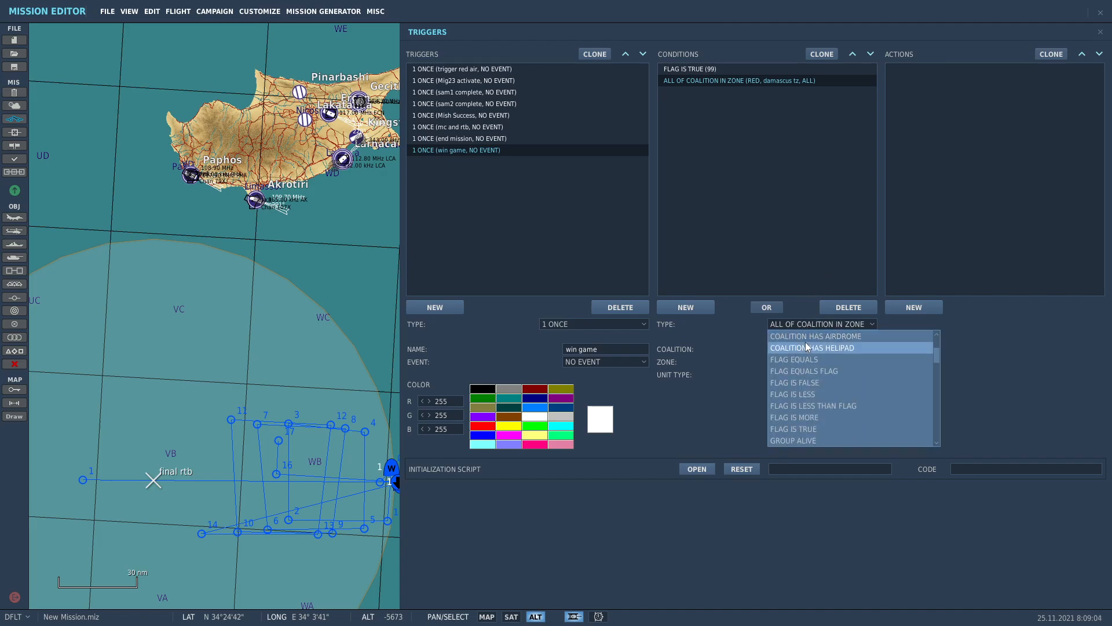
{"action": "scroll", "coordinate": [812, 360], "scroll_direction": "down", "scroll_amount": 5}
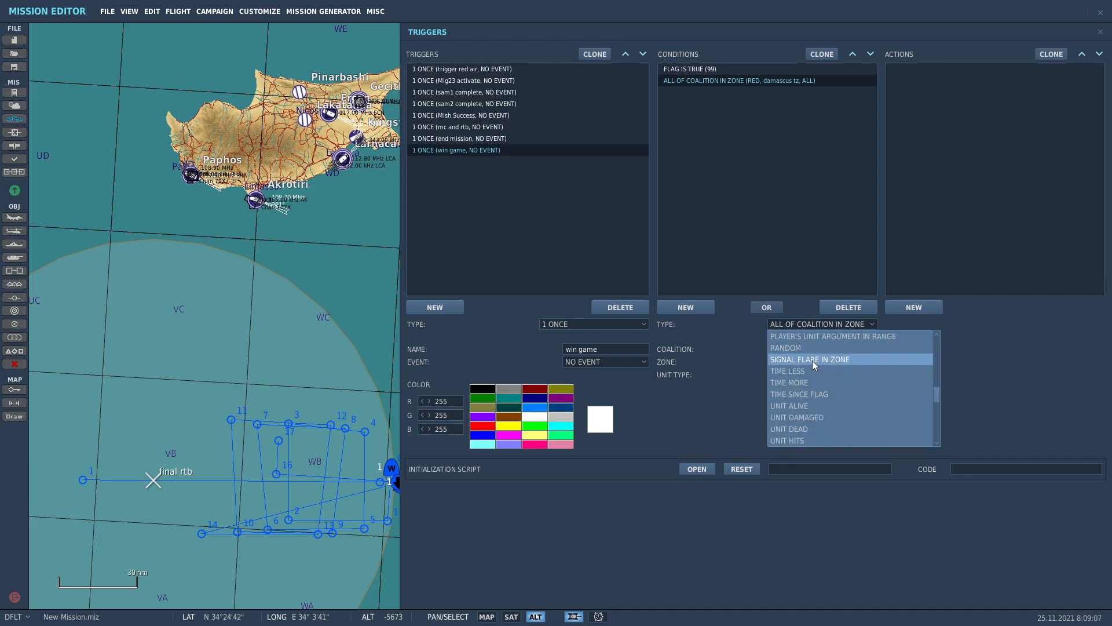
{"action": "scroll", "coordinate": [822, 361], "scroll_direction": "down", "scroll_amount": 3}
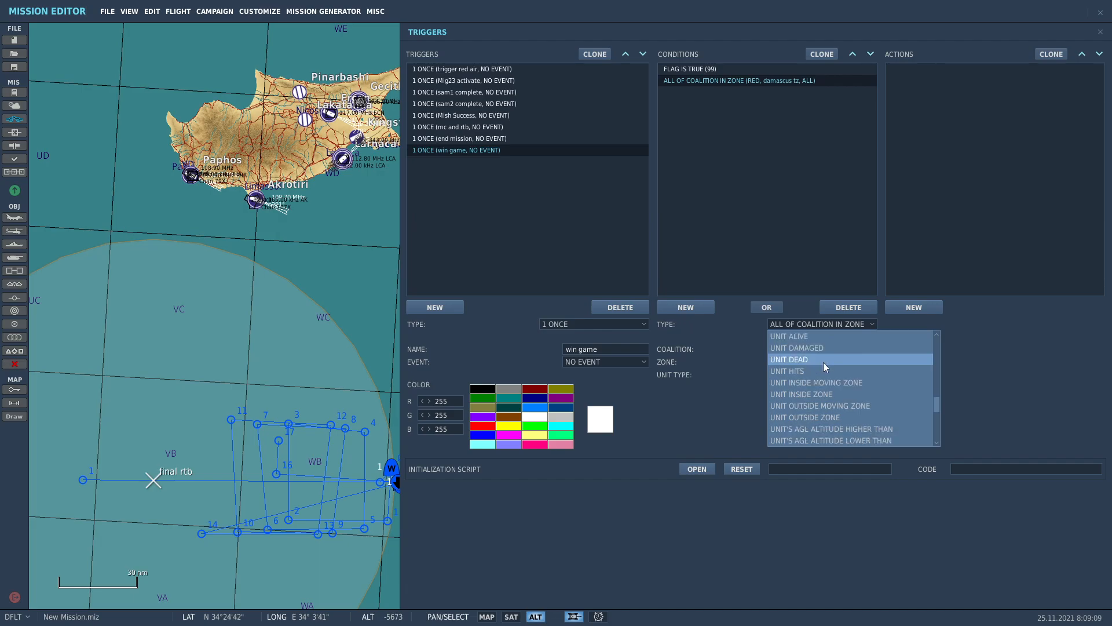
{"action": "scroll", "coordinate": [846, 390], "scroll_direction": "down", "scroll_amount": 9}
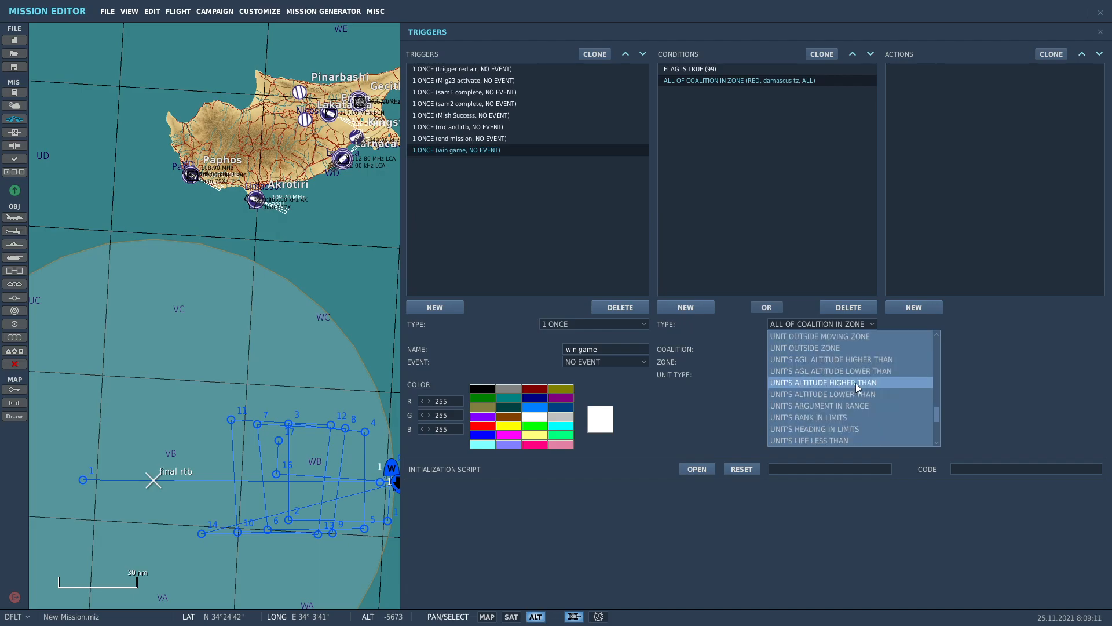
{"action": "left_click", "coordinate": [838, 439]}
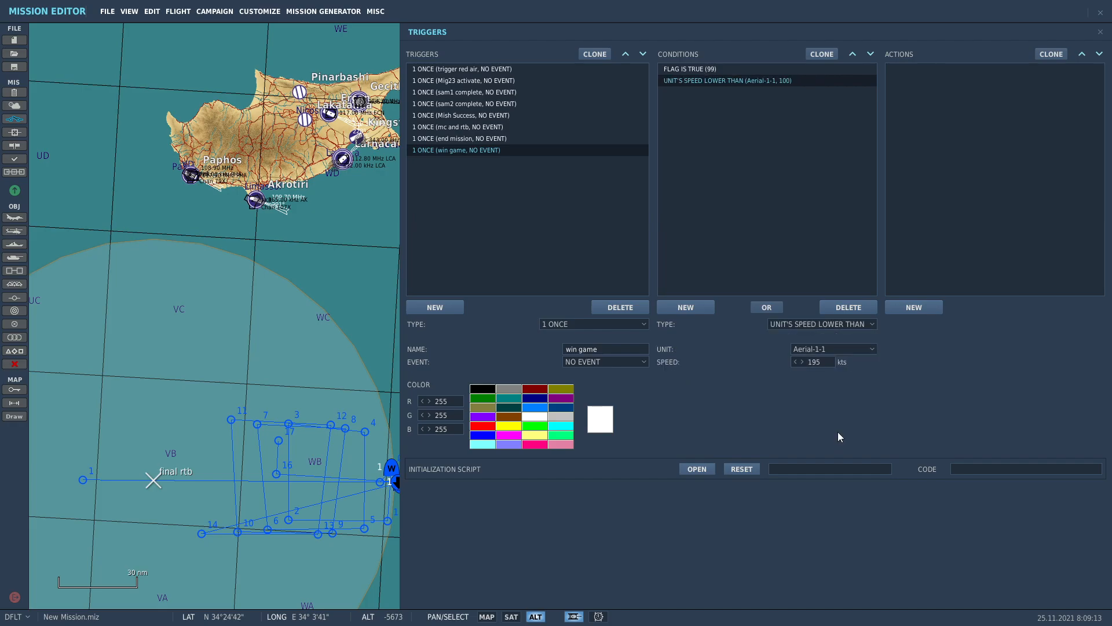
{"action": "left_click", "coordinate": [817, 349]}
{"action": "left_click", "coordinate": [823, 373]}
{"action": "type", "text": "25"}
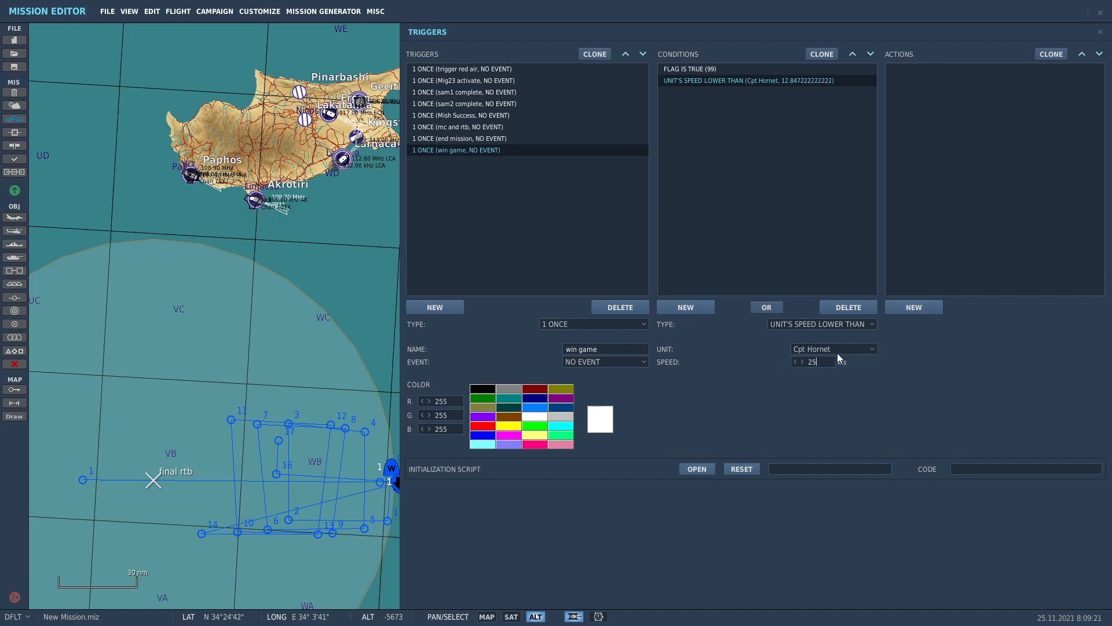
Add an END MISSION action to the win game trigger with winner BLUE, text "You win!" and a start delay of 25.
{"action": "left_click", "coordinate": [921, 312]}
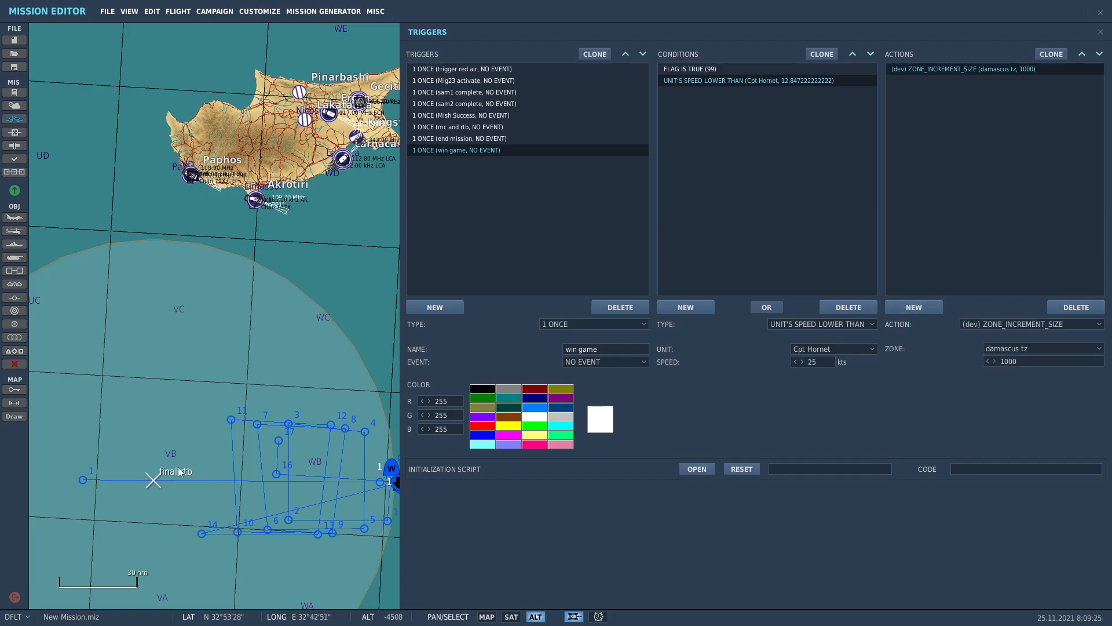
{"action": "left_click", "coordinate": [996, 326]}
{"action": "scroll", "coordinate": [1002, 336], "scroll_direction": "down", "scroll_amount": 5}
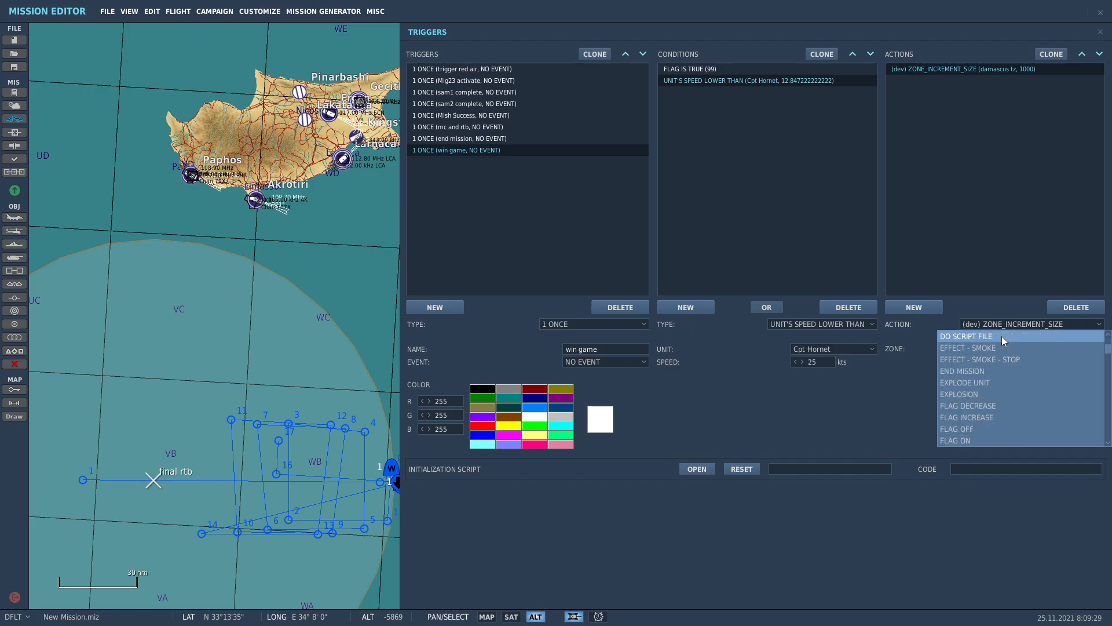
{"action": "left_click", "coordinate": [988, 375]}
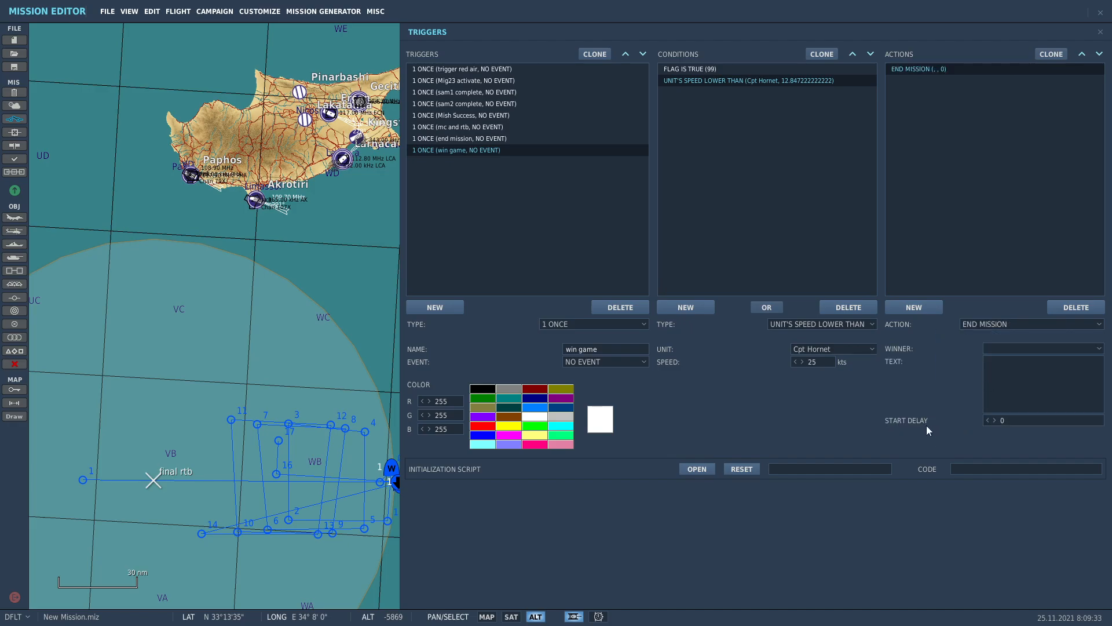
{"action": "left_click", "coordinate": [1039, 420]}
{"action": "type", "text": "25"}
{"action": "left_click", "coordinate": [1021, 350]}
{"action": "left_click", "coordinate": [1011, 385]}
{"action": "type", "text": "You win!"}
Delete the "you win" wording from the MESSAGE TO ALL text of the end mission trigger.
{"action": "left_click", "coordinate": [489, 139]}
{"action": "left_click", "coordinate": [487, 150]}
{"action": "left_click", "coordinate": [455, 139]}
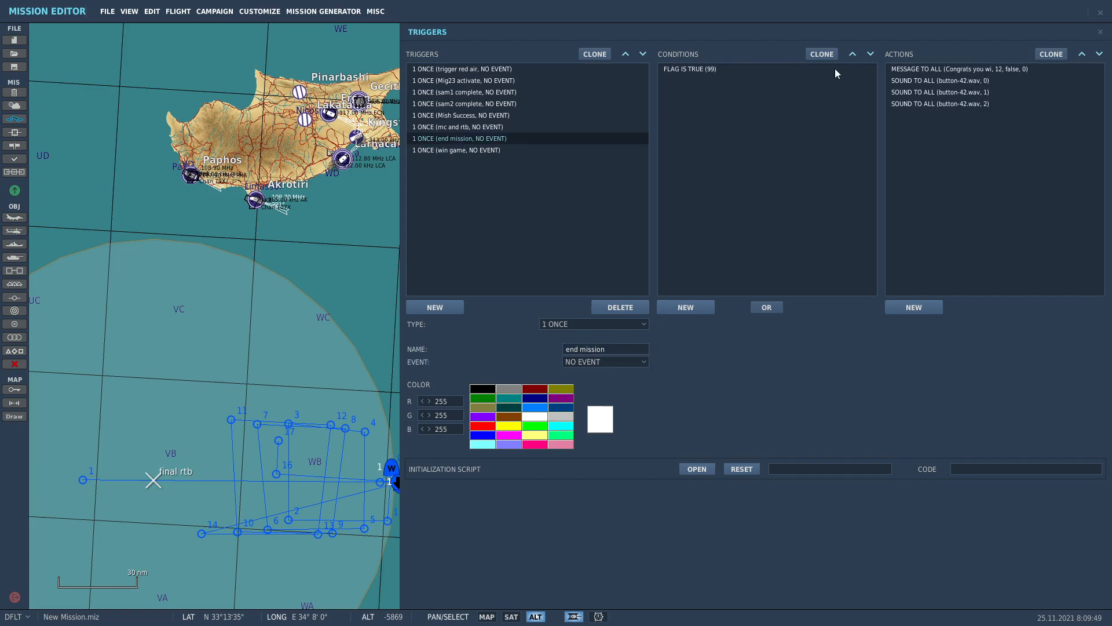
{"action": "left_click", "coordinate": [961, 70]}
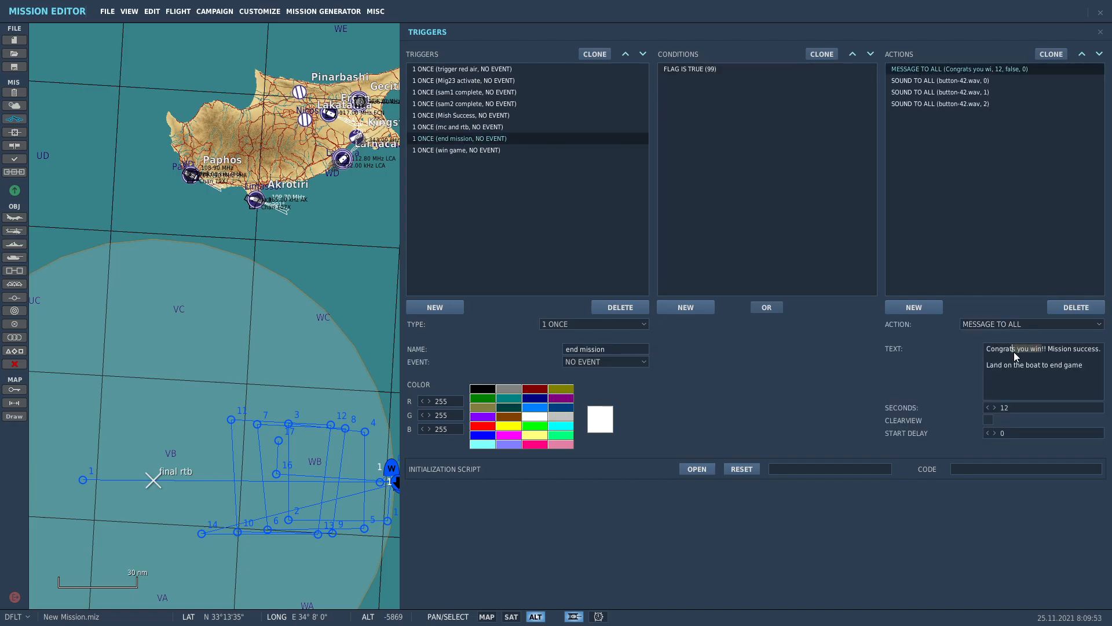
{"action": "key", "text": "BackSpace"}
Review the win game trigger's flag and speed conditions, and close the trigger settings to view the whole mission map.
{"action": "left_click", "coordinate": [446, 153]}
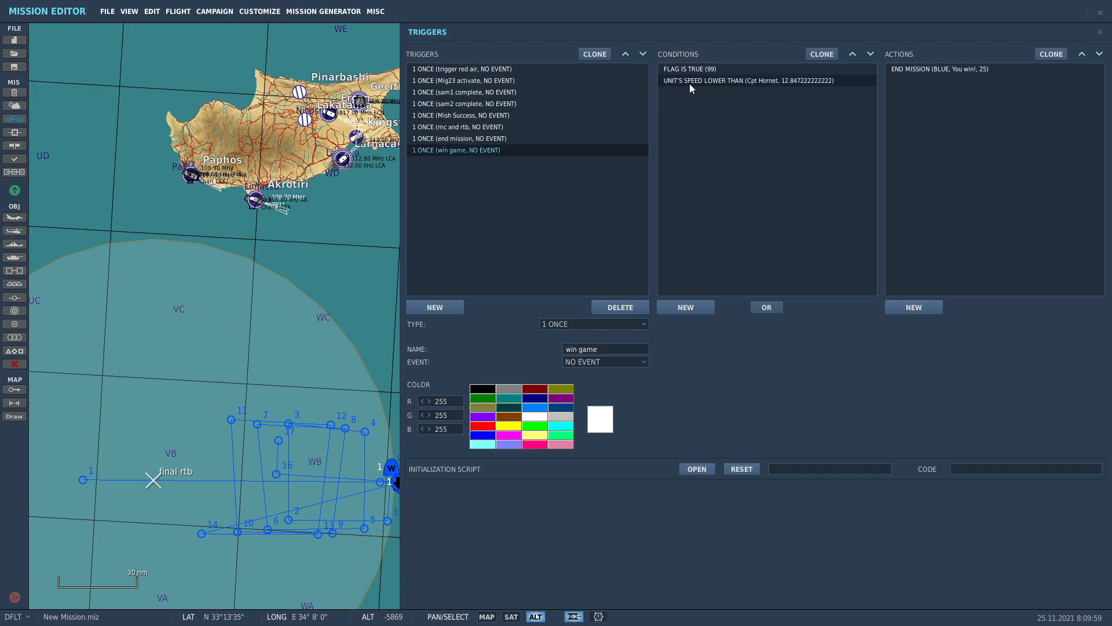
{"action": "left_click", "coordinate": [699, 70]}
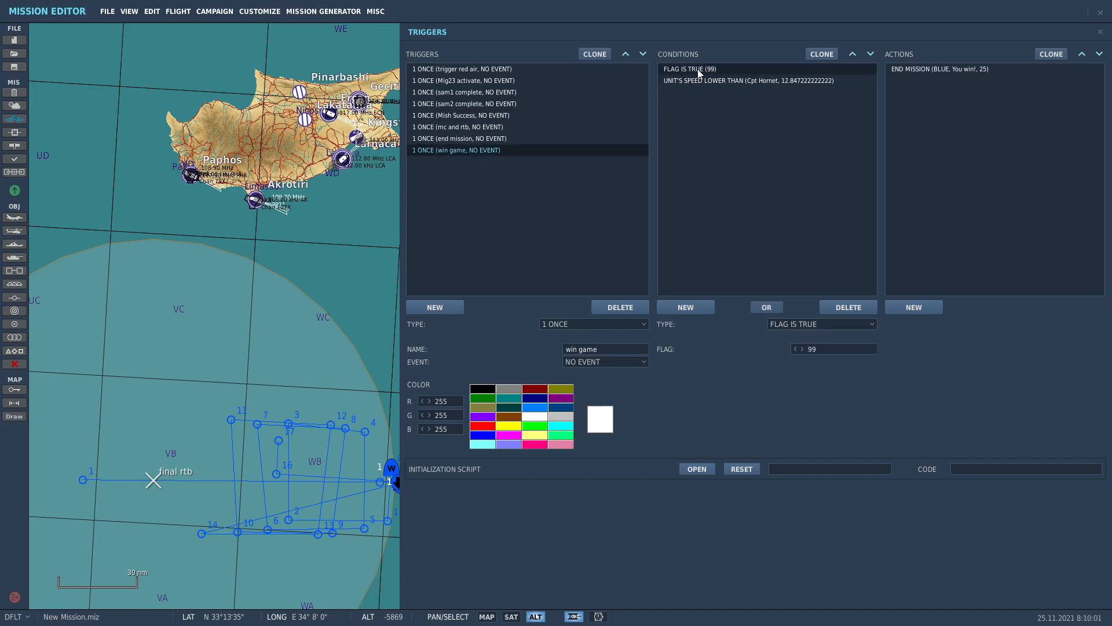
{"action": "left_click_drag", "start_coordinate": [361, 308], "coordinate": [265, 309]}
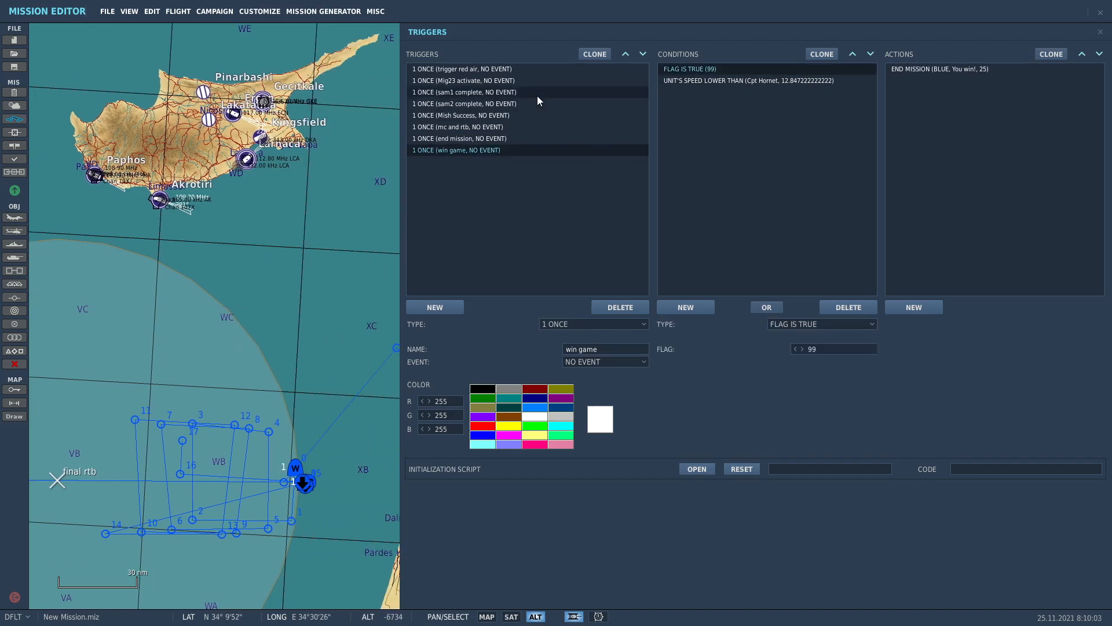
{"action": "left_click", "coordinate": [708, 79]}
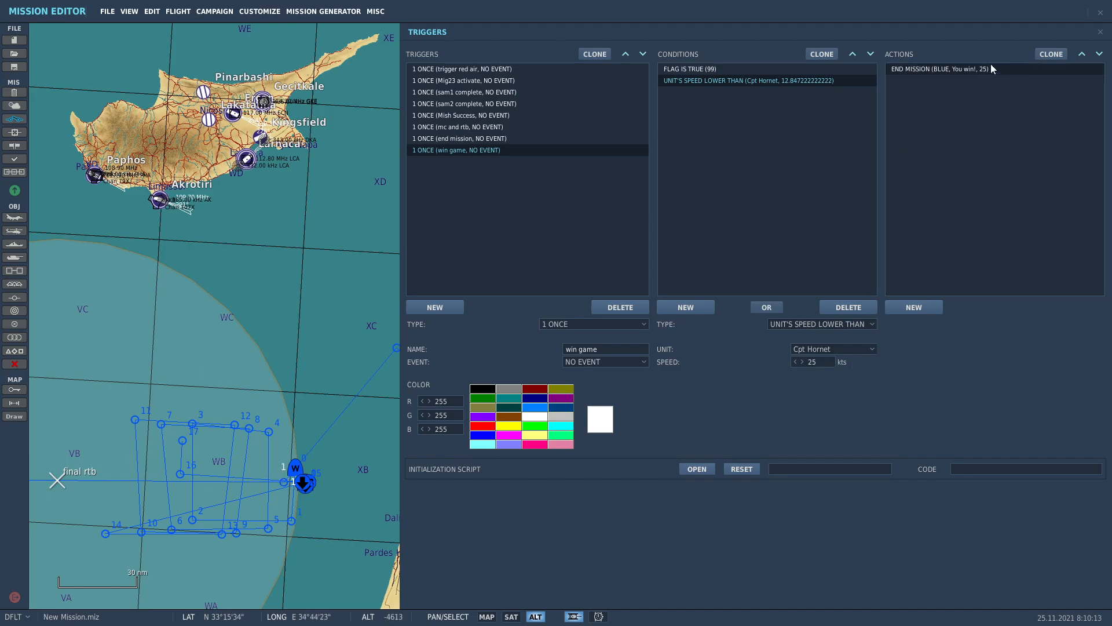
{"action": "left_click", "coordinate": [1102, 32]}
{"action": "right_click_drag", "start_coordinate": [511, 412], "coordinate": [642, 412]}
{"action": "scroll", "coordinate": [639, 468], "scroll_direction": "up", "scroll_amount": 1}
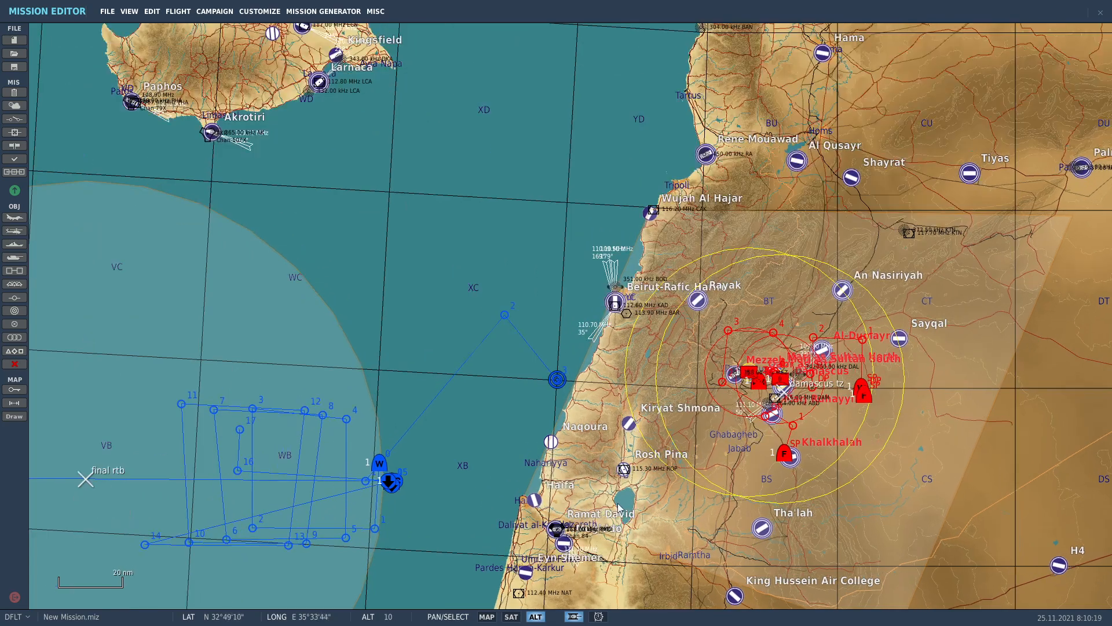
Open the mission briefing and name the sortie "SAM takedown Damascus".
{"action": "left_click", "coordinate": [12, 93]}
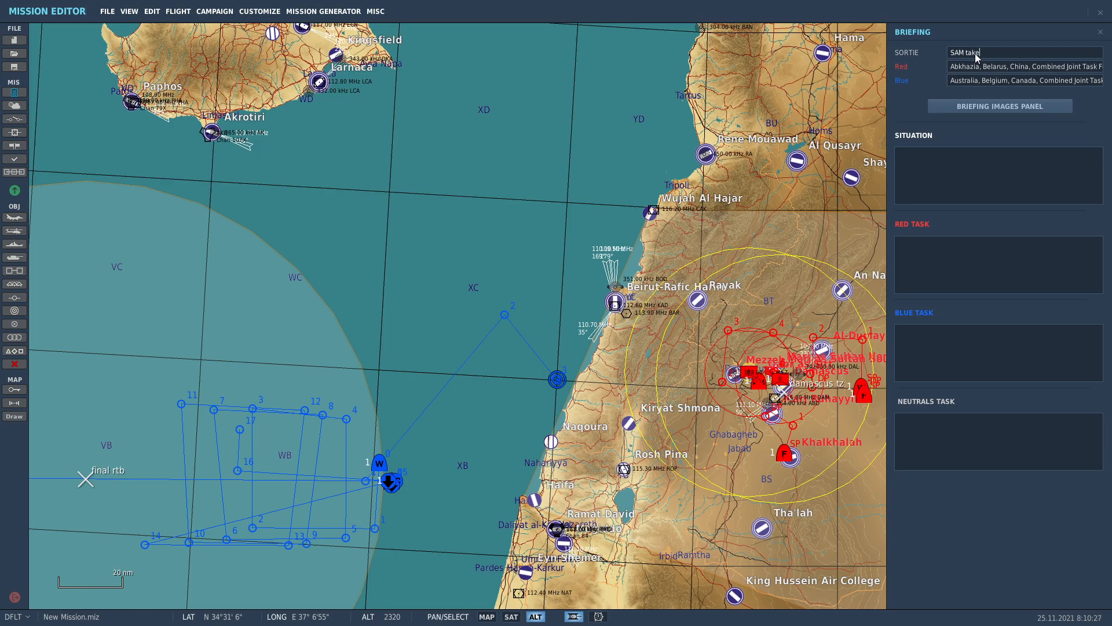
{"action": "type", "text": "Damna"}
{"action": "key", "text": "BackSpace"}
{"action": "type", "text": "scus"}
Write the situation text "There are two times SA6 sam sites, Protecting Damascus,, as well as some AAA.".
{"action": "type", "text": "SA6"}
{"action": "type", "text": " sam sites,"}
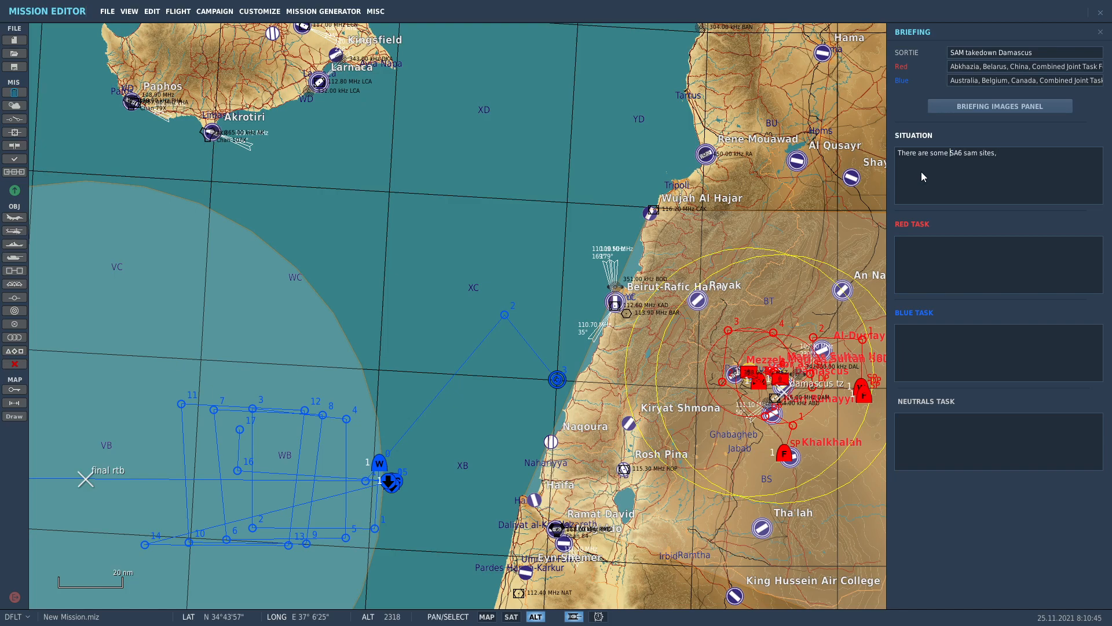
{"action": "type", "text": "two times SA6 sam sites, Protecting Damascus,, as well as some AAA."}
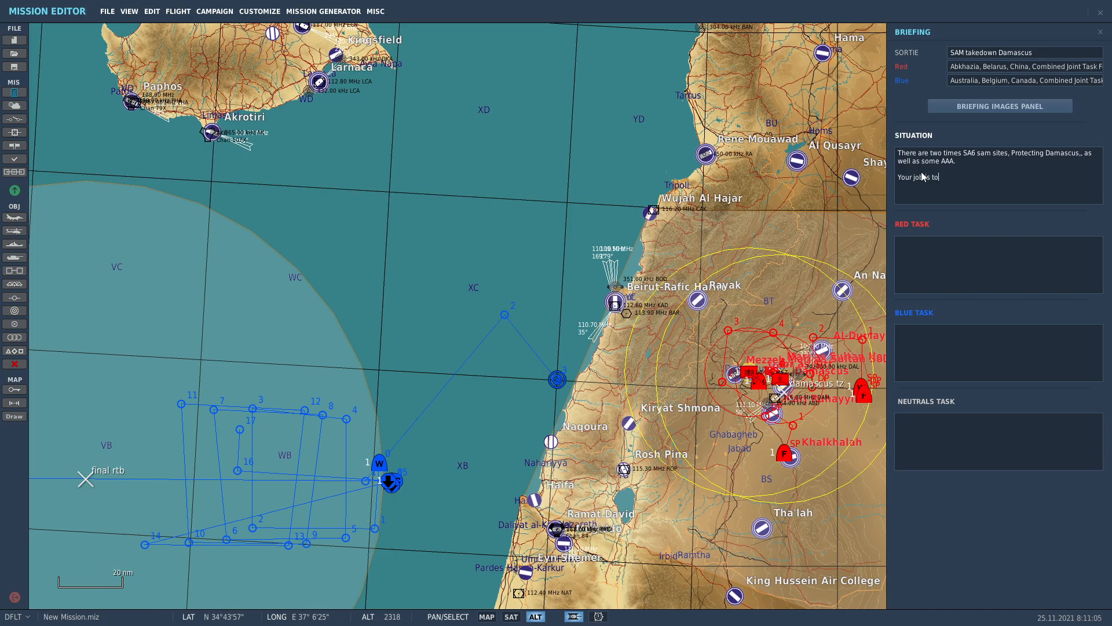
Add a second situation paragraph reading "Your job is to take these out before the ground offensive can begin.".
{"action": "type", "text": "e these out before the ground offensive can"}
{"action": "type", "text": "begin."}
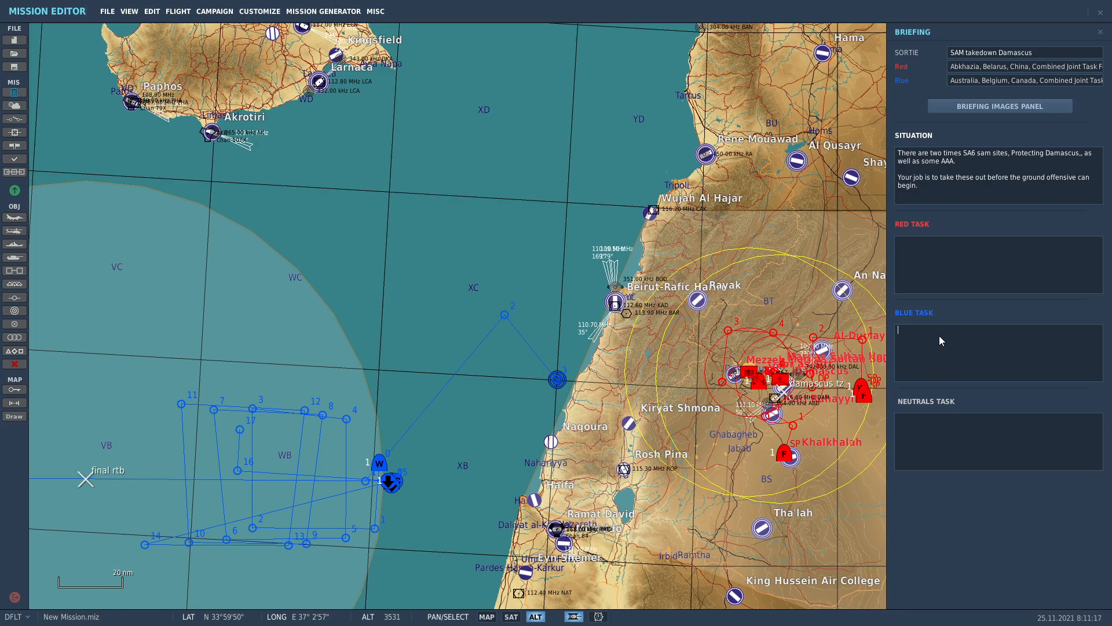
Write the blue task as "Follow the route as follows:" with lines "WP3 = Bulls", "251.00 = Awacs", "252.00 = Tanker" and "127.50 = Carrier".
{"action": "type", "text": "W"}
{"action": "key", "text": "BackSpace"}
{"action": "type", "text": "F"}
{"action": "type", "text": "ollow the route as follows:  "}
{"action": "type", "text": "W"}
{"action": "type", "text": "2"}
{"action": "type", "text": "2"}
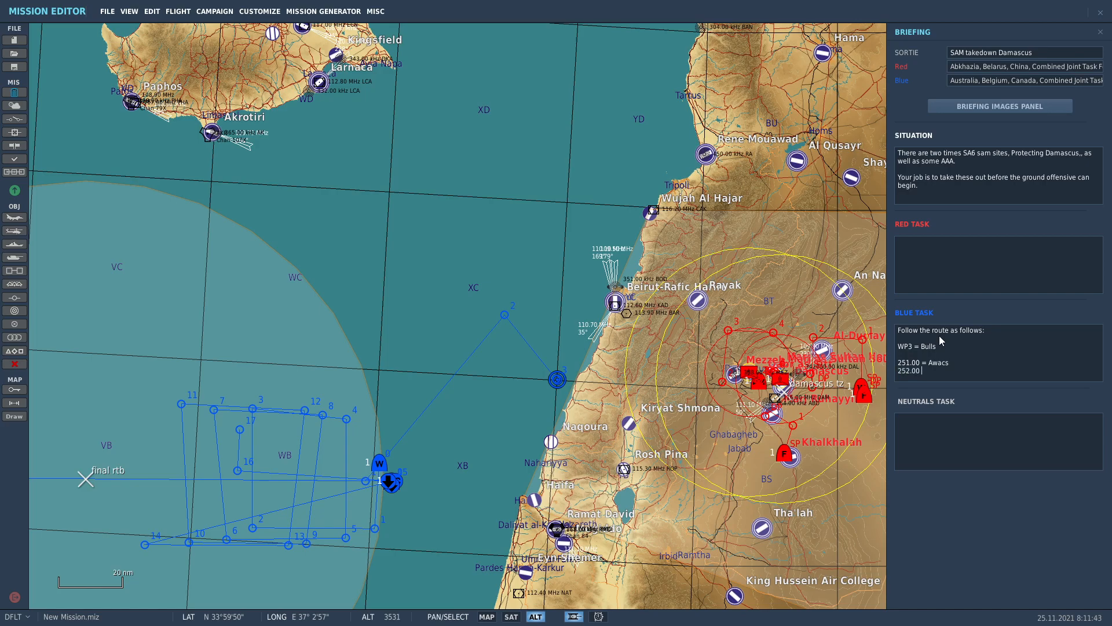
{"action": "type", "text": "52.00 = Tanke"}
{"action": "type", "text": "127.50 ="}
{"action": "type", "text": "Carrier"}
Select the CV73 carrier group on the map and go to its waypoint 0.
{"action": "left_click_drag", "start_coordinate": [410, 295], "coordinate": [536, 267]}
{"action": "scroll", "coordinate": [503, 481], "scroll_direction": "up", "scroll_amount": 3}
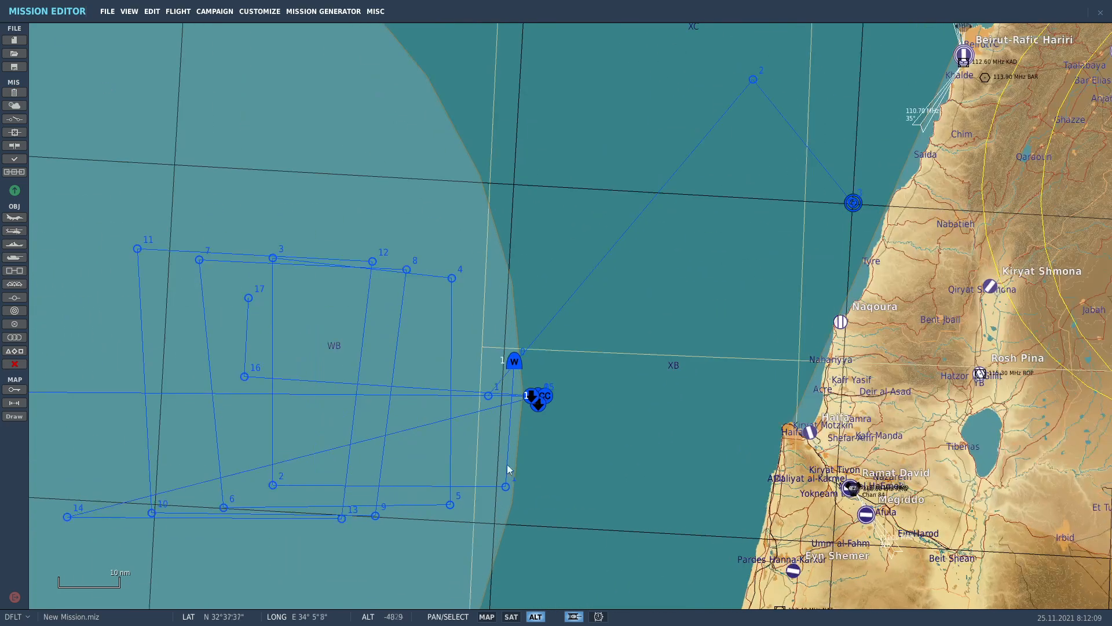
{"action": "scroll", "coordinate": [505, 463], "scroll_direction": "up", "scroll_amount": 5}
{"action": "scroll", "coordinate": [465, 405], "scroll_direction": "down", "scroll_amount": 4}
{"action": "left_click_drag", "start_coordinate": [398, 324], "coordinate": [698, 296]}
{"action": "left_click_drag", "start_coordinate": [231, 364], "coordinate": [277, 364]}
{"action": "scroll", "coordinate": [114, 385], "scroll_direction": "down", "scroll_amount": 3}
{"action": "left_click", "coordinate": [159, 424]}
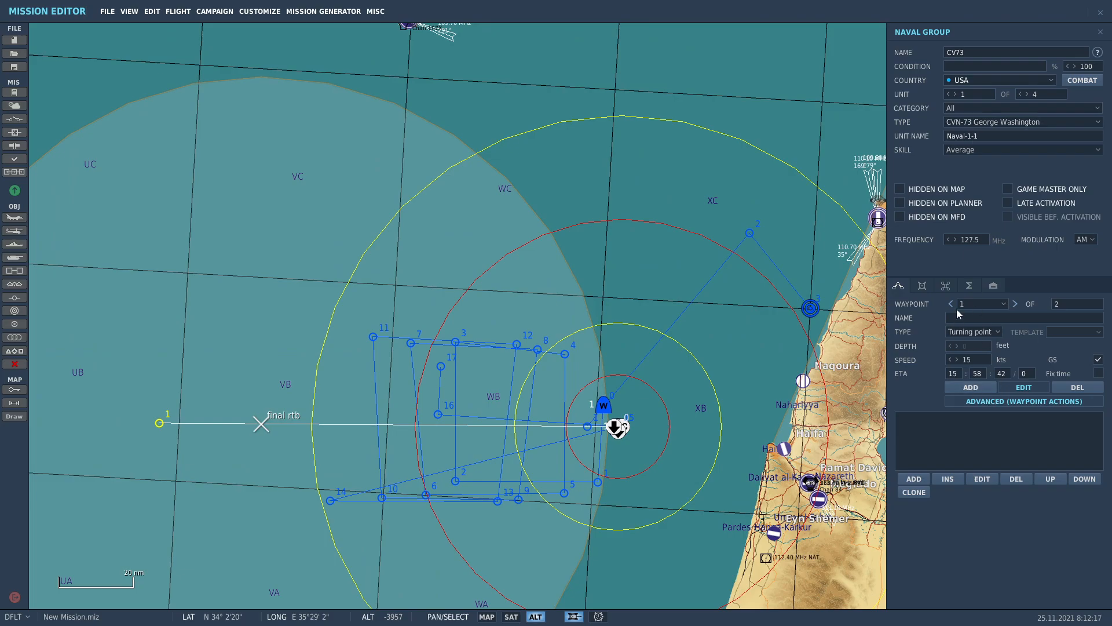
{"action": "left_click", "coordinate": [988, 316]}
{"action": "scroll", "coordinate": [796, 336], "scroll_direction": "up", "scroll_amount": 2}
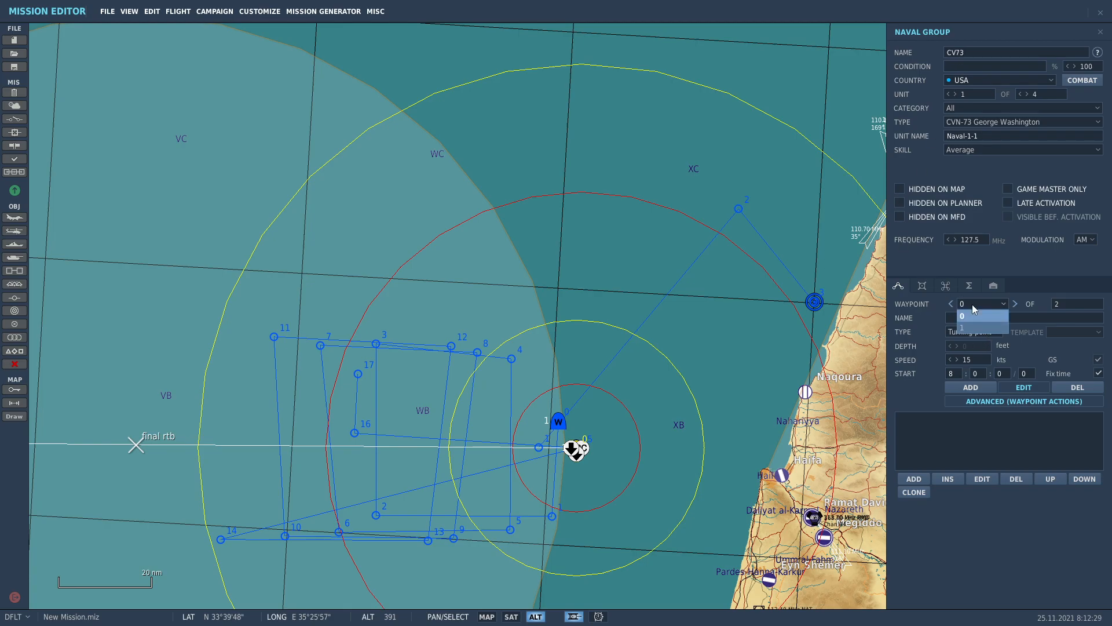
Add a Perform Command waypoint action with Activate TACAN to the carrier group's waypoint 0.
{"action": "left_click", "coordinate": [913, 480]}
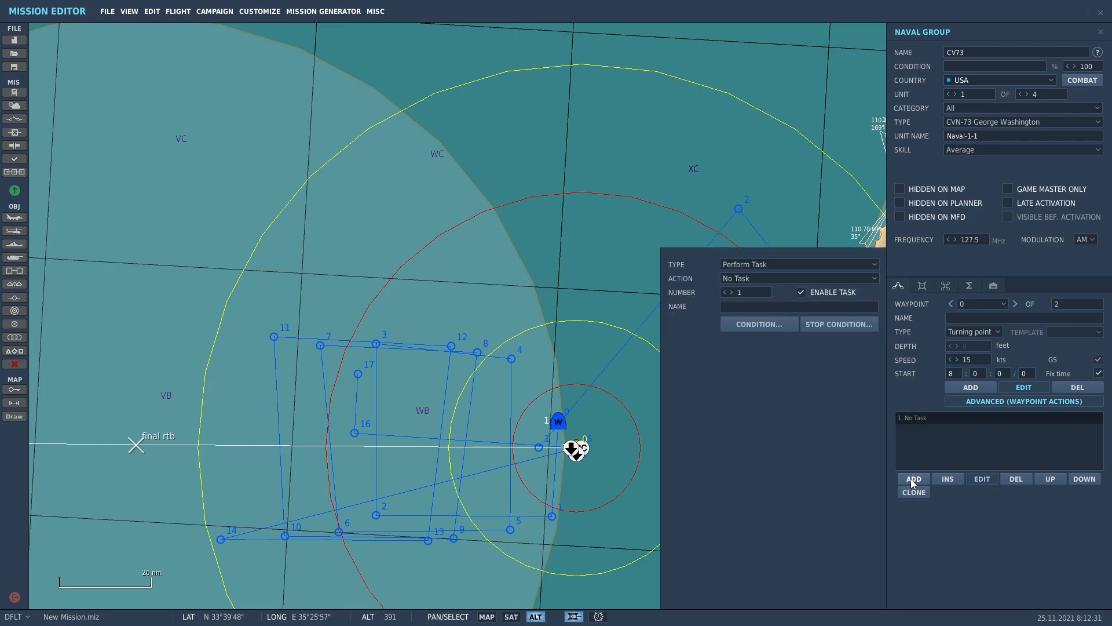
{"action": "left_click", "coordinate": [743, 270]}
{"action": "left_click", "coordinate": [753, 300]}
{"action": "left_click", "coordinate": [745, 278]}
{"action": "left_click", "coordinate": [755, 348]}
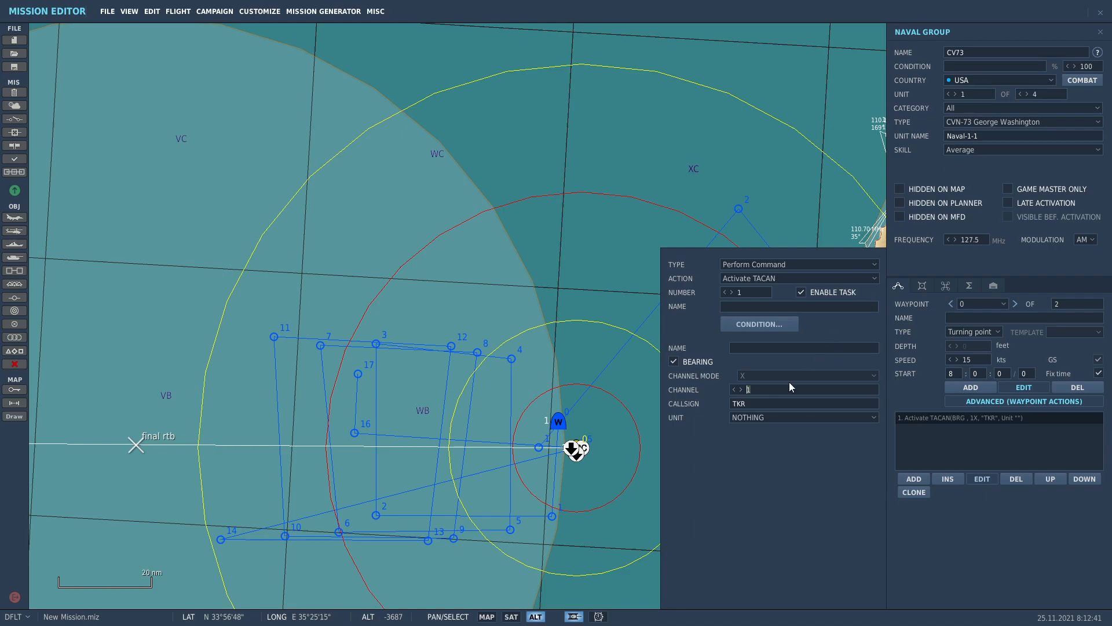
Set the carrier's TACAN to channel 73 with callsign GWT and assign it to unit Naval-1-1.
{"action": "type", "text": "3"}
{"action": "type", "text": "GW"}
{"action": "type", "text": "T"}
{"action": "left_click", "coordinate": [750, 415]}
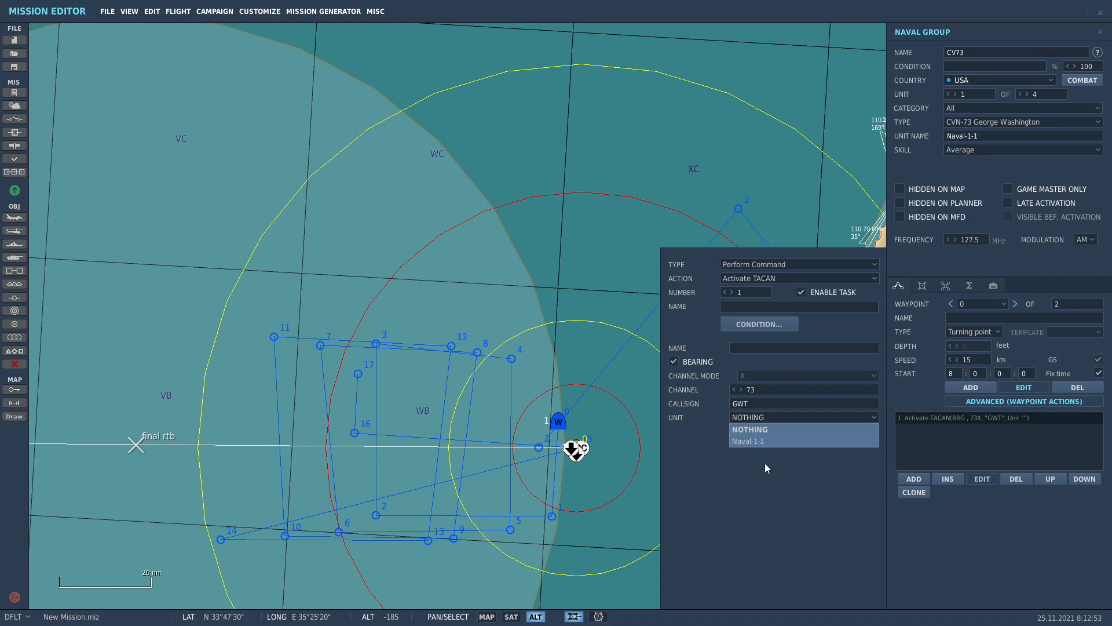
{"action": "left_click", "coordinate": [757, 441]}
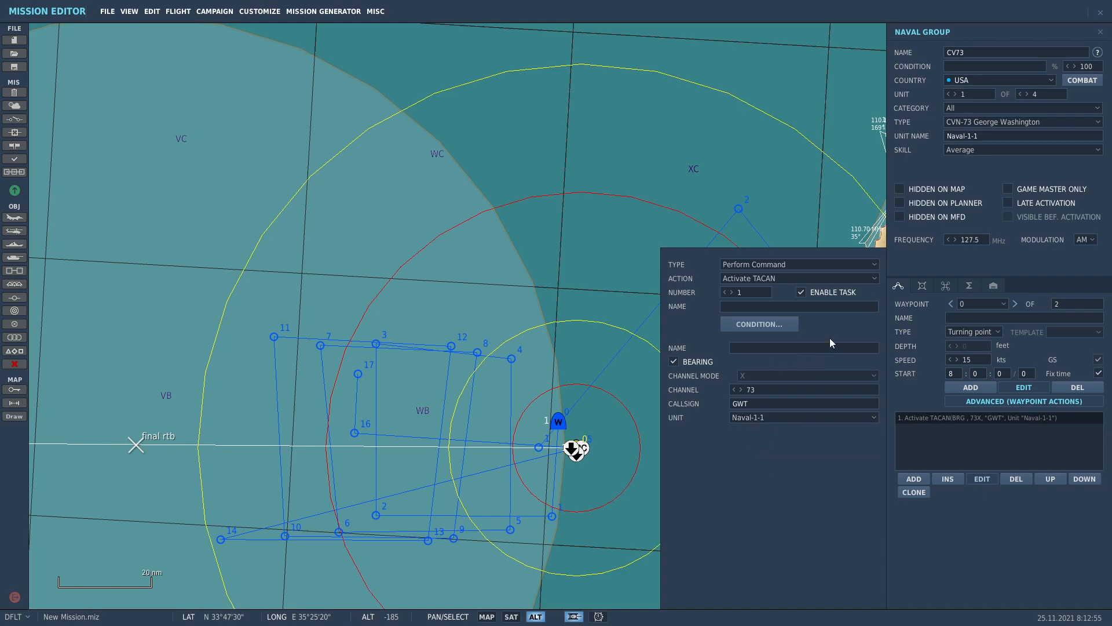
Add an Activate ICLS command to the carrier's waypoint 0 with channel 13, unit Naval-1-1 and name GWX.
{"action": "left_click", "coordinate": [915, 479]}
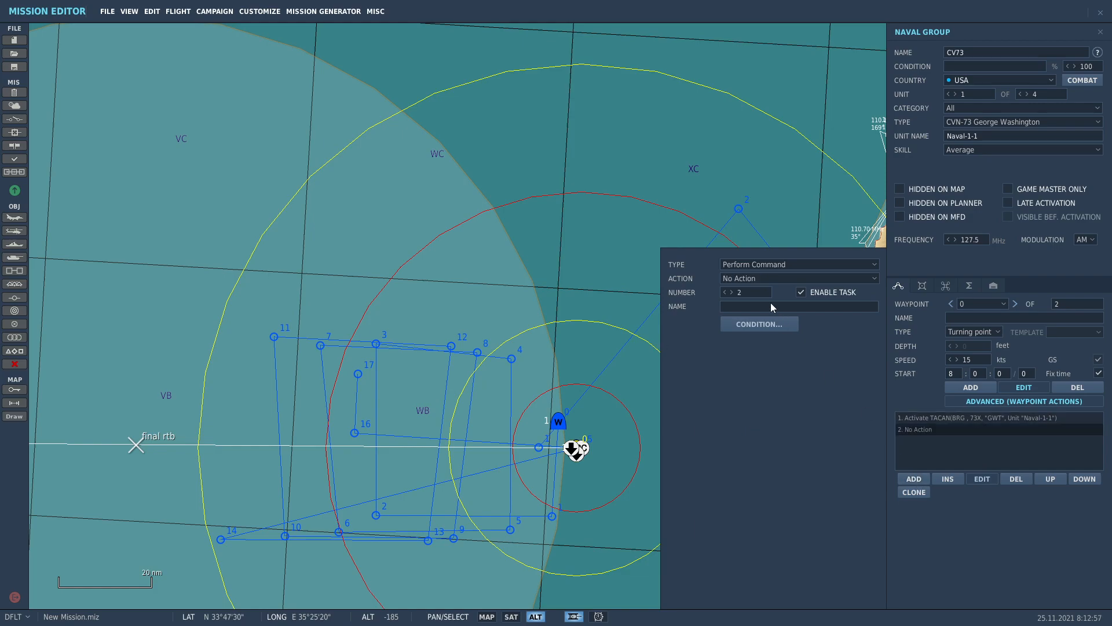
{"action": "left_click", "coordinate": [749, 279]}
{"action": "left_click", "coordinate": [759, 374]}
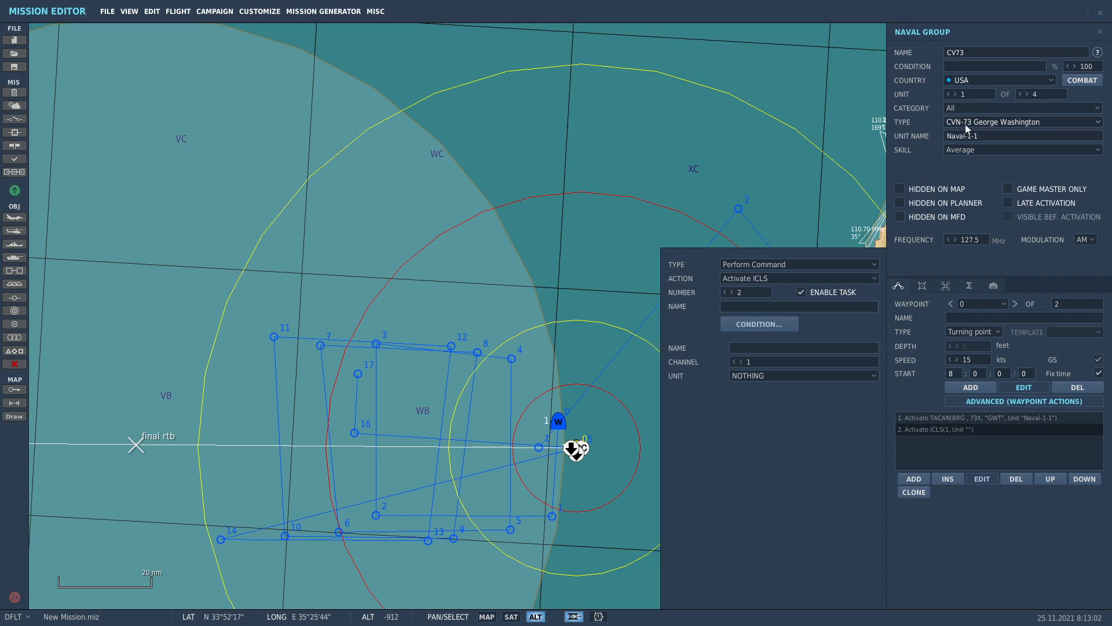
{"action": "type", "text": "3"}
{"action": "left_click", "coordinate": [749, 377]}
{"action": "left_click", "coordinate": [755, 400]}
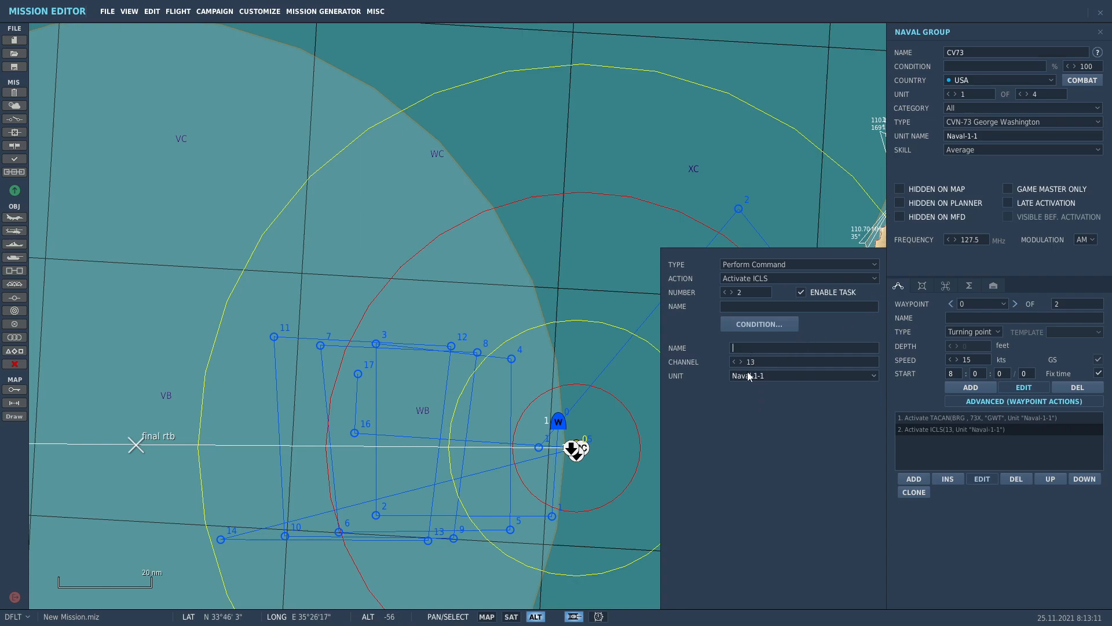
{"action": "type", "text": "GWX"}
{"action": "left_click", "coordinate": [986, 478]}
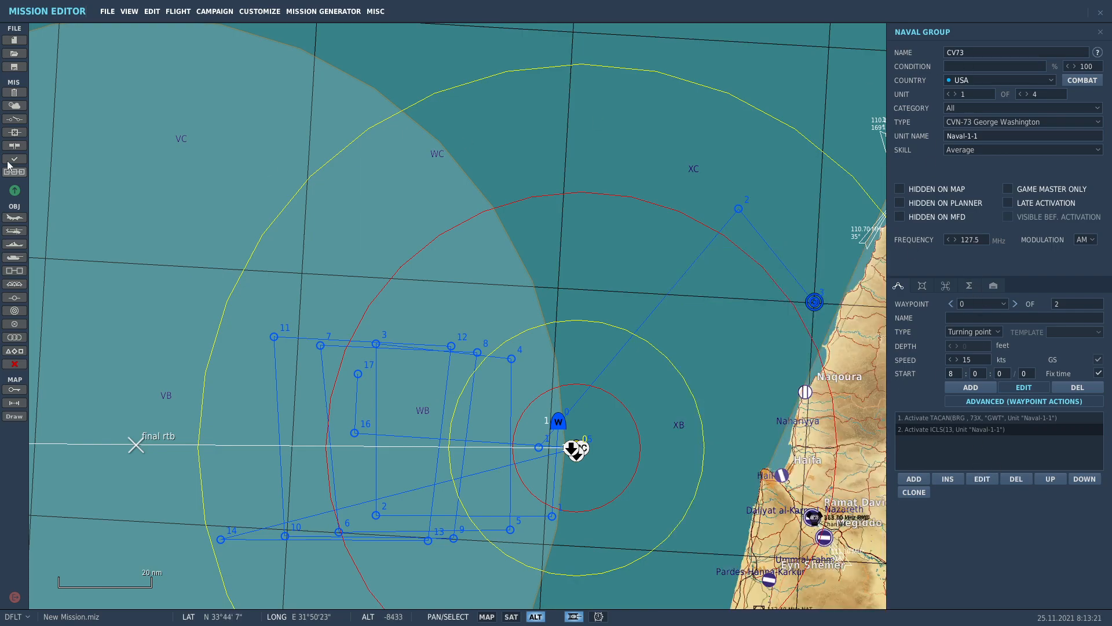
Complete the Carrier line of the briefing's blue task so it reads "127.50 = Carrier / 73X / ILS: Ch13".
{"action": "left_click", "coordinate": [14, 92]}
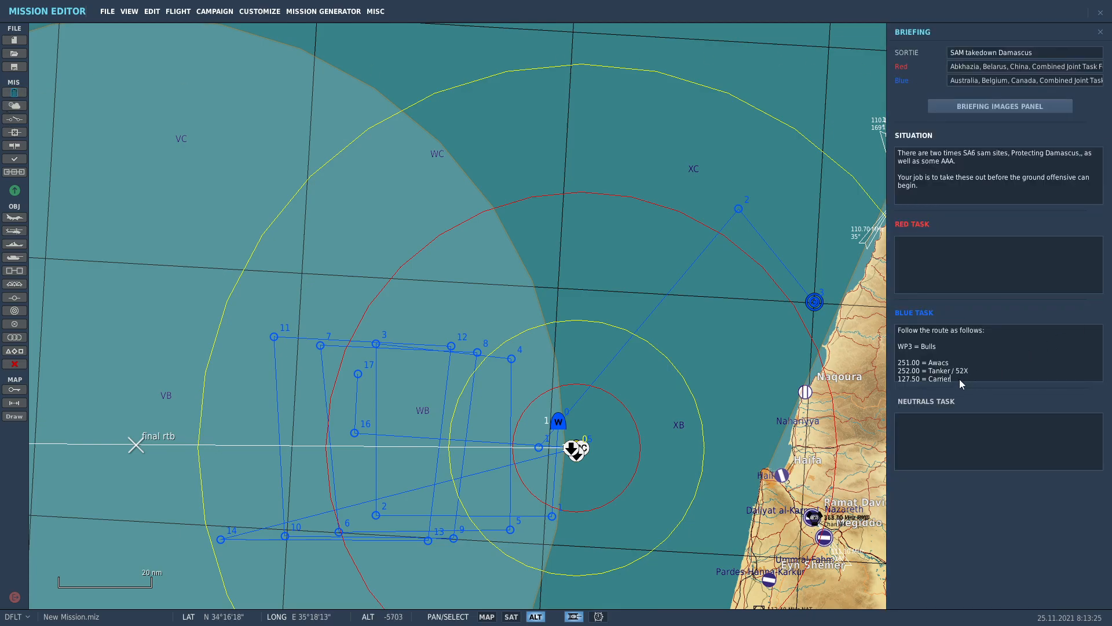
{"action": "type", "text": "73X / ILS: Ch13"}
Extend the F18 group's route inland from waypoint 3, placing waypoint 4 north of Kiryat Shmona and waypoint 5 northeast of Qaraoun.
{"action": "scroll", "coordinate": [652, 277], "scroll_direction": "down", "scroll_amount": 2}
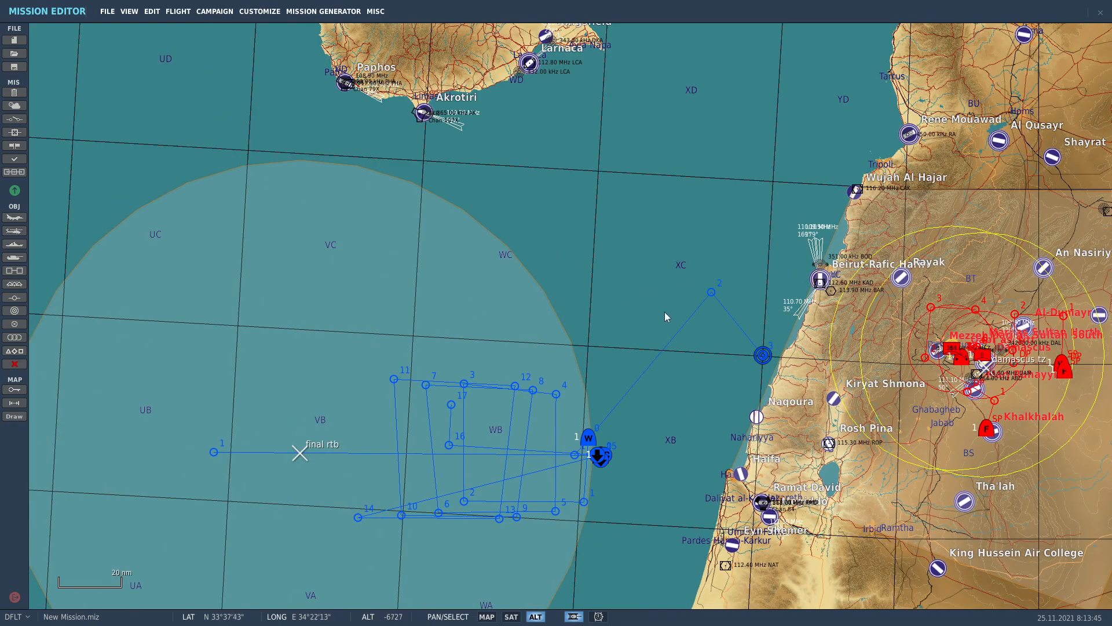
{"action": "scroll", "coordinate": [944, 363], "scroll_direction": "up", "scroll_amount": 2}
{"action": "right_click_drag", "start_coordinate": [944, 362], "coordinate": [751, 291]}
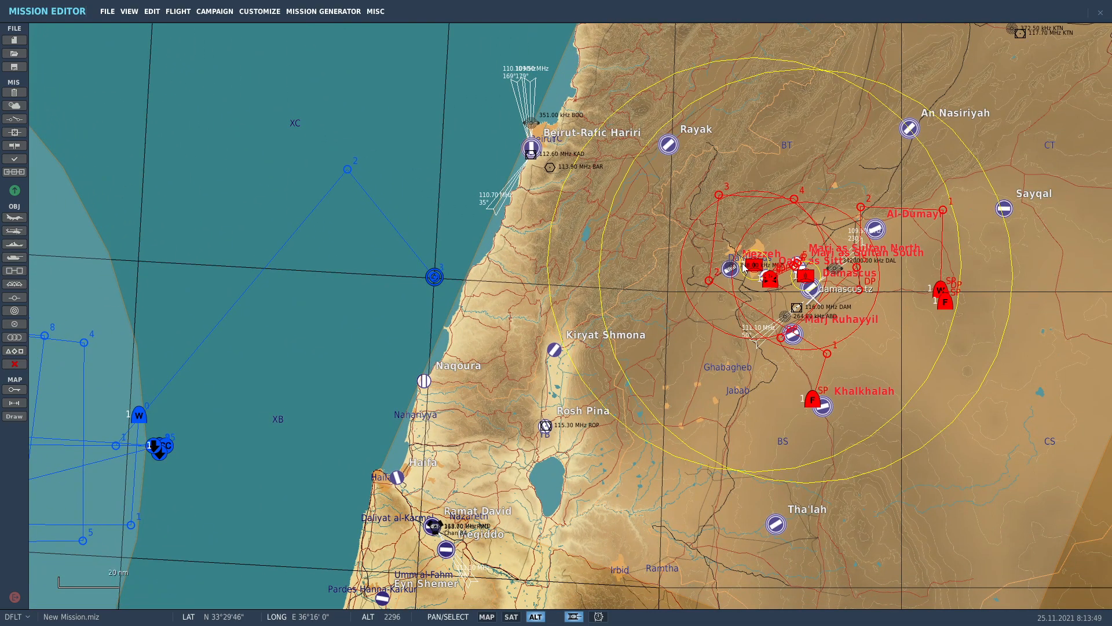
{"action": "scroll", "coordinate": [744, 267], "scroll_direction": "up", "scroll_amount": 1}
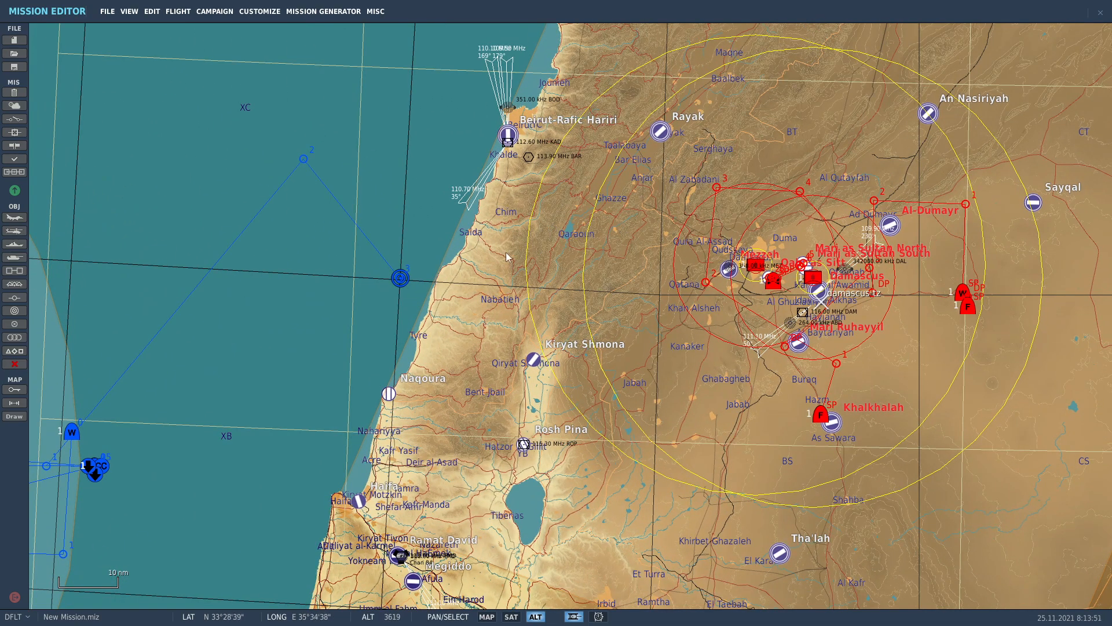
{"action": "left_click", "coordinate": [303, 158]}
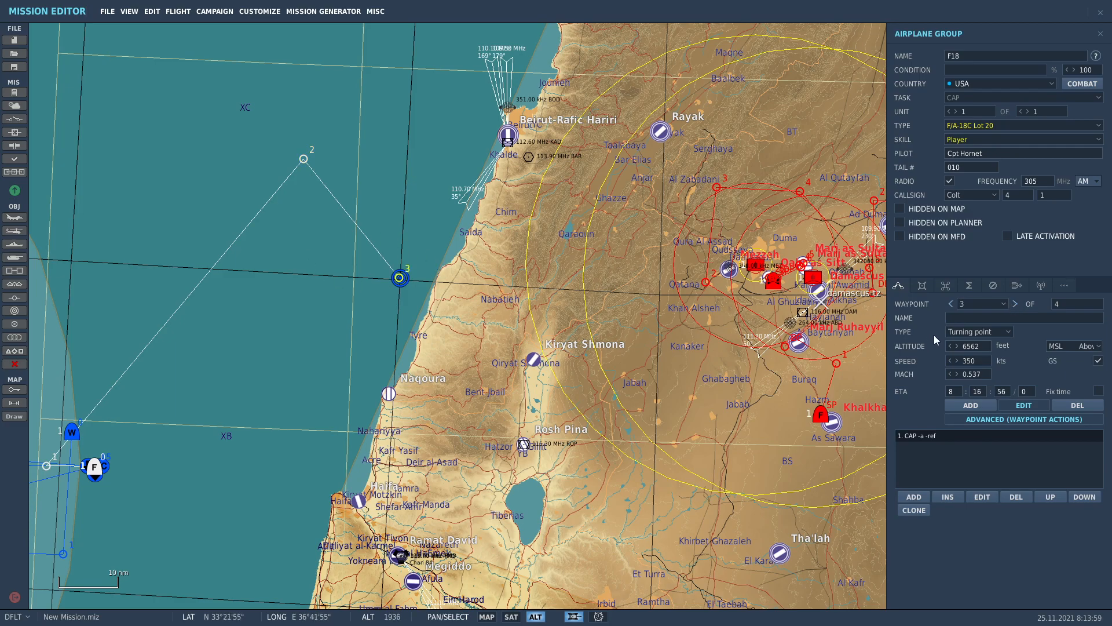
{"action": "left_click", "coordinate": [964, 404]}
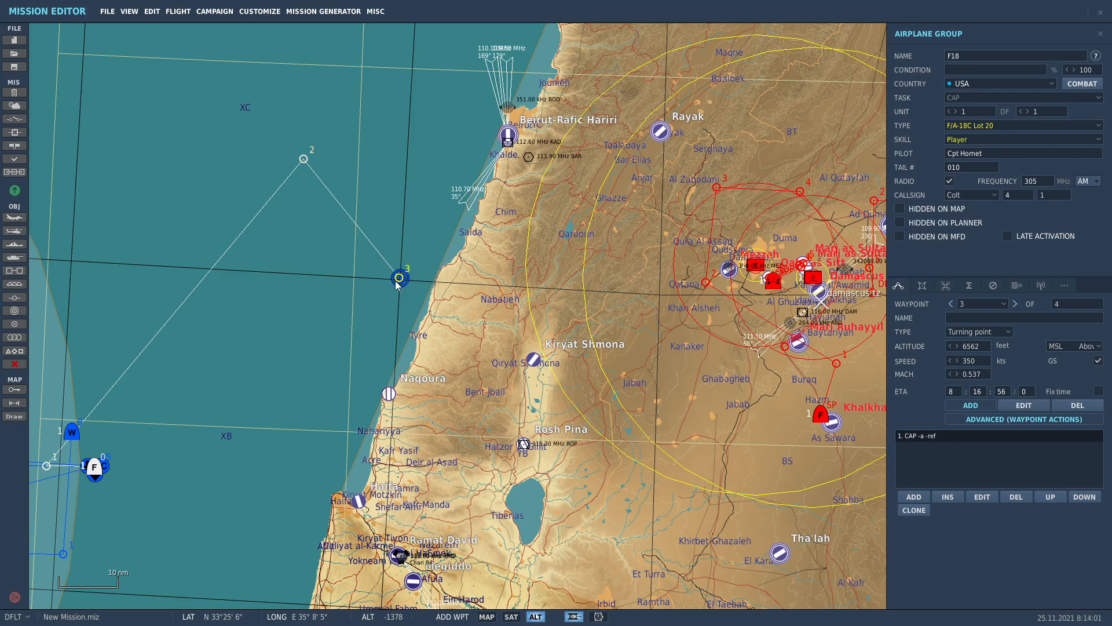
{"action": "scroll", "coordinate": [776, 278], "scroll_direction": "up", "scroll_amount": 2}
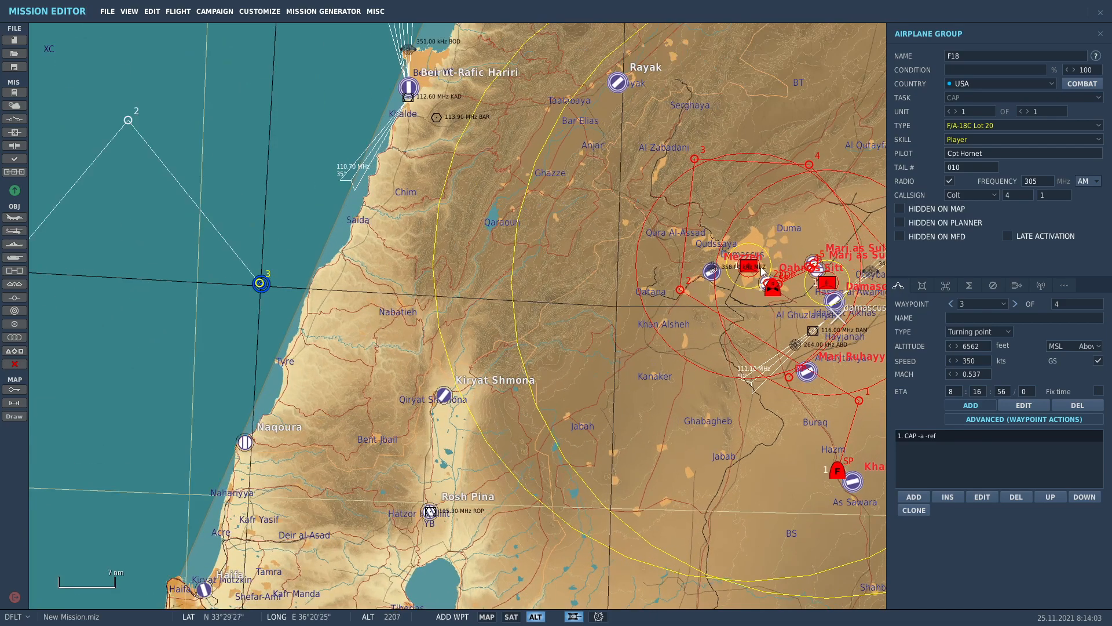
{"action": "scroll", "coordinate": [743, 267], "scroll_direction": "up", "scroll_amount": 1}
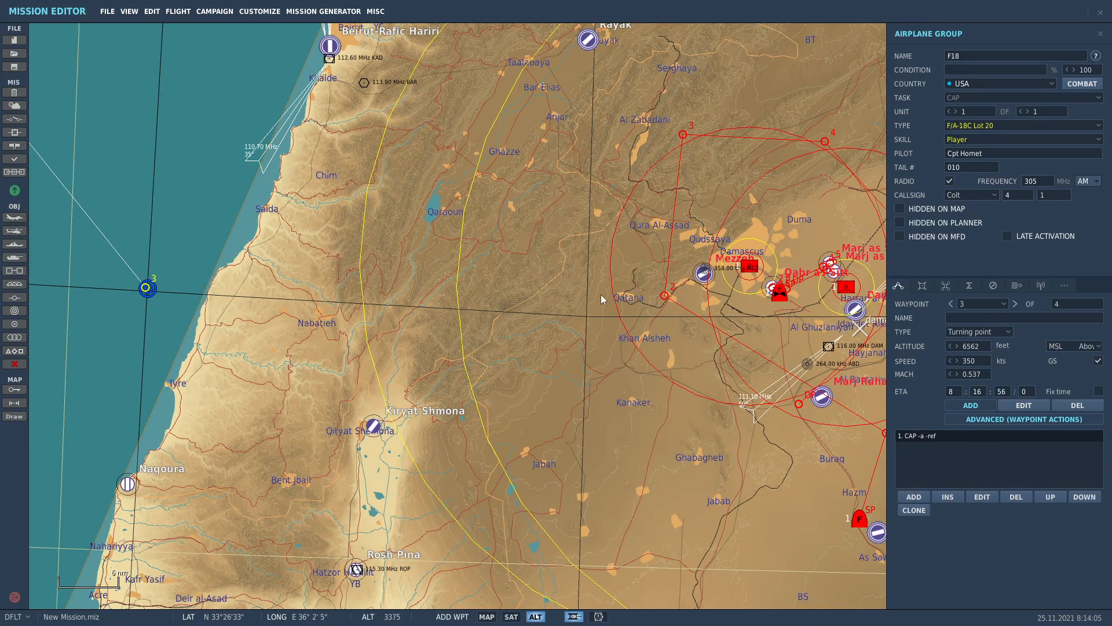
{"action": "scroll", "coordinate": [599, 296], "scroll_direction": "down", "scroll_amount": 1}
{"action": "scroll", "coordinate": [447, 313], "scroll_direction": "up", "scroll_amount": 6}
{"action": "scroll", "coordinate": [186, 270], "scroll_direction": "down", "scroll_amount": 4}
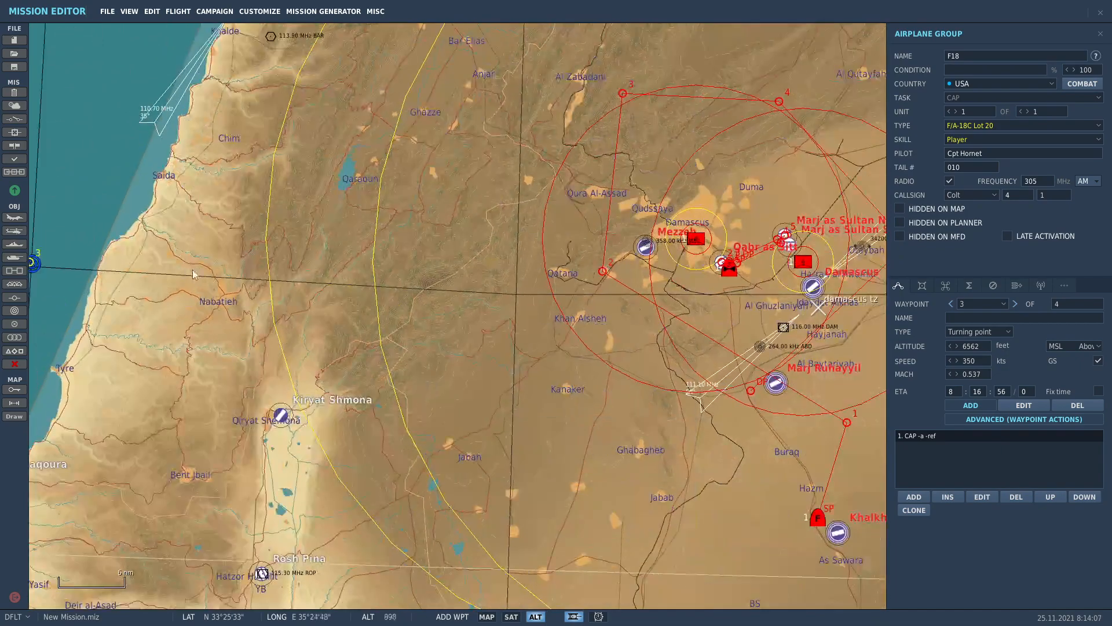
{"action": "left_click", "coordinate": [311, 313]}
{"action": "right_click_drag", "start_coordinate": [284, 320], "coordinate": [481, 145]}
{"action": "left_click", "coordinate": [481, 141]}
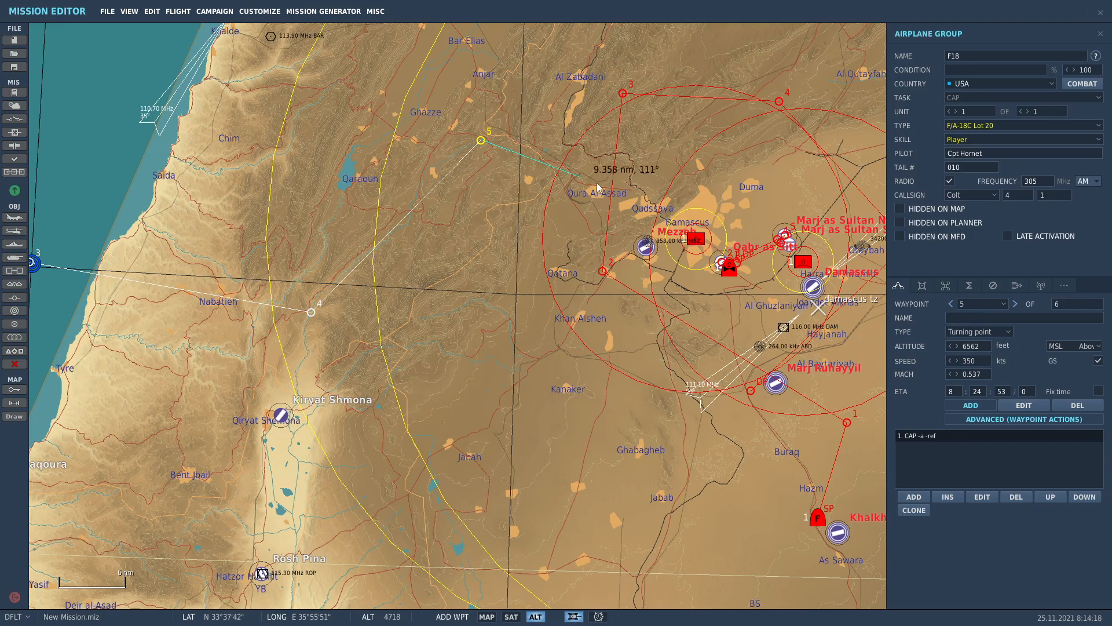
Add waypoint 6 to the F18 route just northwest of Mezzeh and waypoint 7 between the two SAM sites around Damascus.
{"action": "scroll", "coordinate": [617, 209], "scroll_direction": "up", "scroll_amount": 3}
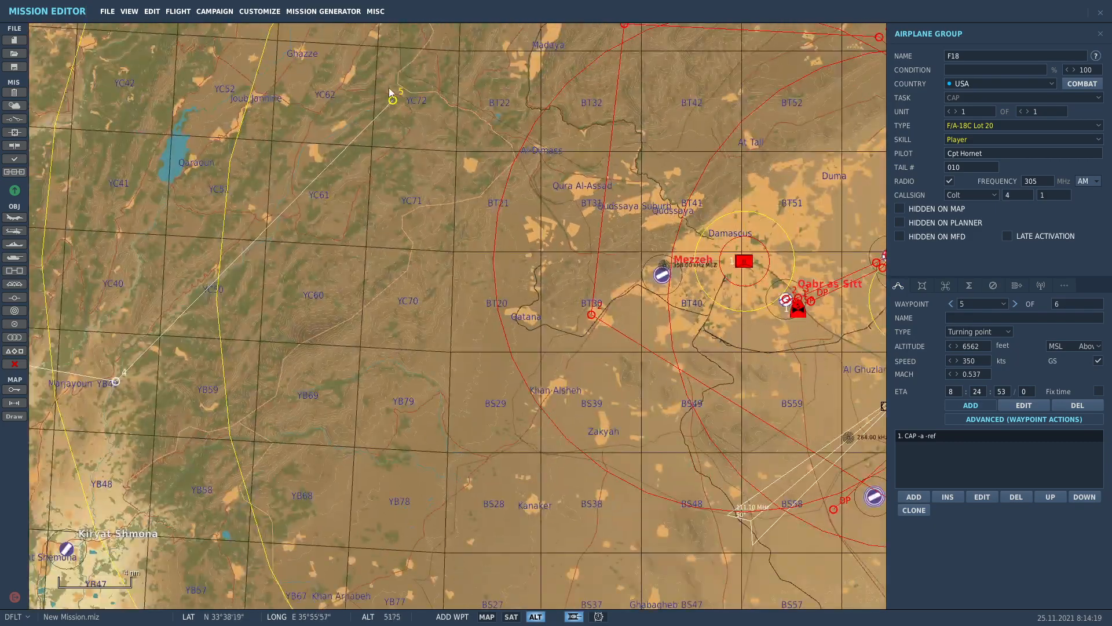
{"action": "scroll", "coordinate": [618, 216], "scroll_direction": "up", "scroll_amount": 3}
{"action": "scroll", "coordinate": [784, 187], "scroll_direction": "up", "scroll_amount": 3}
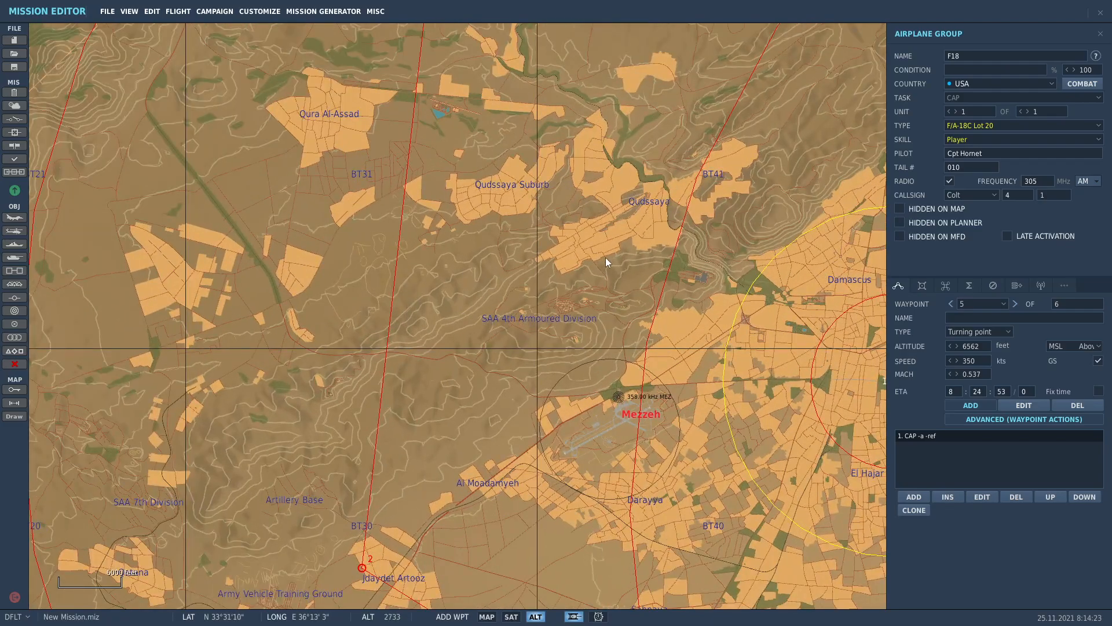
{"action": "left_click", "coordinate": [534, 283]}
{"action": "scroll", "coordinate": [534, 282], "scroll_direction": "down", "scroll_amount": 3}
{"action": "scroll", "coordinate": [766, 337], "scroll_direction": "down", "scroll_amount": 1}
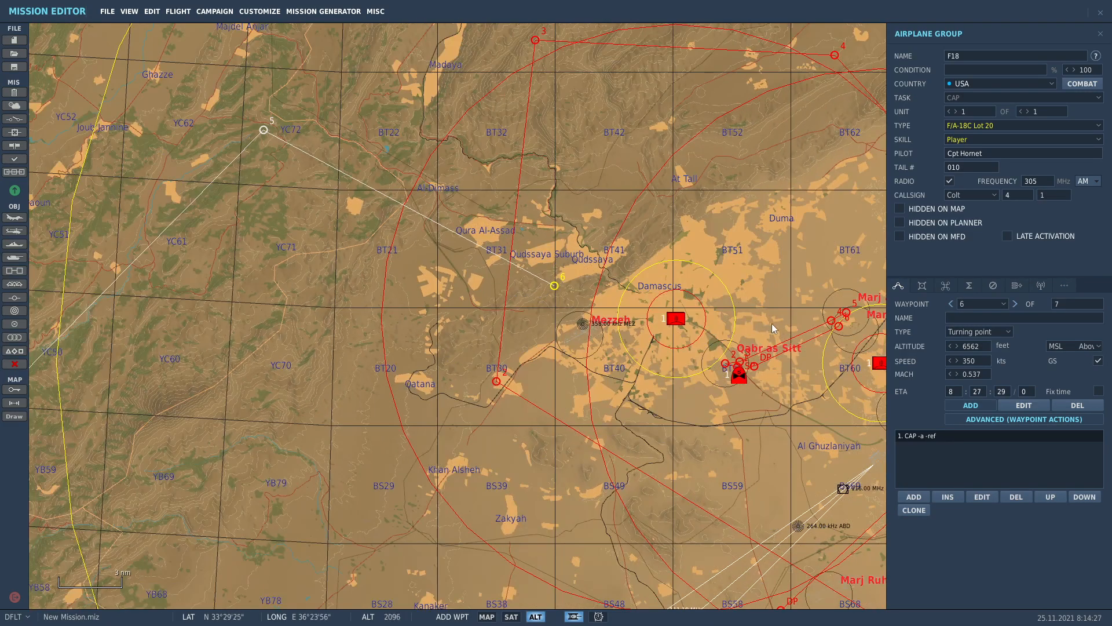
{"action": "right_click_drag", "start_coordinate": [771, 323], "coordinate": [576, 266]}
{"action": "scroll", "coordinate": [565, 259], "scroll_direction": "up", "scroll_amount": 2}
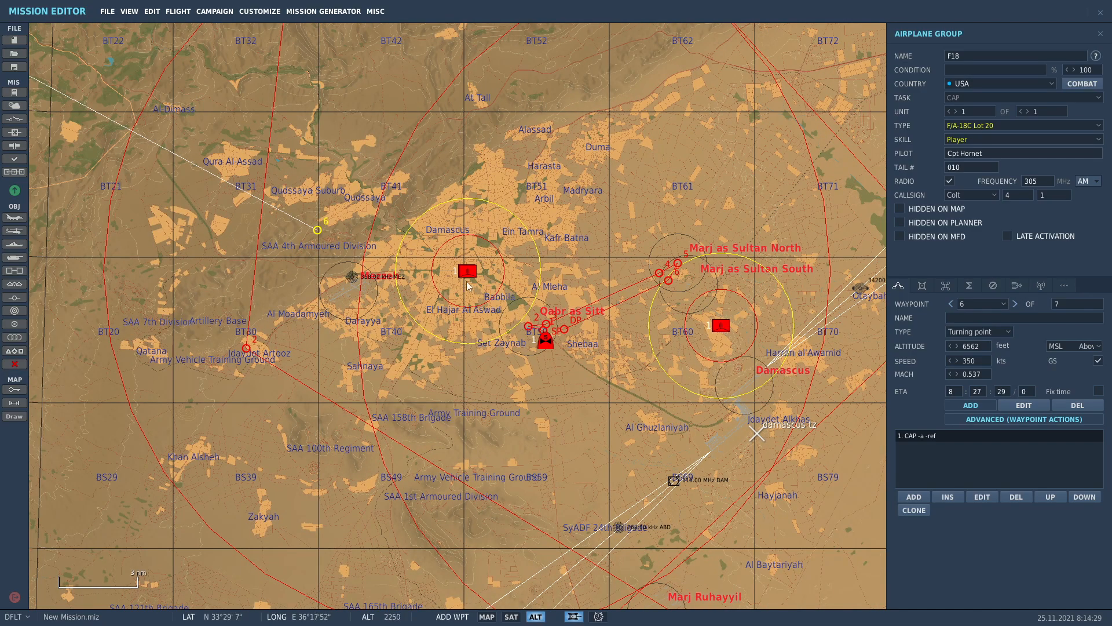
{"action": "left_click", "coordinate": [631, 307]}
{"action": "scroll", "coordinate": [632, 309], "scroll_direction": "down", "scroll_amount": 5}
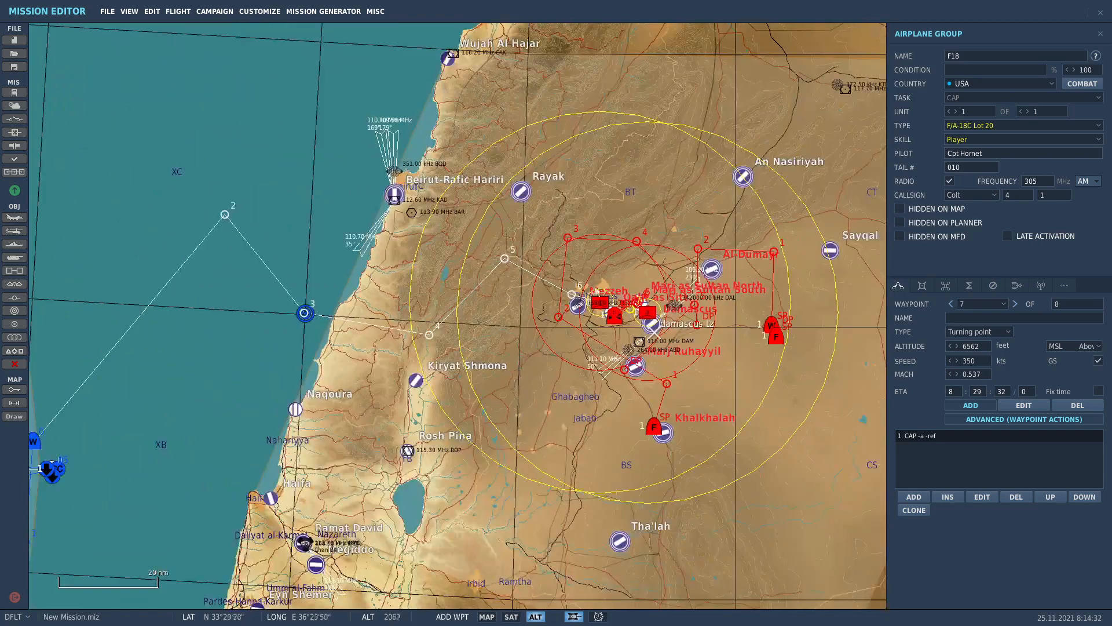
{"action": "right_click_drag", "start_coordinate": [576, 240], "coordinate": [702, 136]}
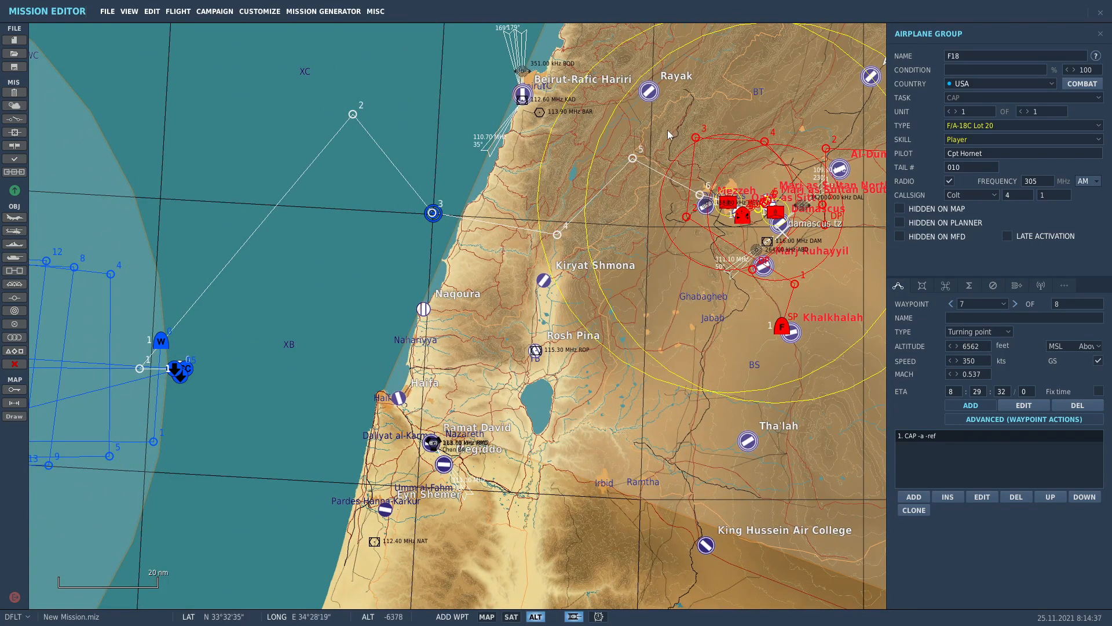
Add the line "WP6 = Ingress Point" below the frequencies in the briefing's blue task.
{"action": "left_click", "coordinate": [19, 94]}
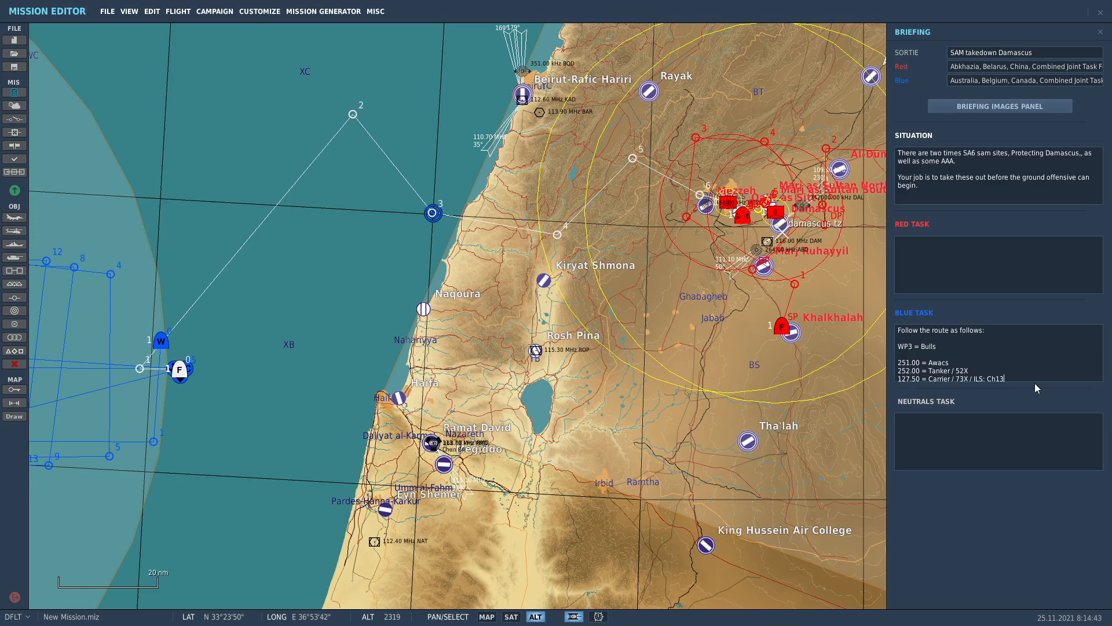
{"action": "key", "text": "Return"}
{"action": "key", "text": "Return"}
{"action": "type", "text": "WP6 = "}
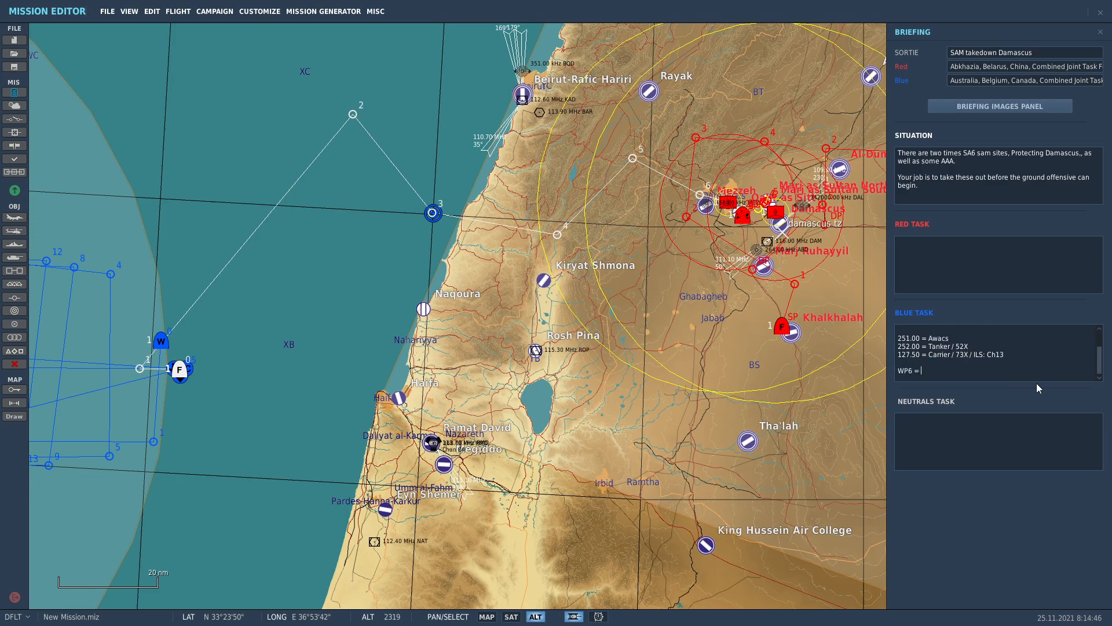
{"action": "type", "text": "Las"}
{"action": "key", "text": "shift+Left"}
{"action": "key", "text": "shift+Left"}
{"action": "key", "text": "shift+Left"}
{"action": "key", "text": "shift+Left"}
{"action": "type", "text": "Ingress Point"}
{"action": "key", "text": "Return"}
Add the blue task line "WP7 = Damascus Area, locate SAMs" and a separate closing line "Expect Air resistance".
{"action": "type", "text": "W{"}
{"action": "key", "text": "BackSpace"}
{"action": "type", "text": "P7 "}
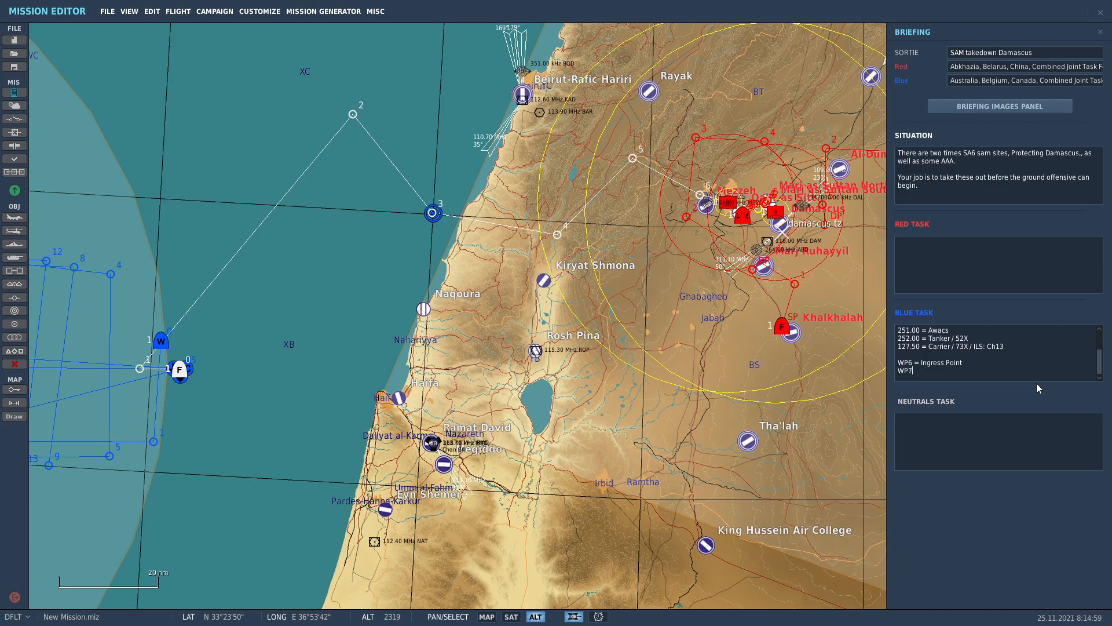
{"action": "type", "text": "= Damascus Area, locate ss"}
{"action": "key", "text": "BackSpace"}
{"action": "key", "text": "BackSpace"}
{"action": "type", "text": "SAMs"}
{"action": "key", "text": "Return"}
{"action": "key", "text": "Return"}
{"action": "type", "text": "Expect"}
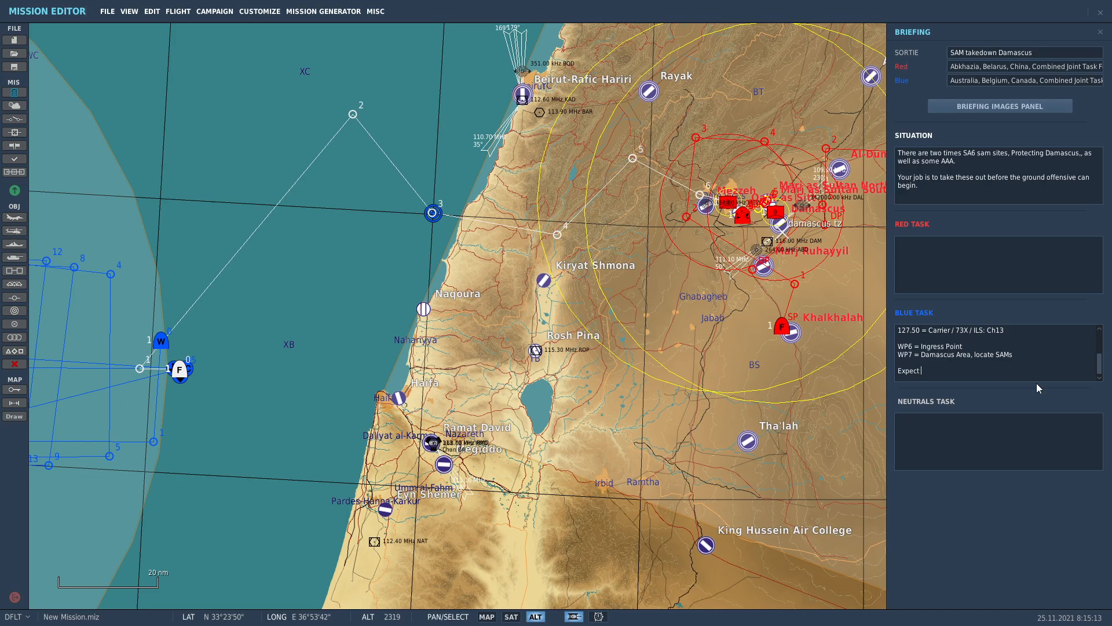
{"action": "type", "text": " Air resistance"}
Select the F18 group on the map, show its loadouts and change its task to CAS.
{"action": "left_click", "coordinate": [312, 293]}
{"action": "scroll", "coordinate": [315, 284], "scroll_direction": "down", "scroll_amount": 2}
{"action": "left_click_drag", "start_coordinate": [333, 175], "coordinate": [411, 294]}
{"action": "left_click", "coordinate": [415, 300]}
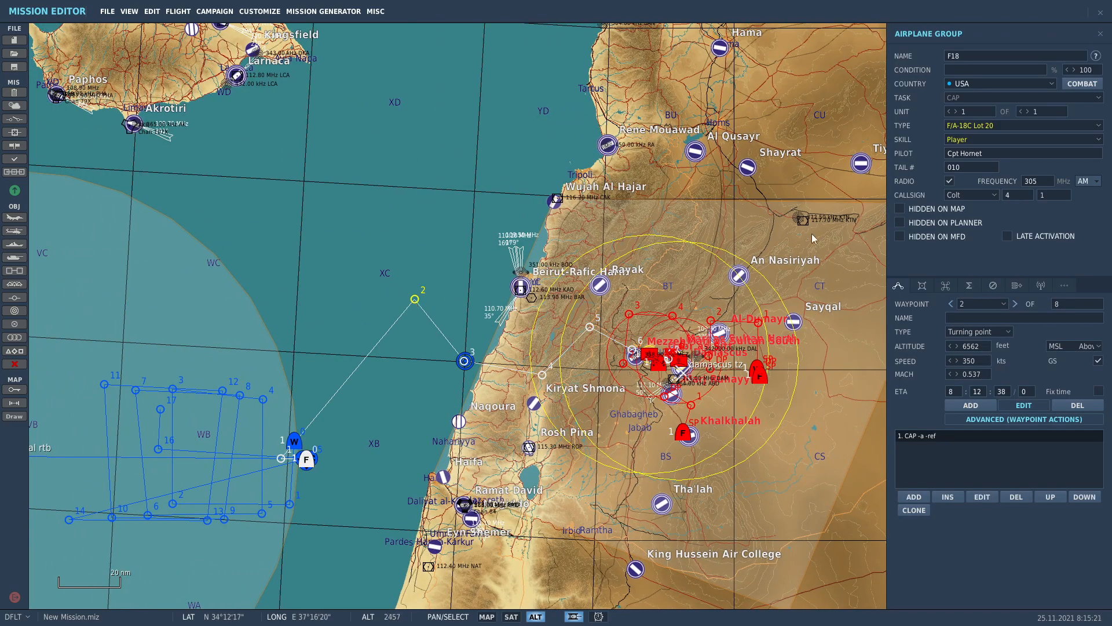
{"action": "left_click", "coordinate": [922, 286]}
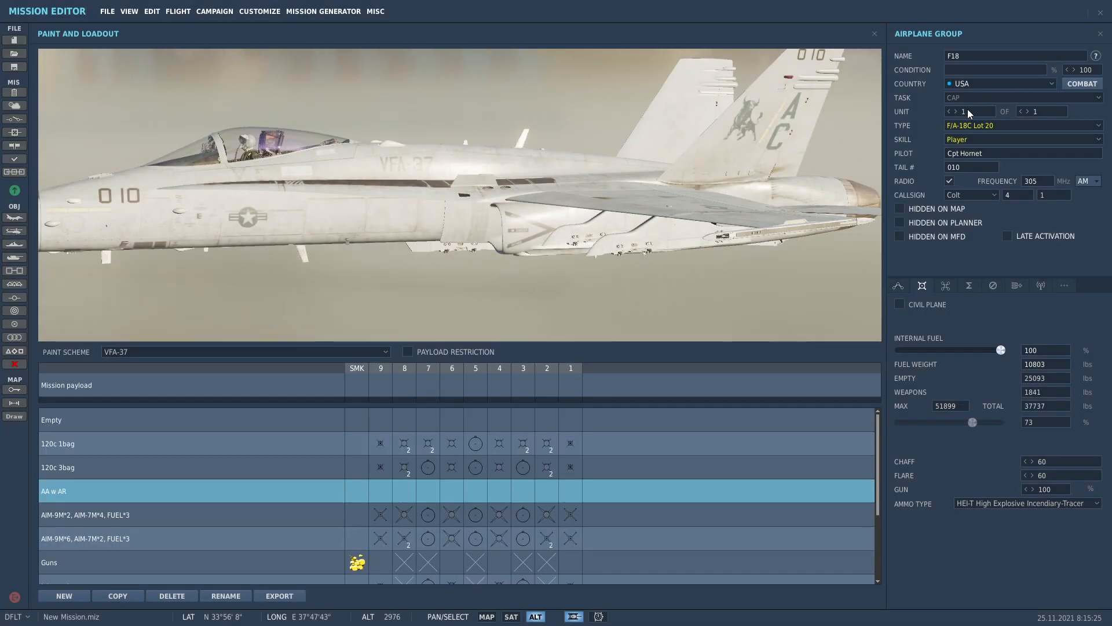
{"action": "left_click", "coordinate": [961, 97]}
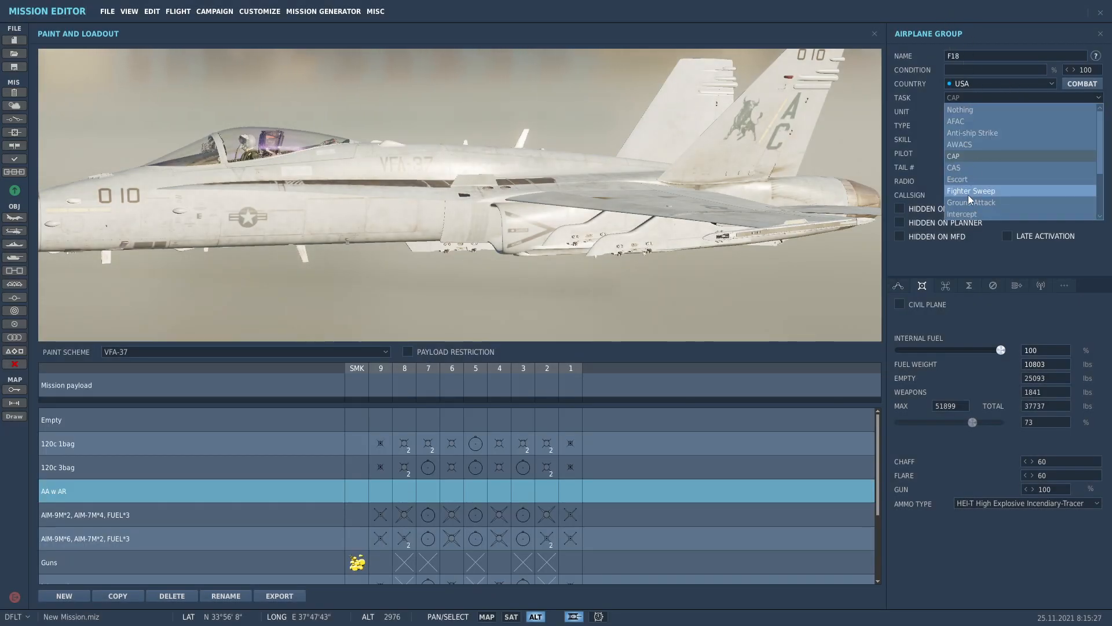
{"action": "left_click", "coordinate": [961, 166]}
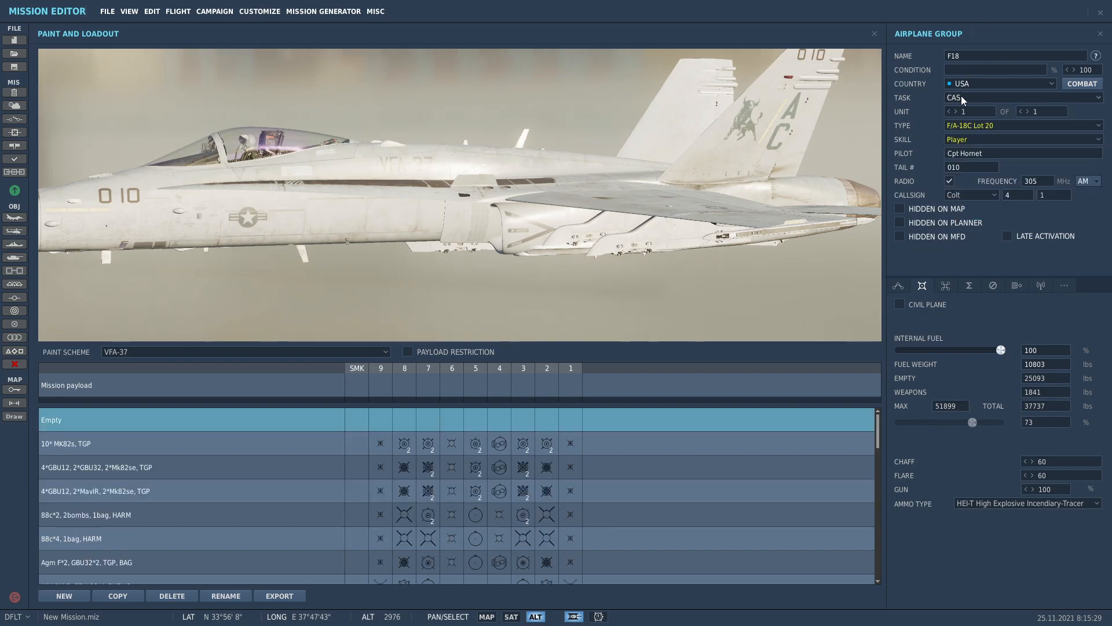
Try the VFA-192 paint scheme on the F/A-18C.
{"action": "mouse_move", "coordinate": [586, 294]}
{"action": "left_mouse_down"}
{"action": "mouse_move", "coordinate": [560, 261]}
{"action": "mouse_move", "coordinate": [516, 287]}
{"action": "left_mouse_up"}
{"action": "left_click_drag", "start_coordinate": [371, 246], "coordinate": [418, 266]}
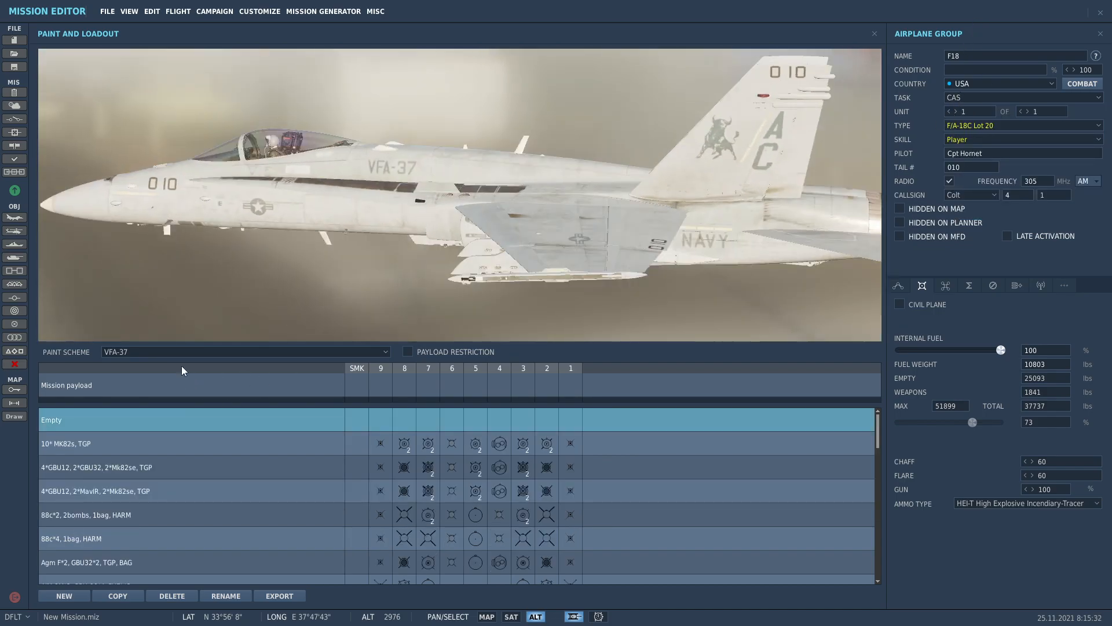
{"action": "left_click", "coordinate": [127, 353]}
{"action": "left_click", "coordinate": [175, 431]}
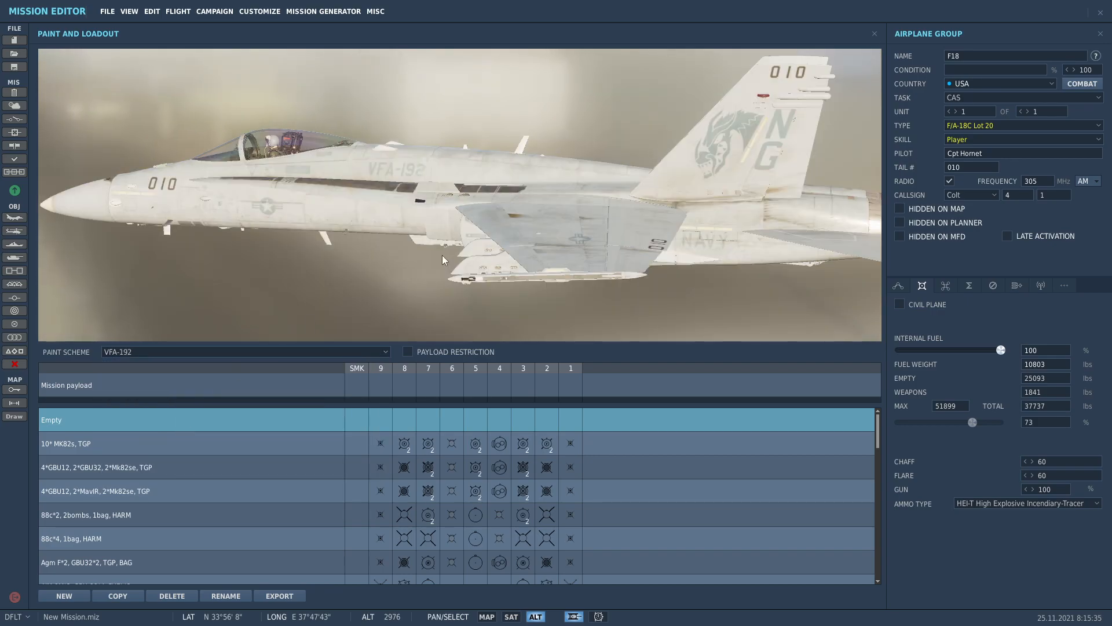
Try the NAWDC blue paint scheme and view the jet from the front quarter.
{"action": "left_click", "coordinate": [141, 352]}
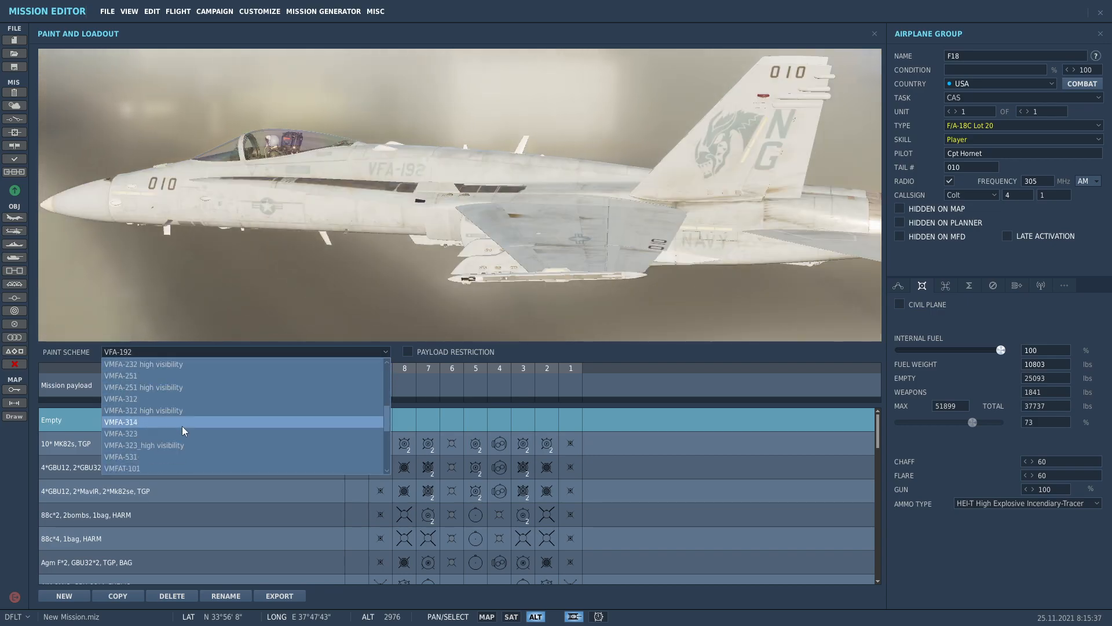
{"action": "scroll", "coordinate": [184, 445], "scroll_direction": "down", "scroll_amount": 3}
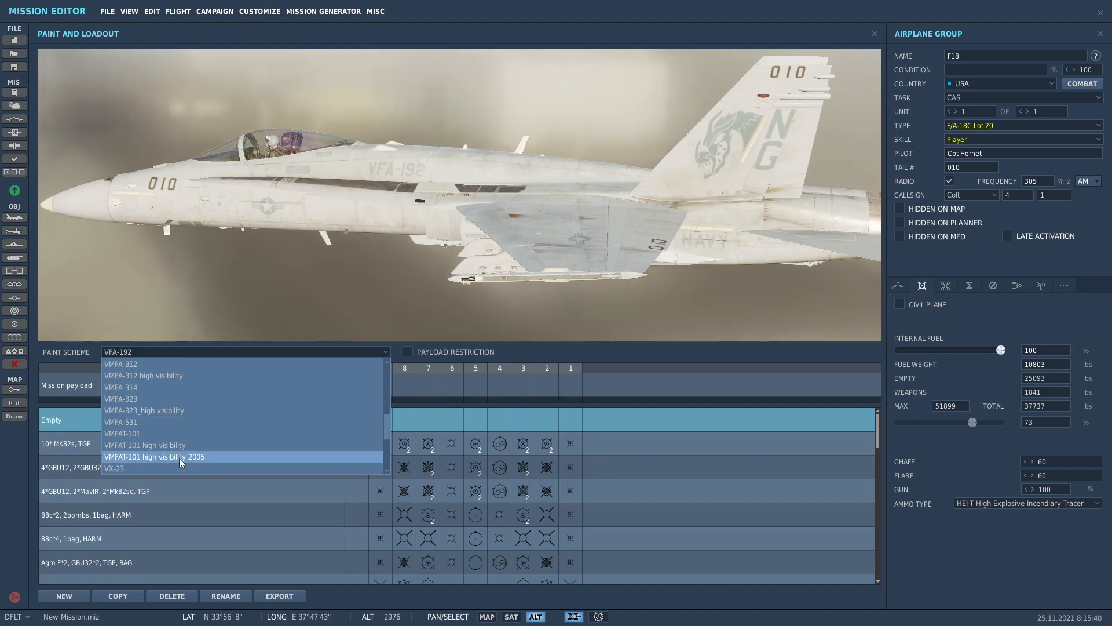
{"action": "scroll", "coordinate": [180, 457], "scroll_direction": "down", "scroll_amount": 9}
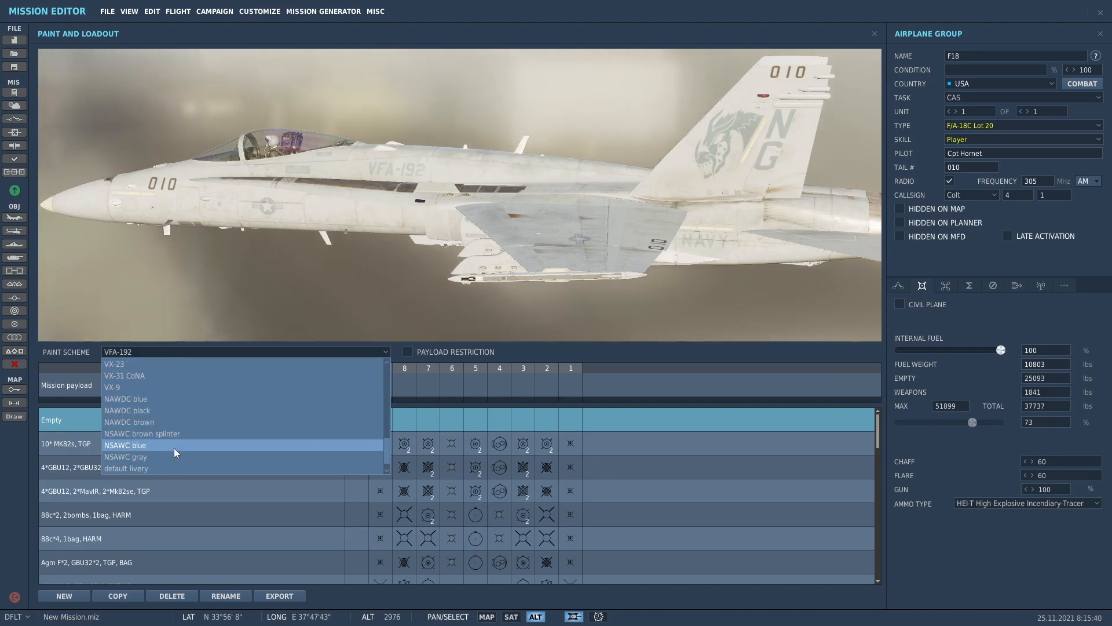
{"action": "left_click", "coordinate": [155, 401]}
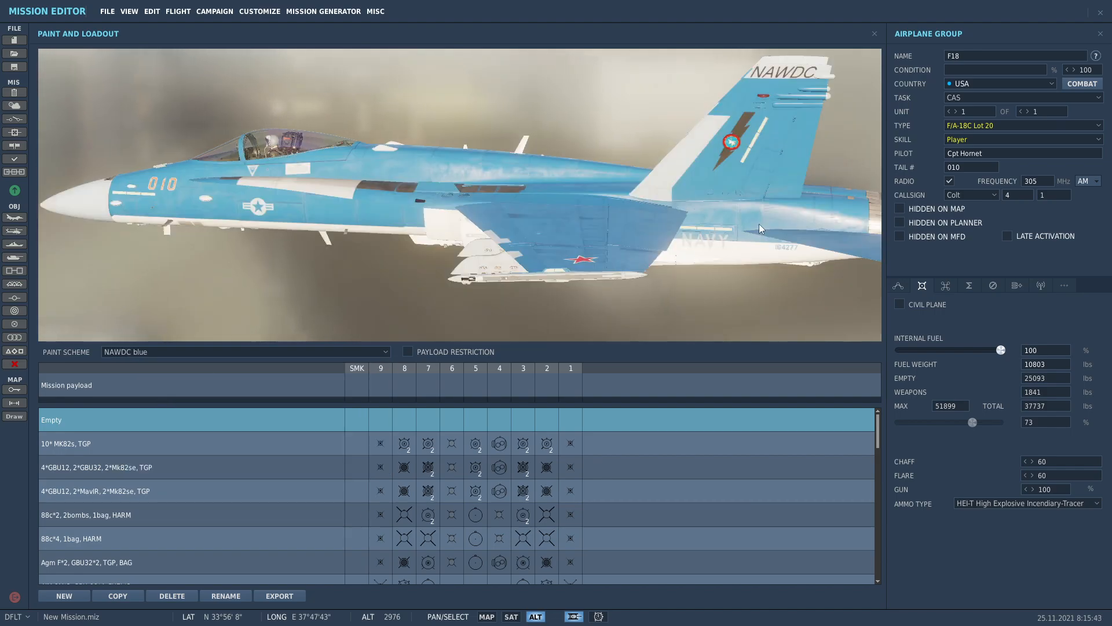
{"action": "left_click_drag", "start_coordinate": [307, 258], "coordinate": [461, 281]}
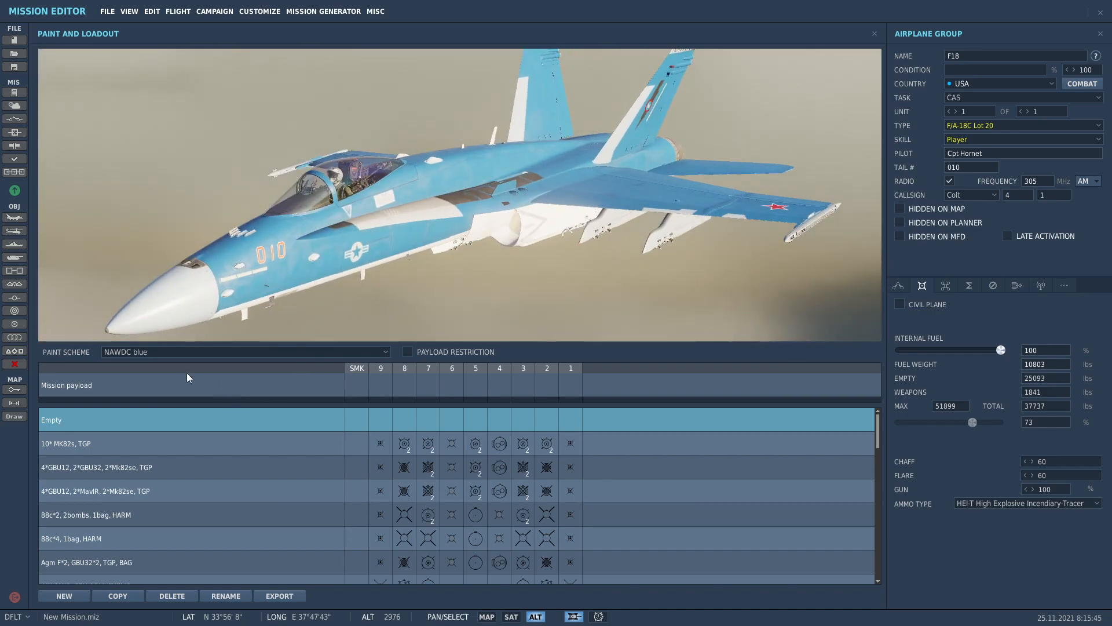
Apply the NSAWC blue paint scheme to the F/A-18C and view the whole aircraft from the side.
{"action": "left_click", "coordinate": [146, 354]}
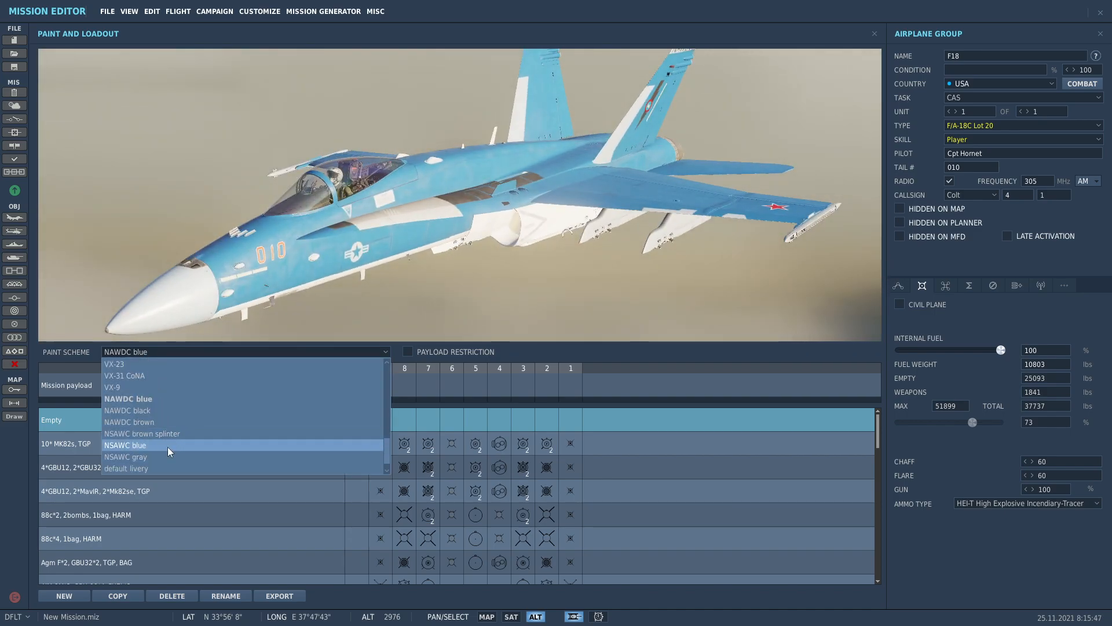
{"action": "left_click", "coordinate": [168, 446]}
{"action": "left_click_drag", "start_coordinate": [575, 283], "coordinate": [560, 206]}
{"action": "scroll", "coordinate": [522, 219], "scroll_direction": "down", "scroll_amount": 5}
{"action": "left_click_drag", "start_coordinate": [429, 236], "coordinate": [430, 231]}
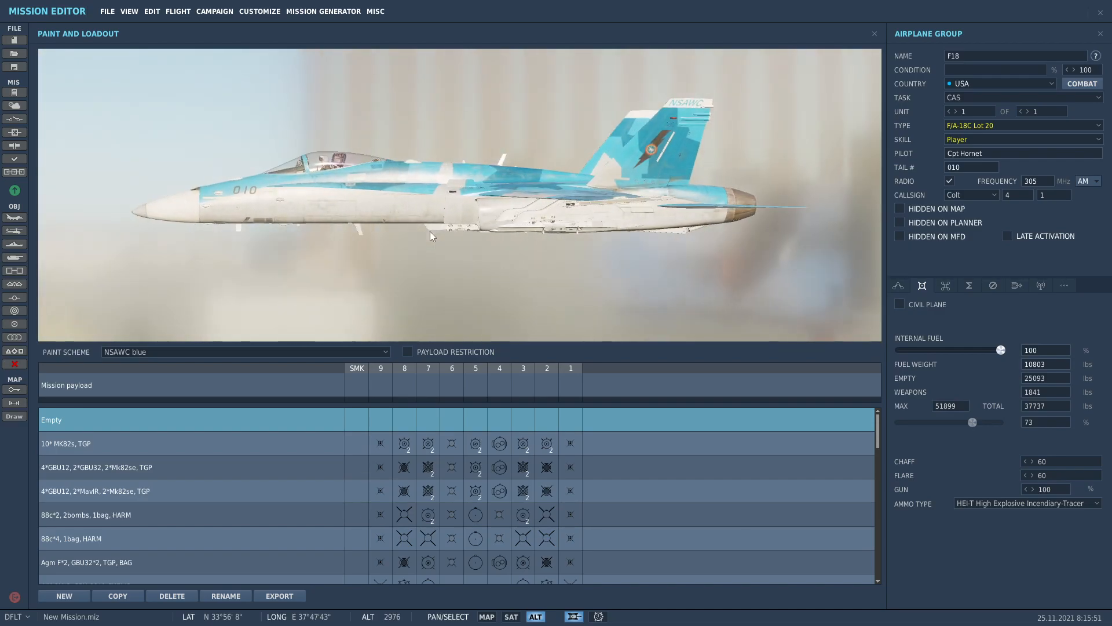
Look through the preset payloads and create a new payload named "Harm and A2A".
{"action": "scroll", "coordinate": [410, 446], "scroll_direction": "down", "scroll_amount": 1}
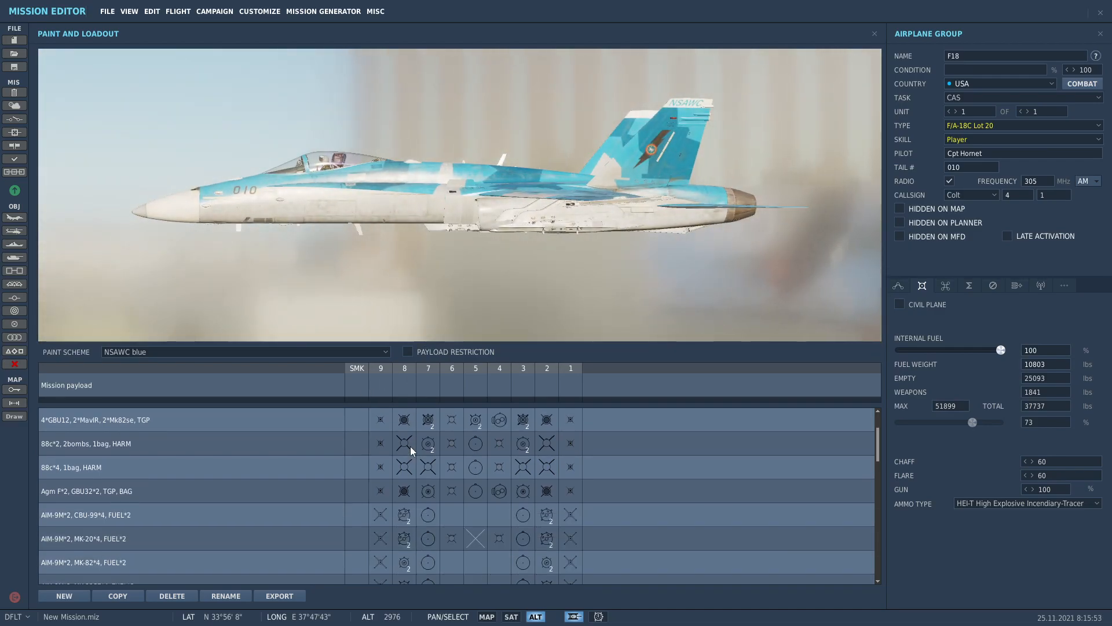
{"action": "scroll", "coordinate": [406, 449], "scroll_direction": "down", "scroll_amount": 2}
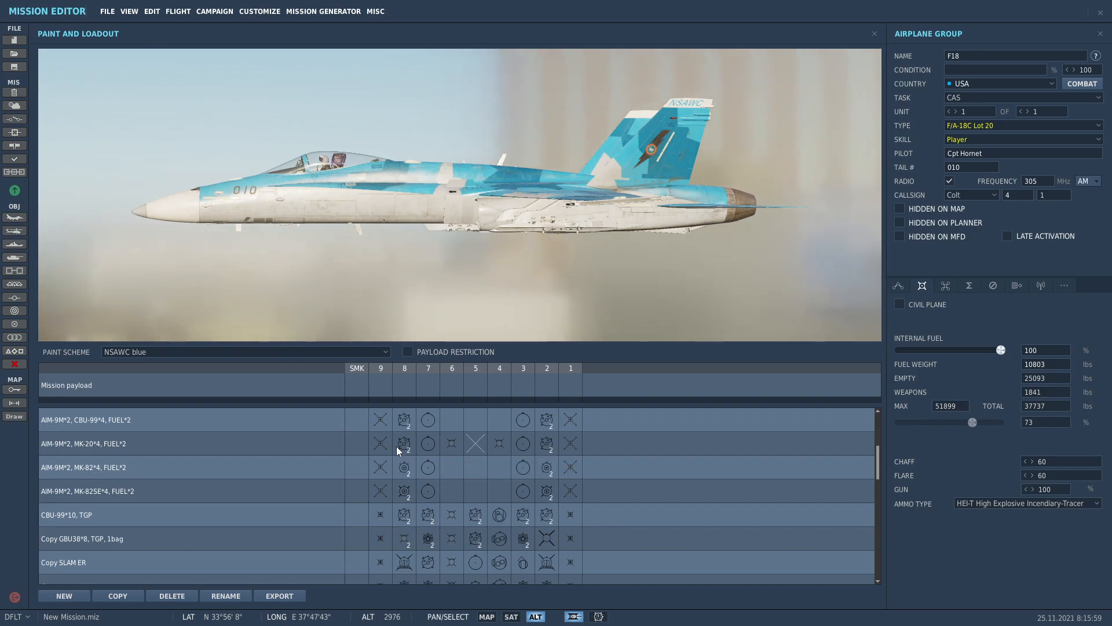
{"action": "scroll", "coordinate": [397, 458], "scroll_direction": "down", "scroll_amount": 2}
{"action": "scroll", "coordinate": [394, 470], "scroll_direction": "down", "scroll_amount": 1}
{"action": "scroll", "coordinate": [394, 470], "scroll_direction": "down", "scroll_amount": 3}
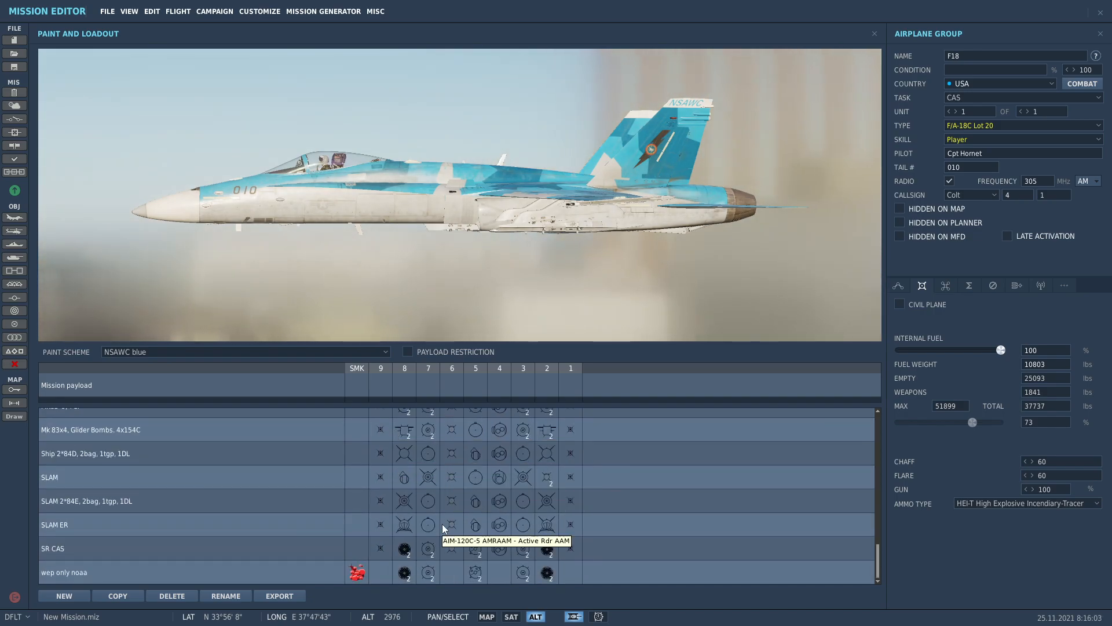
{"action": "left_click", "coordinate": [74, 597]}
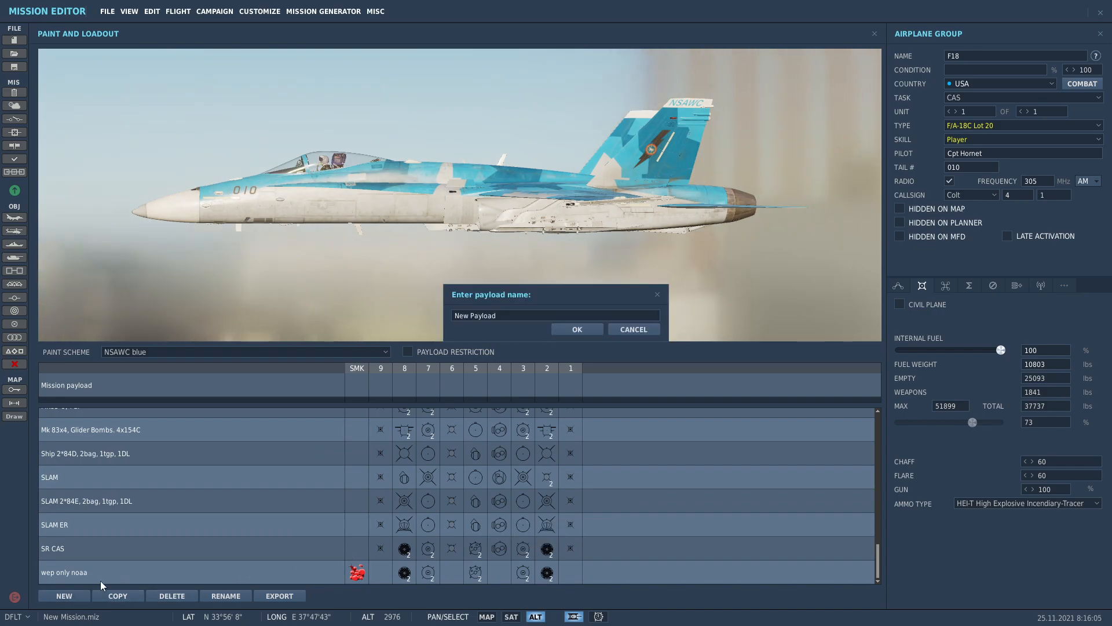
{"action": "left_click", "coordinate": [508, 318]}
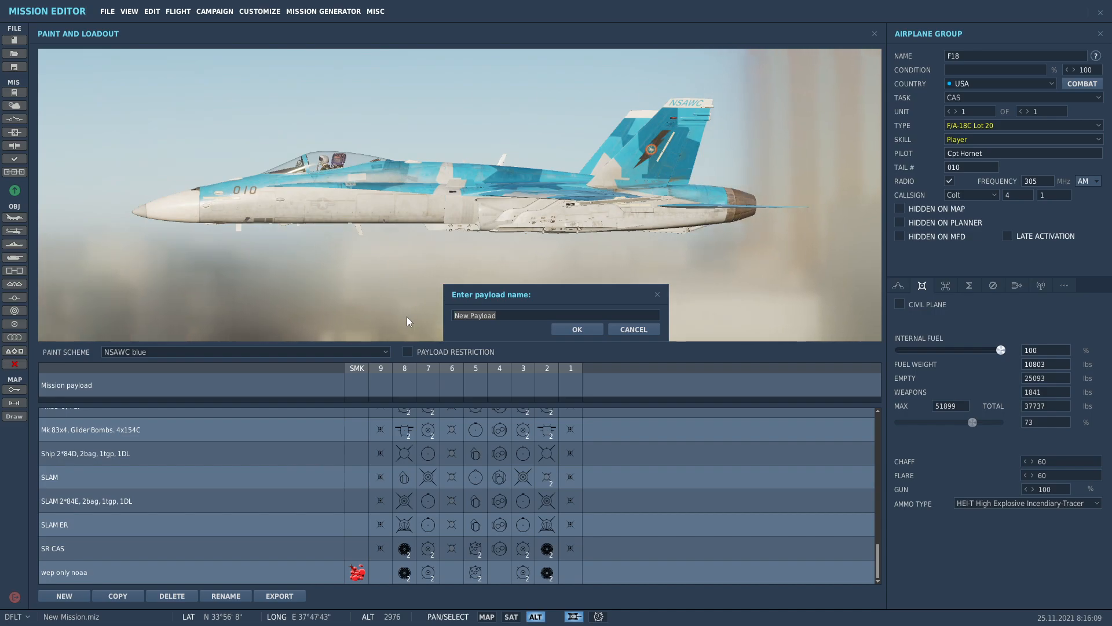
{"action": "type", "text": "Harm and"}
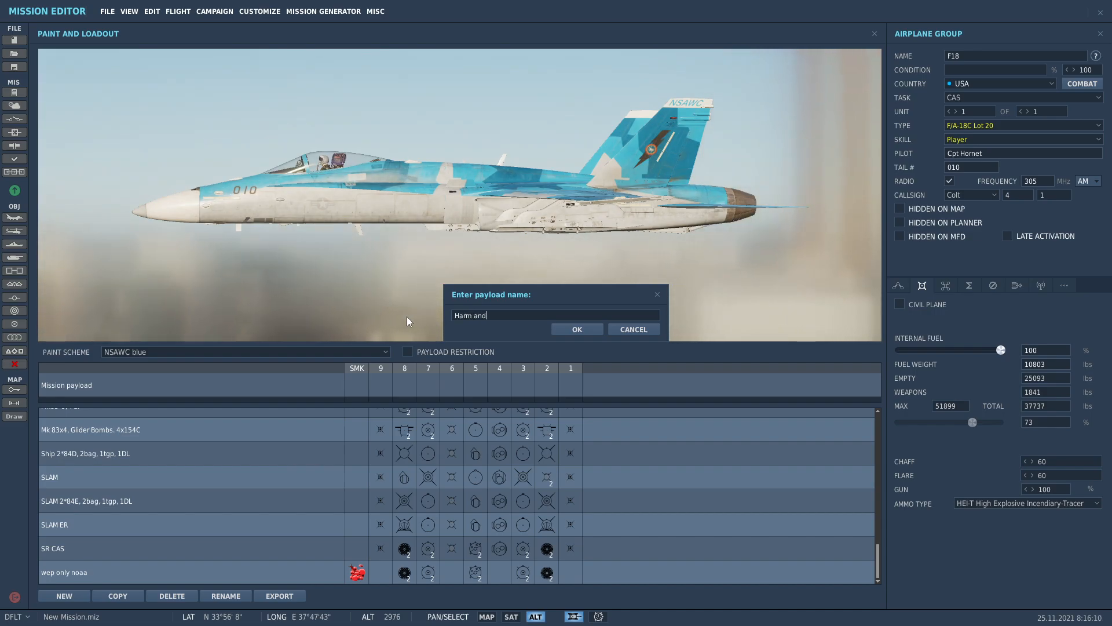
{"action": "type", "text": " A2A"}
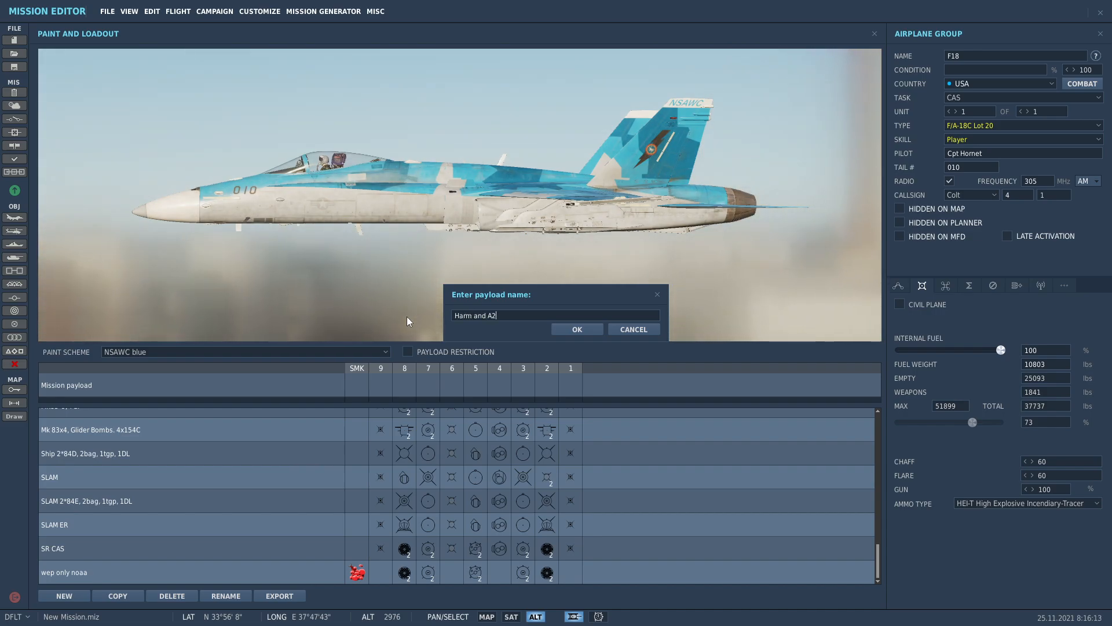
{"action": "left_click", "coordinate": [565, 329]}
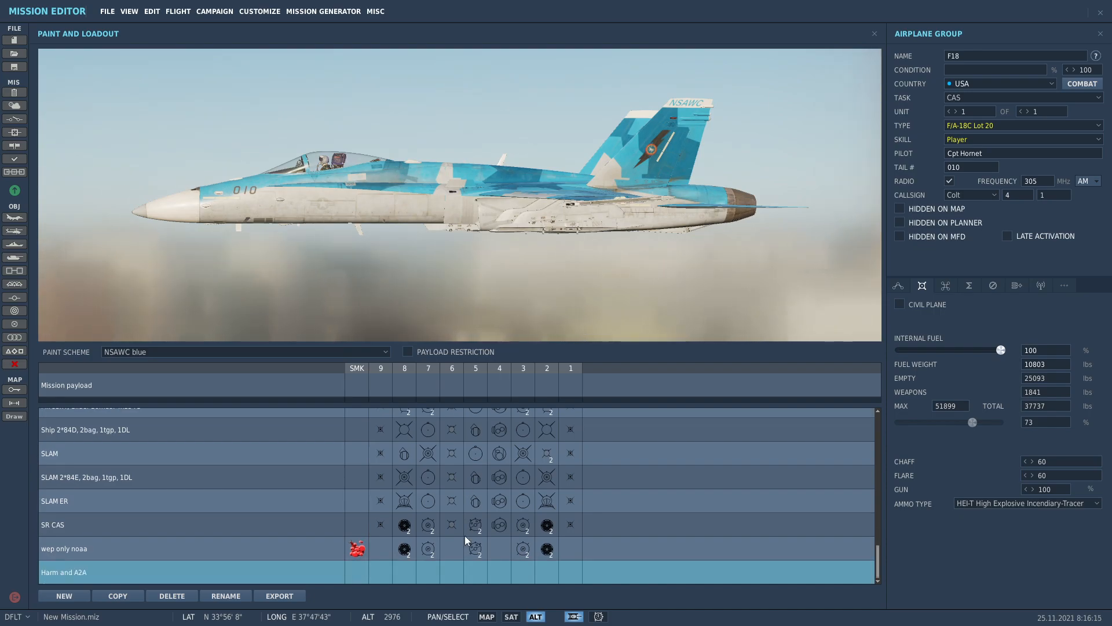
Mount AIM-9X Sidewinder IR AAM missiles on stations 9 and 1 of the Harm and A2A payload.
{"action": "left_click", "coordinate": [386, 574]}
{"action": "mouse_move", "coordinate": [481, 580]}
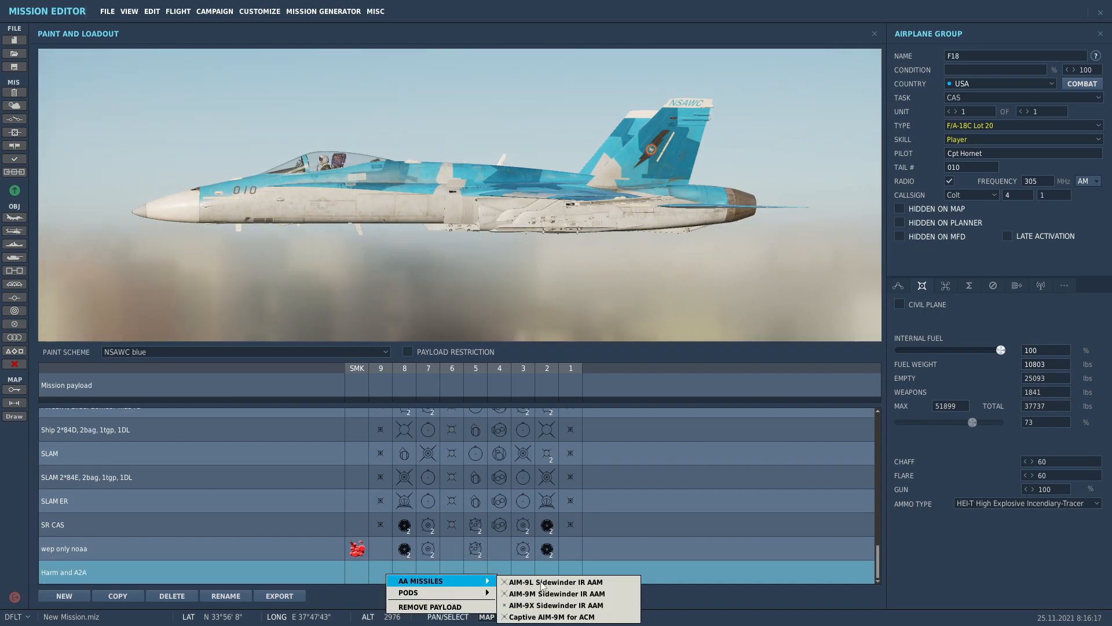
{"action": "left_click", "coordinate": [554, 605]}
{"action": "left_click", "coordinate": [572, 572]}
{"action": "mouse_move", "coordinate": [666, 578]}
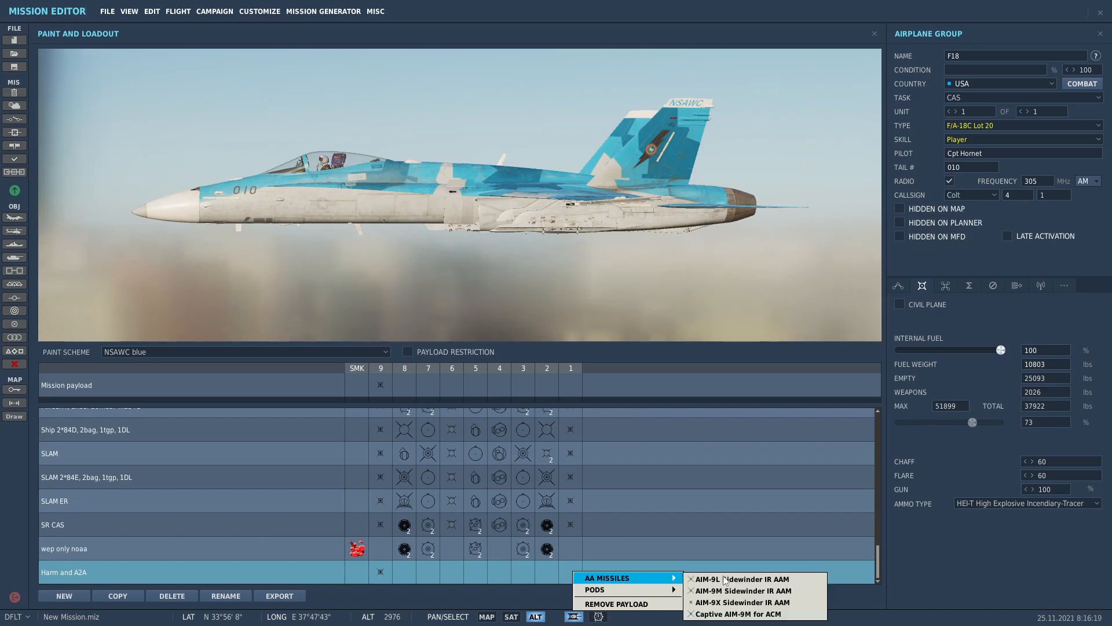
{"action": "left_click", "coordinate": [741, 602]}
Mount AIM-120C-5 AMRAAM missiles on stations 6 and 4 of the Harm and A2A payload.
{"action": "left_click", "coordinate": [453, 572]}
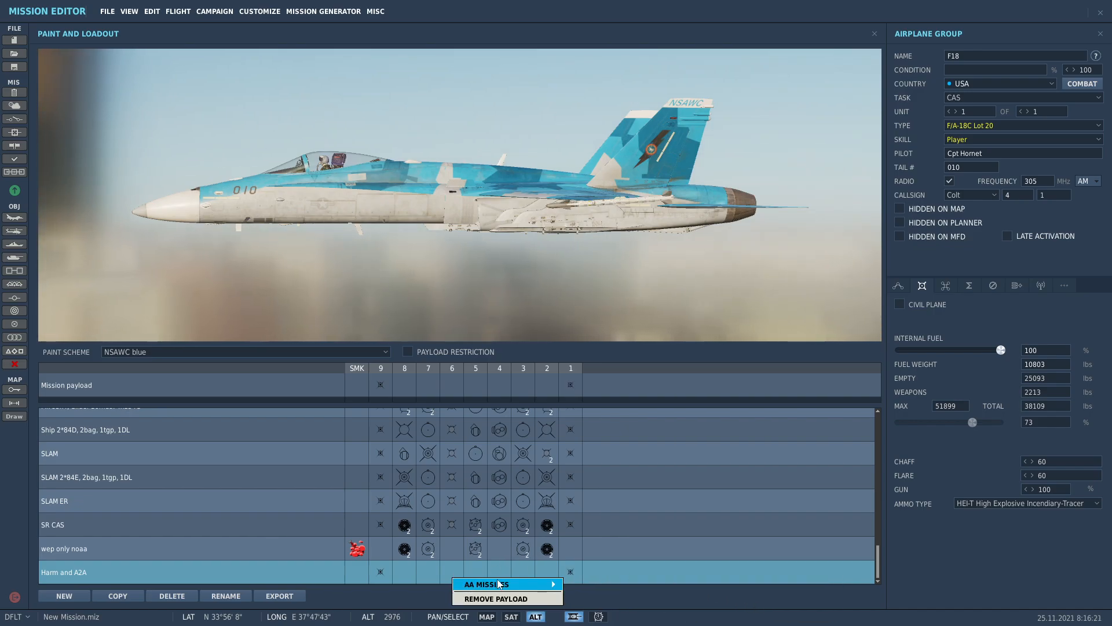
{"action": "mouse_move", "coordinate": [487, 584]}
{"action": "left_click", "coordinate": [638, 600]}
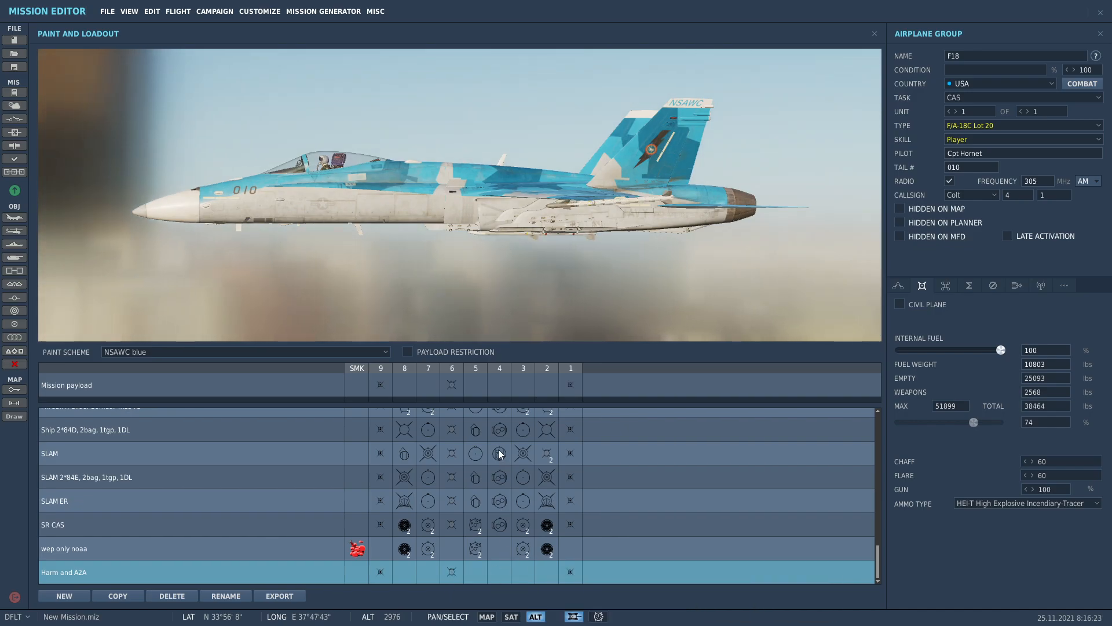
{"action": "left_click", "coordinate": [497, 574]}
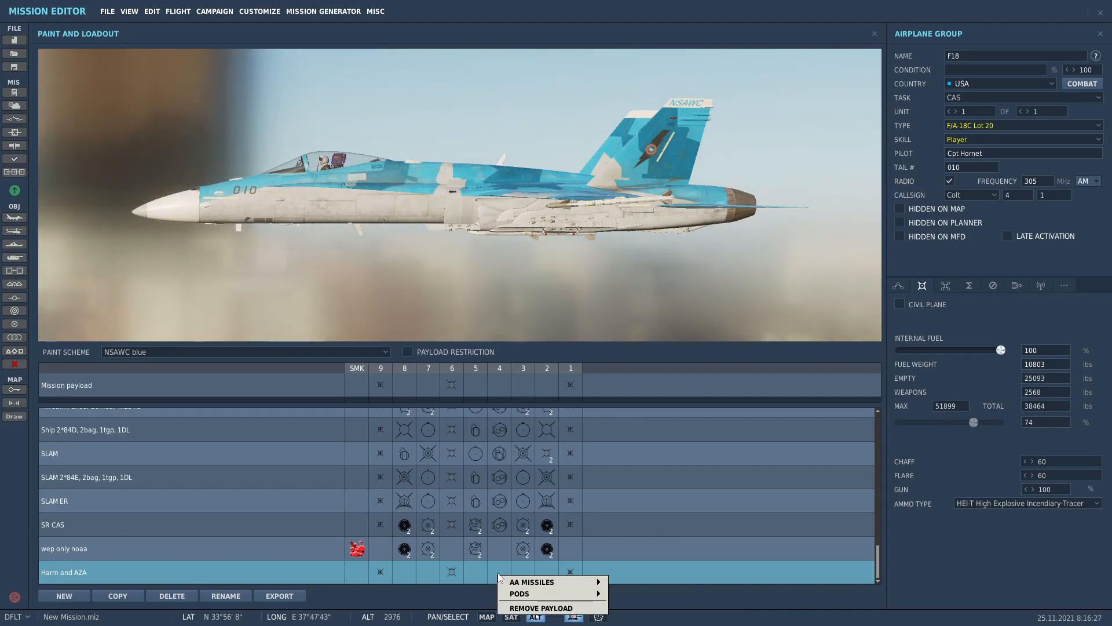
{"action": "mouse_move", "coordinate": [571, 585]}
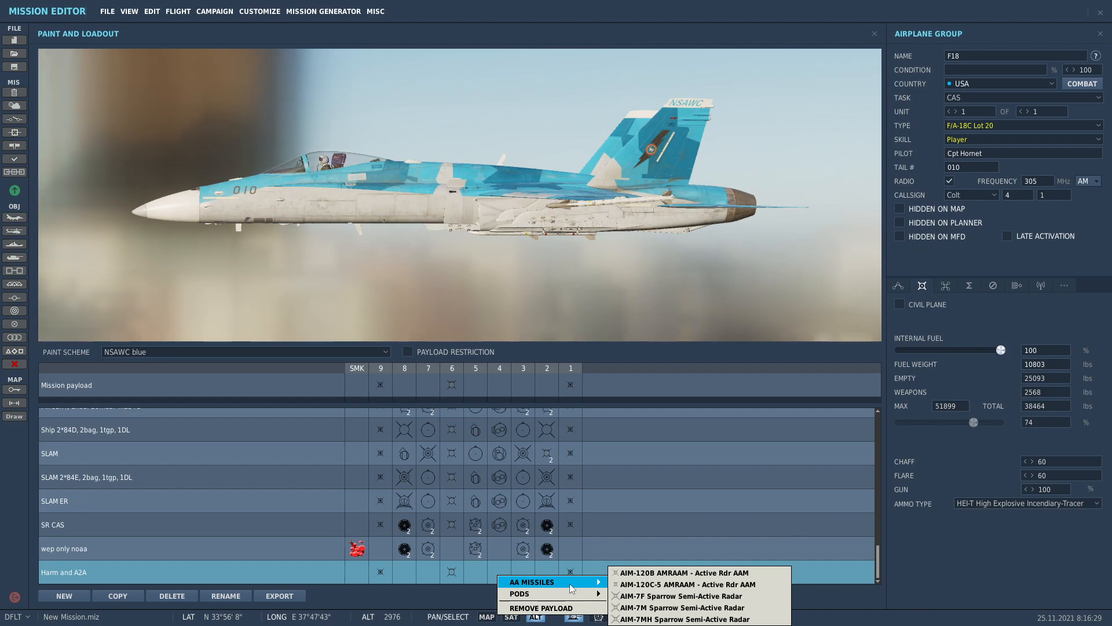
{"action": "left_click", "coordinate": [666, 584]}
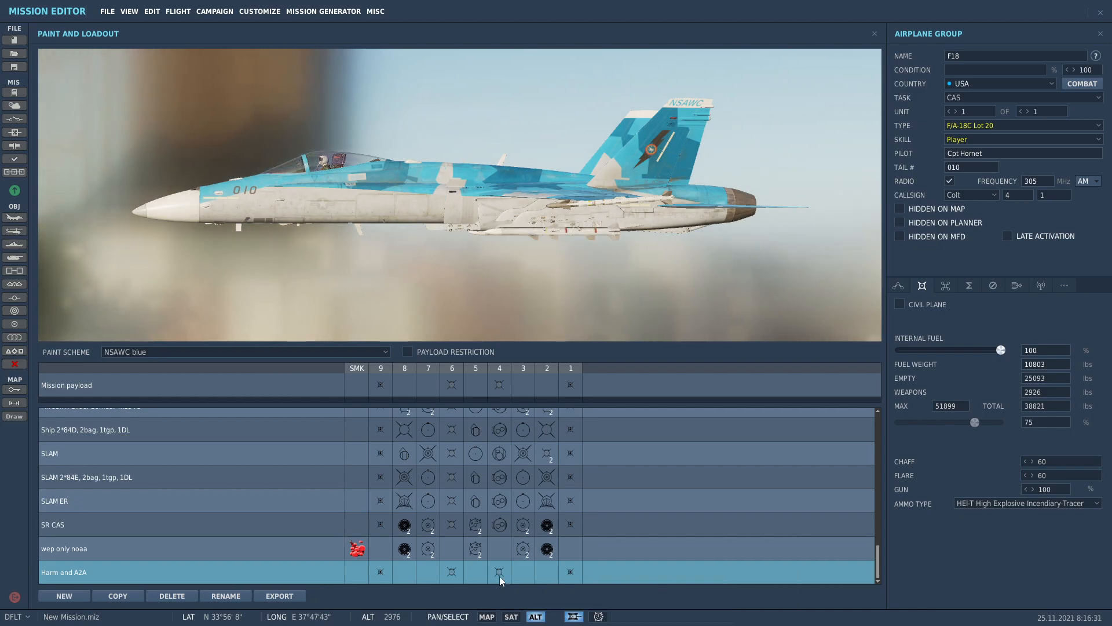
{"action": "left_click_drag", "start_coordinate": [506, 217], "coordinate": [625, 184]}
{"action": "left_click_drag", "start_coordinate": [510, 268], "coordinate": [412, 273]}
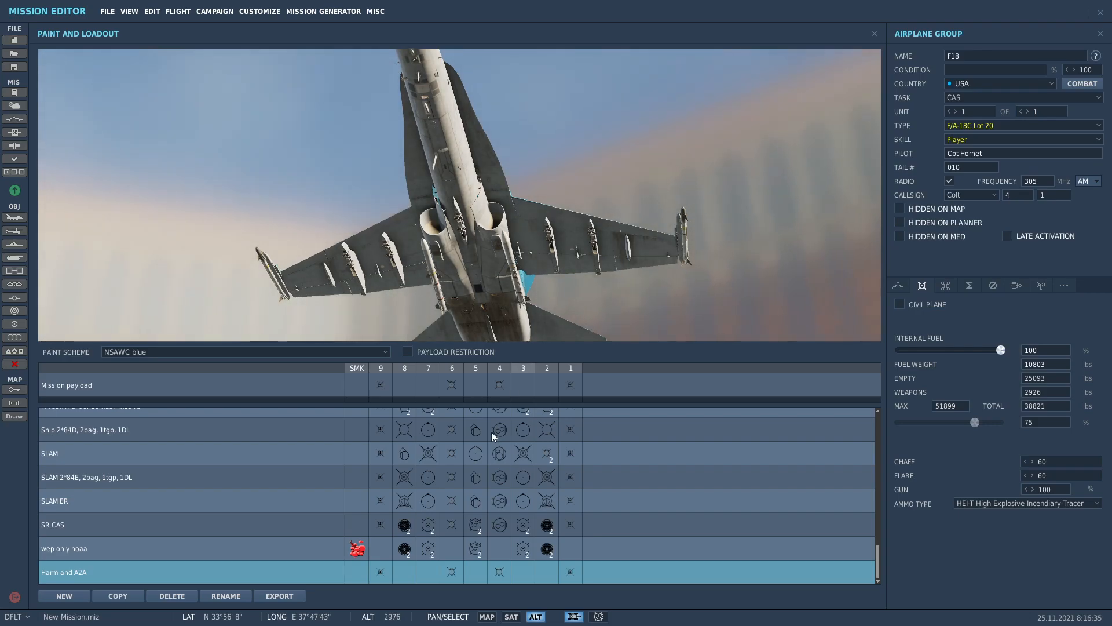
{"action": "left_click", "coordinate": [475, 571]}
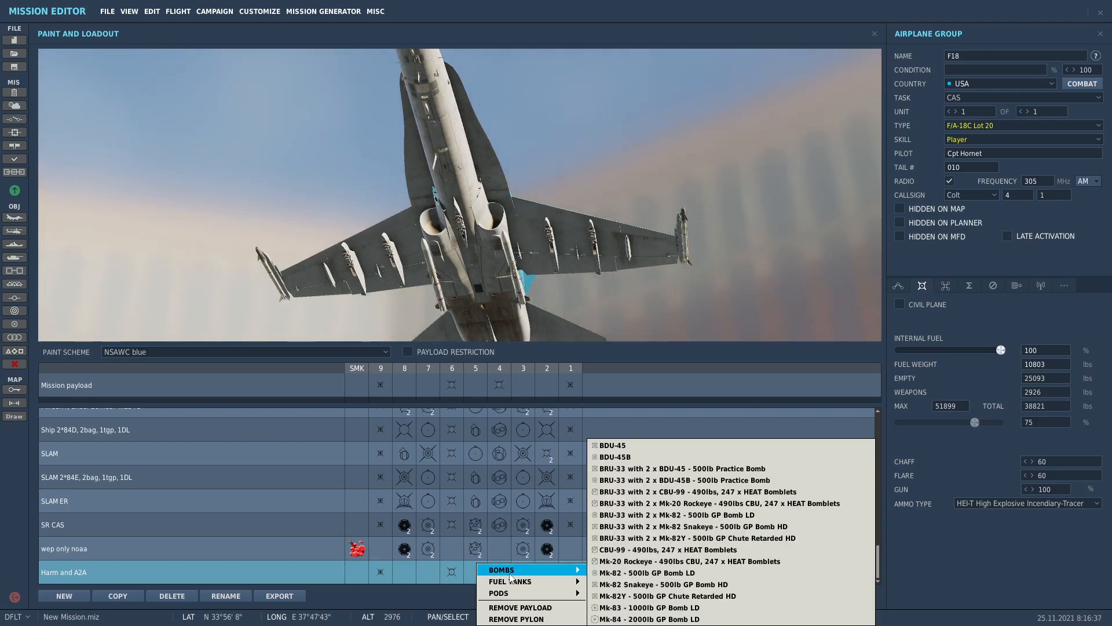
{"action": "left_click", "coordinate": [430, 572]}
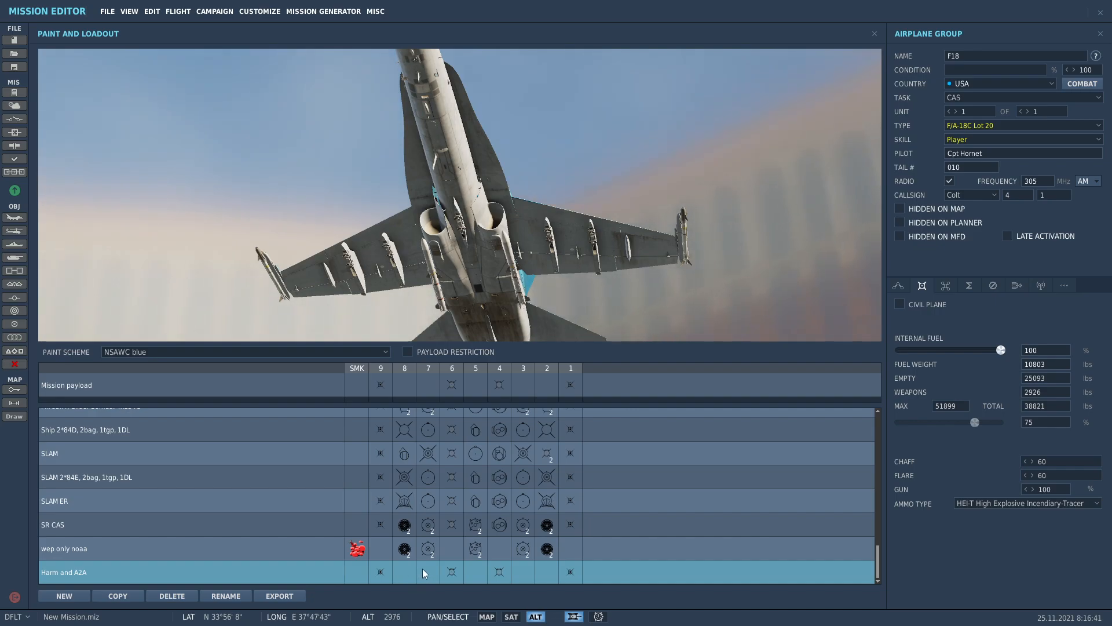
{"action": "left_click", "coordinate": [423, 571]}
{"action": "mouse_move", "coordinate": [492, 570]}
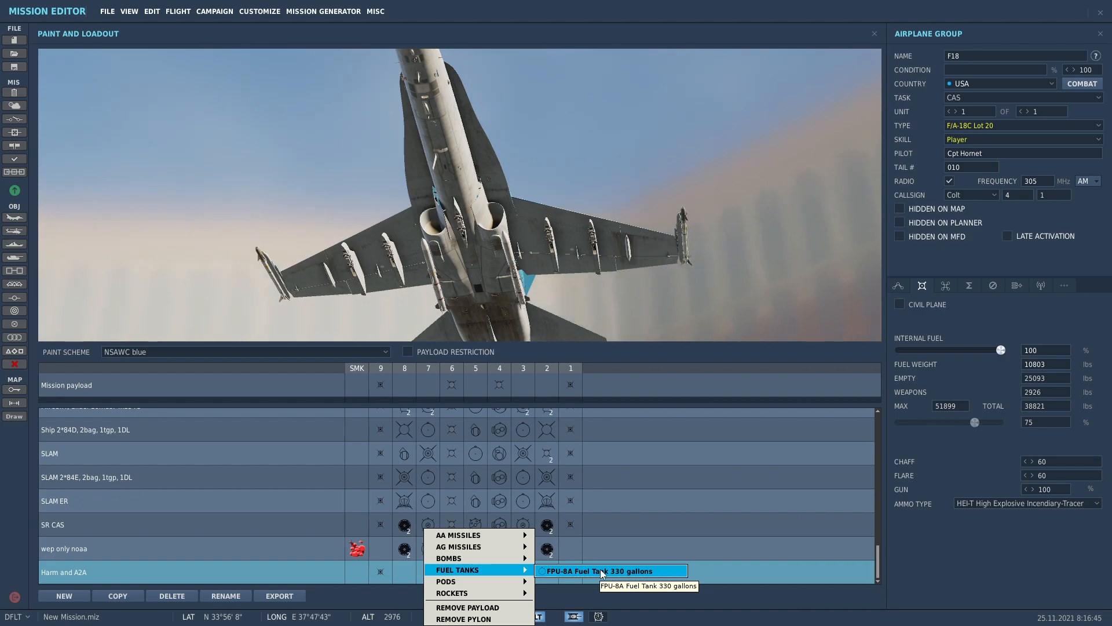
{"action": "left_click", "coordinate": [405, 582]}
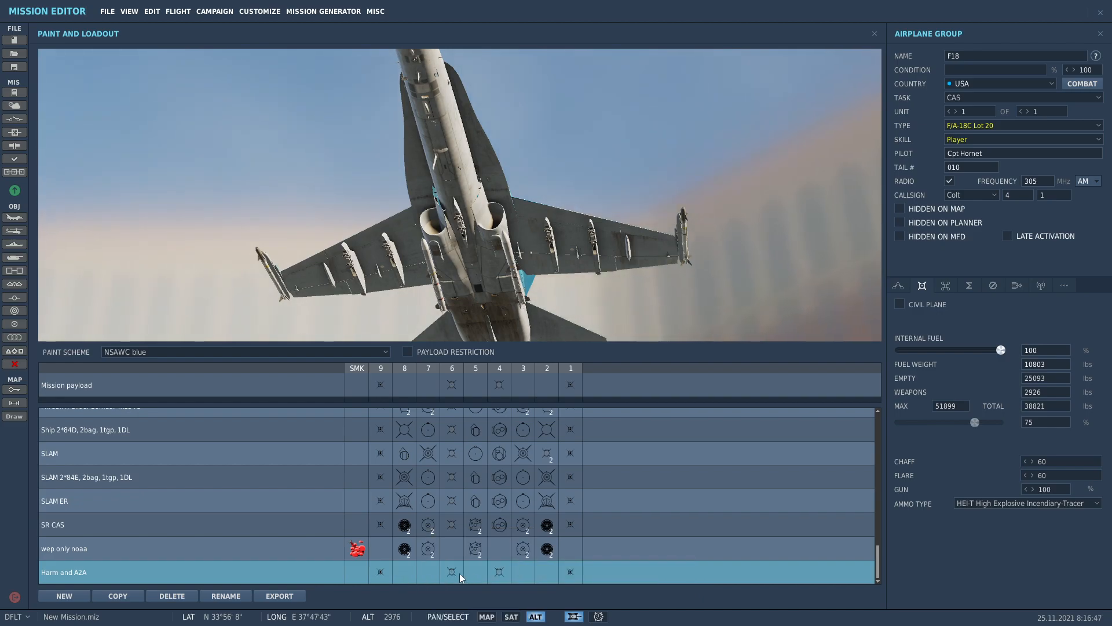
Mount an FPU-8A Fuel Tank 330 gallons on station 5 of the Harm and A2A payload.
{"action": "left_click", "coordinate": [469, 573]}
{"action": "mouse_move", "coordinate": [516, 574]}
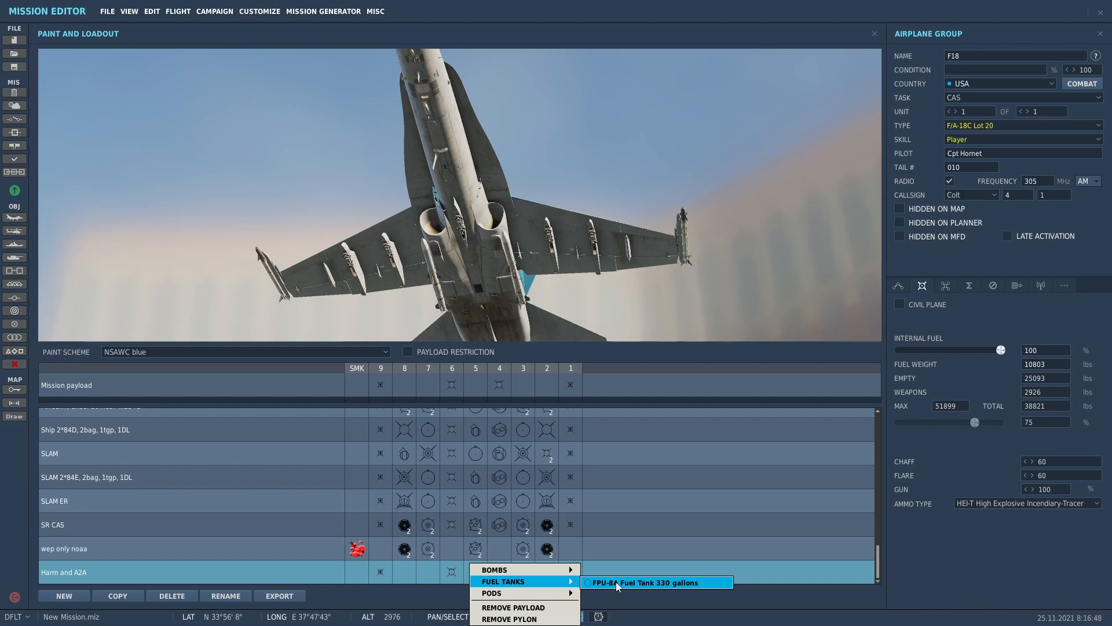
{"action": "left_click", "coordinate": [597, 581]}
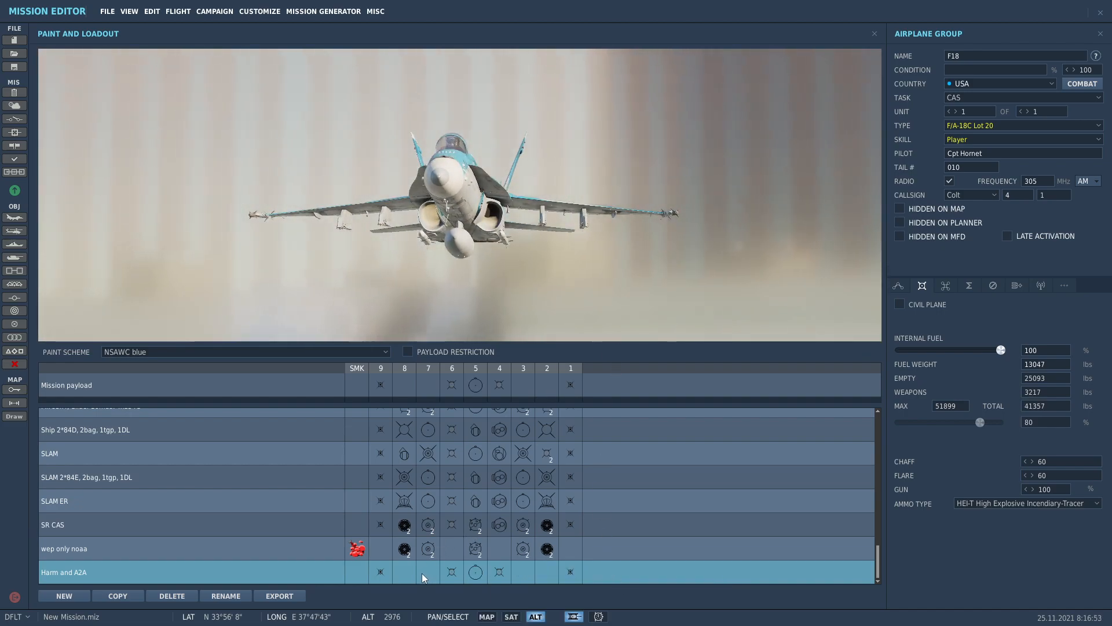
Mount AGM-88C HARM High Speed Anti-Radiation Missiles on stations 8 and 2 of the Harm and A2A payload.
{"action": "left_click", "coordinate": [404, 576]}
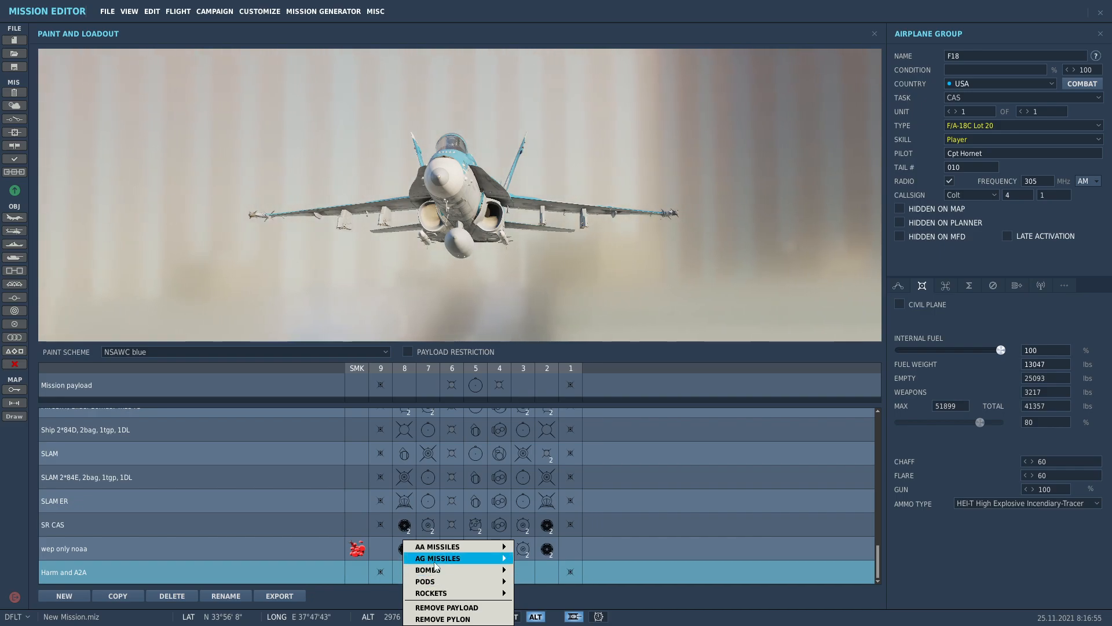
{"action": "mouse_move", "coordinate": [463, 558]}
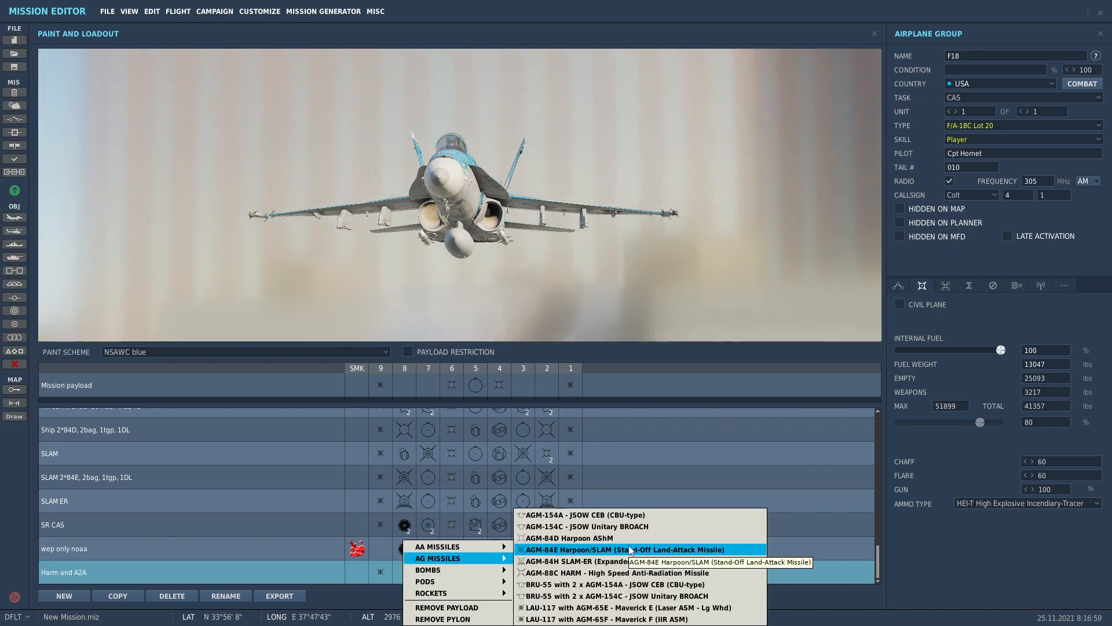
{"action": "left_click", "coordinate": [624, 573]}
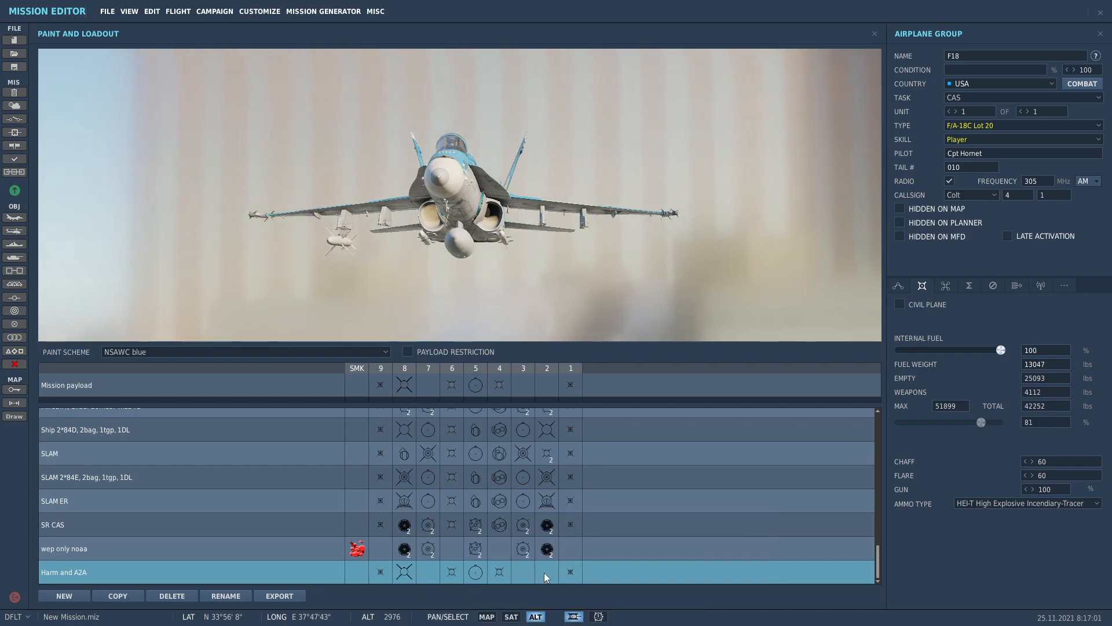
{"action": "left_click", "coordinate": [546, 572]}
{"action": "mouse_move", "coordinate": [579, 558]}
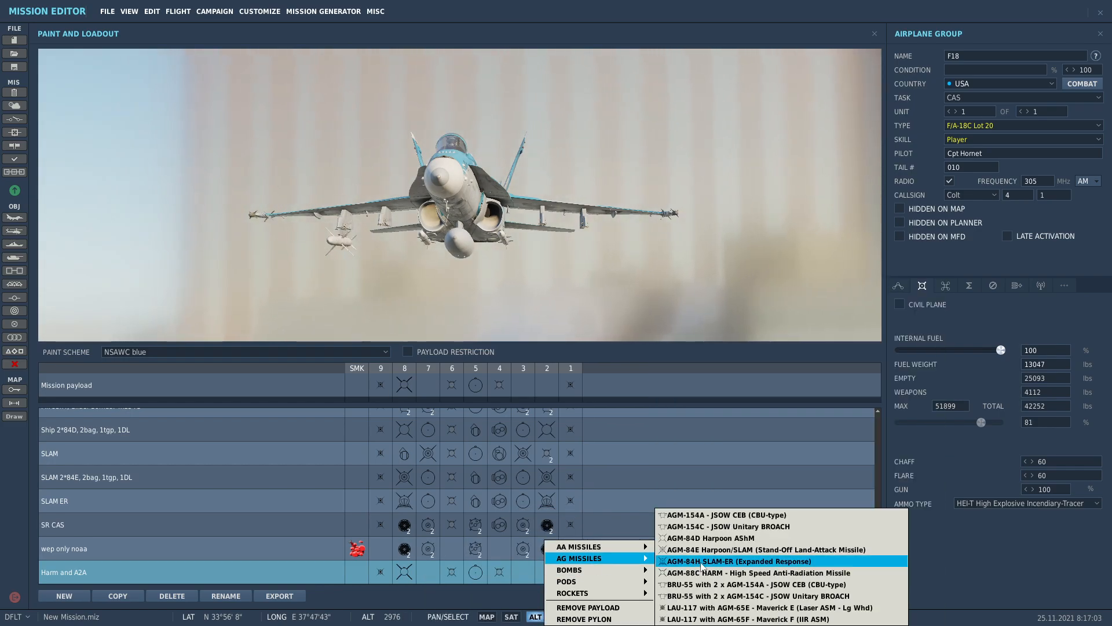
{"action": "left_click", "coordinate": [712, 574]}
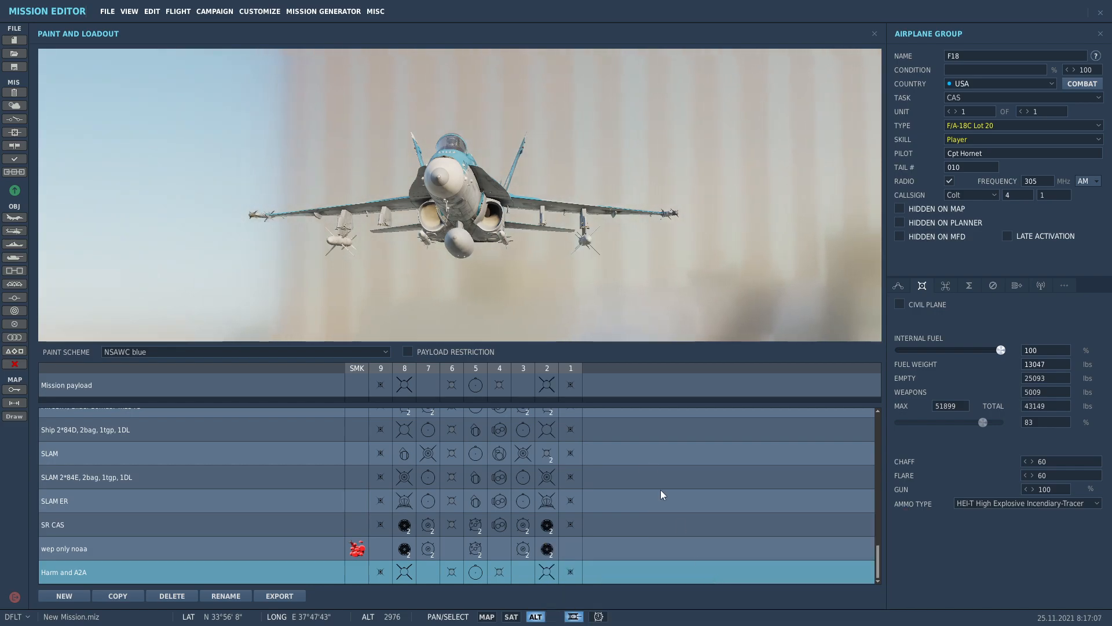
Mount Mk-83 1000lb GP Bomb LD on stations 7 and 3 of the Harm and A2A payload.
{"action": "left_click", "coordinate": [427, 570]}
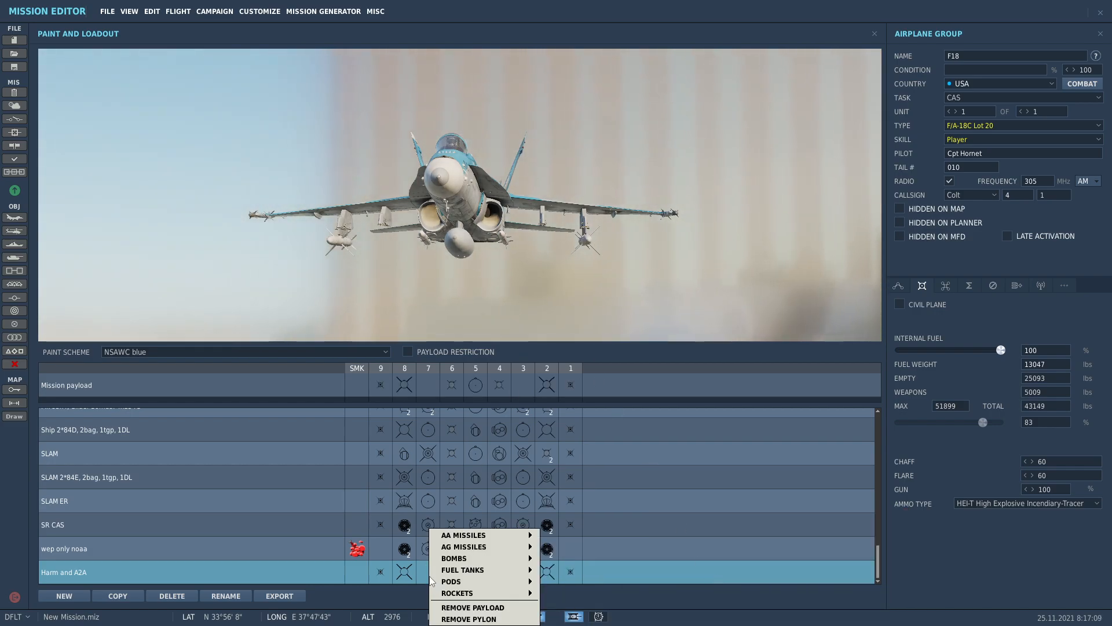
{"action": "mouse_move", "coordinate": [463, 559]}
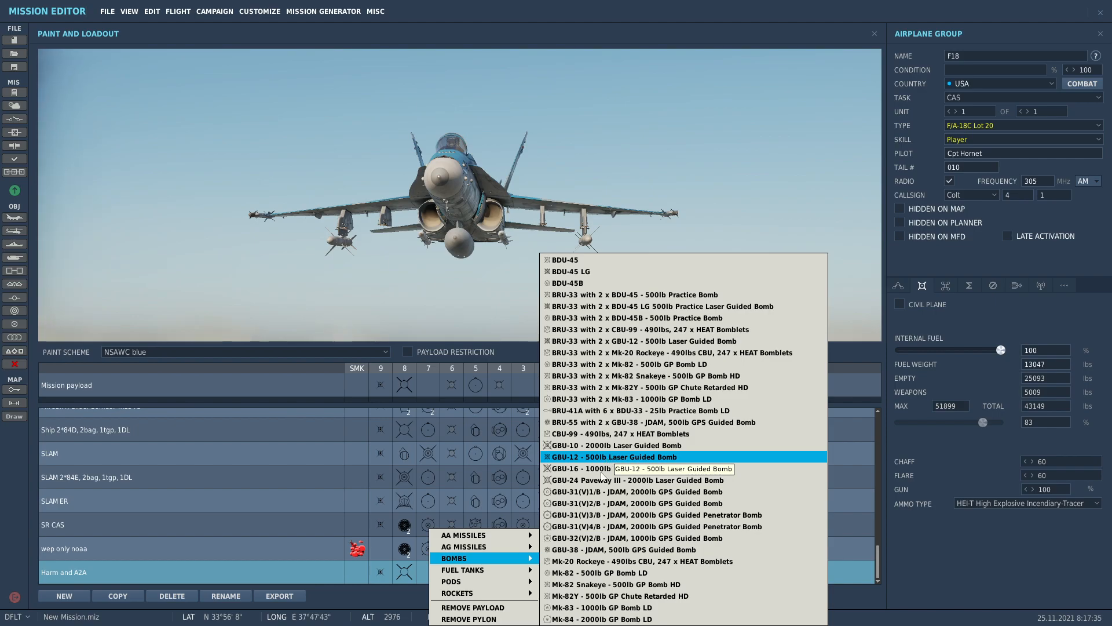
{"action": "left_click", "coordinate": [596, 610]}
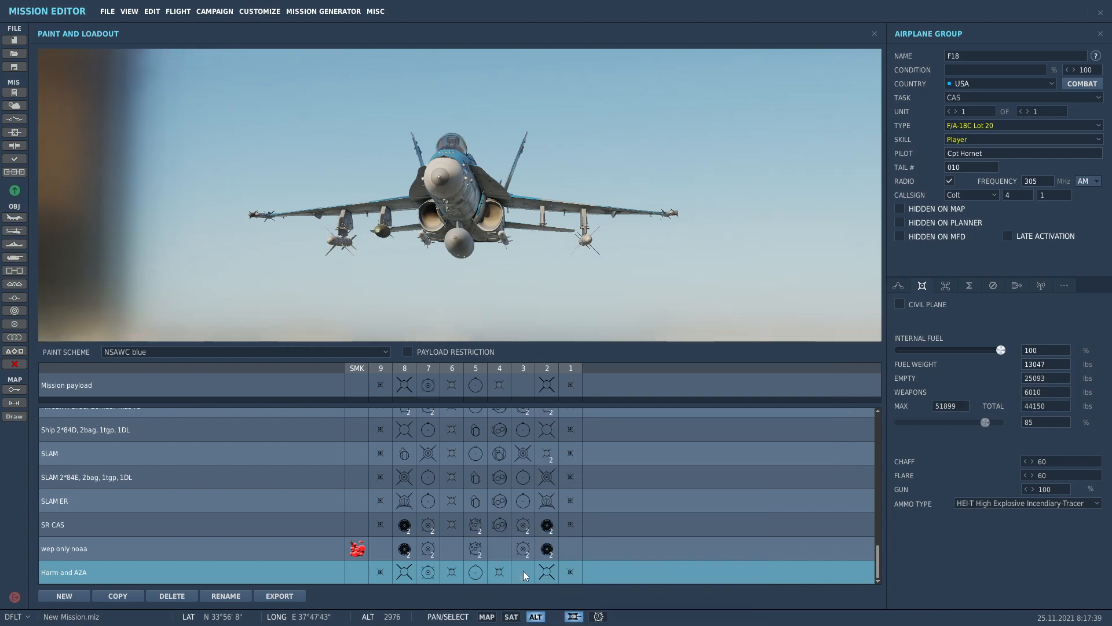
{"action": "right_click", "coordinate": [516, 571]}
{"action": "mouse_move", "coordinate": [561, 559]}
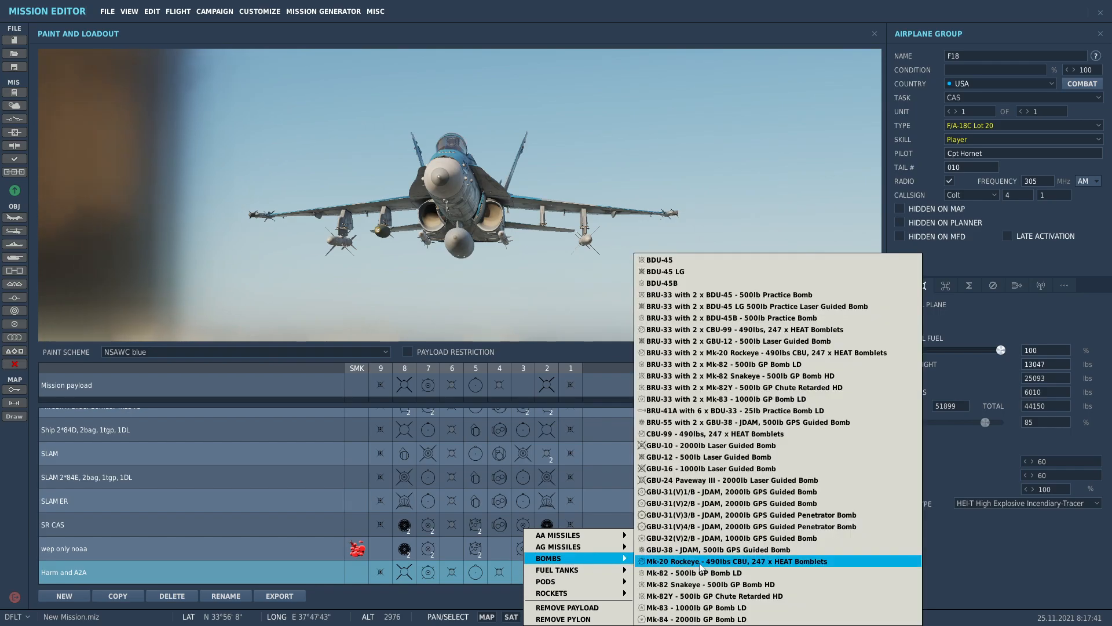
{"action": "left_click", "coordinate": [706, 608]}
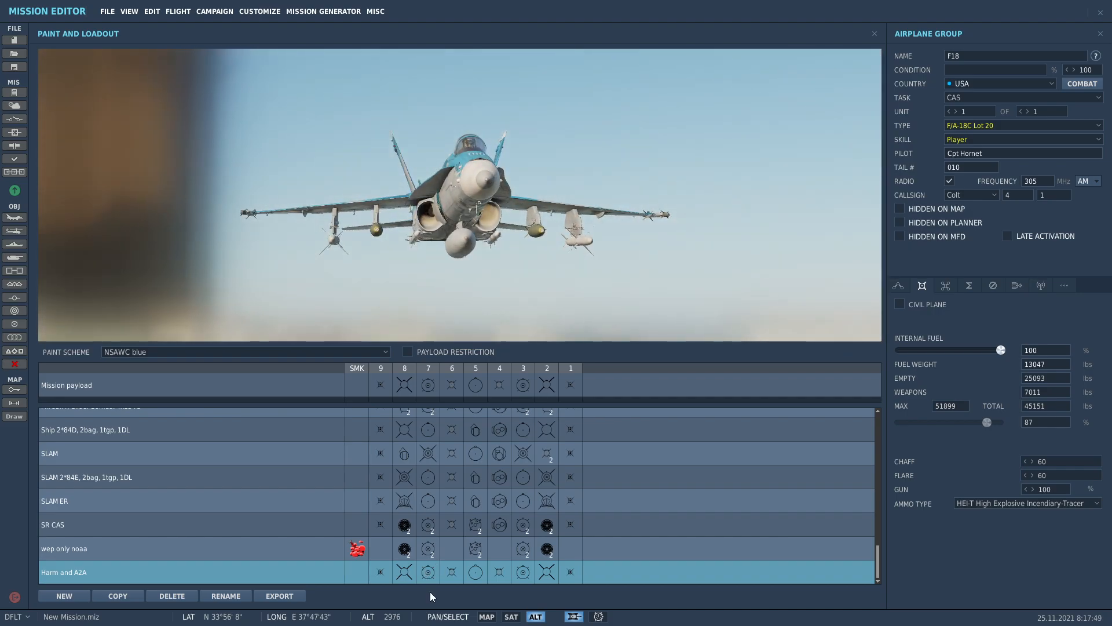
Load Mk-84 2000lb GP Bomb LD on stations 7 and 3 in place of the Mk-83 bombs.
{"action": "left_click", "coordinate": [428, 574]}
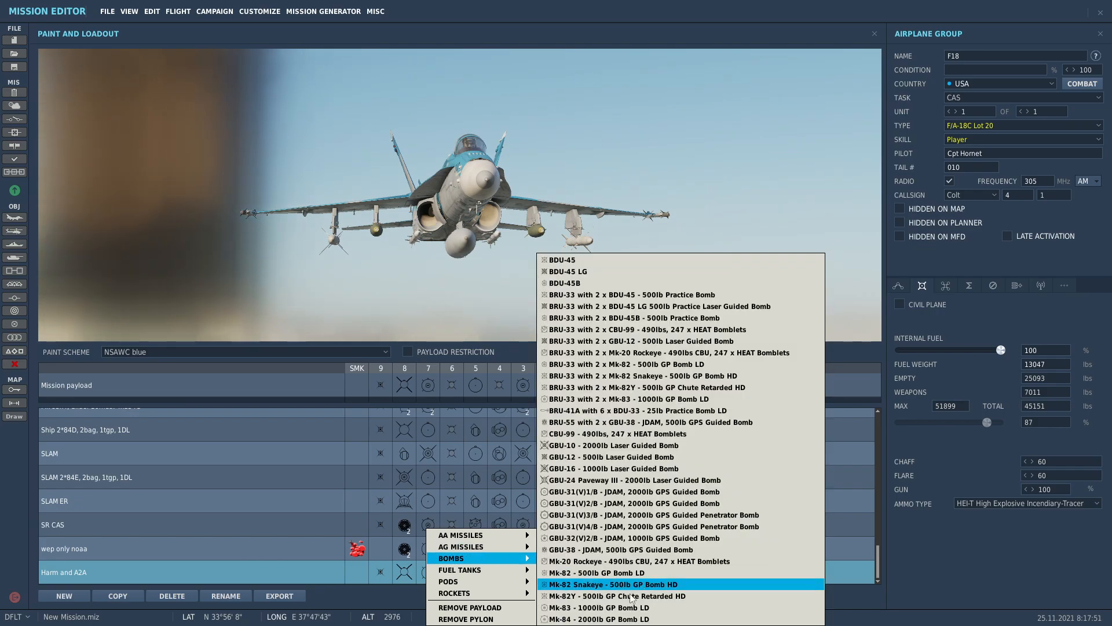
{"action": "left_click", "coordinate": [584, 618]}
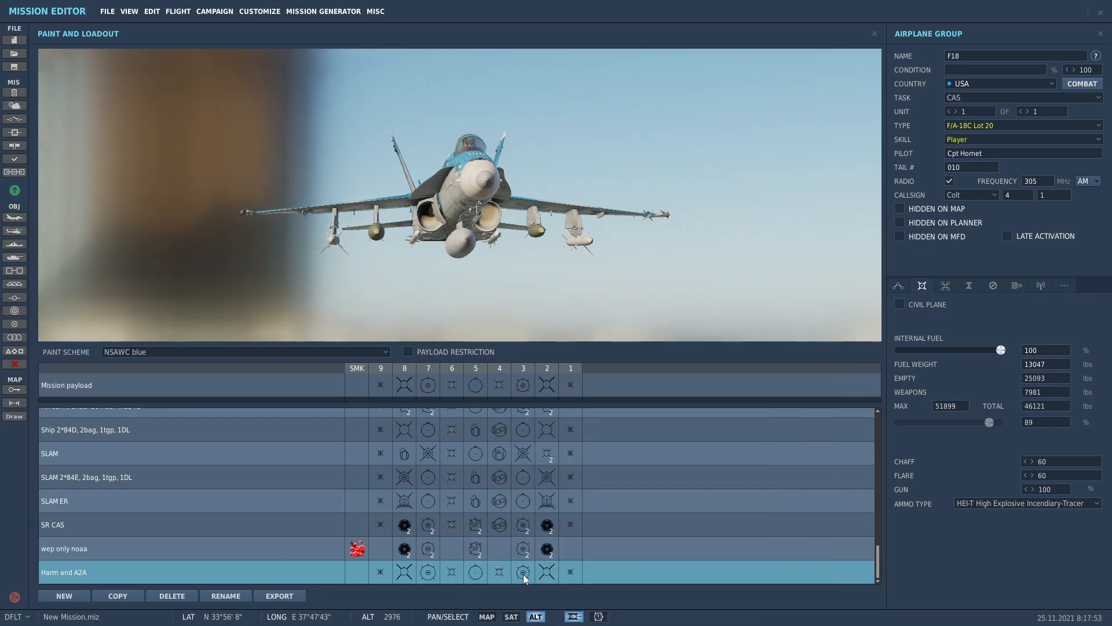
{"action": "right_click", "coordinate": [544, 574]}
{"action": "mouse_move", "coordinate": [567, 559]}
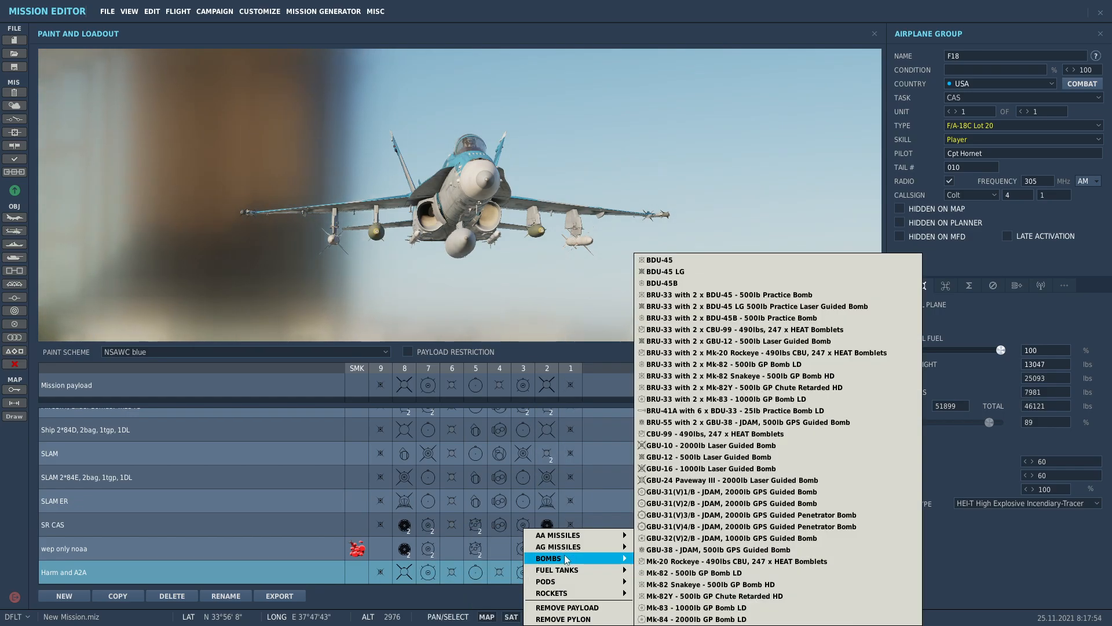
{"action": "left_click", "coordinate": [684, 619]}
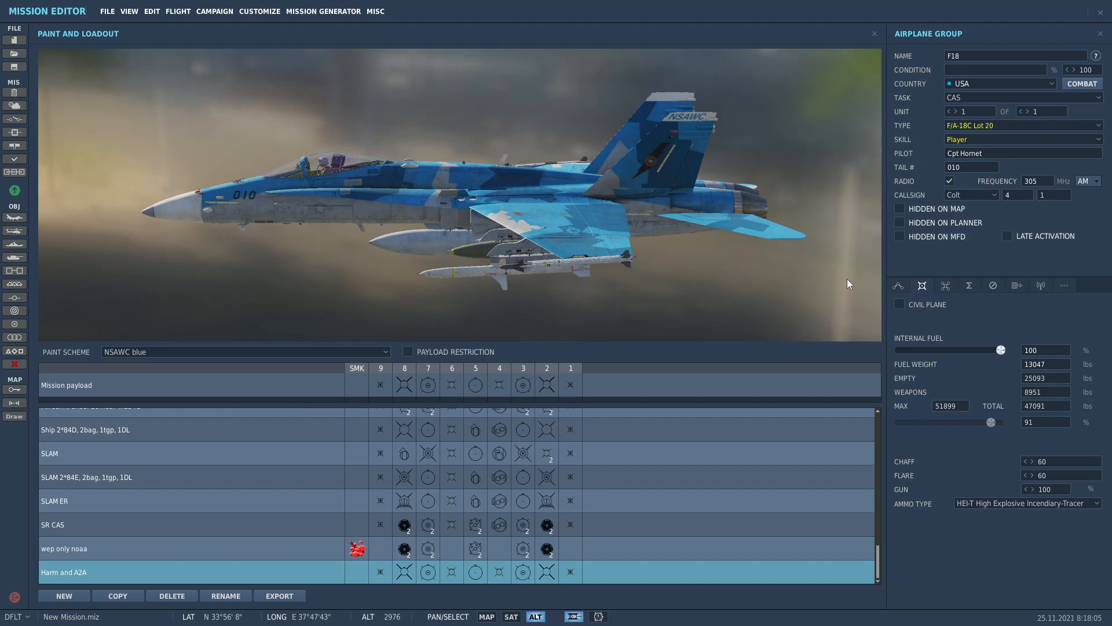
Return to the mission map and place a new airplane group on the deck of the aircraft carrier.
{"action": "left_click", "coordinate": [898, 286]}
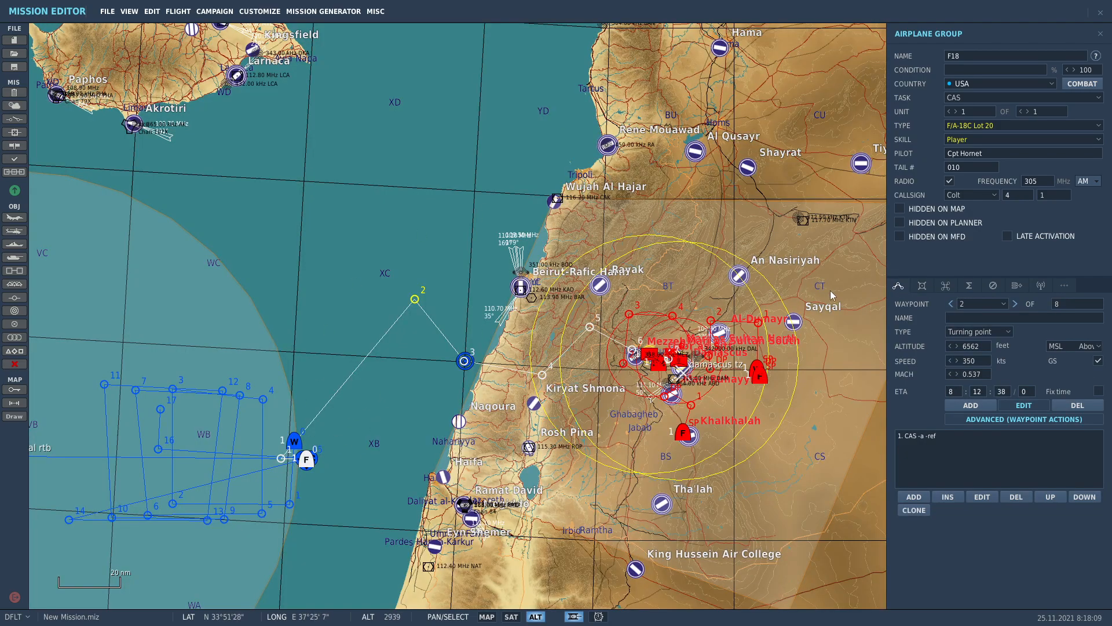
{"action": "left_click_drag", "start_coordinate": [418, 244], "coordinate": [557, 249]}
{"action": "scroll", "coordinate": [462, 466], "scroll_direction": "up", "scroll_amount": 5}
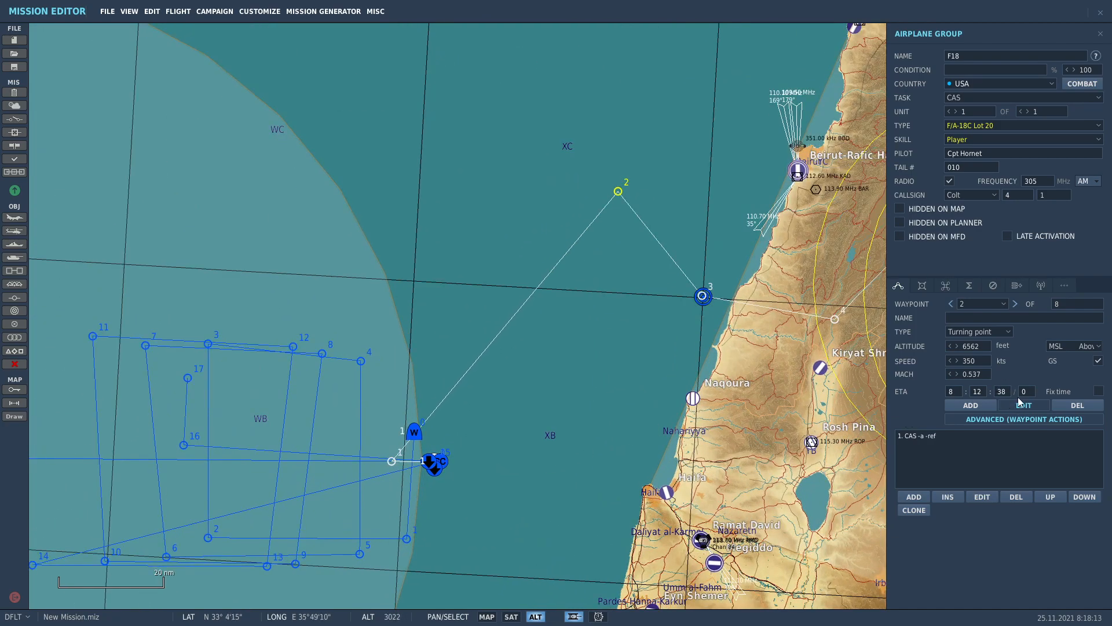
{"action": "left_click", "coordinate": [542, 449]}
{"action": "scroll", "coordinate": [481, 488], "scroll_direction": "up", "scroll_amount": 3}
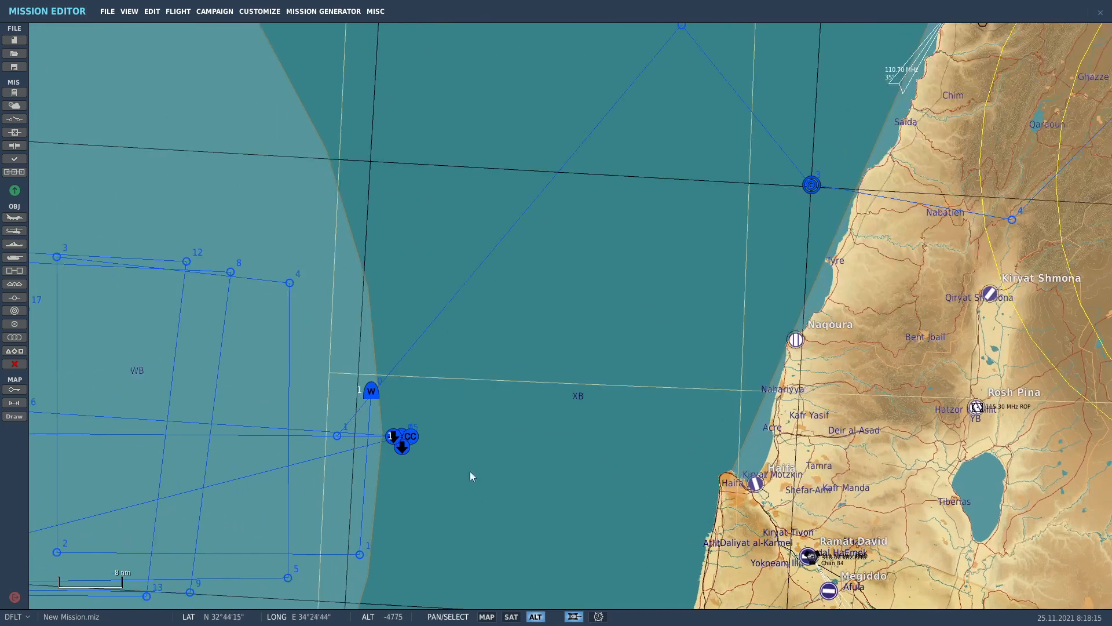
{"action": "left_click", "coordinate": [14, 218]}
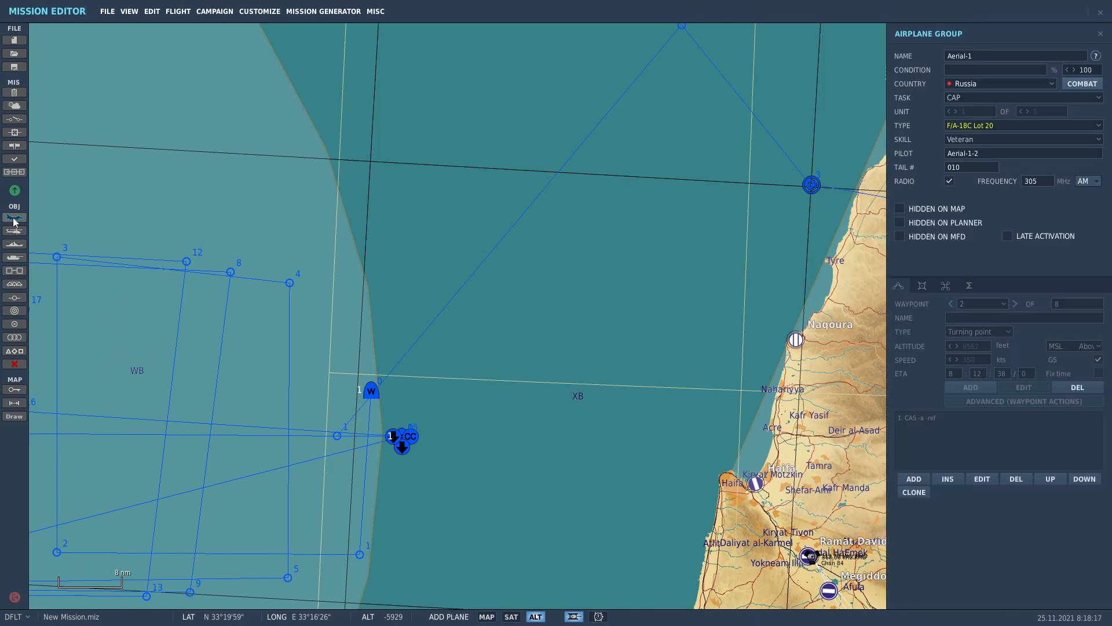
{"action": "scroll", "coordinate": [400, 447], "scroll_direction": "up", "scroll_amount": 10}
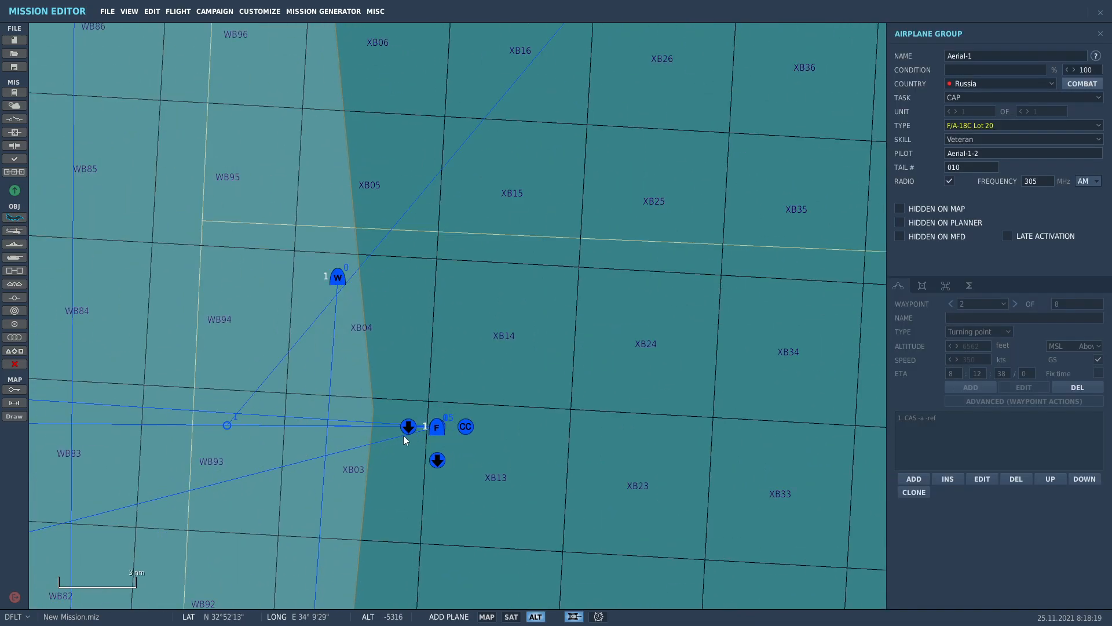
{"action": "scroll", "coordinate": [481, 413], "scroll_direction": "up", "scroll_amount": 8}
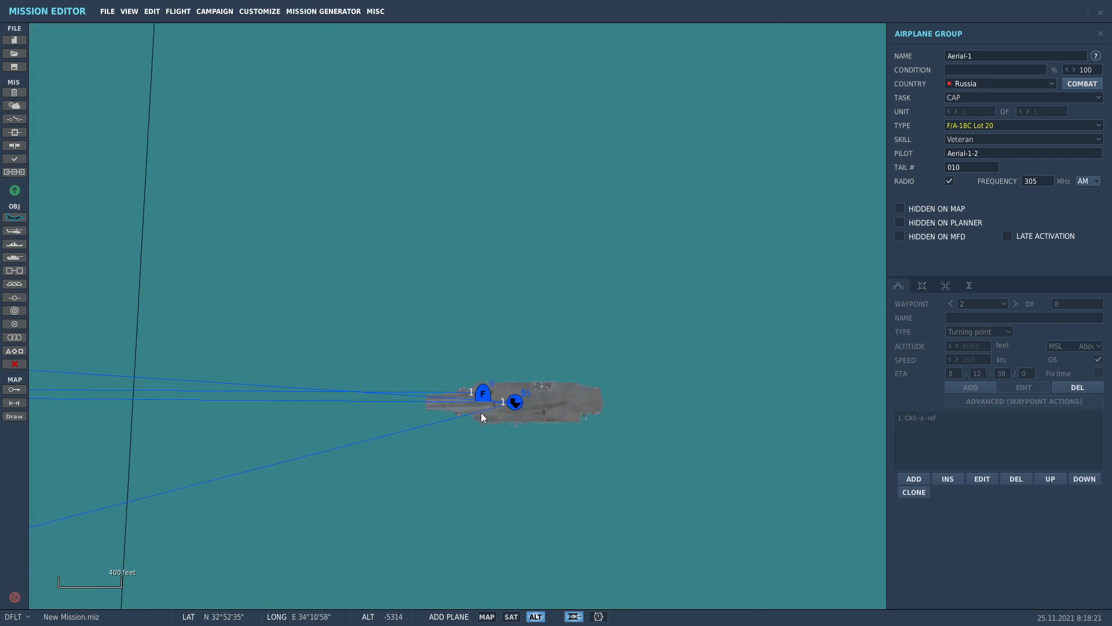
{"action": "left_click", "coordinate": [480, 412]}
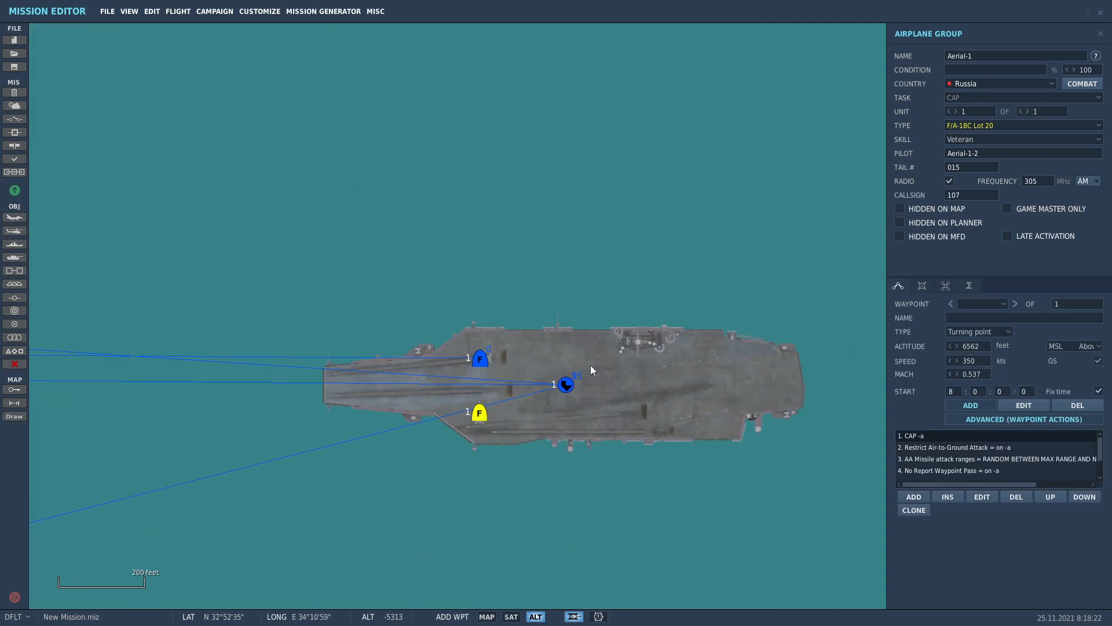
Set the new airplane group's country to USA, its task to Refueling and its type to S-3B Tanker.
{"action": "left_click", "coordinate": [981, 83]}
{"action": "left_click", "coordinate": [969, 95]}
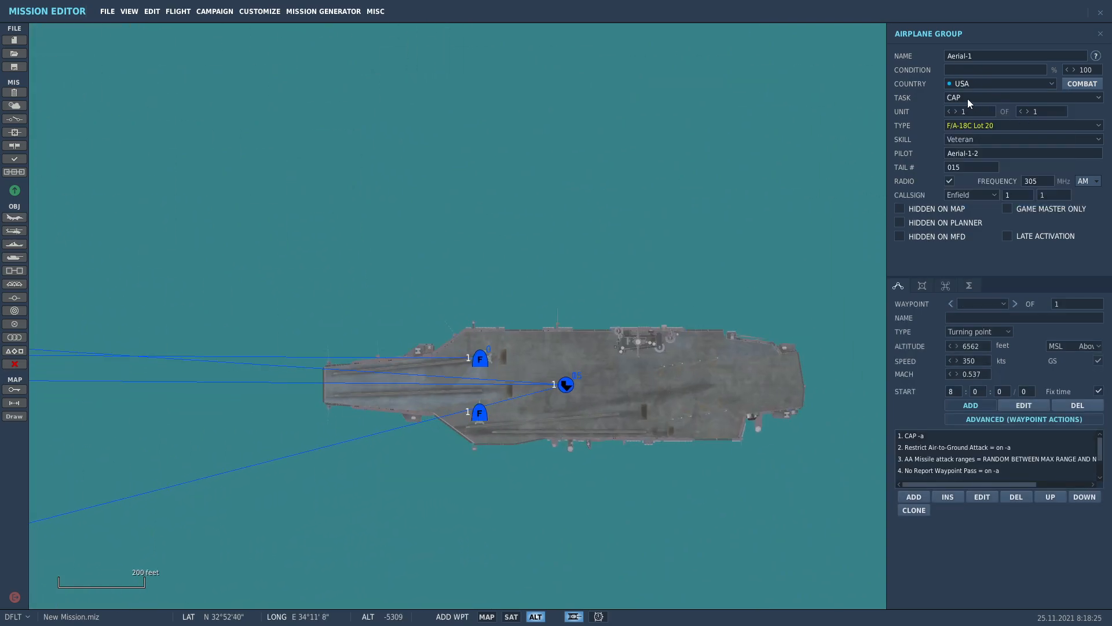
{"action": "left_click", "coordinate": [968, 97]}
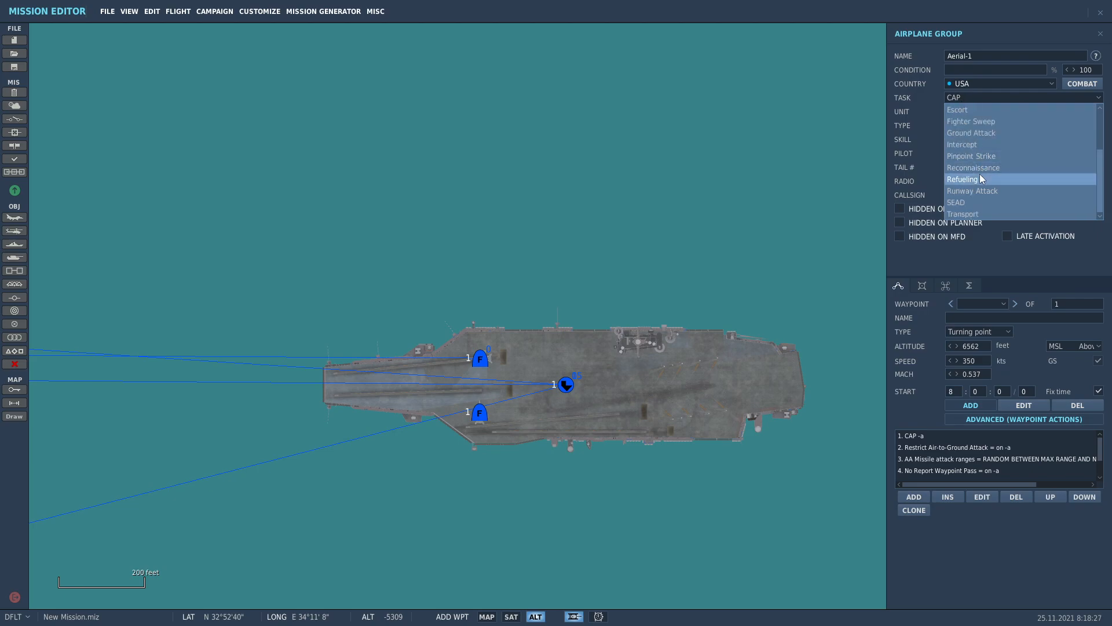
{"action": "left_click", "coordinate": [979, 177]}
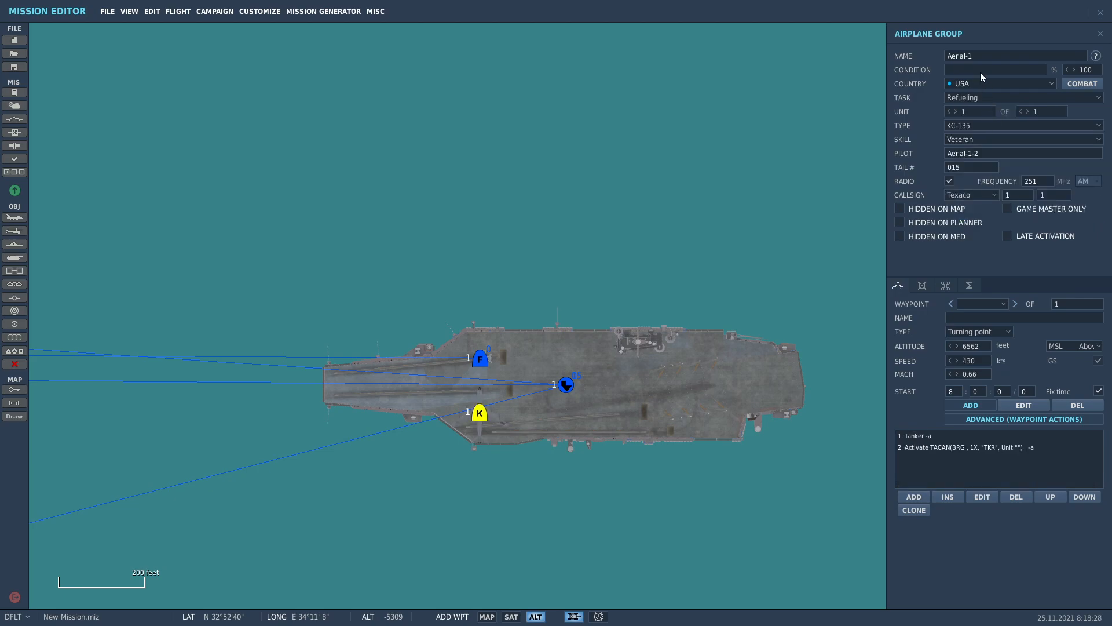
{"action": "left_click", "coordinate": [979, 124]}
{"action": "left_click", "coordinate": [984, 169]}
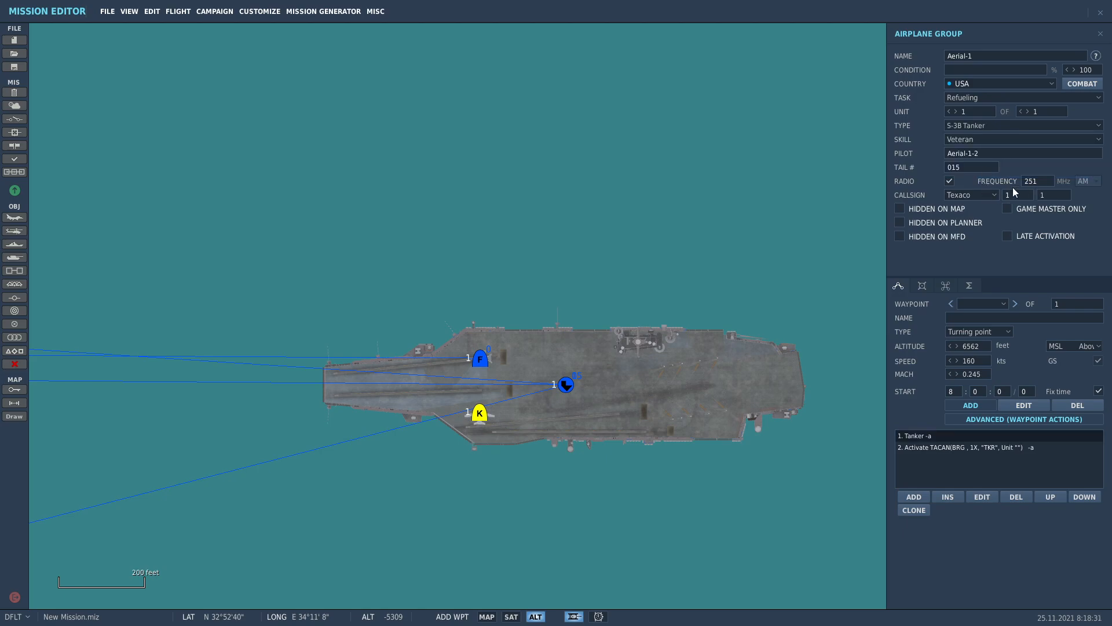
Set the tanker's radio frequency to 252 MHz and name both the group and the pilot "Tex".
{"action": "left_click_drag", "start_coordinate": [1037, 185], "coordinate": [1062, 193]}
{"action": "type", "text": "2"}
{"action": "type", "text": "Tex"}
{"action": "left_click", "coordinate": [986, 152]}
{"action": "type", "text": "Tex"}
Edit the tanker's Activate TACAN action to channel 52X with callsign TEX, assigned to unit Tex.
{"action": "left_click", "coordinate": [943, 447]}
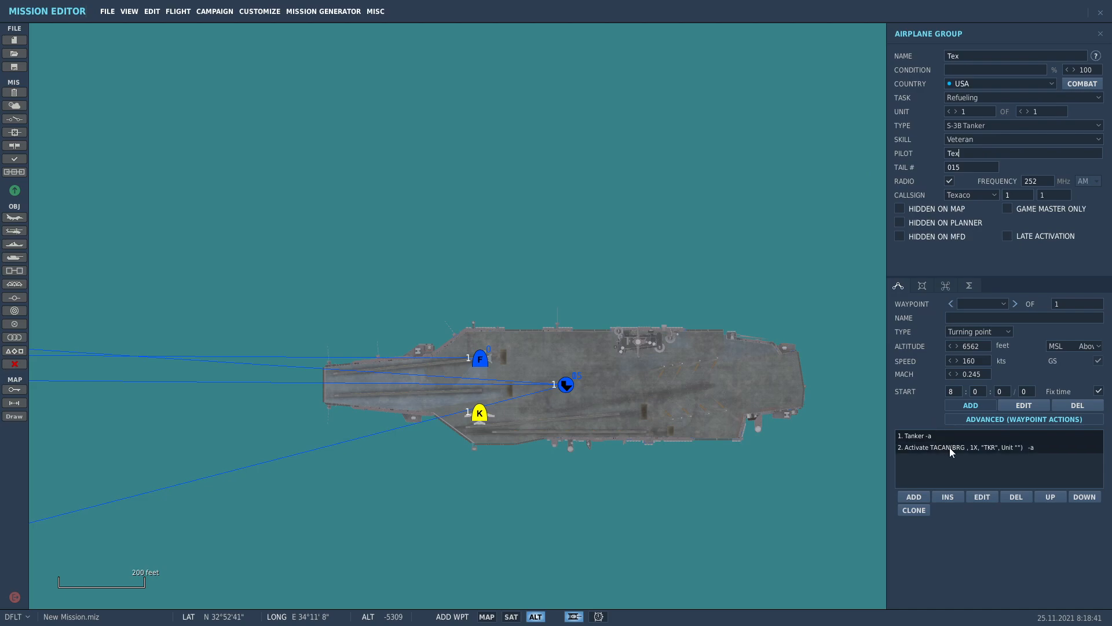
{"action": "left_click", "coordinate": [985, 497]}
{"action": "type", "text": "52"}
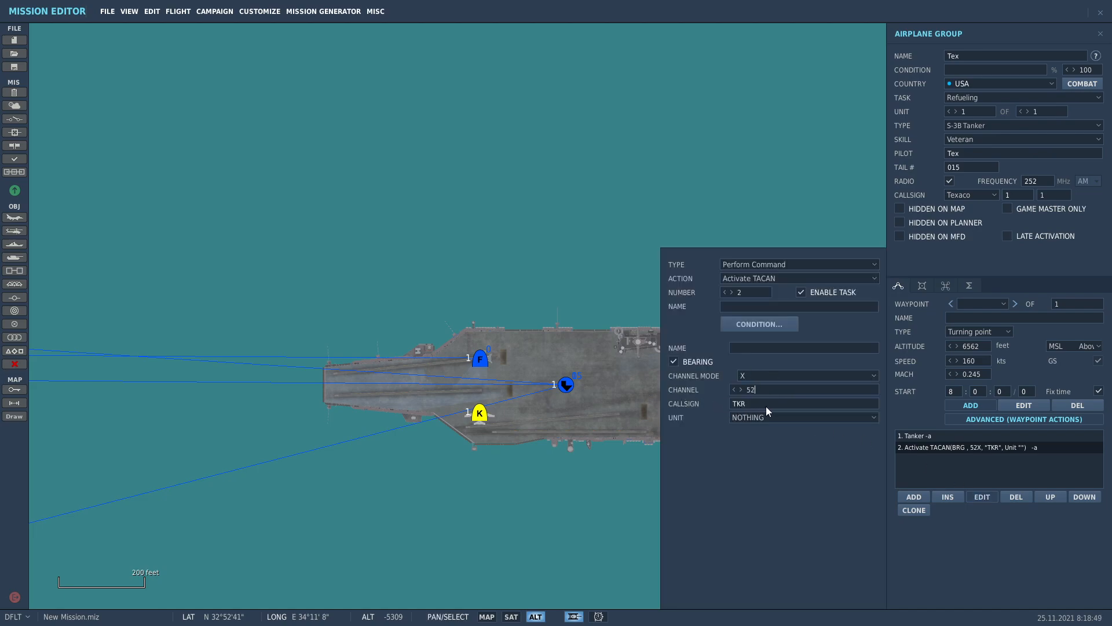
{"action": "double_click", "coordinate": [766, 402]}
{"action": "type", "text": "TEX"}
{"action": "left_click", "coordinate": [766, 417]}
{"action": "left_click", "coordinate": [756, 442]}
{"action": "left_click", "coordinate": [993, 498]}
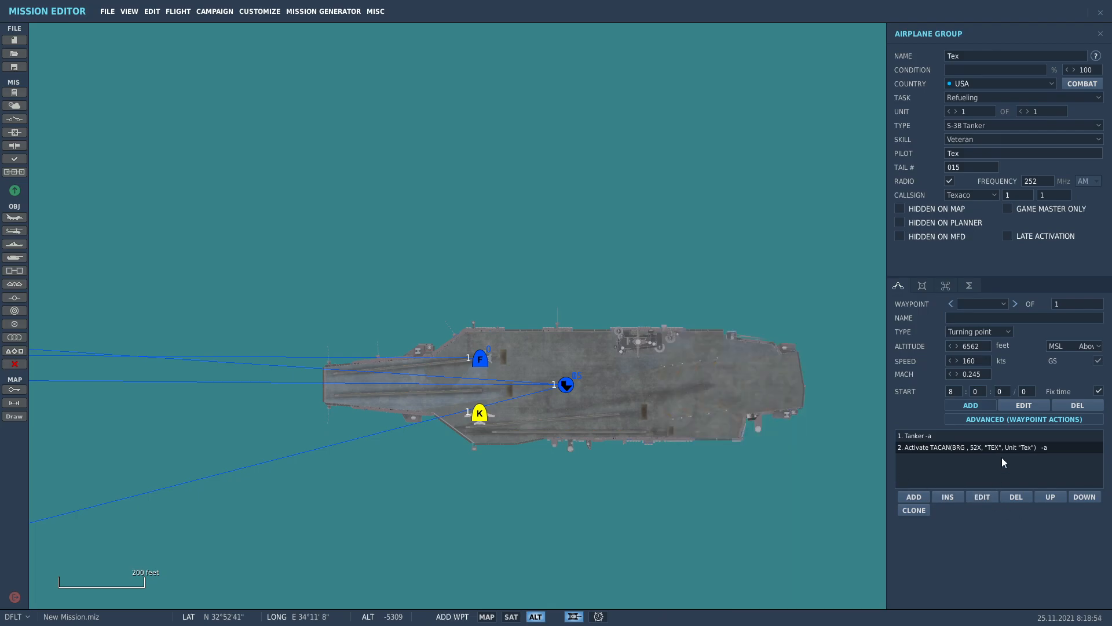
Make the tanker's starting waypoint a takeoff from runway on the carrier, using parking position 4.
{"action": "left_click", "coordinate": [976, 330]}
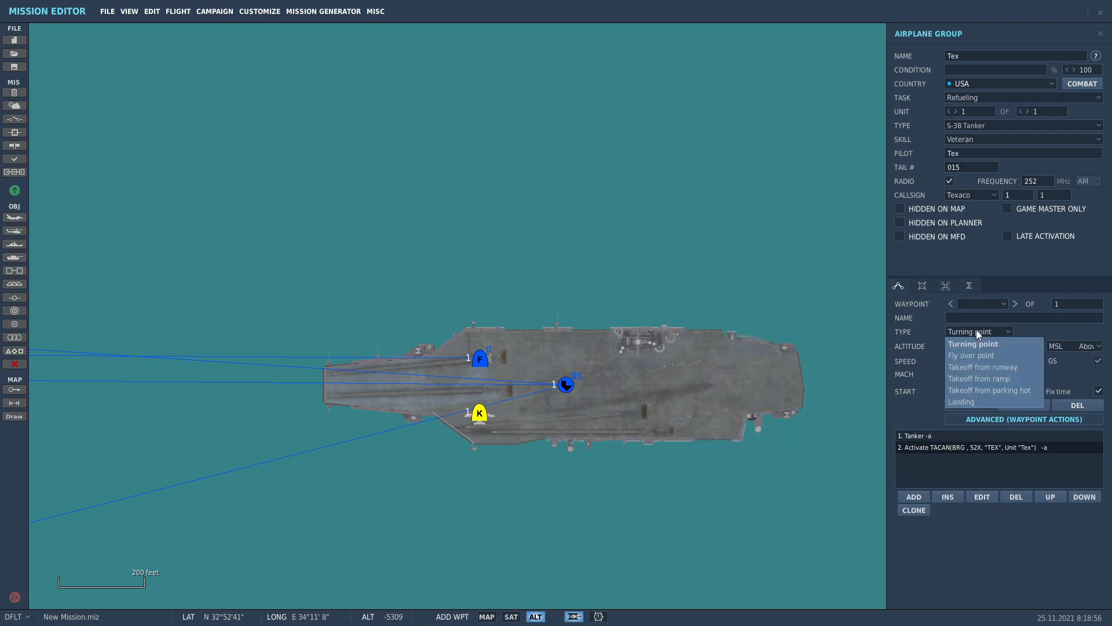
{"action": "left_click", "coordinate": [975, 367]}
{"action": "scroll", "coordinate": [481, 401], "scroll_direction": "up", "scroll_amount": 4}
{"action": "scroll", "coordinate": [521, 312], "scroll_direction": "up", "scroll_amount": 1}
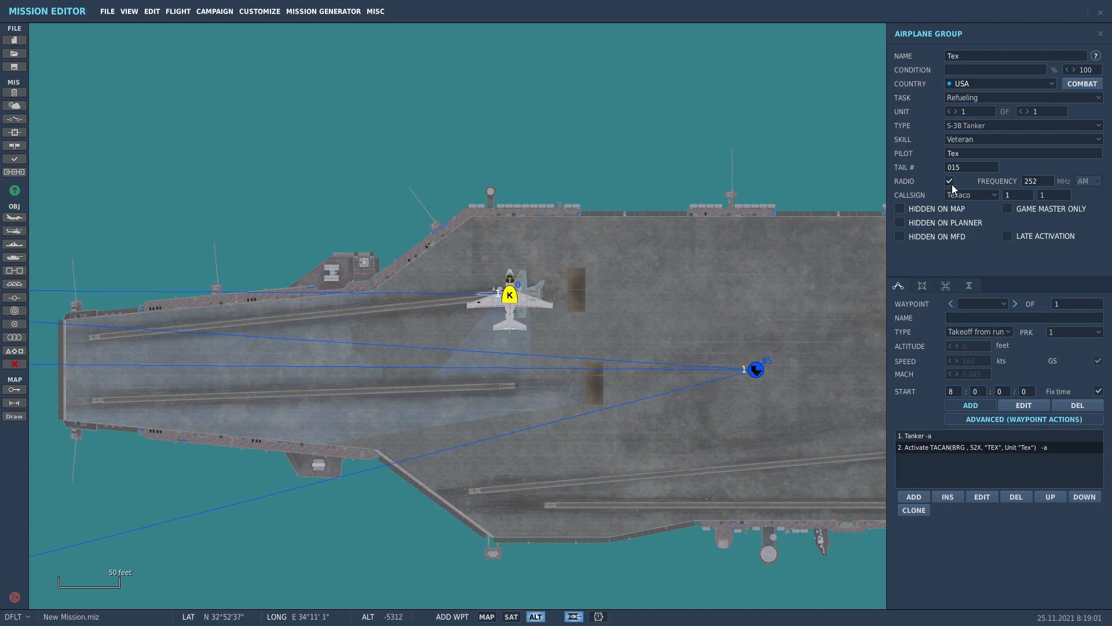
{"action": "left_click", "coordinate": [1066, 332]}
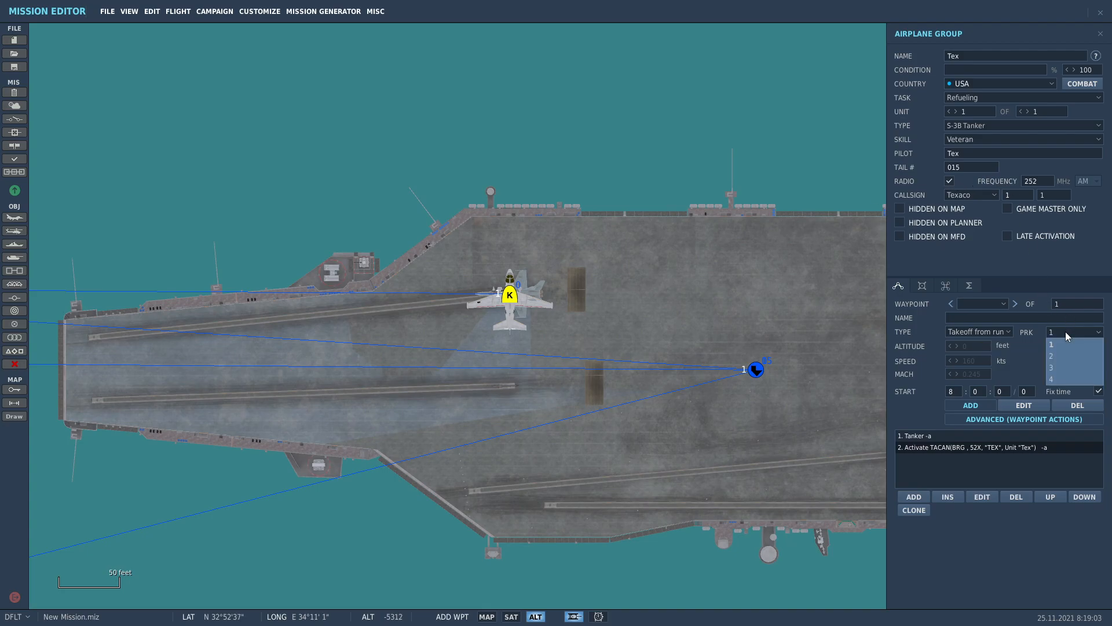
{"action": "left_click", "coordinate": [1067, 379]}
Add the tanker's waypoint 1 out ahead of the carrier's bow and set its altitude to 600 feet.
{"action": "scroll", "coordinate": [561, 416], "scroll_direction": "down", "scroll_amount": 4}
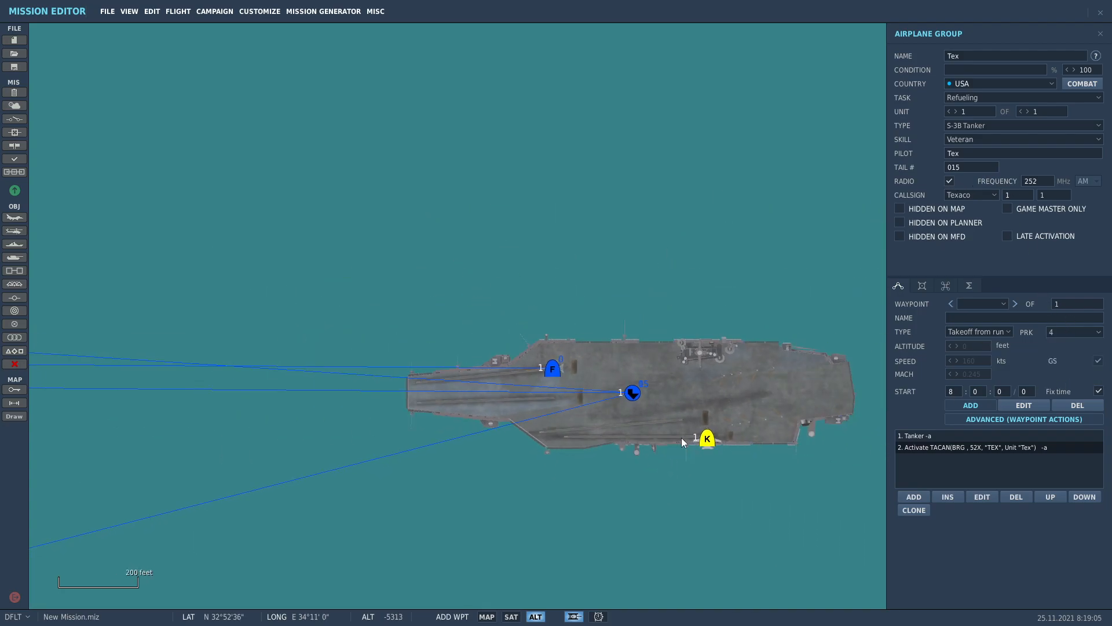
{"action": "scroll", "coordinate": [732, 303], "scroll_direction": "down", "scroll_amount": 7}
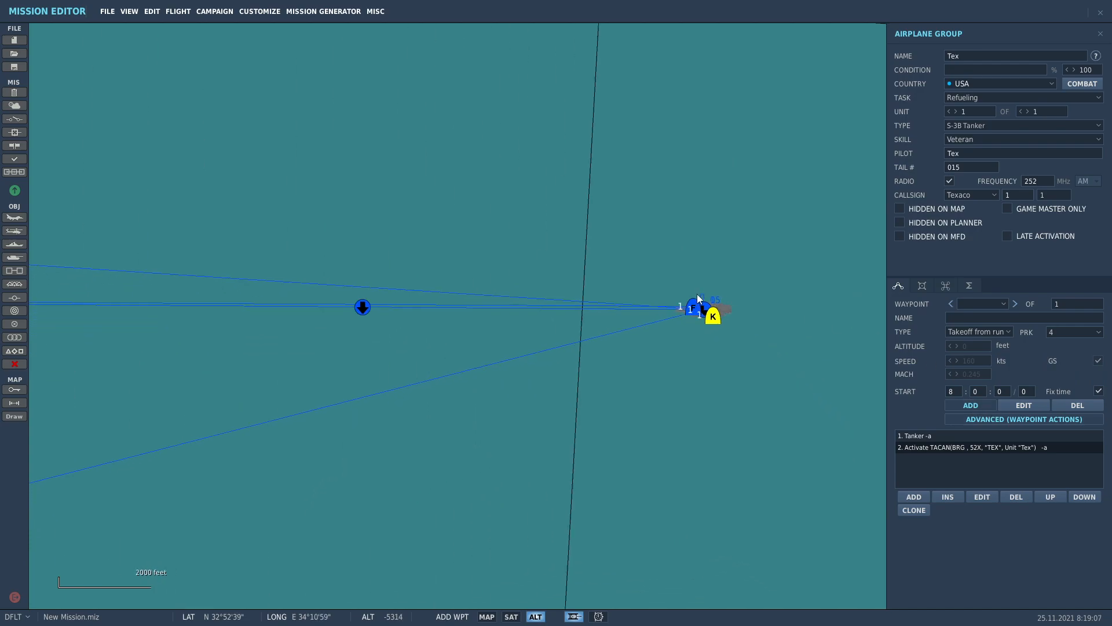
{"action": "right_click_drag", "start_coordinate": [453, 313], "coordinate": [60, 314]}
{"action": "left_click", "coordinate": [61, 314]}
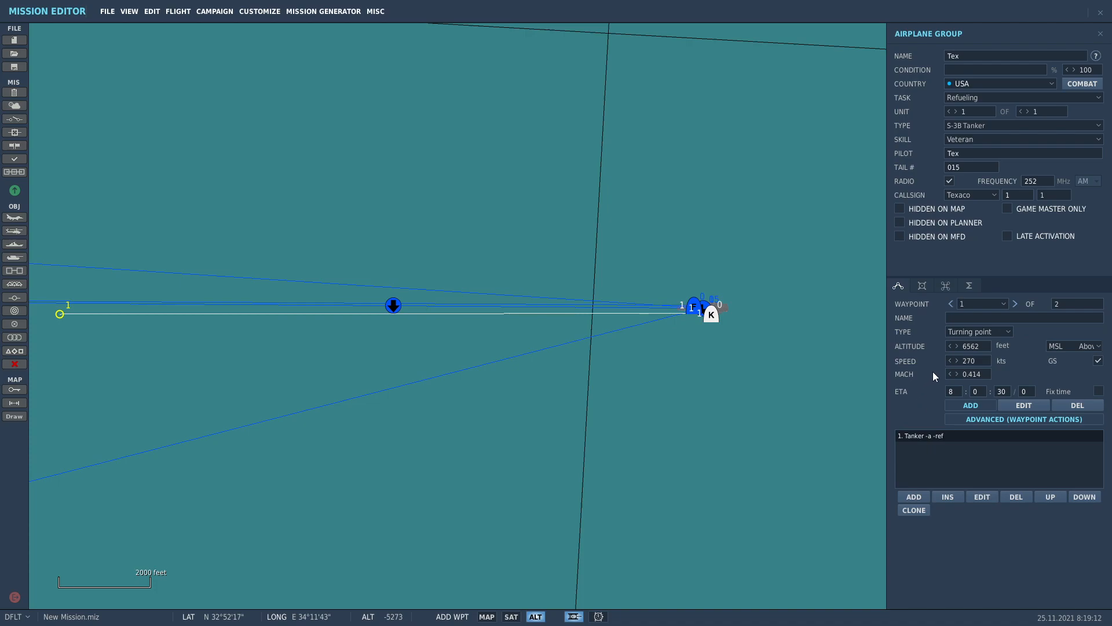
{"action": "type", "text": "6000"}
{"action": "key", "text": "BackSpace"}
{"action": "scroll", "coordinate": [558, 387], "scroll_direction": "down", "scroll_amount": 6}
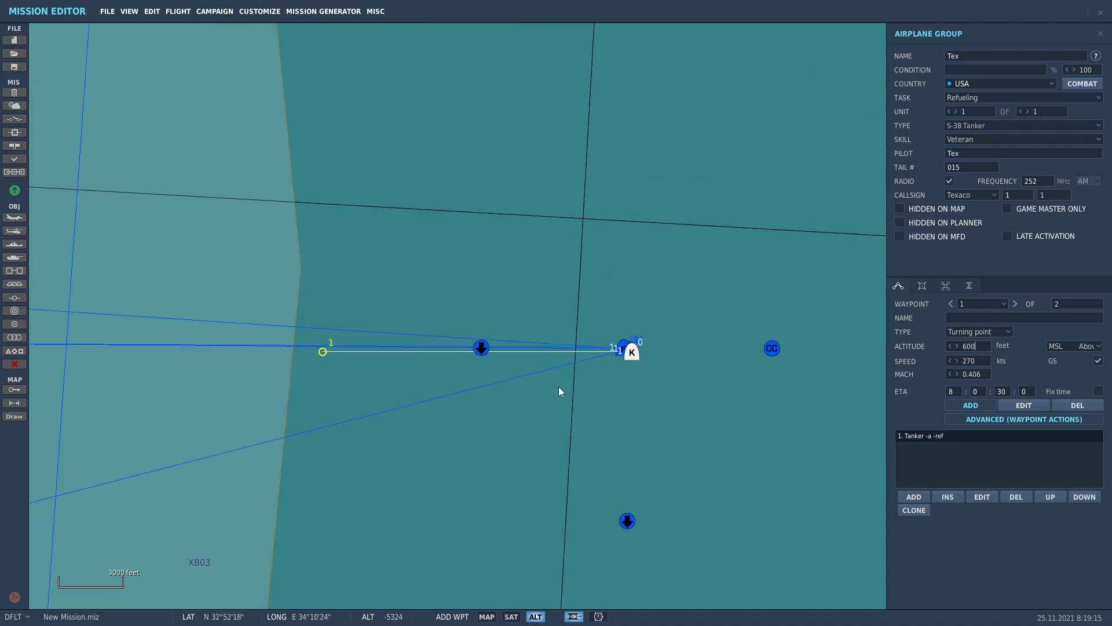
Add the tanker's waypoint 2 southwest of waypoint 1 at 2000 feet, and move both waypoints farther out from the carrier.
{"action": "left_click", "coordinate": [364, 501]}
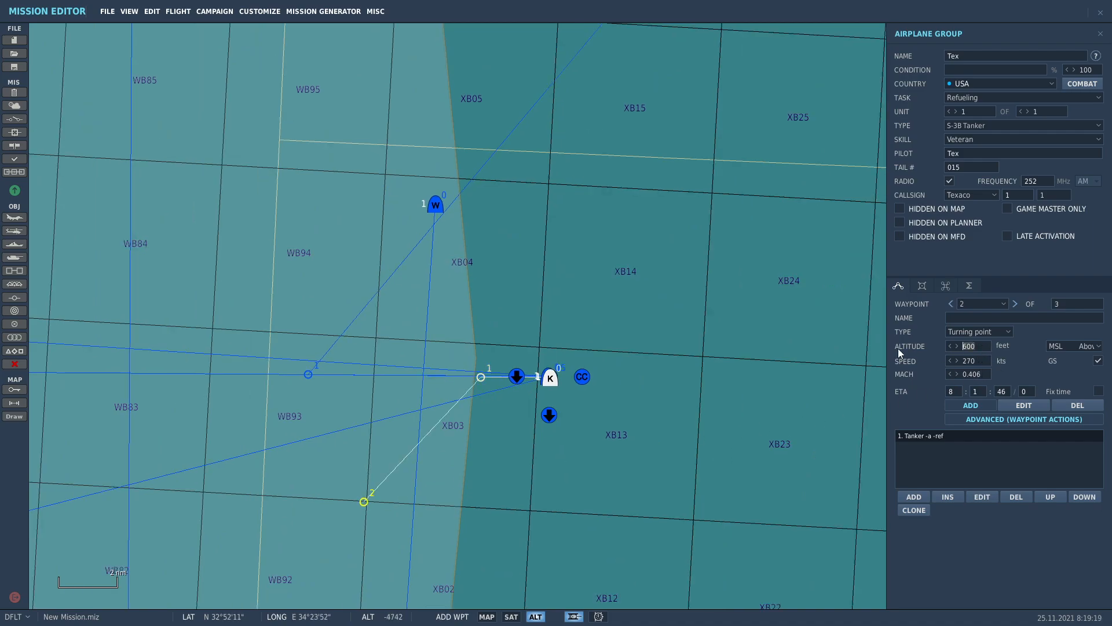
{"action": "type", "text": "20"}
{"action": "left_click", "coordinate": [1023, 405]}
{"action": "left_click_drag", "start_coordinate": [481, 377], "coordinate": [301, 390]}
{"action": "left_click_drag", "start_coordinate": [364, 502], "coordinate": [166, 555]}
{"action": "scroll", "coordinate": [239, 514], "scroll_direction": "down", "scroll_amount": 5}
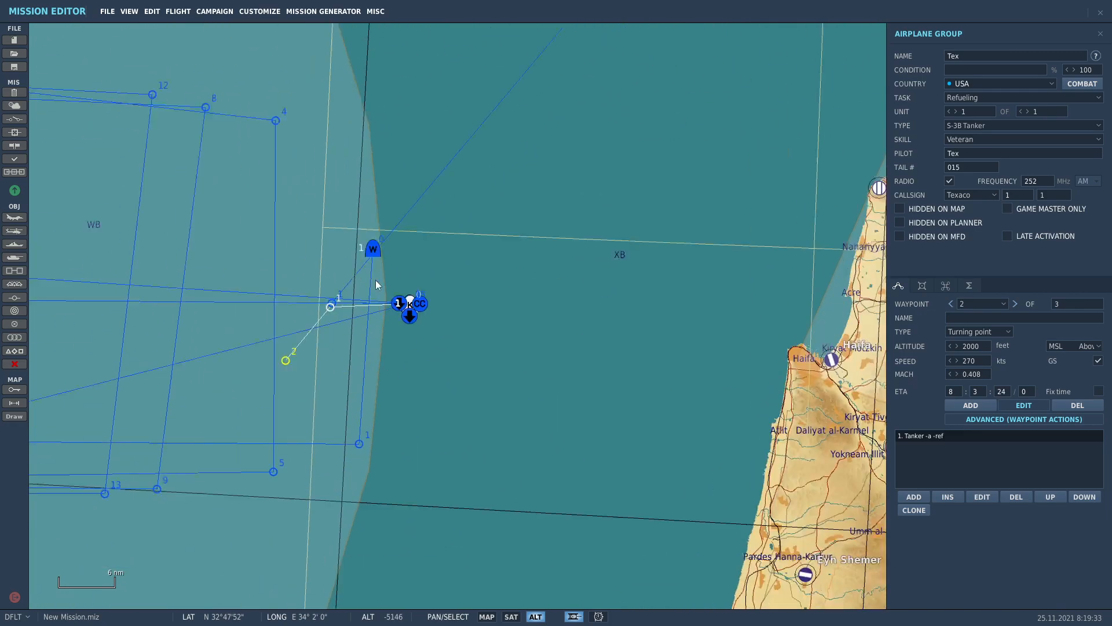
{"action": "scroll", "coordinate": [349, 213], "scroll_direction": "up", "scroll_amount": 2}
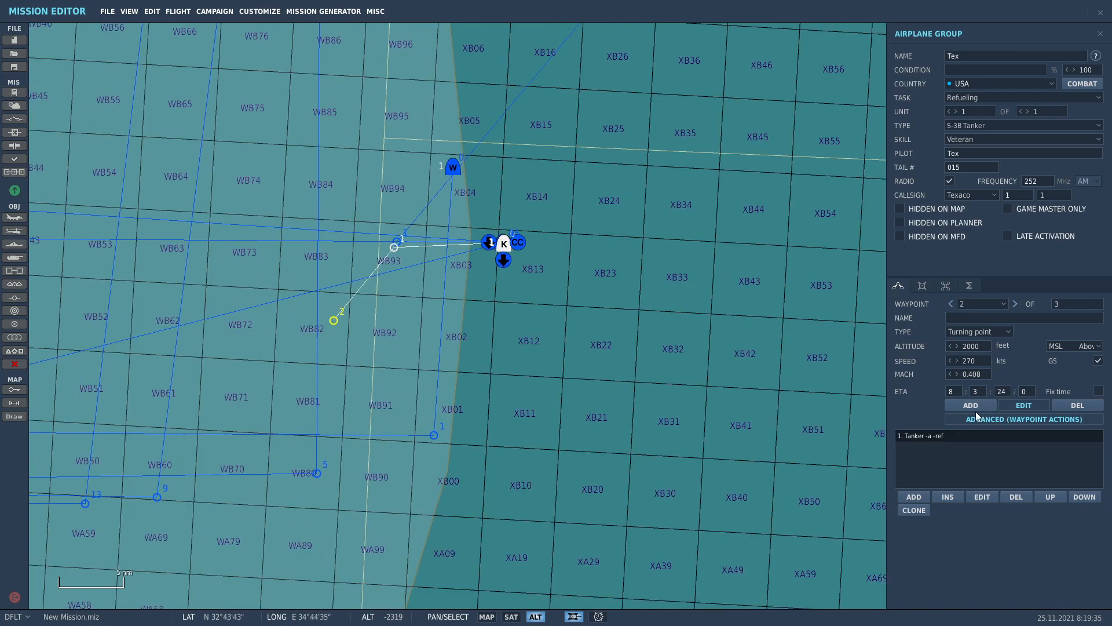
Add waypoints 3 and 4 to the tanker's route, each farther east of waypoint 2, with waypoint 4 at 4000 feet.
{"action": "left_click", "coordinate": [955, 405]}
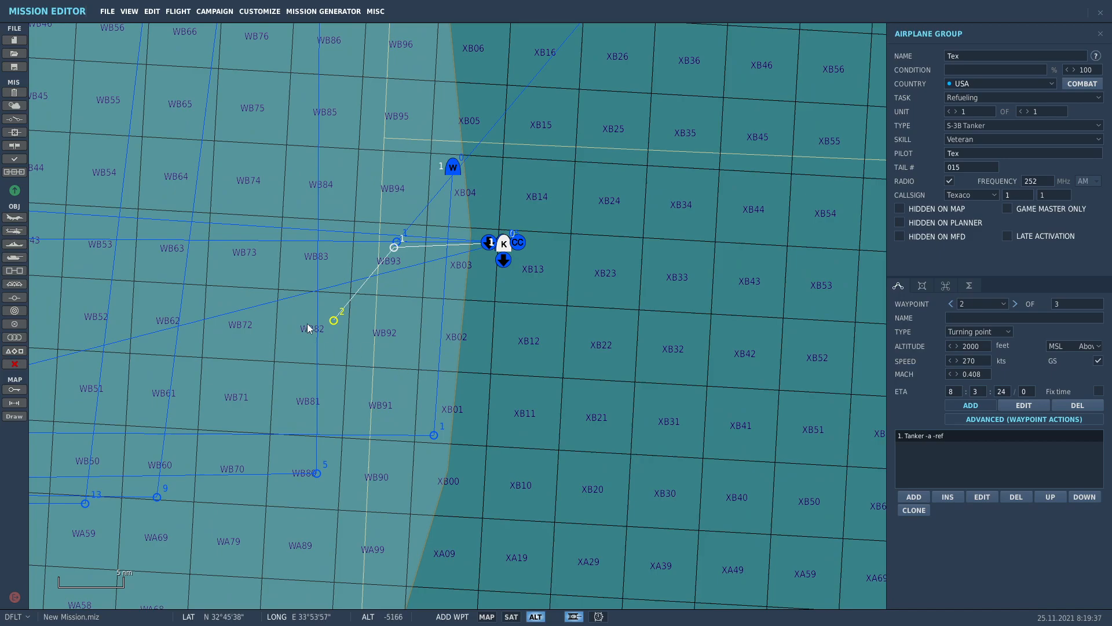
{"action": "scroll", "coordinate": [356, 340], "scroll_direction": "down", "scroll_amount": 3}
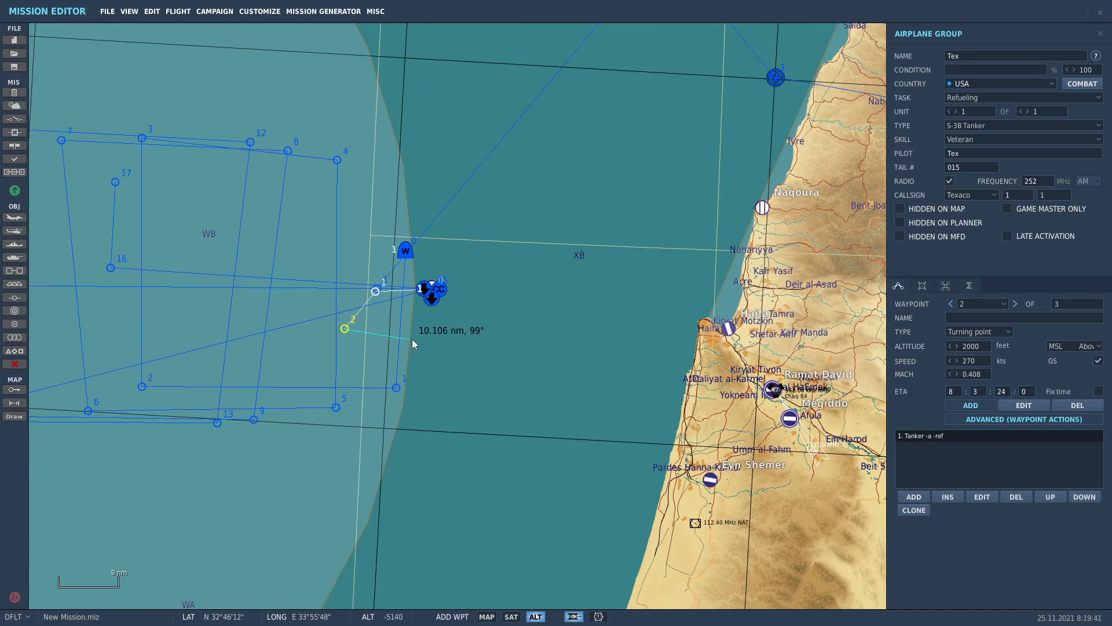
{"action": "left_click_drag", "start_coordinate": [412, 339], "coordinate": [408, 336]}
{"action": "left_click", "coordinate": [392, 335]}
{"action": "scroll", "coordinate": [381, 327], "scroll_direction": "up", "scroll_amount": 3}
{"action": "right_click_drag", "start_coordinate": [407, 357], "coordinate": [569, 366]}
{"action": "left_click", "coordinate": [568, 366]}
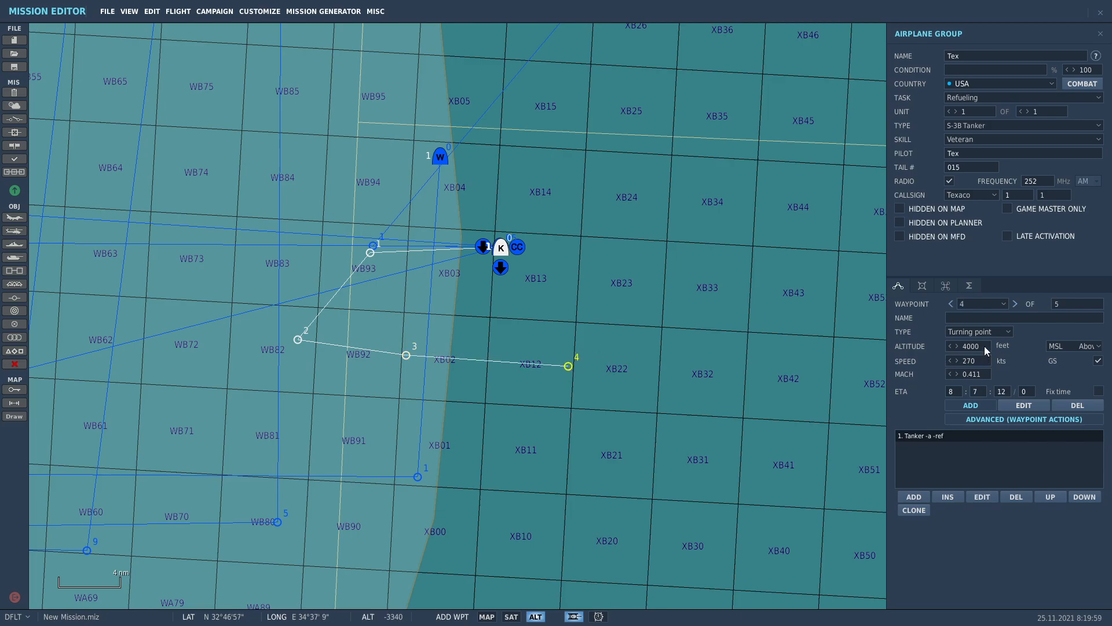
{"action": "right_click_drag", "start_coordinate": [574, 369], "coordinate": [407, 346]}
Add a Switch Waypoint command at the tanker's waypoint 4 that sends it back to waypoint 3.
{"action": "left_click", "coordinate": [915, 497]}
{"action": "left_click", "coordinate": [753, 277]}
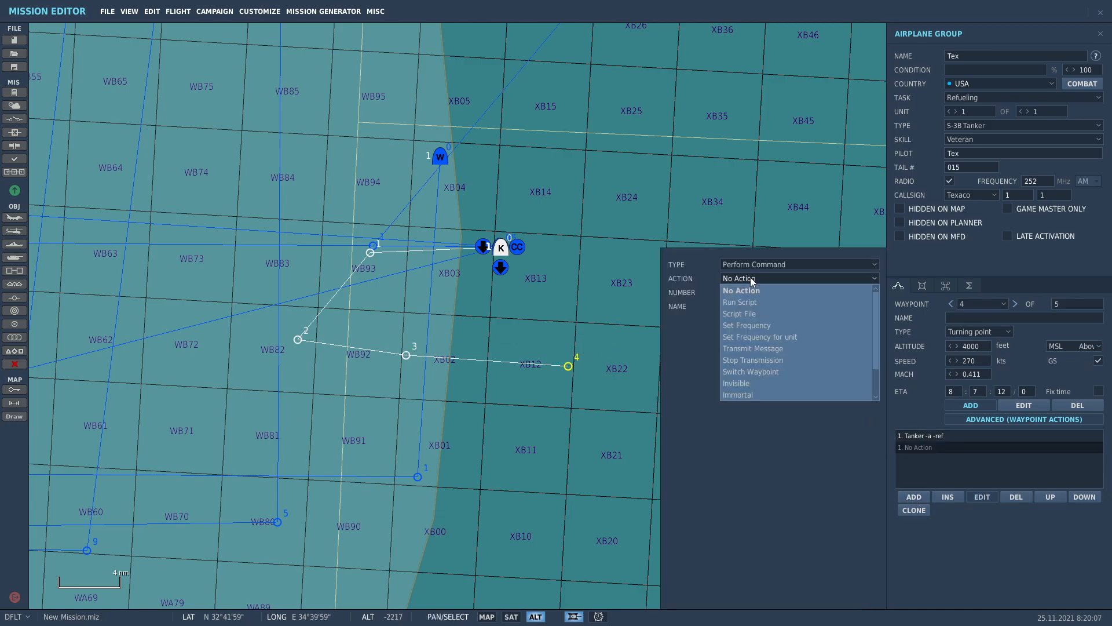
{"action": "left_click", "coordinate": [753, 369]}
{"action": "left_click", "coordinate": [756, 351]}
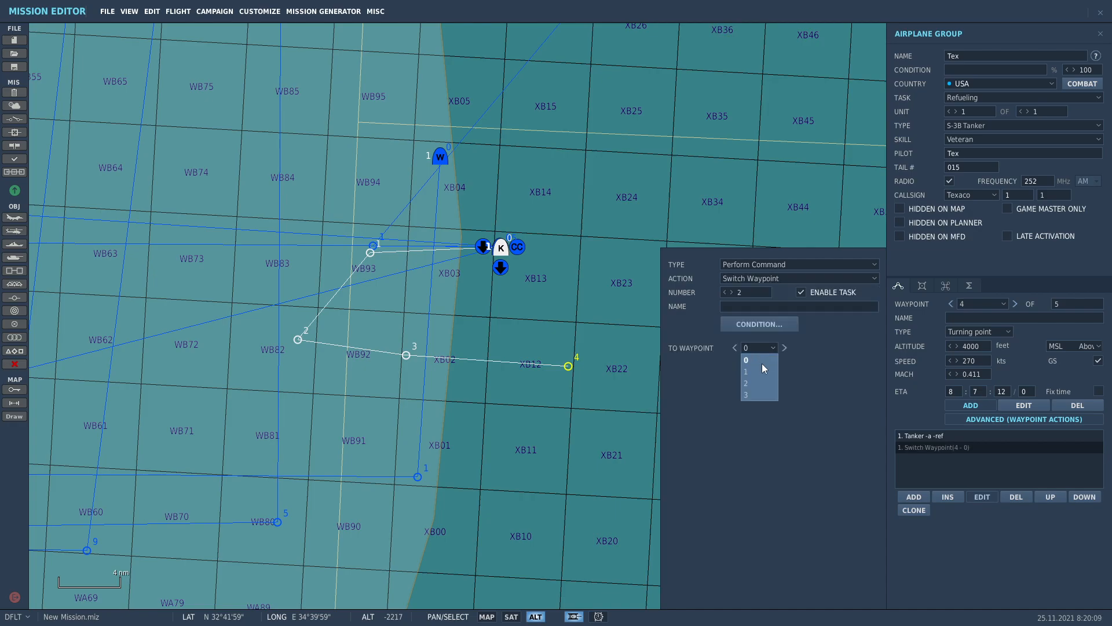
{"action": "left_click", "coordinate": [760, 395]}
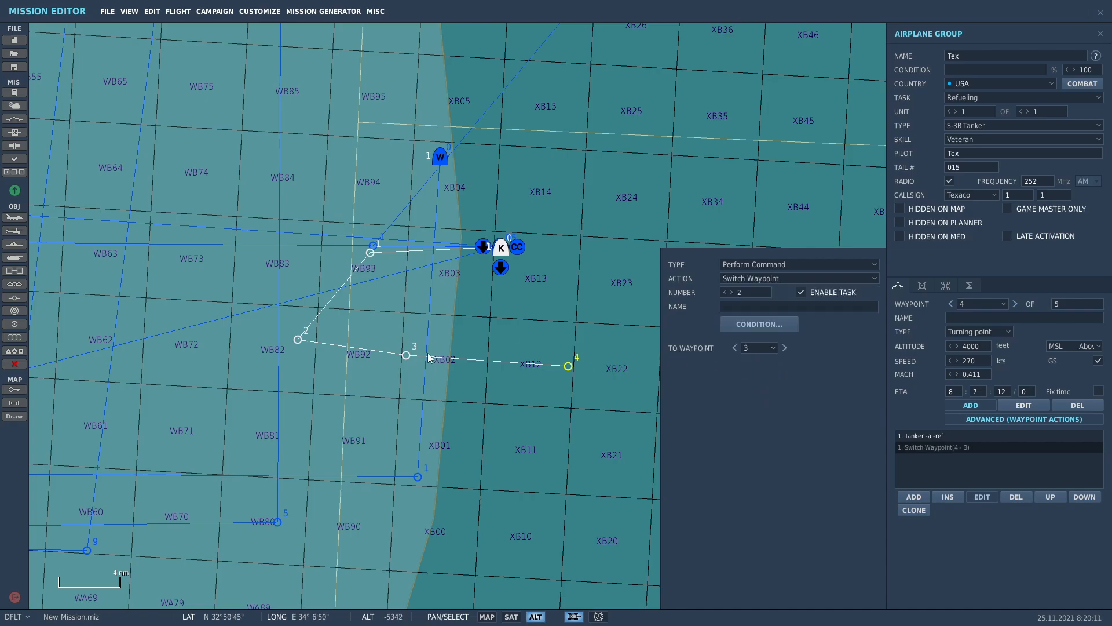
{"action": "left_click", "coordinate": [987, 498]}
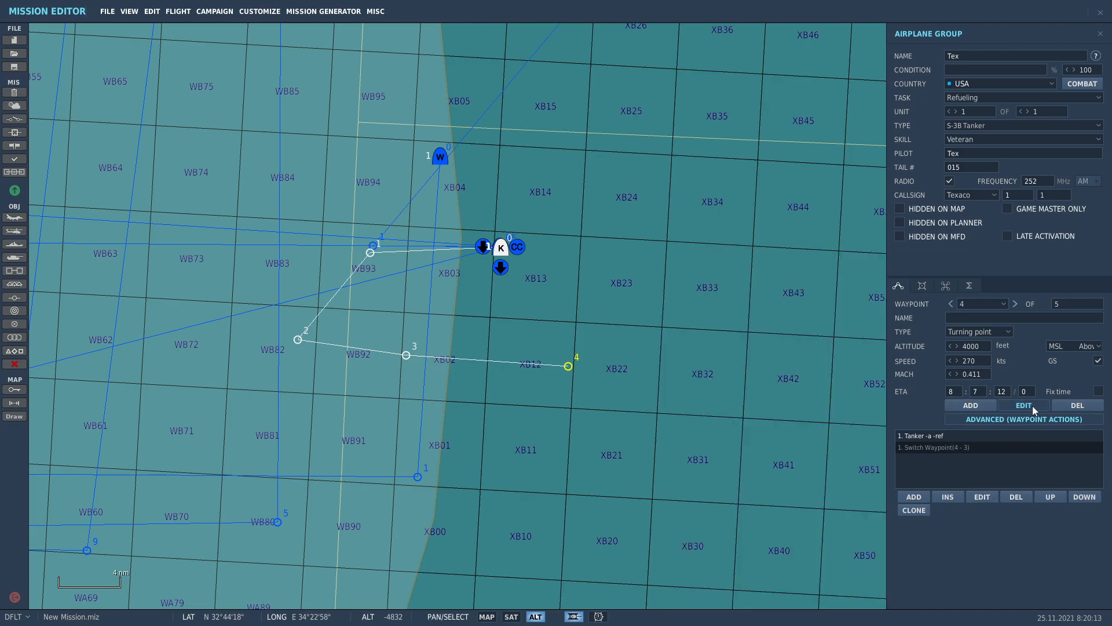
Place a circular trigger zone over the sea northeast of the carrier and set its radius to 200000 feet.
{"action": "scroll", "coordinate": [506, 328], "scroll_direction": "down", "scroll_amount": 2}
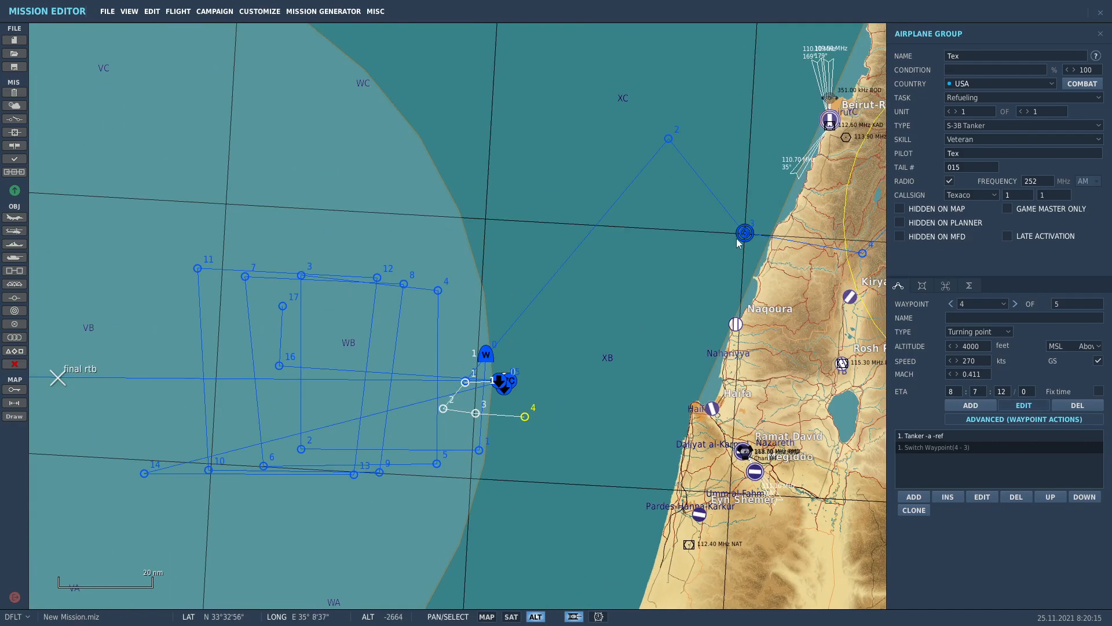
{"action": "scroll", "coordinate": [651, 369], "scroll_direction": "up", "scroll_amount": 1}
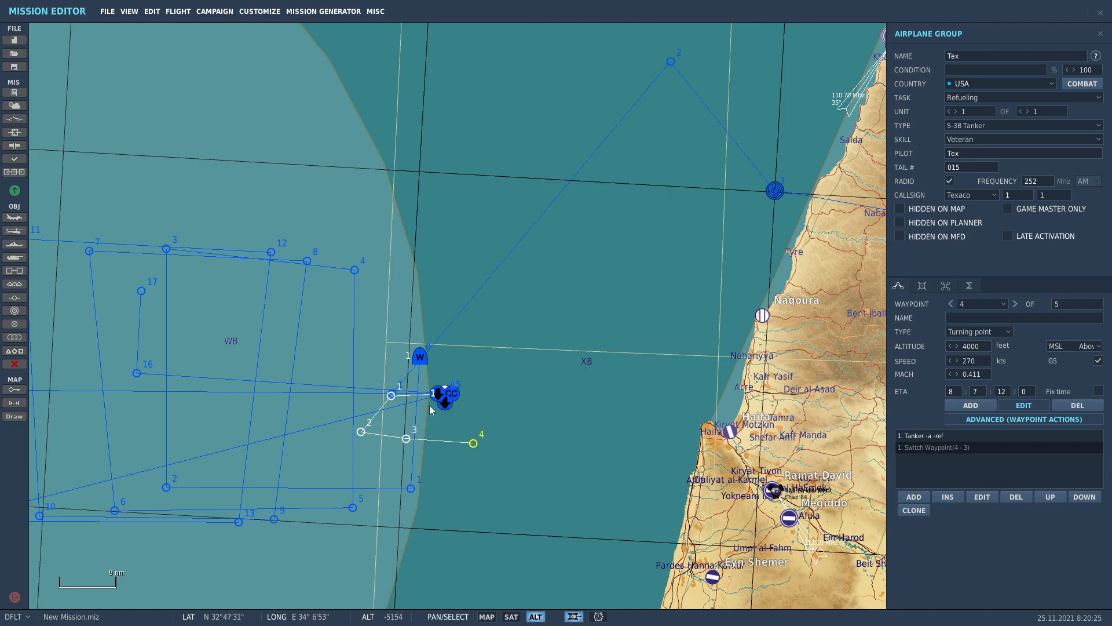
{"action": "left_click", "coordinate": [15, 324]}
{"action": "scroll", "coordinate": [355, 314], "scroll_direction": "down", "scroll_amount": 1}
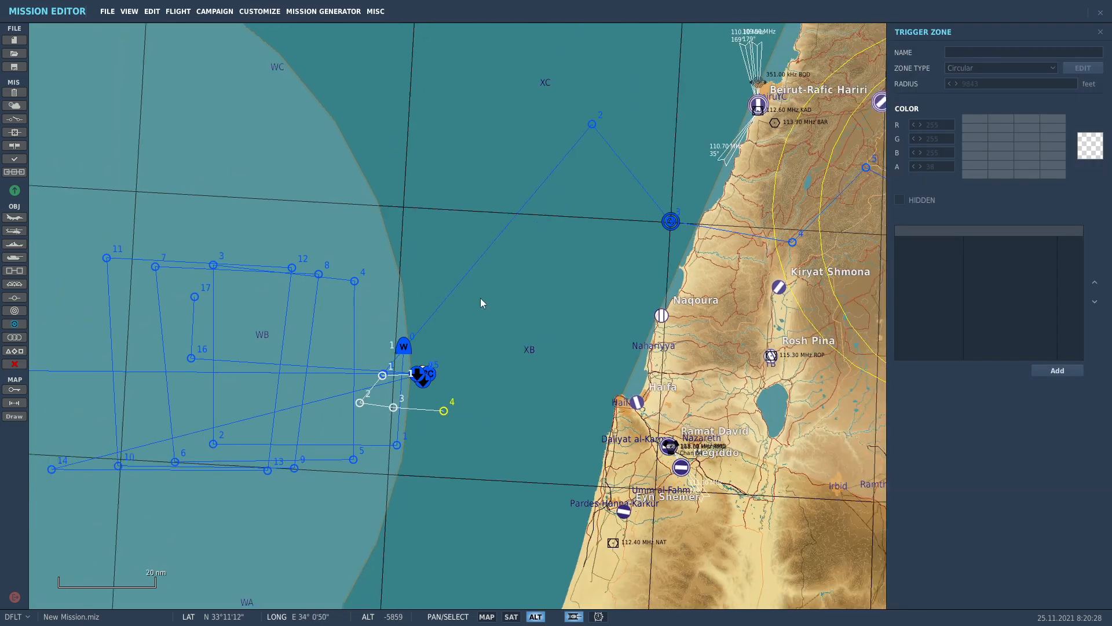
{"action": "left_click", "coordinate": [496, 226]}
{"action": "left_click", "coordinate": [1003, 82]}
{"action": "type", "text": "10000"}
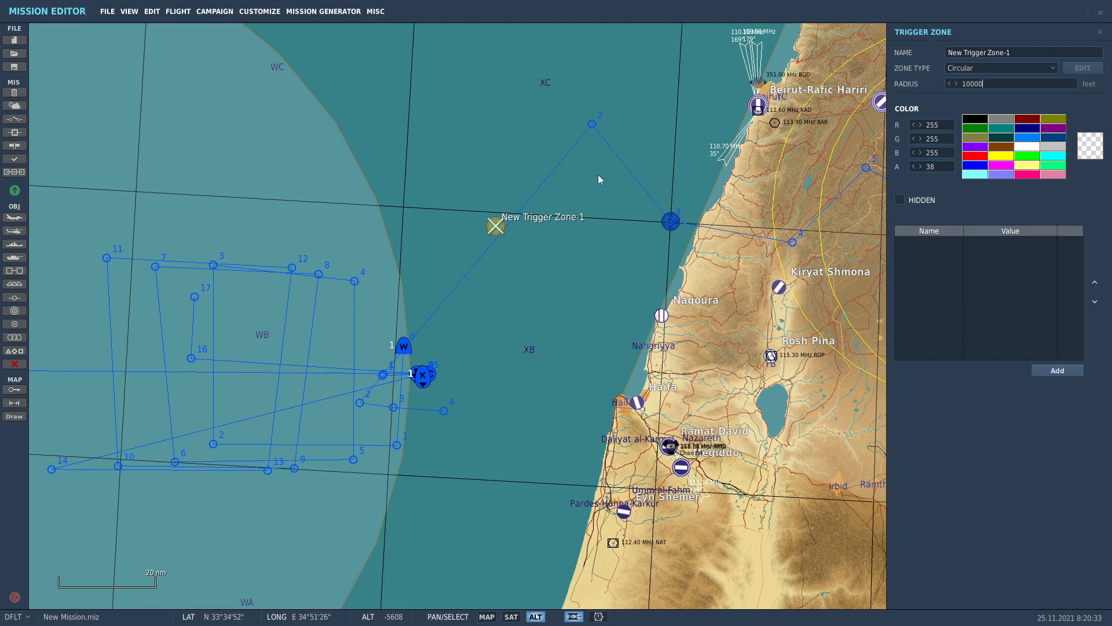
{"action": "type", "text": "0"}
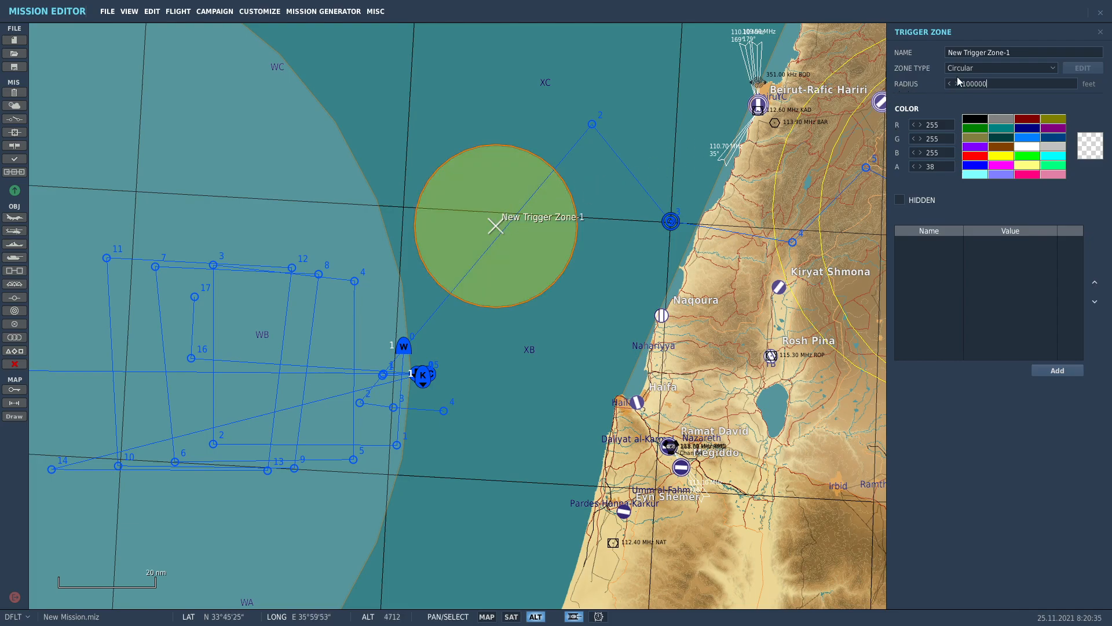
{"action": "type", "text": "2"}
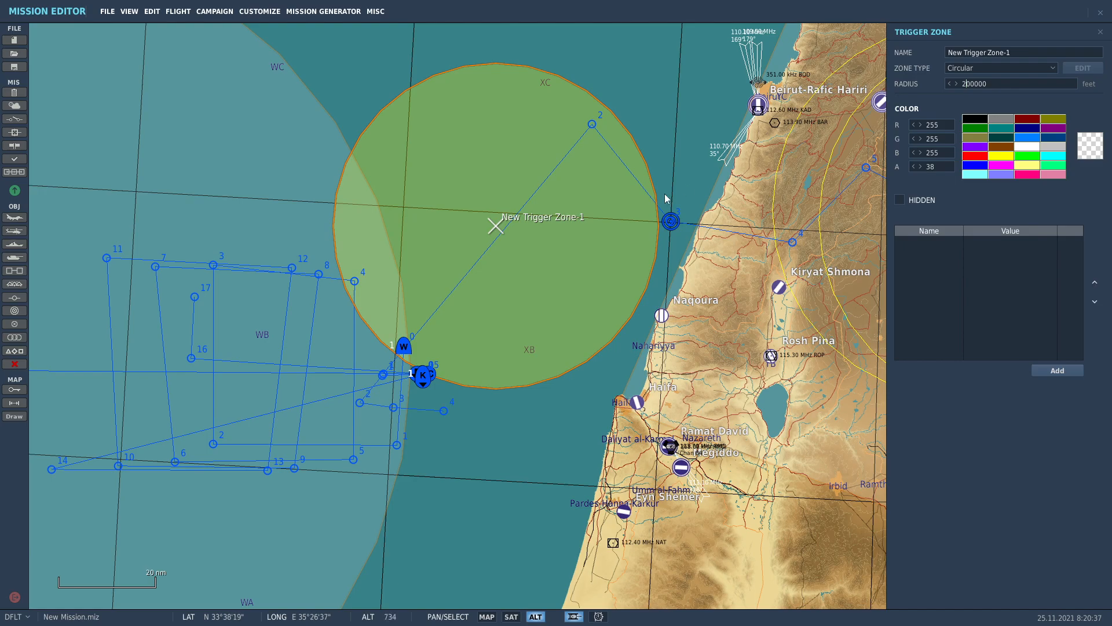
Move the new trigger zone east so it covers waypoints 2 and 3 of the F18's route, and name it "refuel moveup".
{"action": "mouse_move", "coordinate": [500, 221]}
{"action": "left_mouse_down"}
{"action": "mouse_move", "coordinate": [592, 216]}
{"action": "mouse_move", "coordinate": [565, 223]}
{"action": "mouse_move", "coordinate": [576, 220]}
{"action": "left_mouse_up"}
{"action": "left_click_drag", "start_coordinate": [1015, 55], "coordinate": [866, 49]}
{"action": "type", "text": "r"}
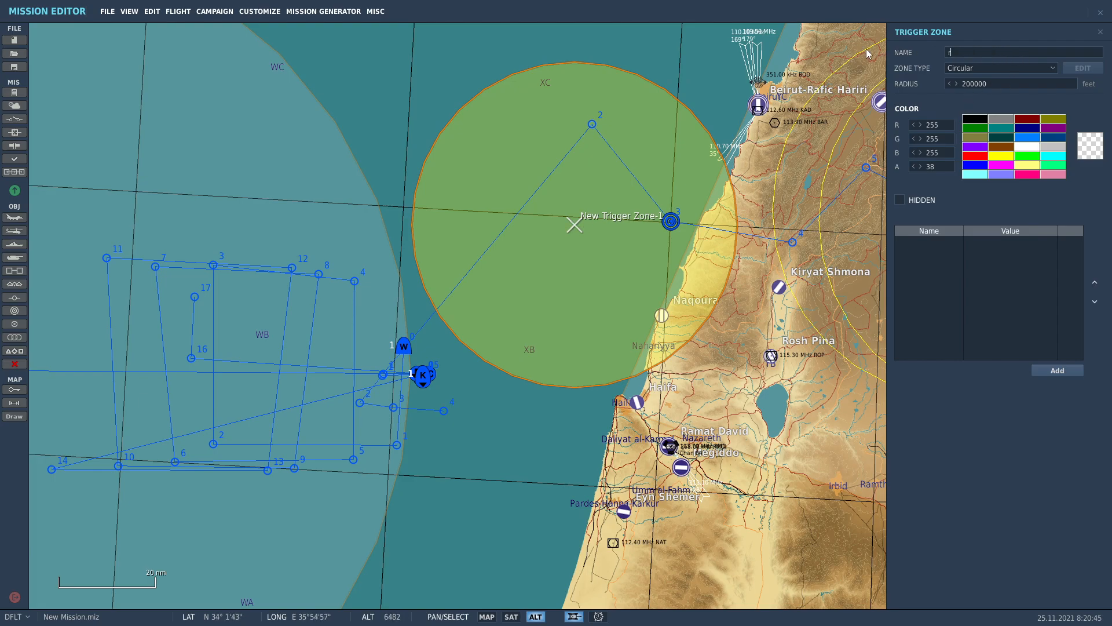
{"action": "type", "text": "efuel moveup"}
{"action": "key", "text": "Return"}
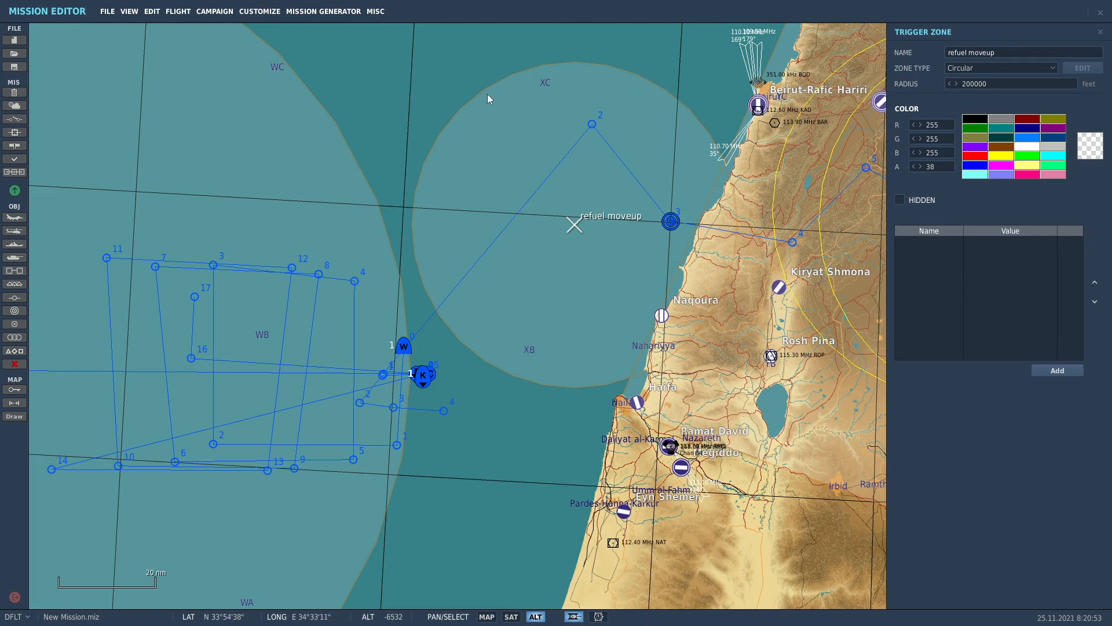
Move the F18's waypoint 2 southeast, closer to waypoint 3 and inside the refuel moveup zone.
{"action": "scroll", "coordinate": [430, 411], "scroll_direction": "up", "scroll_amount": 1}
{"action": "scroll", "coordinate": [437, 413], "scroll_direction": "up", "scroll_amount": 1}
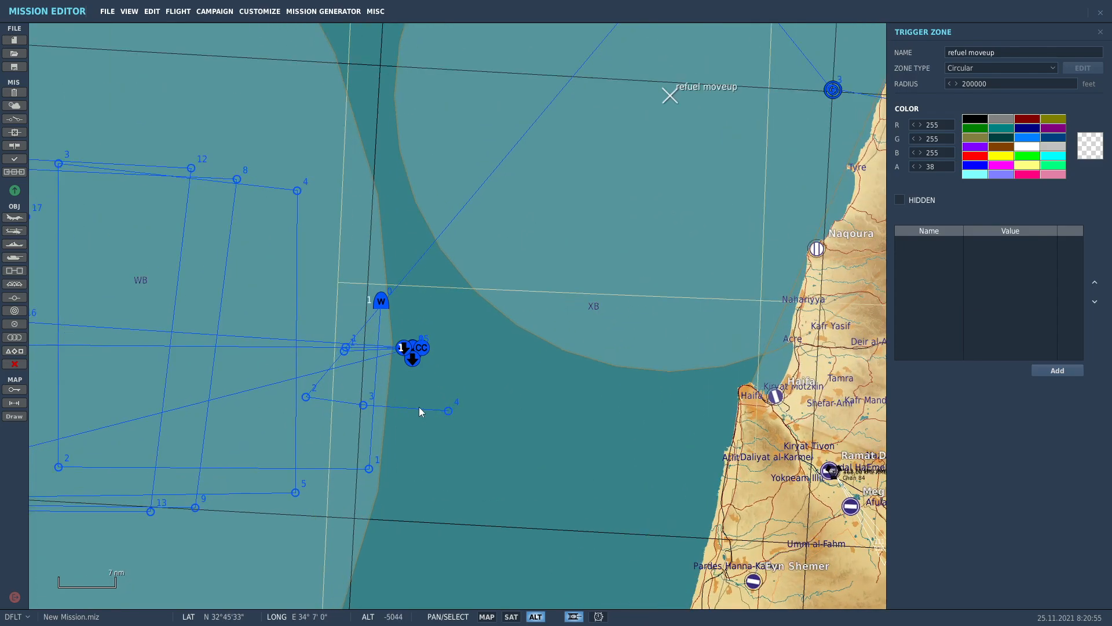
{"action": "scroll", "coordinate": [449, 411], "scroll_direction": "down", "scroll_amount": 1}
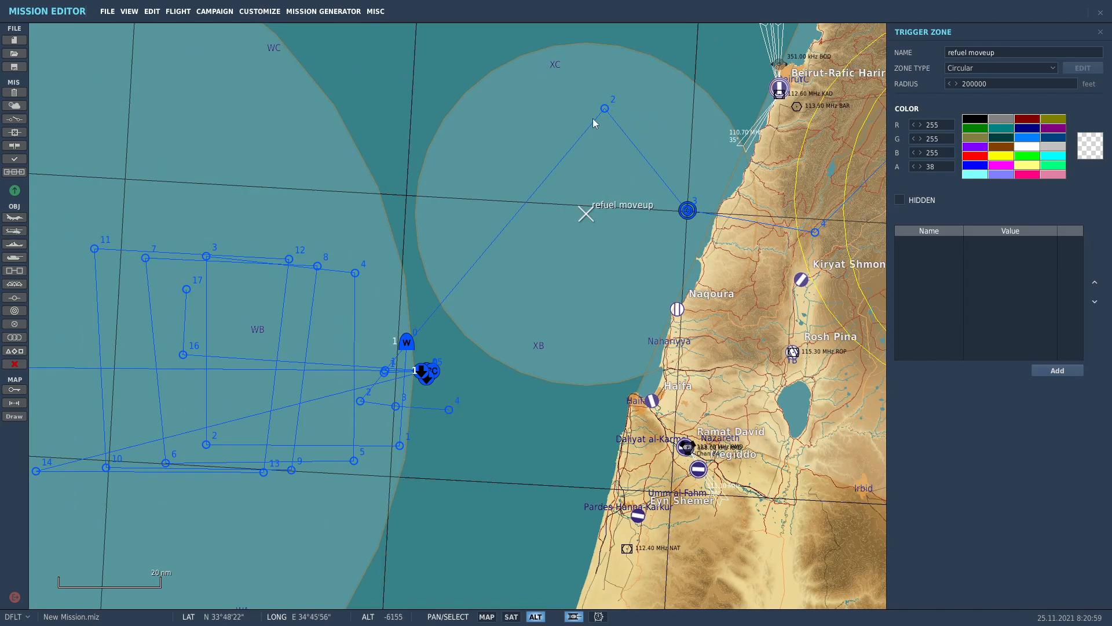
{"action": "scroll", "coordinate": [435, 385], "scroll_direction": "up", "scroll_amount": 2}
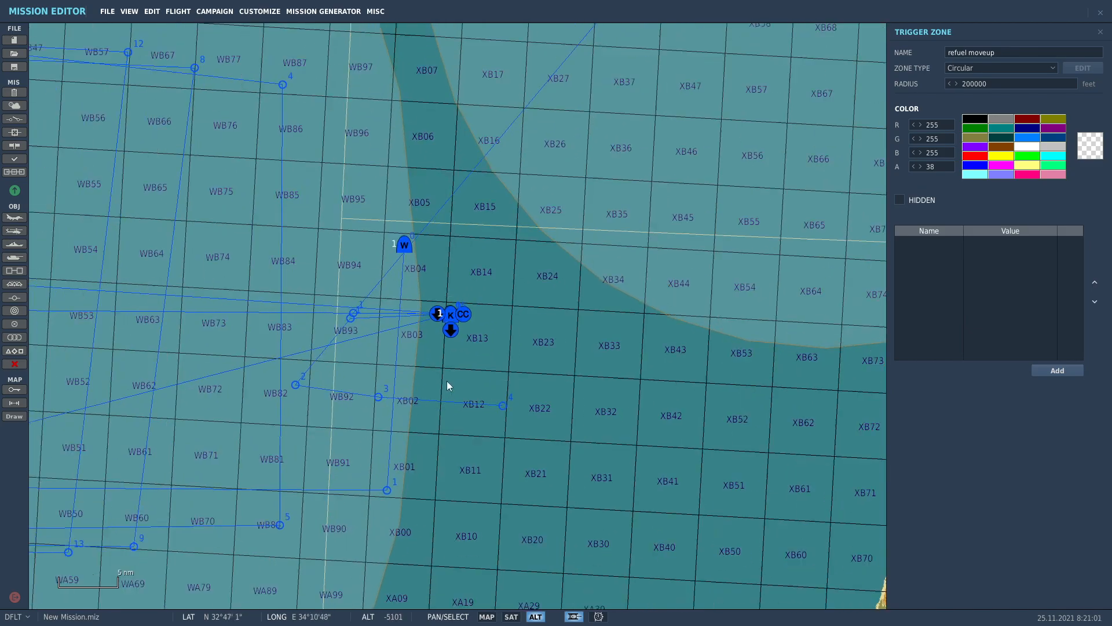
{"action": "scroll", "coordinate": [458, 374], "scroll_direction": "down", "scroll_amount": 2}
{"action": "scroll", "coordinate": [522, 354], "scroll_direction": "down", "scroll_amount": 1}
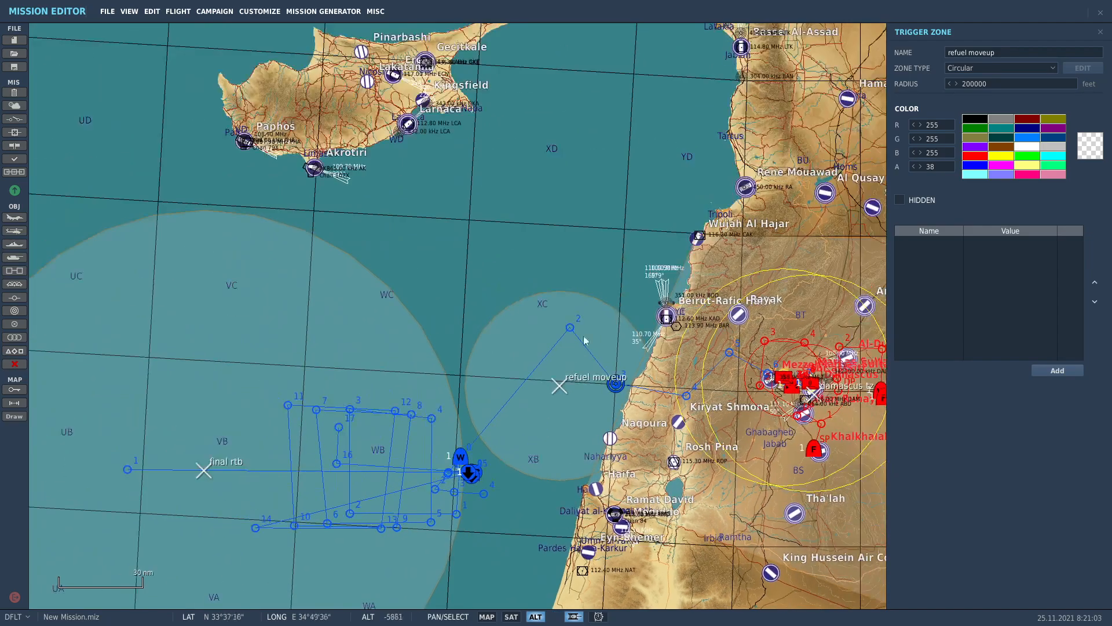
{"action": "scroll", "coordinate": [589, 324], "scroll_direction": "up", "scroll_amount": 1}
{"action": "left_click_drag", "start_coordinate": [561, 333], "coordinate": [599, 345]}
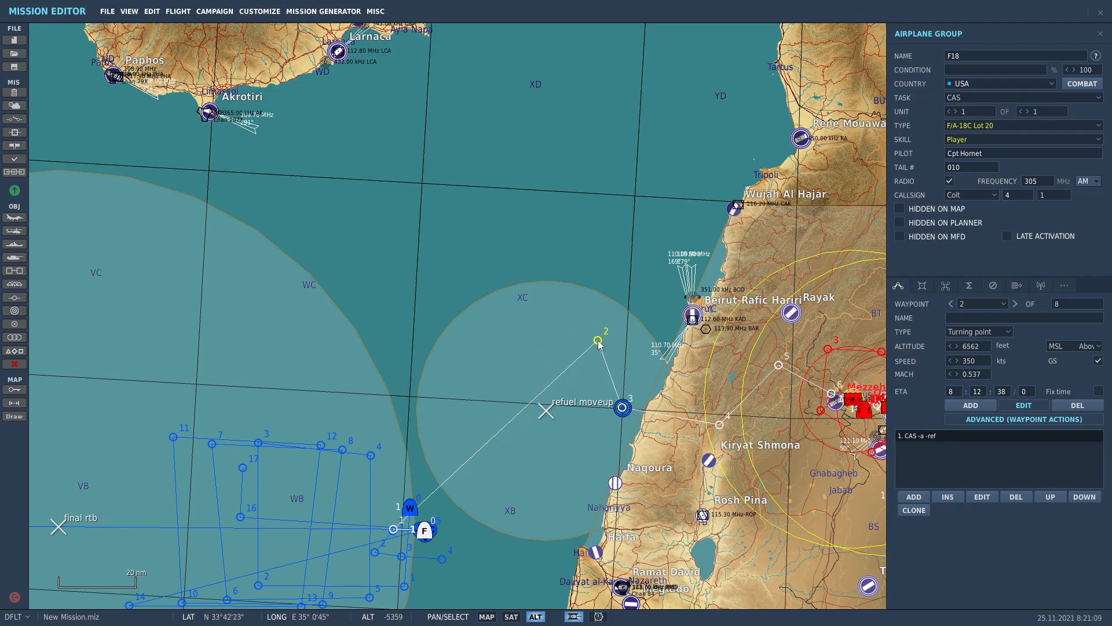
{"action": "left_click_drag", "start_coordinate": [601, 343], "coordinate": [604, 354]}
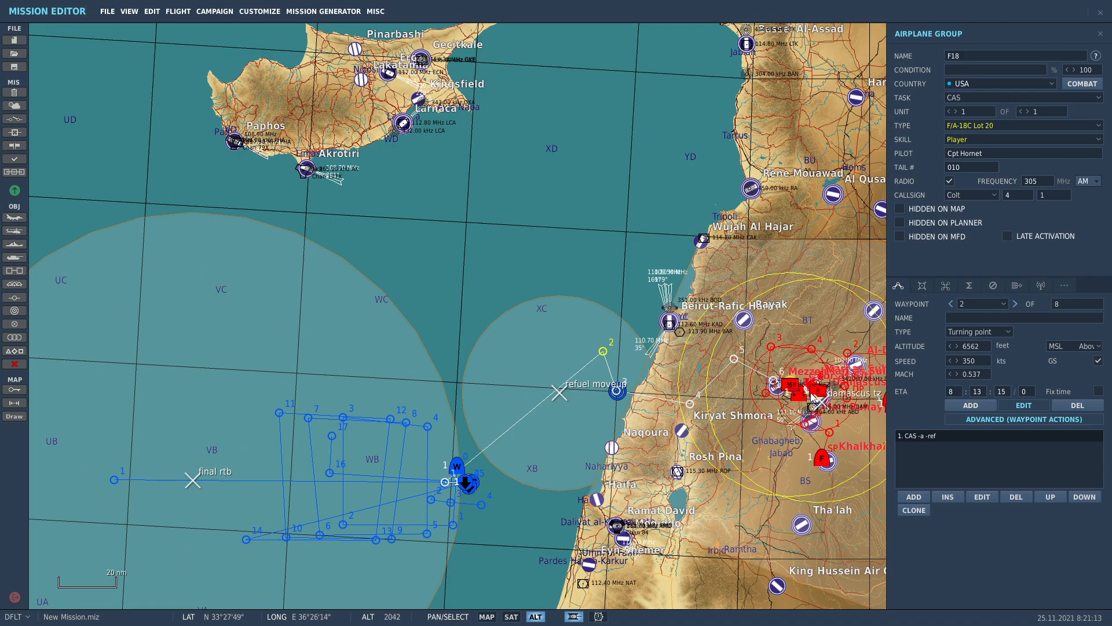
{"action": "scroll", "coordinate": [497, 487], "scroll_direction": "up", "scroll_amount": 4}
{"action": "scroll", "coordinate": [394, 498], "scroll_direction": "up", "scroll_amount": 3}
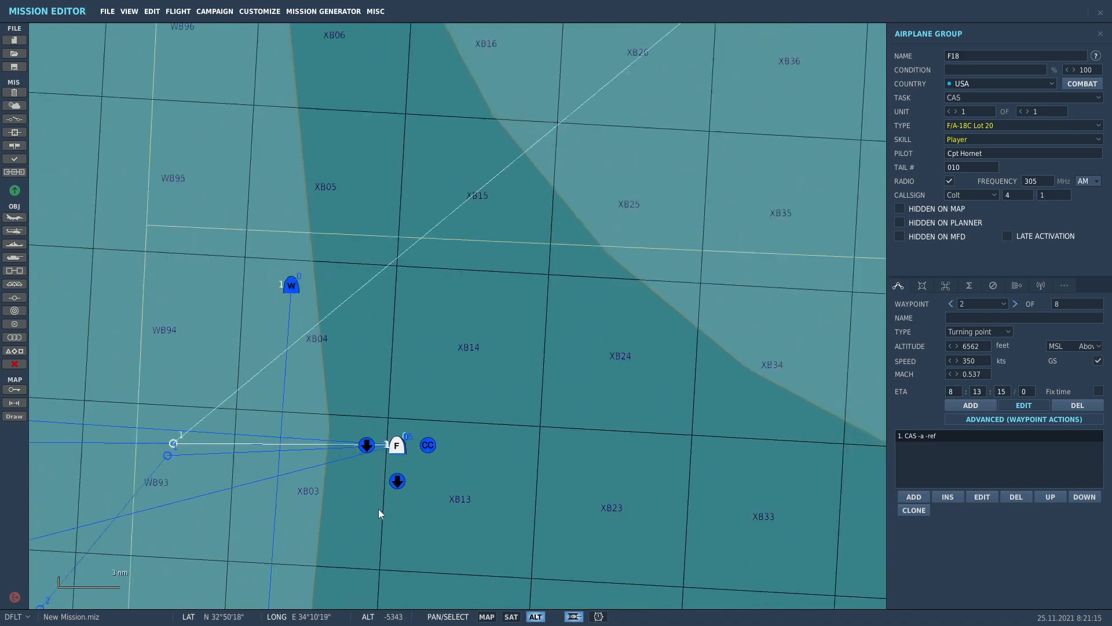
{"action": "scroll", "coordinate": [387, 482], "scroll_direction": "down", "scroll_amount": 2}
{"action": "left_click_drag", "start_coordinate": [458, 455], "coordinate": [550, 321]}
{"action": "scroll", "coordinate": [337, 307], "scroll_direction": "down", "scroll_amount": 2}
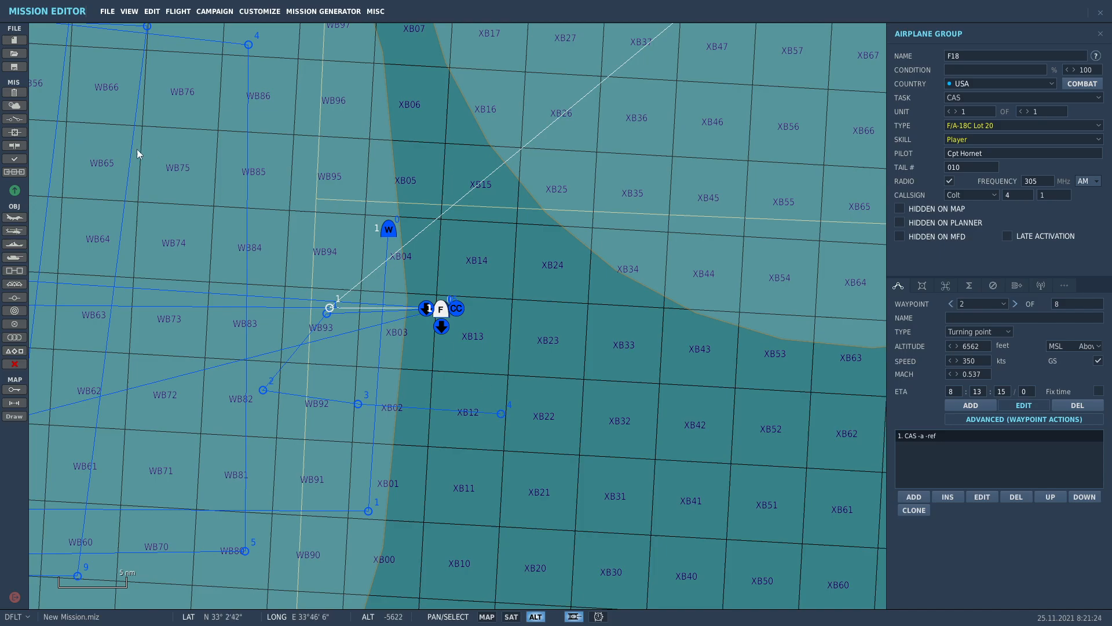
Create a new ONCE trigger in the mission's trigger list and name it "is f18 otw".
{"action": "left_click", "coordinate": [20, 120]}
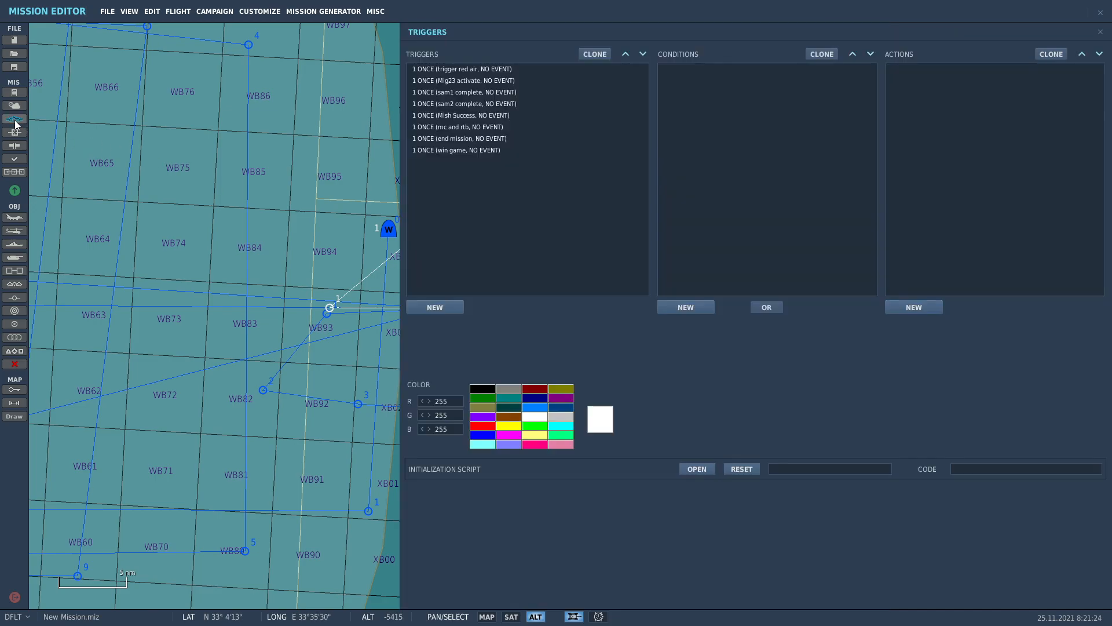
{"action": "left_click", "coordinate": [441, 307]}
{"action": "left_click", "coordinate": [637, 348]}
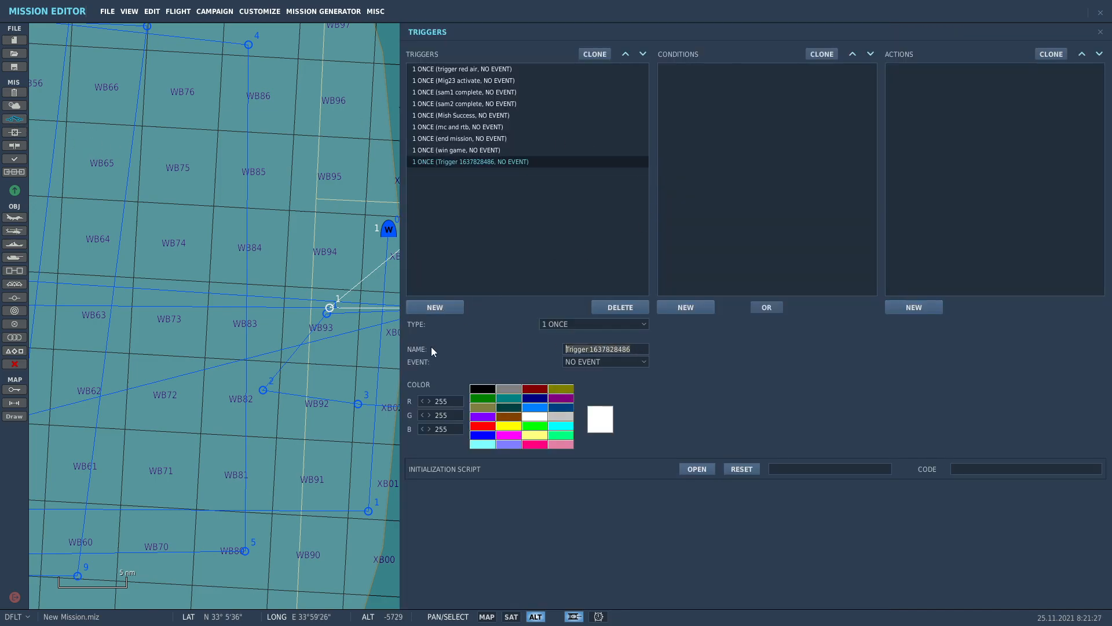
{"action": "type", "text": "is "}
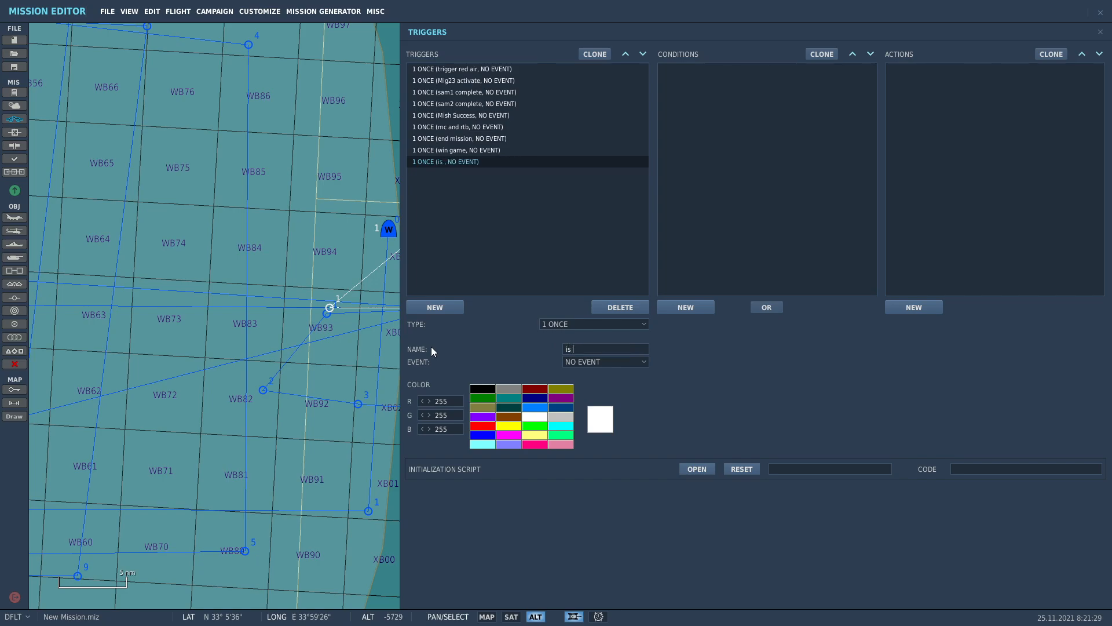
{"action": "type", "text": "f18 otw"}
Add a condition of type UNIT INSIDE ZONE to the "is f18 otw" trigger.
{"action": "left_click", "coordinate": [686, 307]}
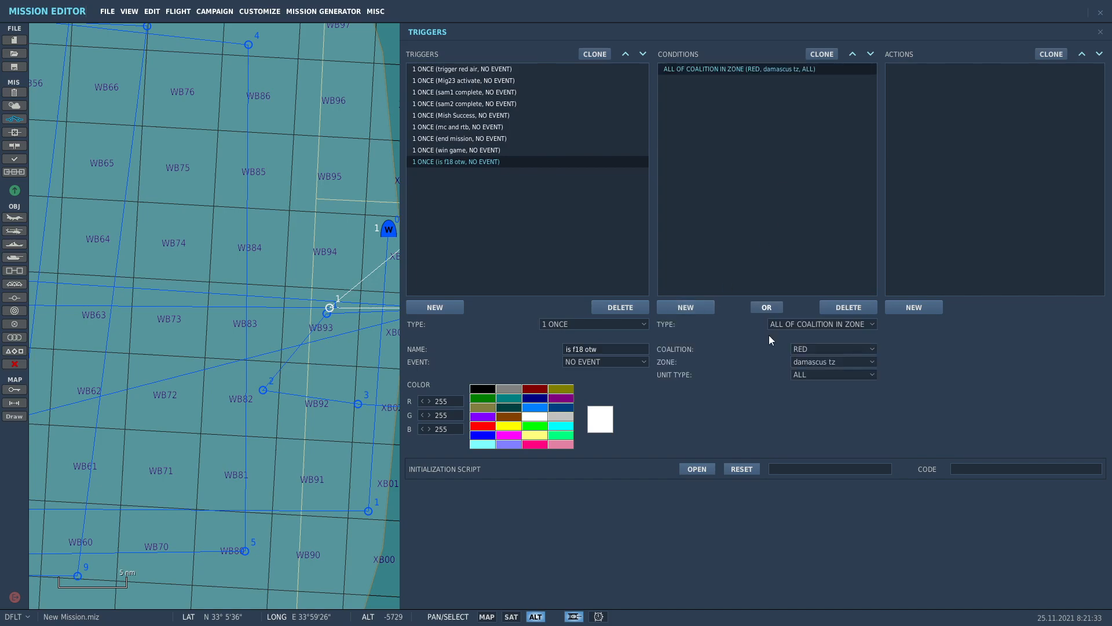
{"action": "left_click", "coordinate": [801, 324]}
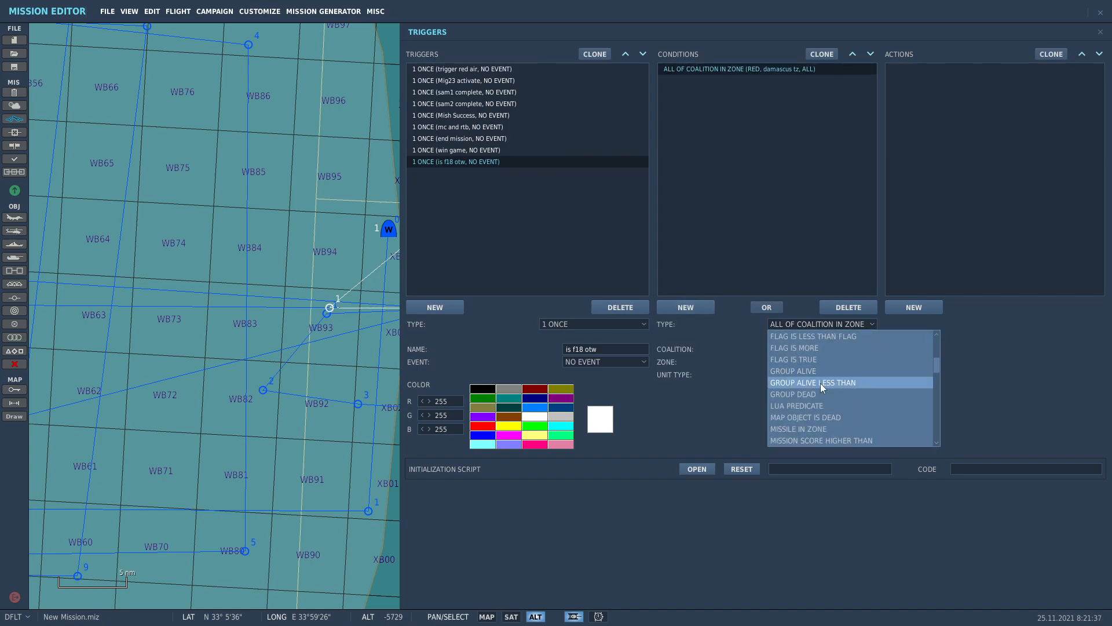
{"action": "scroll", "coordinate": [829, 377], "scroll_direction": "down", "scroll_amount": 3}
{"action": "scroll", "coordinate": [835, 377], "scroll_direction": "down", "scroll_amount": 1}
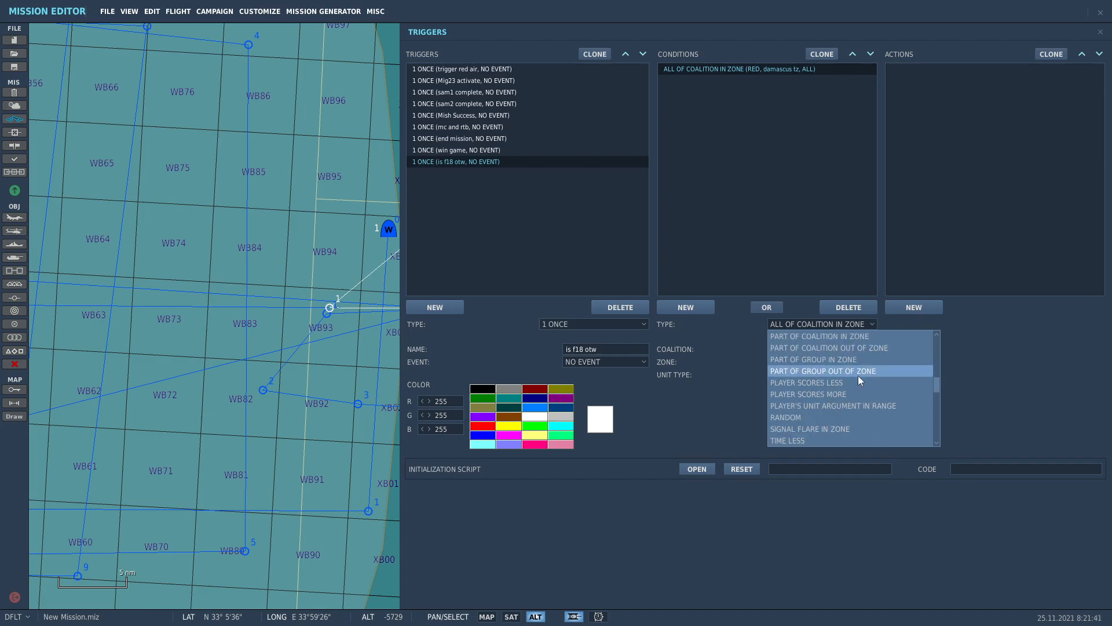
{"action": "scroll", "coordinate": [859, 382], "scroll_direction": "up", "scroll_amount": 4}
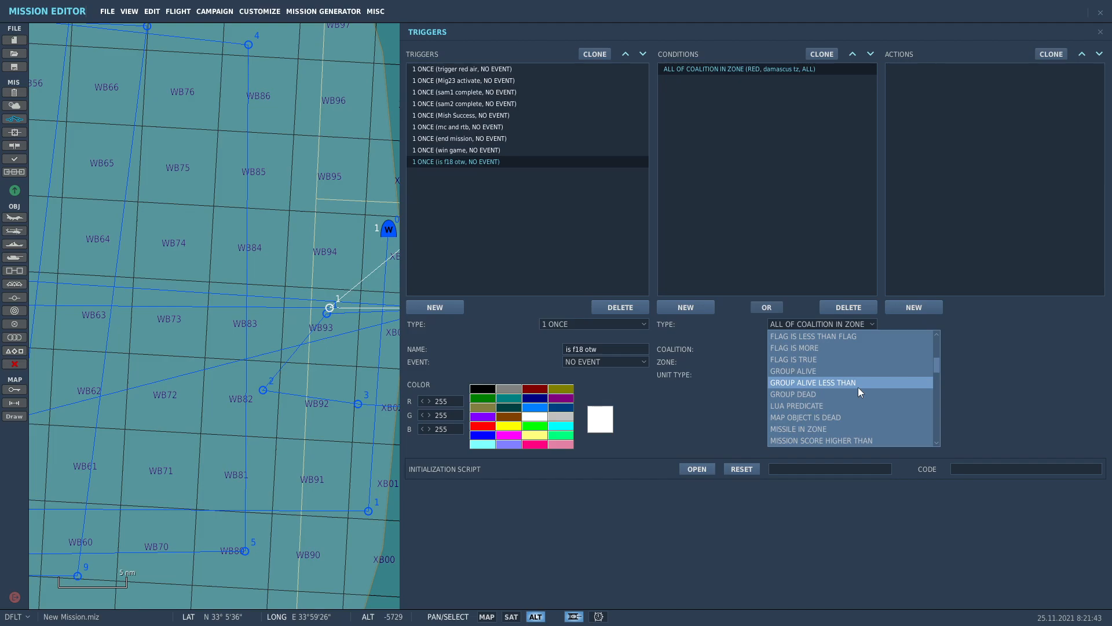
{"action": "scroll", "coordinate": [859, 392], "scroll_direction": "down", "scroll_amount": 9}
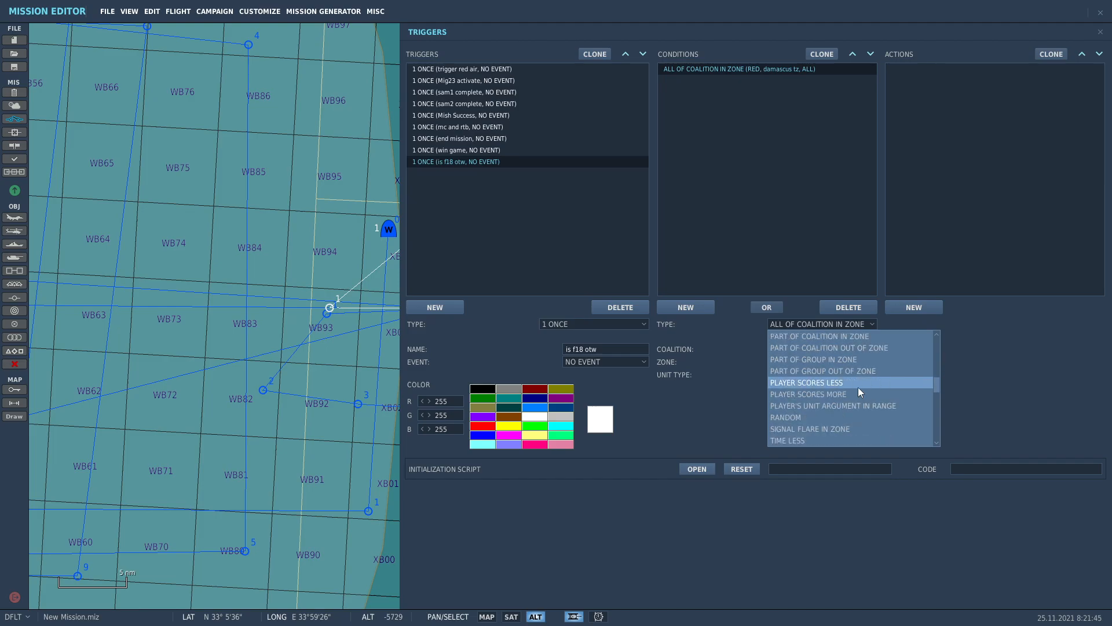
{"action": "scroll", "coordinate": [857, 393], "scroll_direction": "up", "scroll_amount": 1}
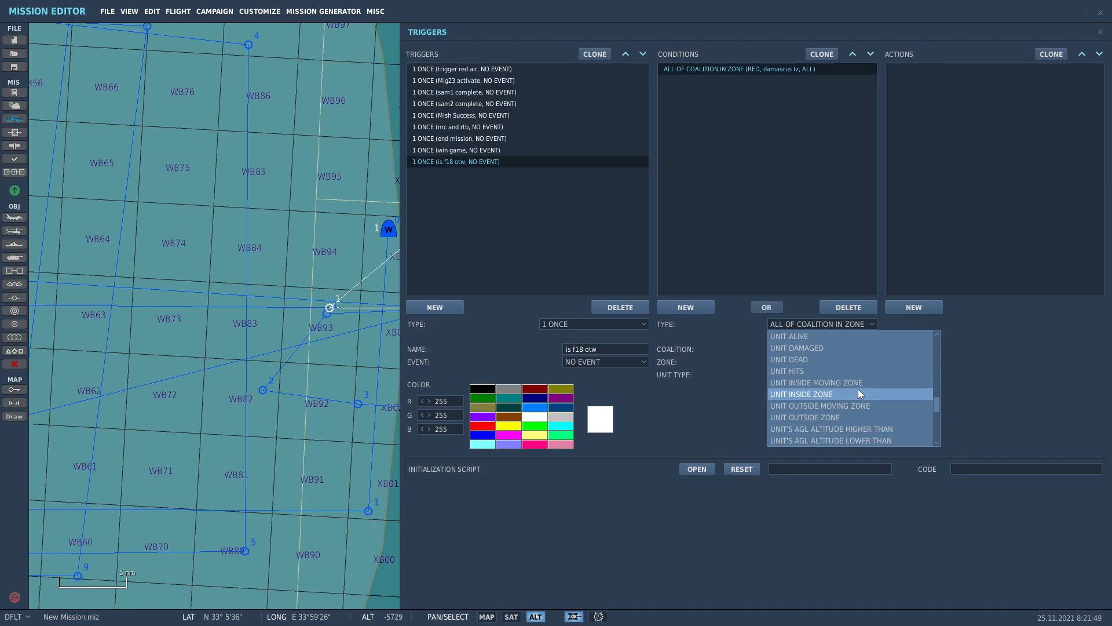
{"action": "left_click", "coordinate": [821, 394]}
Set the zone condition's unit to Cpt Hornet and its zone to refuel moveup.
{"action": "left_click", "coordinate": [817, 349]}
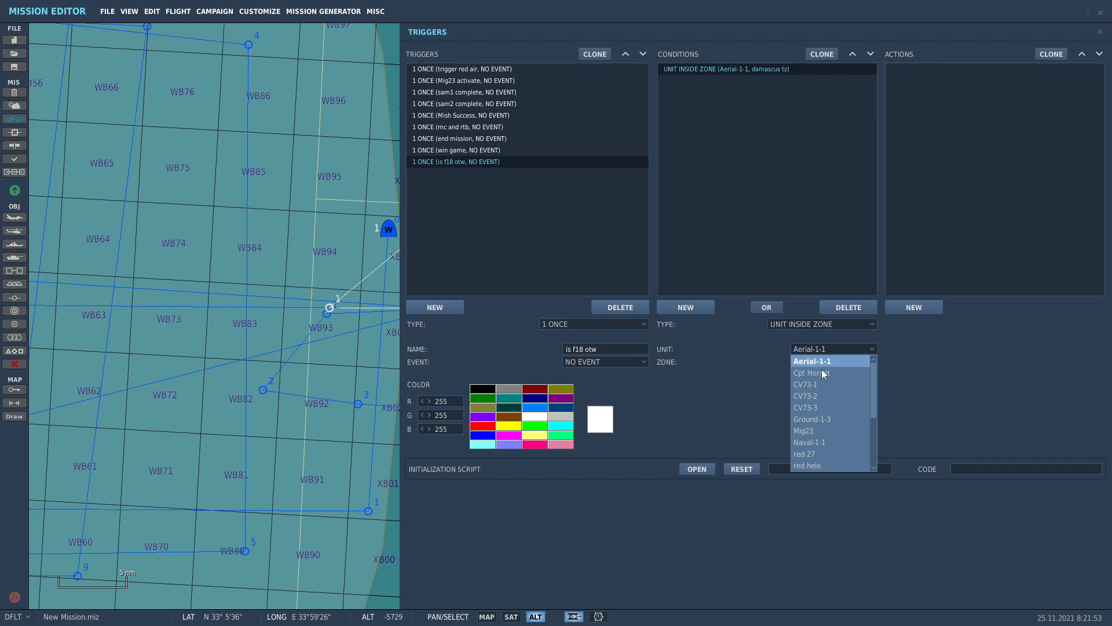
{"action": "left_click", "coordinate": [818, 374]}
{"action": "left_click", "coordinate": [826, 360]}
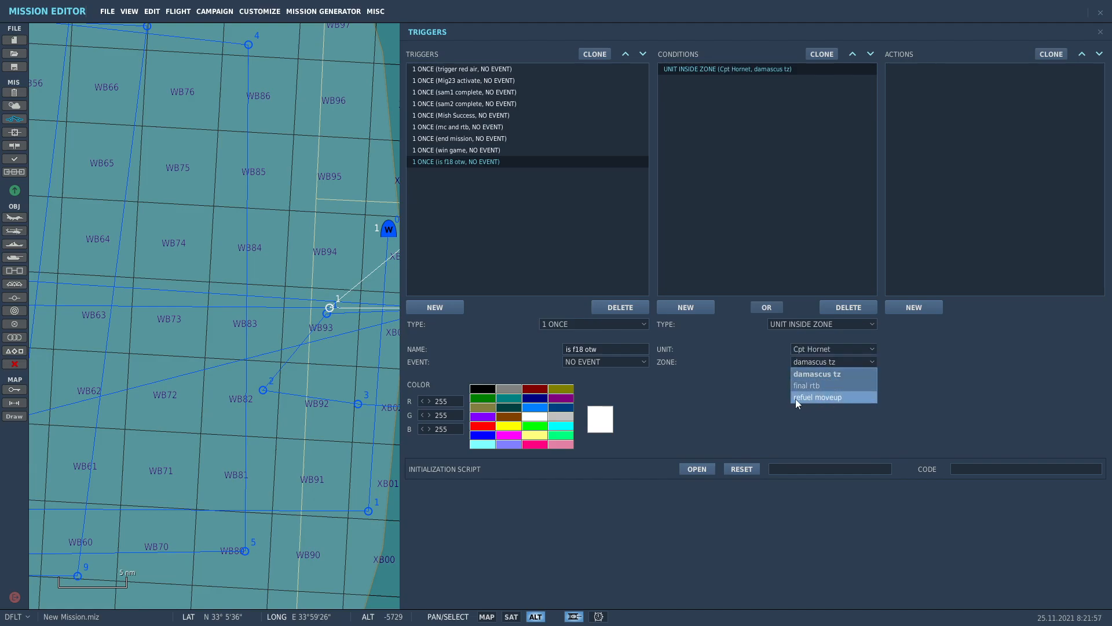
{"action": "left_click", "coordinate": [839, 399]}
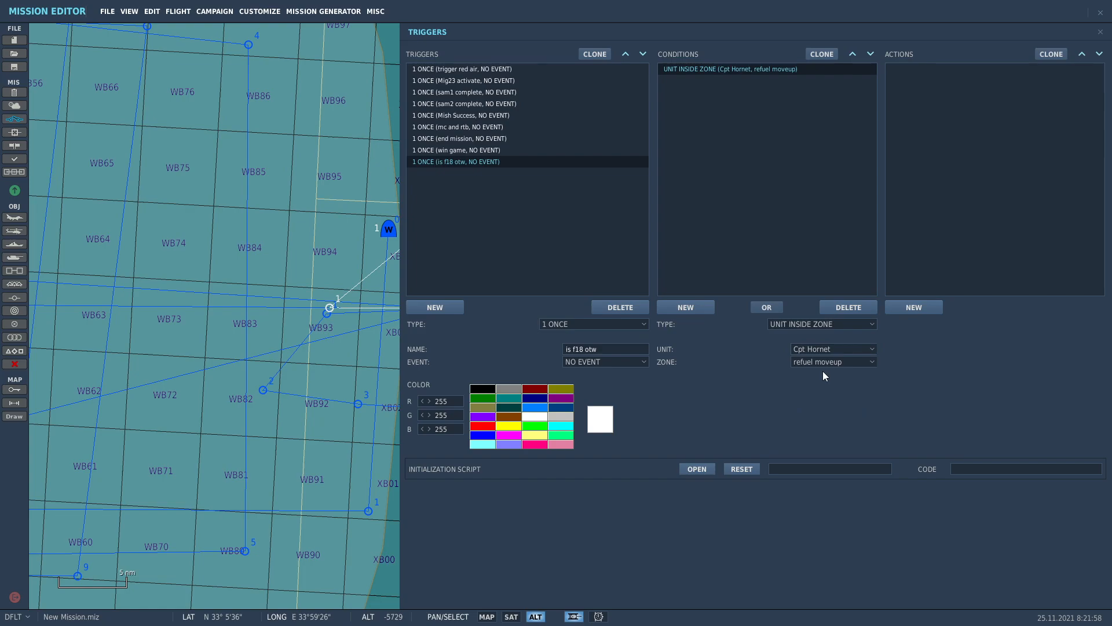
Add a FLAG ON action to the "is f18 otw" trigger and set its flag to 31.
{"action": "left_click", "coordinate": [917, 304]}
{"action": "left_click", "coordinate": [1018, 324]}
{"action": "scroll", "coordinate": [1003, 389], "scroll_direction": "down", "scroll_amount": 2}
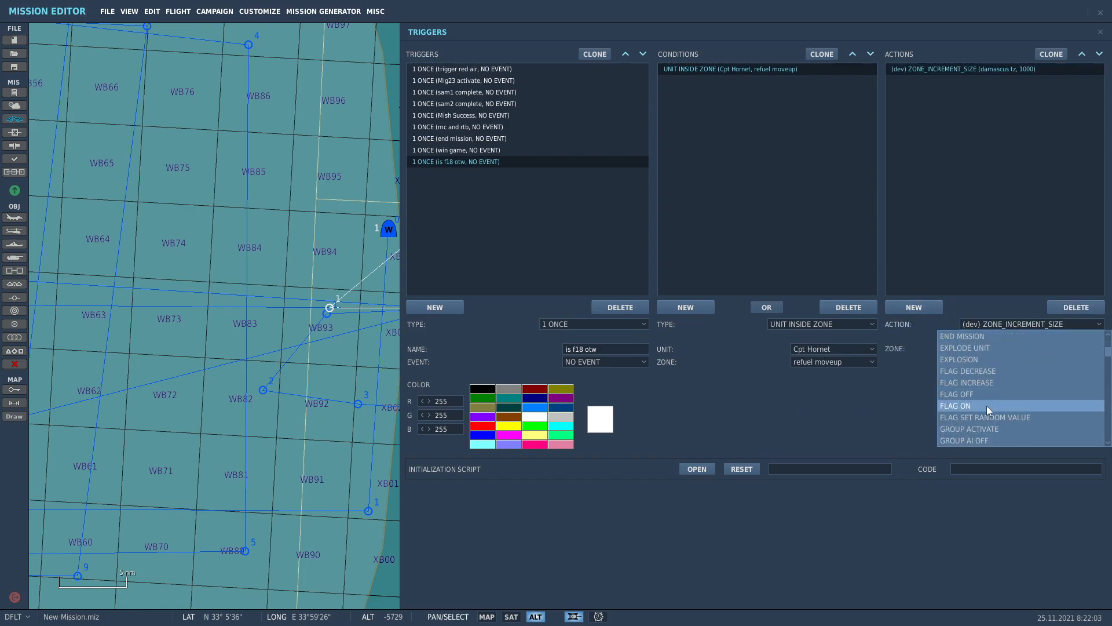
{"action": "left_click", "coordinate": [986, 405]}
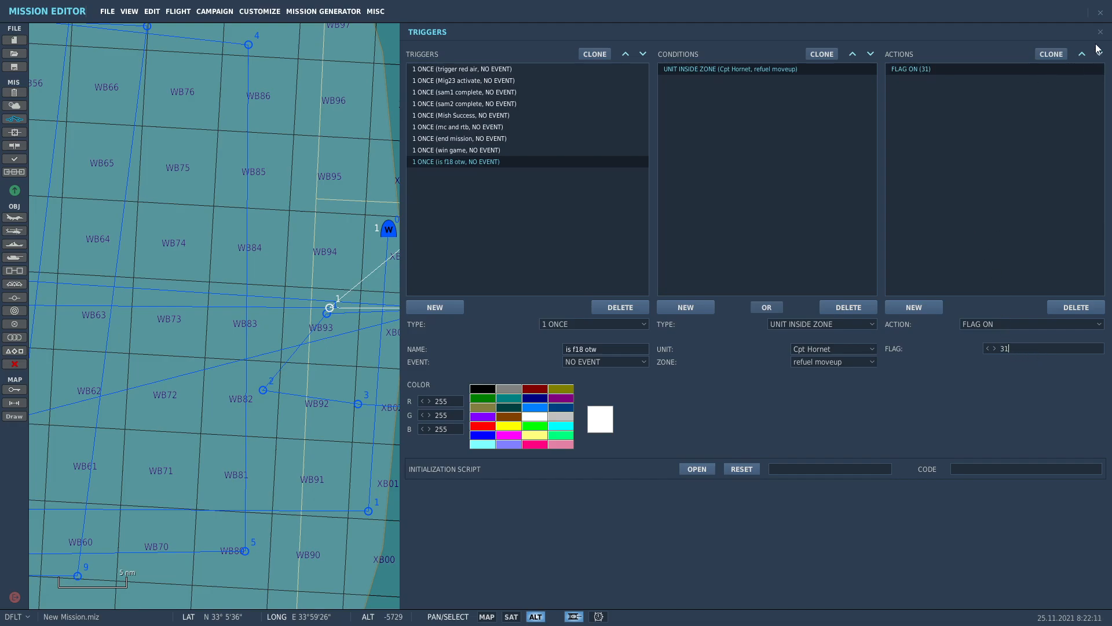
Review the conditions and actions of the earlier triggers, from "win game" back to "Mig23 activate", to check which flags they use.
{"action": "left_click", "coordinate": [458, 151]}
{"action": "left_click", "coordinate": [461, 138]}
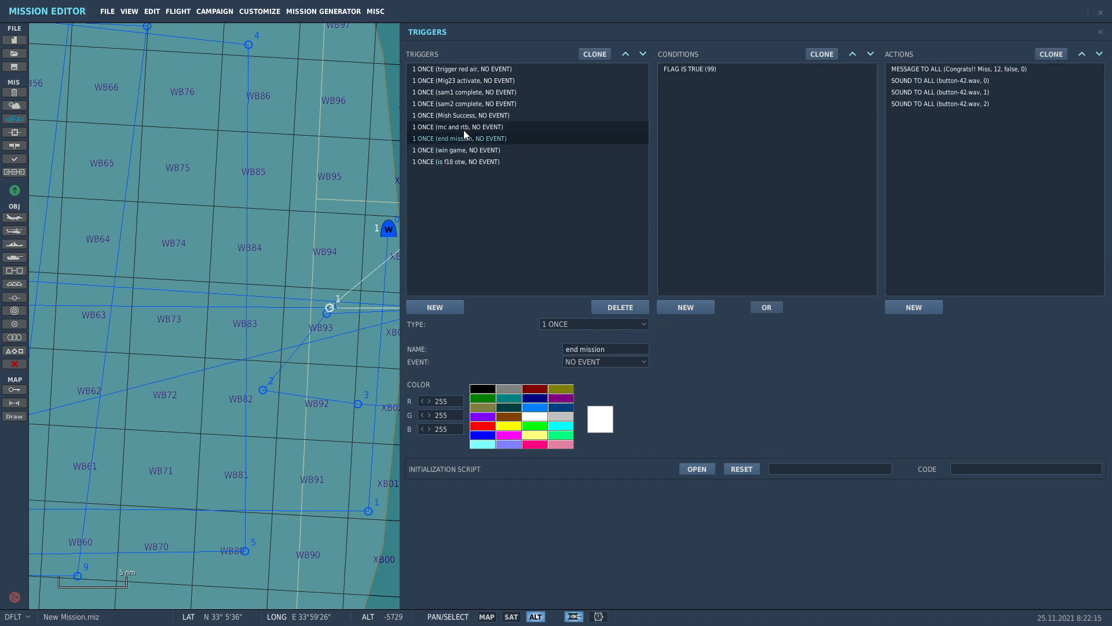
{"action": "left_click", "coordinate": [465, 116]}
{"action": "left_click", "coordinate": [467, 104]}
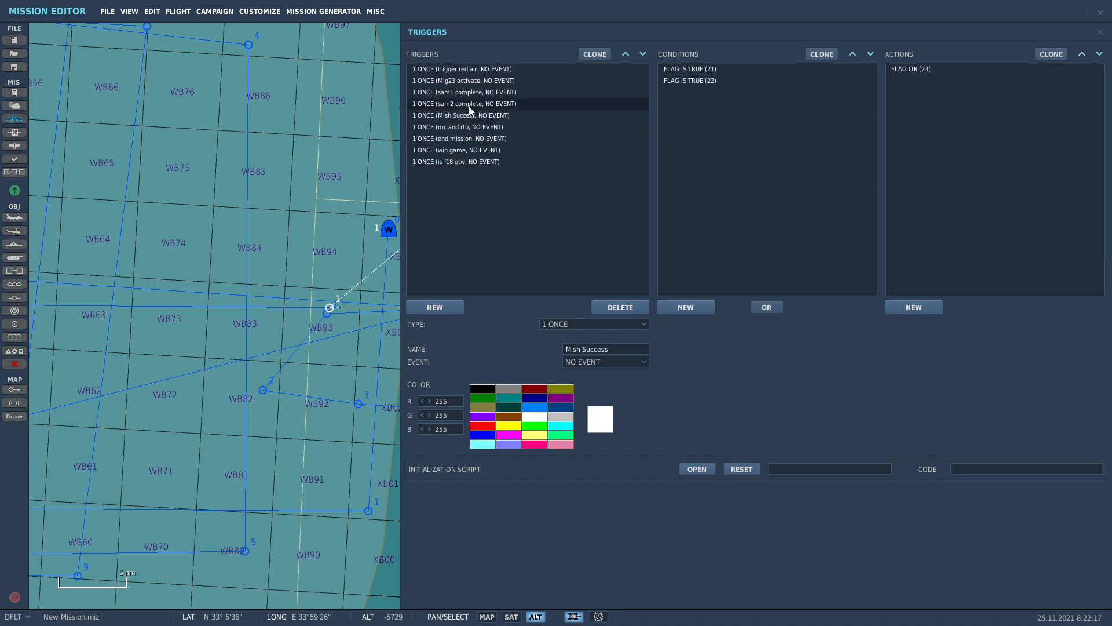
{"action": "left_click", "coordinate": [470, 94]}
{"action": "left_click", "coordinate": [471, 82]}
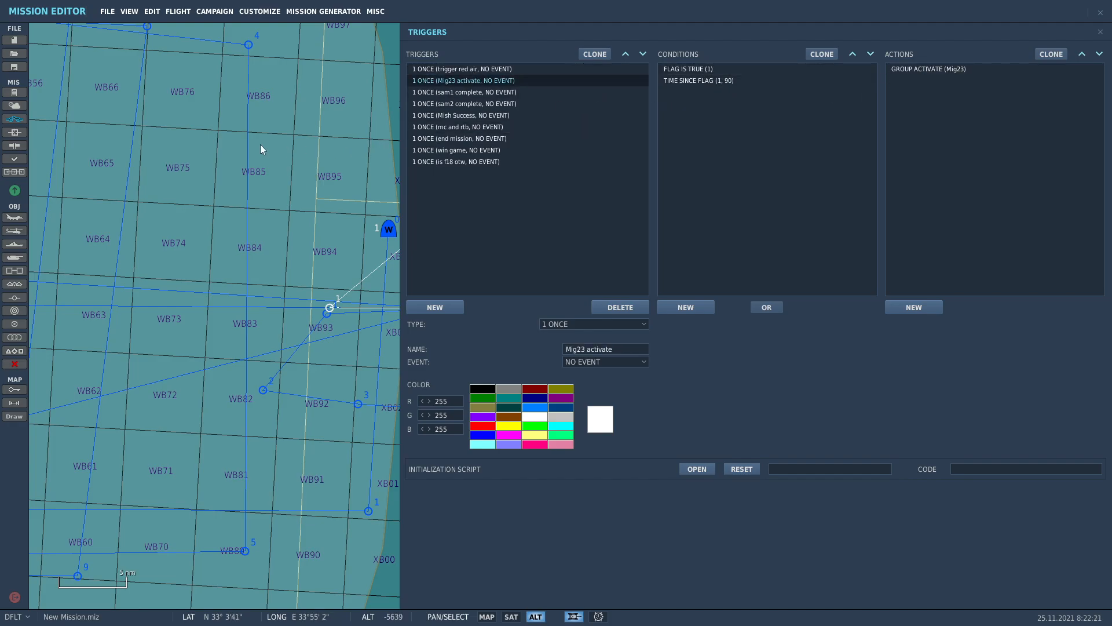
Move waypoint 4 of the Tex S-3B tanker west, closer to its waypoint 3 and just south of the carrier group.
{"action": "left_click", "coordinate": [205, 202]}
{"action": "scroll", "coordinate": [478, 331], "scroll_direction": "down", "scroll_amount": 5}
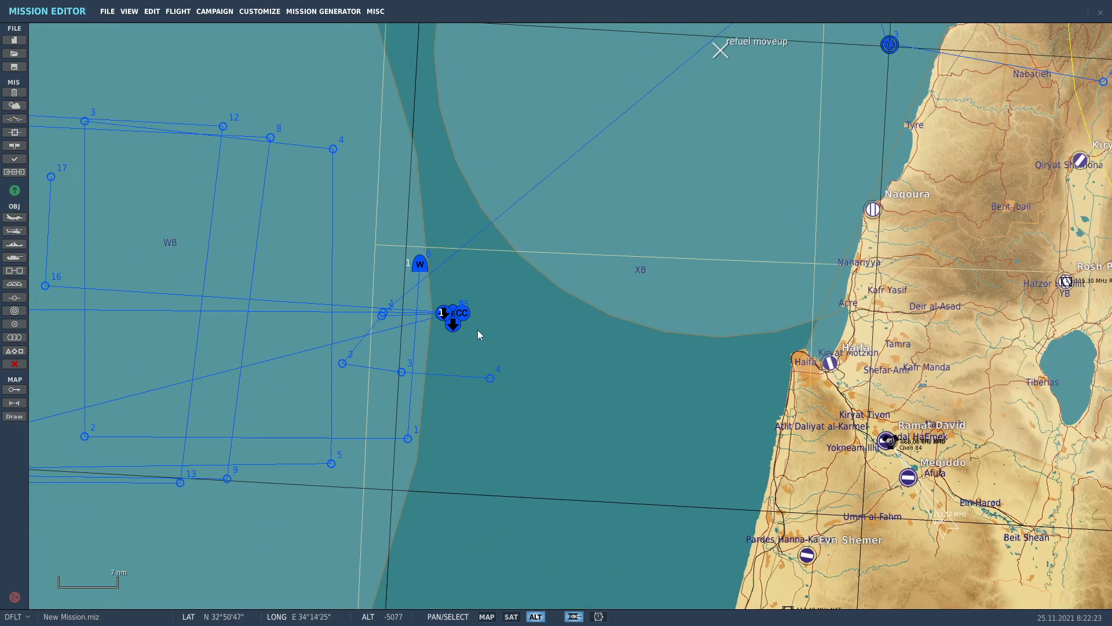
{"action": "scroll", "coordinate": [478, 330], "scroll_direction": "down", "scroll_amount": 1}
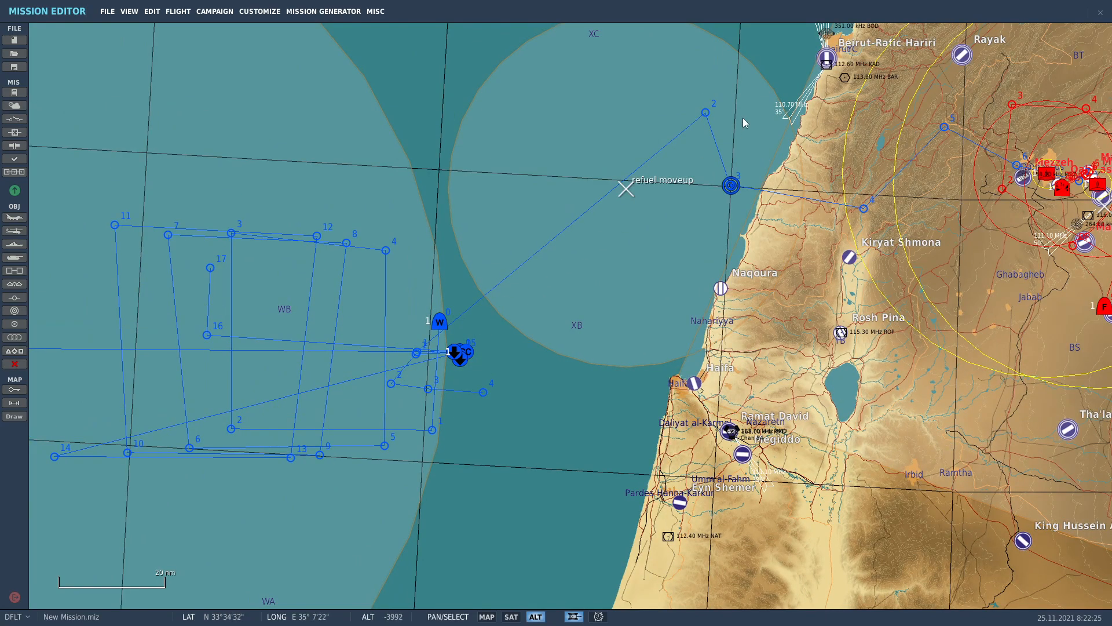
{"action": "scroll", "coordinate": [456, 378], "scroll_direction": "up", "scroll_amount": 3}
{"action": "left_click", "coordinate": [500, 396]}
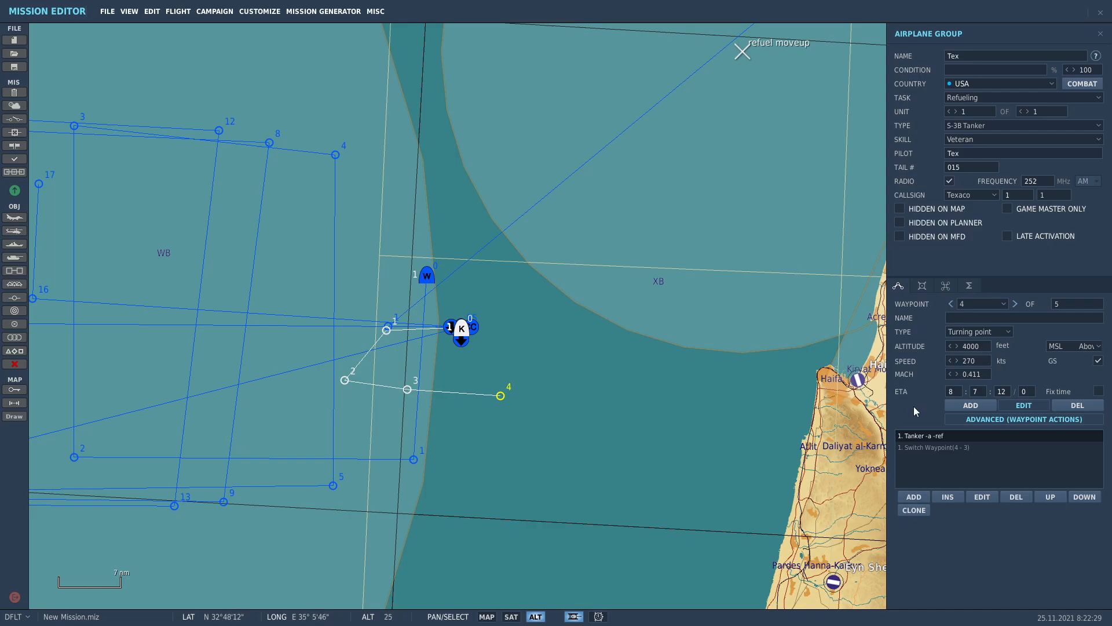
{"action": "left_click", "coordinate": [935, 447]}
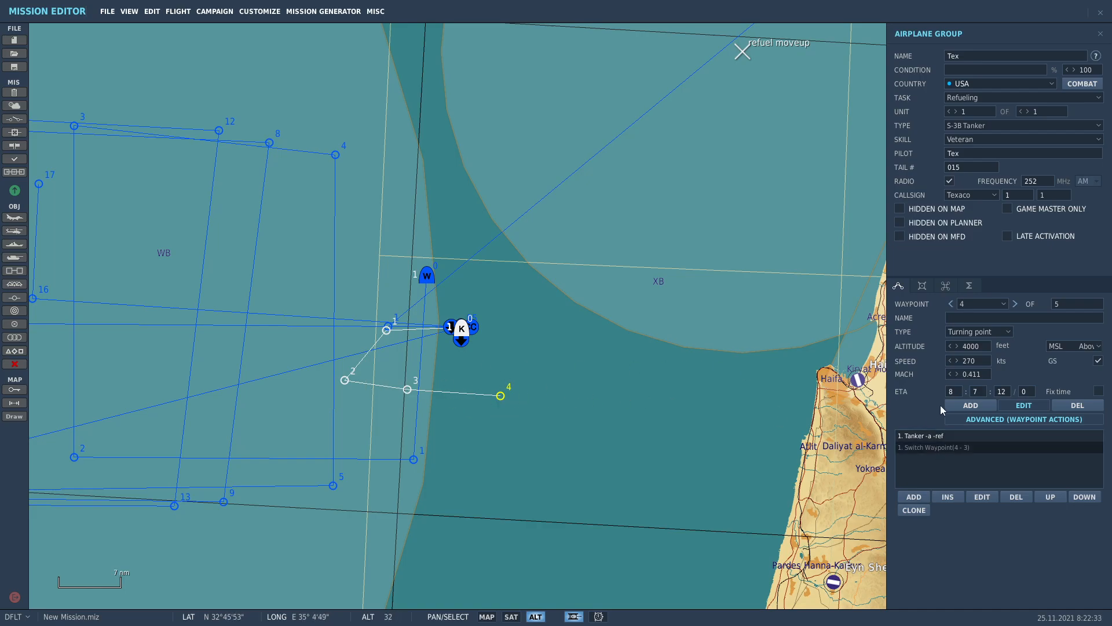
{"action": "scroll", "coordinate": [512, 393], "scroll_direction": "up", "scroll_amount": 2}
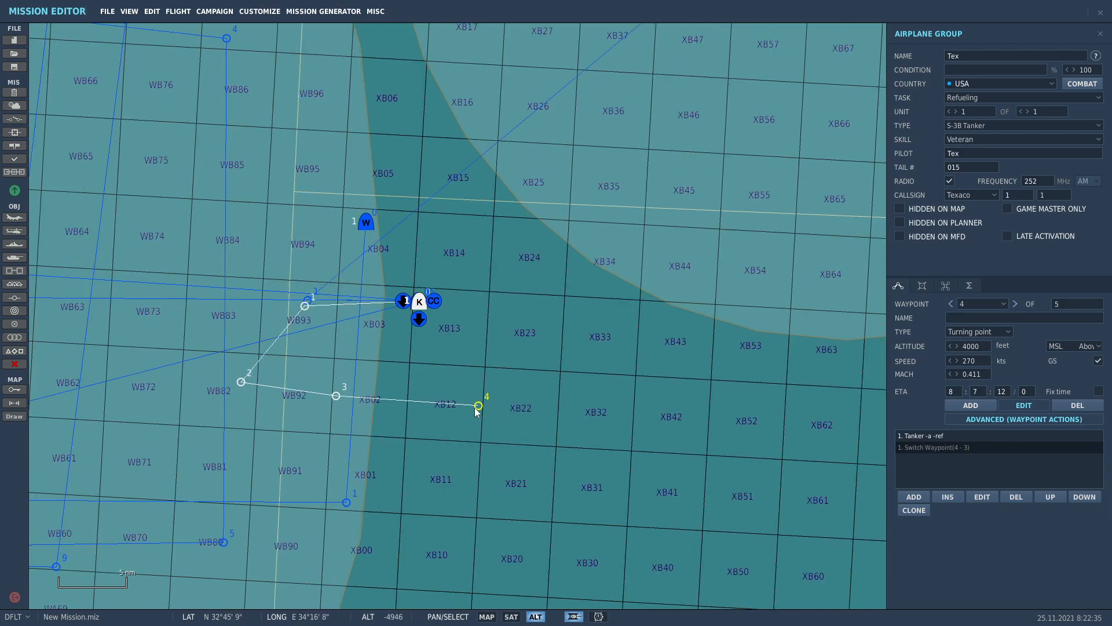
{"action": "left_click_drag", "start_coordinate": [475, 408], "coordinate": [423, 400]}
{"action": "scroll", "coordinate": [424, 403], "scroll_direction": "up", "scroll_amount": 1}
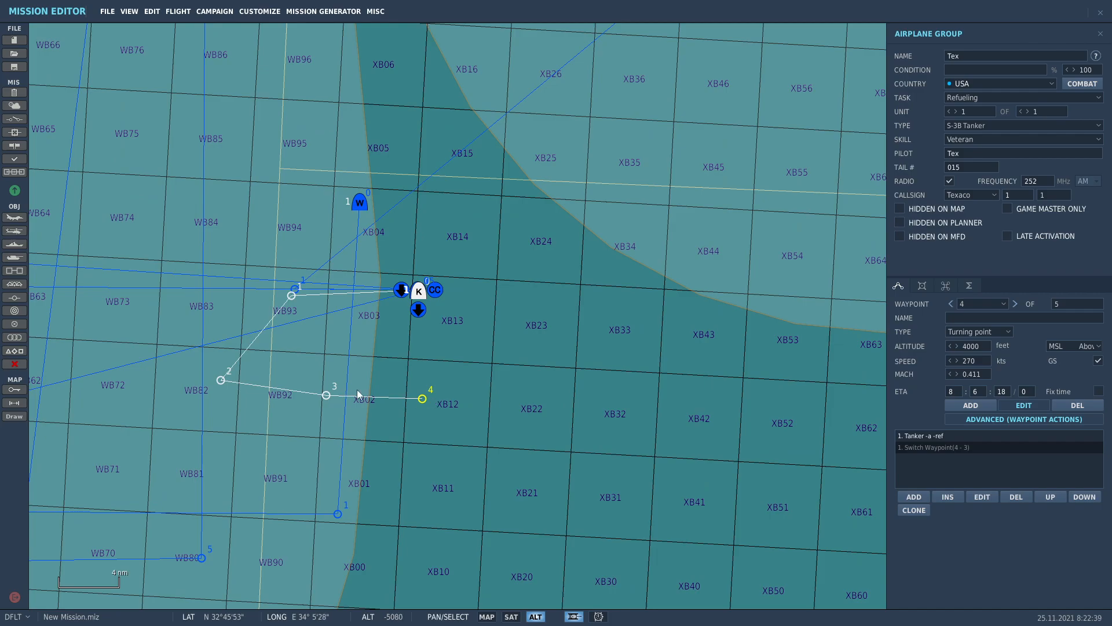
Give the tanker's Switch Waypoint command at waypoint 4 a condition requiring user flag 31 to be false.
{"action": "left_click", "coordinate": [981, 497]}
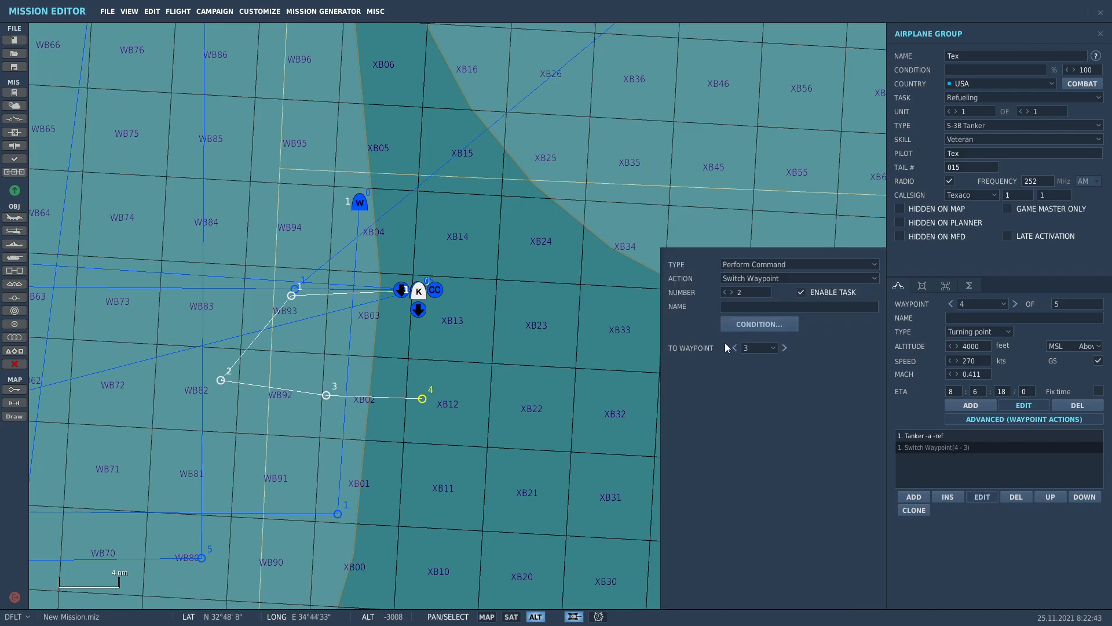
{"action": "left_click", "coordinate": [761, 329]}
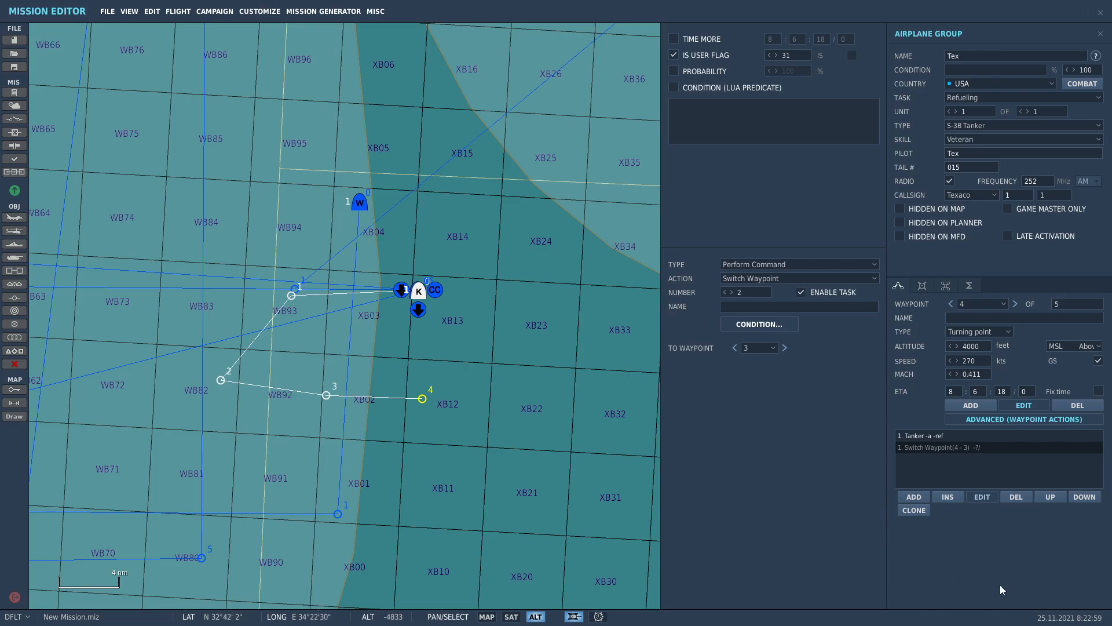
{"action": "left_click", "coordinate": [982, 497]}
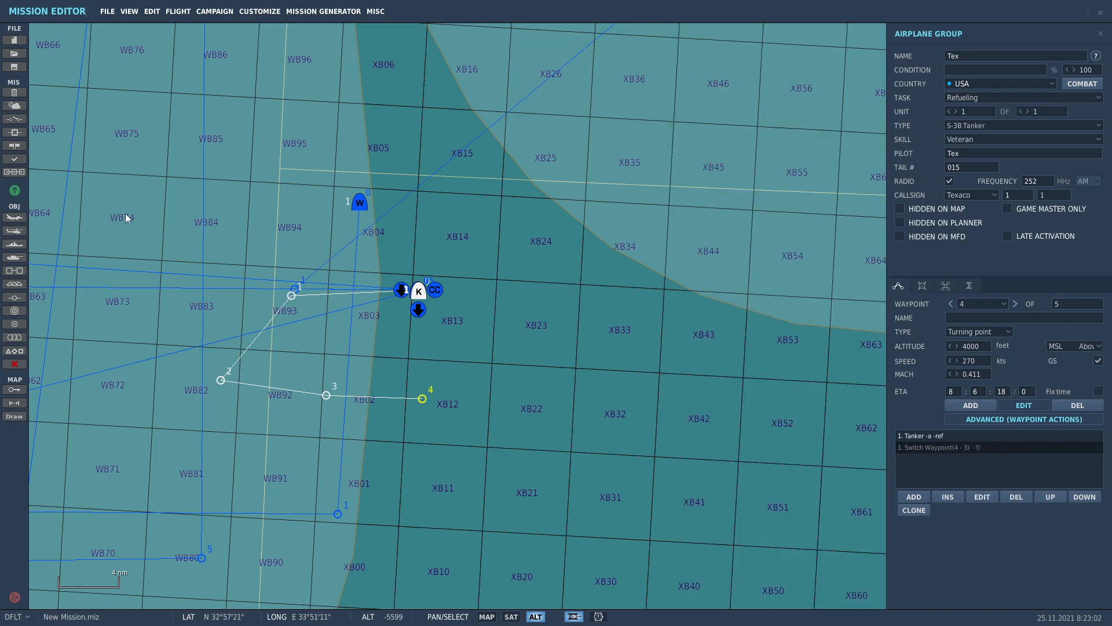
Compare the flag action of the "is f18 otw" trigger with the condition on the tanker's Switch Waypoint command at waypoint 4.
{"action": "left_click", "coordinate": [15, 119]}
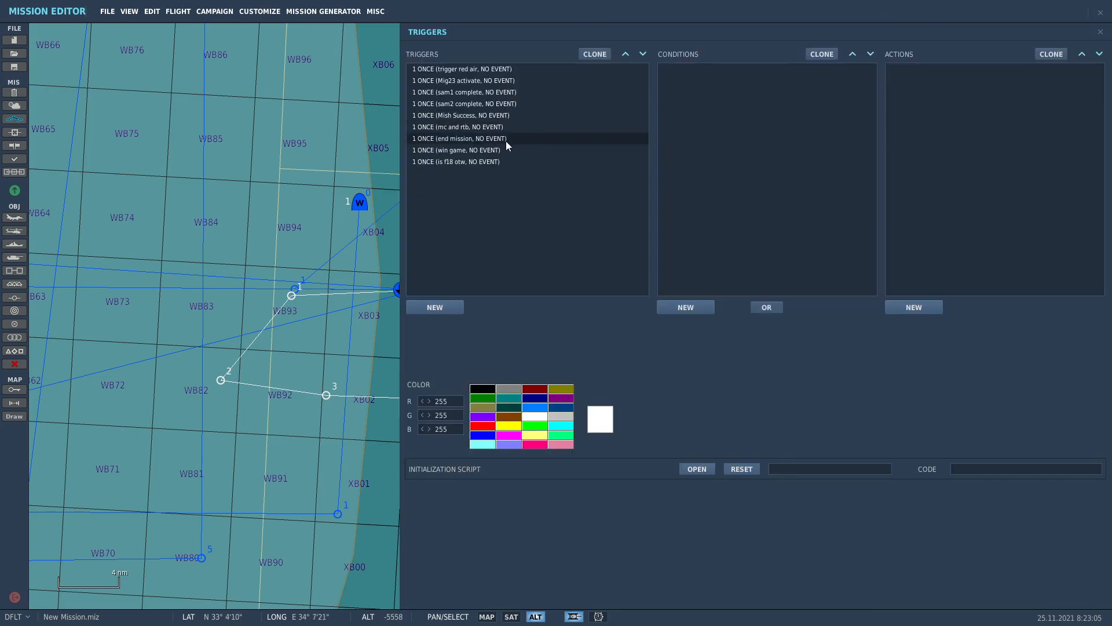
{"action": "left_click", "coordinate": [446, 163]}
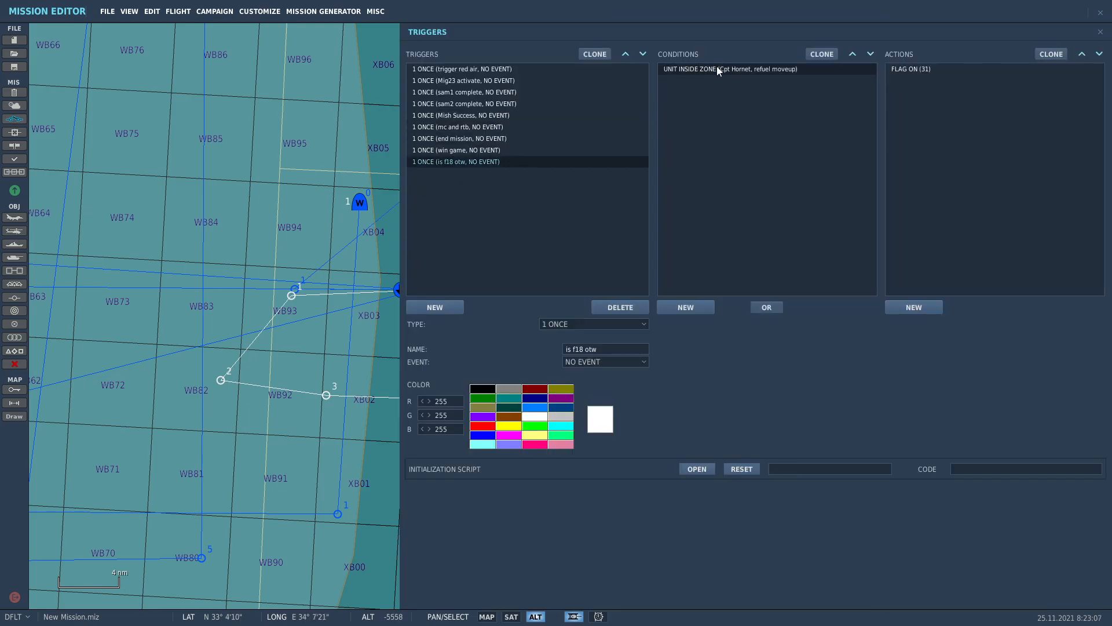
{"action": "left_click", "coordinate": [907, 68]}
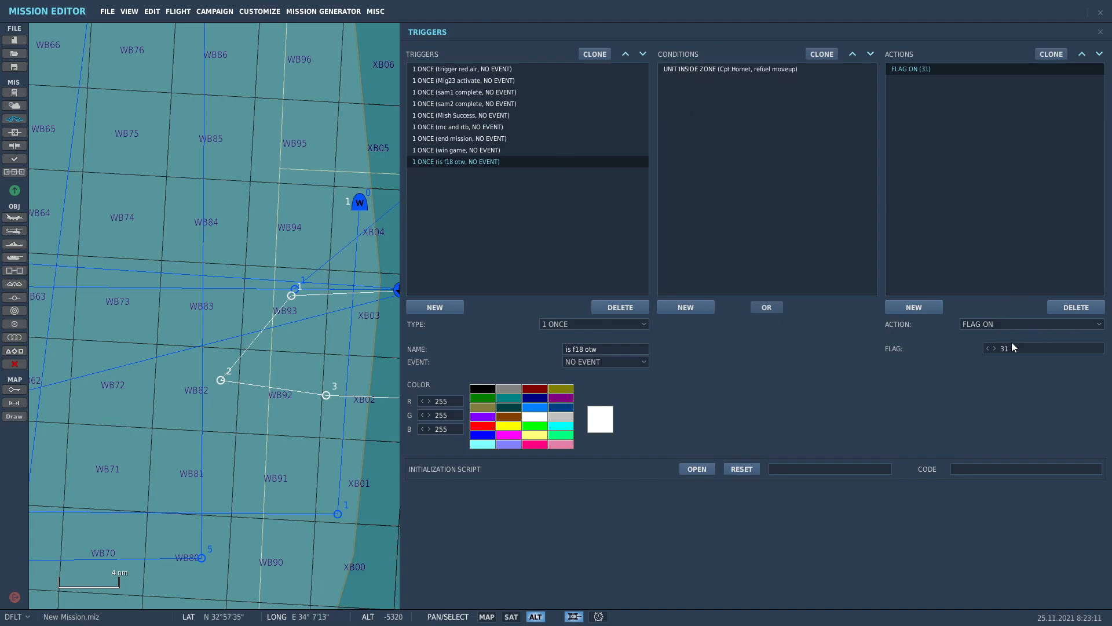
{"action": "left_click", "coordinate": [1100, 32]}
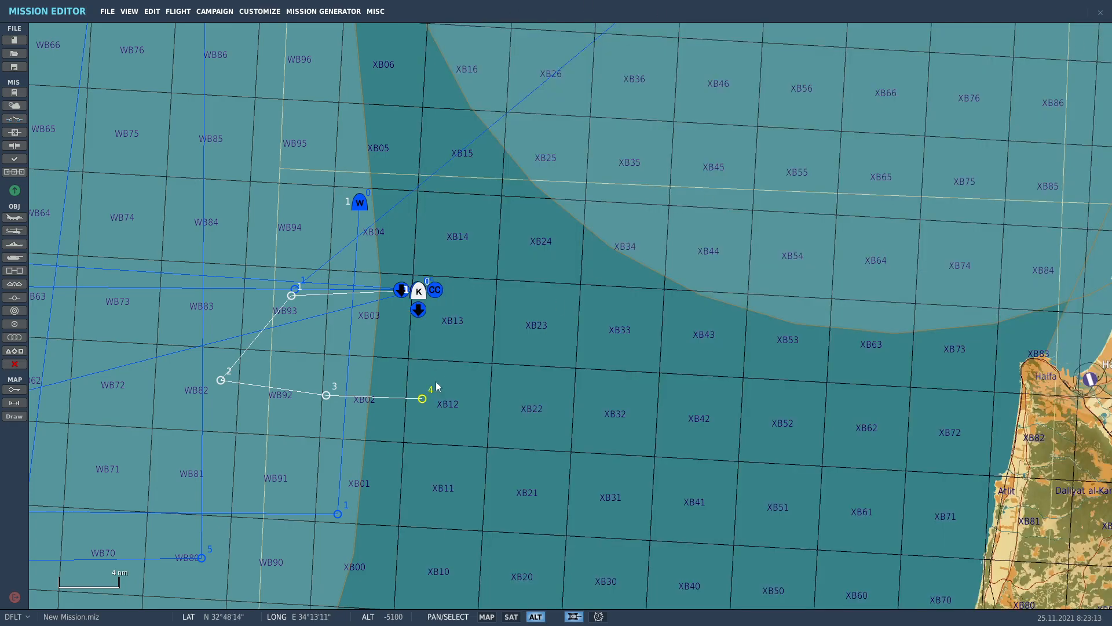
{"action": "left_click", "coordinate": [423, 399]}
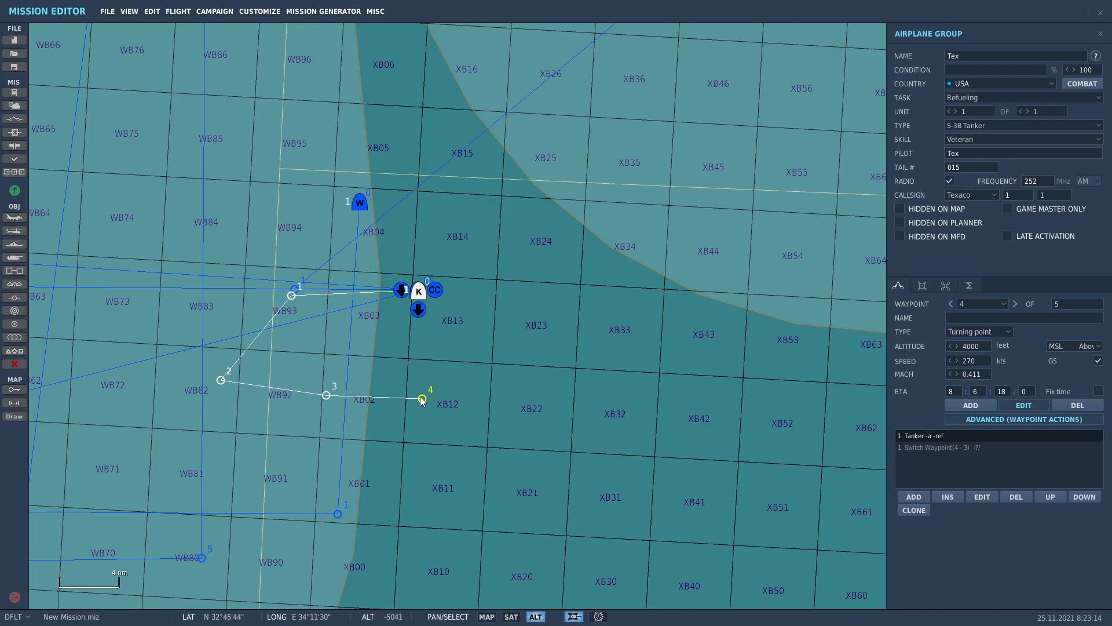
{"action": "left_click", "coordinate": [935, 446]}
{"action": "left_click", "coordinate": [983, 497]}
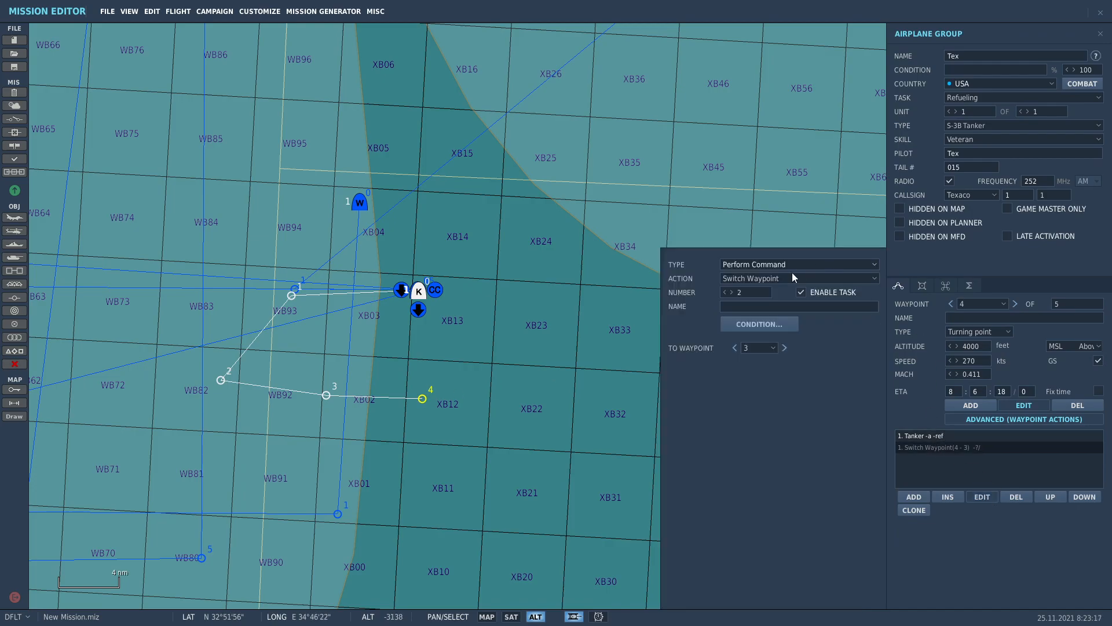
{"action": "left_click", "coordinate": [746, 330]}
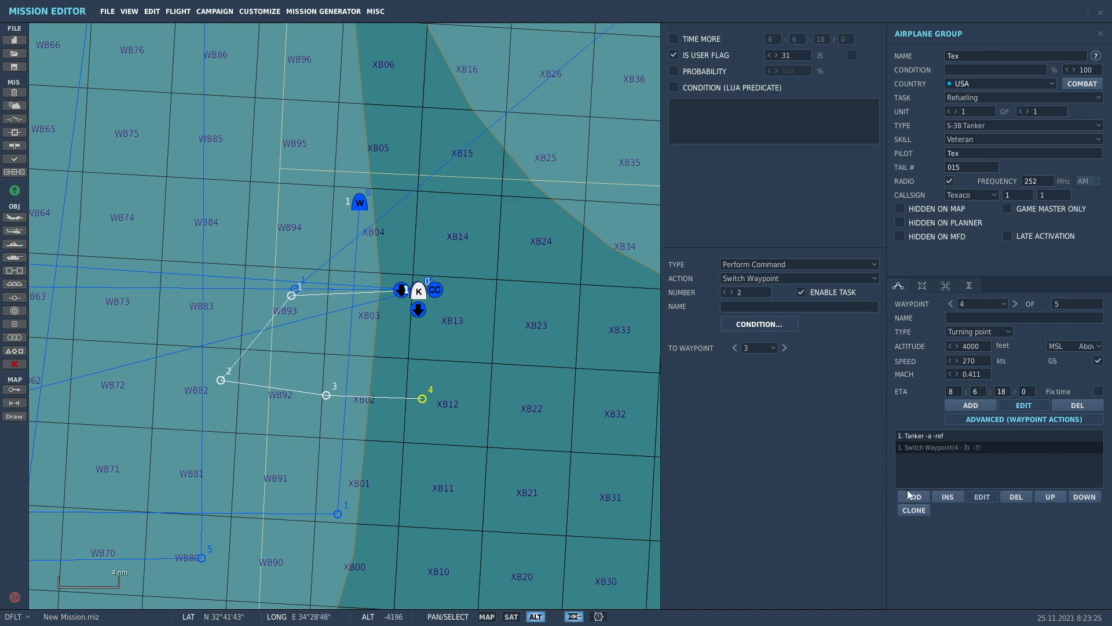
{"action": "left_click", "coordinate": [983, 497]}
Extend the tanker's route with waypoint 5 between the F18's waypoints 2 and 3, and waypoint 6 beside the F18's waypoint 2.
{"action": "left_click", "coordinate": [971, 405]}
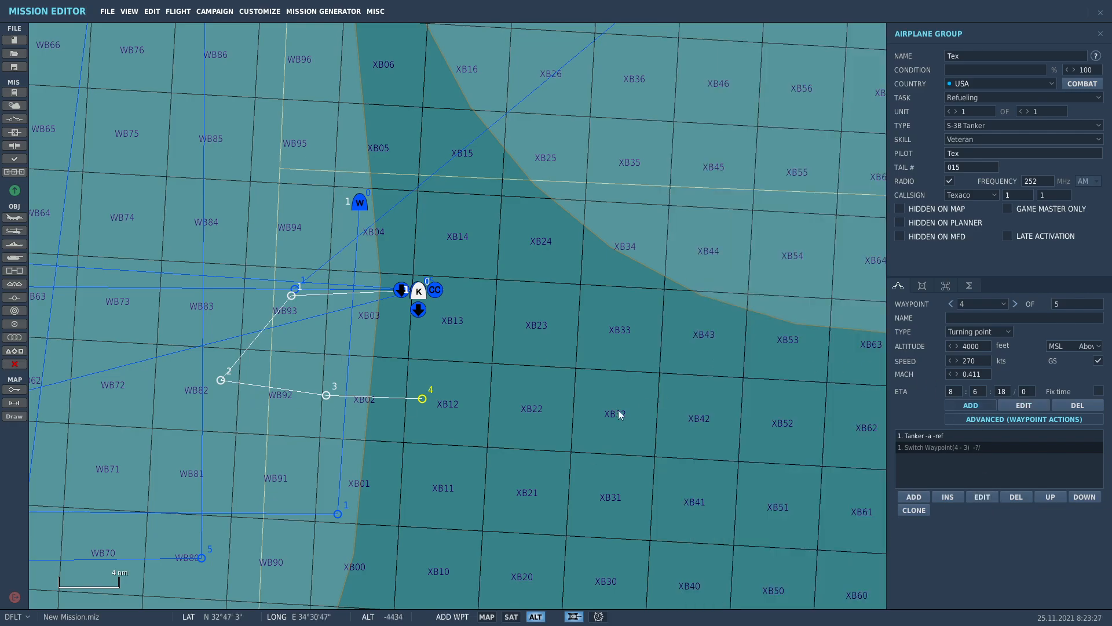
{"action": "scroll", "coordinate": [440, 405], "scroll_direction": "down", "scroll_amount": 2}
{"action": "scroll", "coordinate": [440, 402], "scroll_direction": "down", "scroll_amount": 2}
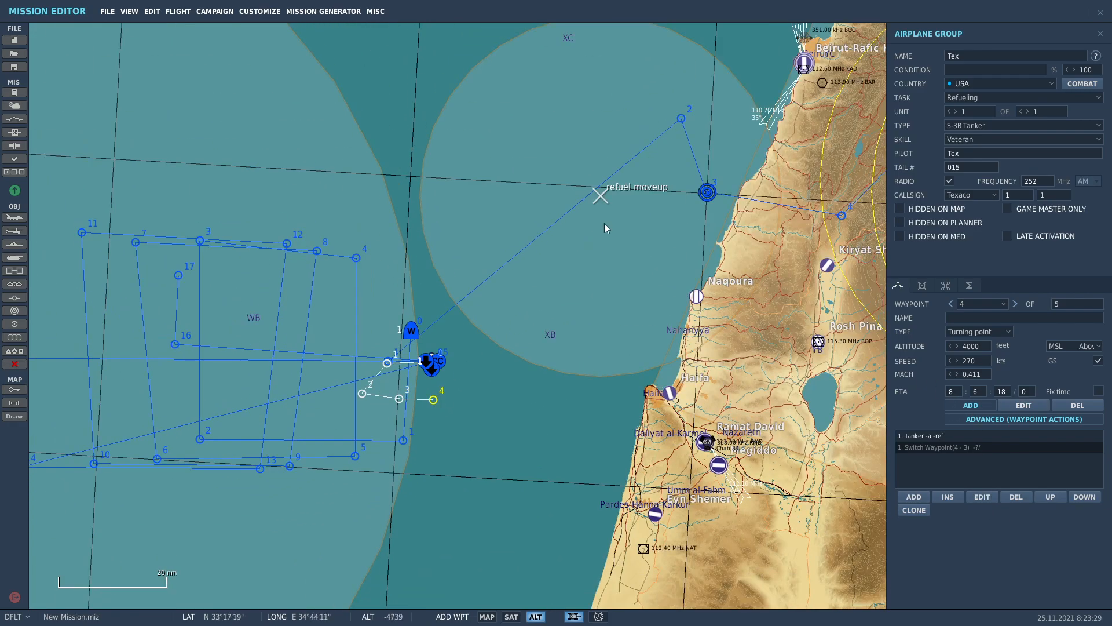
{"action": "scroll", "coordinate": [681, 174], "scroll_direction": "up", "scroll_amount": 2}
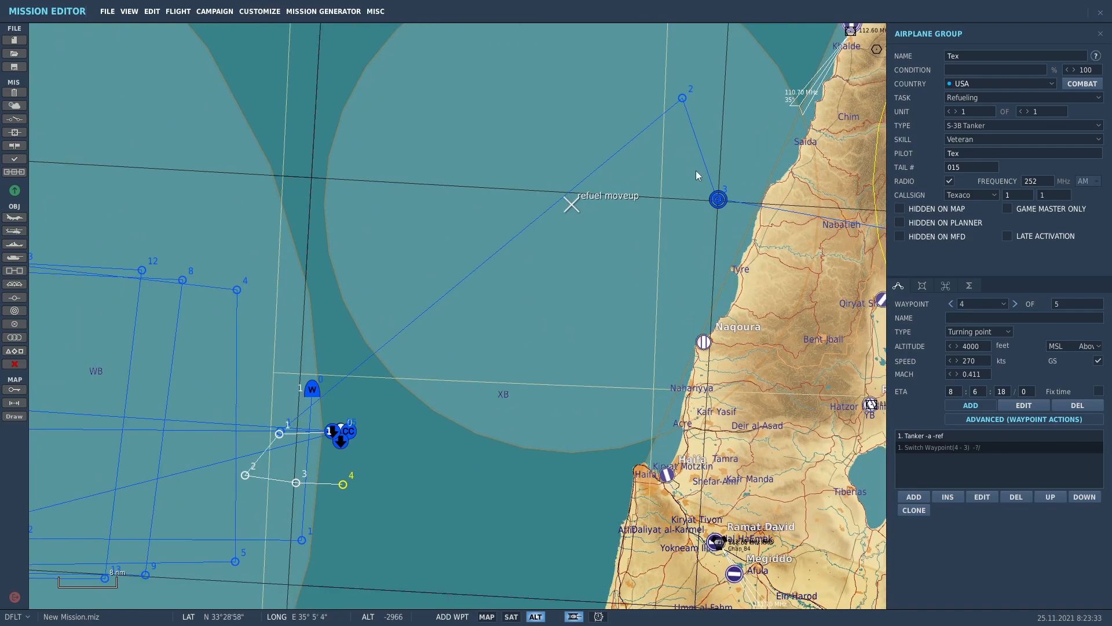
{"action": "left_click", "coordinate": [697, 170]}
{"action": "scroll", "coordinate": [693, 139], "scroll_direction": "up", "scroll_amount": 1}
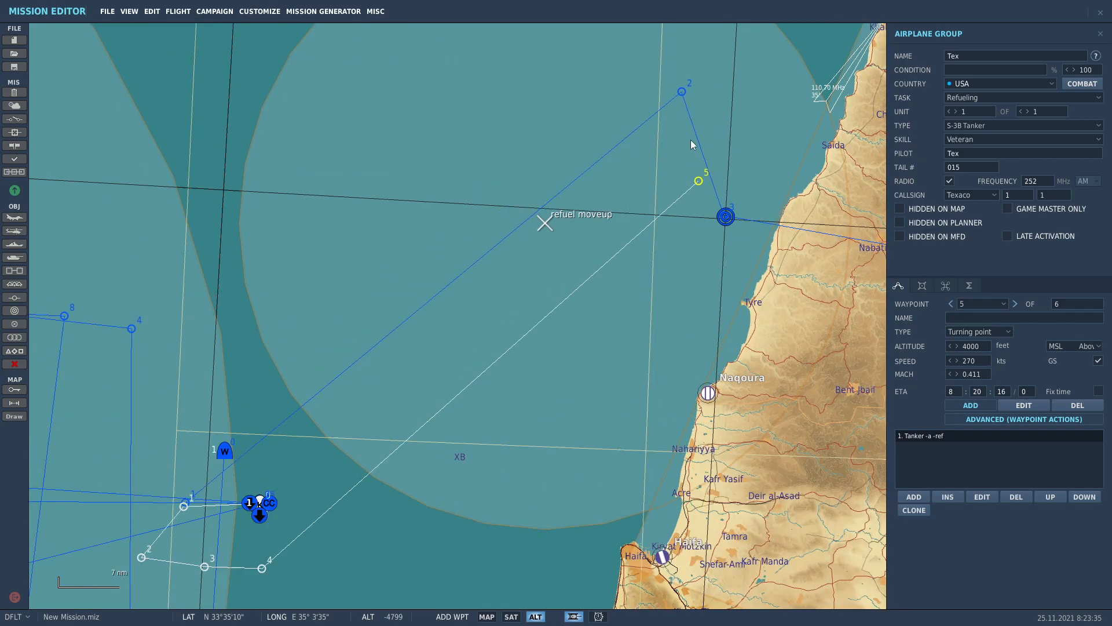
{"action": "left_click", "coordinate": [681, 75]}
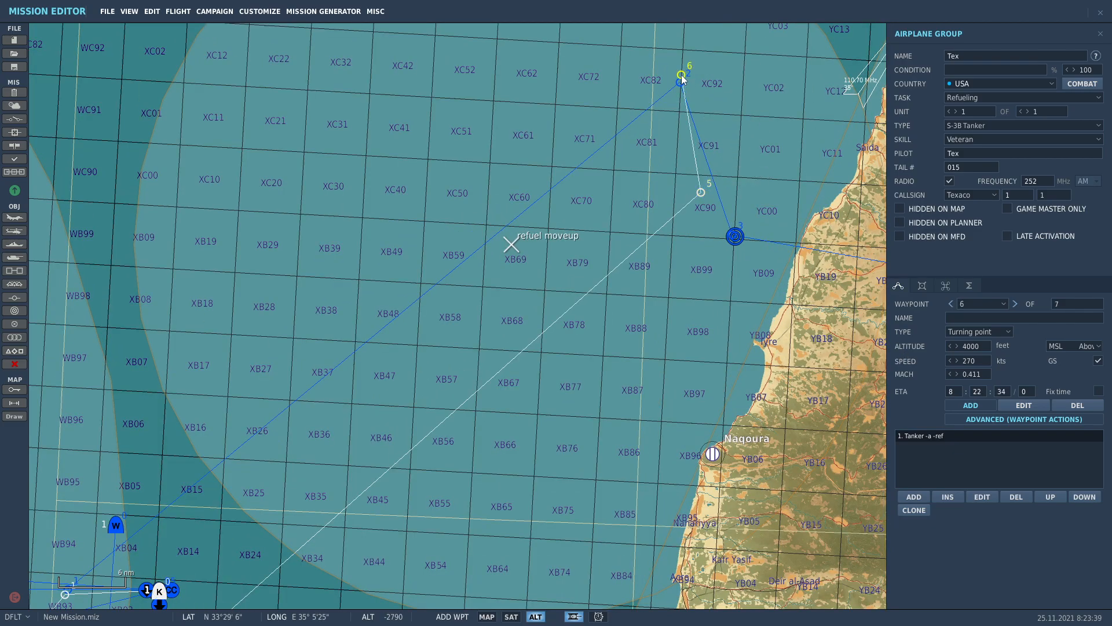
Add a Perform Command action at the tanker's waypoint 6 that switches it back to waypoint 5.
{"action": "left_click", "coordinate": [914, 496]}
{"action": "left_click", "coordinate": [731, 279]}
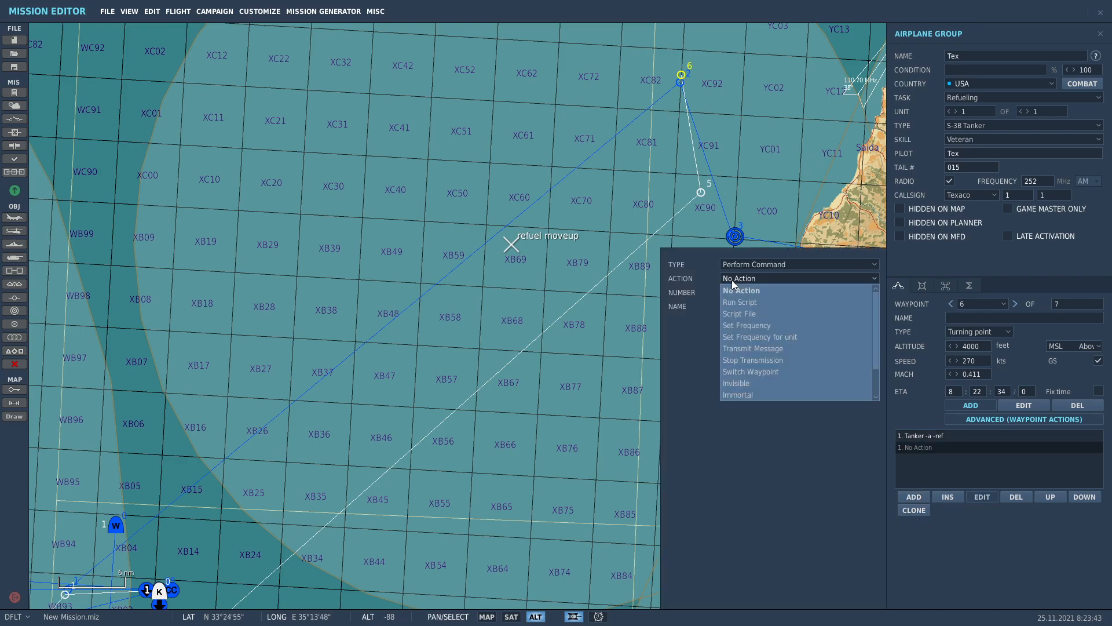
{"action": "left_click", "coordinate": [744, 372]}
{"action": "left_click", "coordinate": [749, 350]}
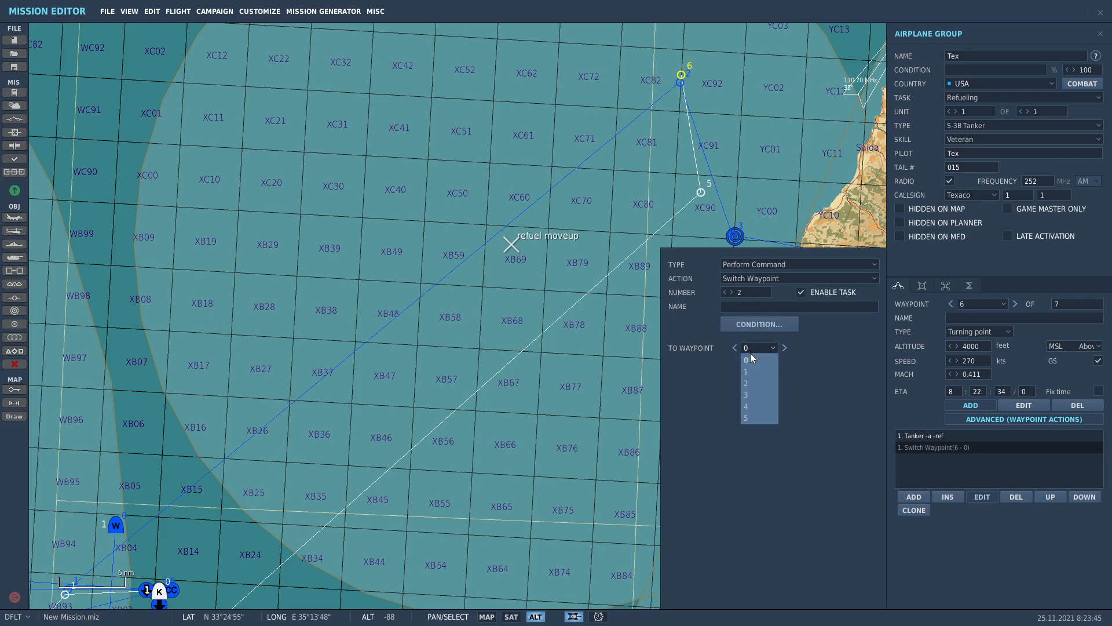
{"action": "left_click", "coordinate": [764, 415]}
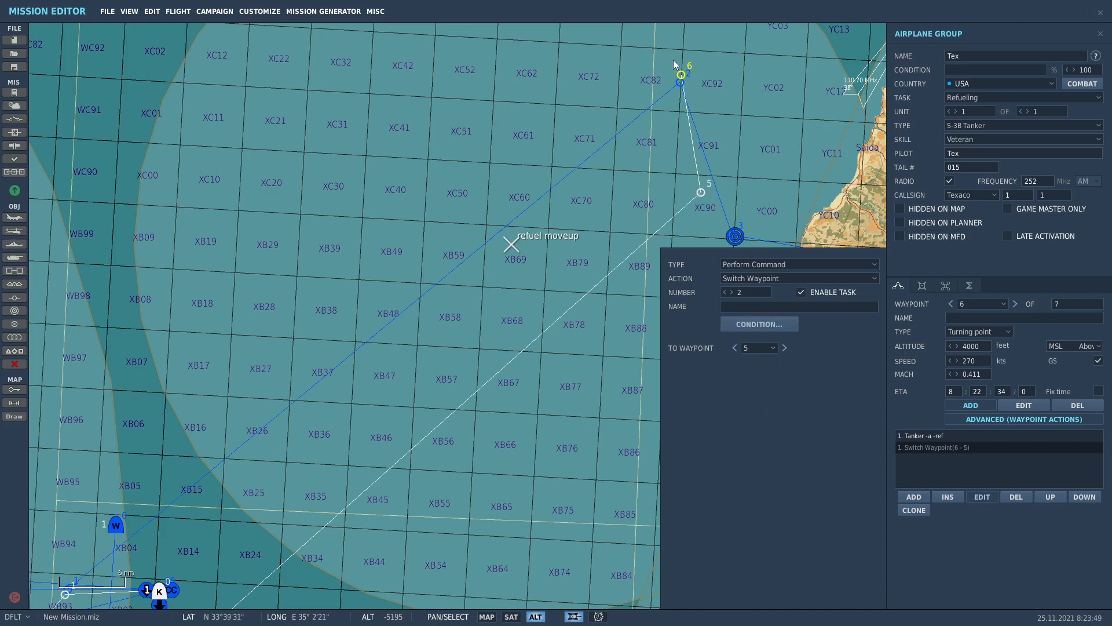
Give the Switch Waypoint command at waypoint 6 a condition requiring user flag 32 to be false.
{"action": "left_click", "coordinate": [979, 497]}
{"action": "left_click", "coordinate": [983, 498]}
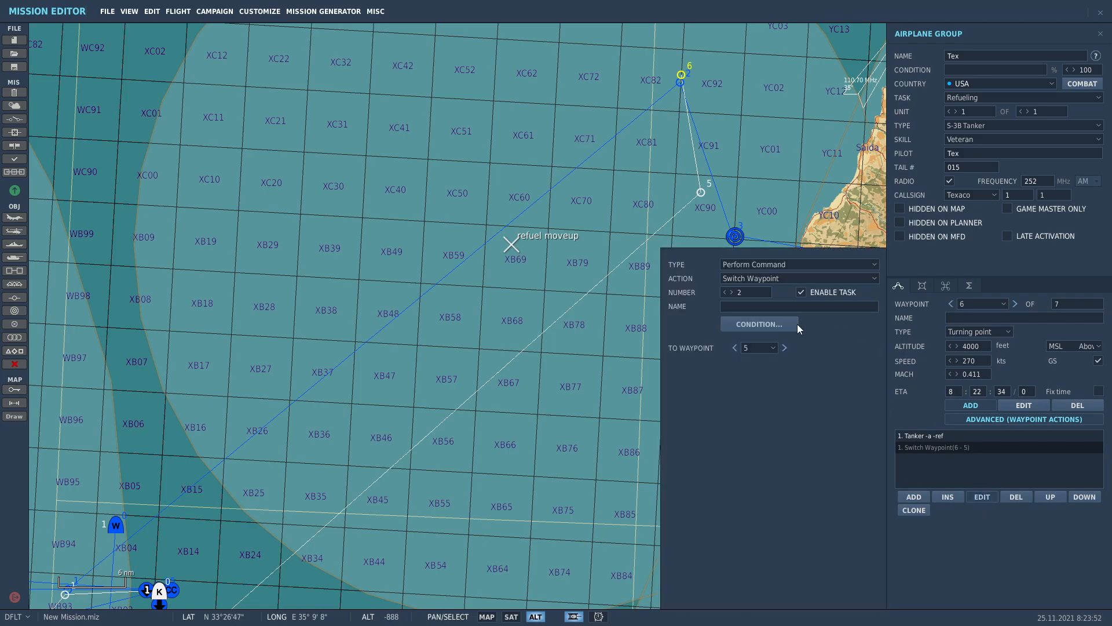
{"action": "left_click", "coordinate": [747, 325]}
{"action": "left_click", "coordinate": [676, 53]}
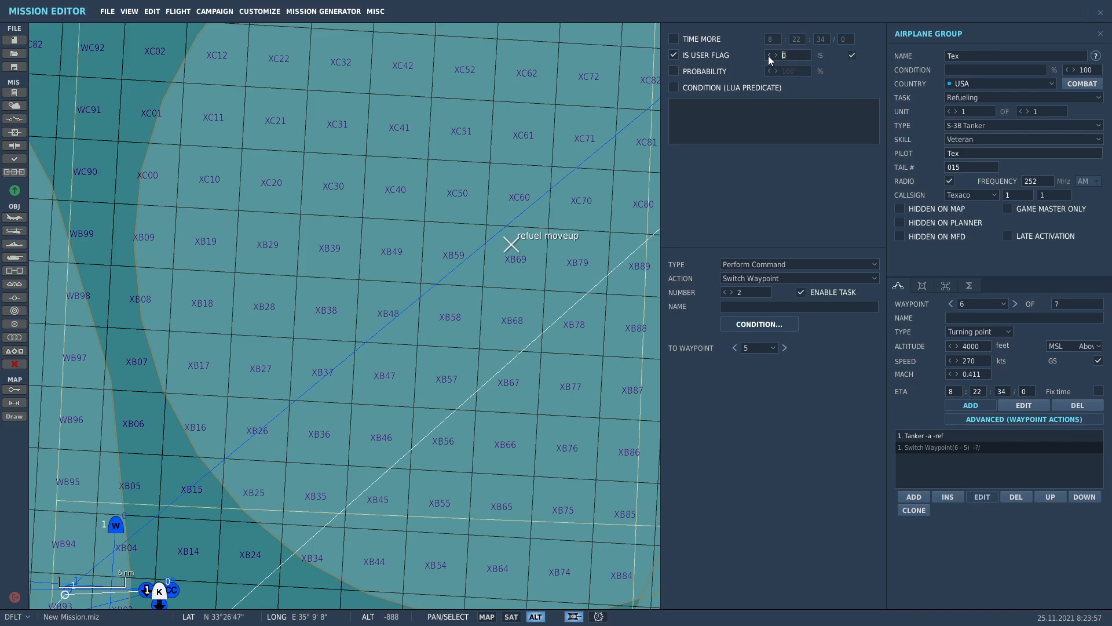
{"action": "type", "text": "32"}
{"action": "left_click", "coordinate": [850, 55]}
{"action": "left_click", "coordinate": [983, 496]}
Extend the tanker's route with waypoint 7 just east of the carrier group and waypoint 8 on the carrier as a Landing point.
{"action": "scroll", "coordinate": [760, 248], "scroll_direction": "down", "scroll_amount": 1}
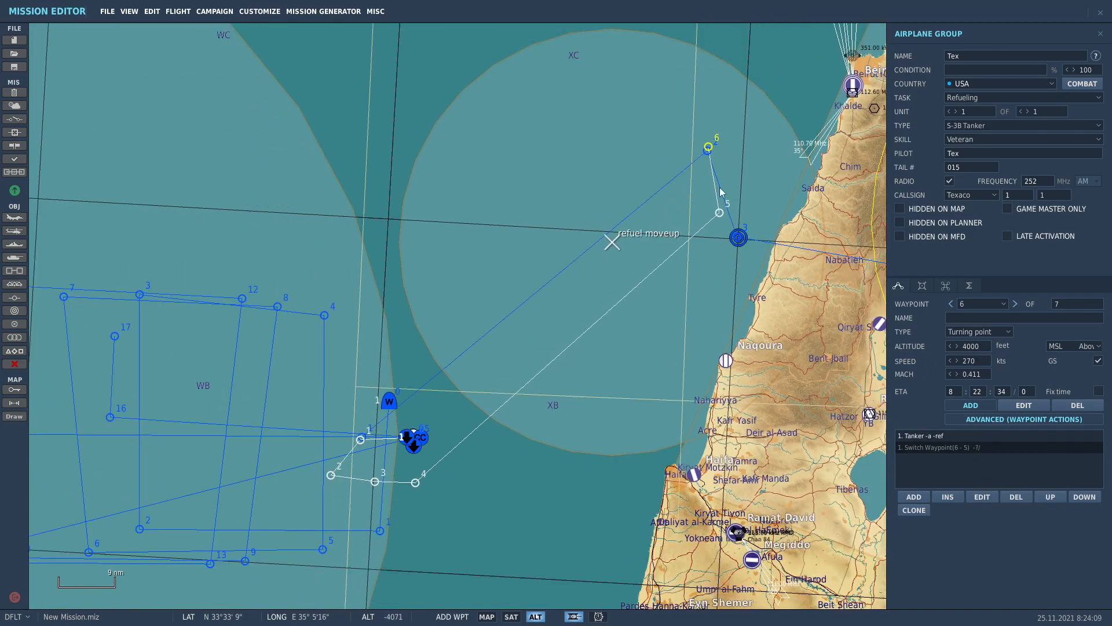
{"action": "right_click_drag", "start_coordinate": [682, 192], "coordinate": [752, 98]}
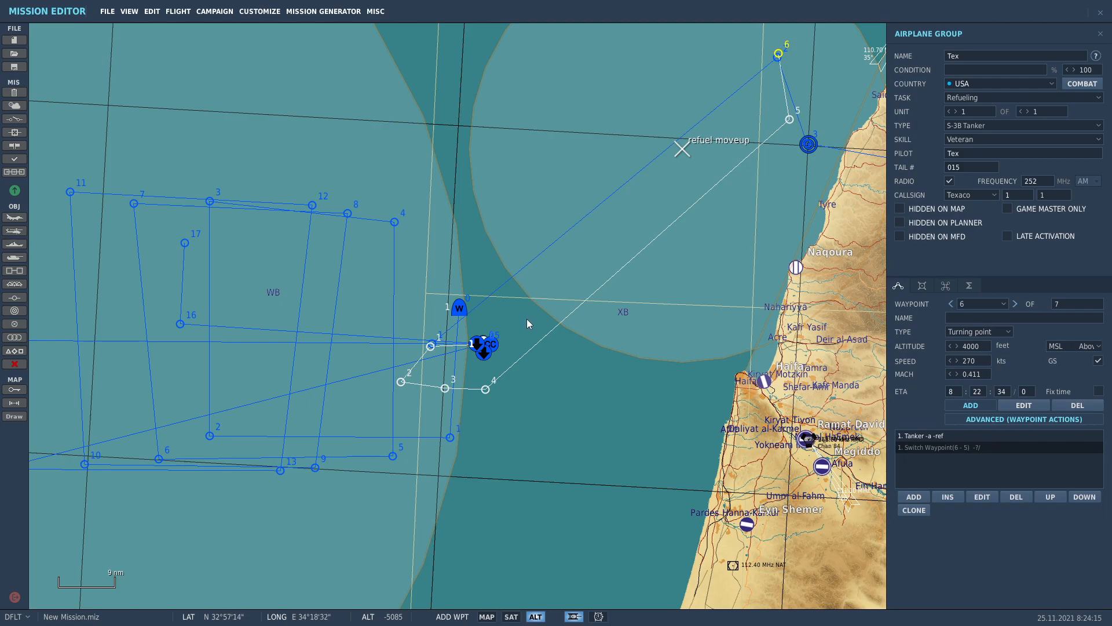
{"action": "left_click", "coordinate": [533, 336]}
{"action": "left_click", "coordinate": [480, 346]}
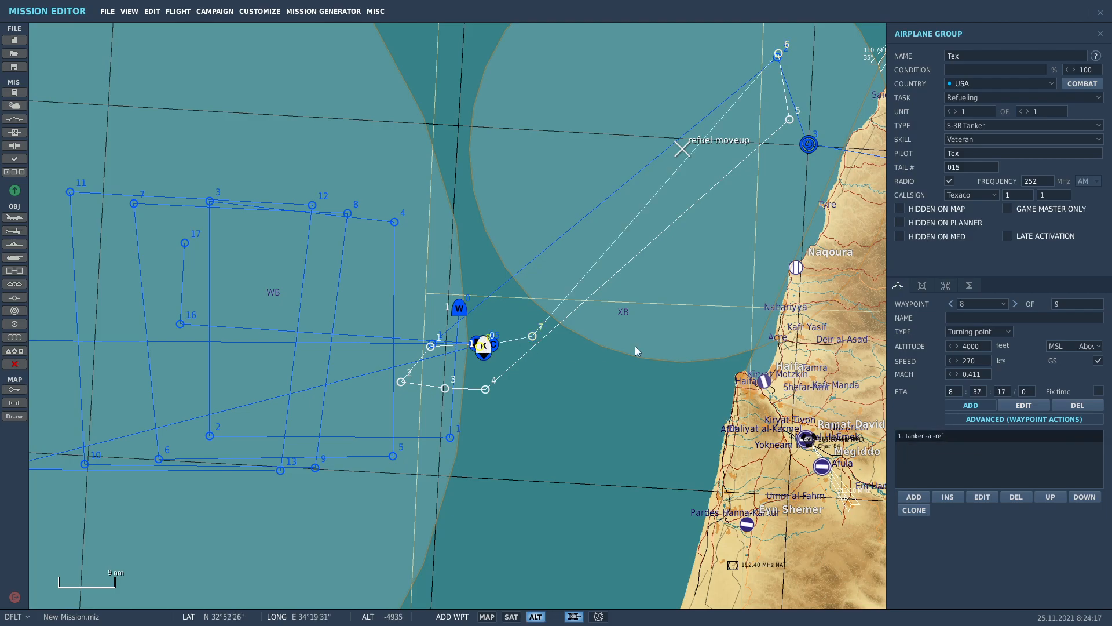
{"action": "left_click", "coordinate": [986, 332]}
{"action": "left_click", "coordinate": [977, 377]}
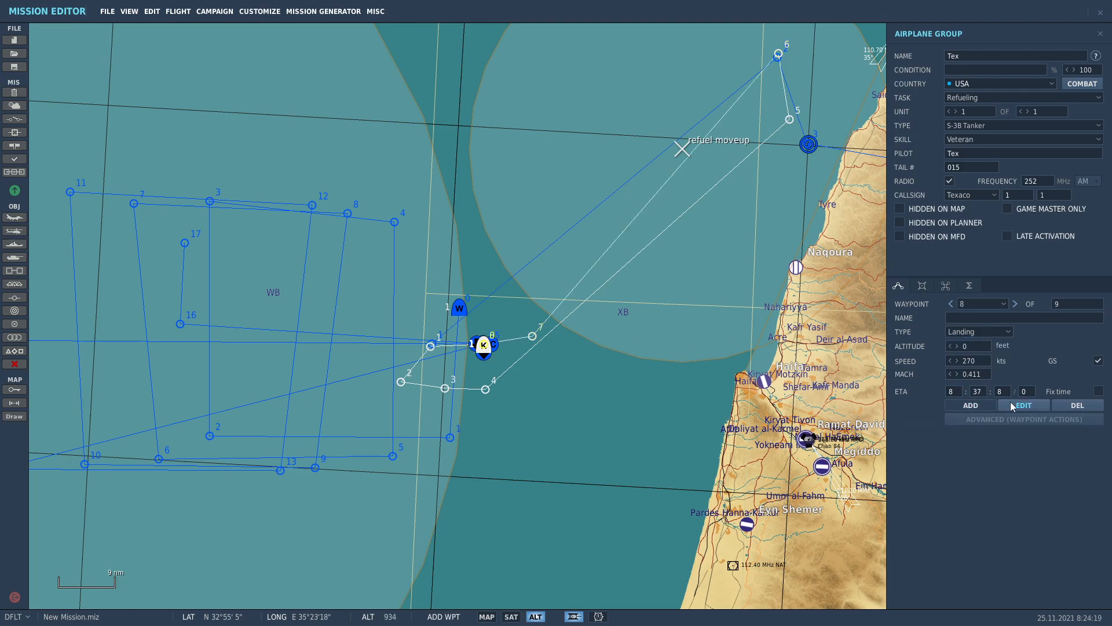
Examine the F18's route between the tanker's forward waypoints, the Damascus target area and the coast.
{"action": "right_click_drag", "start_coordinate": [685, 108], "coordinate": [529, 176]}
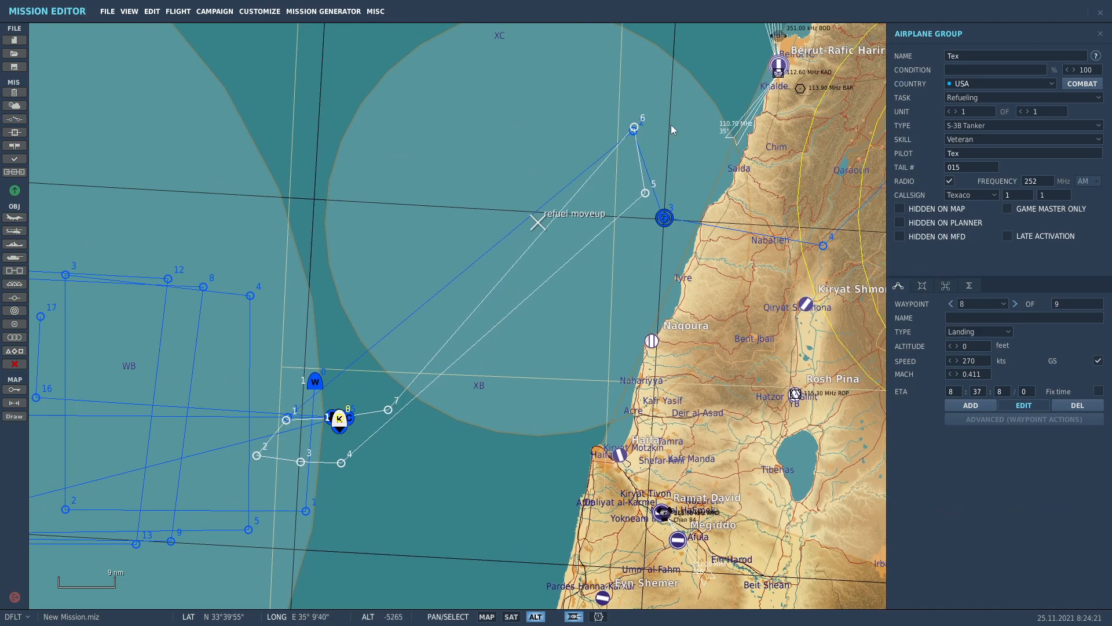
{"action": "right_click_drag", "start_coordinate": [692, 111], "coordinate": [552, 119]}
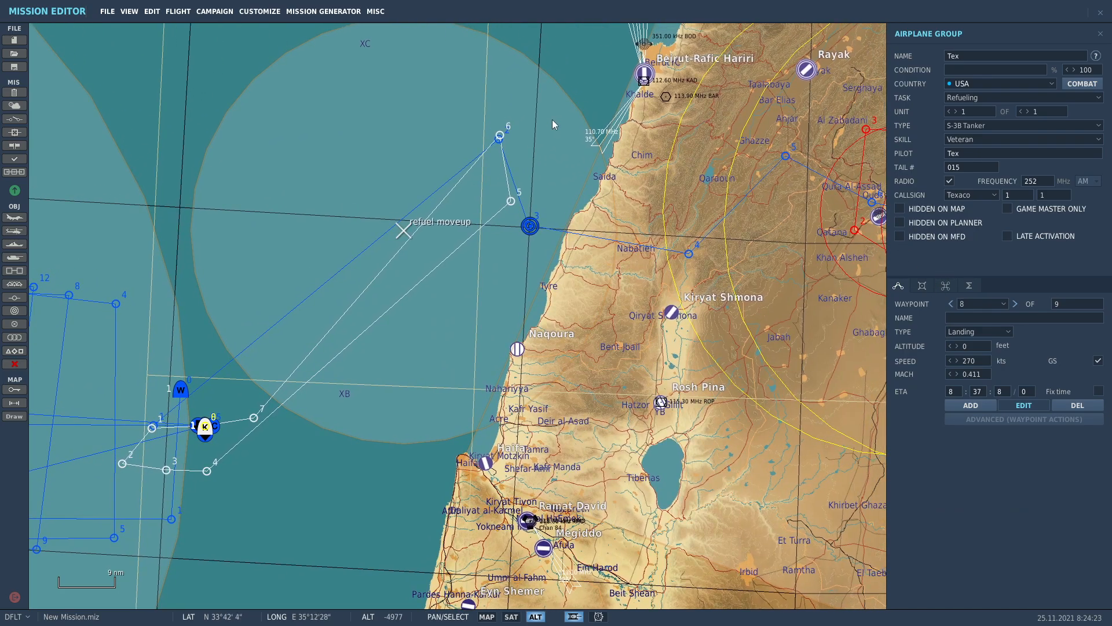
{"action": "scroll", "coordinate": [551, 119], "scroll_direction": "down", "scroll_amount": 2}
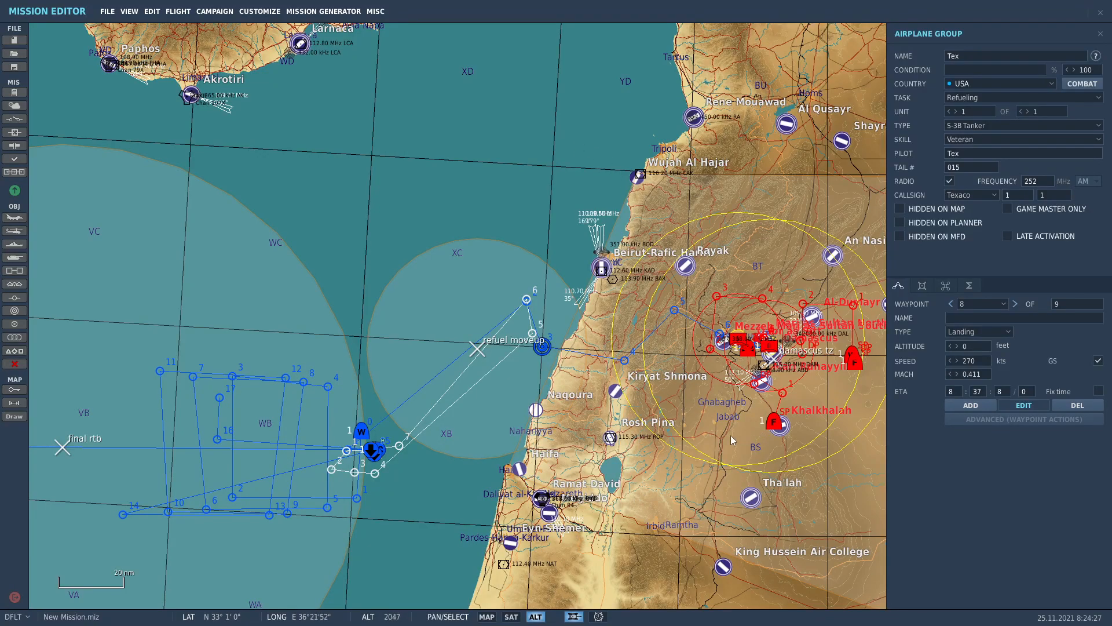
{"action": "right_click_drag", "start_coordinate": [658, 456], "coordinate": [543, 405]}
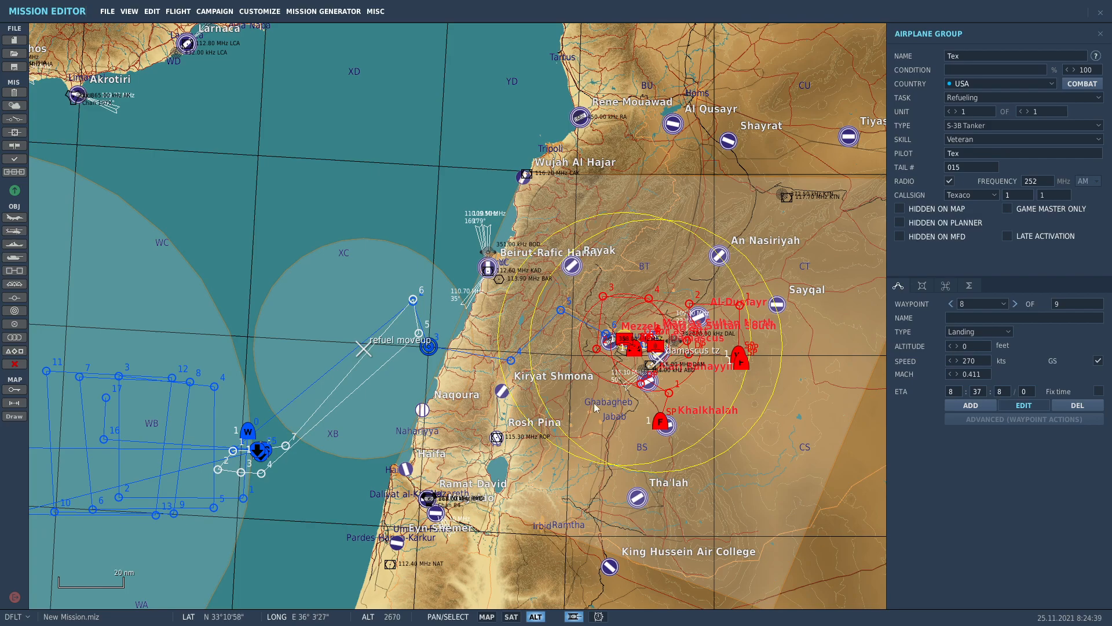
{"action": "scroll", "coordinate": [667, 435], "scroll_direction": "up", "scroll_amount": 1}
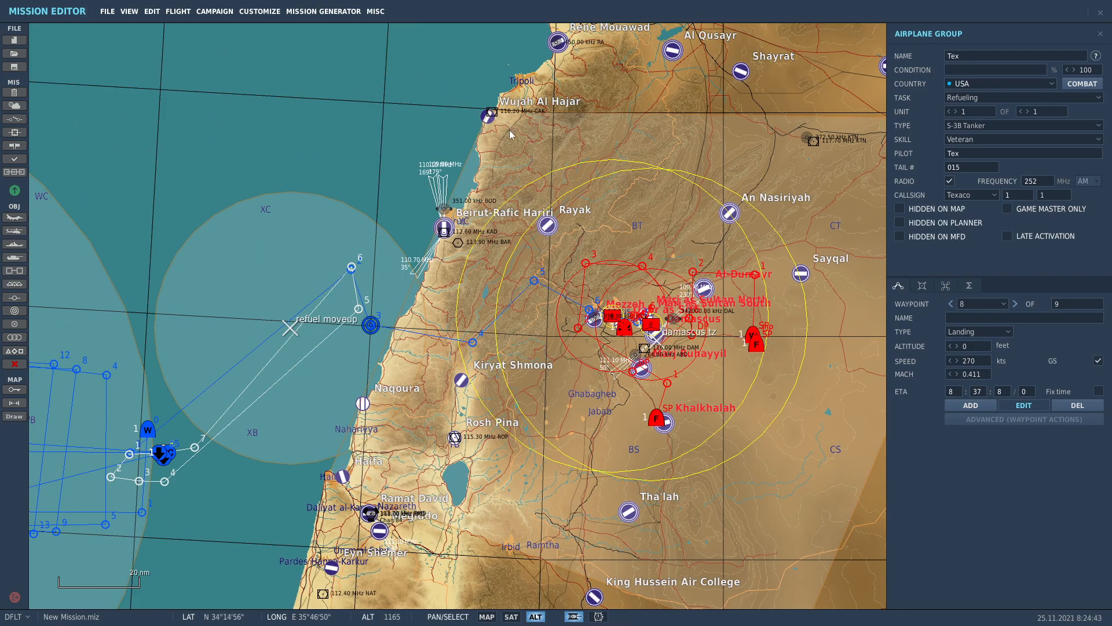
{"action": "scroll", "coordinate": [620, 272], "scroll_direction": "up", "scroll_amount": 5}
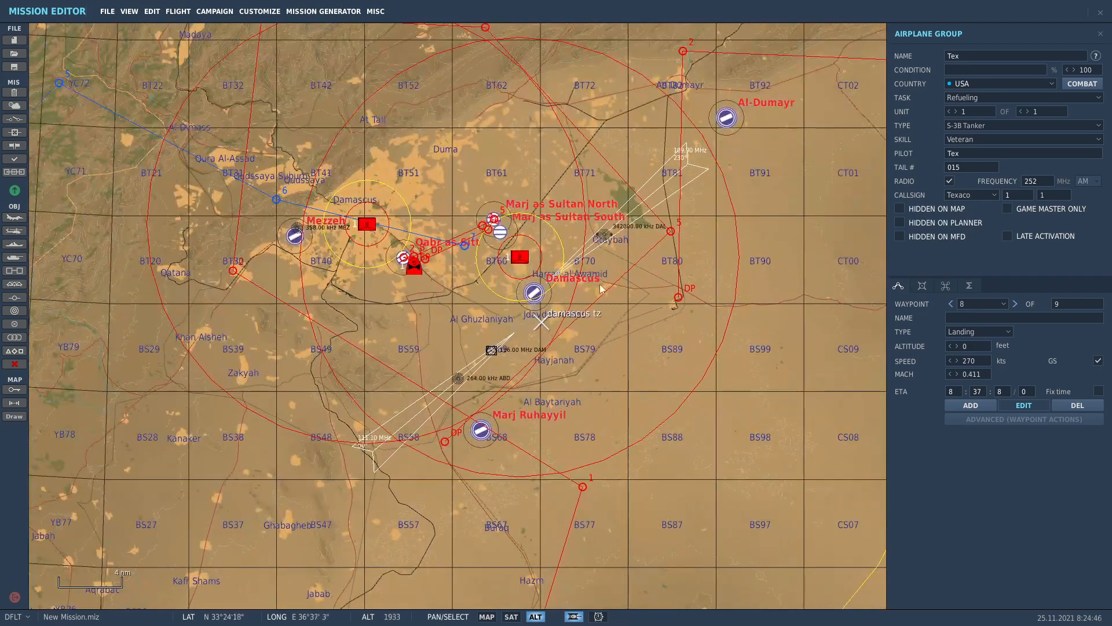
{"action": "scroll", "coordinate": [562, 327], "scroll_direction": "down", "scroll_amount": 4}
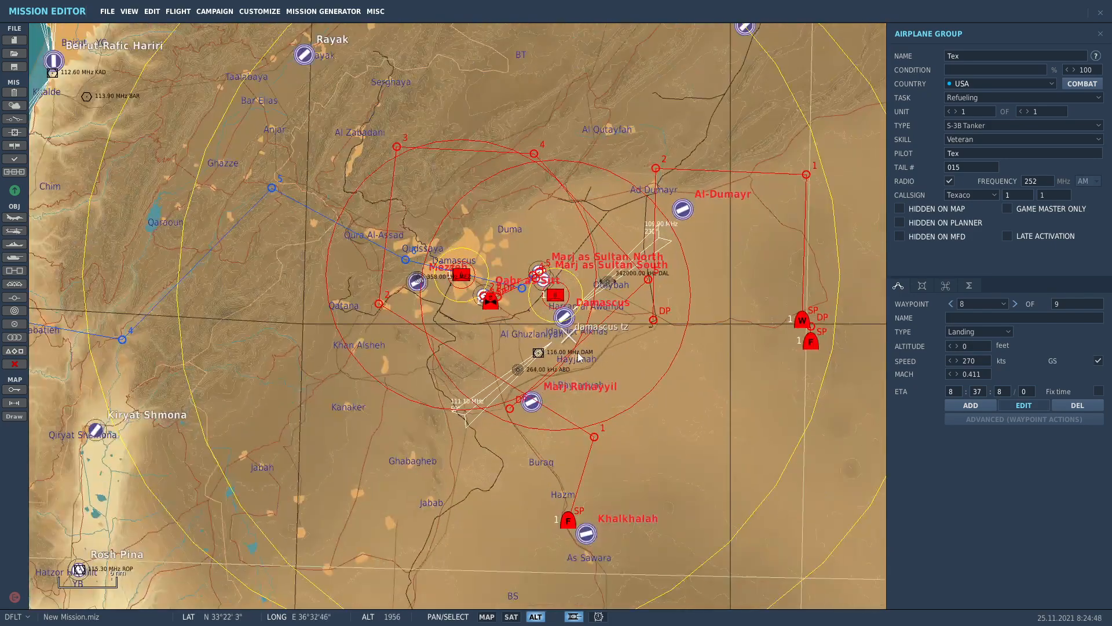
{"action": "scroll", "coordinate": [577, 353], "scroll_direction": "down", "scroll_amount": 5}
{"action": "left_click_drag", "start_coordinate": [364, 207], "coordinate": [535, 175]}
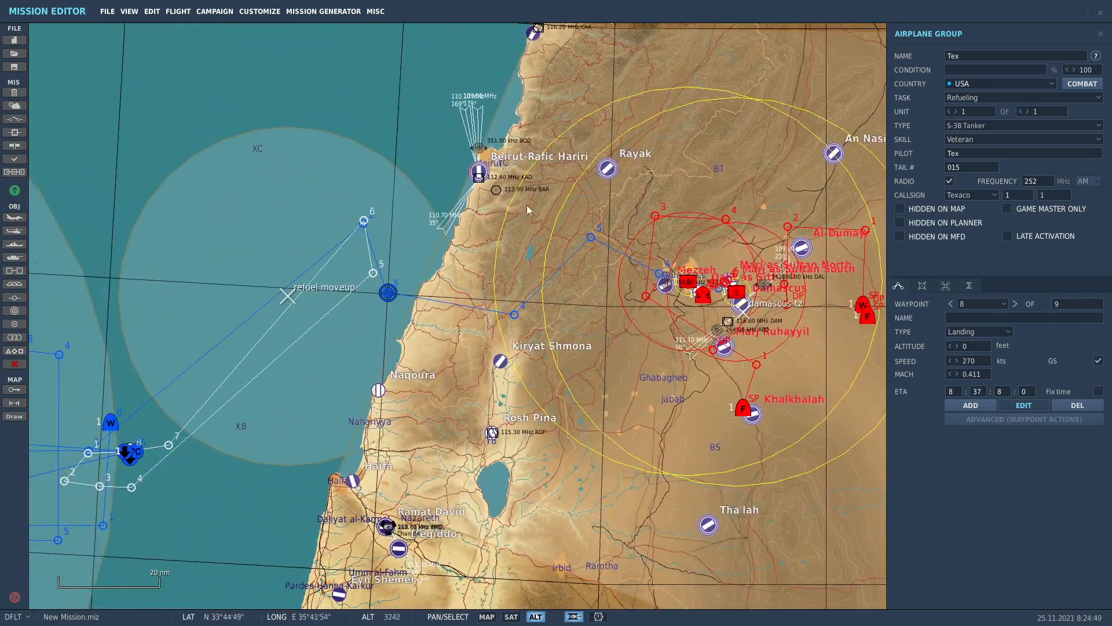
{"action": "scroll", "coordinate": [457, 256], "scroll_direction": "up", "scroll_amount": 1}
{"action": "scroll", "coordinate": [378, 303], "scroll_direction": "down", "scroll_amount": 2}
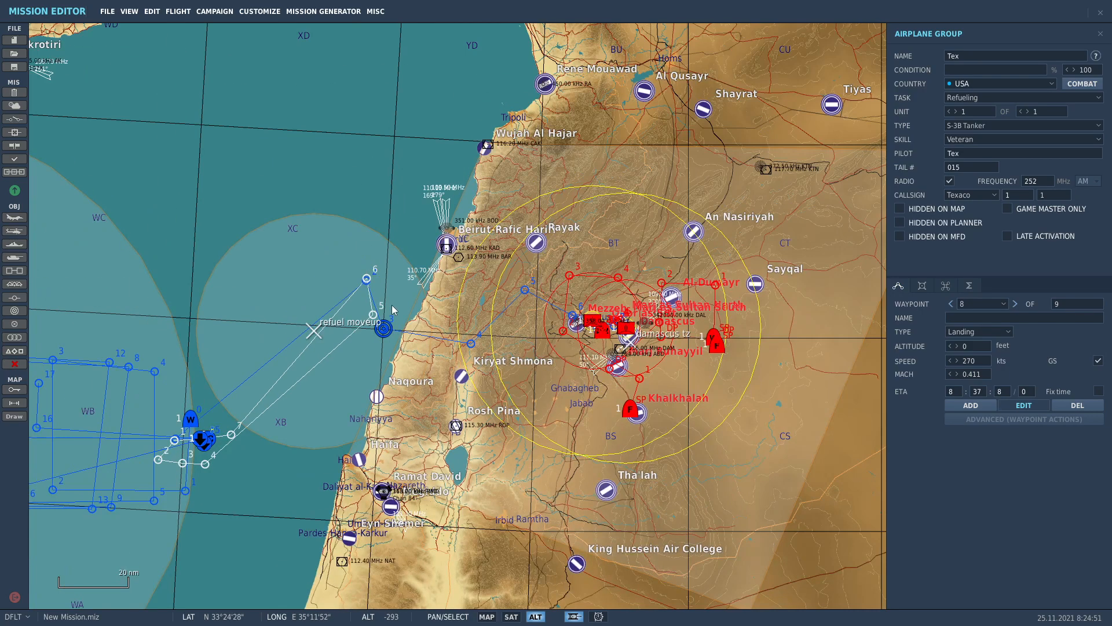
{"action": "scroll", "coordinate": [442, 297], "scroll_direction": "down", "scroll_amount": 2}
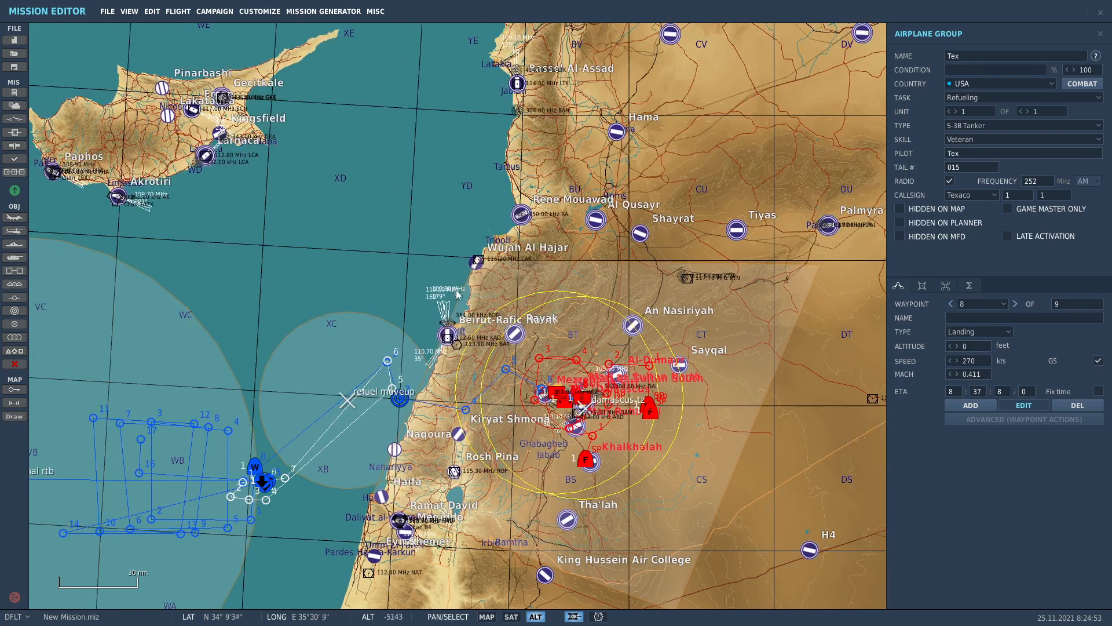
{"action": "scroll", "coordinate": [451, 348], "scroll_direction": "up", "scroll_amount": 1}
{"action": "scroll", "coordinate": [460, 388], "scroll_direction": "up", "scroll_amount": 1}
{"action": "scroll", "coordinate": [396, 330], "scroll_direction": "up", "scroll_amount": 1}
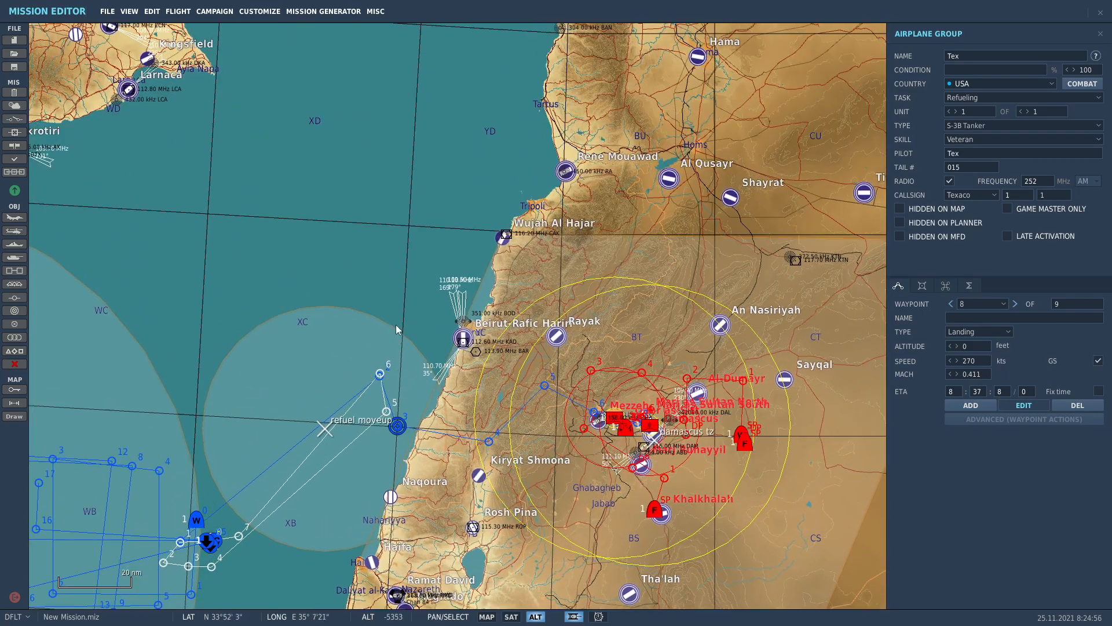
{"action": "scroll", "coordinate": [406, 320], "scroll_direction": "down", "scroll_amount": 2}
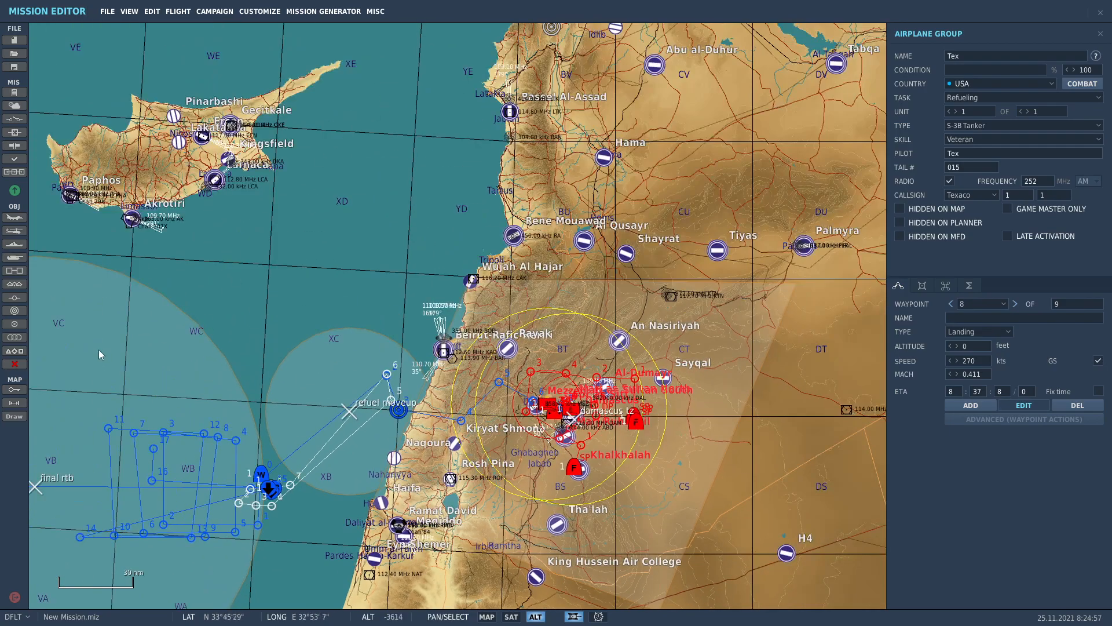
Place a circular trigger zone in the open sea southeast of Cyprus and name it "tanker go home".
{"action": "left_click", "coordinate": [14, 324]}
{"action": "left_click", "coordinate": [296, 235]}
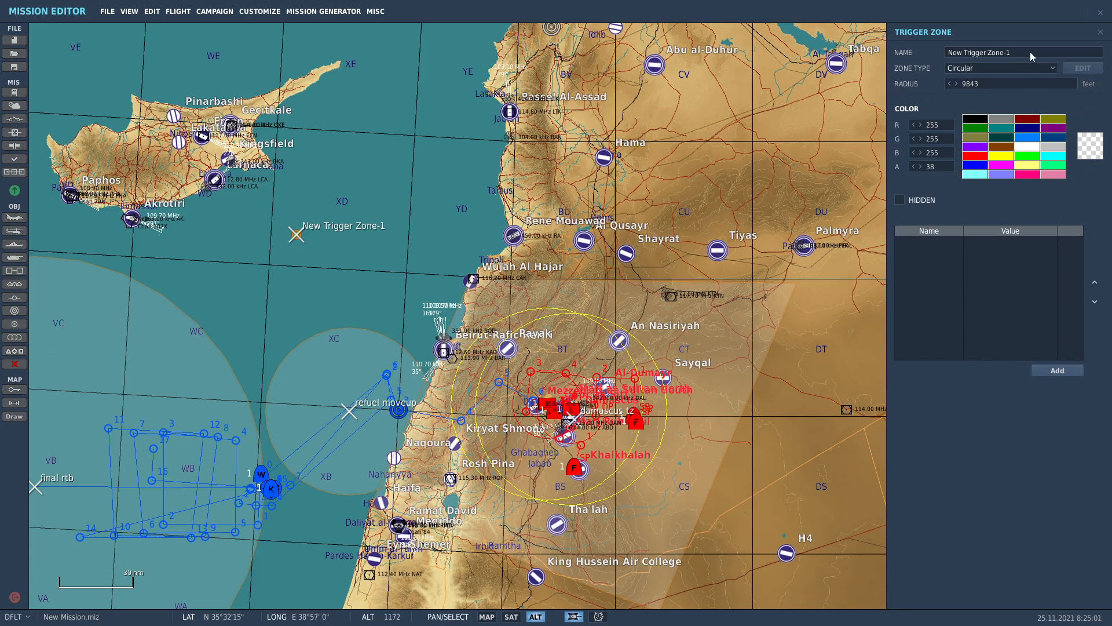
{"action": "left_click_drag", "start_coordinate": [1022, 54], "coordinate": [823, 52]}
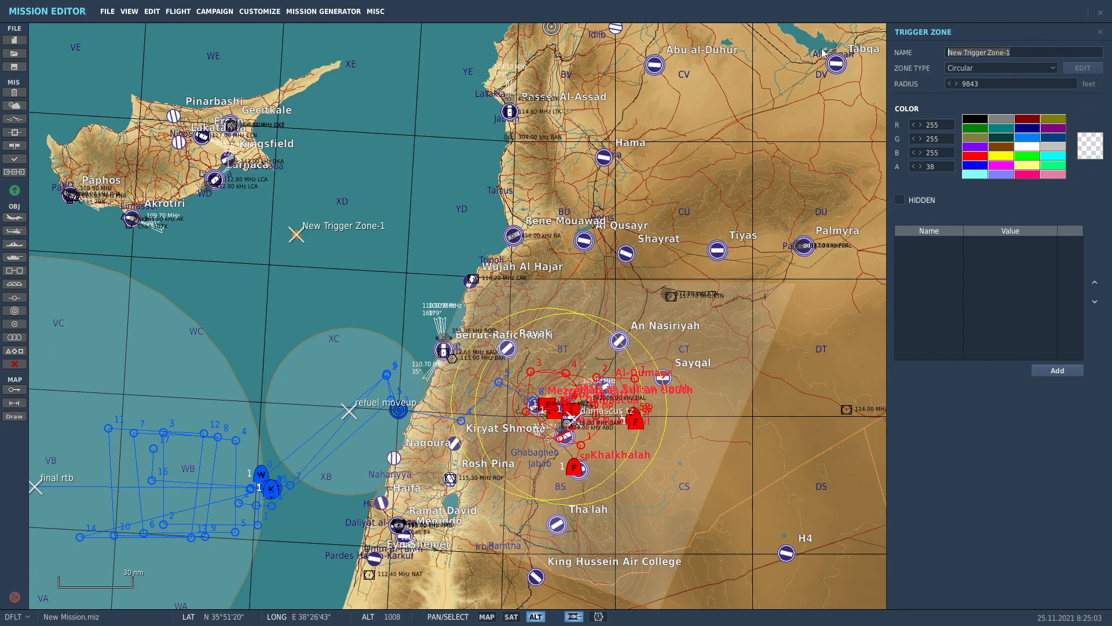
{"action": "type", "text": "tanker go home"}
{"action": "left_click", "coordinate": [325, 245]}
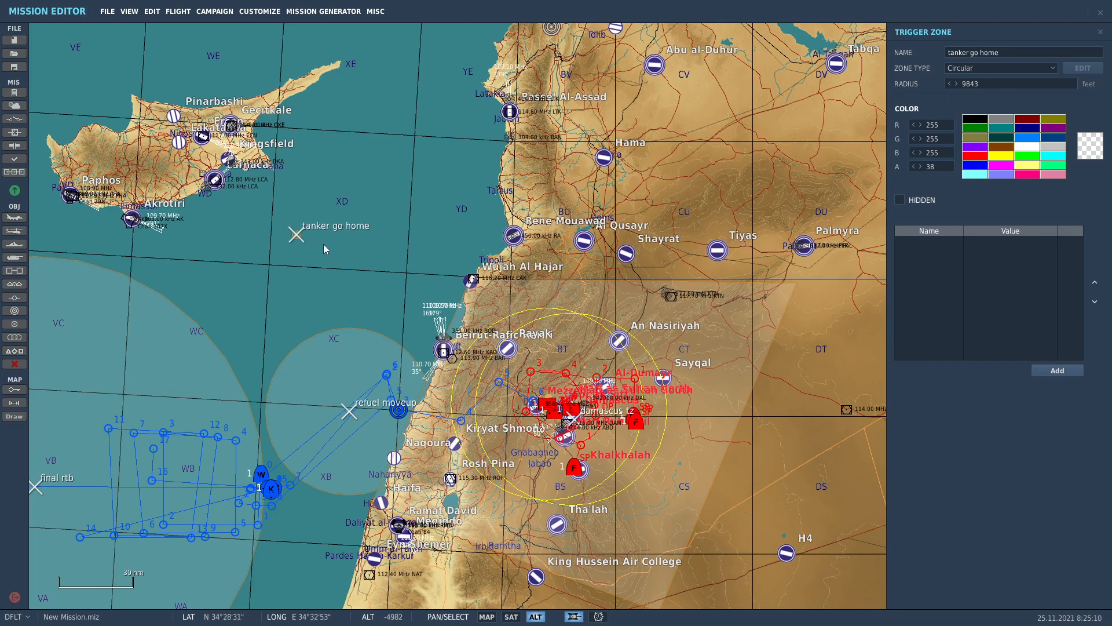
Move the "tanker go home" zone to the coast near Saida, east of the tanker's waypoint 5.
{"action": "left_click_drag", "start_coordinate": [294, 236], "coordinate": [395, 345]}
{"action": "scroll", "coordinate": [380, 367], "scroll_direction": "up", "scroll_amount": 5}
{"action": "right_click_drag", "start_coordinate": [394, 345], "coordinate": [320, 143]}
{"action": "mouse_move", "coordinate": [320, 146]}
{"action": "left_mouse_down"}
{"action": "mouse_move", "coordinate": [365, 197]}
{"action": "mouse_move", "coordinate": [377, 237]}
{"action": "left_mouse_up"}
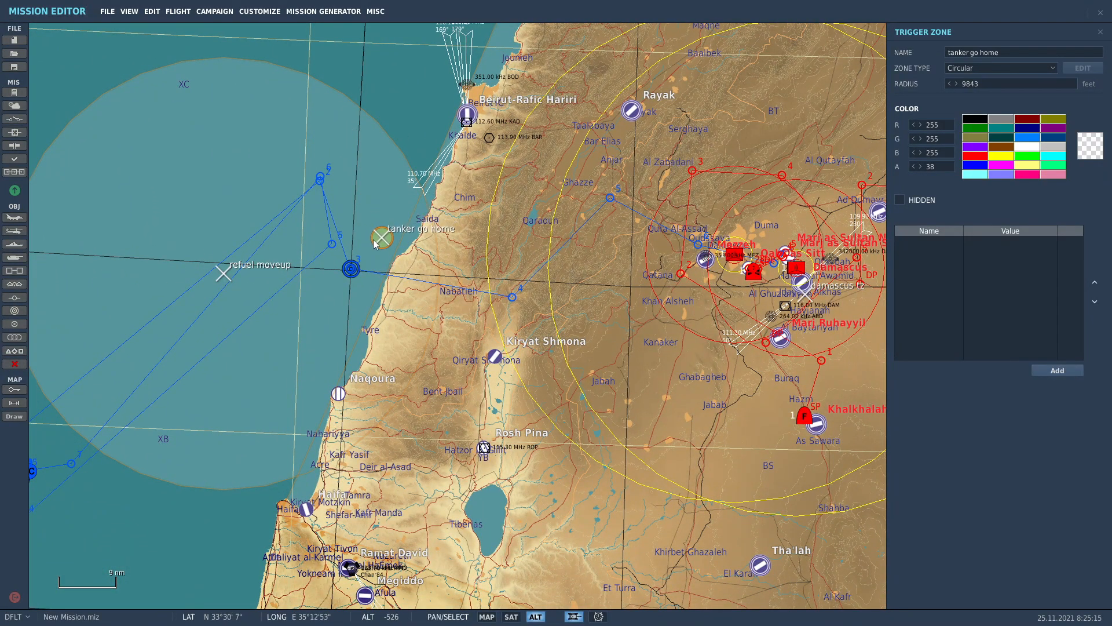
{"action": "scroll", "coordinate": [374, 245], "scroll_direction": "up", "scroll_amount": 1}
{"action": "scroll", "coordinate": [373, 244], "scroll_direction": "up", "scroll_amount": 1}
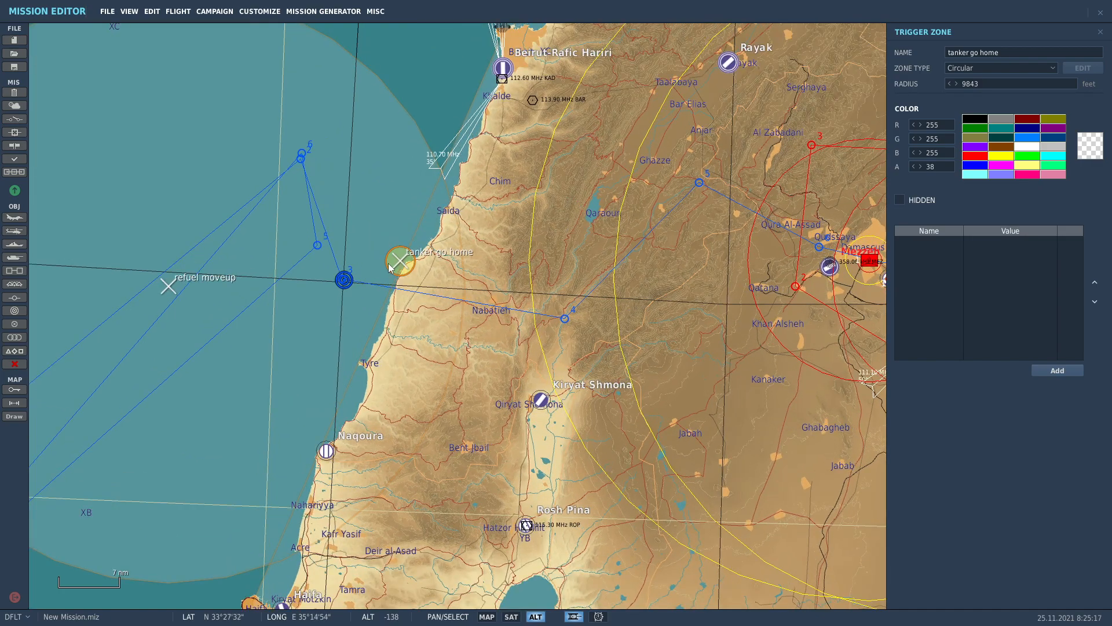
{"action": "right_click_drag", "start_coordinate": [376, 243], "coordinate": [439, 290]}
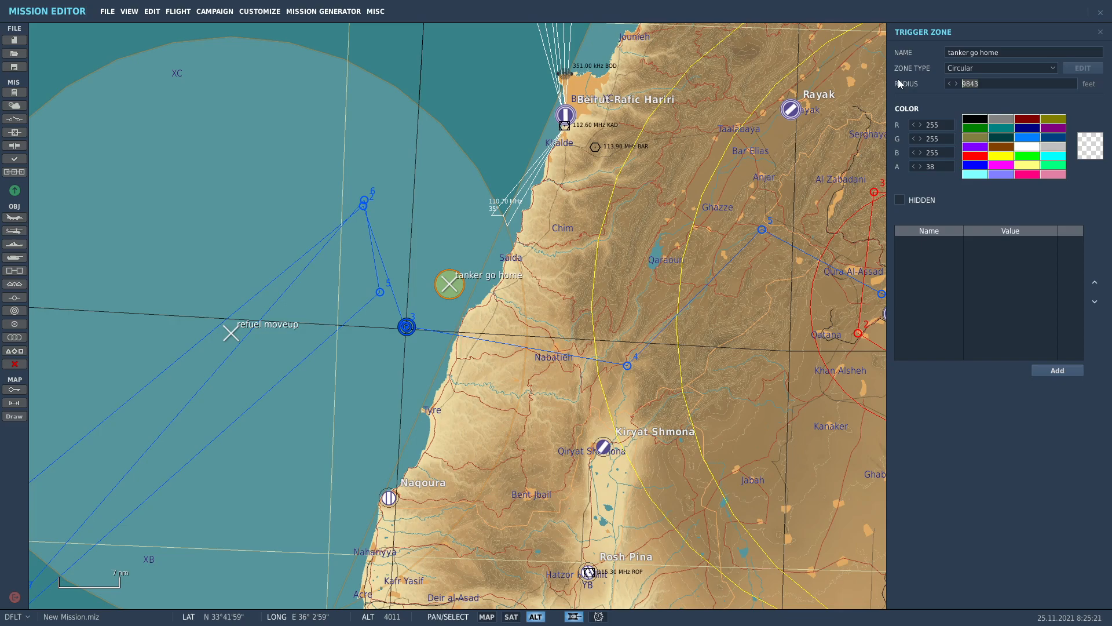
Set the "tanker go home" zone's radius to 120000 feet and move it west over the tanker's waypoints 5 and 6.
{"action": "type", "text": "500000"}
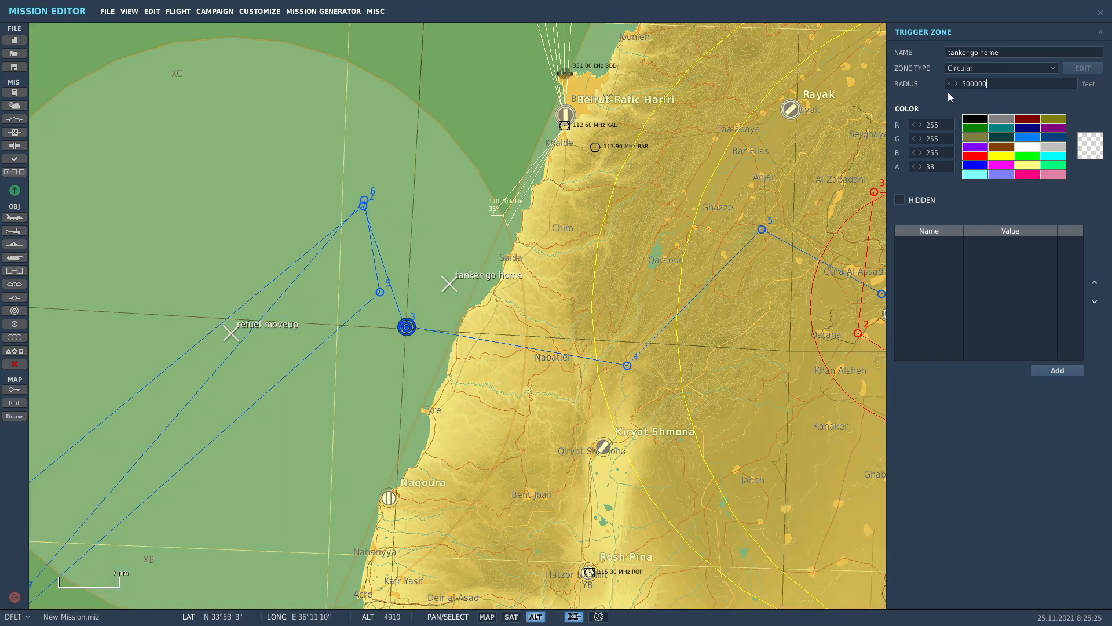
{"action": "left_click_drag", "start_coordinate": [972, 85], "coordinate": [958, 85]}
{"action": "type", "text": "12"}
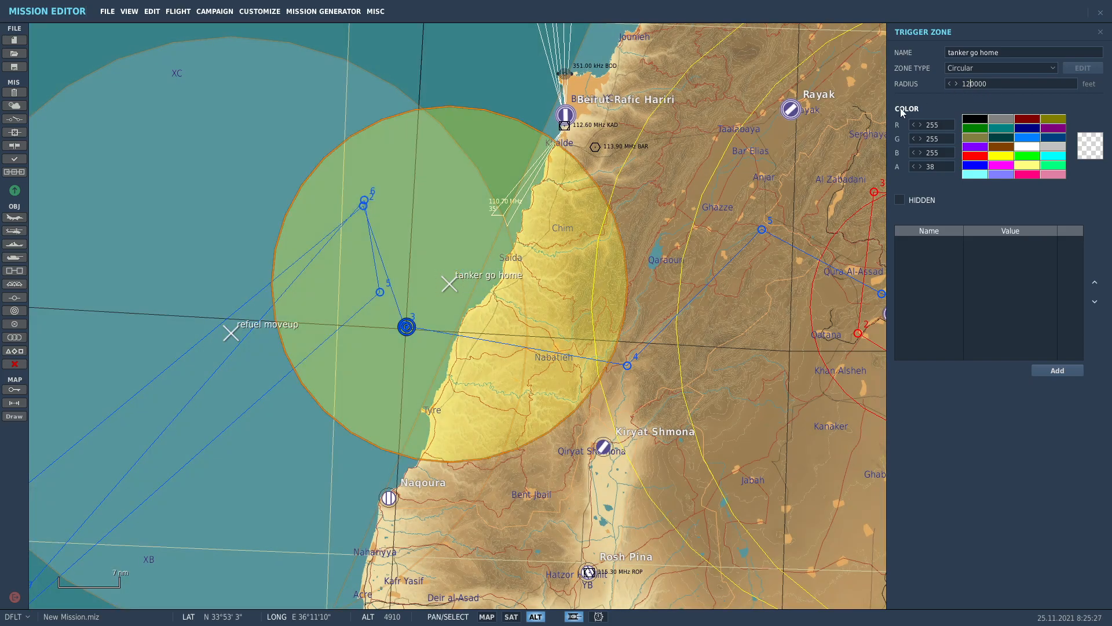
{"action": "scroll", "coordinate": [497, 214], "scroll_direction": "down", "scroll_amount": 1}
{"action": "scroll", "coordinate": [497, 227], "scroll_direction": "down", "scroll_amount": 1}
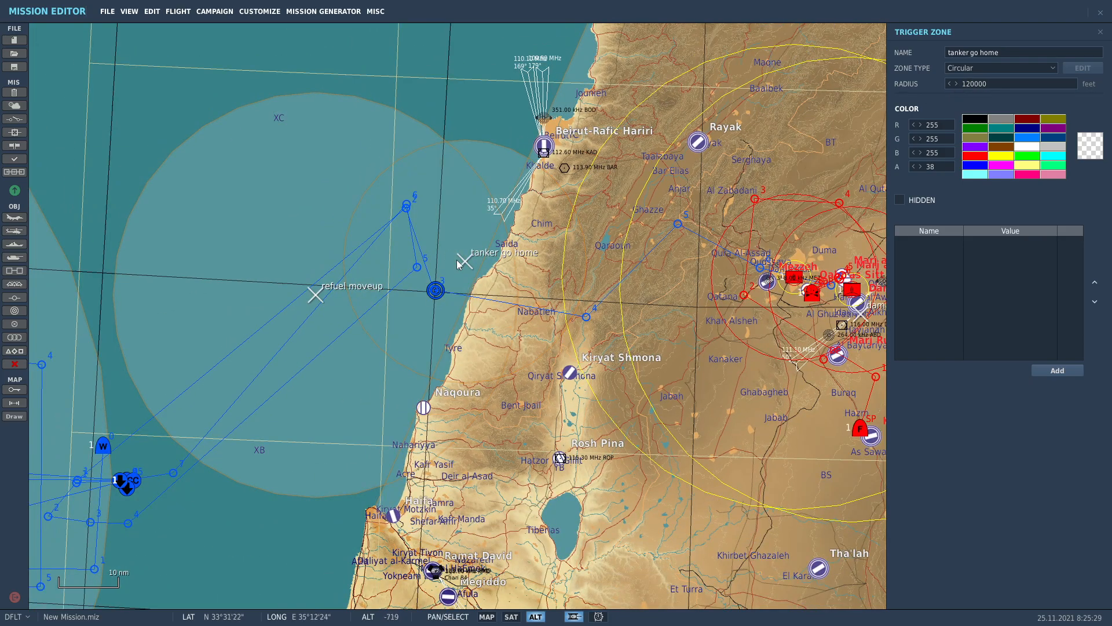
{"action": "left_click_drag", "start_coordinate": [467, 265], "coordinate": [335, 254]}
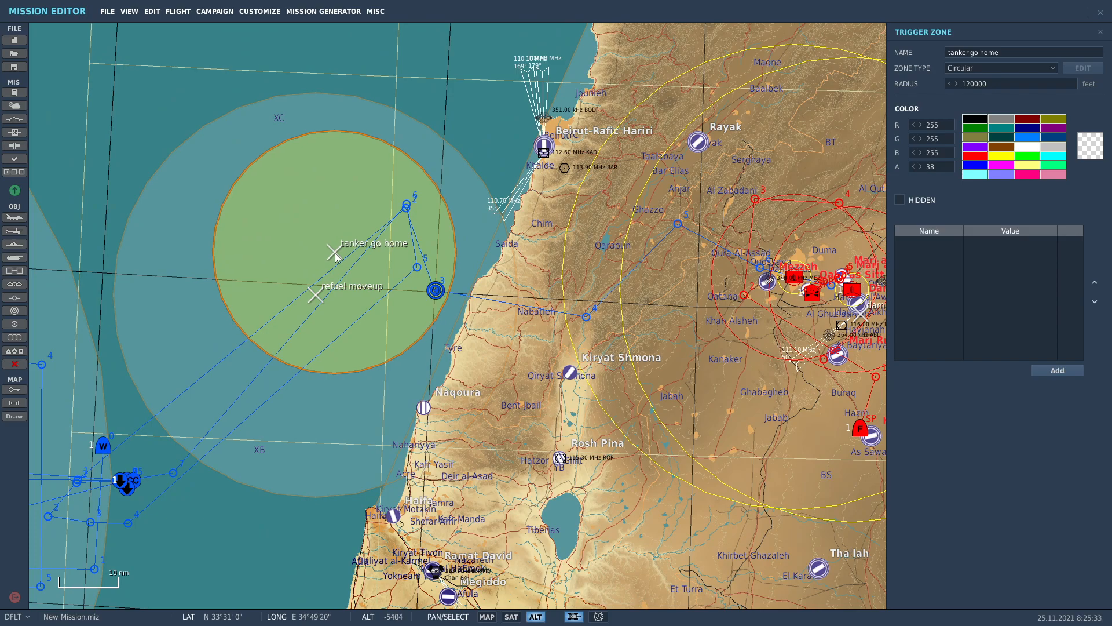
{"action": "left_click_drag", "start_coordinate": [336, 256], "coordinate": [413, 253]}
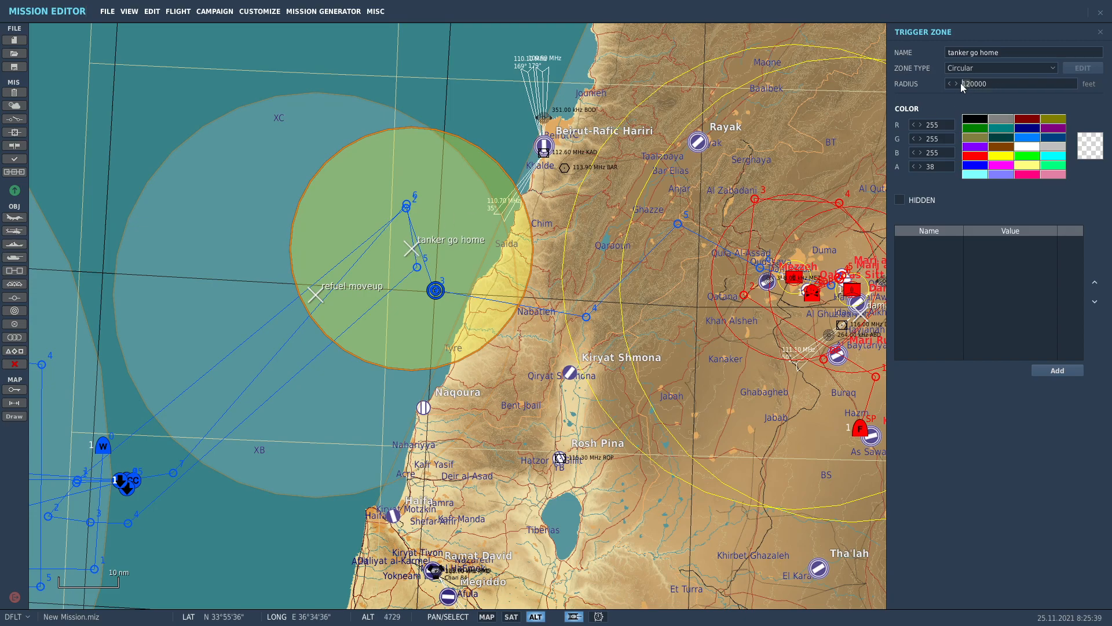
Reduce the "tanker go home" zone's radius to 80000 feet and nudge its center slightly northwest between waypoints 5 and 6.
{"action": "type", "text": "6"}
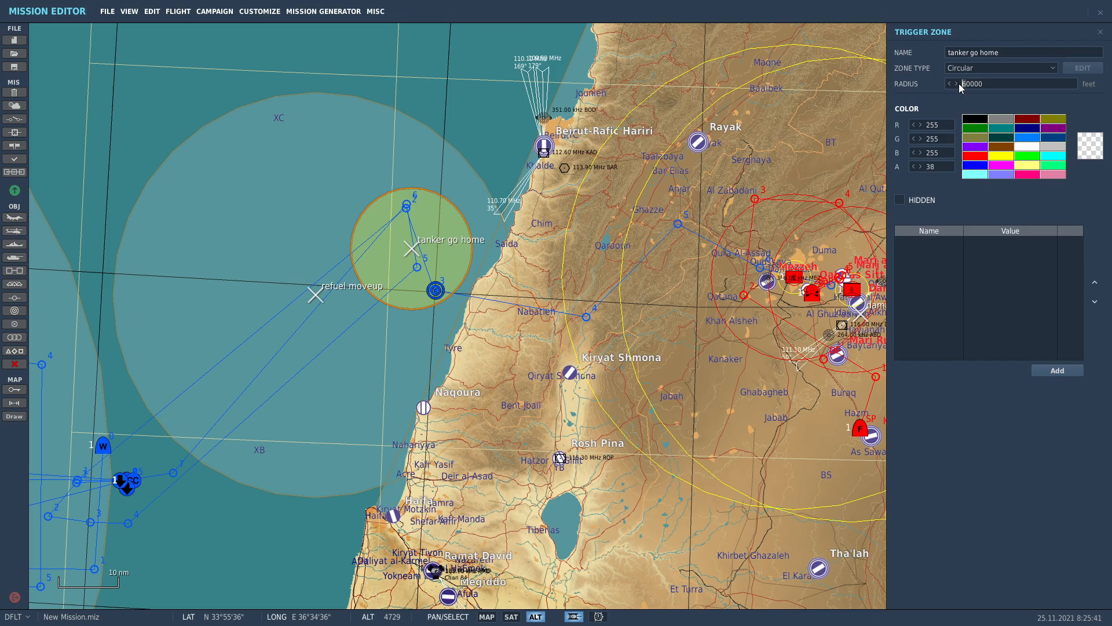
{"action": "key", "text": "Delete"}
{"action": "type", "text": "8"}
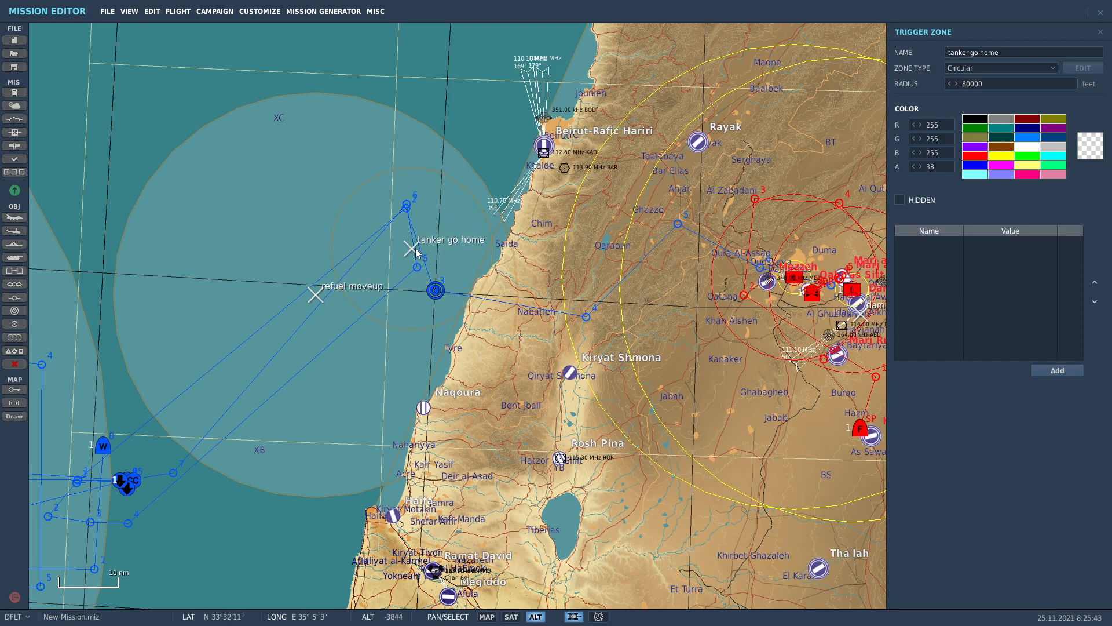
{"action": "left_click_drag", "start_coordinate": [416, 246], "coordinate": [409, 243]}
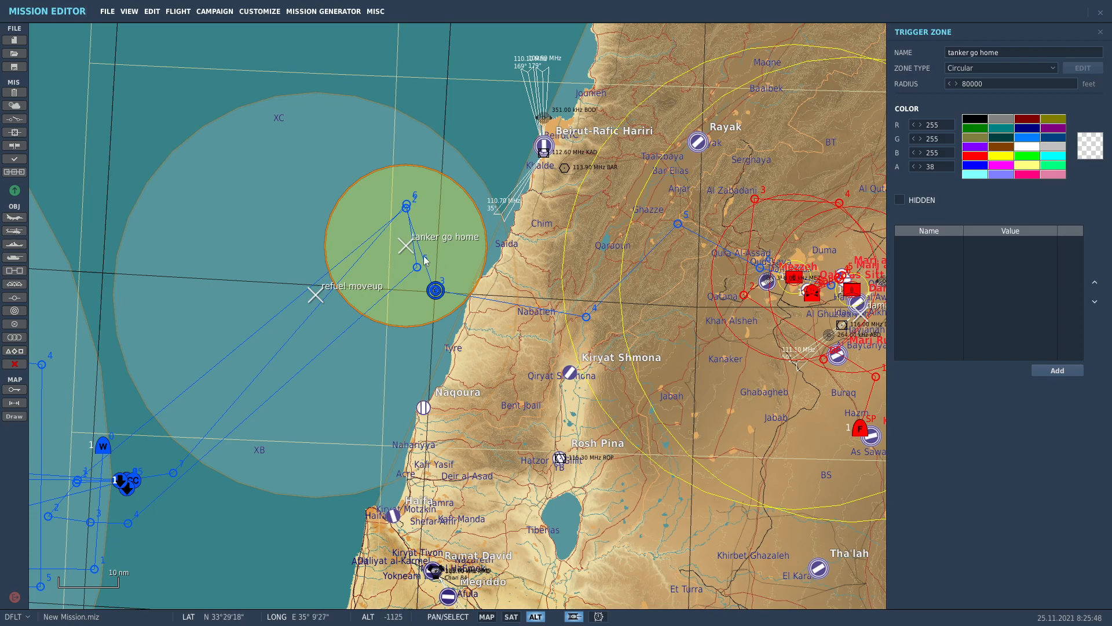
Nudge the "tanker go home" zone's center slightly northeast between the tanker's waypoints 5 and 6.
{"action": "left_click", "coordinate": [409, 246]}
{"action": "left_click", "coordinate": [410, 250]}
{"action": "left_click", "coordinate": [409, 248]}
{"action": "left_click_drag", "start_coordinate": [409, 248], "coordinate": [412, 245]}
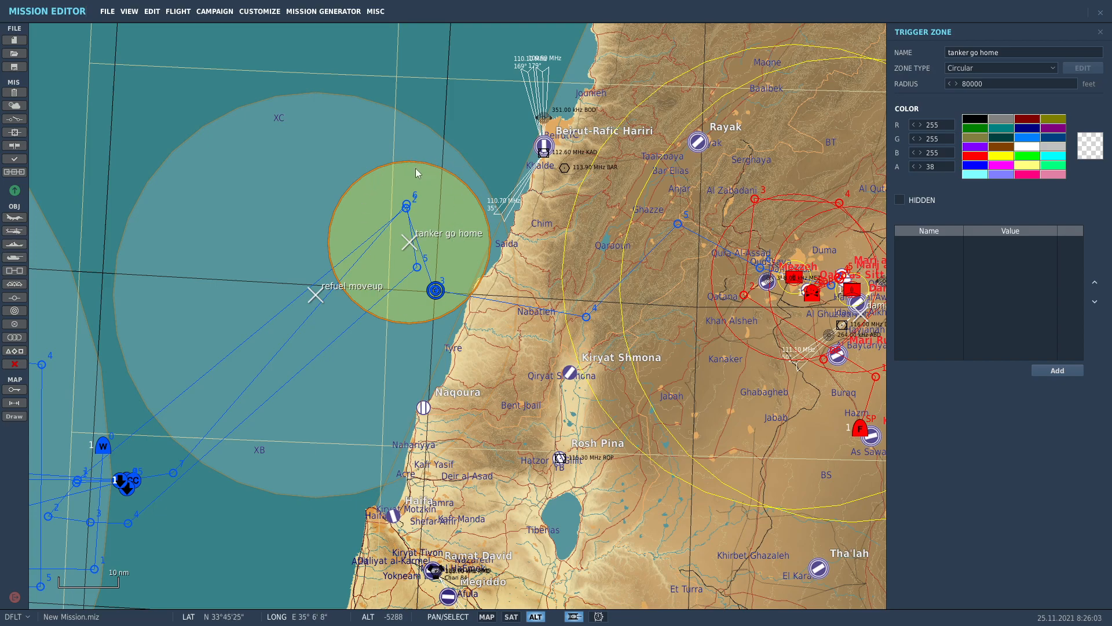
{"action": "left_click", "coordinate": [354, 155]}
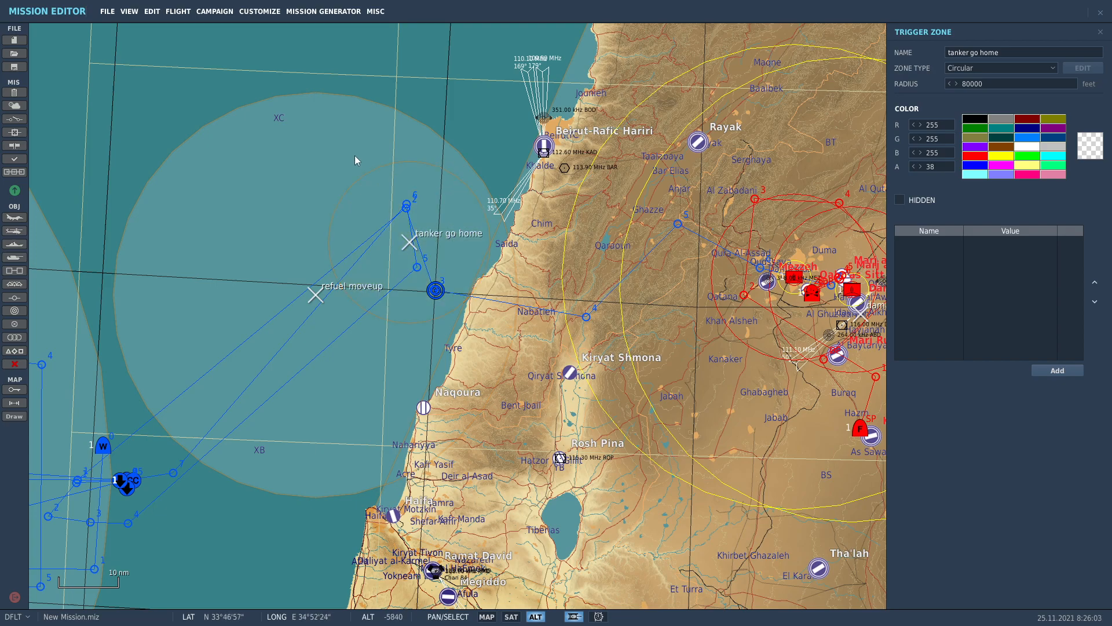
{"action": "left_click", "coordinate": [410, 242]}
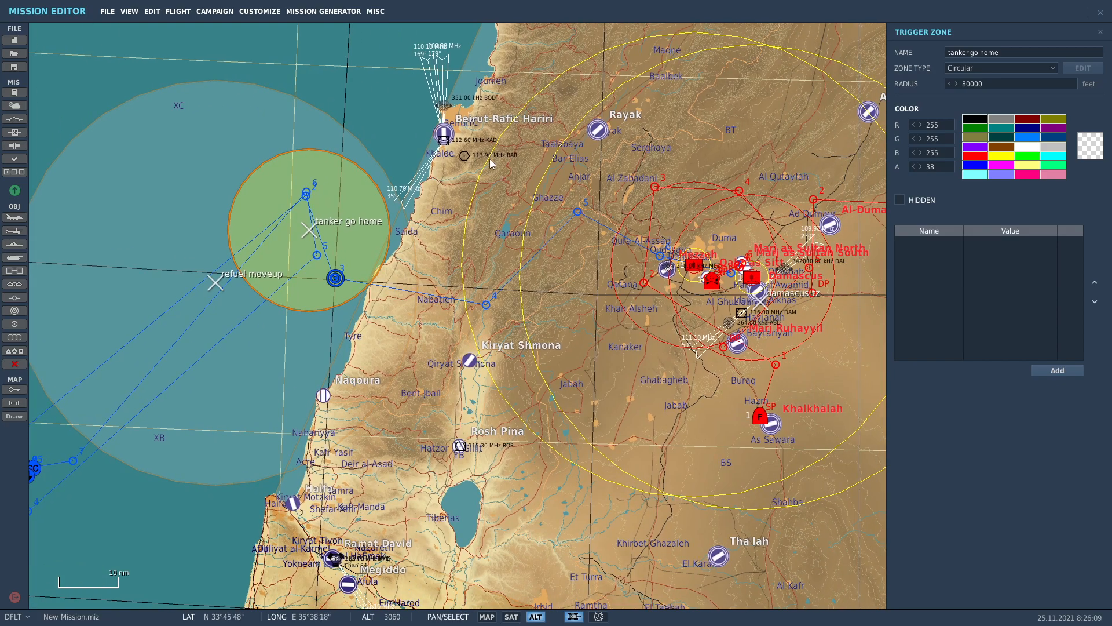
Reduce the "tanker go home" zone's radius to 60000 feet and shift its center slightly north.
{"action": "scroll", "coordinate": [292, 106], "scroll_direction": "up", "scroll_amount": 1}
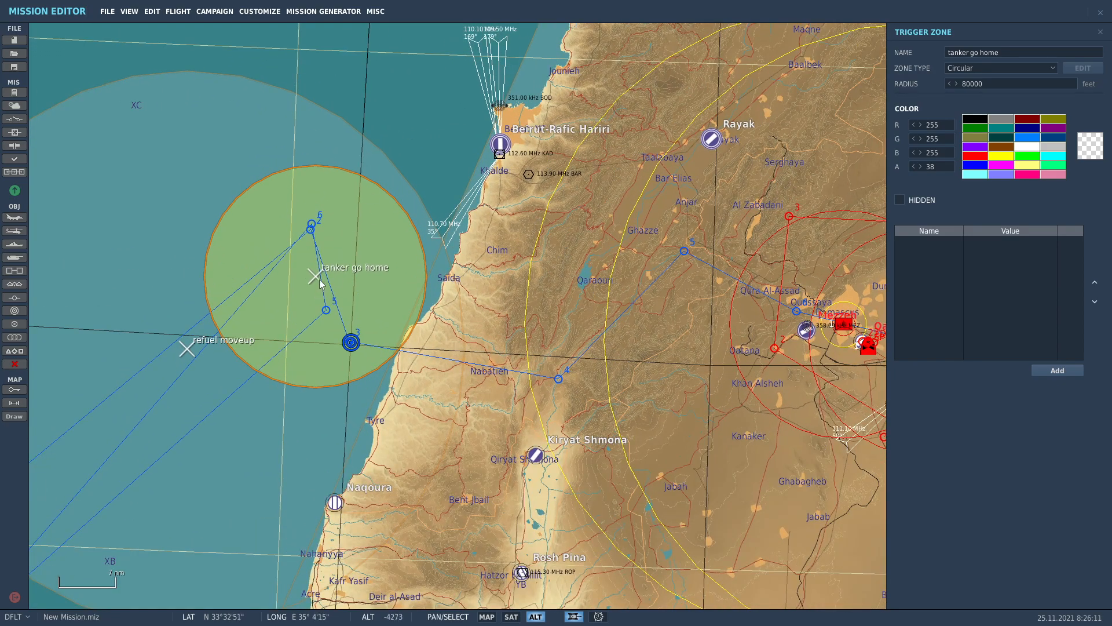
{"action": "left_click", "coordinate": [964, 84]}
{"action": "key", "text": "Delete"}
{"action": "type", "text": "6"}
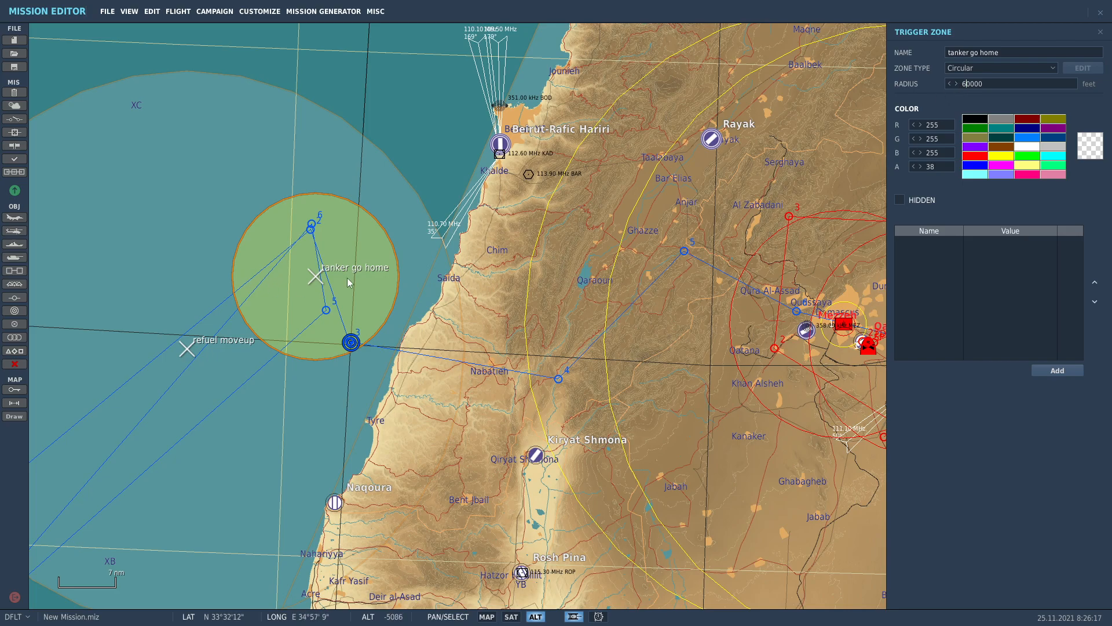
{"action": "left_click_drag", "start_coordinate": [327, 277], "coordinate": [314, 269]}
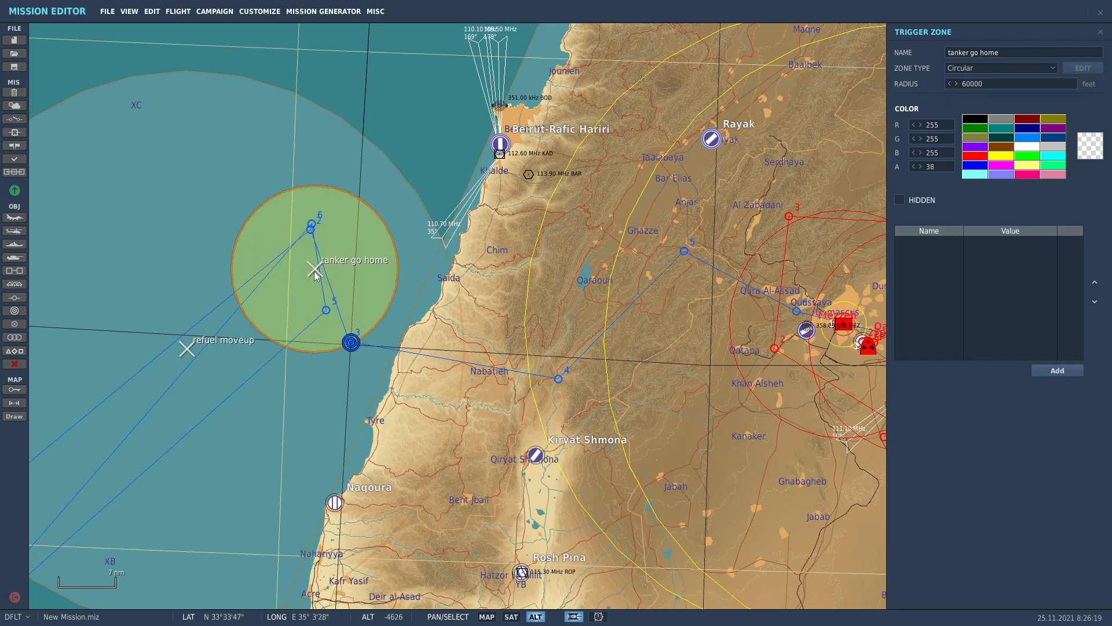
Examine on the map how the "tanker go home" and "refuel moveup" zones lie relative to the carrier, flight routes and Damascus.
{"action": "scroll", "coordinate": [391, 154], "scroll_direction": "down", "scroll_amount": 2}
{"action": "left_click", "coordinate": [401, 138]}
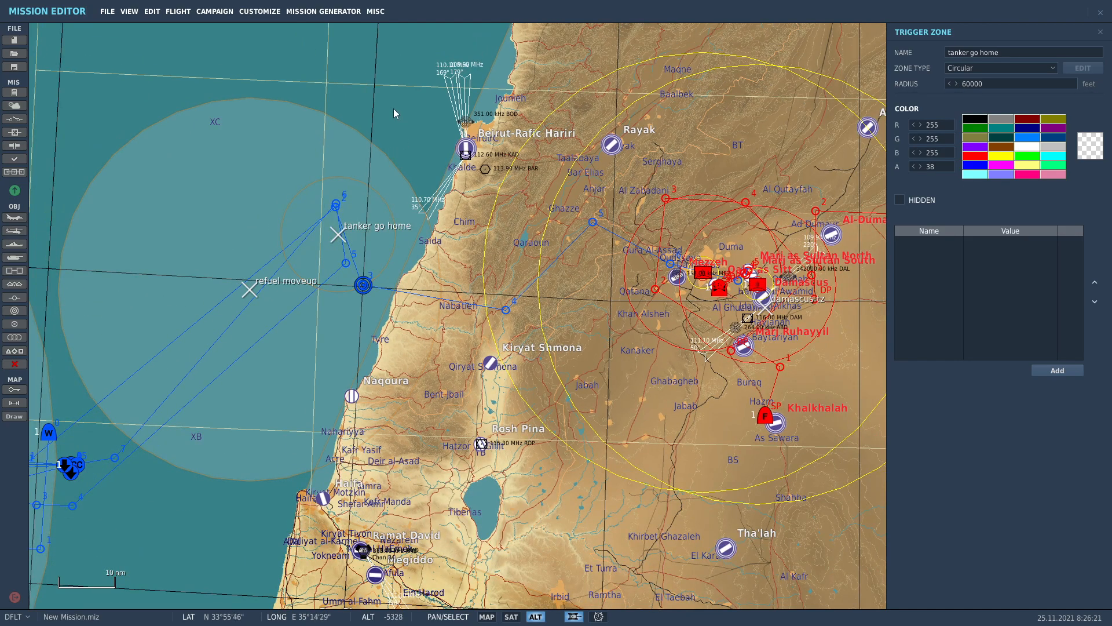
{"action": "left_click_drag", "start_coordinate": [394, 109], "coordinate": [436, 109]}
{"action": "scroll", "coordinate": [414, 133], "scroll_direction": "down", "scroll_amount": 3}
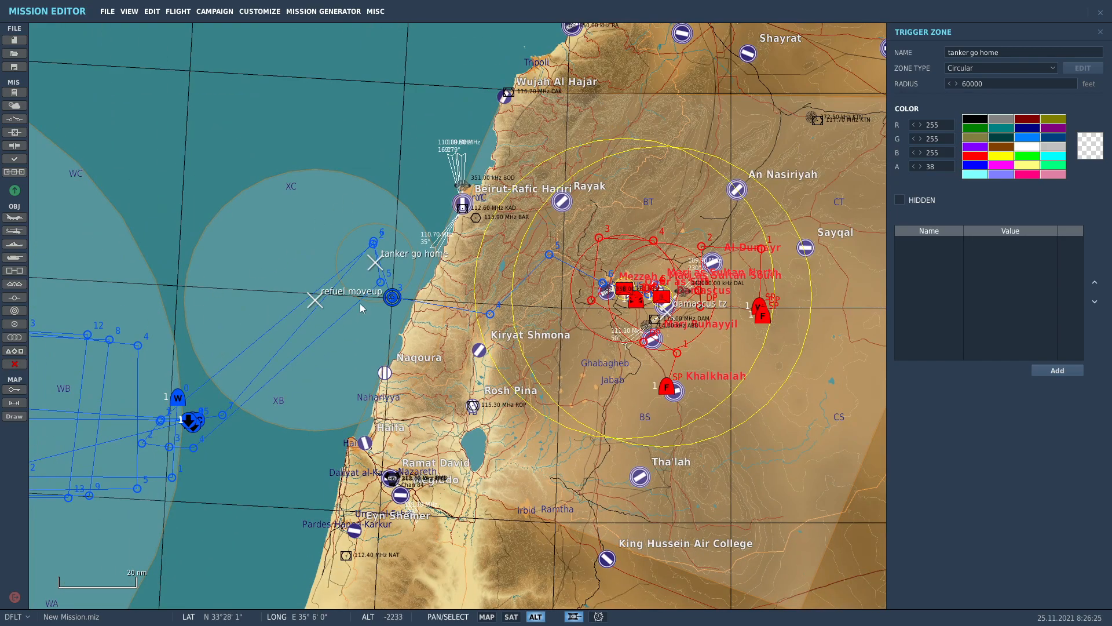
{"action": "left_click_drag", "start_coordinate": [279, 380], "coordinate": [349, 380]}
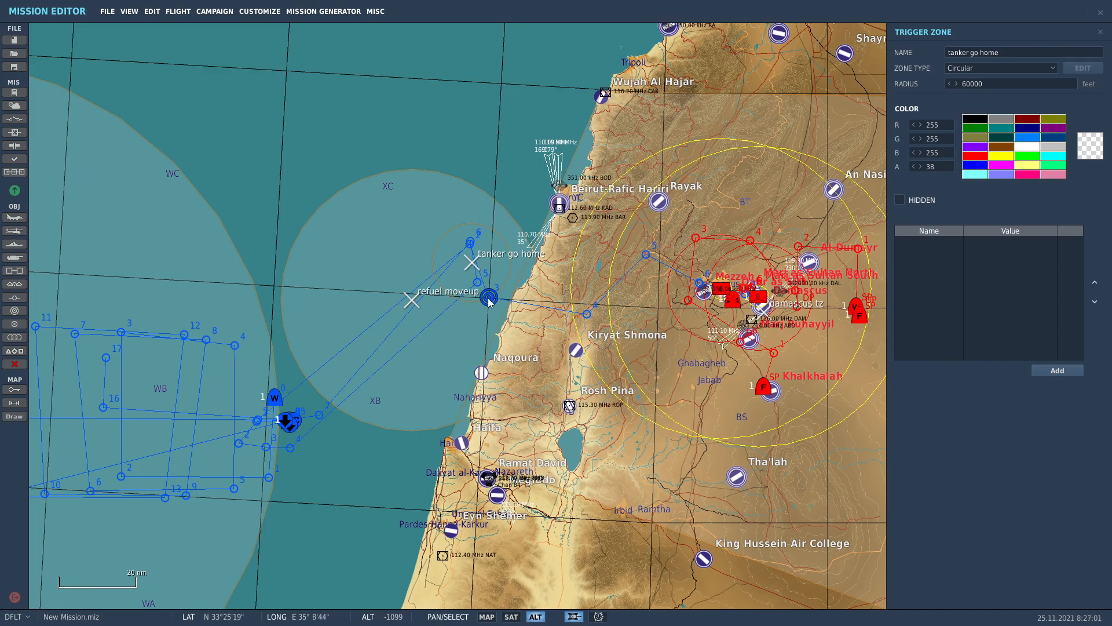
{"action": "scroll", "coordinate": [485, 308], "scroll_direction": "up", "scroll_amount": 1}
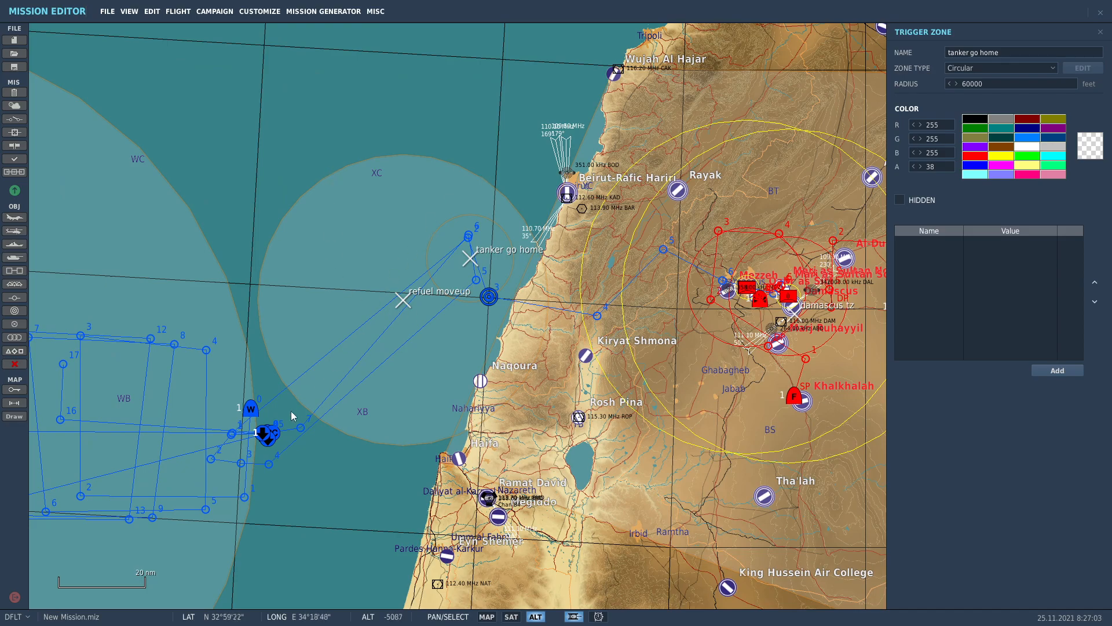
{"action": "left_click_drag", "start_coordinate": [503, 87], "coordinate": [415, 92]}
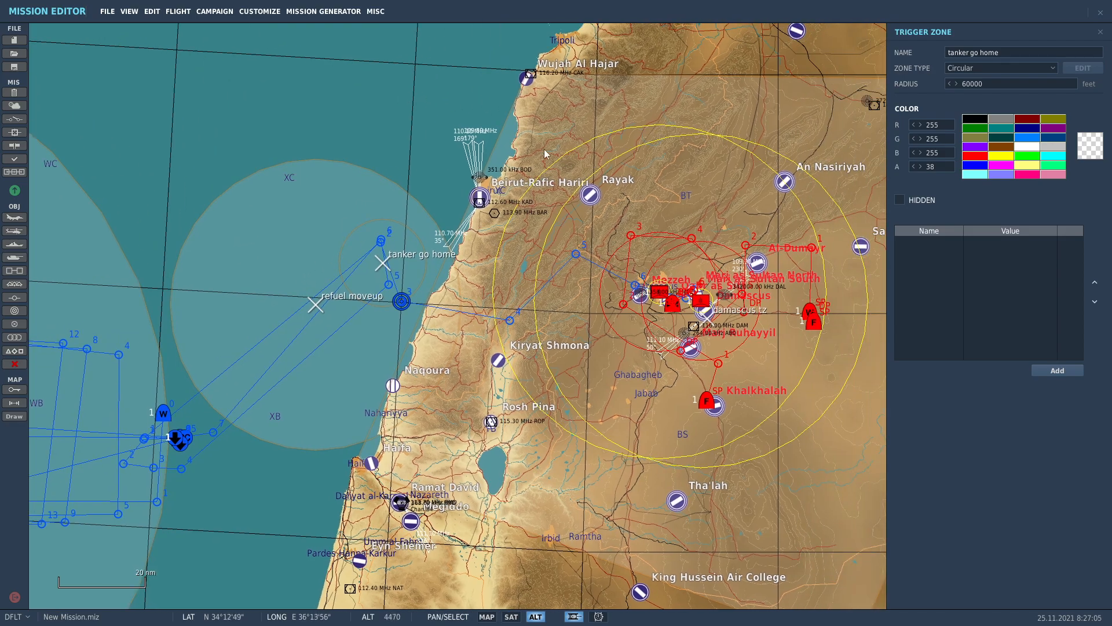
{"action": "scroll", "coordinate": [730, 417], "scroll_direction": "up", "scroll_amount": 3}
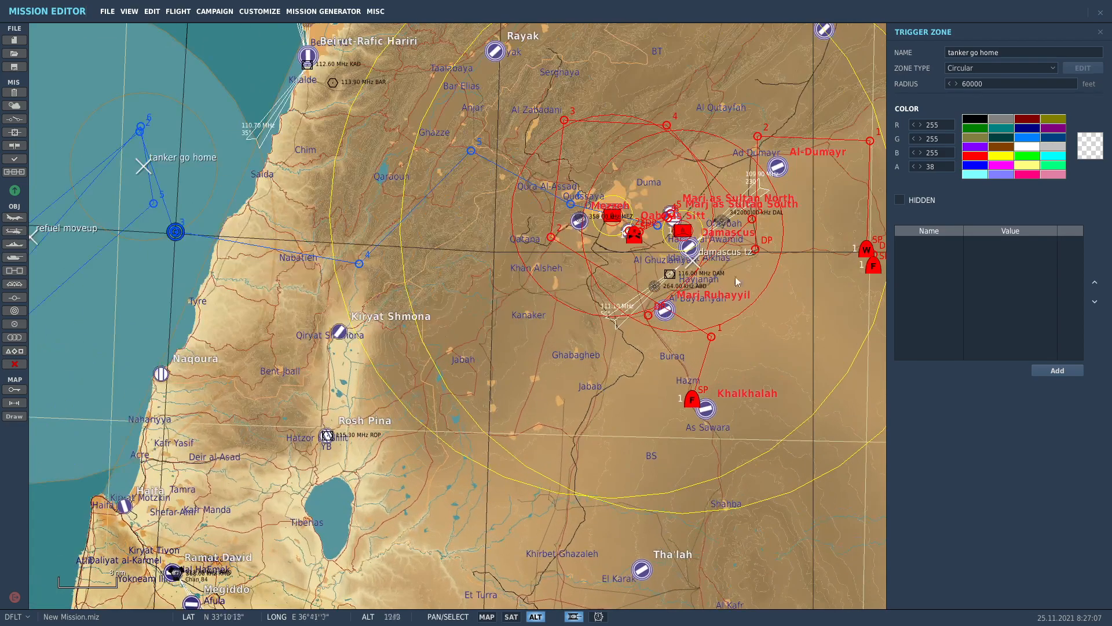
{"action": "scroll", "coordinate": [728, 273], "scroll_direction": "down", "scroll_amount": 2}
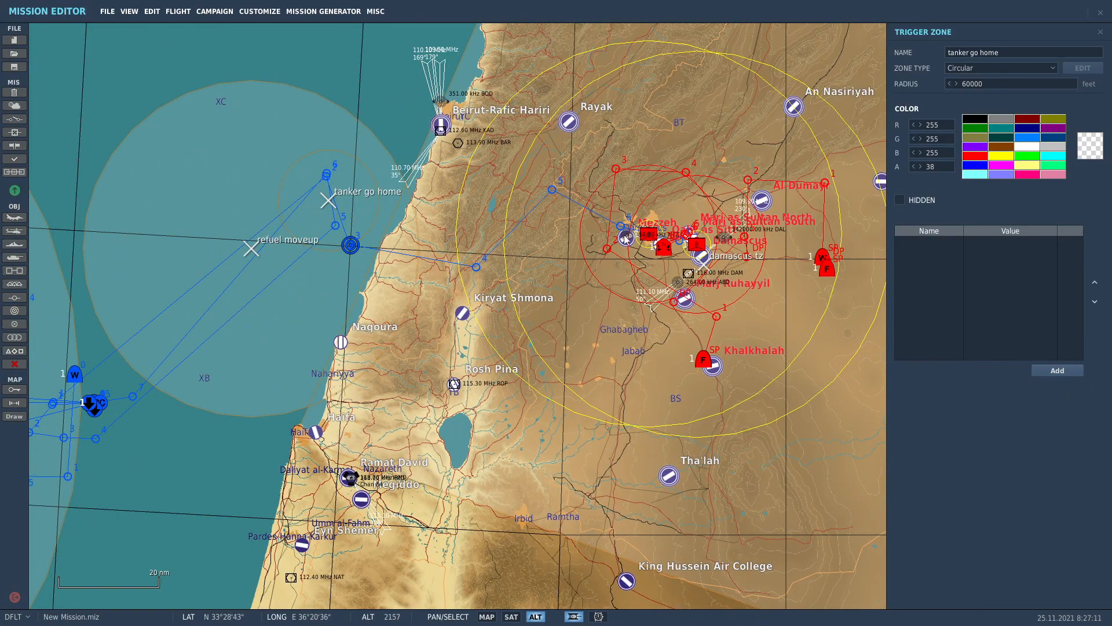
{"action": "scroll", "coordinate": [452, 163], "scroll_direction": "up", "scroll_amount": 2}
{"action": "scroll", "coordinate": [222, 147], "scroll_direction": "up", "scroll_amount": 3}
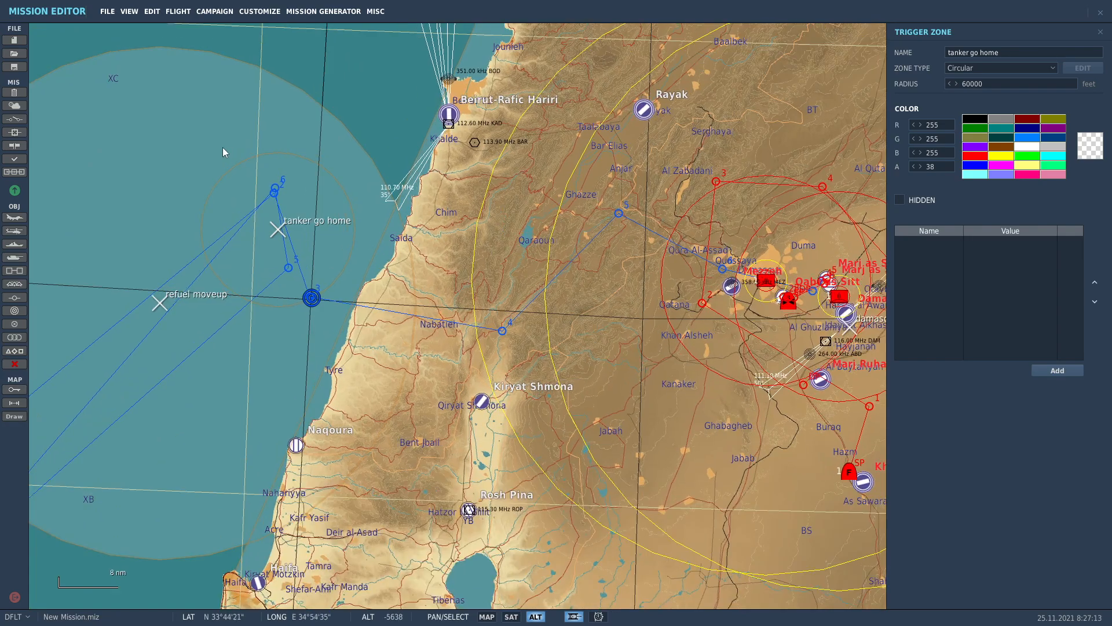
{"action": "scroll", "coordinate": [205, 187], "scroll_direction": "up", "scroll_amount": 1}
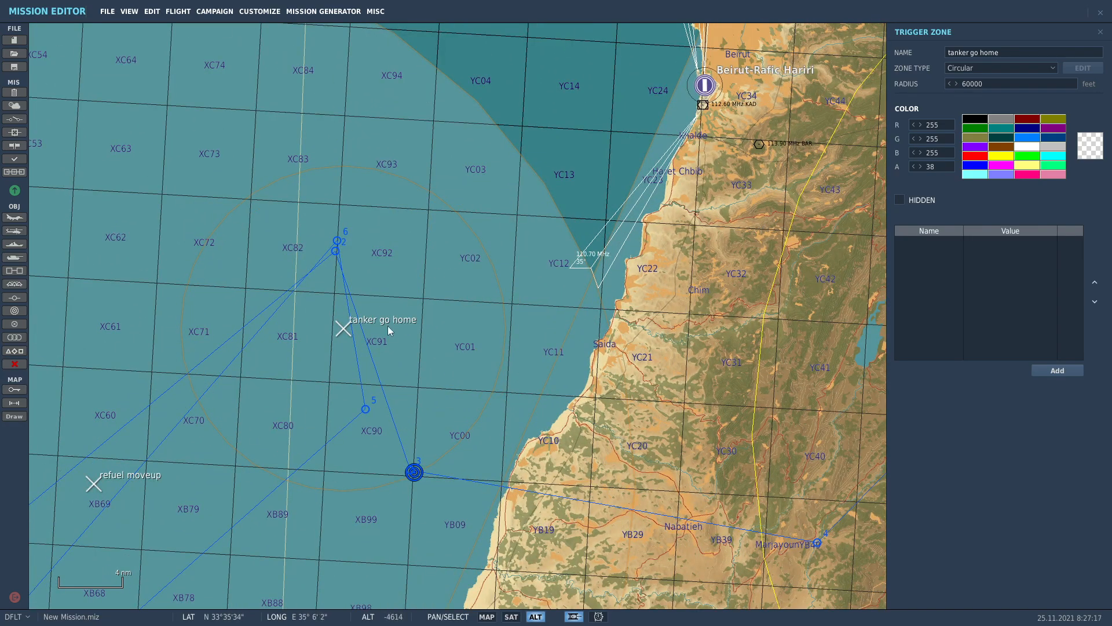
{"action": "scroll", "coordinate": [387, 323], "scroll_direction": "down", "scroll_amount": 2}
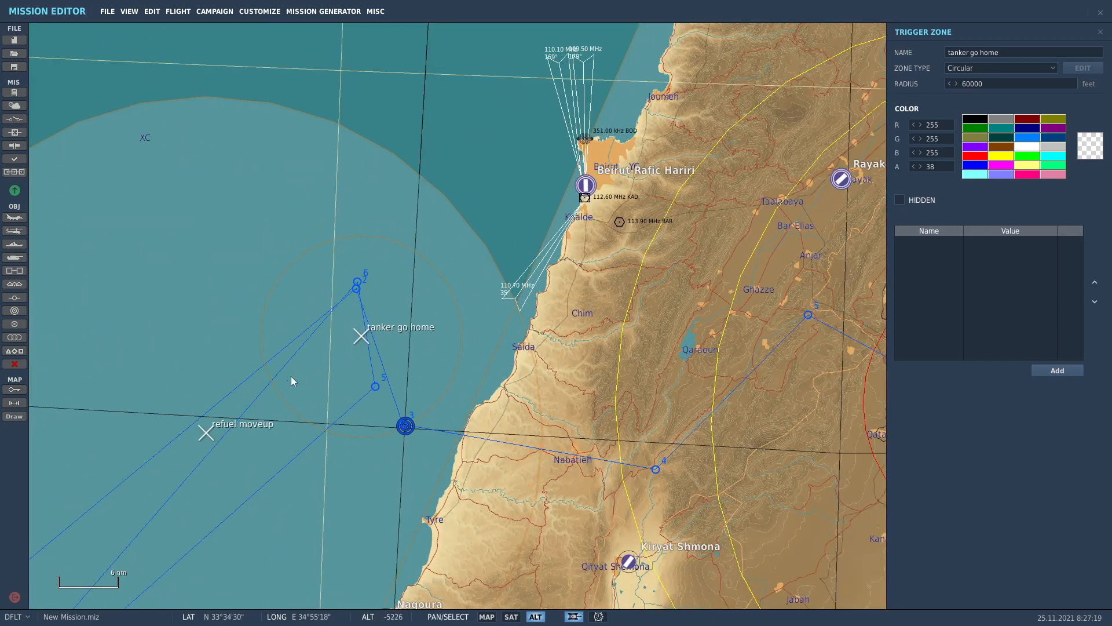
{"action": "scroll", "coordinate": [374, 323], "scroll_direction": "down", "scroll_amount": 2}
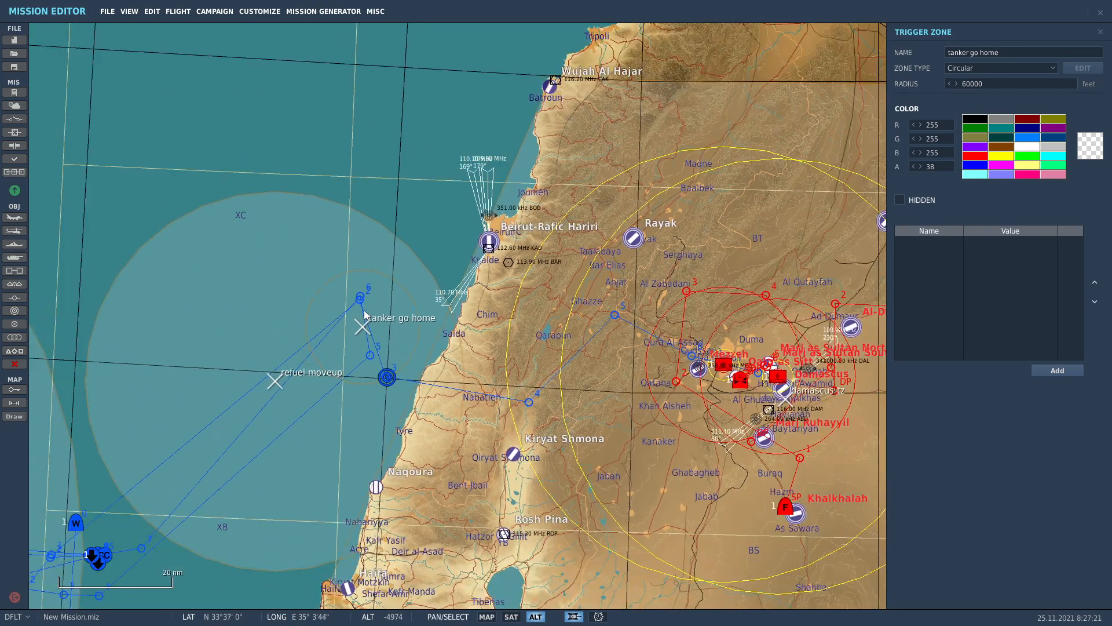
{"action": "left_click_drag", "start_coordinate": [388, 170], "coordinate": [490, 93]}
{"action": "scroll", "coordinate": [203, 493], "scroll_direction": "down", "scroll_amount": 2}
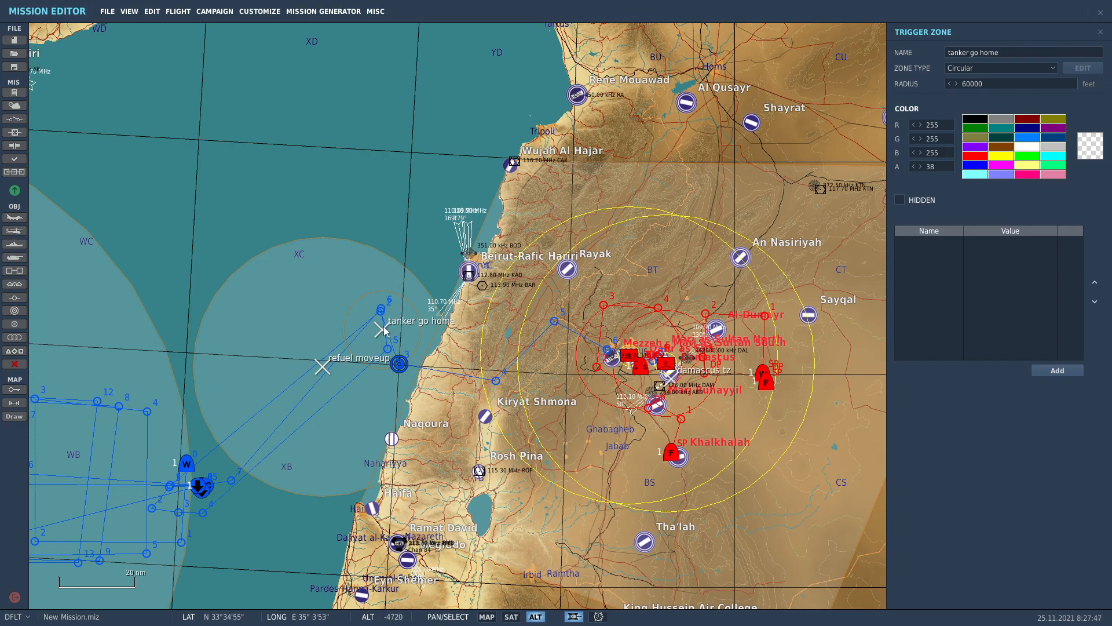
Name the new, still empty once-only trigger "f18 been in damas".
{"action": "left_click", "coordinate": [15, 119]}
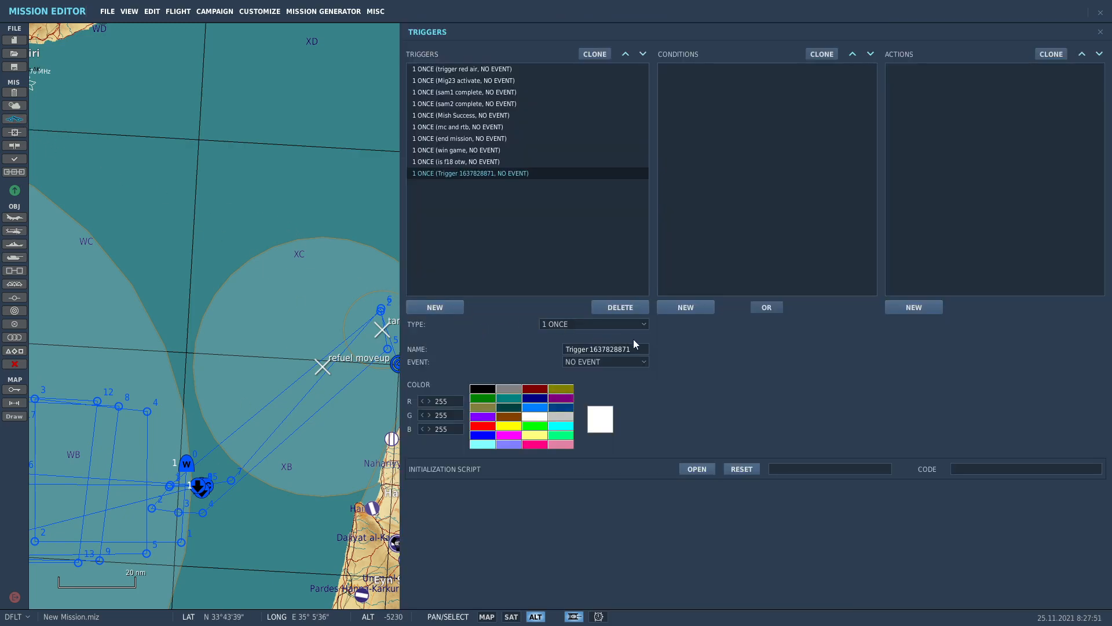
{"action": "left_click", "coordinate": [641, 349]}
{"action": "type", "text": "f18 been in damas"}
Add a UNIT INSIDE ZONE condition to the "f18 been in damas" trigger for unit Cpt Hornet and zone "damascus tz".
{"action": "left_click", "coordinate": [685, 307]}
{"action": "left_click", "coordinate": [822, 324]}
{"action": "scroll", "coordinate": [826, 366], "scroll_direction": "down", "scroll_amount": 5}
{"action": "scroll", "coordinate": [829, 385], "scroll_direction": "down", "scroll_amount": 6}
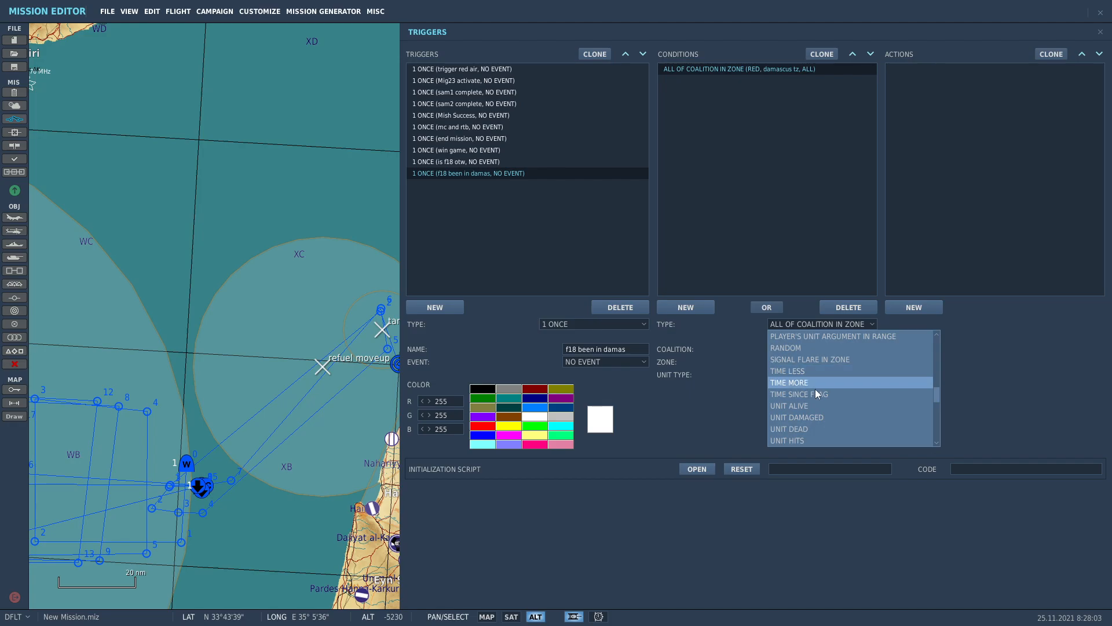
{"action": "scroll", "coordinate": [822, 405], "scroll_direction": "down", "scroll_amount": 3}
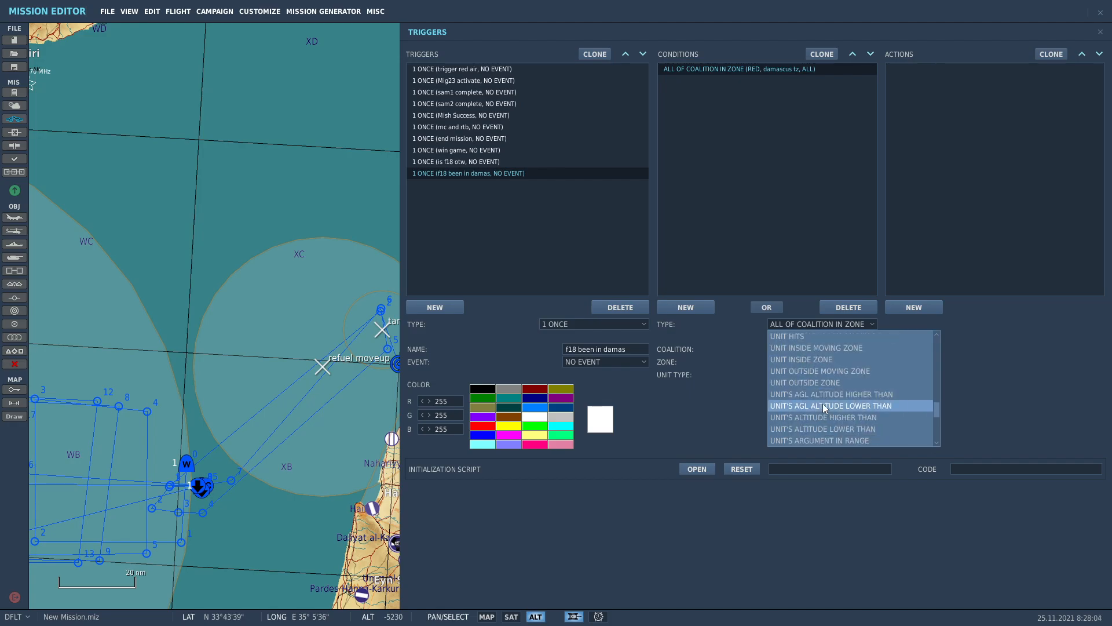
{"action": "left_click", "coordinate": [822, 360]}
{"action": "left_click", "coordinate": [818, 348]}
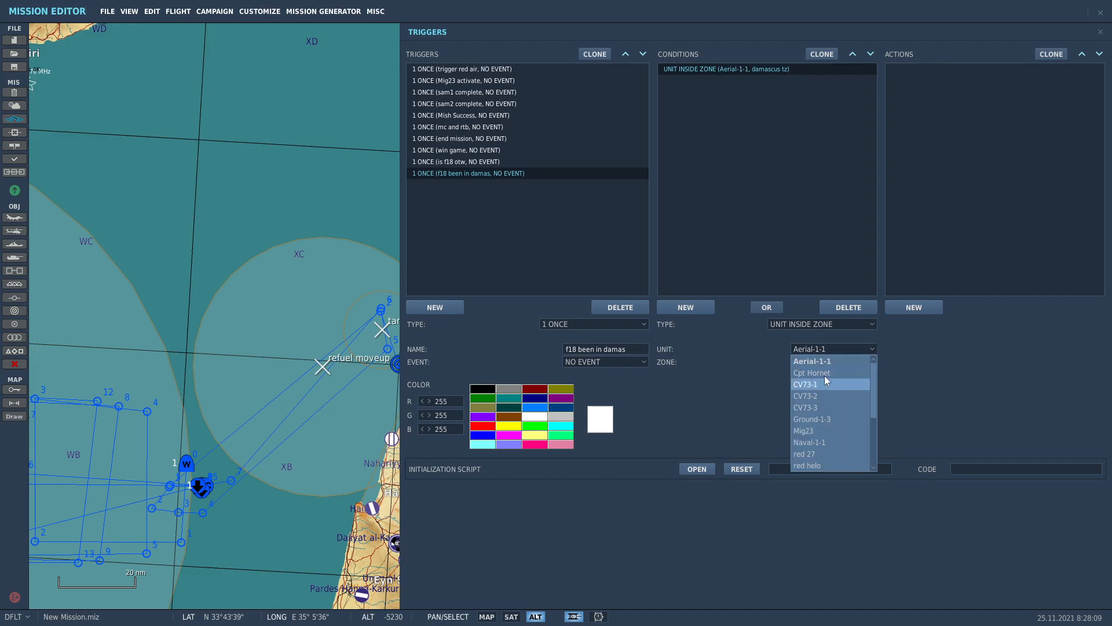
{"action": "left_click", "coordinate": [825, 373]}
{"action": "left_click", "coordinate": [826, 360]}
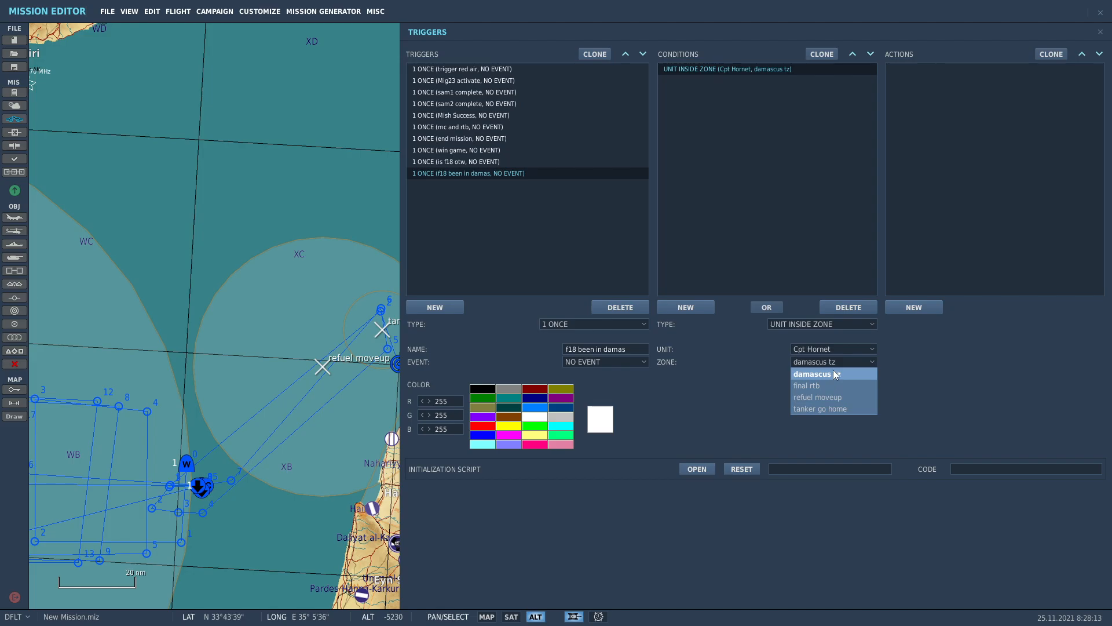
{"action": "left_click", "coordinate": [834, 374]}
Add a FLAG ON action to the "f18 been in damas" trigger with flag 41.
{"action": "left_click", "coordinate": [914, 307]}
{"action": "left_click", "coordinate": [1000, 323]}
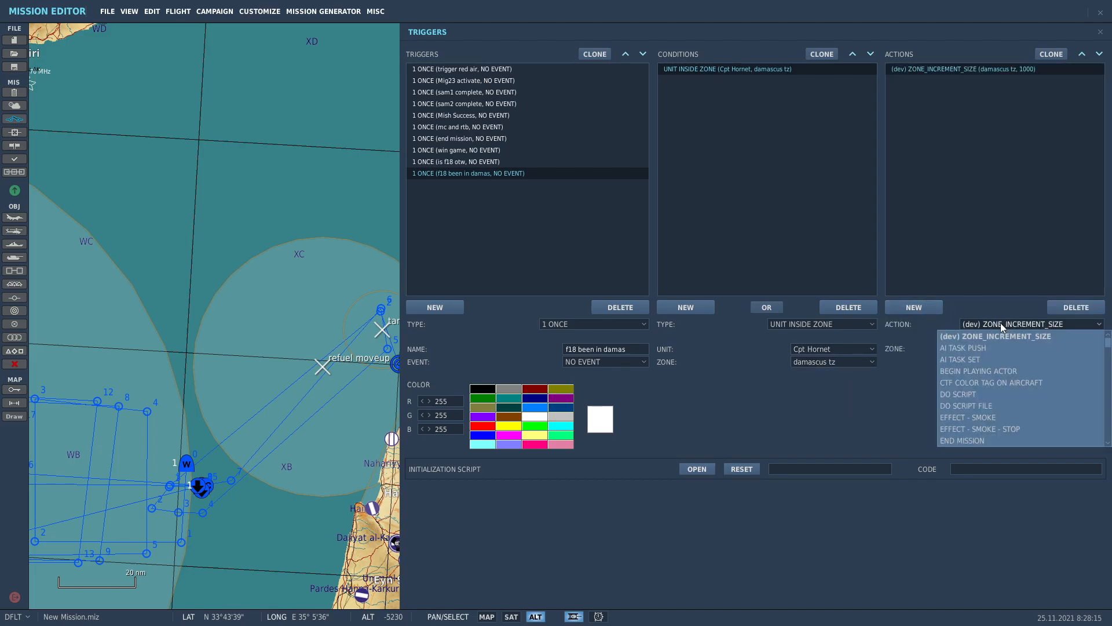
{"action": "left_click", "coordinate": [974, 370]}
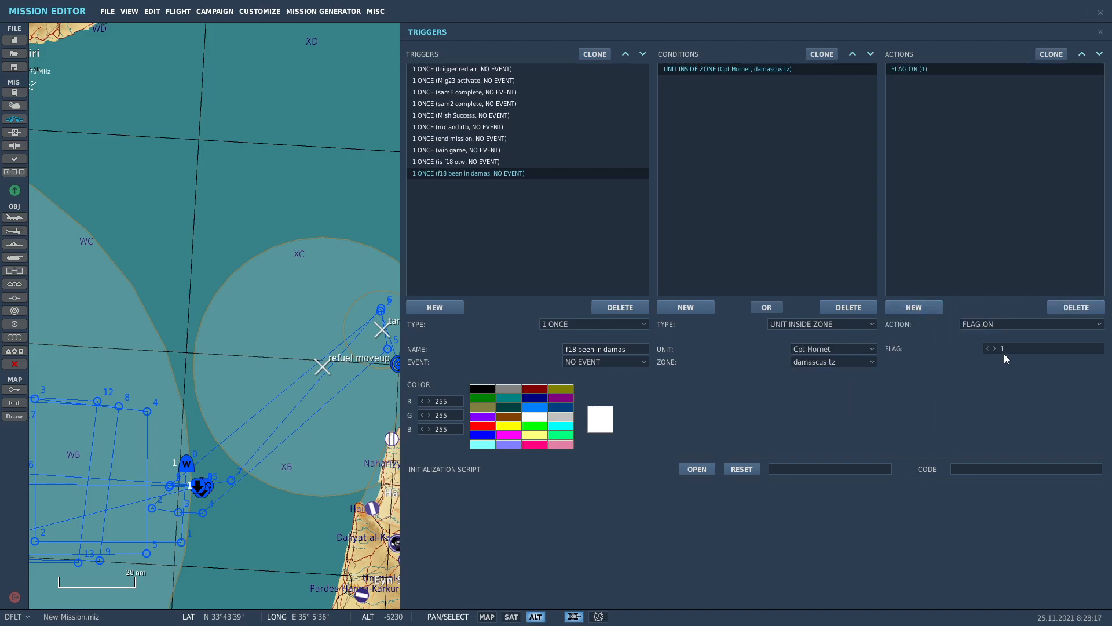
{"action": "type", "text": "41"}
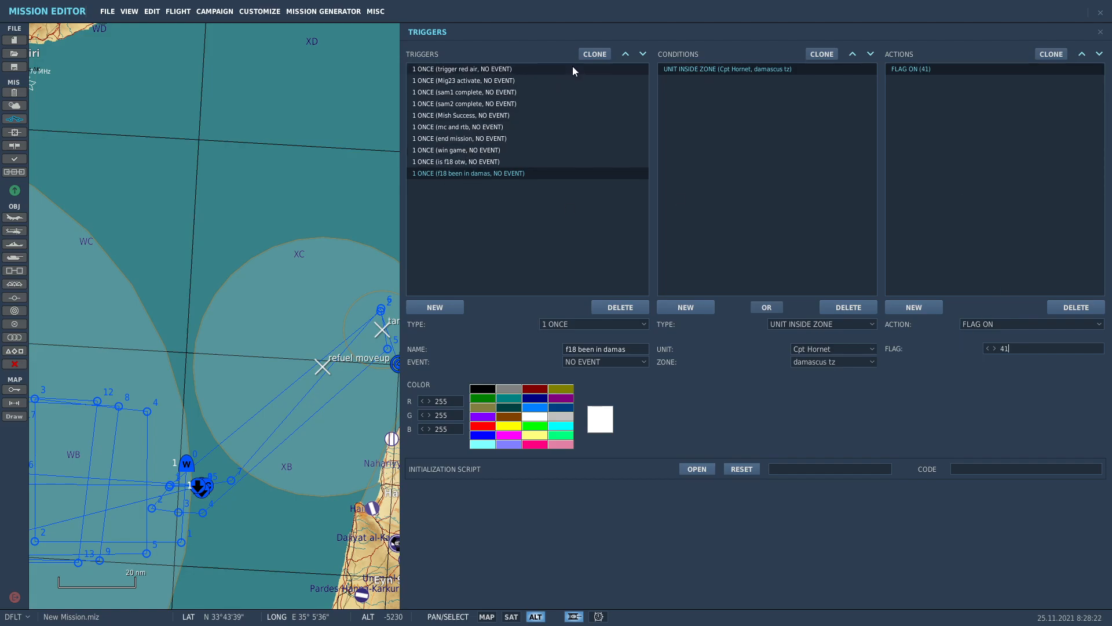
Clone the "f18 been in damas" trigger and delete the copy's UNIT INSIDE ZONE condition.
{"action": "left_click", "coordinate": [594, 54]}
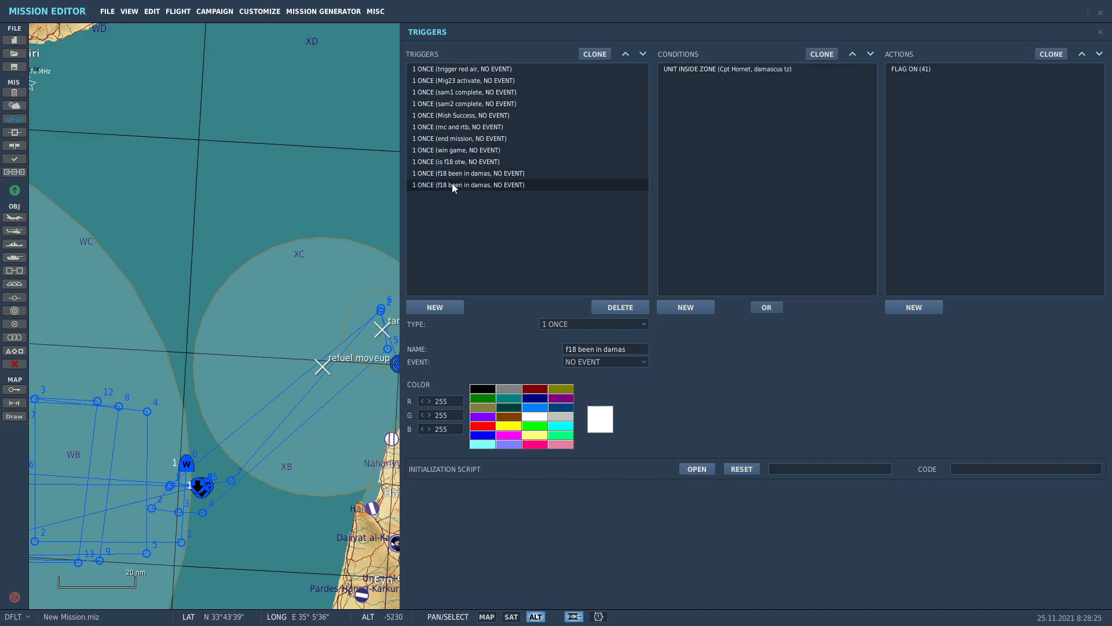
{"action": "left_click", "coordinate": [692, 68]}
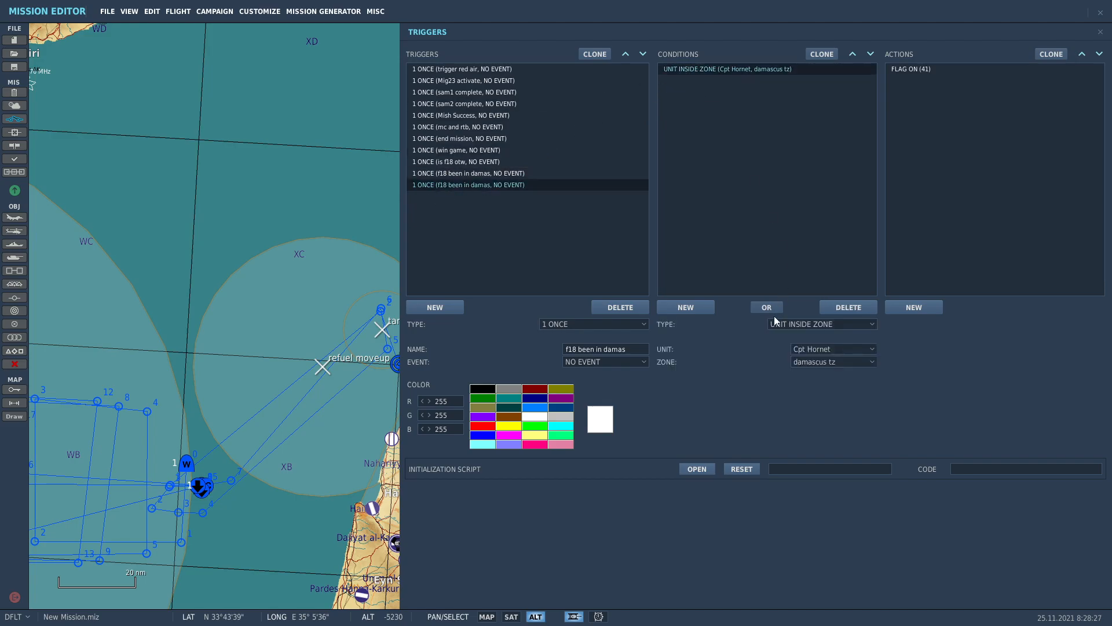
{"action": "left_click", "coordinate": [808, 325]}
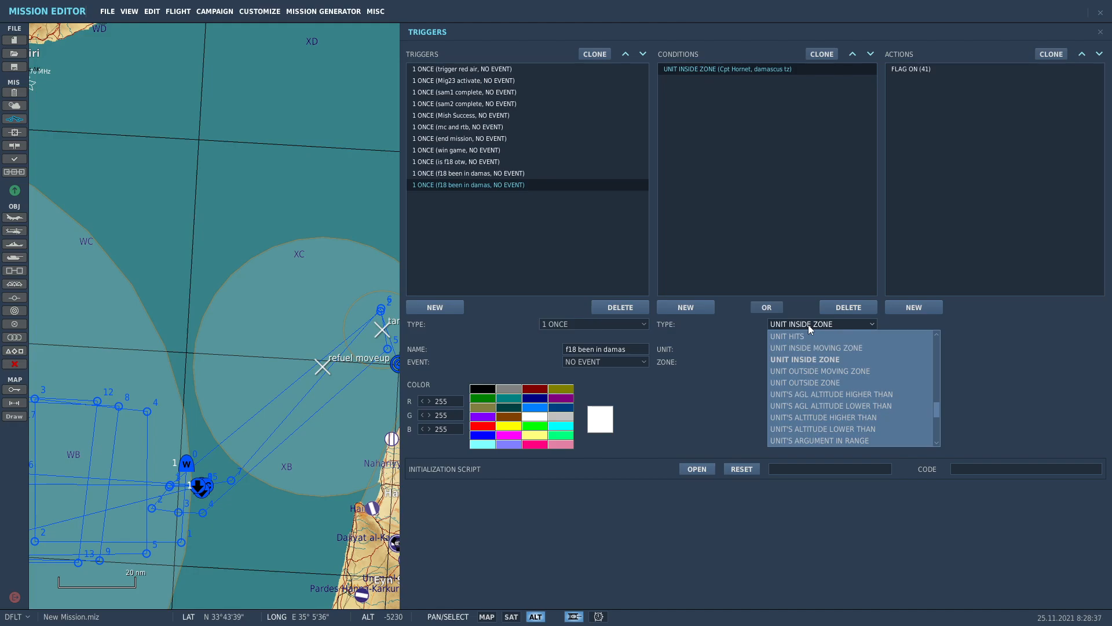
{"action": "left_click", "coordinate": [736, 104]}
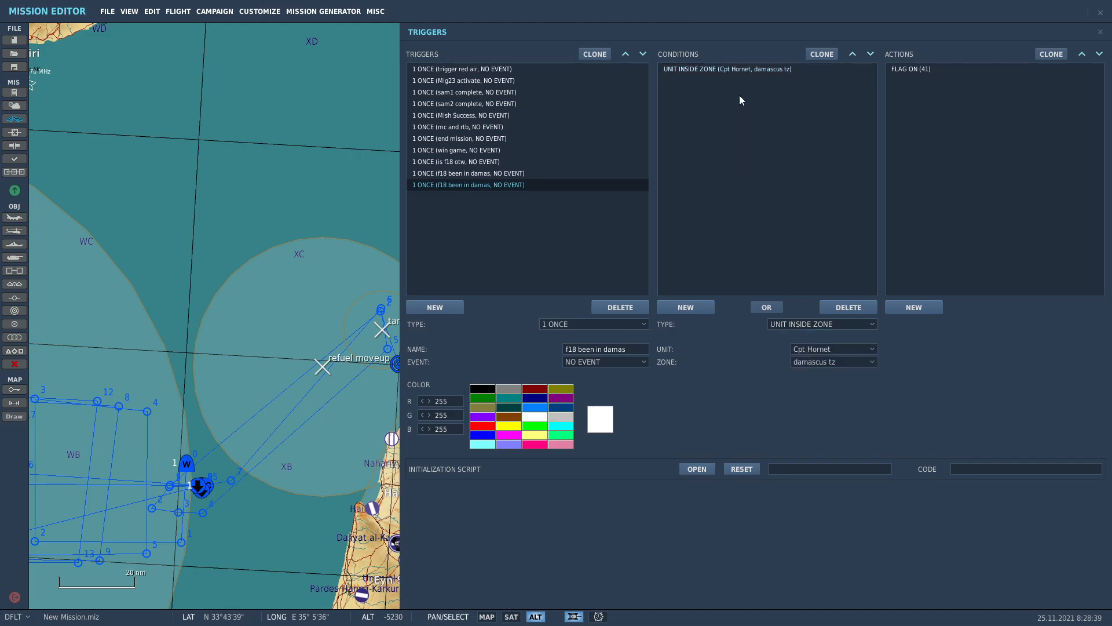
{"action": "left_click", "coordinate": [851, 307]}
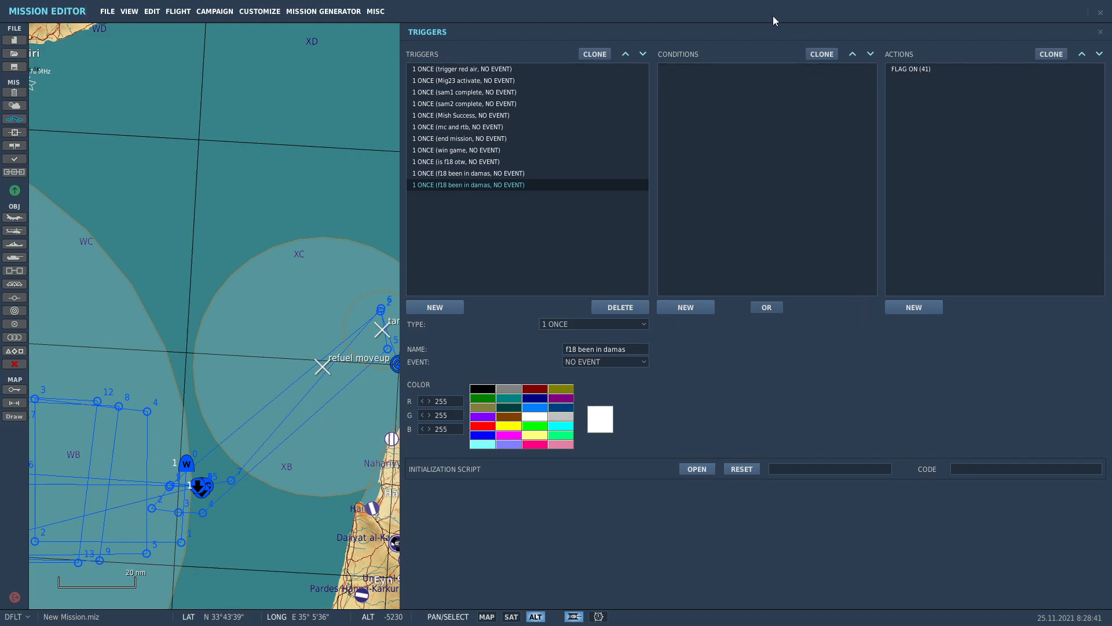
Add a FLAG IS TRUE condition with flag 41 to the cloned "f18 been in damas" trigger.
{"action": "left_click", "coordinate": [694, 309]}
{"action": "left_click", "coordinate": [809, 325]}
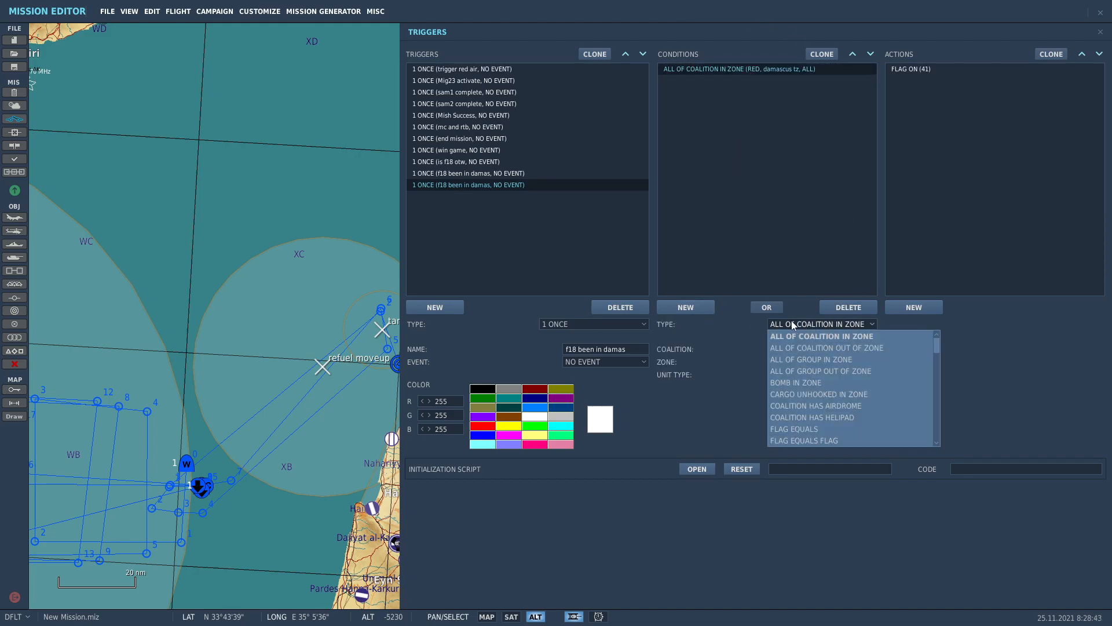
{"action": "left_click", "coordinate": [455, 174]}
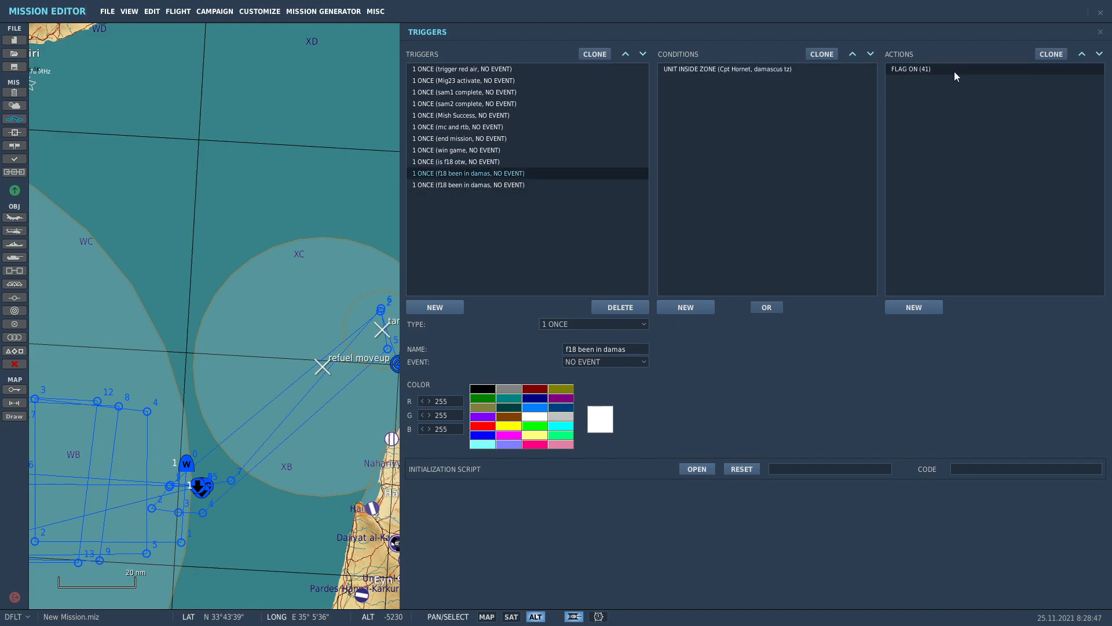
{"action": "left_click", "coordinate": [469, 184]}
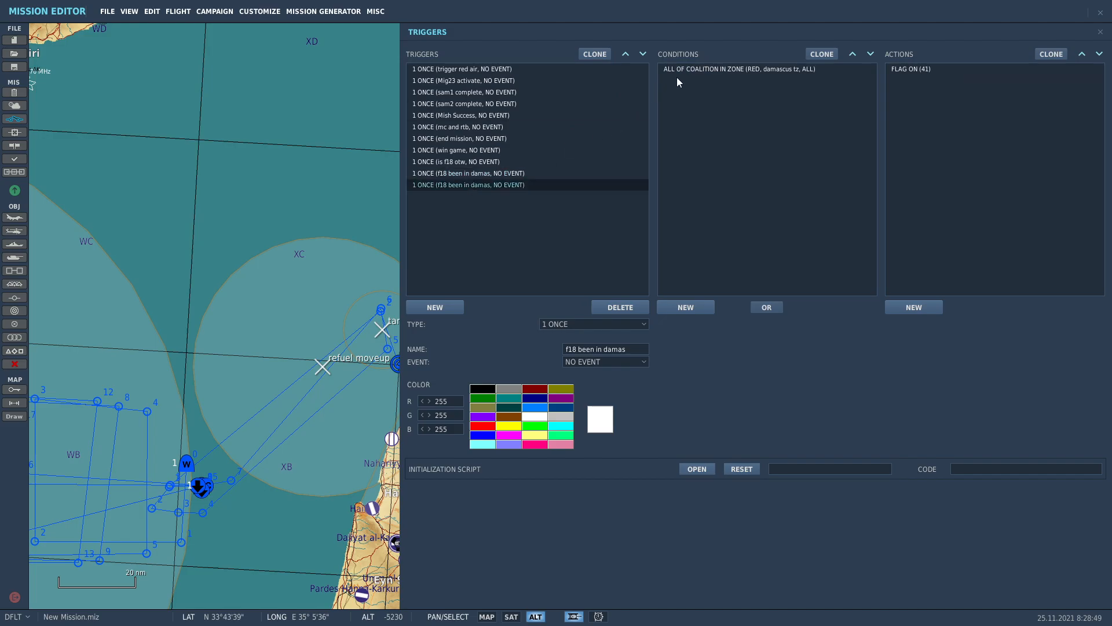
{"action": "left_click", "coordinate": [710, 69]}
{"action": "left_click", "coordinate": [810, 325]}
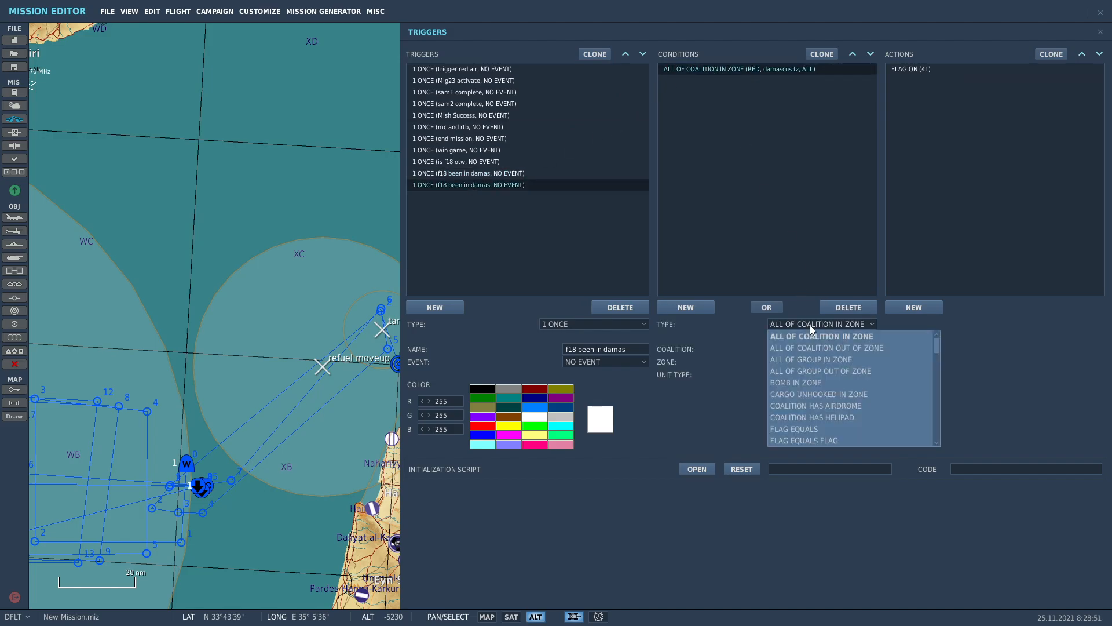
{"action": "scroll", "coordinate": [812, 433], "scroll_direction": "down", "scroll_amount": 3}
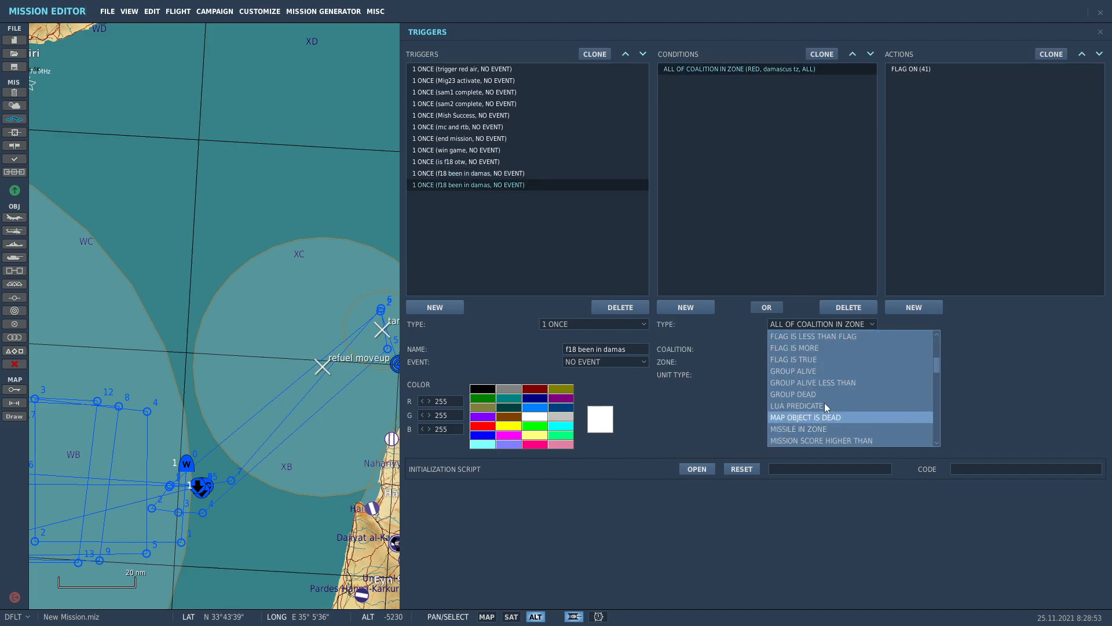
{"action": "left_click", "coordinate": [817, 357]}
{"action": "left_click_drag", "start_coordinate": [826, 350], "coordinate": [756, 350]}
{"action": "type", "text": "51"}
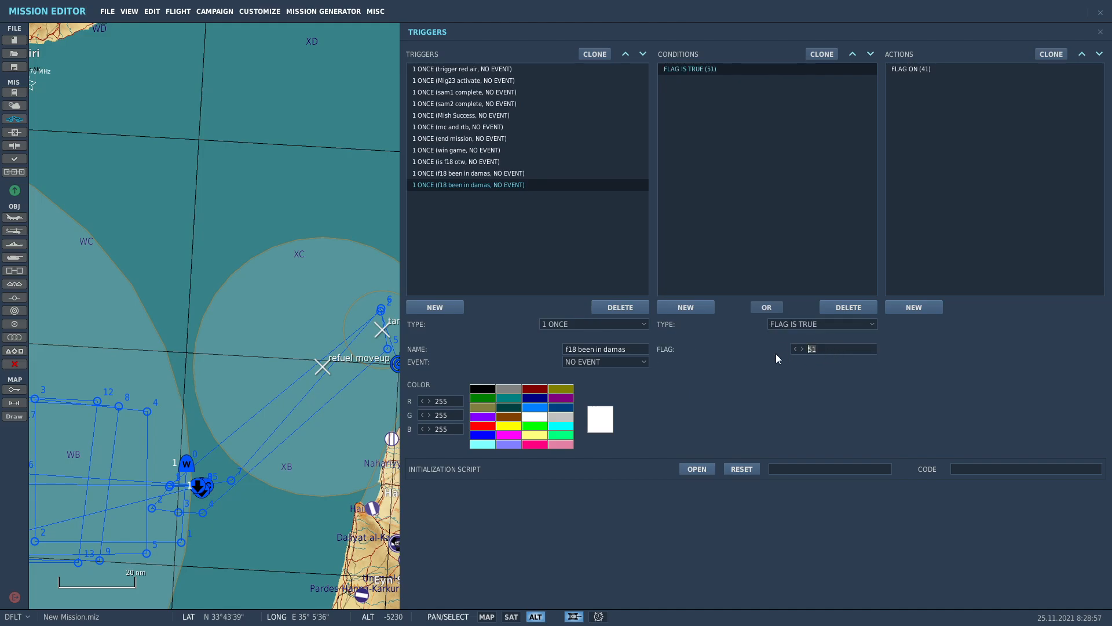
Add a UNIT INSIDE ZONE condition to the cloned trigger for unit Cpt Hornet and zone "tanker go home".
{"action": "left_click", "coordinate": [705, 307]}
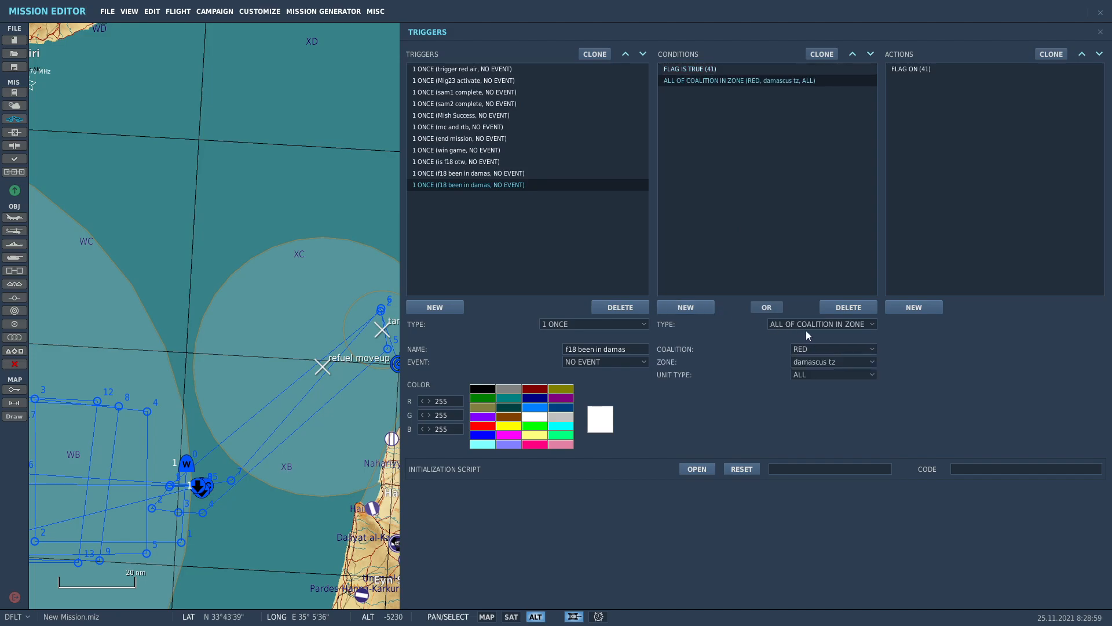
{"action": "left_click", "coordinate": [808, 326]}
{"action": "scroll", "coordinate": [815, 339], "scroll_direction": "down", "scroll_amount": 3}
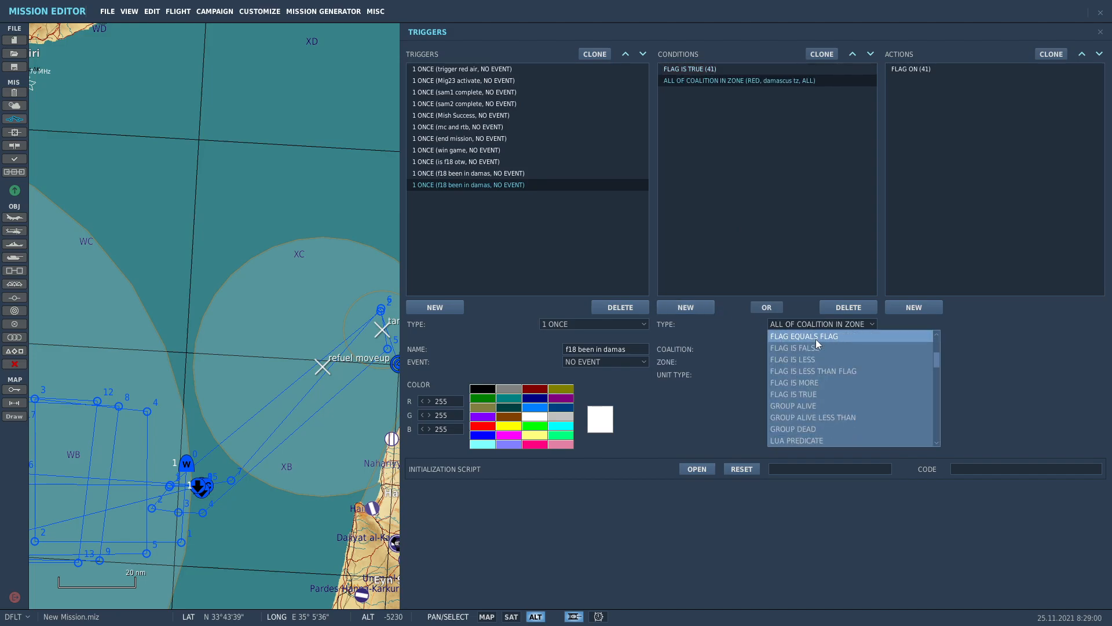
{"action": "scroll", "coordinate": [826, 393], "scroll_direction": "down", "scroll_amount": 2}
{"action": "scroll", "coordinate": [825, 393], "scroll_direction": "down", "scroll_amount": 1}
{"action": "scroll", "coordinate": [823, 388], "scroll_direction": "up", "scroll_amount": 2}
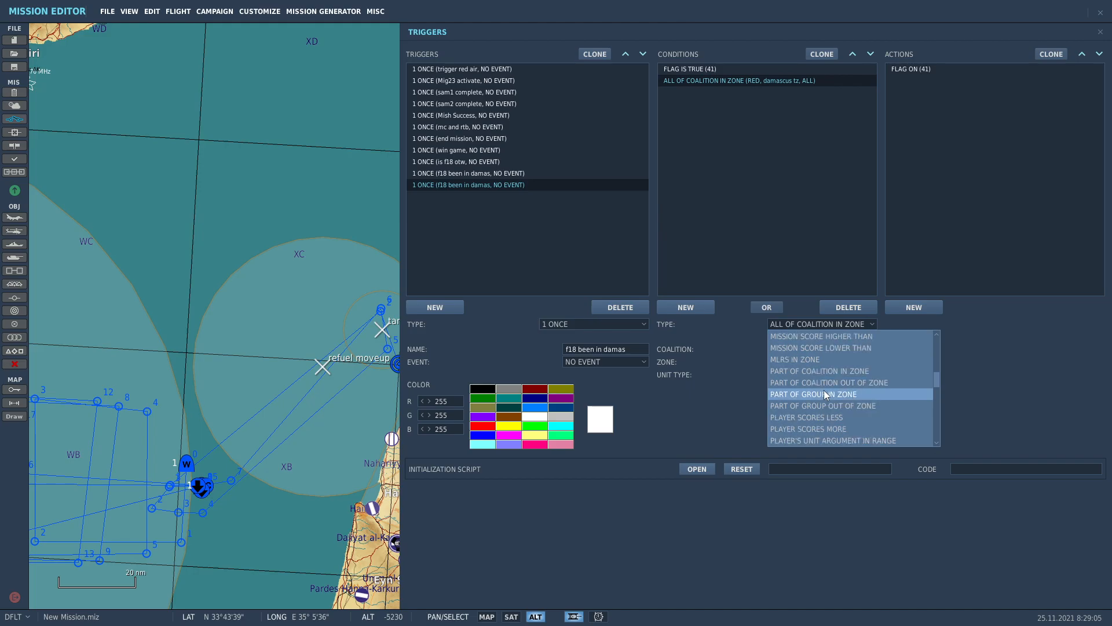
{"action": "scroll", "coordinate": [824, 388], "scroll_direction": "down", "scroll_amount": 6}
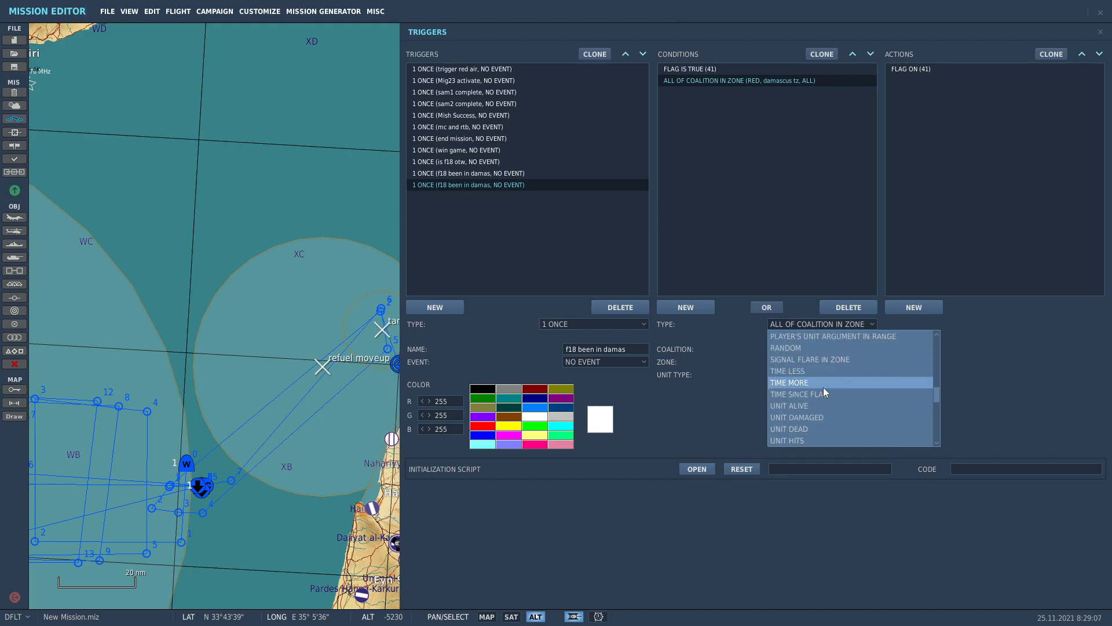
{"action": "scroll", "coordinate": [817, 412], "scroll_direction": "down", "scroll_amount": 1}
{"action": "left_click", "coordinate": [819, 392]}
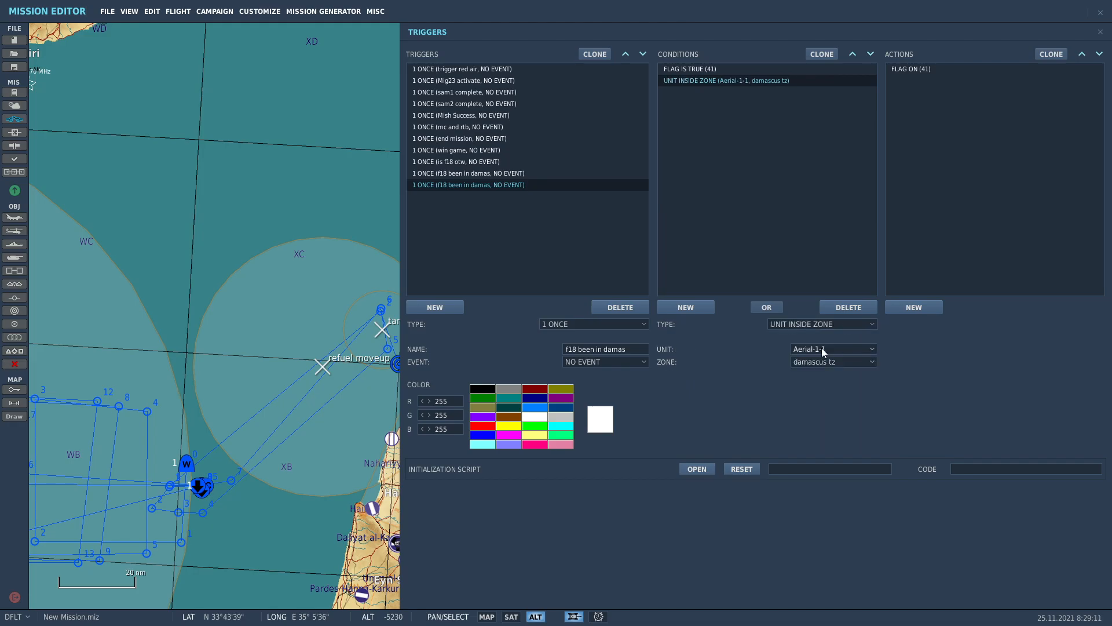
{"action": "left_click", "coordinate": [822, 349]}
{"action": "left_click", "coordinate": [819, 374]}
{"action": "left_click", "coordinate": [822, 363]}
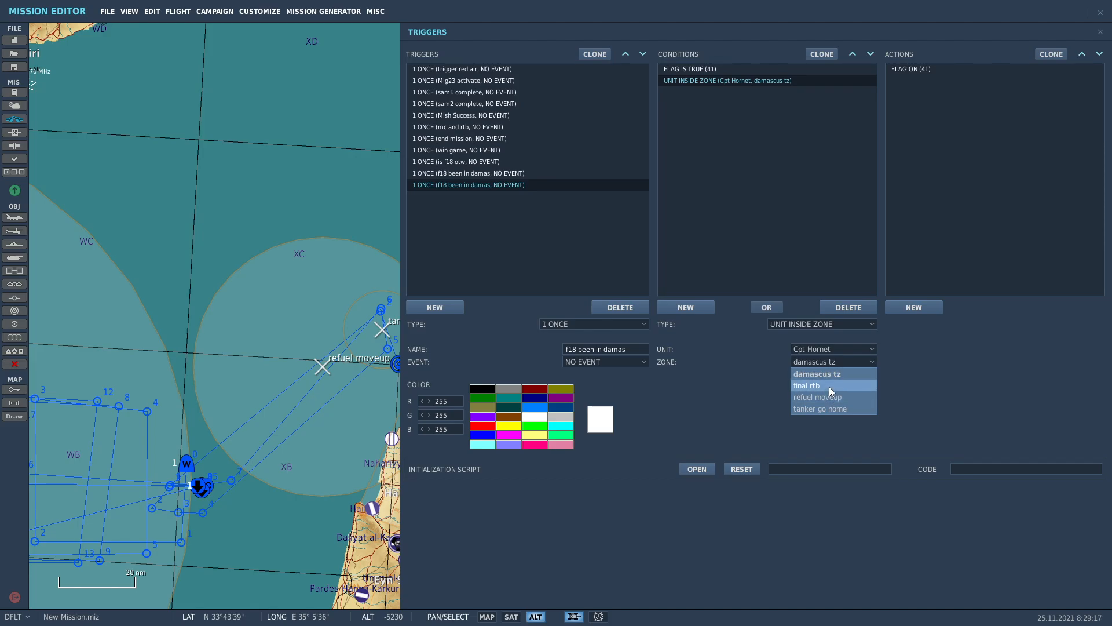
{"action": "left_click", "coordinate": [826, 408]}
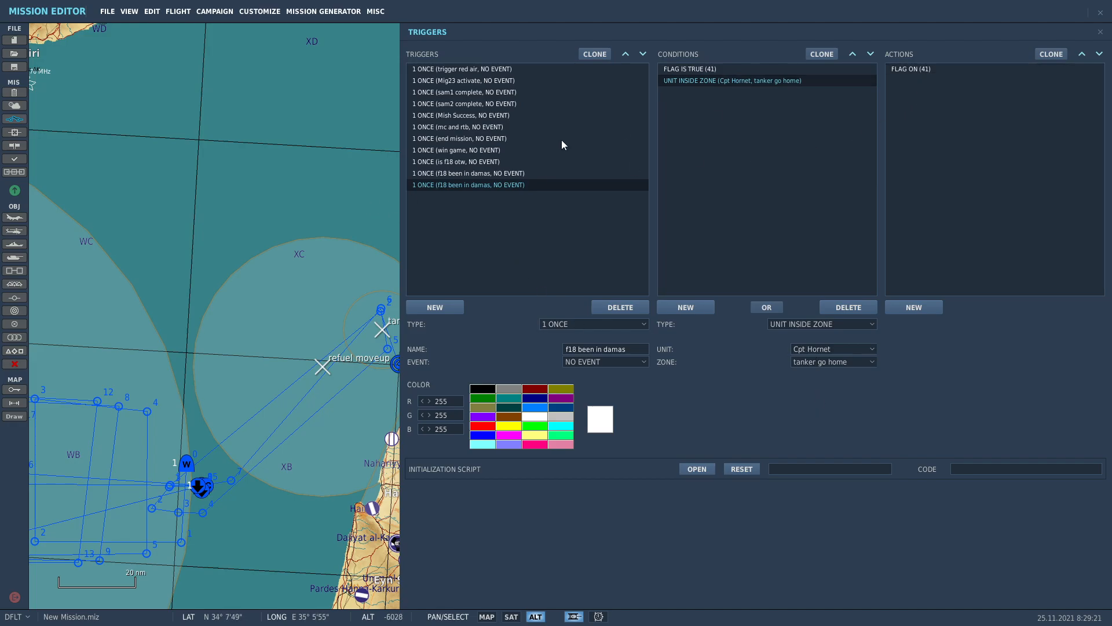
Check the cloned trigger's conditions against the original and set its FLAG ON action to flag 42.
{"action": "right_click_drag", "start_coordinate": [346, 162], "coordinate": [189, 152]}
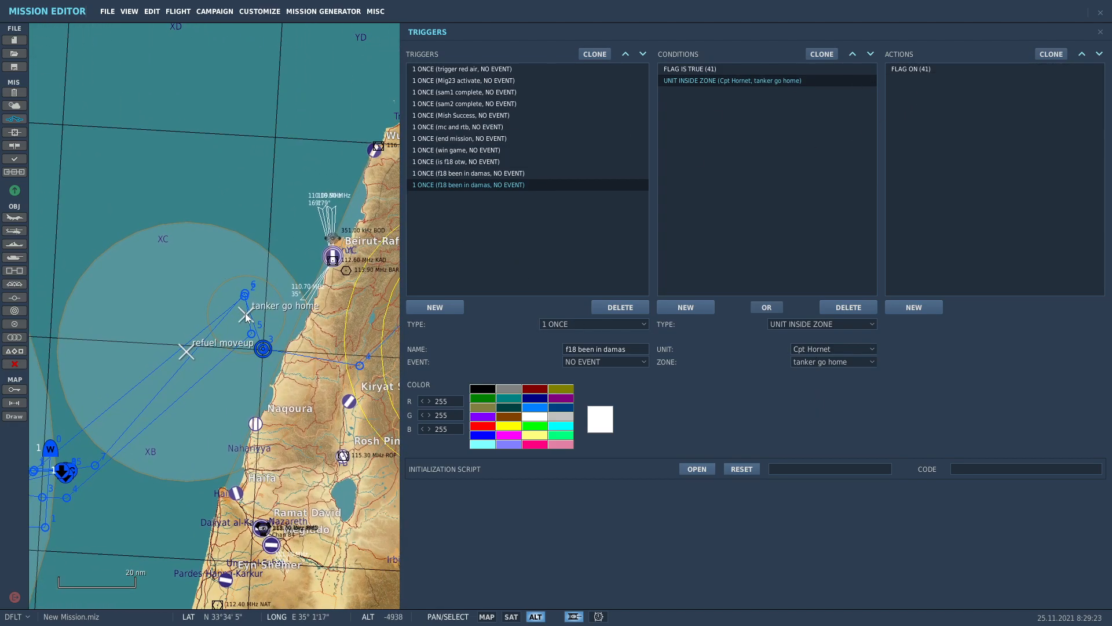
{"action": "left_click", "coordinate": [693, 69]}
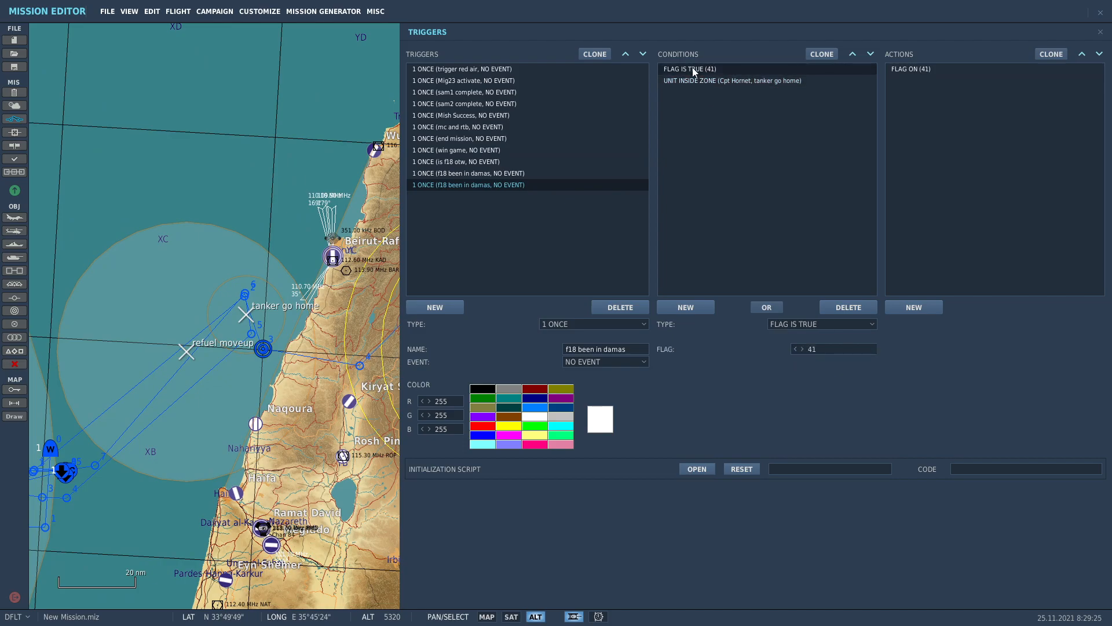
{"action": "left_click", "coordinate": [454, 173]}
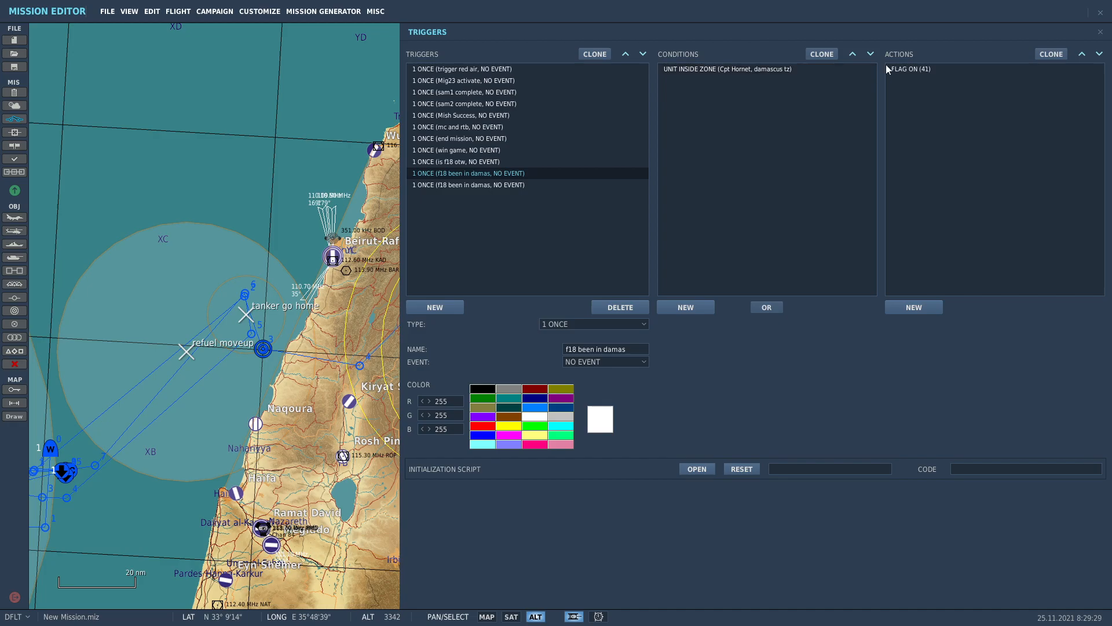
{"action": "left_click", "coordinate": [460, 184]}
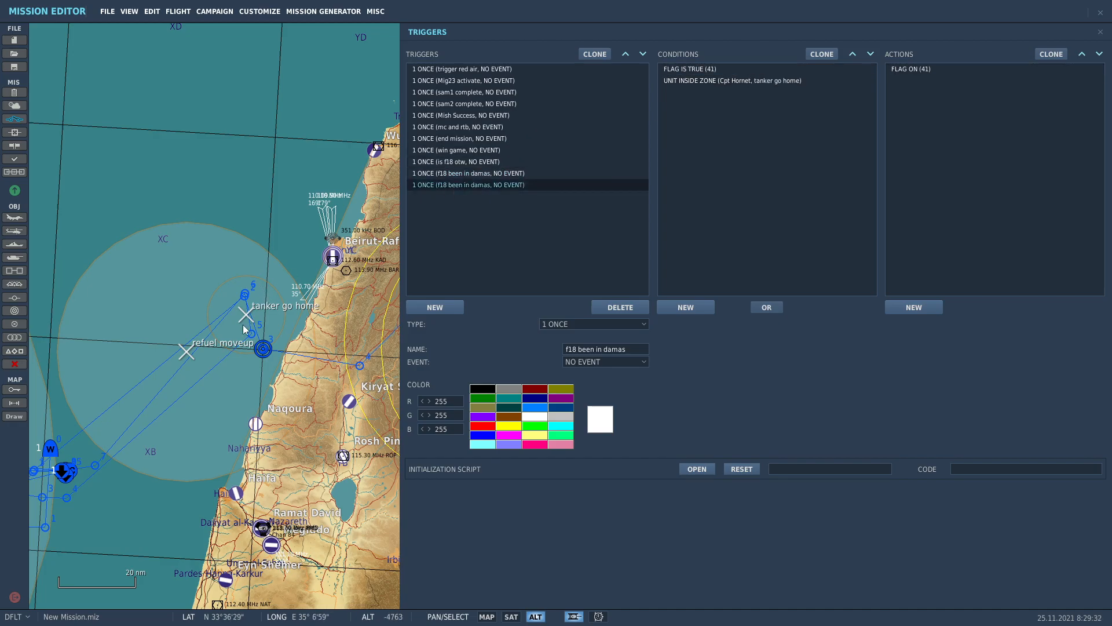
{"action": "left_click", "coordinate": [684, 81]}
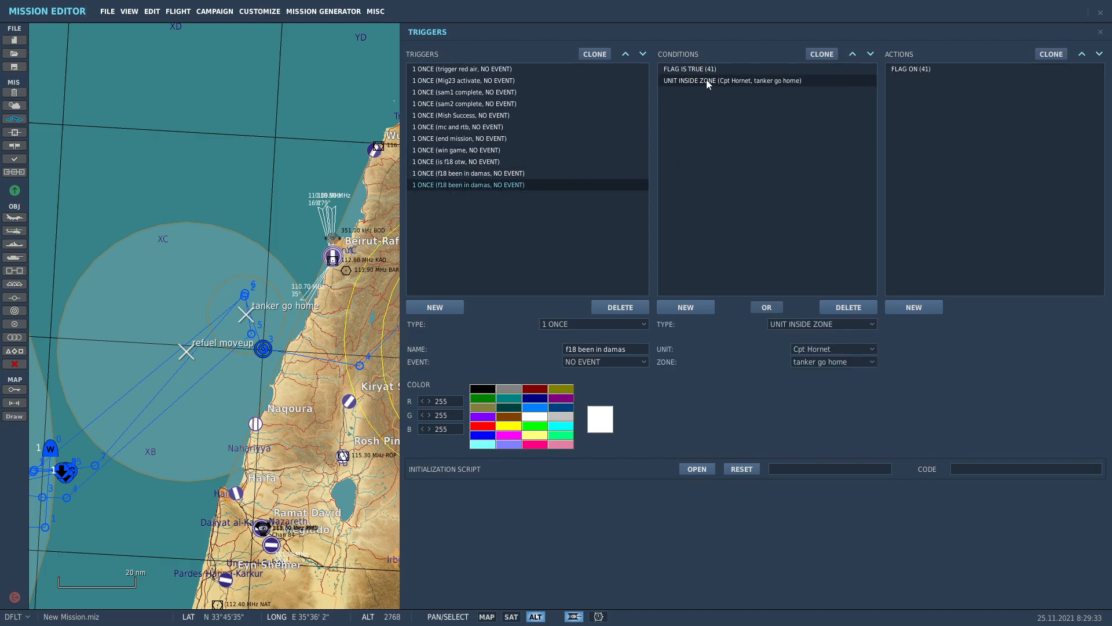
{"action": "left_click", "coordinate": [923, 70]}
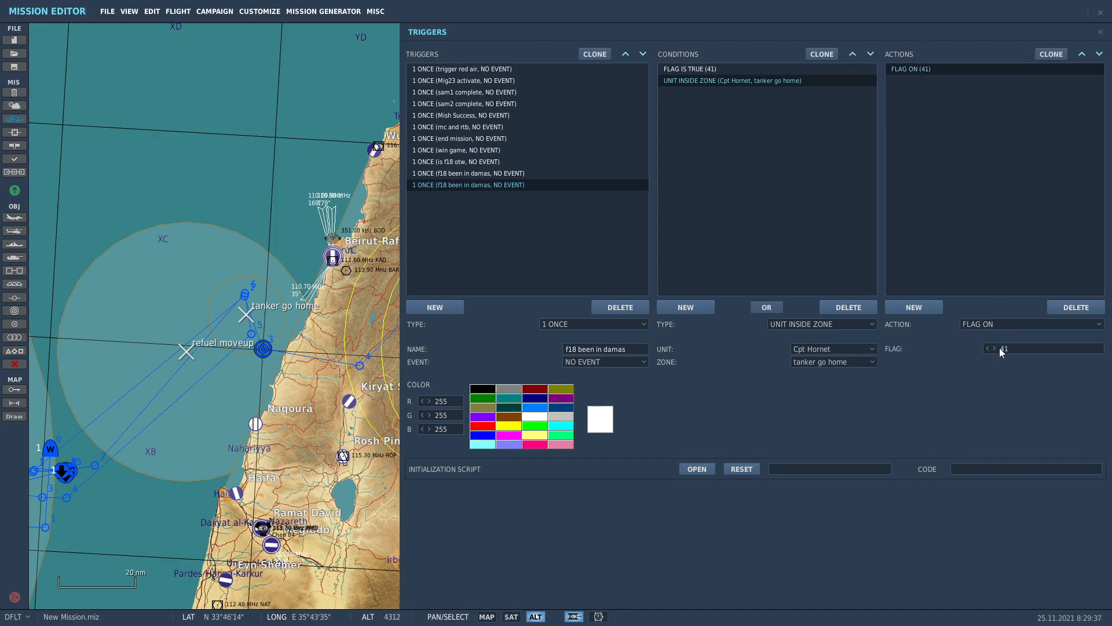
{"action": "left_click", "coordinate": [564, 173]}
{"action": "left_click", "coordinate": [529, 184]}
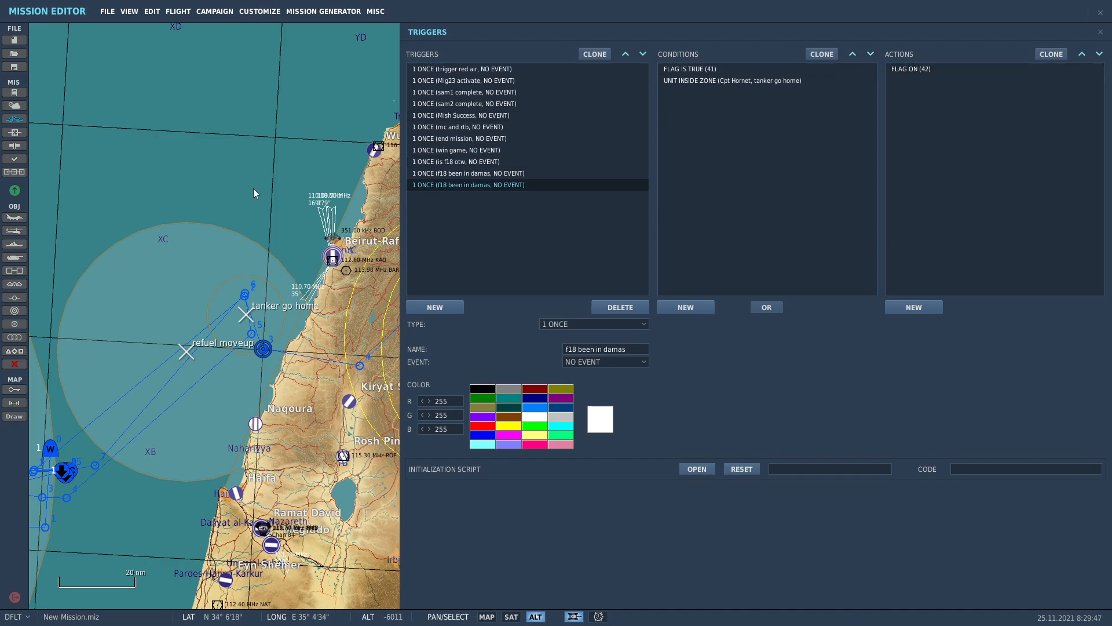
Set the user flag in the condition of the S-3B tanker's Switch Waypoint command at waypoint 6 to 42.
{"action": "left_click", "coordinate": [259, 214]}
{"action": "scroll", "coordinate": [246, 331], "scroll_direction": "up", "scroll_amount": 8}
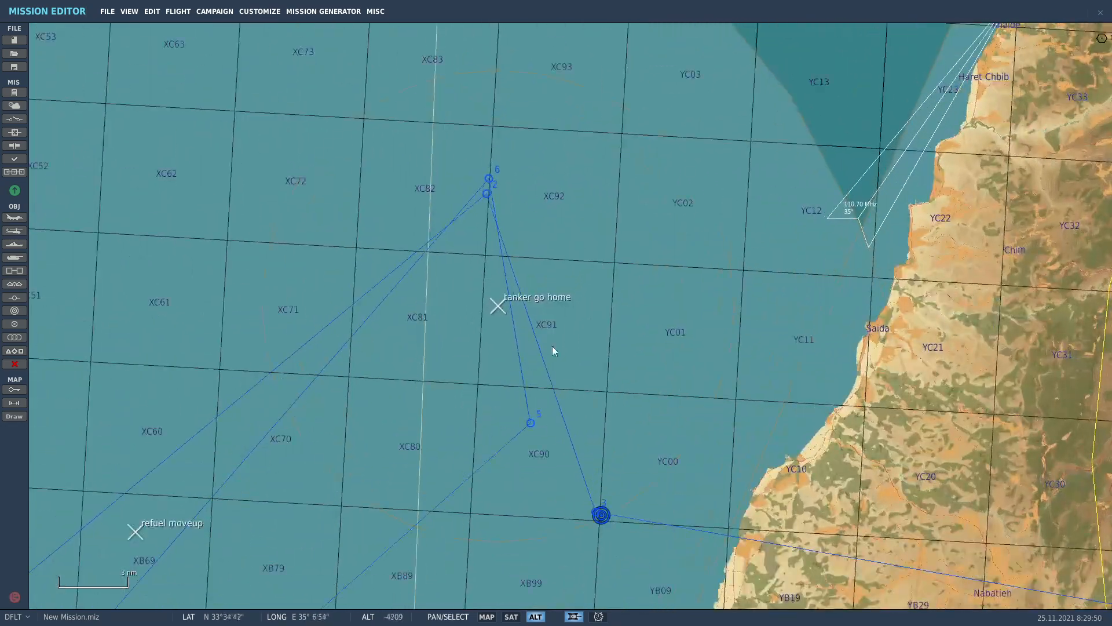
{"action": "left_click", "coordinate": [531, 423]}
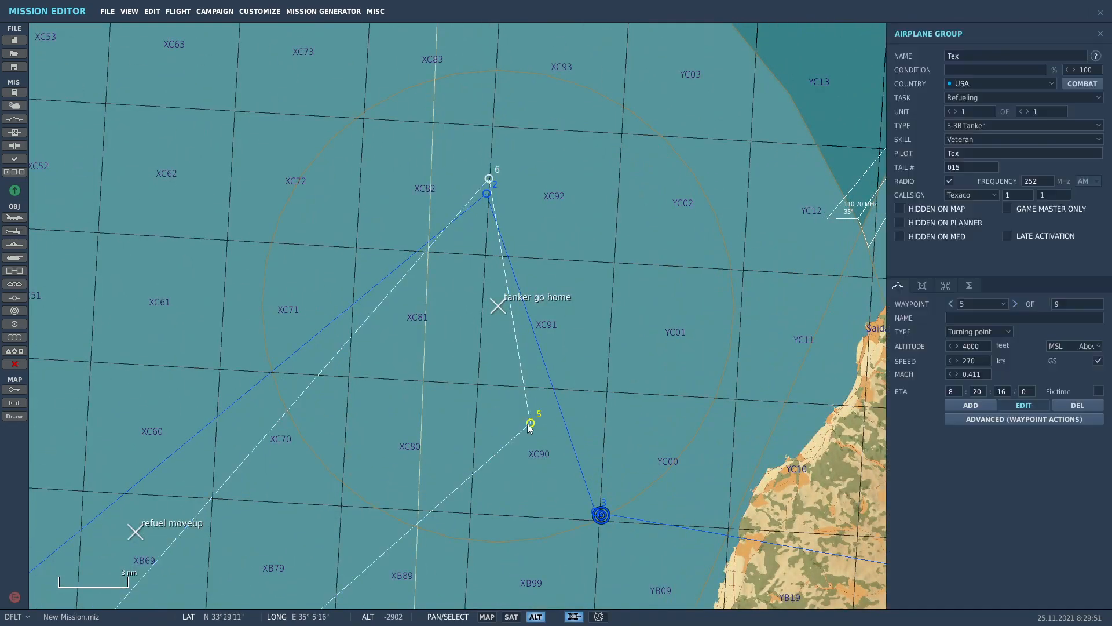
{"action": "left_click", "coordinate": [985, 421]}
{"action": "left_click", "coordinate": [982, 497]}
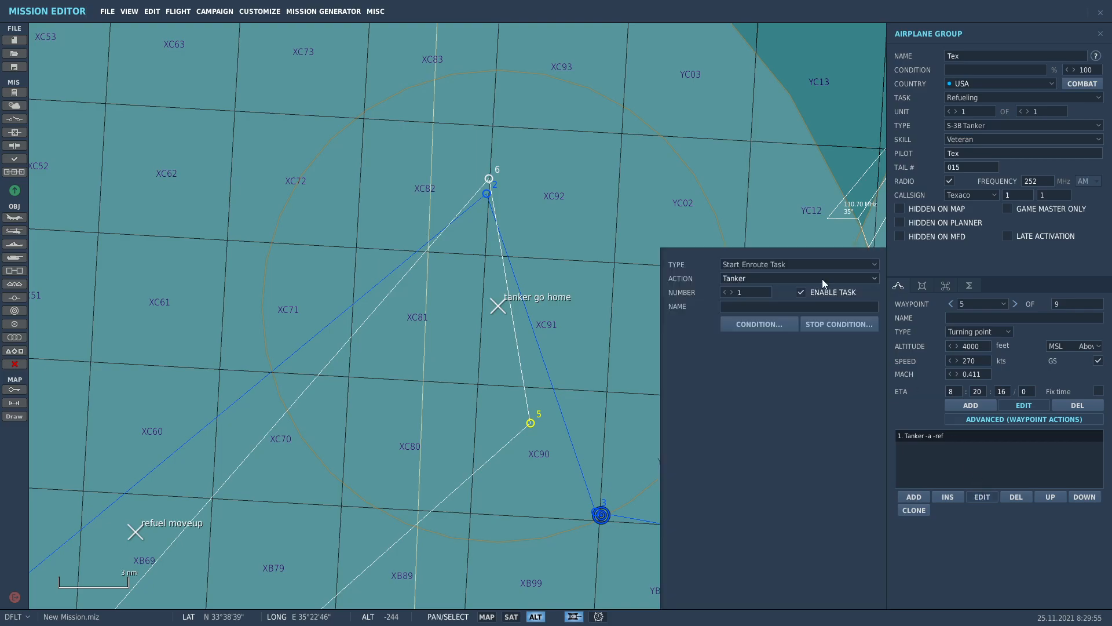
{"action": "left_click", "coordinate": [1014, 304]}
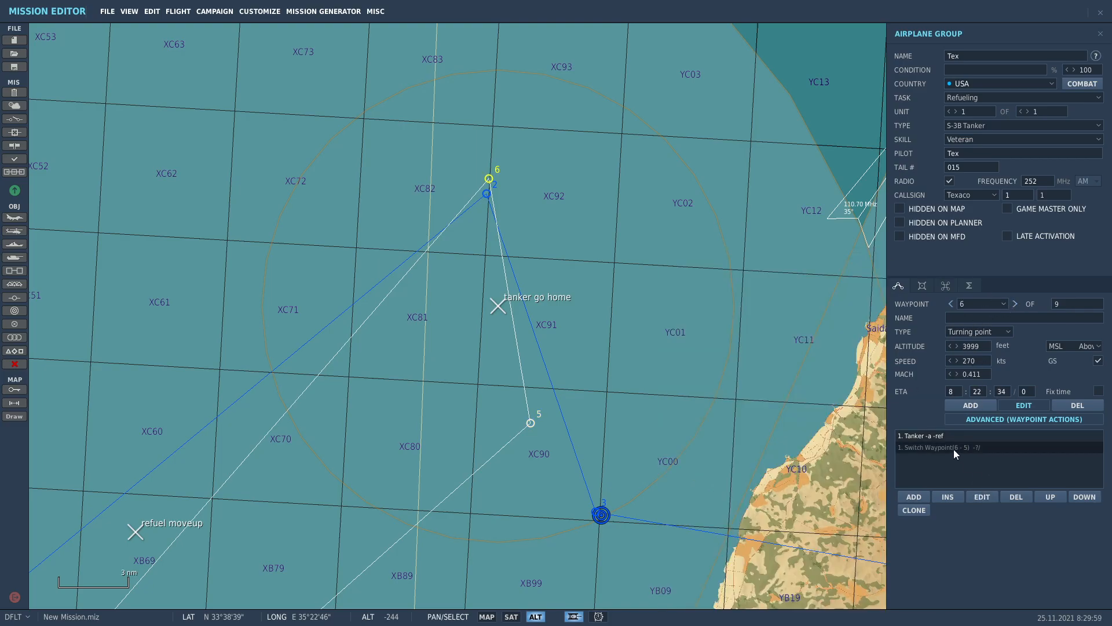
{"action": "left_click", "coordinate": [977, 498]}
{"action": "left_click", "coordinate": [773, 324]}
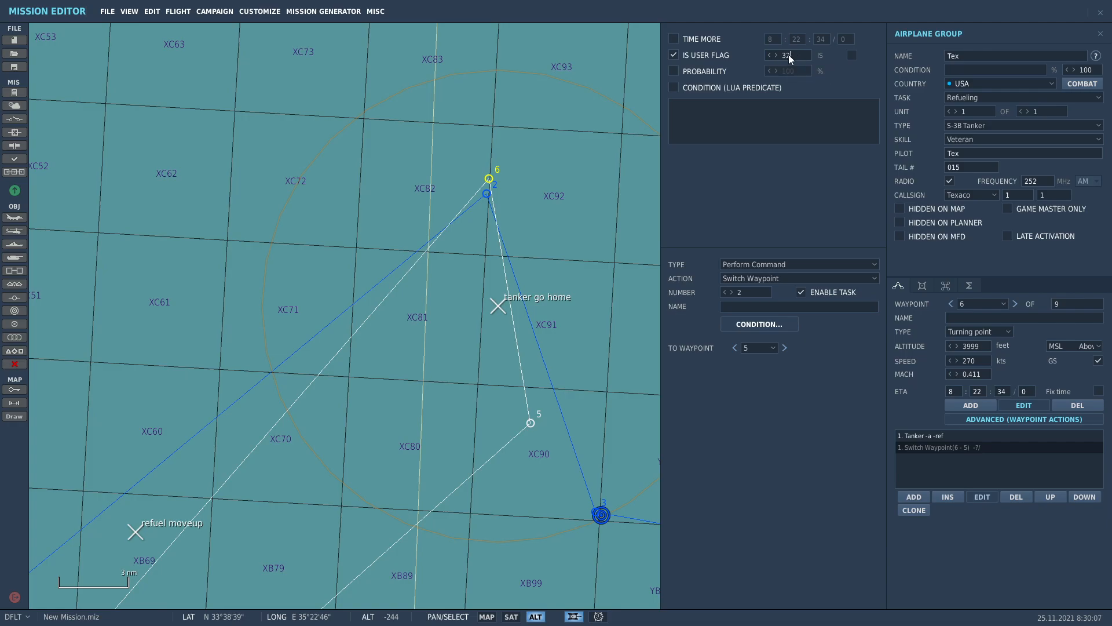
{"action": "type", "text": "4"}
Review the conditions and FLAG ON actions of both "f18 been in damas" triggers.
{"action": "left_click", "coordinate": [14, 120]}
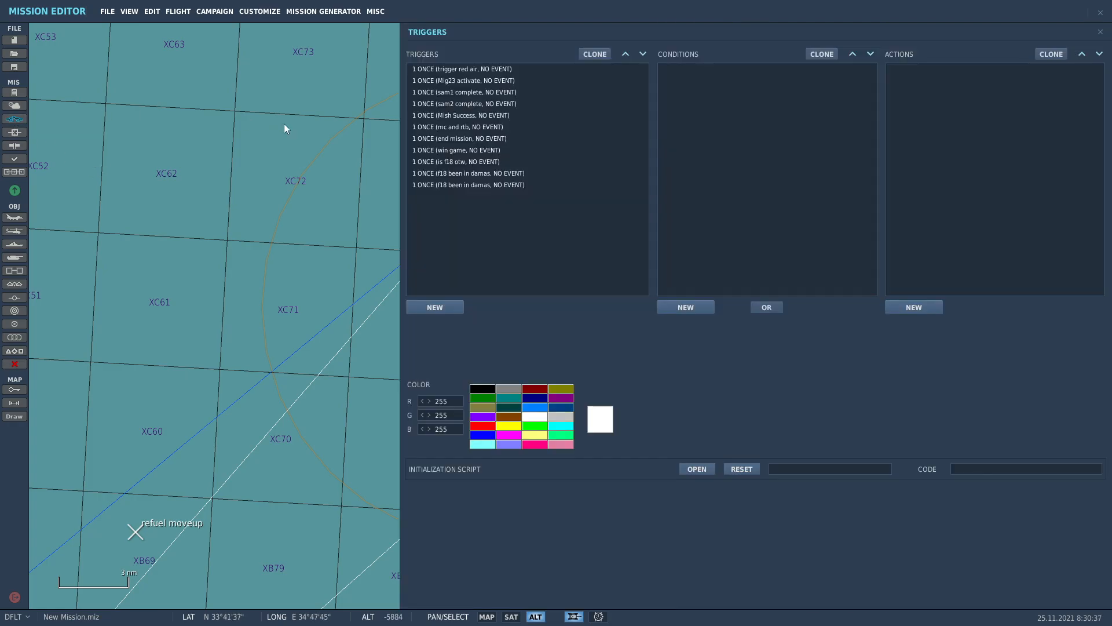
{"action": "left_click", "coordinate": [471, 174]}
{"action": "scroll", "coordinate": [186, 126], "scroll_direction": "down", "scroll_amount": 5}
{"action": "scroll", "coordinate": [210, 136], "scroll_direction": "down", "scroll_amount": 3}
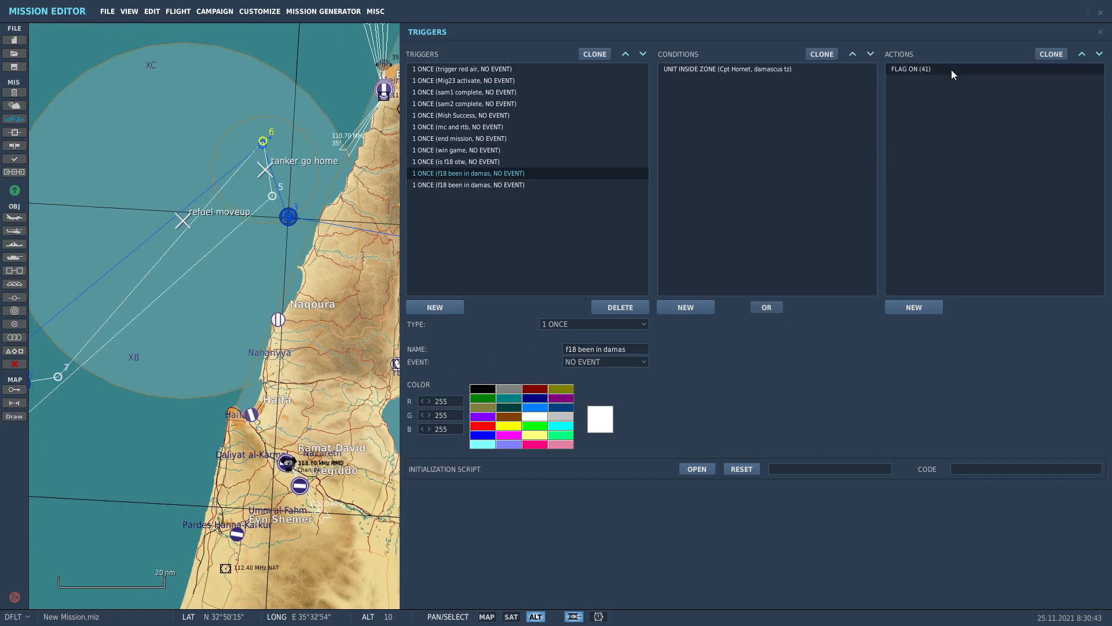
{"action": "left_click", "coordinate": [474, 185]}
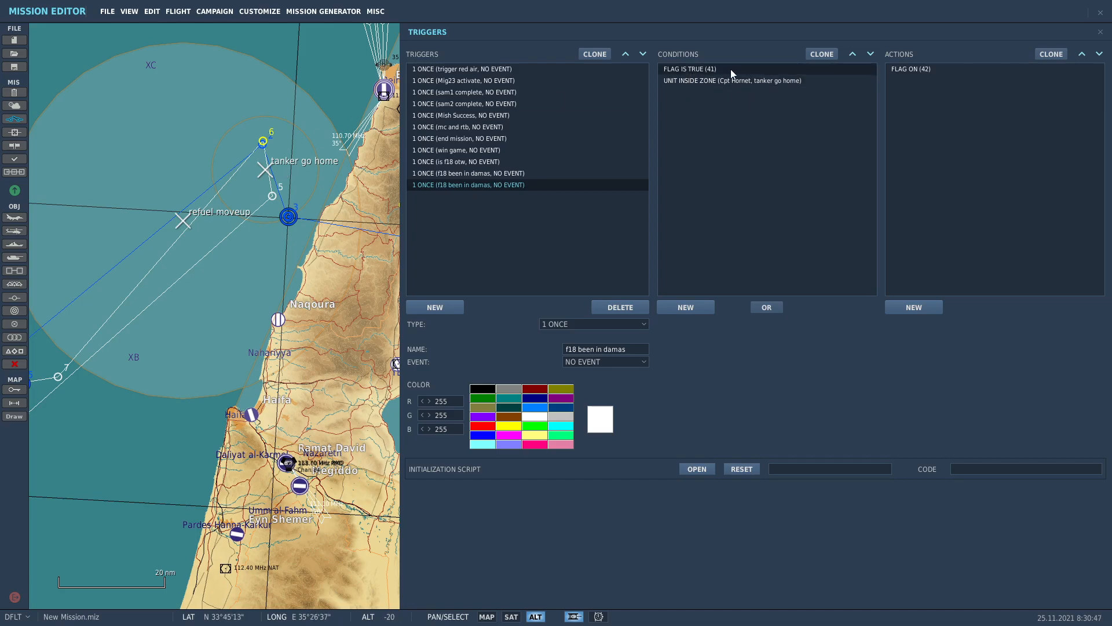
{"action": "left_click", "coordinate": [688, 81]}
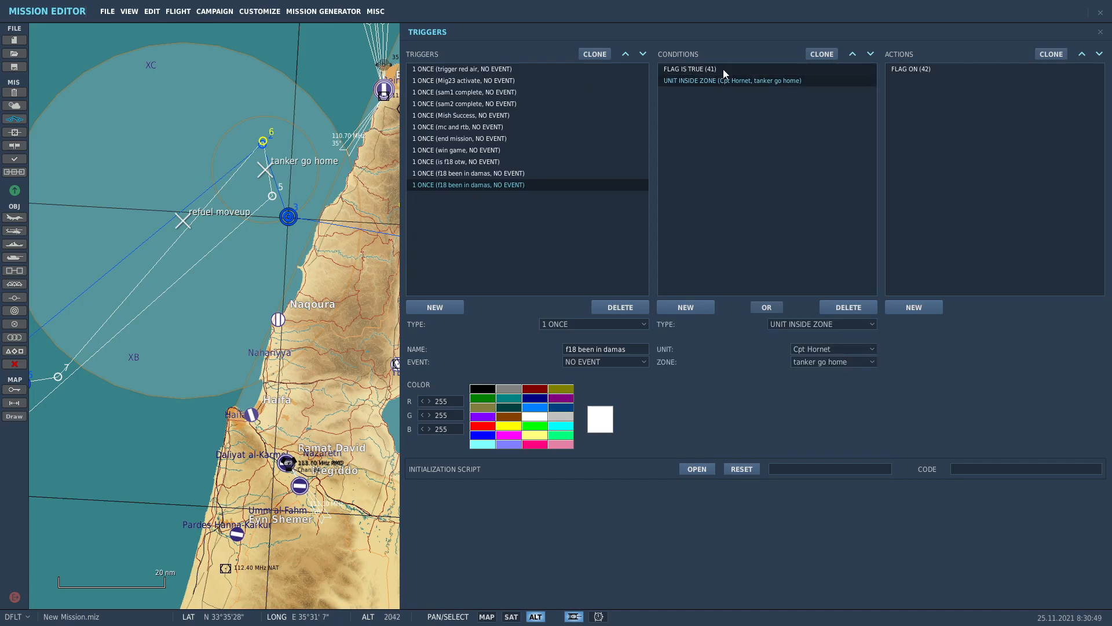
{"action": "left_click", "coordinate": [898, 70]}
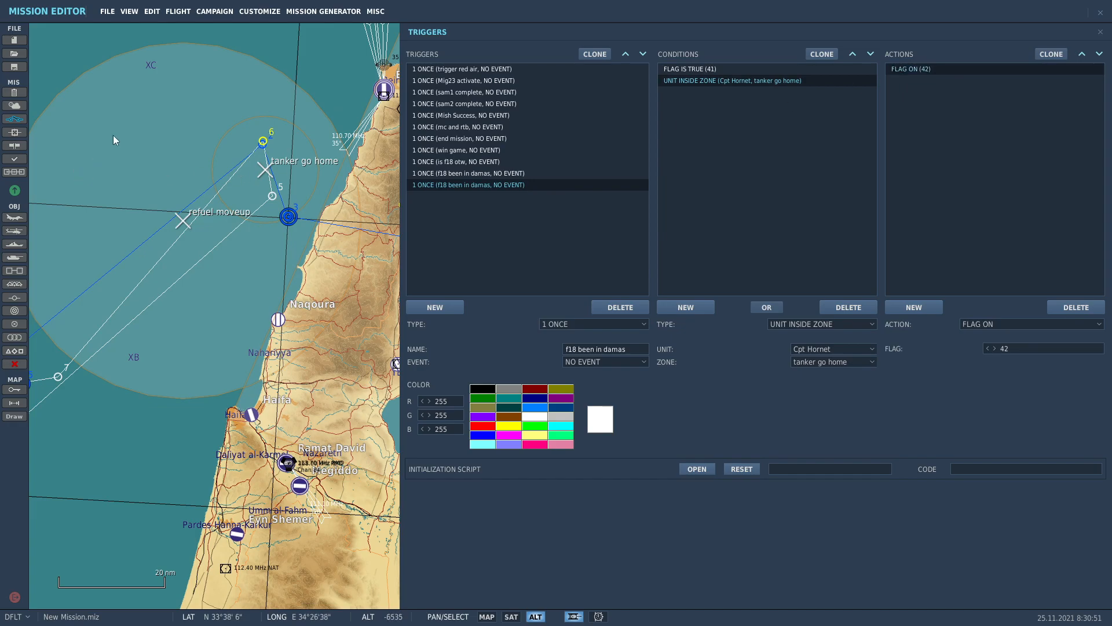
Examine the flight routes on the map between the ships, the "refuel moveup" and "tanker go home" zones, and Damascus.
{"action": "left_click", "coordinate": [182, 123]}
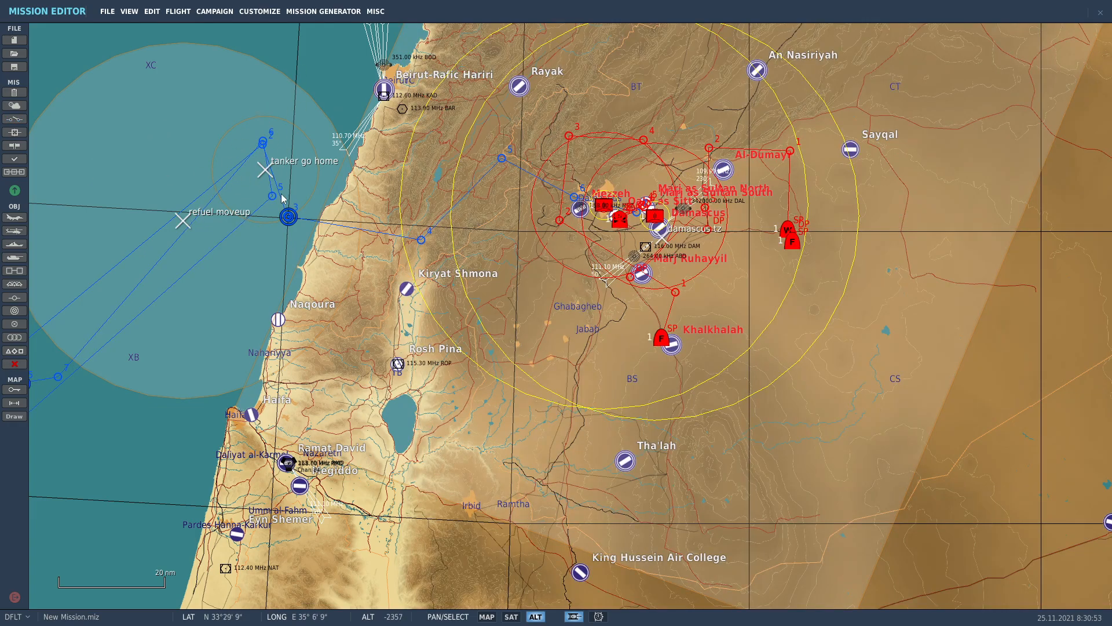
{"action": "left_click_drag", "start_coordinate": [262, 138], "coordinate": [480, 103]}
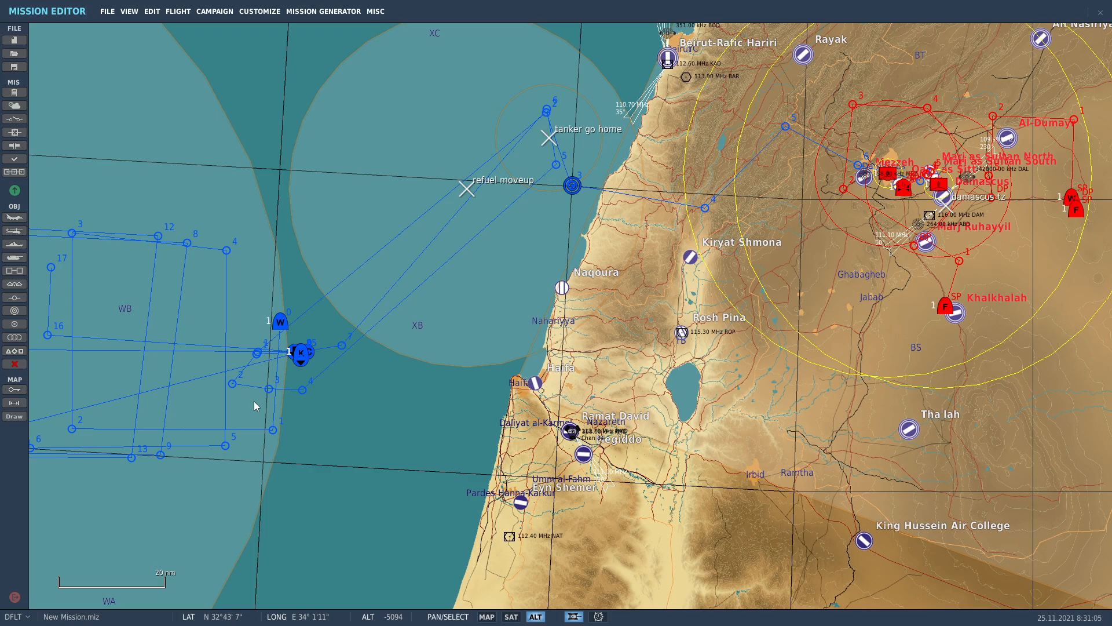
{"action": "scroll", "coordinate": [444, 451], "scroll_direction": "down", "scroll_amount": 2}
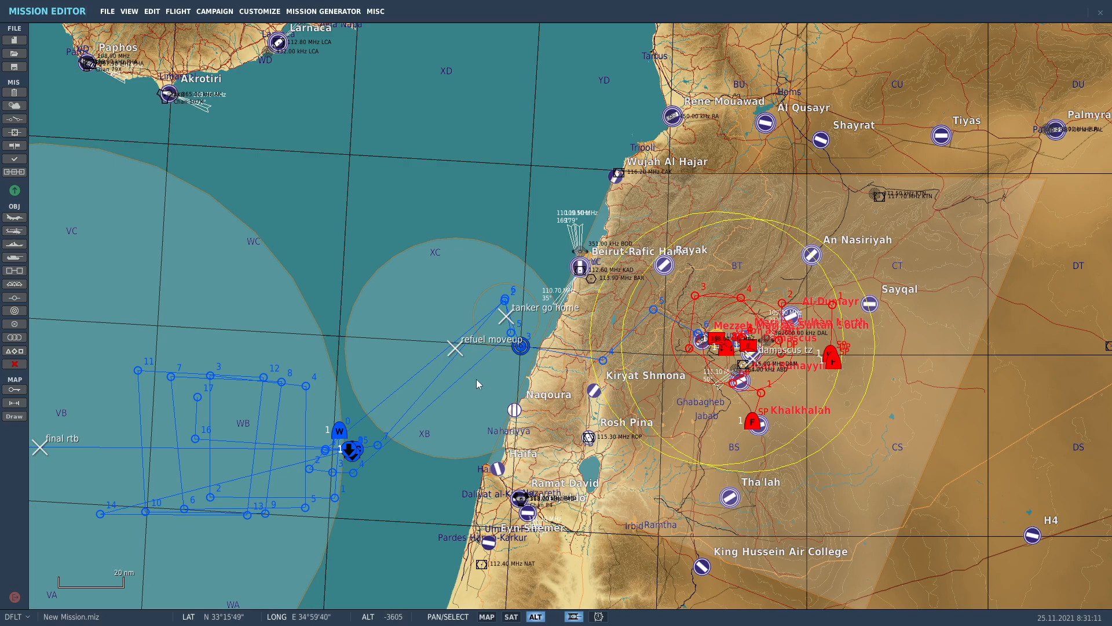
{"action": "right_click_drag", "start_coordinate": [289, 465], "coordinate": [857, 286]}
{"action": "scroll", "coordinate": [365, 477], "scroll_direction": "up", "scroll_amount": 2}
{"action": "scroll", "coordinate": [363, 457], "scroll_direction": "up", "scroll_amount": 2}
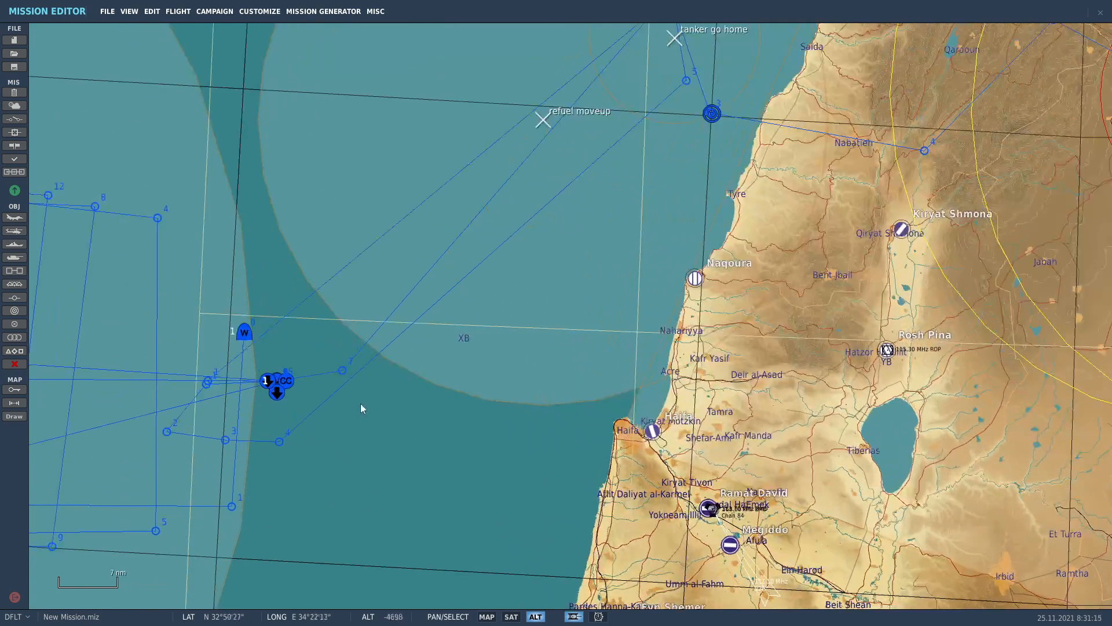
{"action": "scroll", "coordinate": [361, 403], "scroll_direction": "down", "scroll_amount": 3}
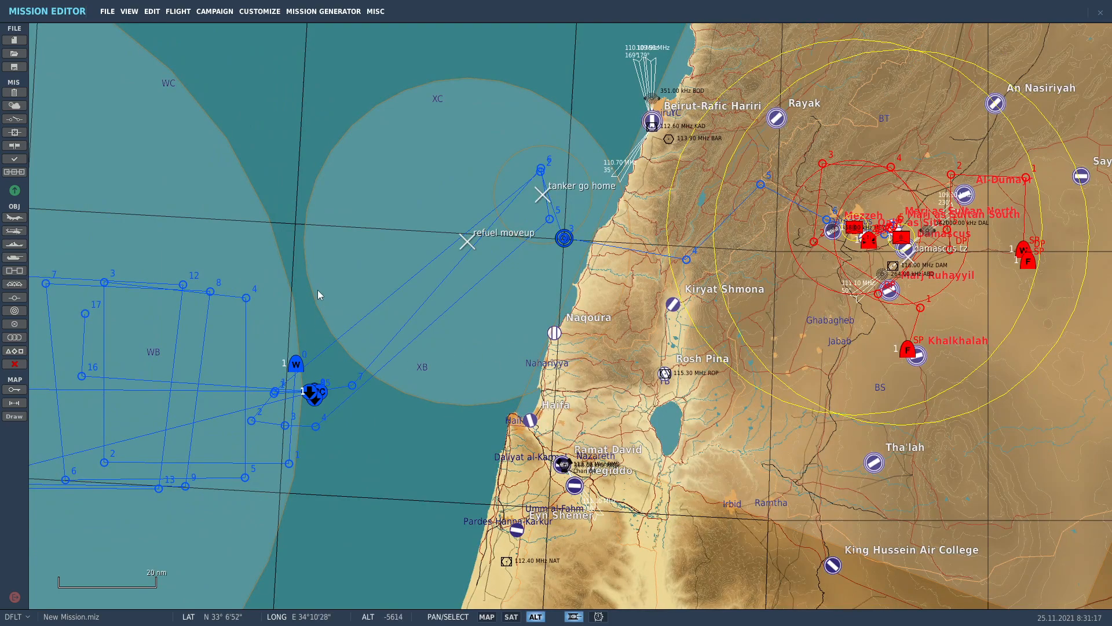
Select the F18 group on the carrier deck and set its waypoint 0 type to Turning point.
{"action": "scroll", "coordinate": [312, 389], "scroll_direction": "up", "scroll_amount": 6}
{"action": "scroll", "coordinate": [310, 377], "scroll_direction": "down", "scroll_amount": 1}
{"action": "left_click_drag", "start_coordinate": [318, 370], "coordinate": [604, 137]}
{"action": "scroll", "coordinate": [539, 124], "scroll_direction": "down", "scroll_amount": 2}
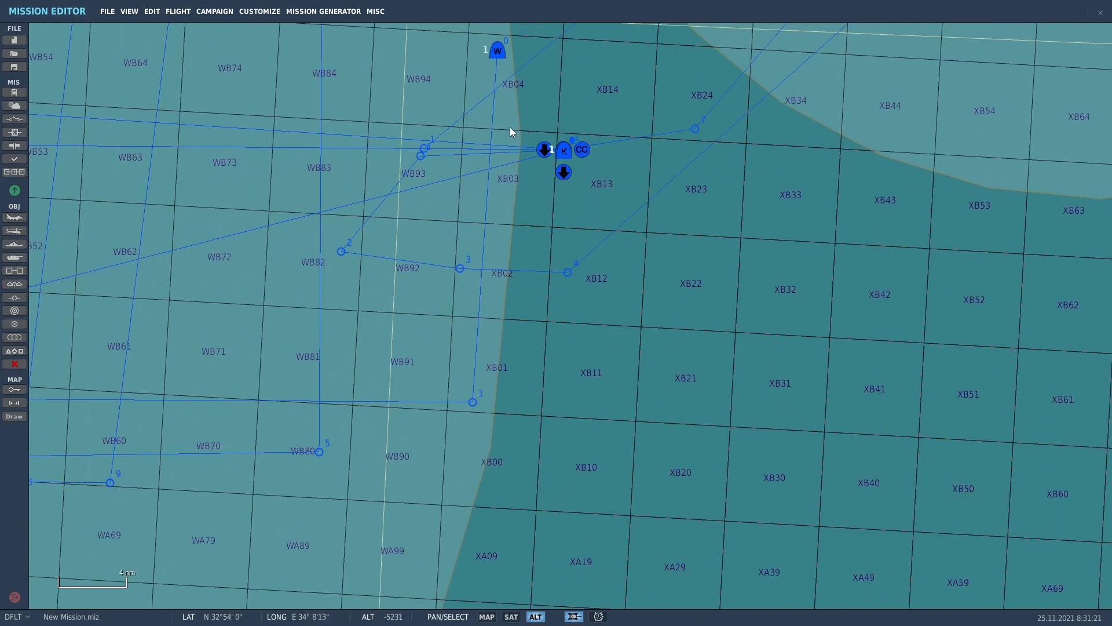
{"action": "scroll", "coordinate": [510, 132], "scroll_direction": "up", "scroll_amount": 6}
{"action": "scroll", "coordinate": [665, 274], "scroll_direction": "up", "scroll_amount": 6}
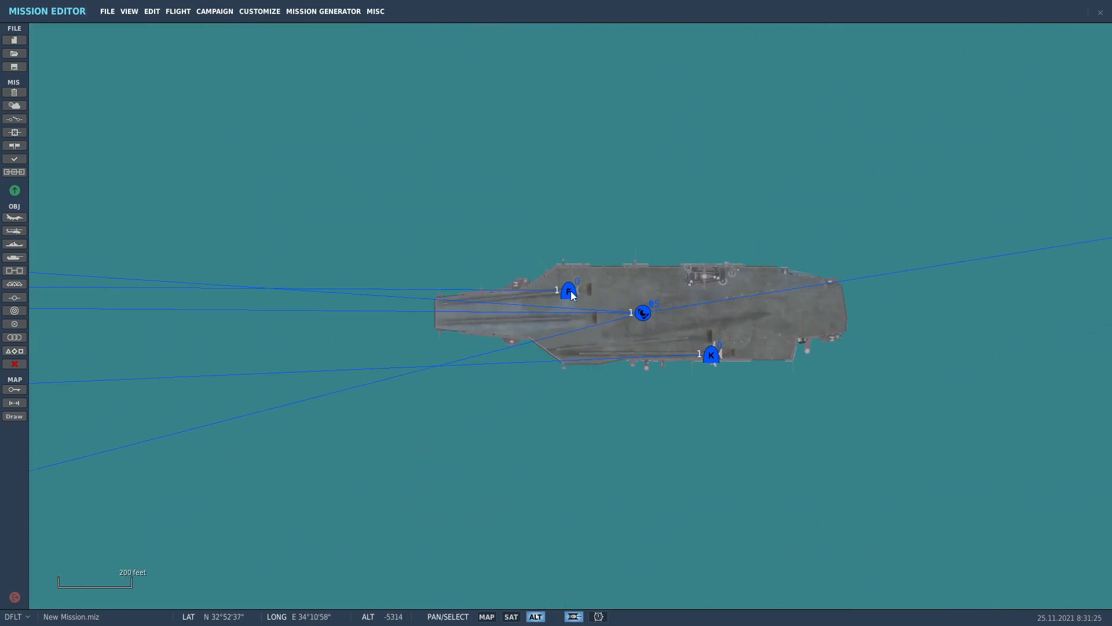
{"action": "scroll", "coordinate": [572, 294], "scroll_direction": "up", "scroll_amount": 2}
{"action": "left_click", "coordinate": [570, 292]}
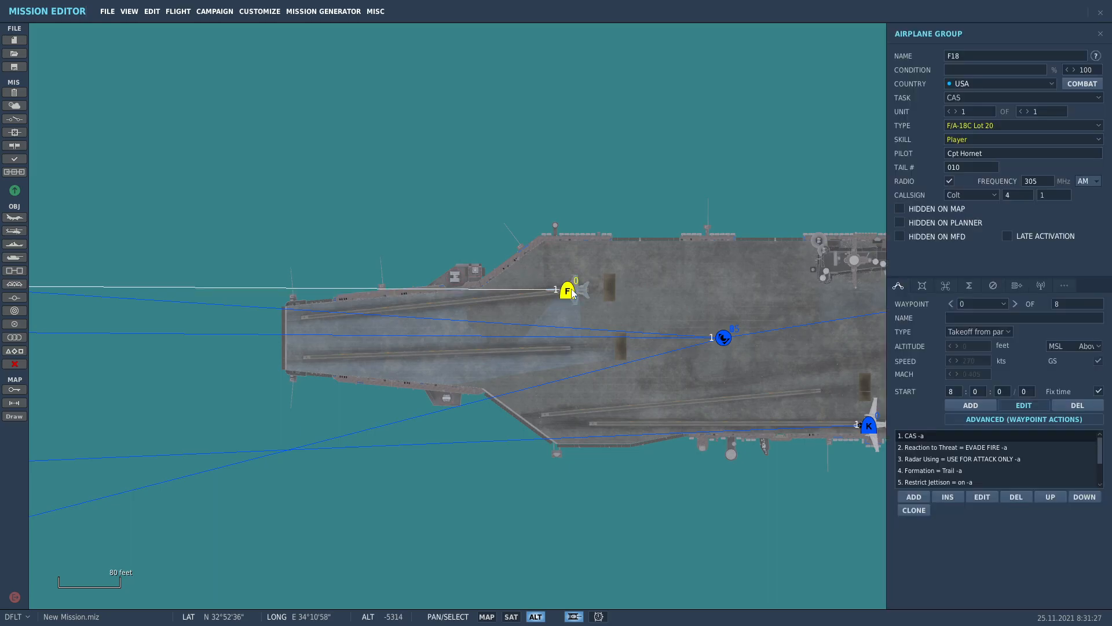
{"action": "left_click", "coordinate": [964, 333]}
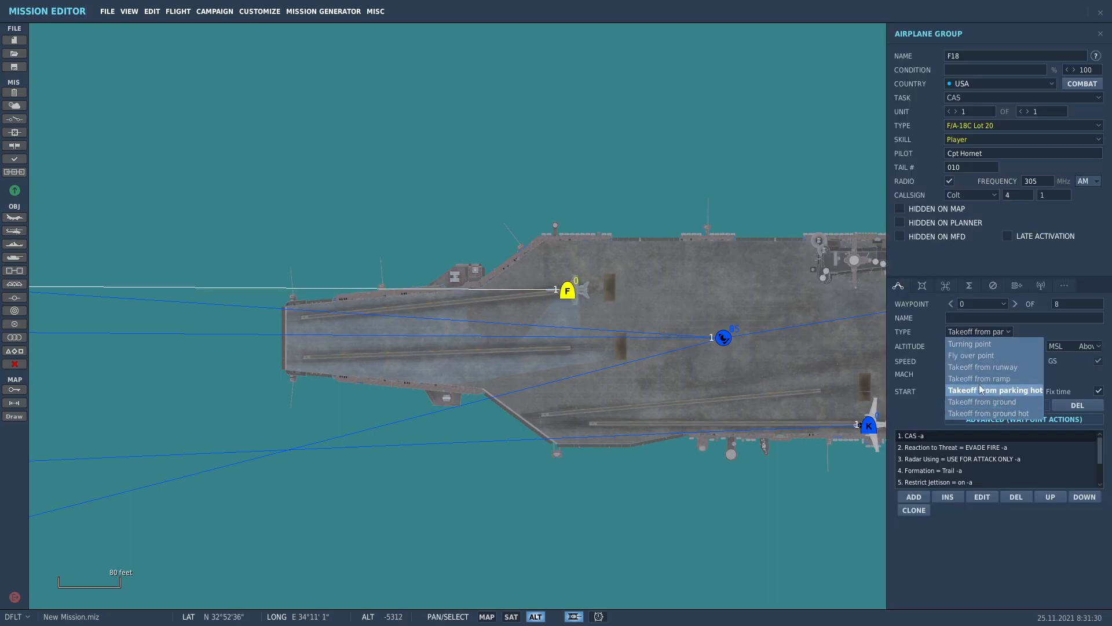
{"action": "left_click", "coordinate": [977, 343]}
Move the F18's starting waypoint off the carrier to the sea just off the coast, south of Beirut and east of the "tanker go home" zone.
{"action": "left_click_drag", "start_coordinate": [567, 290], "coordinate": [585, 210]}
{"action": "scroll", "coordinate": [585, 210], "scroll_direction": "down", "scroll_amount": 2}
{"action": "scroll", "coordinate": [585, 211], "scroll_direction": "down", "scroll_amount": 6}
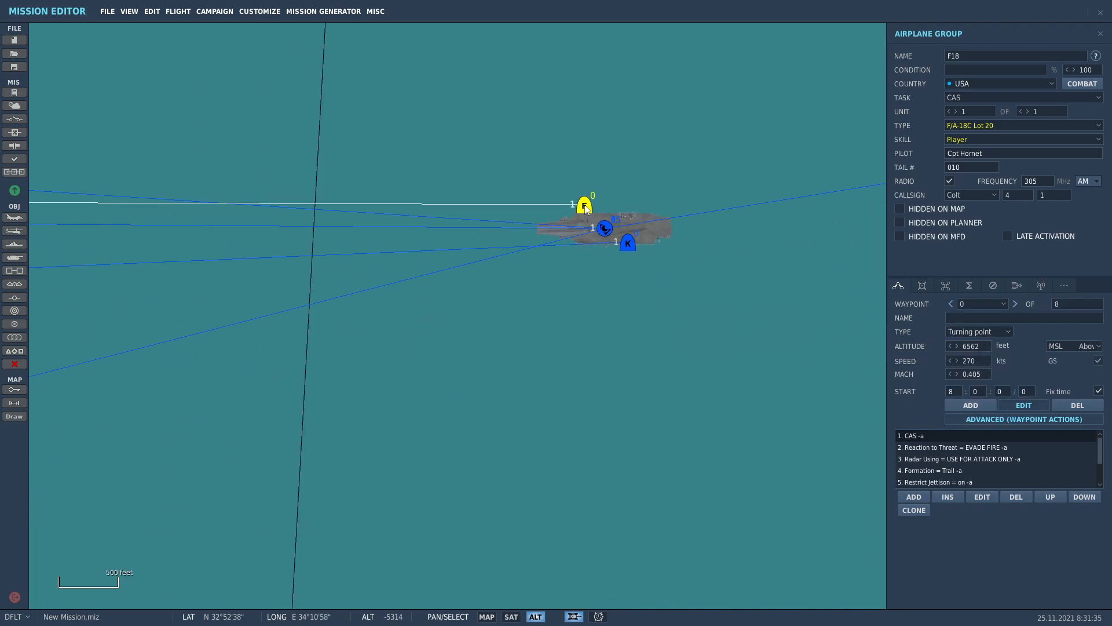
{"action": "scroll", "coordinate": [576, 206], "scroll_direction": "down", "scroll_amount": 6}
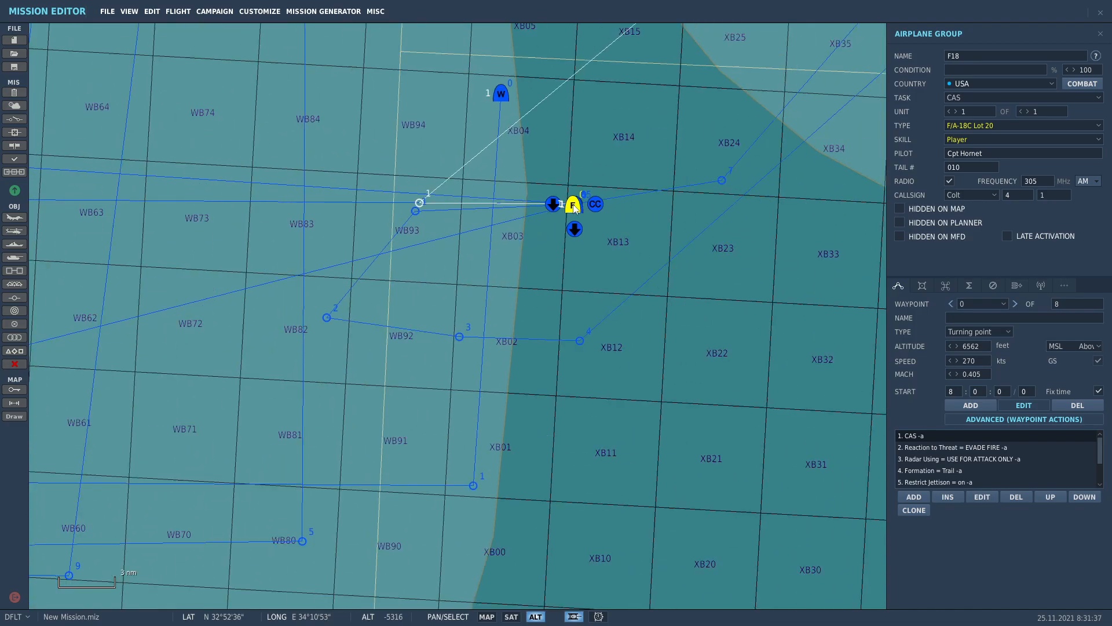
{"action": "right_click_drag", "start_coordinate": [633, 196], "coordinate": [269, 211]}
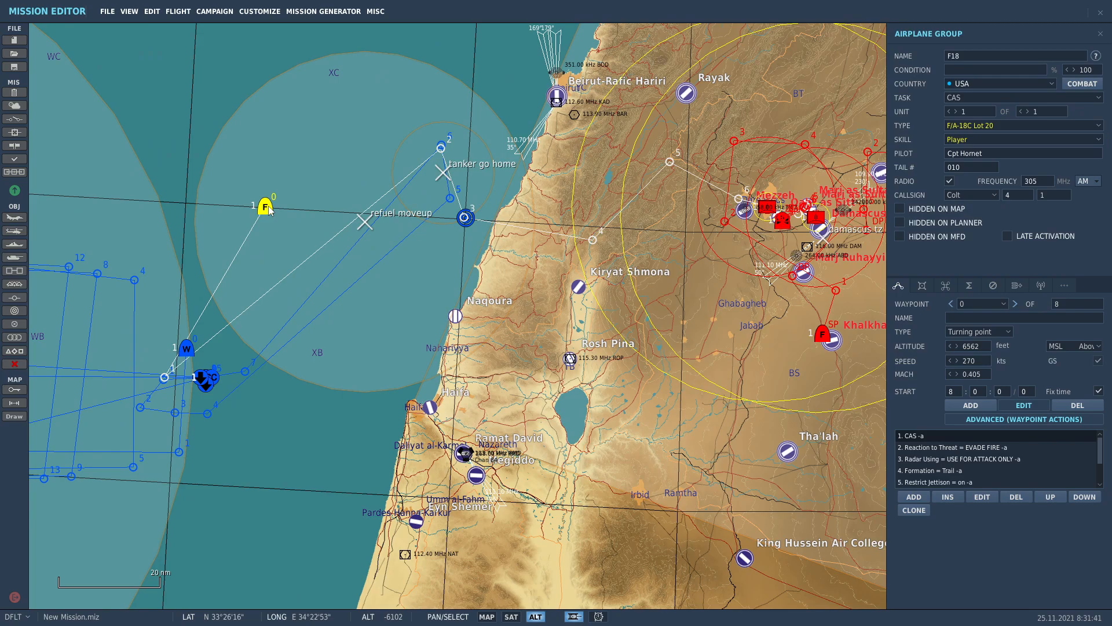
{"action": "left_click_drag", "start_coordinate": [269, 211], "coordinate": [500, 97]}
{"action": "scroll", "coordinate": [500, 97], "scroll_direction": "up", "scroll_amount": 5}
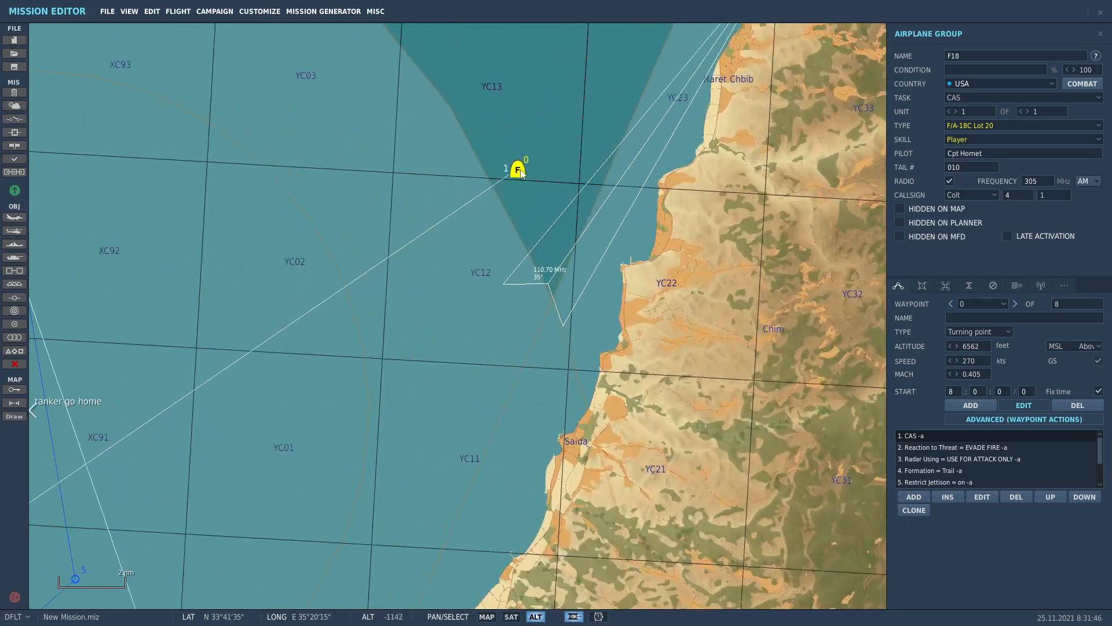
{"action": "scroll", "coordinate": [533, 169], "scroll_direction": "up", "scroll_amount": 2}
{"action": "left_click_drag", "start_coordinate": [519, 170], "coordinate": [553, 169]}
{"action": "middle_click_drag", "start_coordinate": [553, 168], "coordinate": [462, 221]}
{"action": "scroll", "coordinate": [462, 224], "scroll_direction": "down", "scroll_amount": 6}
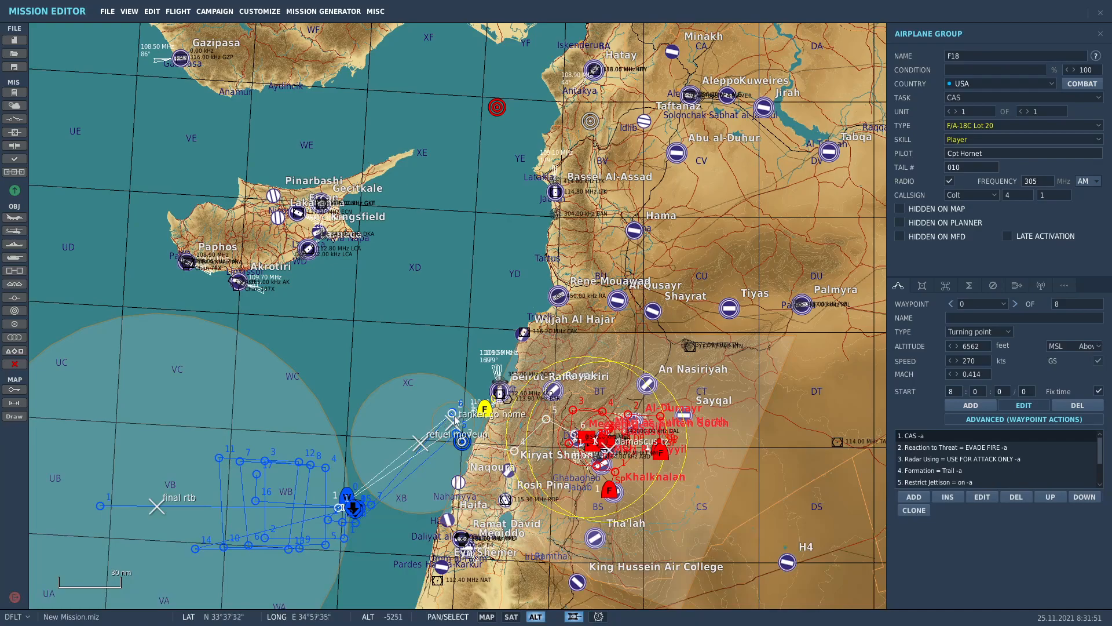
Review the route and settings of the Mig23 group at Khalkhalah.
{"action": "scroll", "coordinate": [453, 421], "scroll_direction": "up", "scroll_amount": 2}
{"action": "scroll", "coordinate": [680, 442], "scroll_direction": "up", "scroll_amount": 1}
{"action": "left_click_drag", "start_coordinate": [804, 513], "coordinate": [672, 336]}
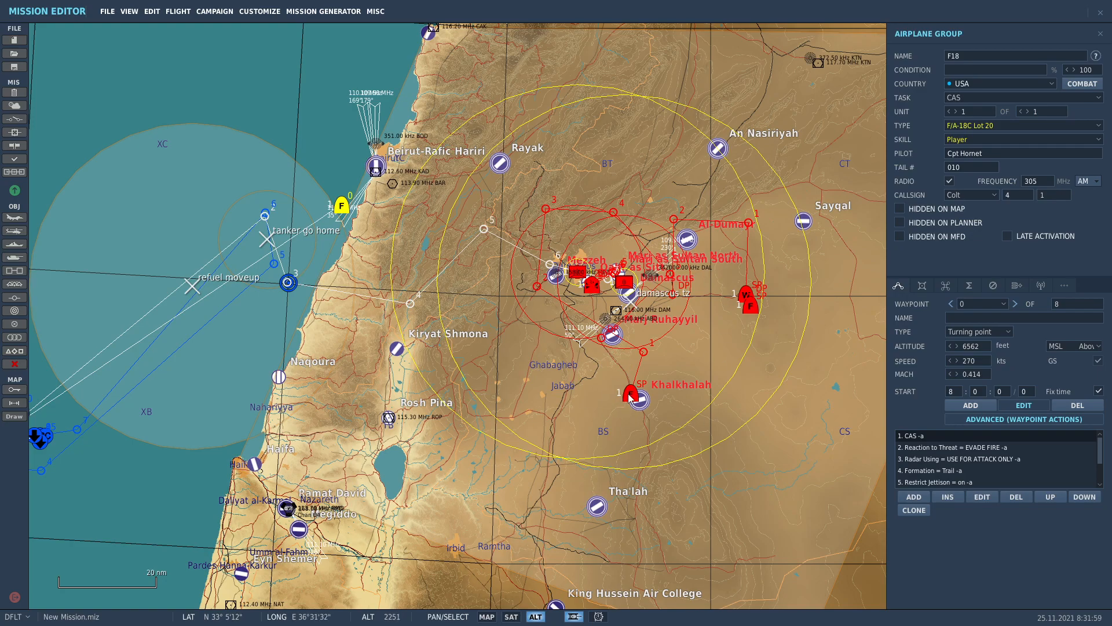
{"action": "left_click", "coordinate": [630, 395]}
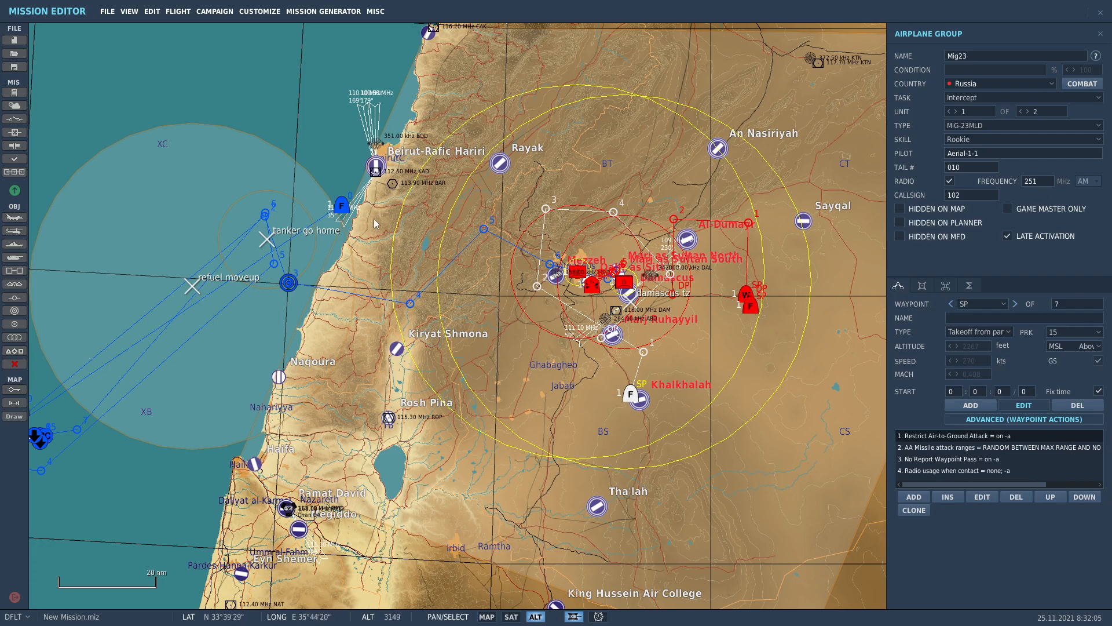
{"action": "left_click", "coordinate": [308, 143]}
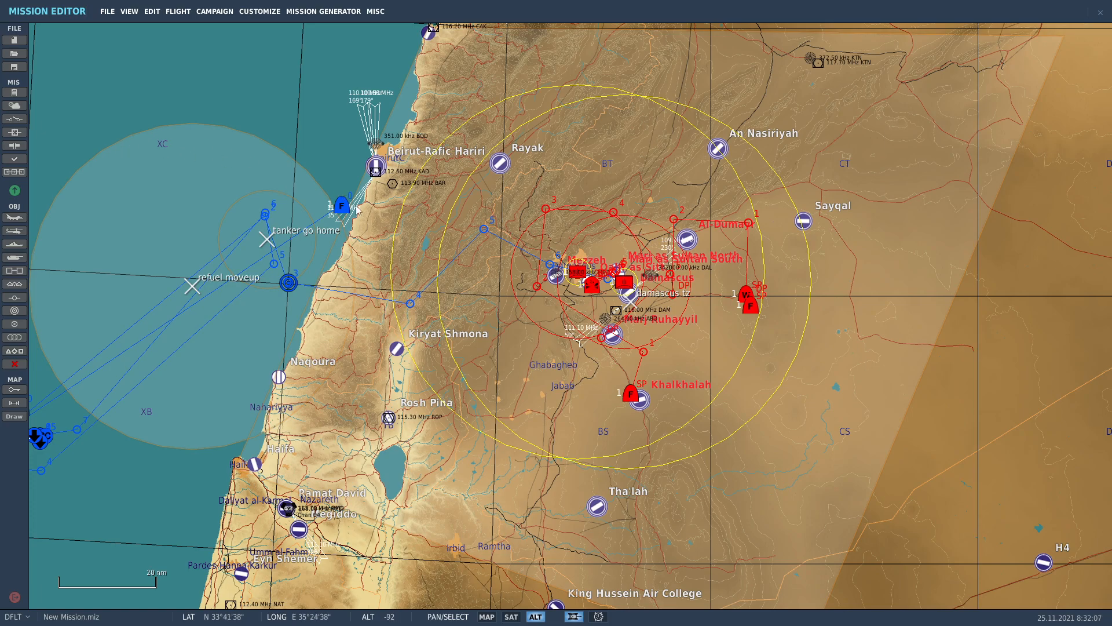
Save the mission over F18 Syria Deep Strike Bunker.miz and start flying it.
{"action": "left_click", "coordinate": [14, 191]}
{"action": "left_click", "coordinate": [493, 349]}
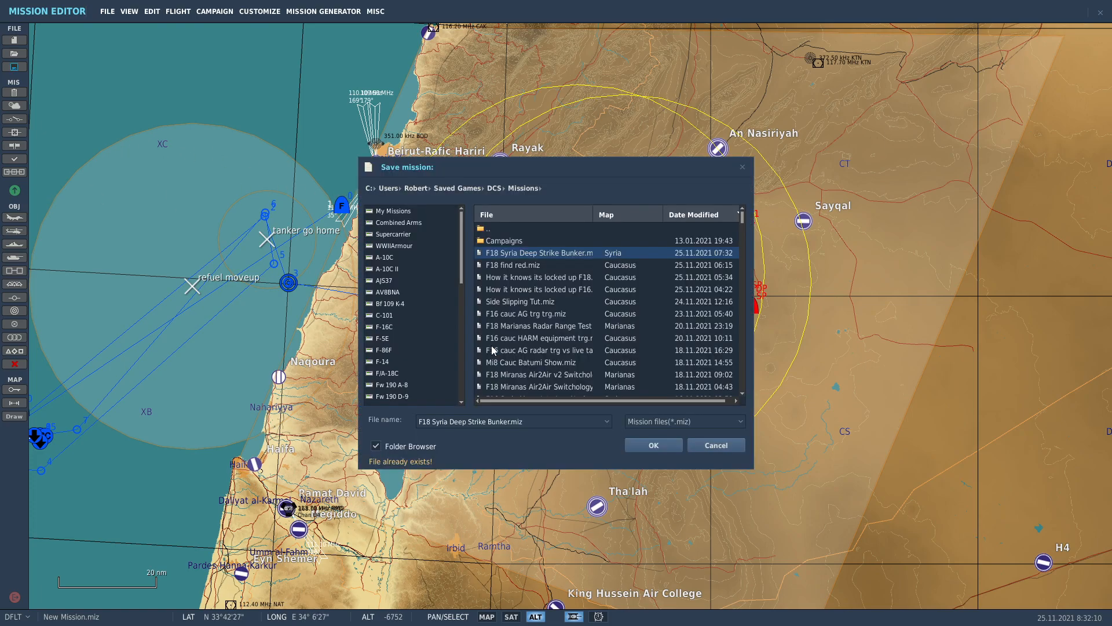
{"action": "left_click", "coordinate": [653, 452]}
{"action": "left_click", "coordinate": [526, 340]}
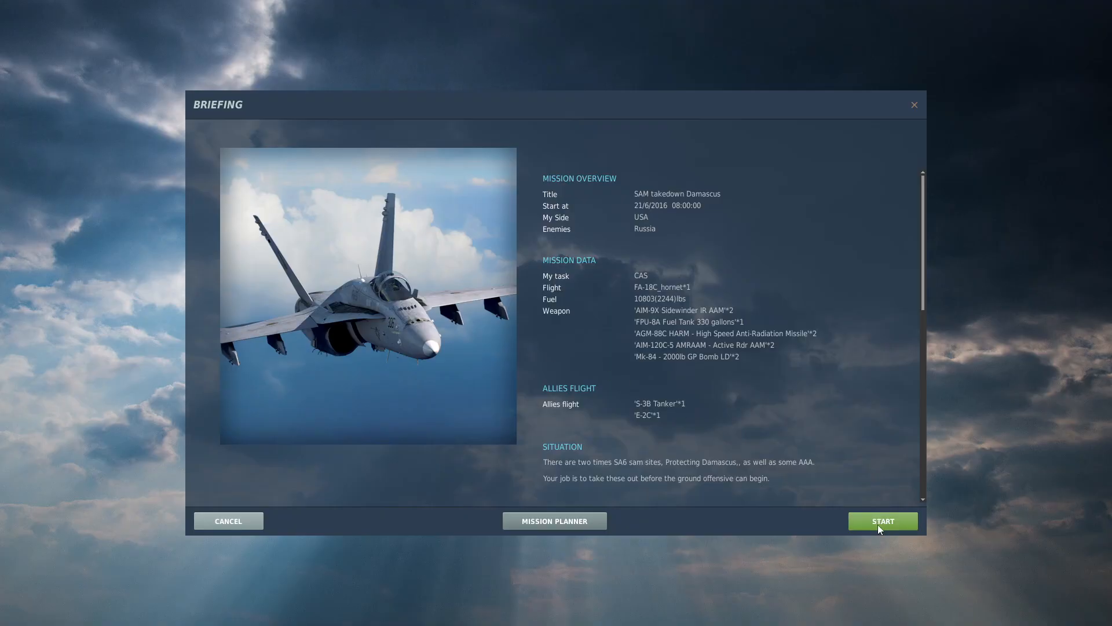
{"action": "left_click", "coordinate": [863, 521]}
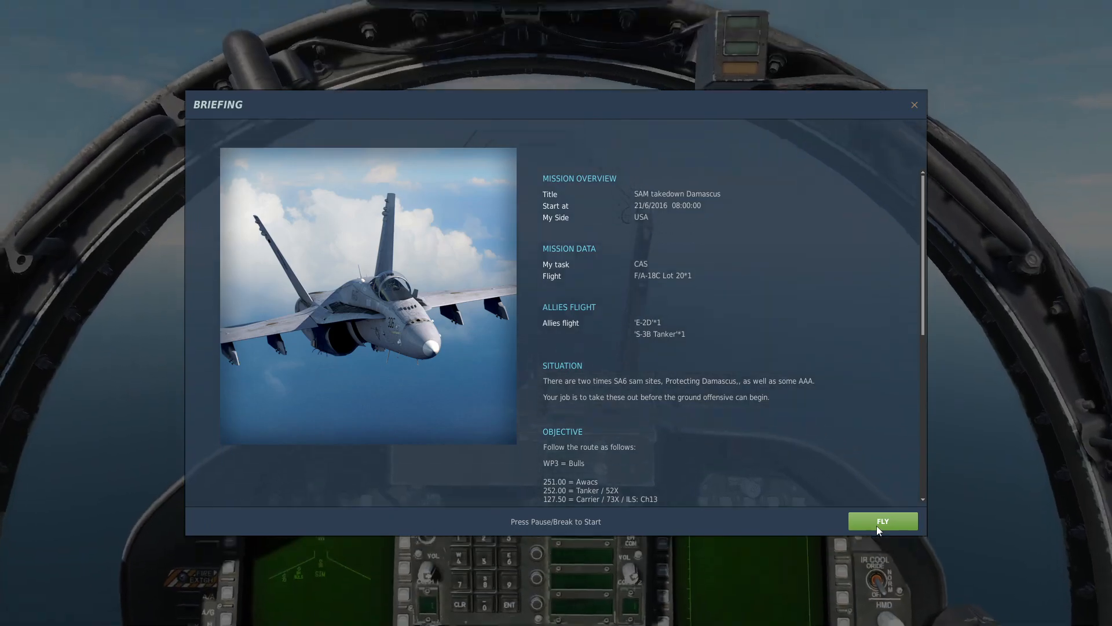
{"action": "left_click", "coordinate": [877, 526]}
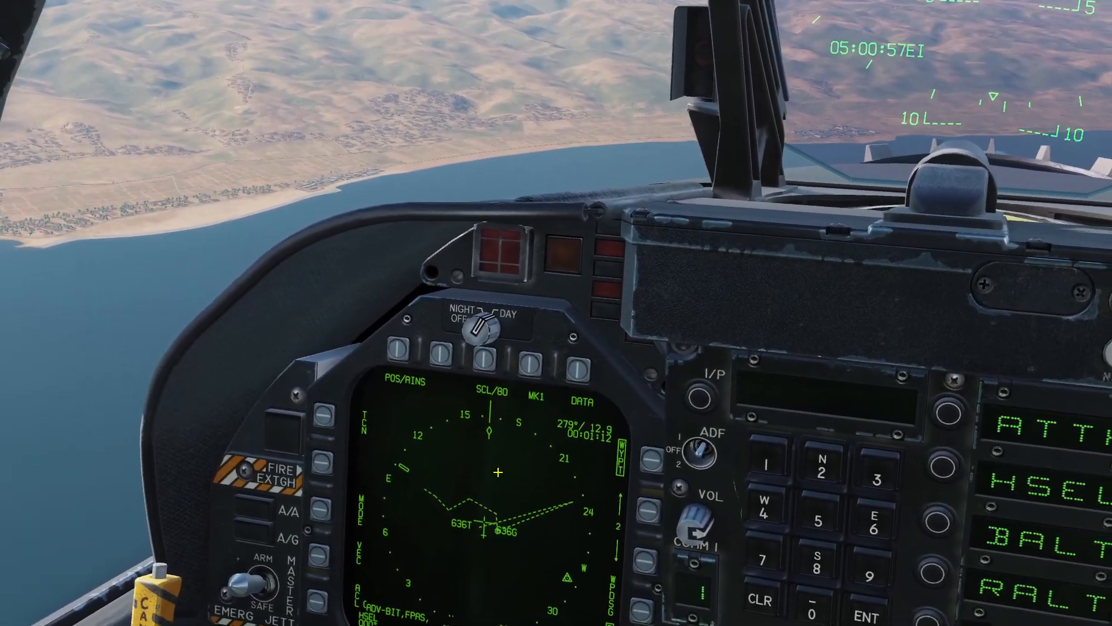
Check the F/A-18C's position on the map and designate waypoint 3 as the A/A waypoint on its data page.
{"action": "key", "text": "F10"}
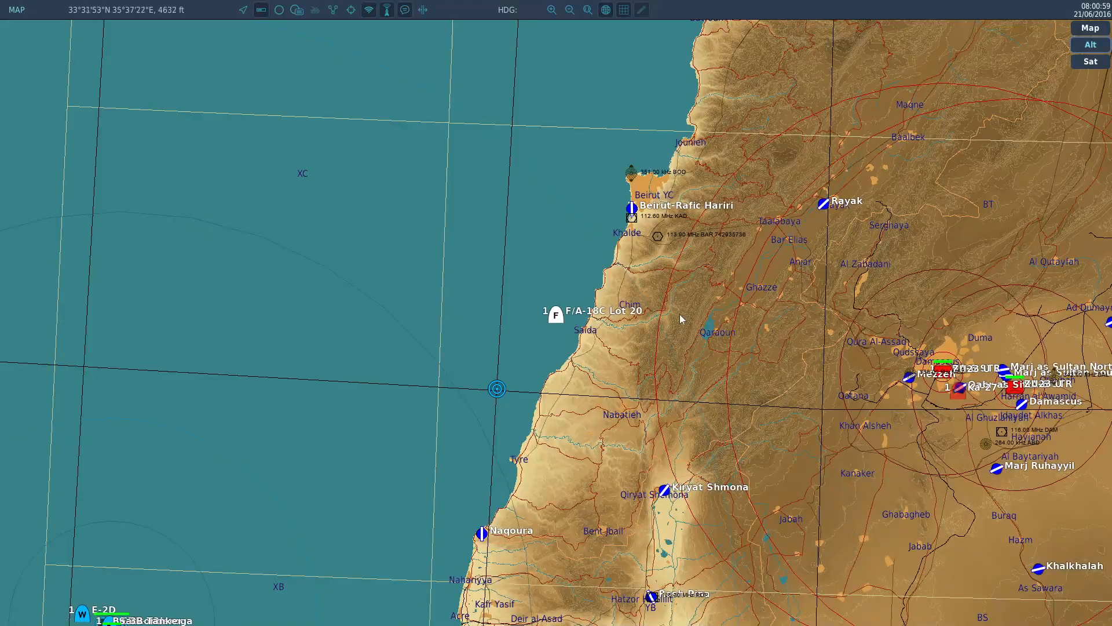
{"action": "left_click_drag", "start_coordinate": [636, 466], "coordinate": [615, 367]}
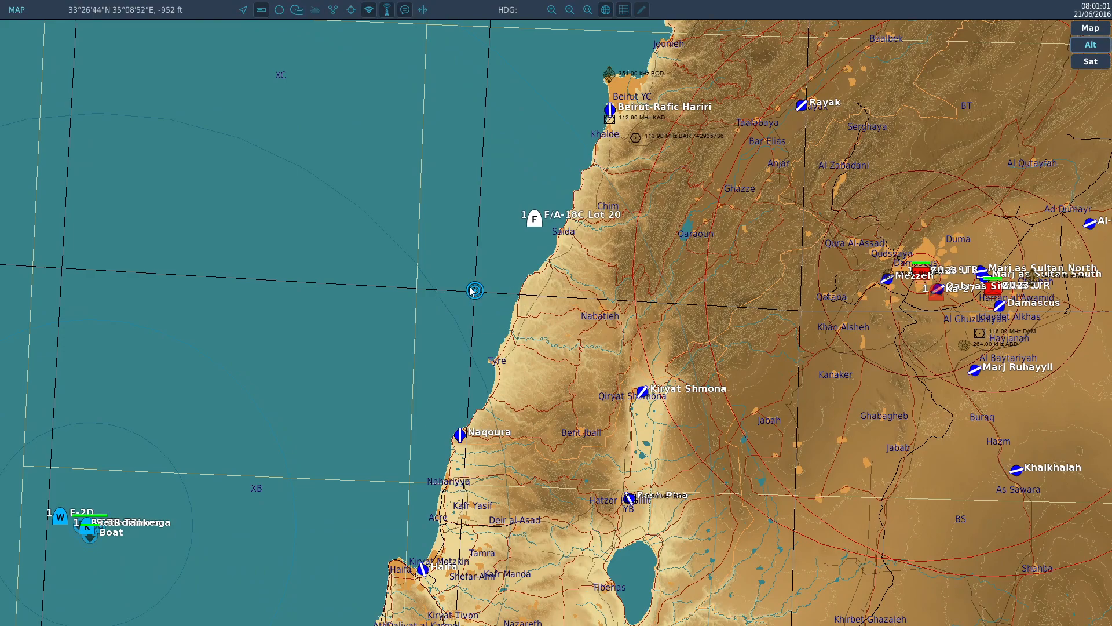
{"action": "key", "text": "F1"}
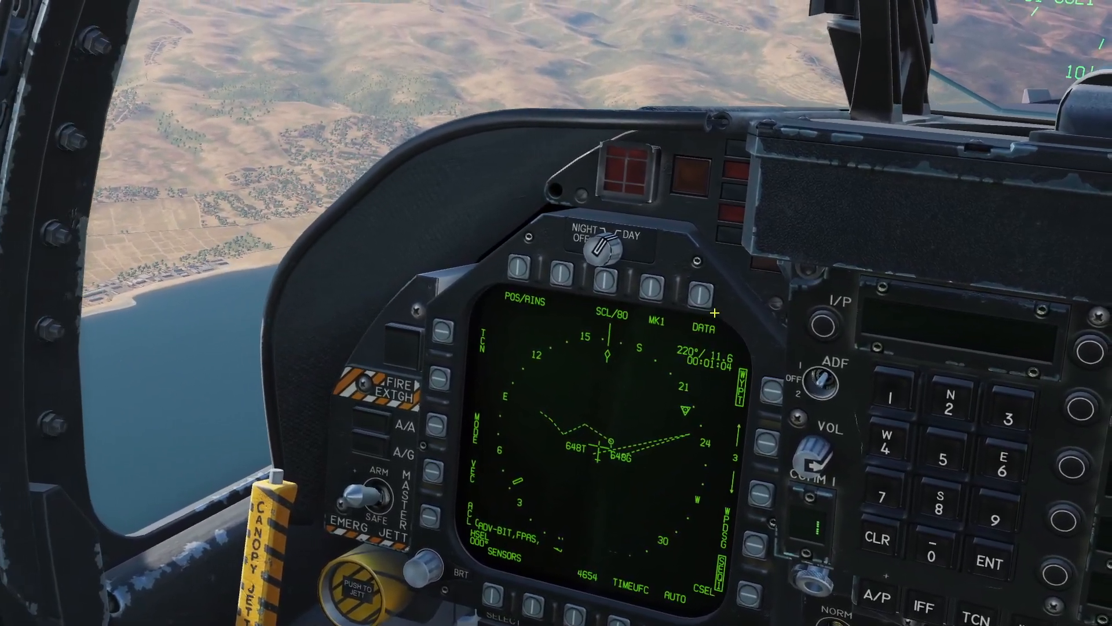
{"action": "left_click", "coordinate": [715, 312]}
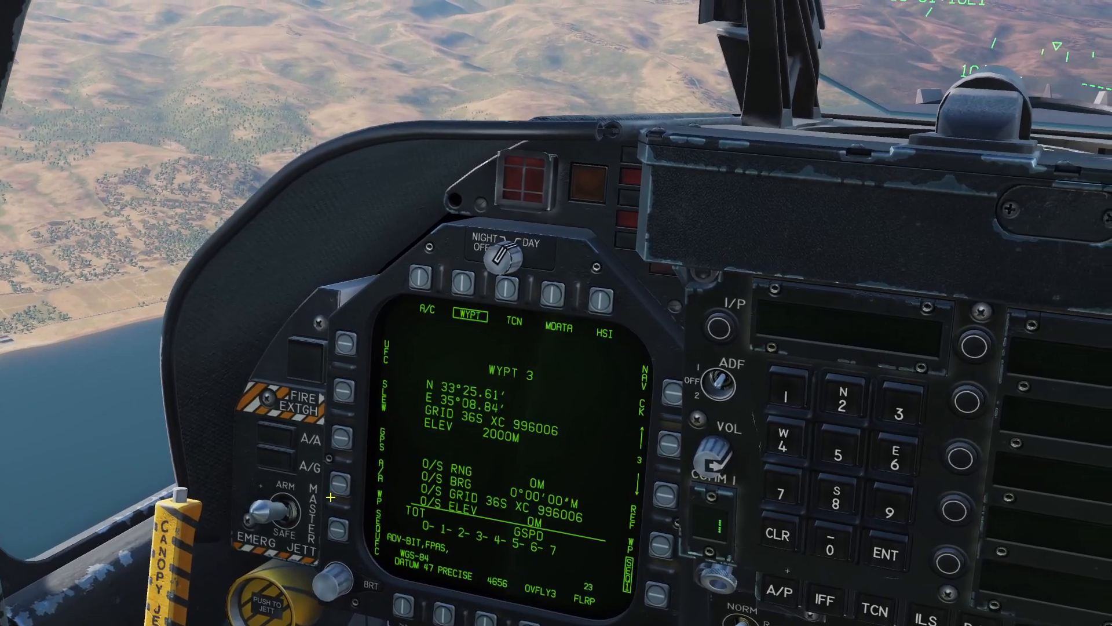
{"action": "left_click", "coordinate": [328, 496]}
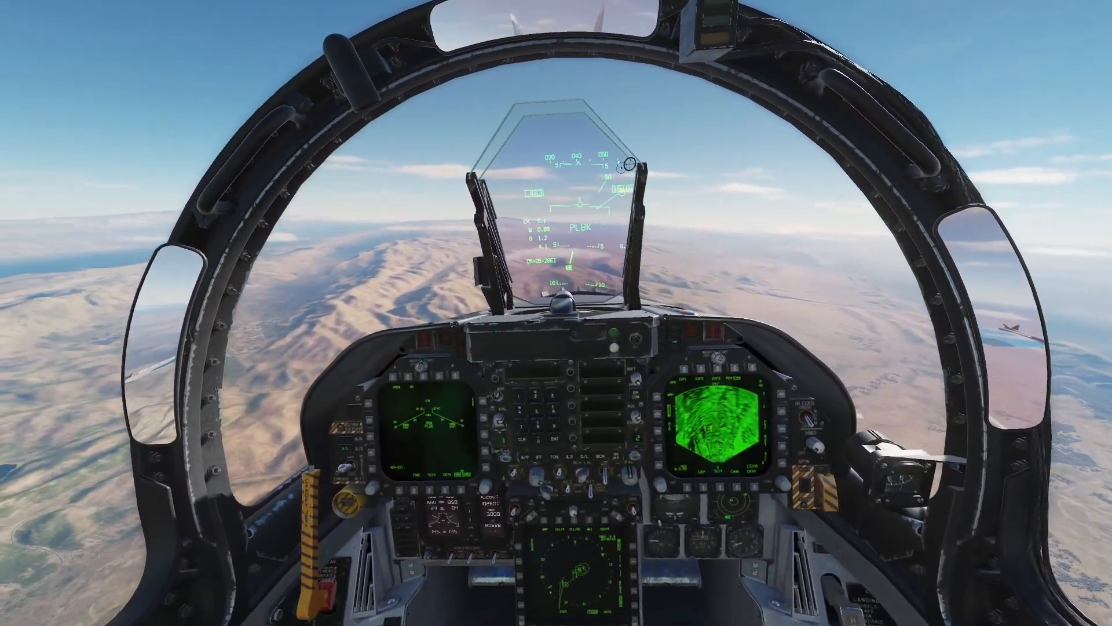
Locate the MiG-23MLD near Khalkhalah on the map and watch it taxi in the external view.
{"action": "key", "text": "F10"}
{"action": "scroll", "coordinate": [463, 559], "scroll_direction": "down", "scroll_amount": 2}
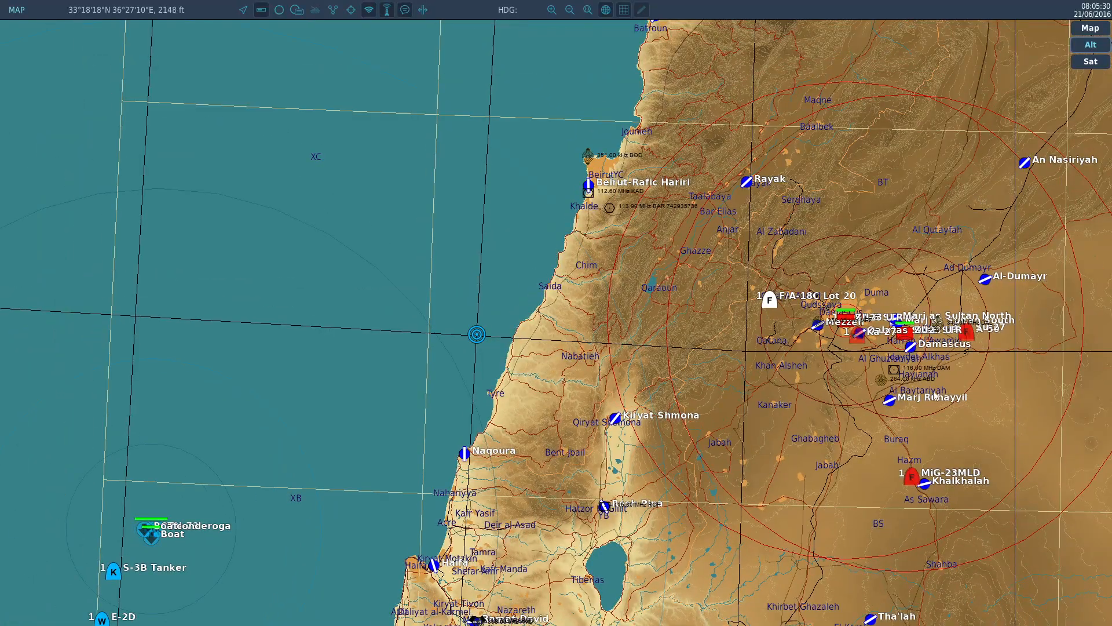
{"action": "scroll", "coordinate": [915, 502], "scroll_direction": "up", "scroll_amount": 5}
{"action": "scroll", "coordinate": [902, 508], "scroll_direction": "up", "scroll_amount": 3}
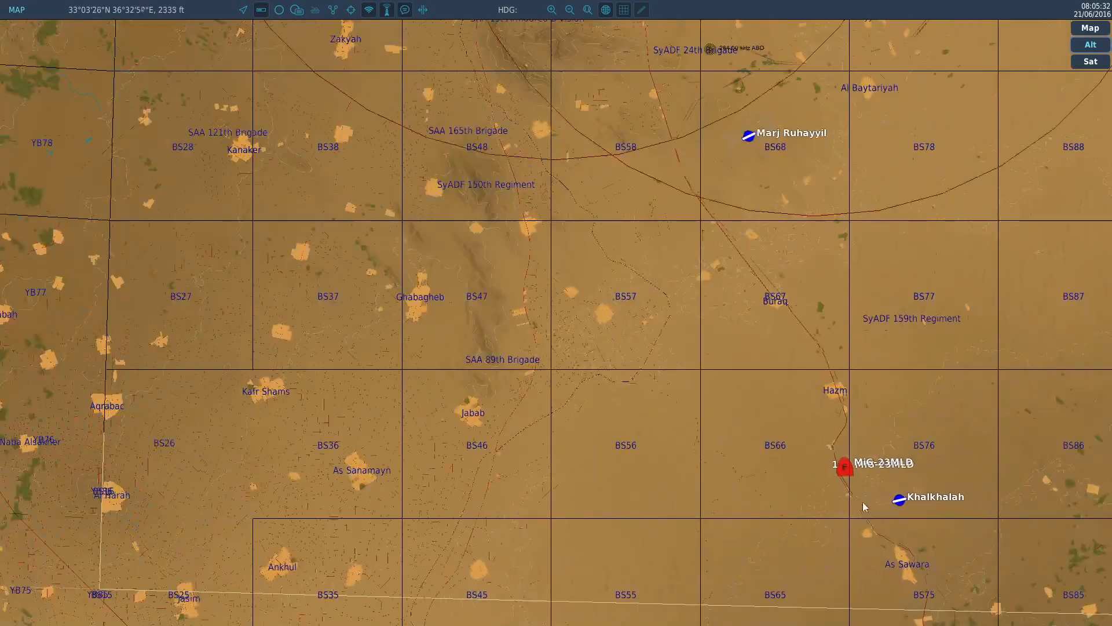
{"action": "left_click", "coordinate": [845, 470]}
{"action": "key", "text": "F2"}
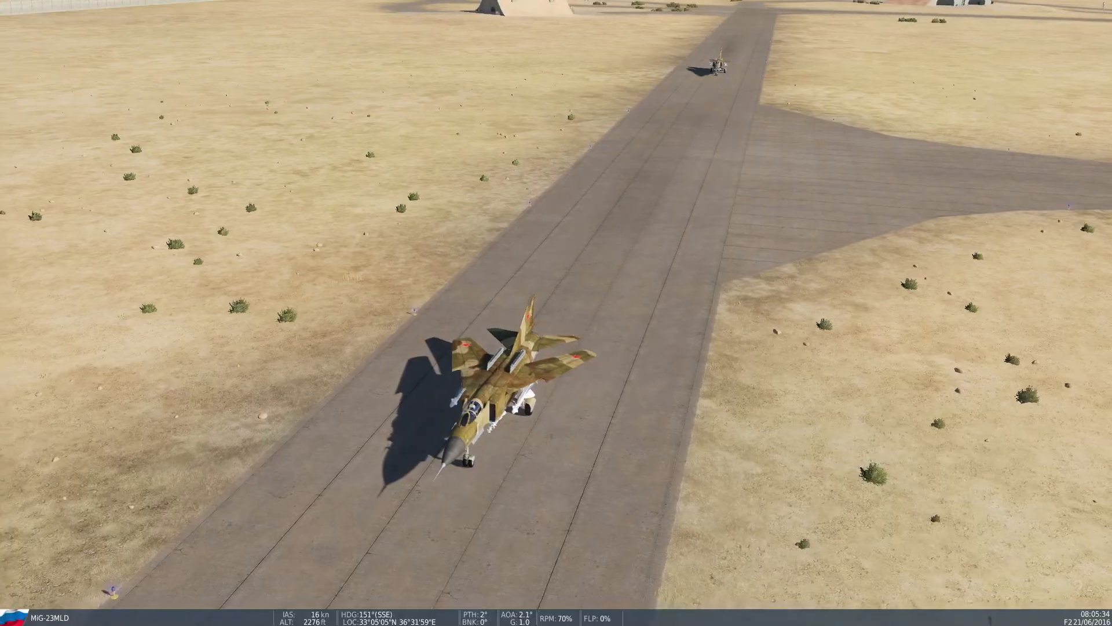
{"action": "scroll", "coordinate": [557, 313], "scroll_direction": "down", "scroll_amount": 5}
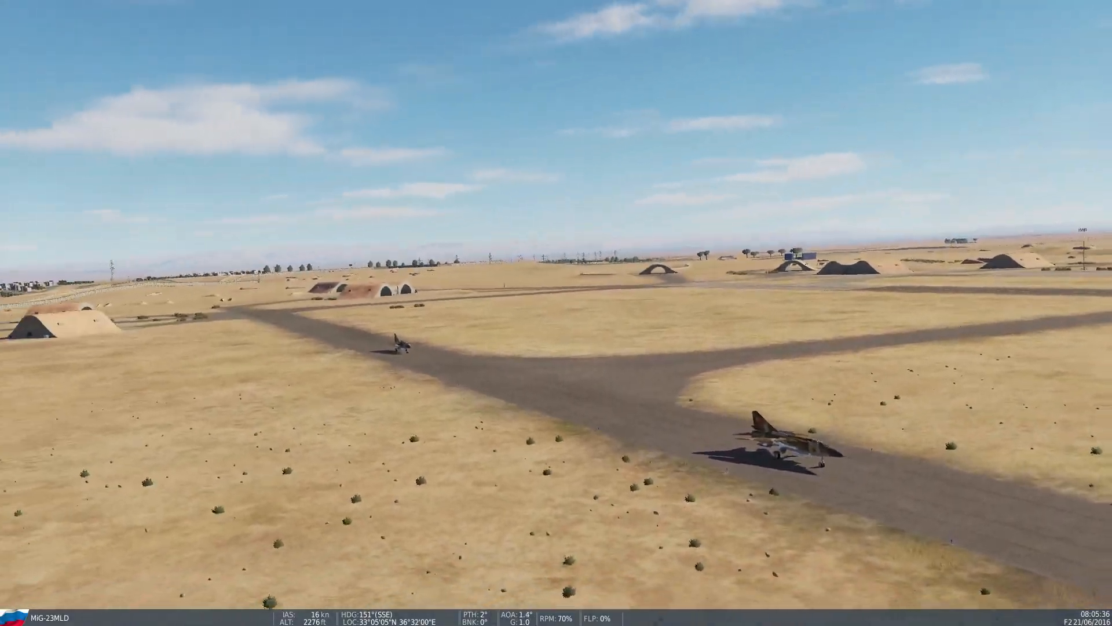
{"action": "scroll", "coordinate": [556, 313], "scroll_direction": "down", "scroll_amount": 10}
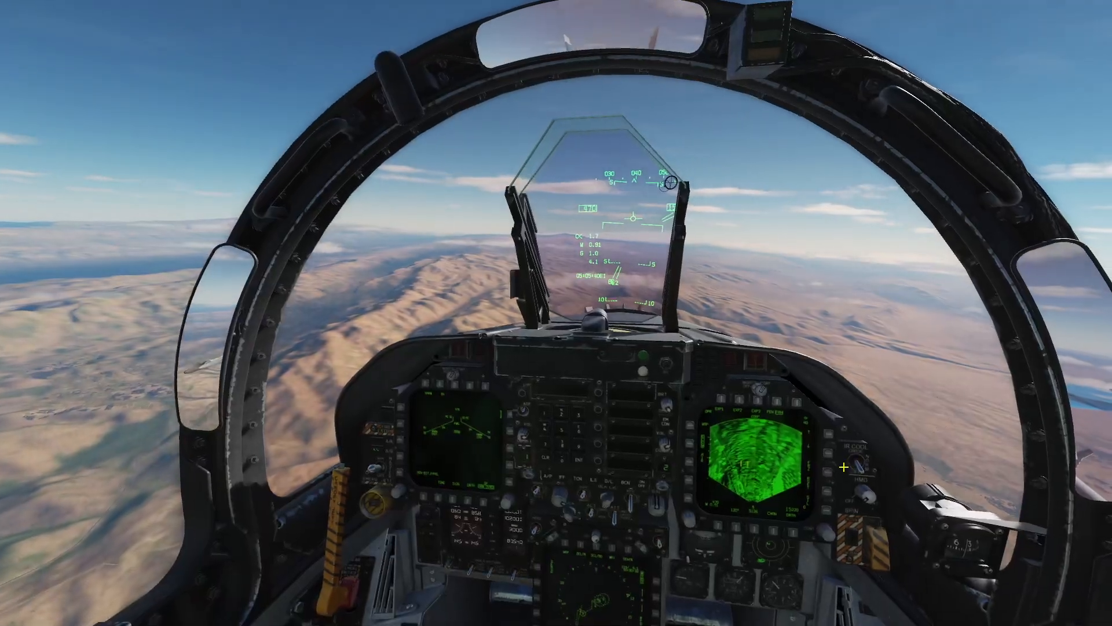
Tune the TACAN to the tanker on channel 52X.
{"action": "scroll", "coordinate": [844, 467], "scroll_direction": "up", "scroll_amount": 6}
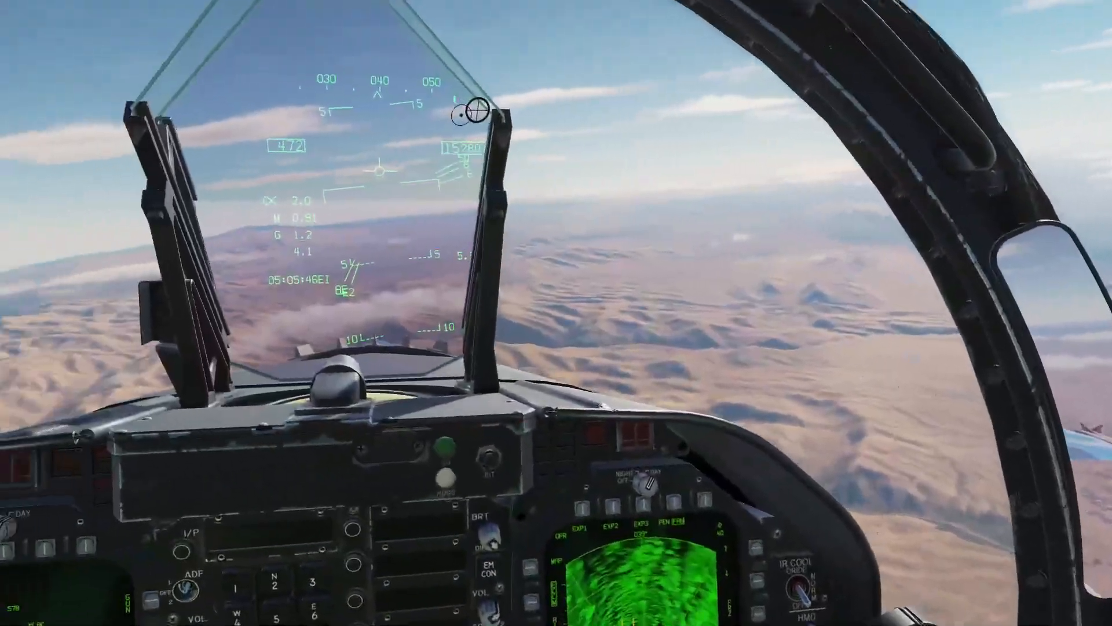
{"action": "scroll", "coordinate": [556, 313], "scroll_direction": "down", "scroll_amount": 6}
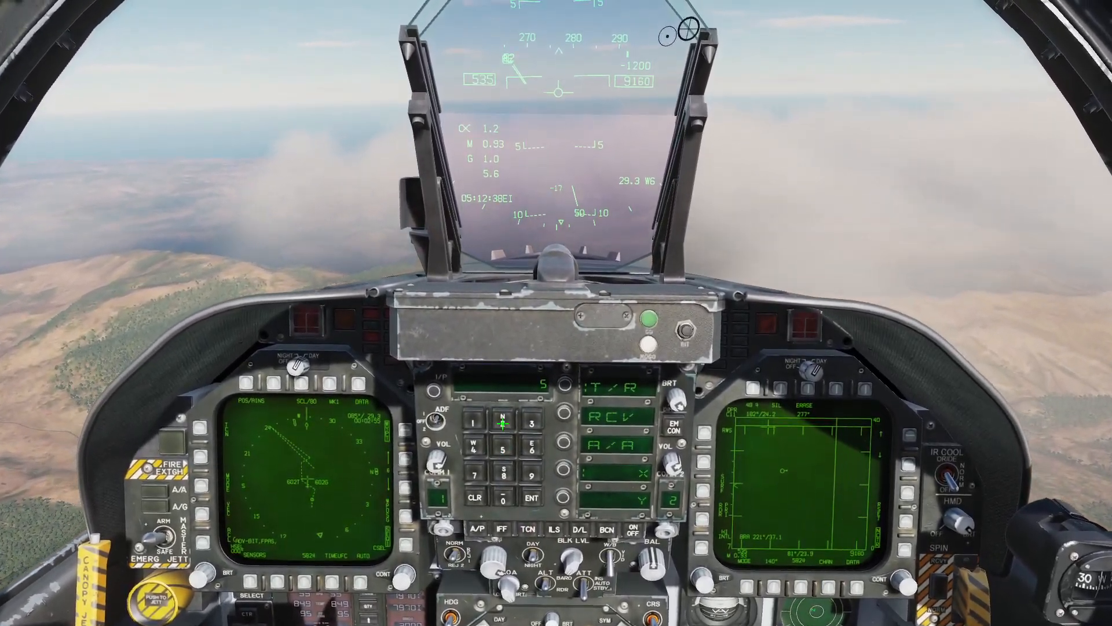
{"action": "left_click", "coordinate": [631, 526]}
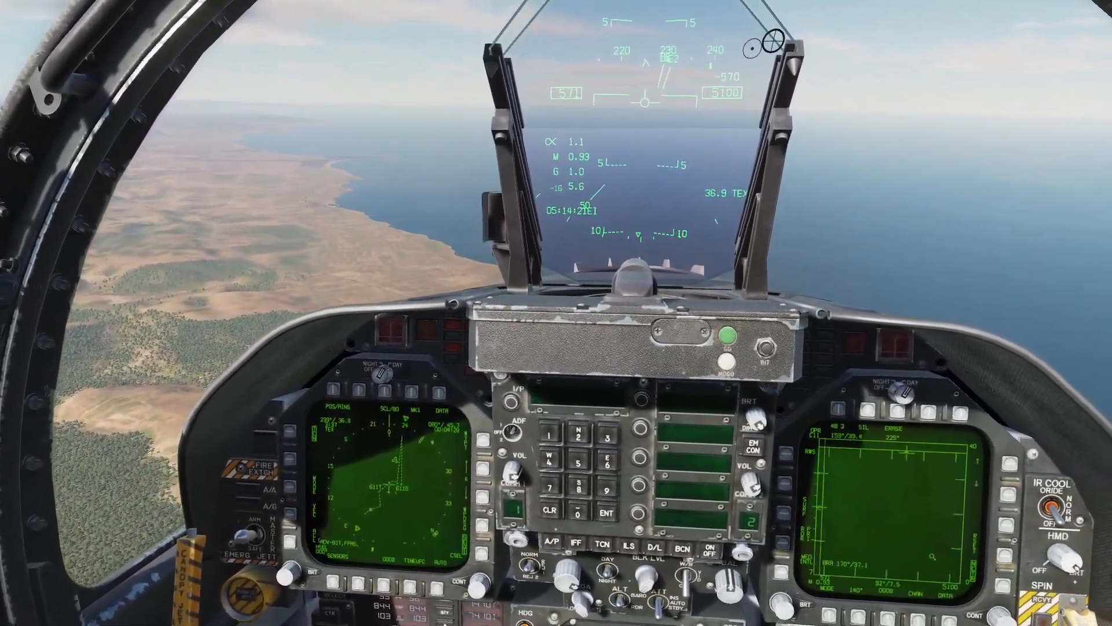
Check the airborne MiG-23MLDs around Khalkhalah on the map and in the external view.
{"action": "key", "text": "F10"}
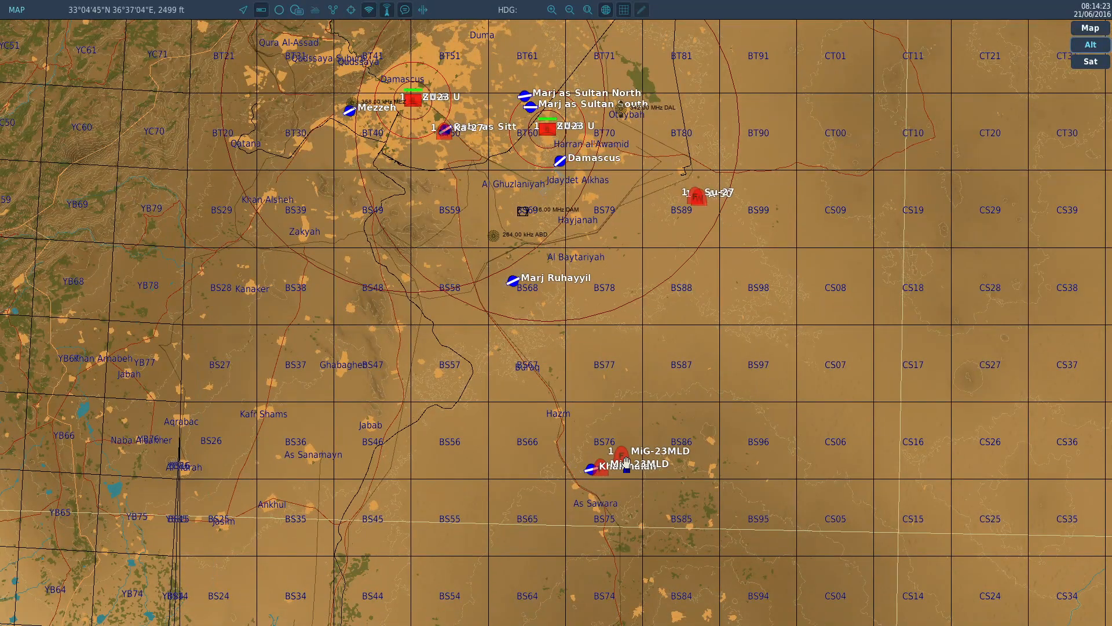
{"action": "key", "text": "F2"}
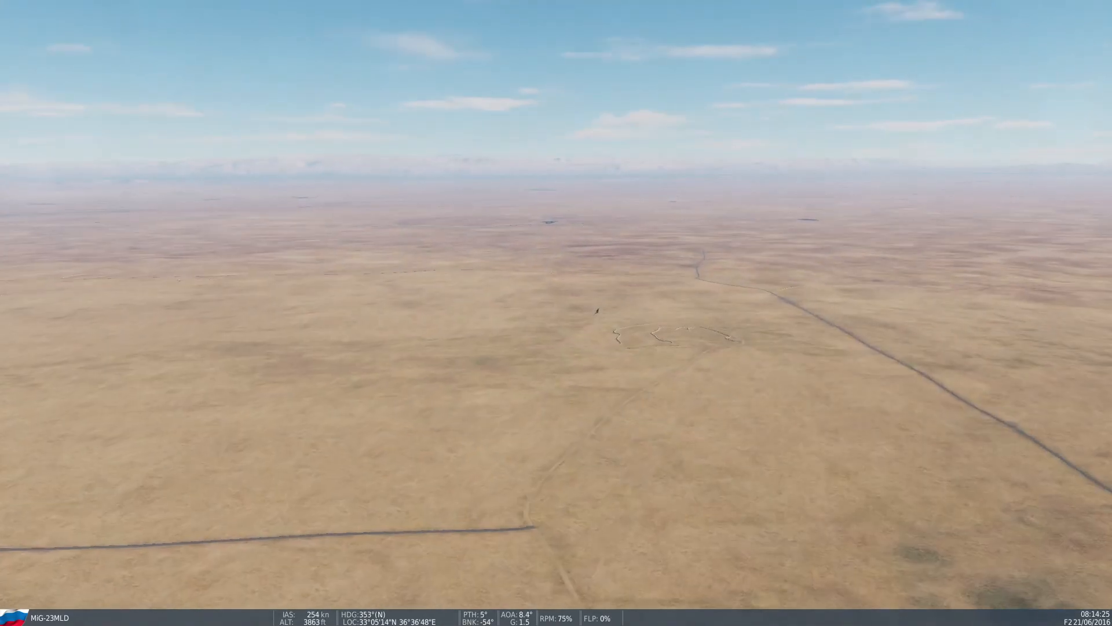
{"action": "scroll", "coordinate": [556, 312], "scroll_direction": "up", "scroll_amount": 10}
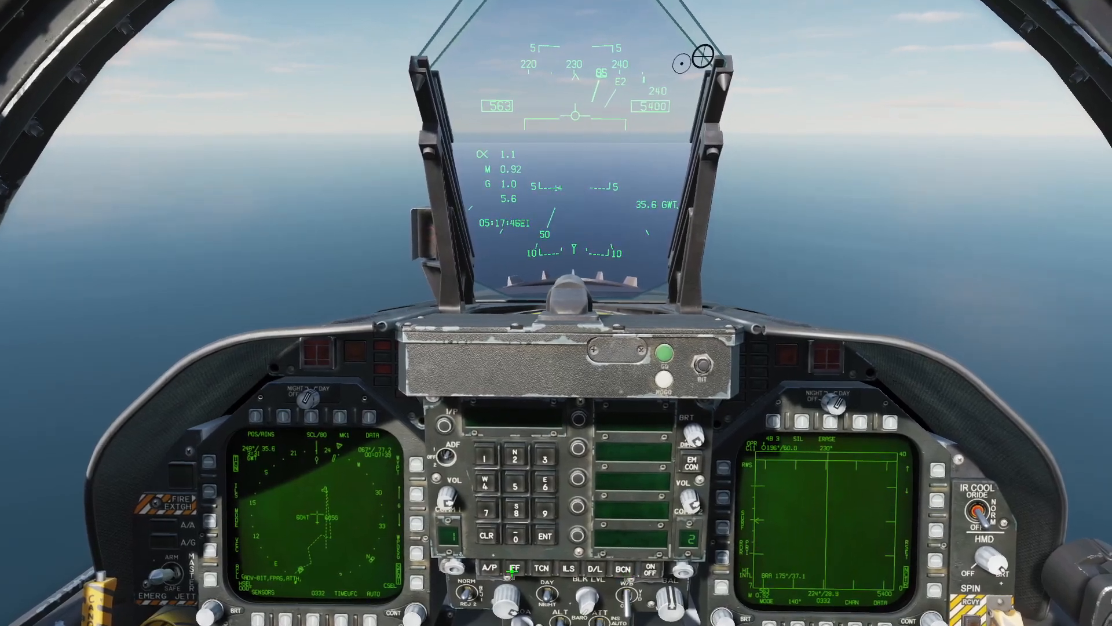
Tune COMM1 to channel 4 (127.500) and report inbound to the carrier CVN-73 George Washington by radio.
{"action": "scroll", "coordinate": [444, 498], "scroll_direction": "up", "scroll_amount": 3}
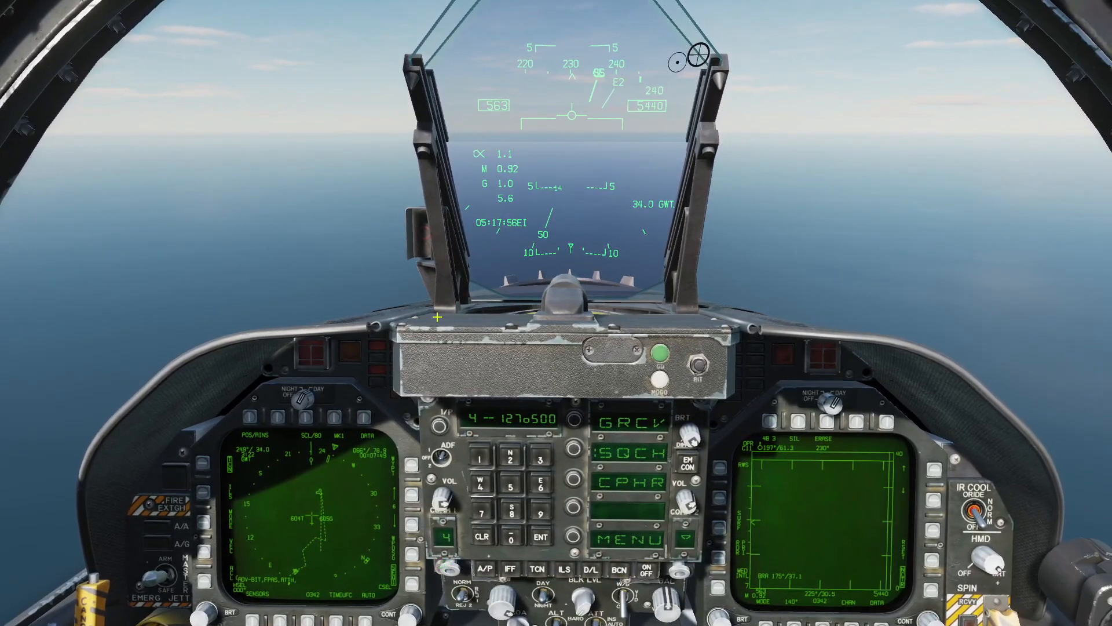
{"action": "key", "text": "backslash"}
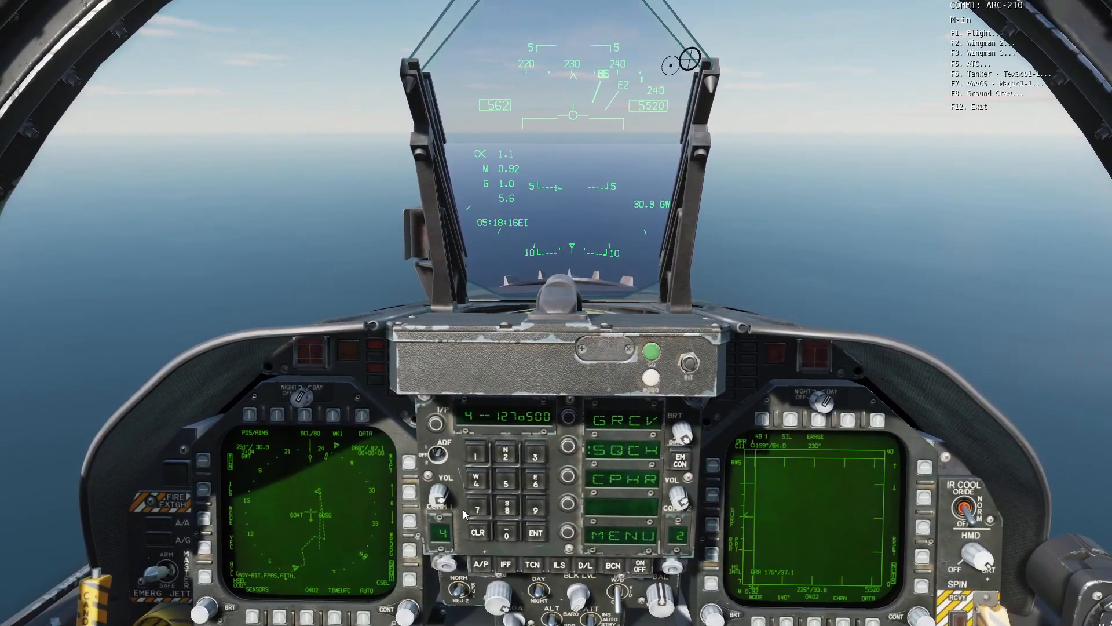
{"action": "key", "text": "F5"}
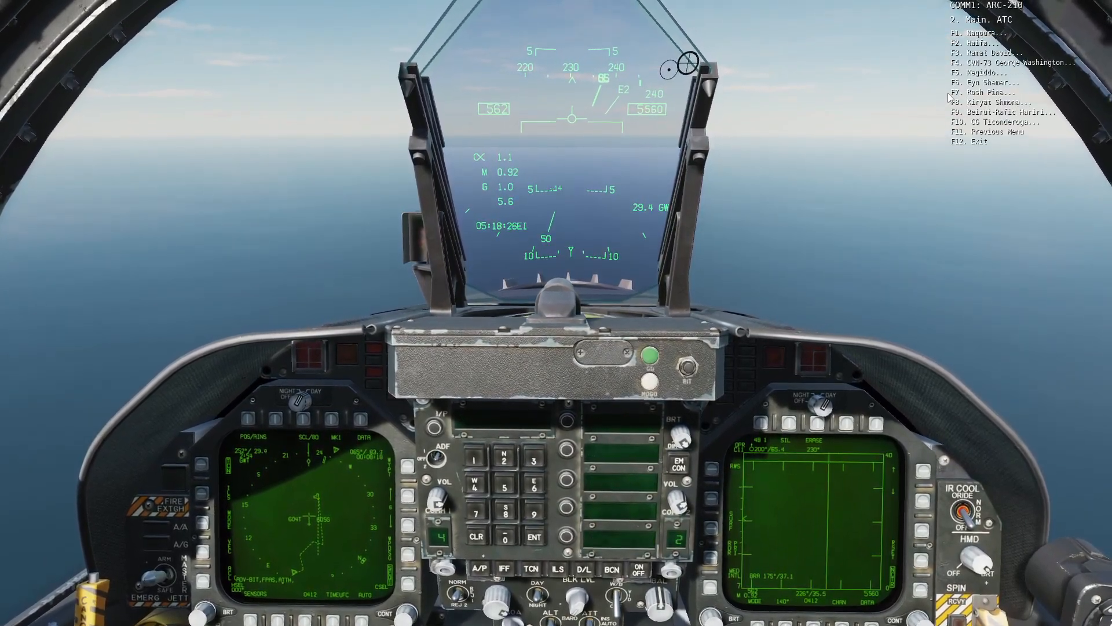
{"action": "key", "text": "F4"}
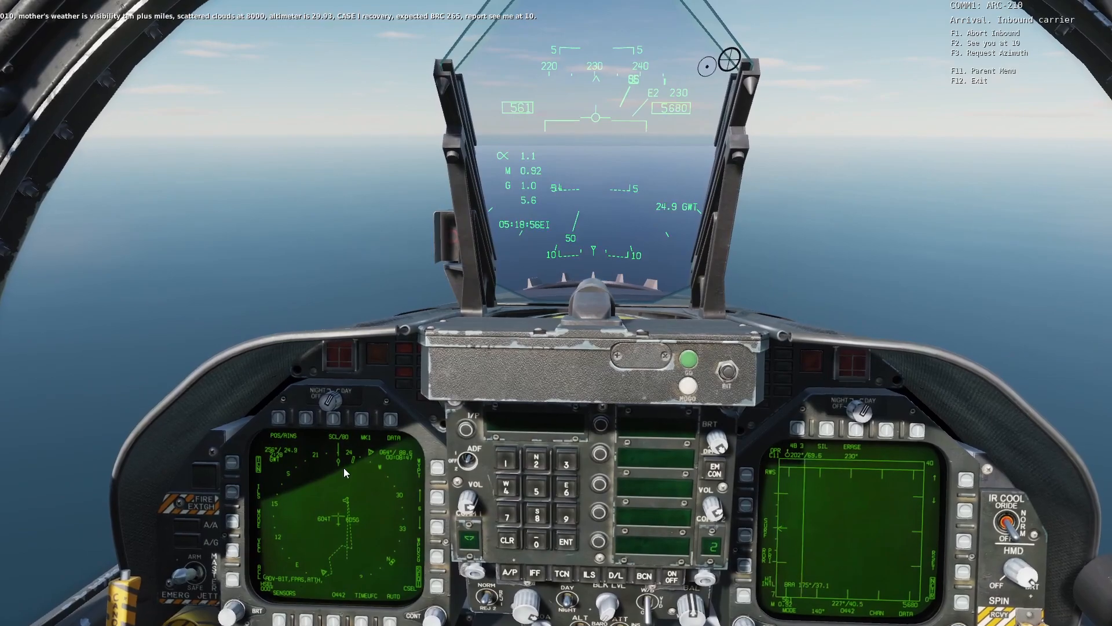
{"action": "key", "text": "F12"}
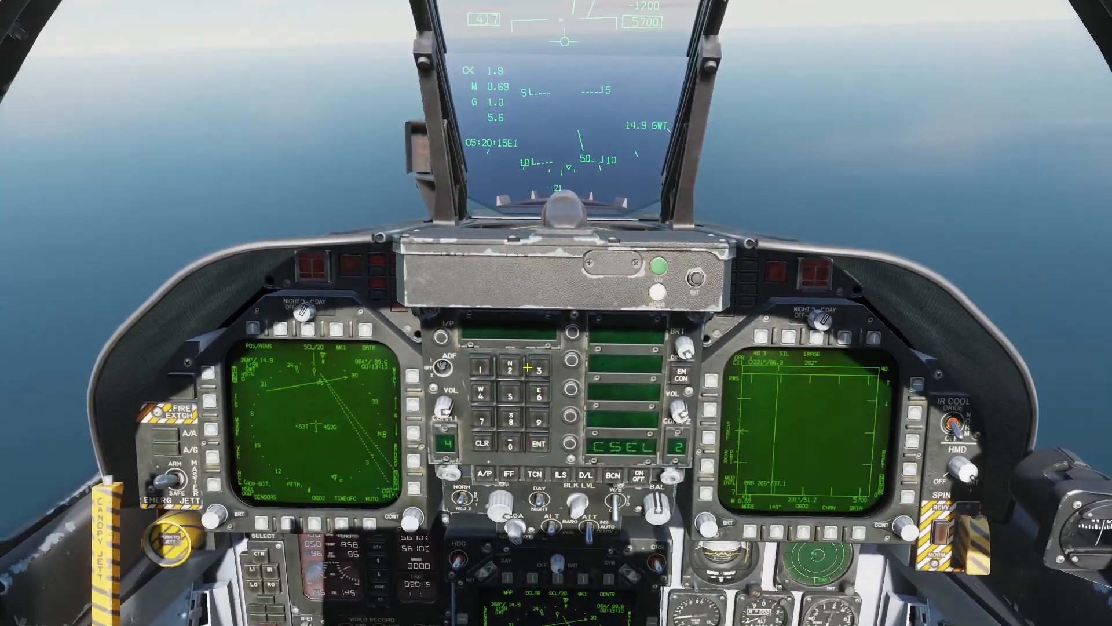
Enter the carrier's expected BRC as the selected course for the HSI course line.
{"action": "left_click", "coordinate": [511, 368]}
{"action": "left_click", "coordinate": [537, 395]}
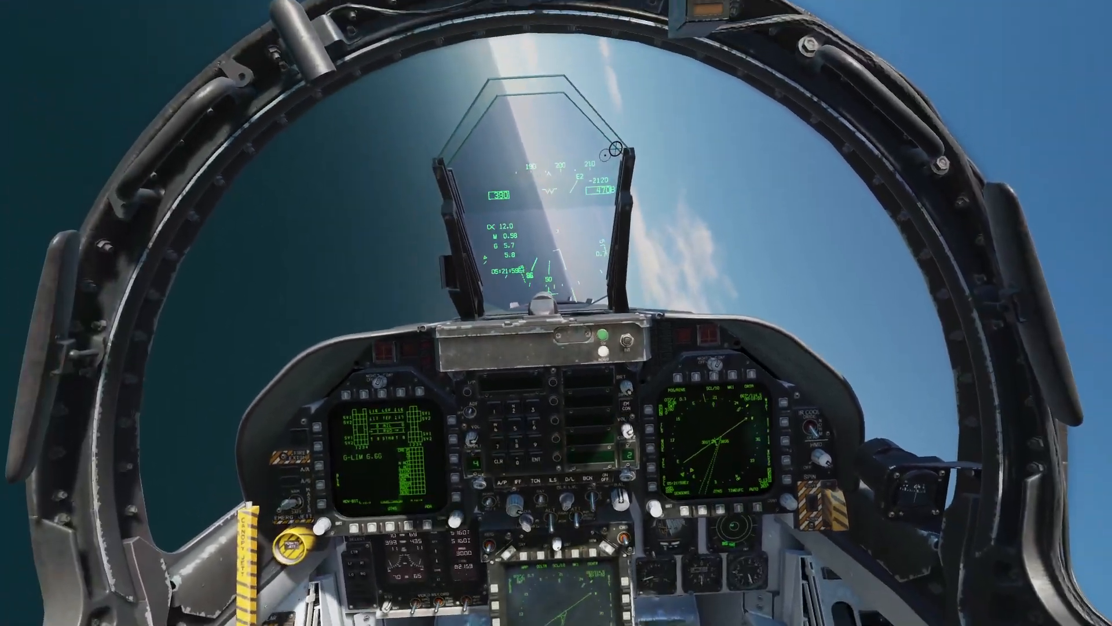
Watch the F/A-18C in the external and fly-by views, then the ejected pilot under the parachute.
{"action": "key", "text": "F2"}
{"action": "key", "text": "F3"}
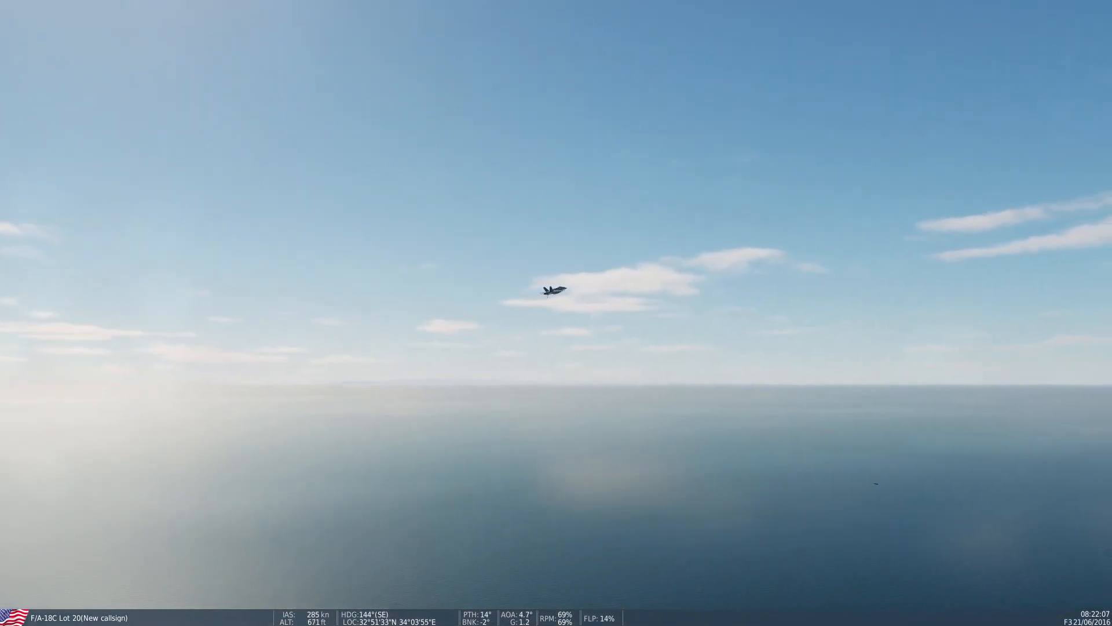
{"action": "key", "text": "F2"}
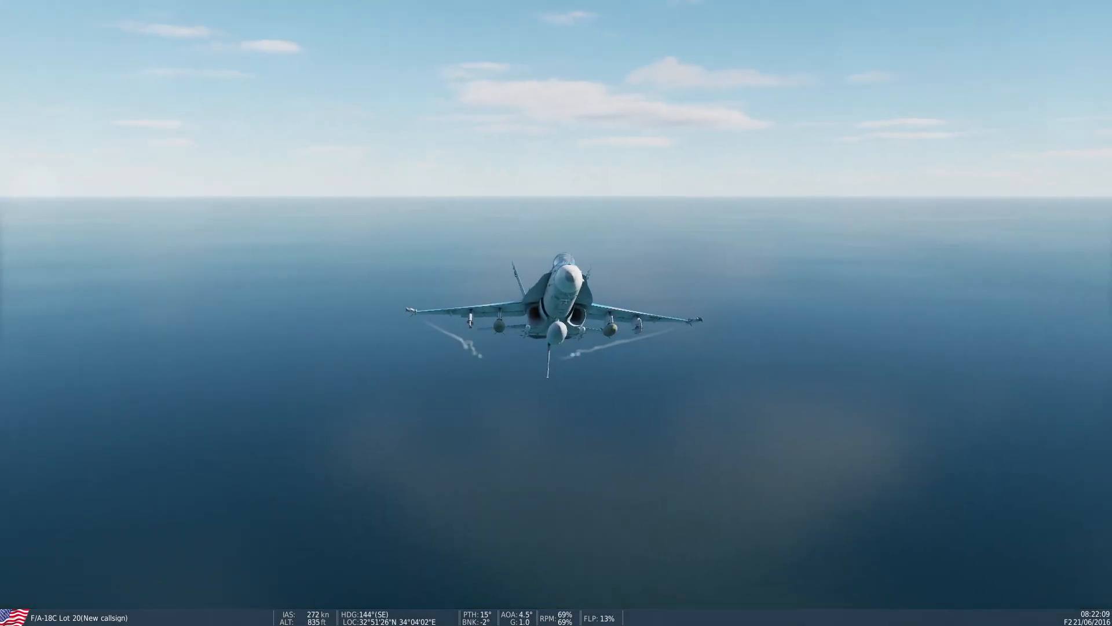
{"action": "key", "text": "F1"}
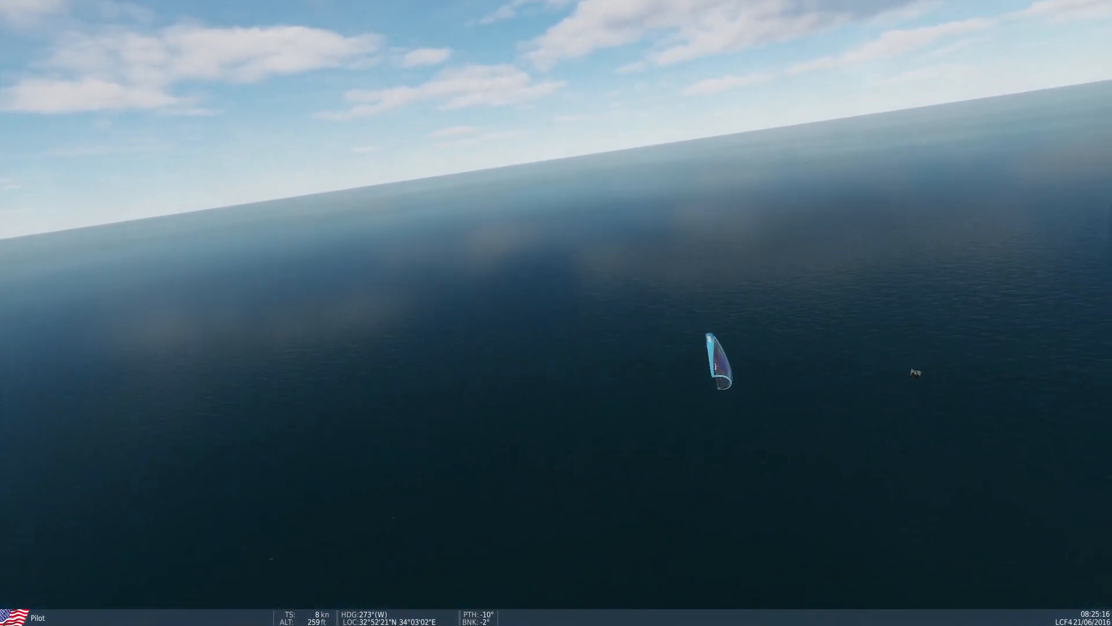
{"action": "key", "text": "F2"}
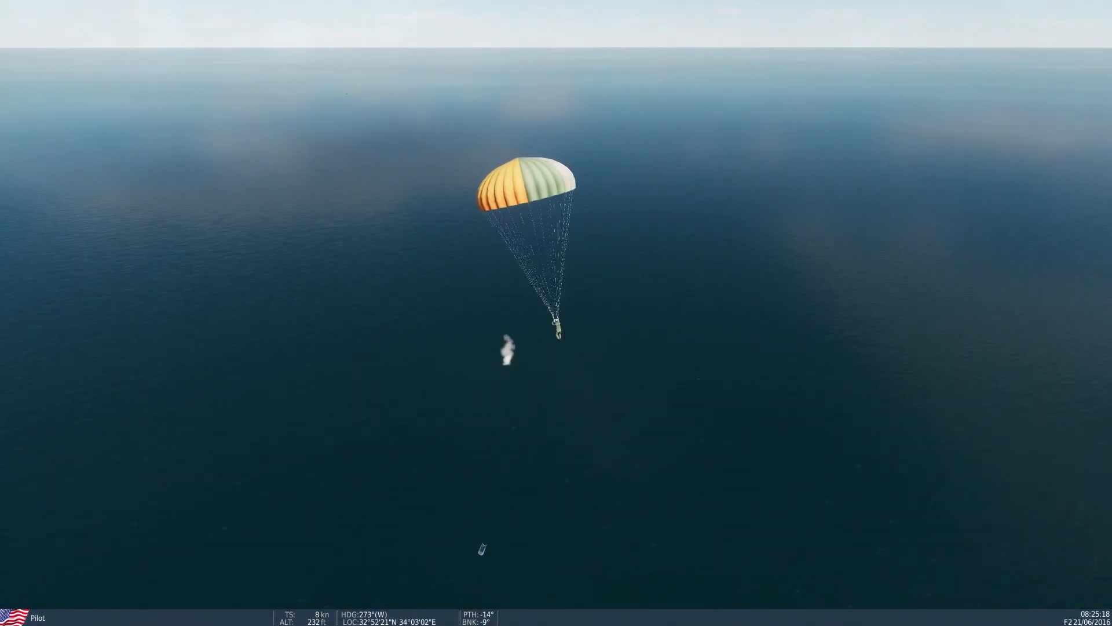